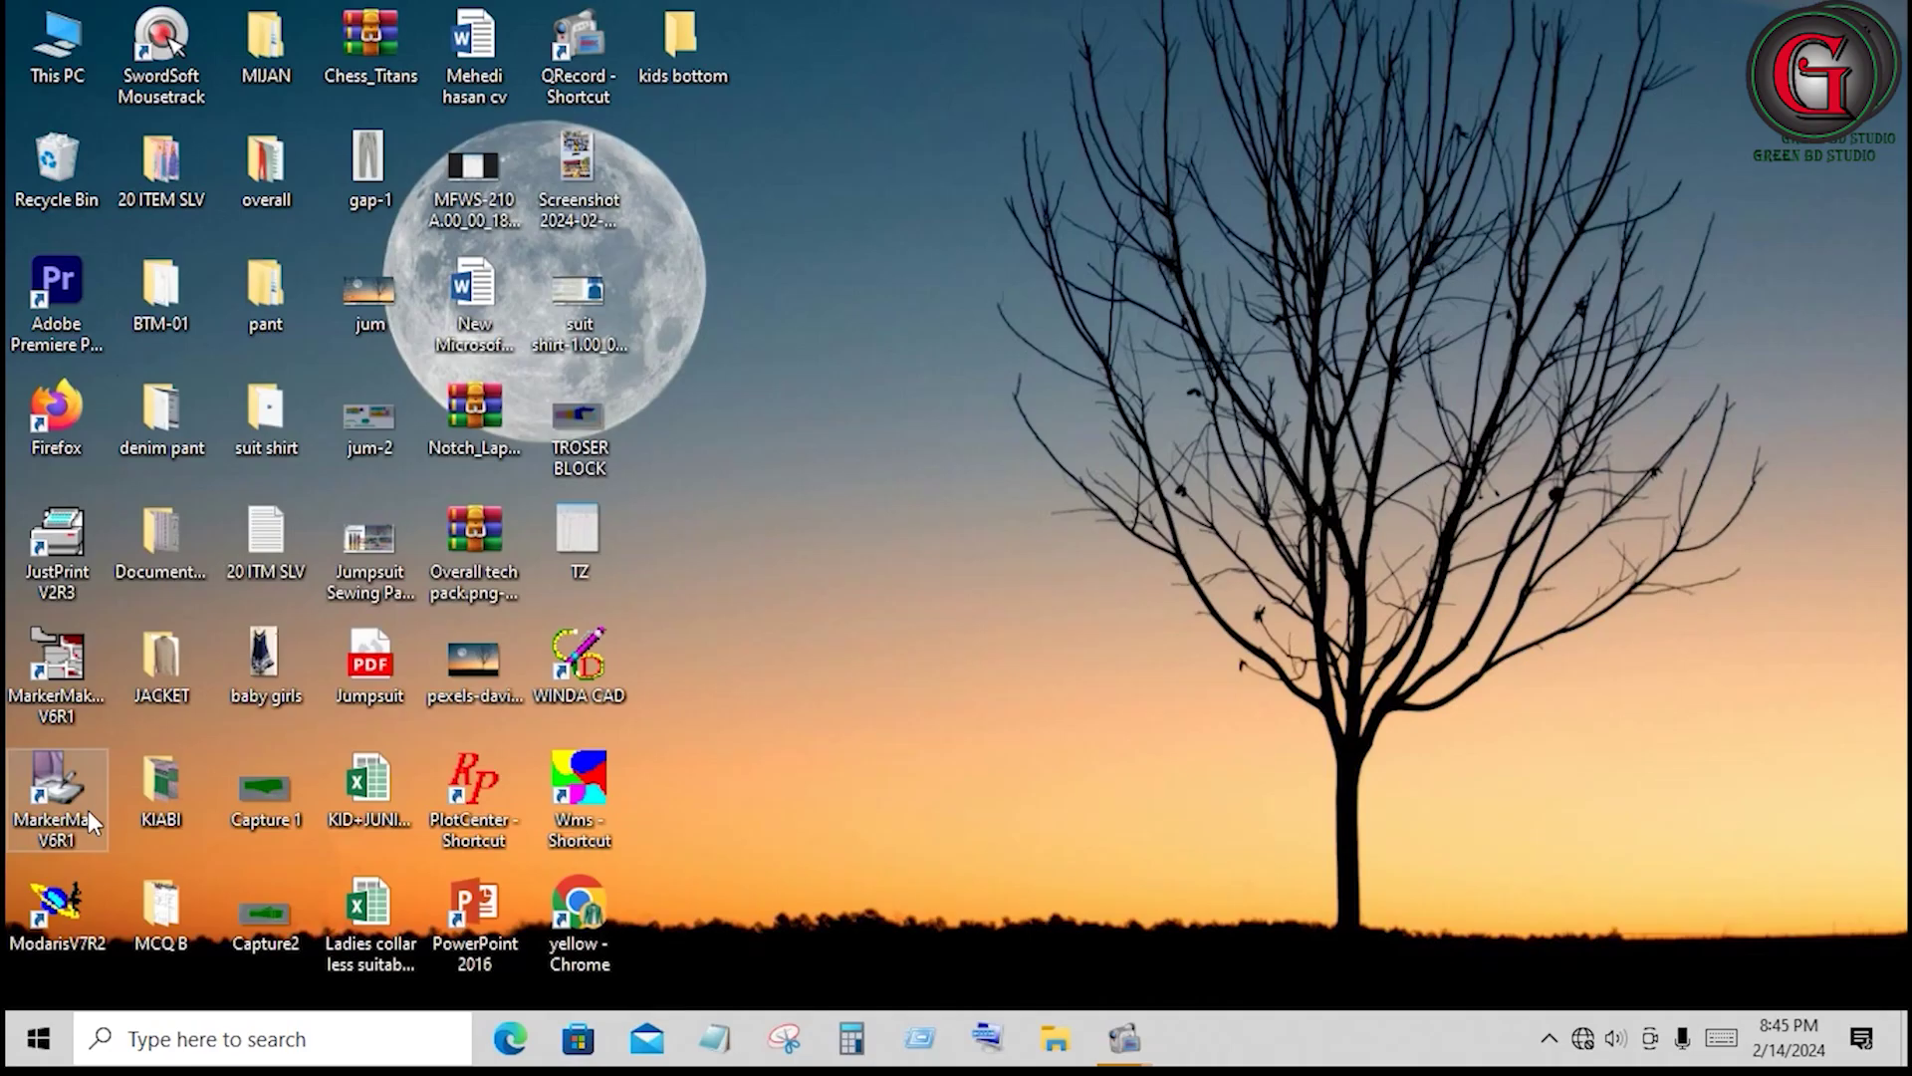
Launch Modaris V7R2 and create a model named 'kid pant' with a new blank sheet
{"action": "double_click", "coordinate": [57, 901]}
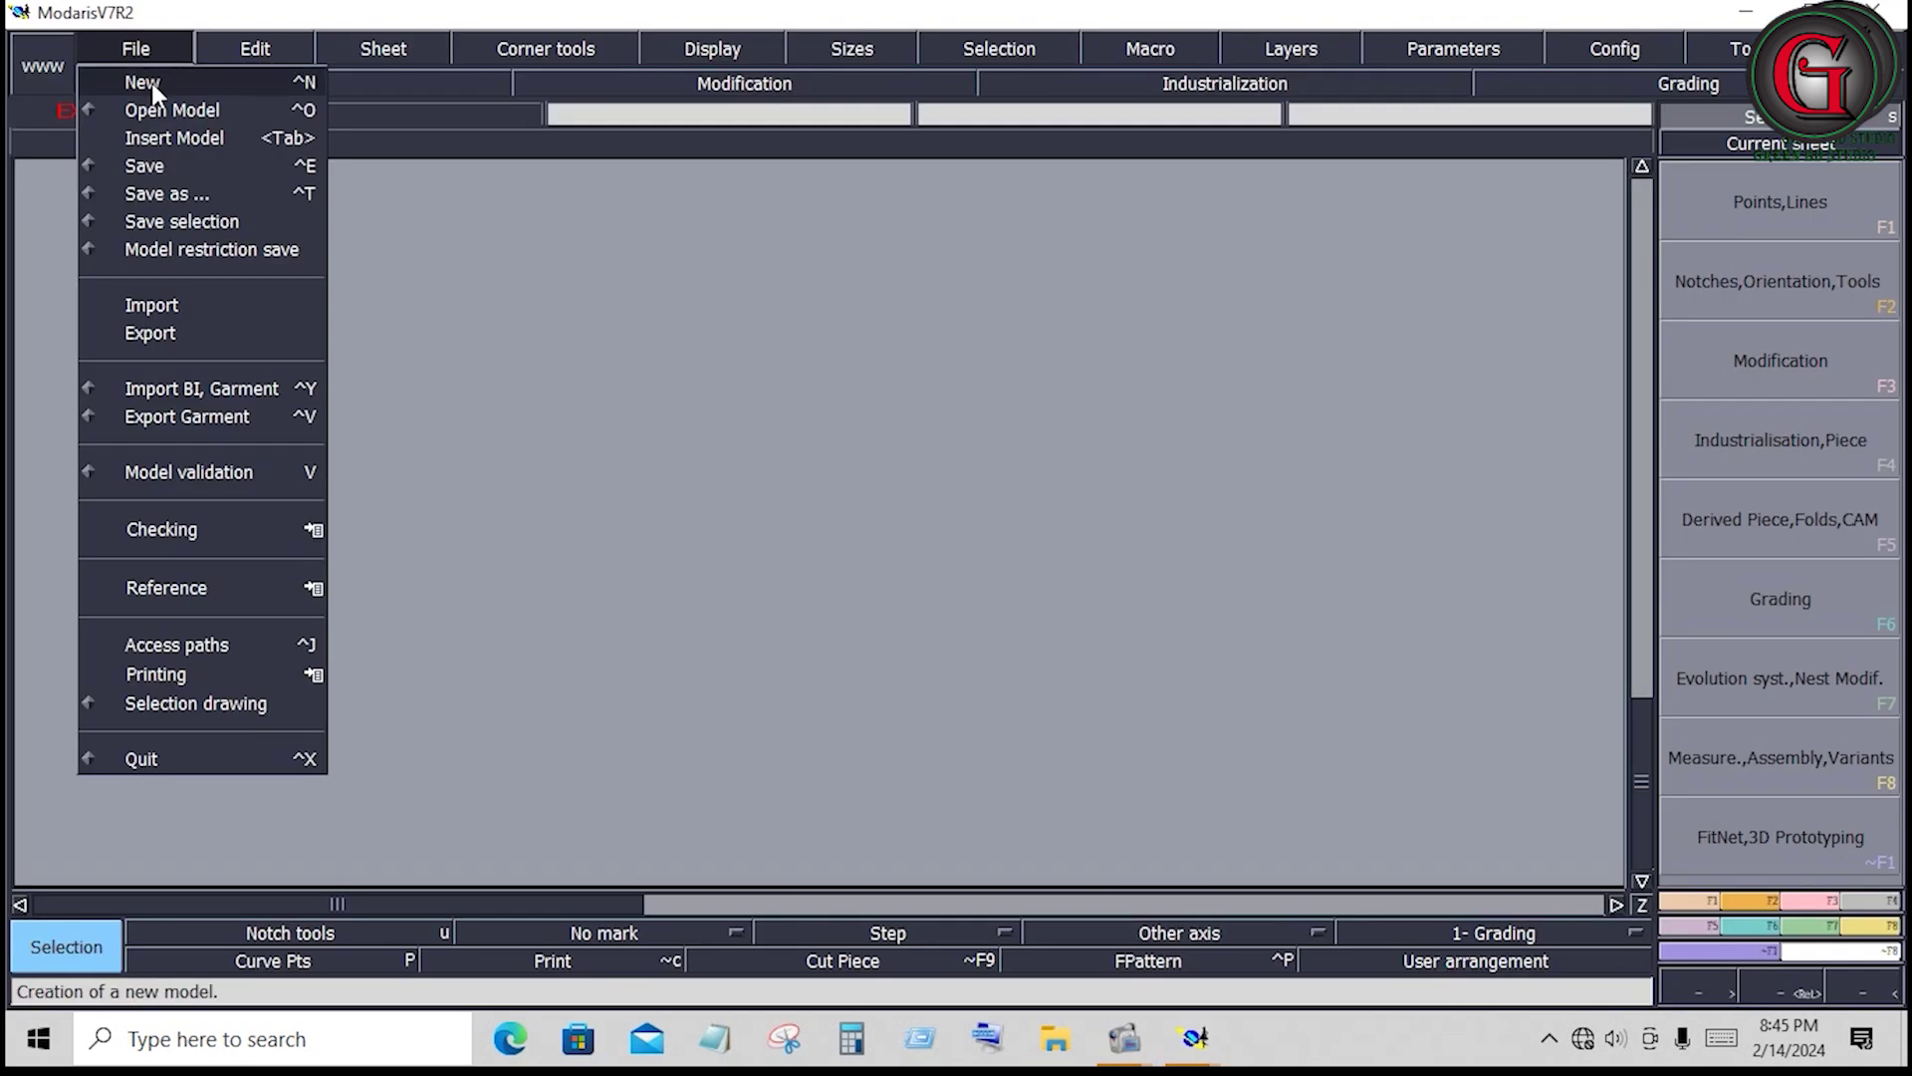
{"action": "left_click", "coordinate": [153, 83]}
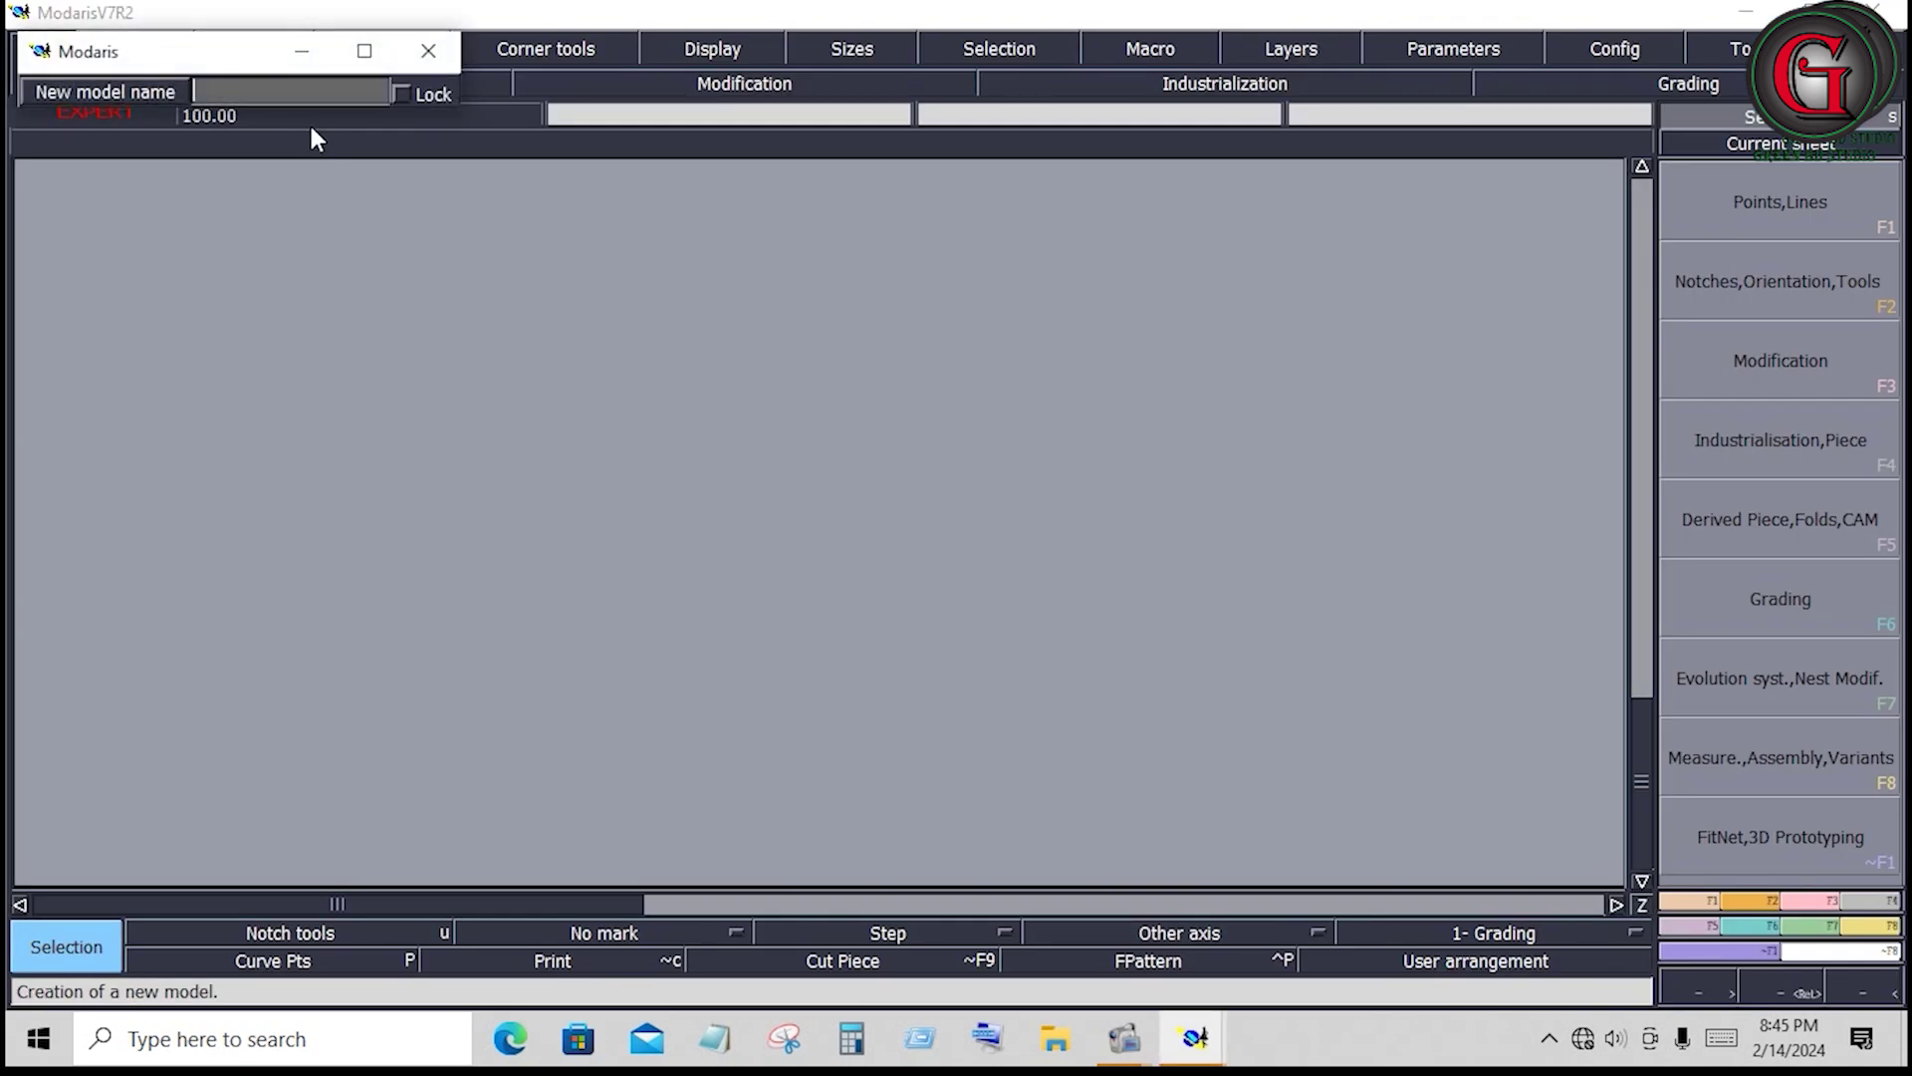
{"action": "type", "text": "kid"}
{"action": "type", "text": " pant"}
{"action": "key", "text": "Return"}
{"action": "left_click", "coordinate": [403, 48]}
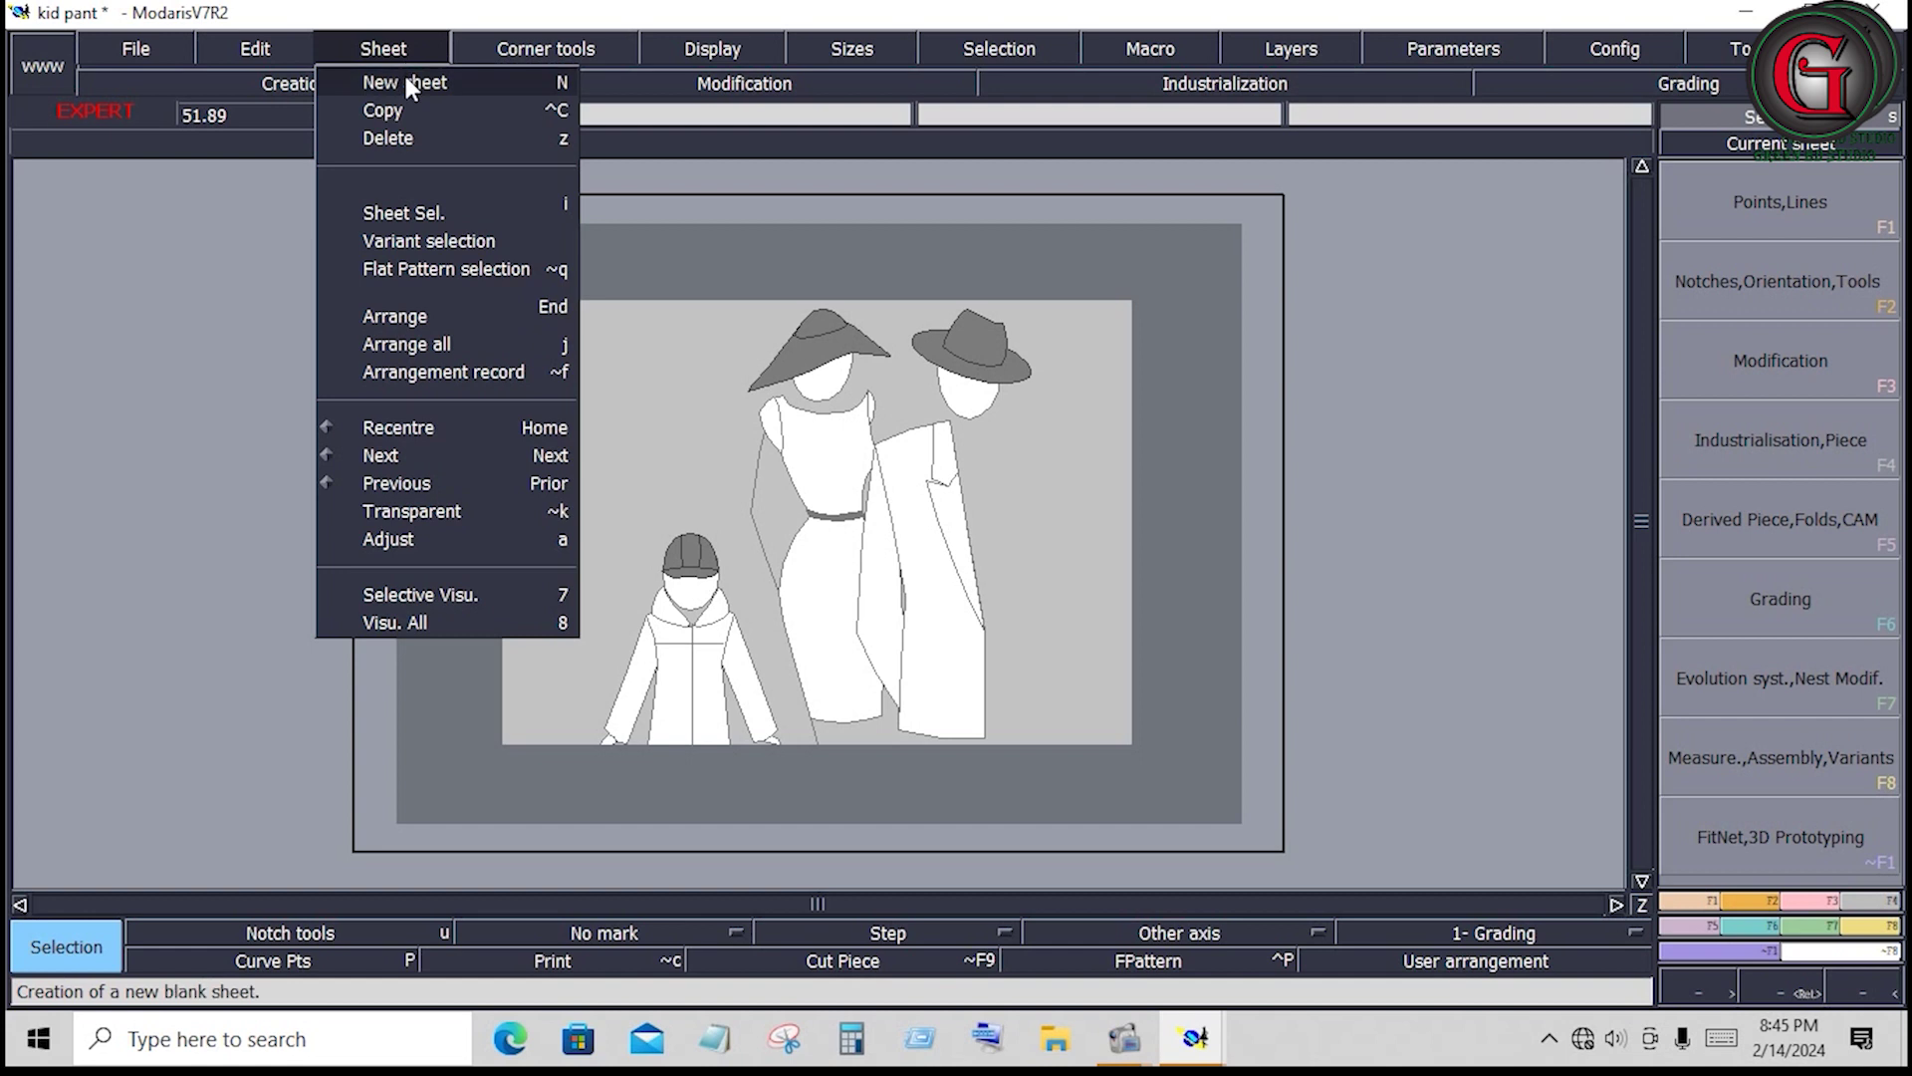
{"action": "left_click", "coordinate": [408, 84]}
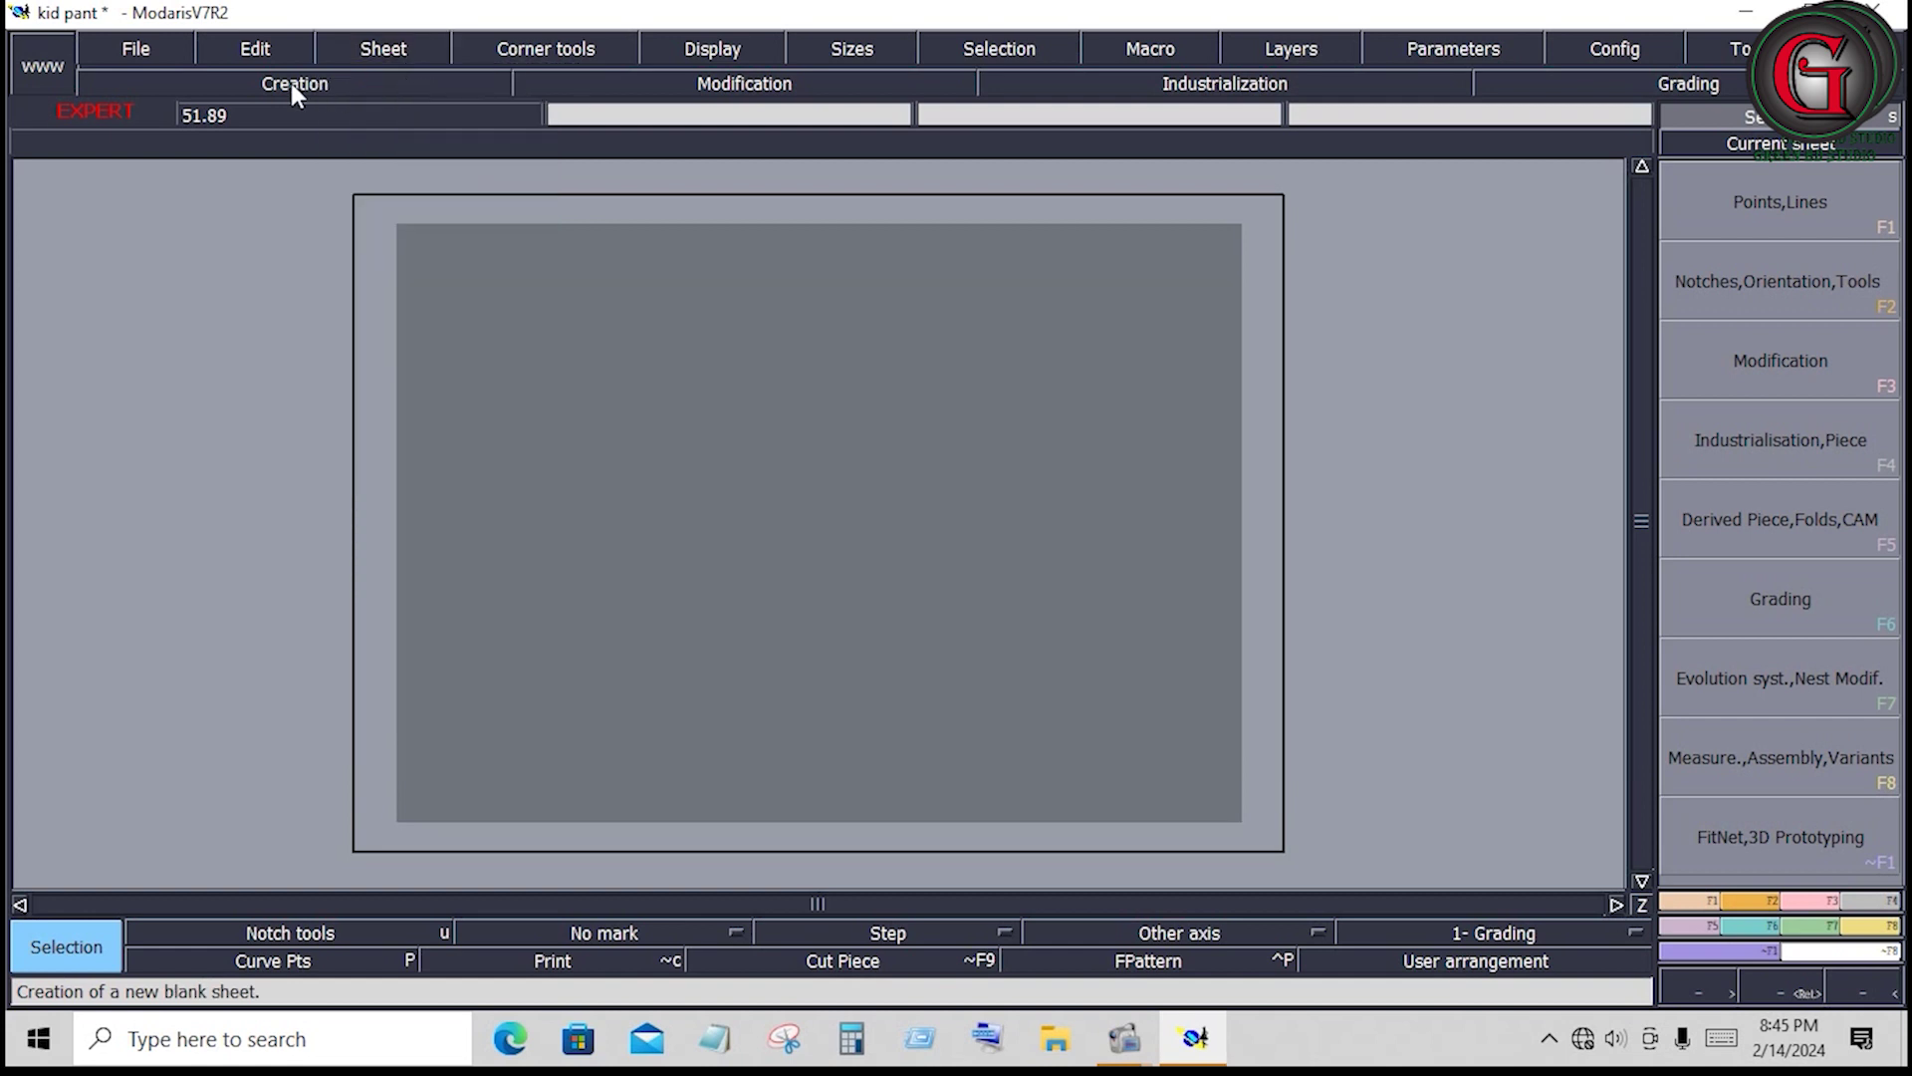
Set every access path, from model libraries to the alteration library, to the kids bottom folder
{"action": "left_click", "coordinate": [136, 46]}
{"action": "left_click", "coordinate": [211, 635]}
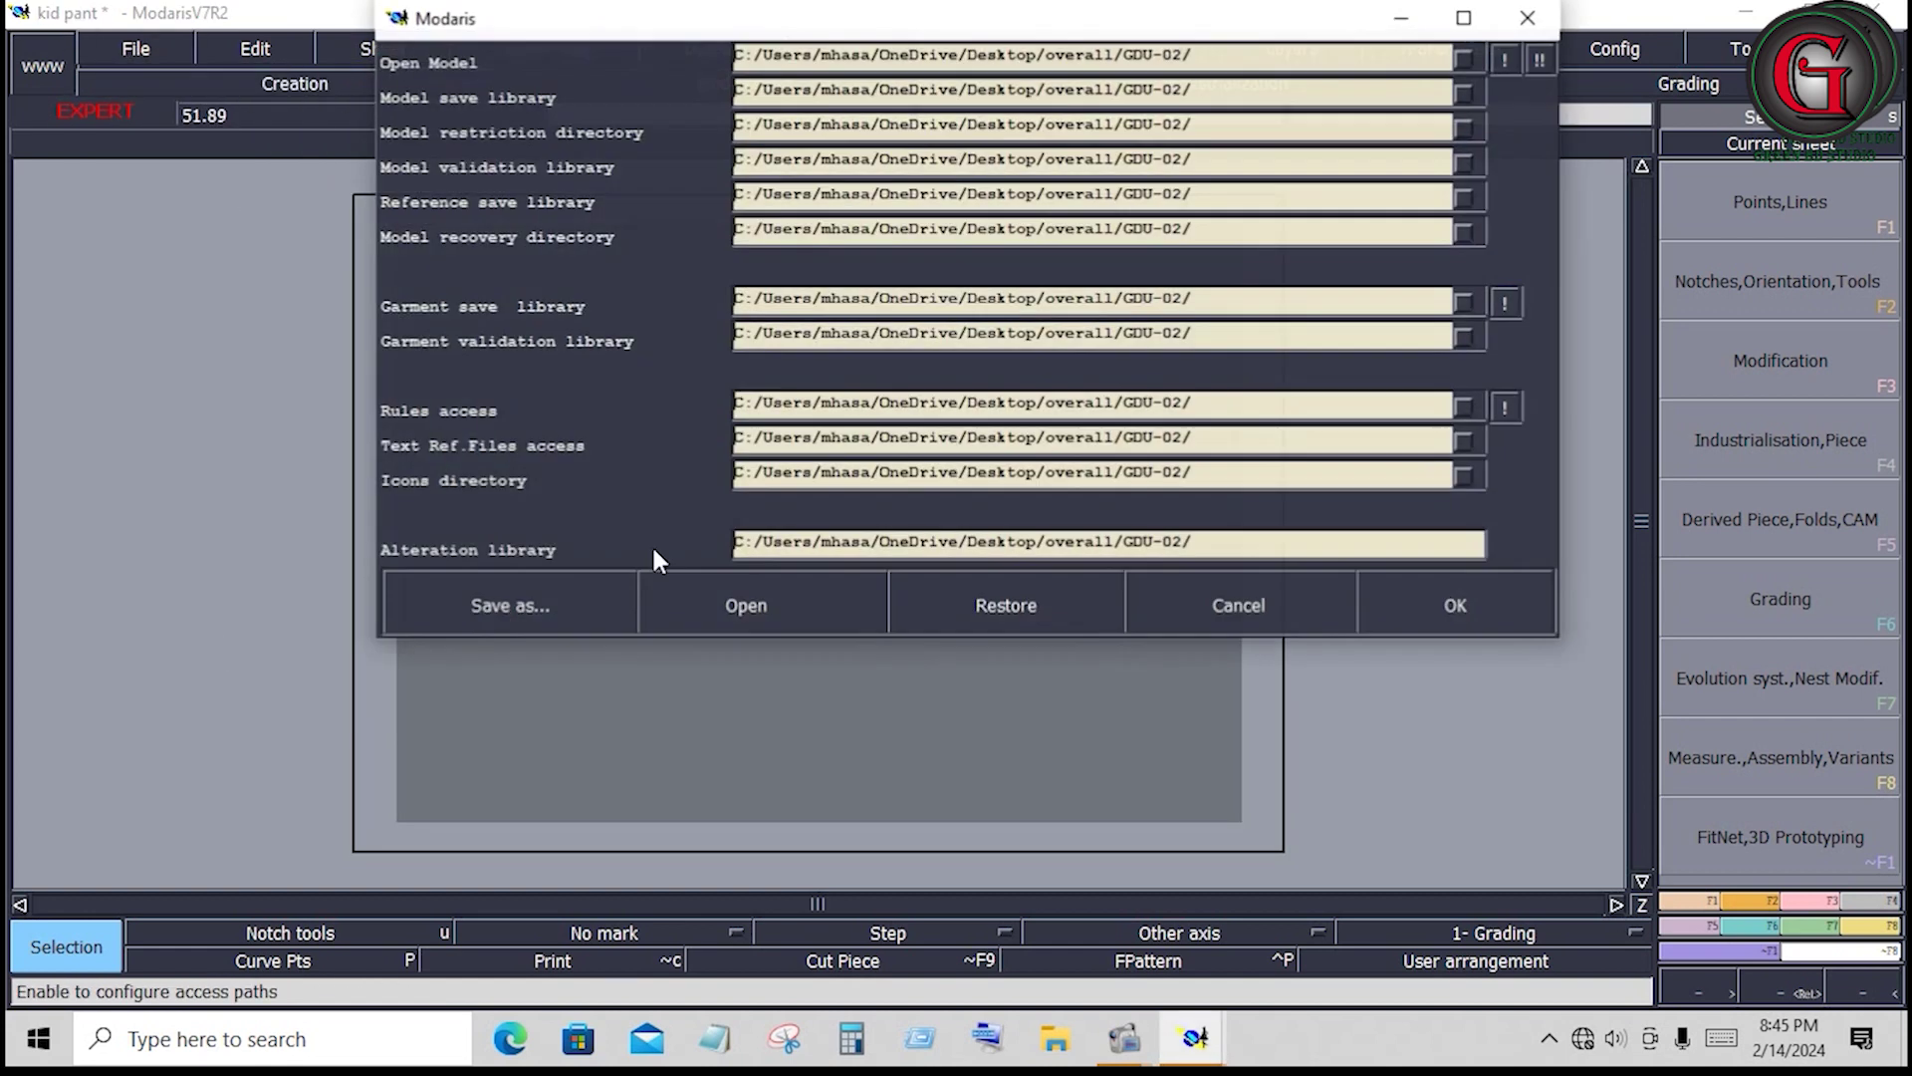
{"action": "left_click", "coordinate": [1330, 57]}
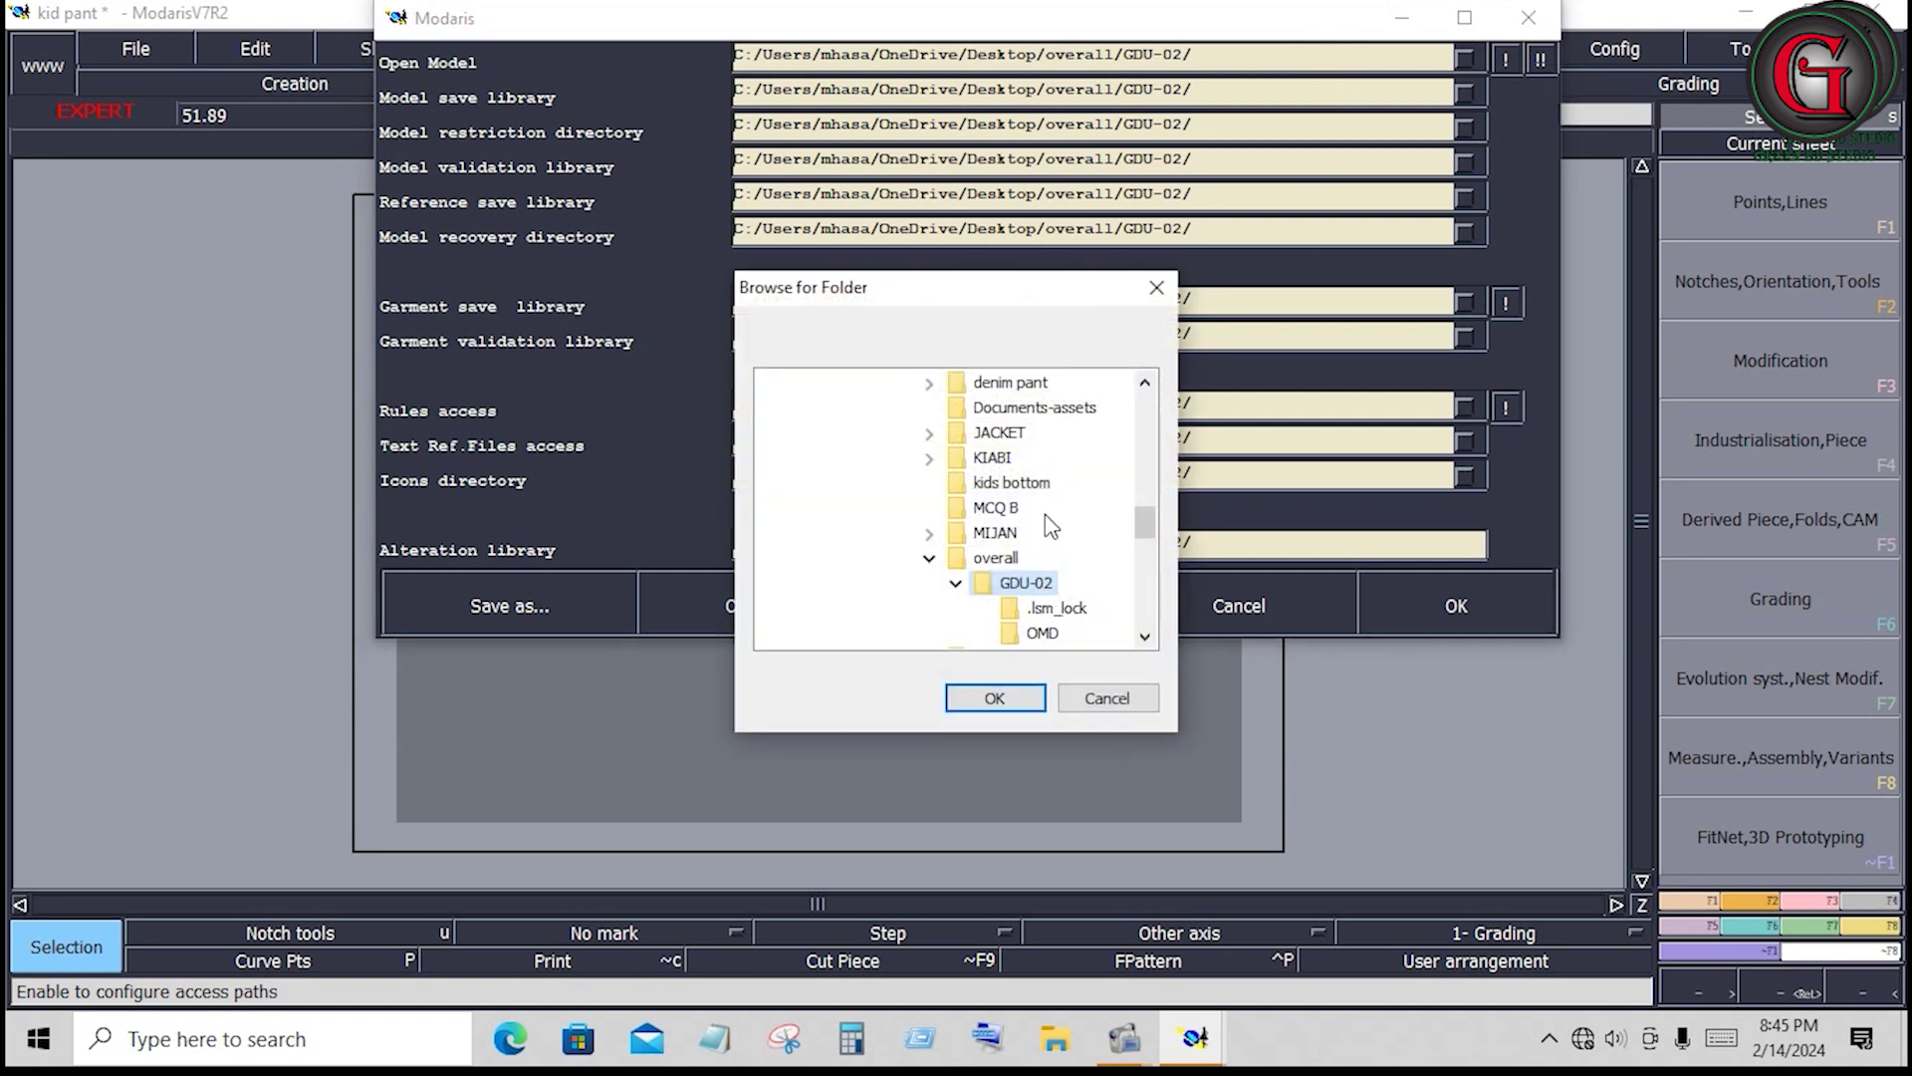
{"action": "left_click", "coordinate": [1026, 482]}
{"action": "left_click", "coordinate": [1001, 699]}
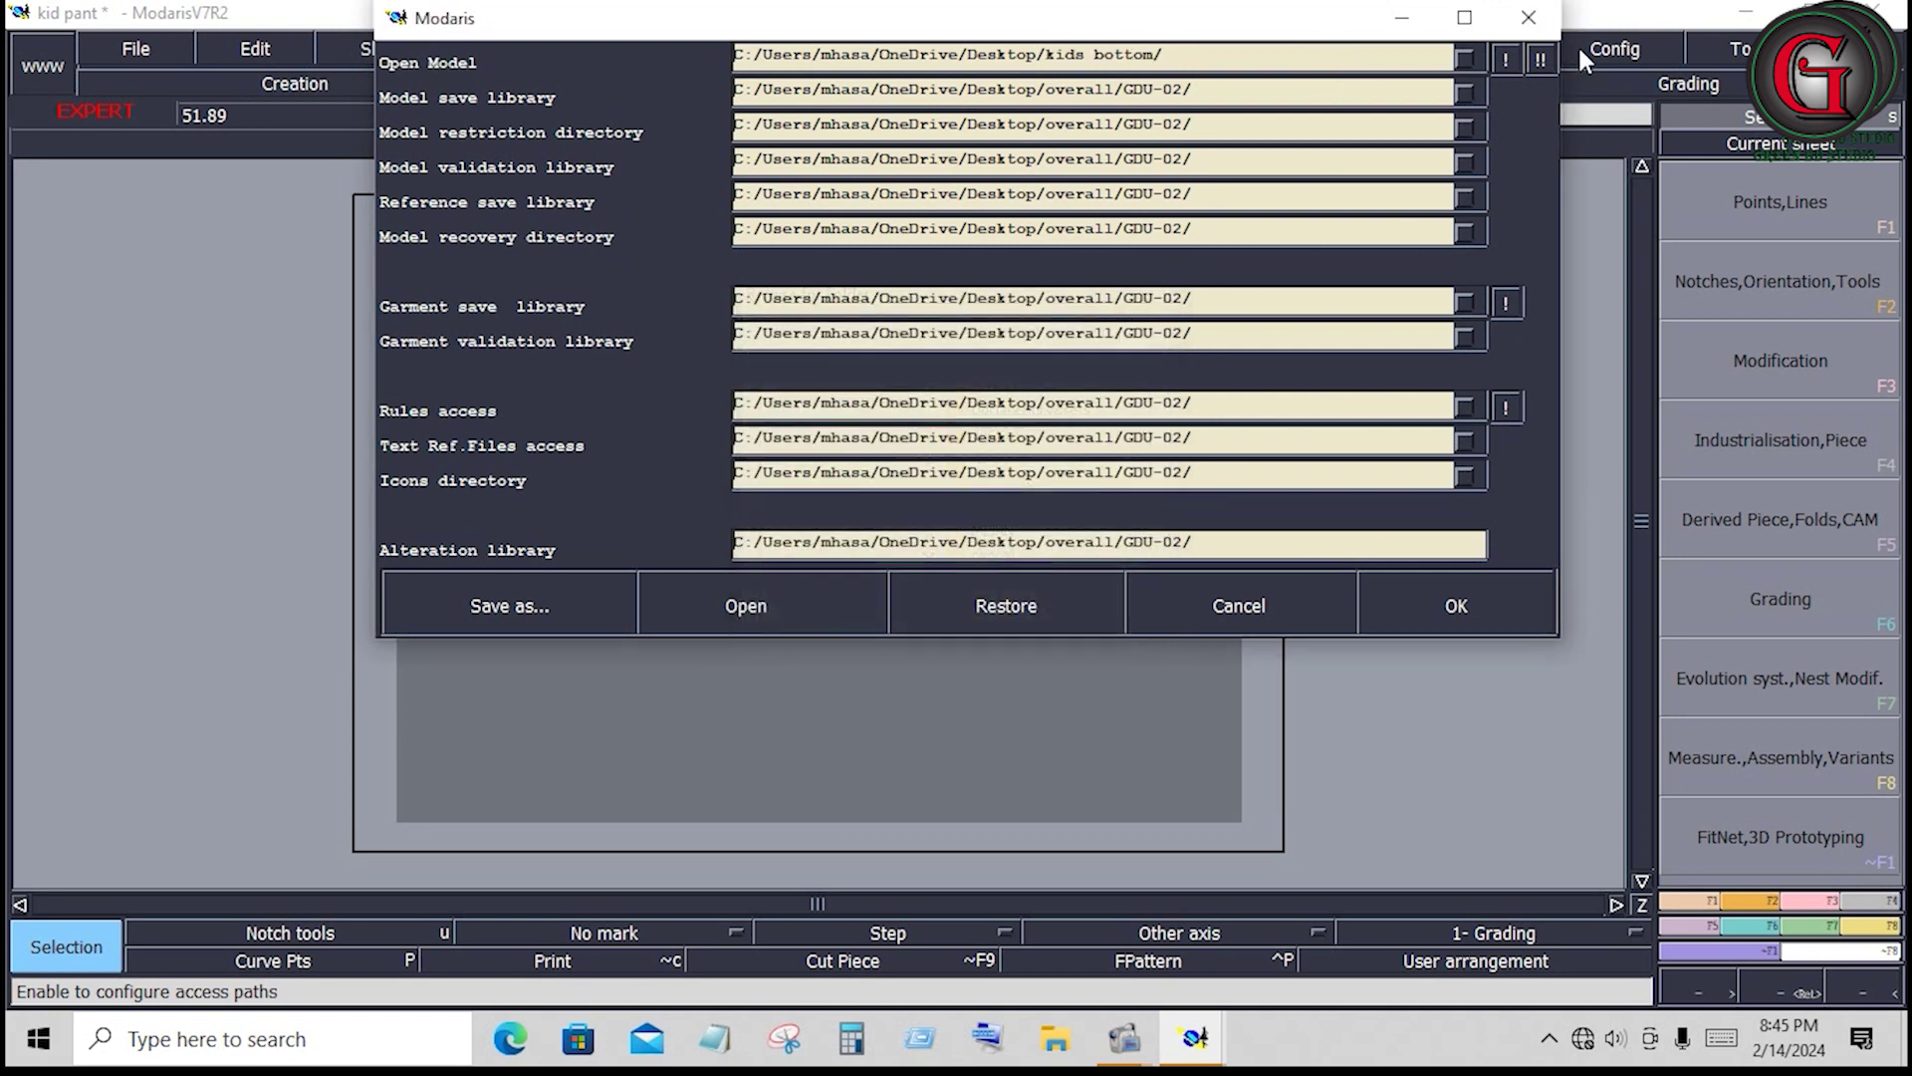
{"action": "left_click", "coordinate": [1542, 60]}
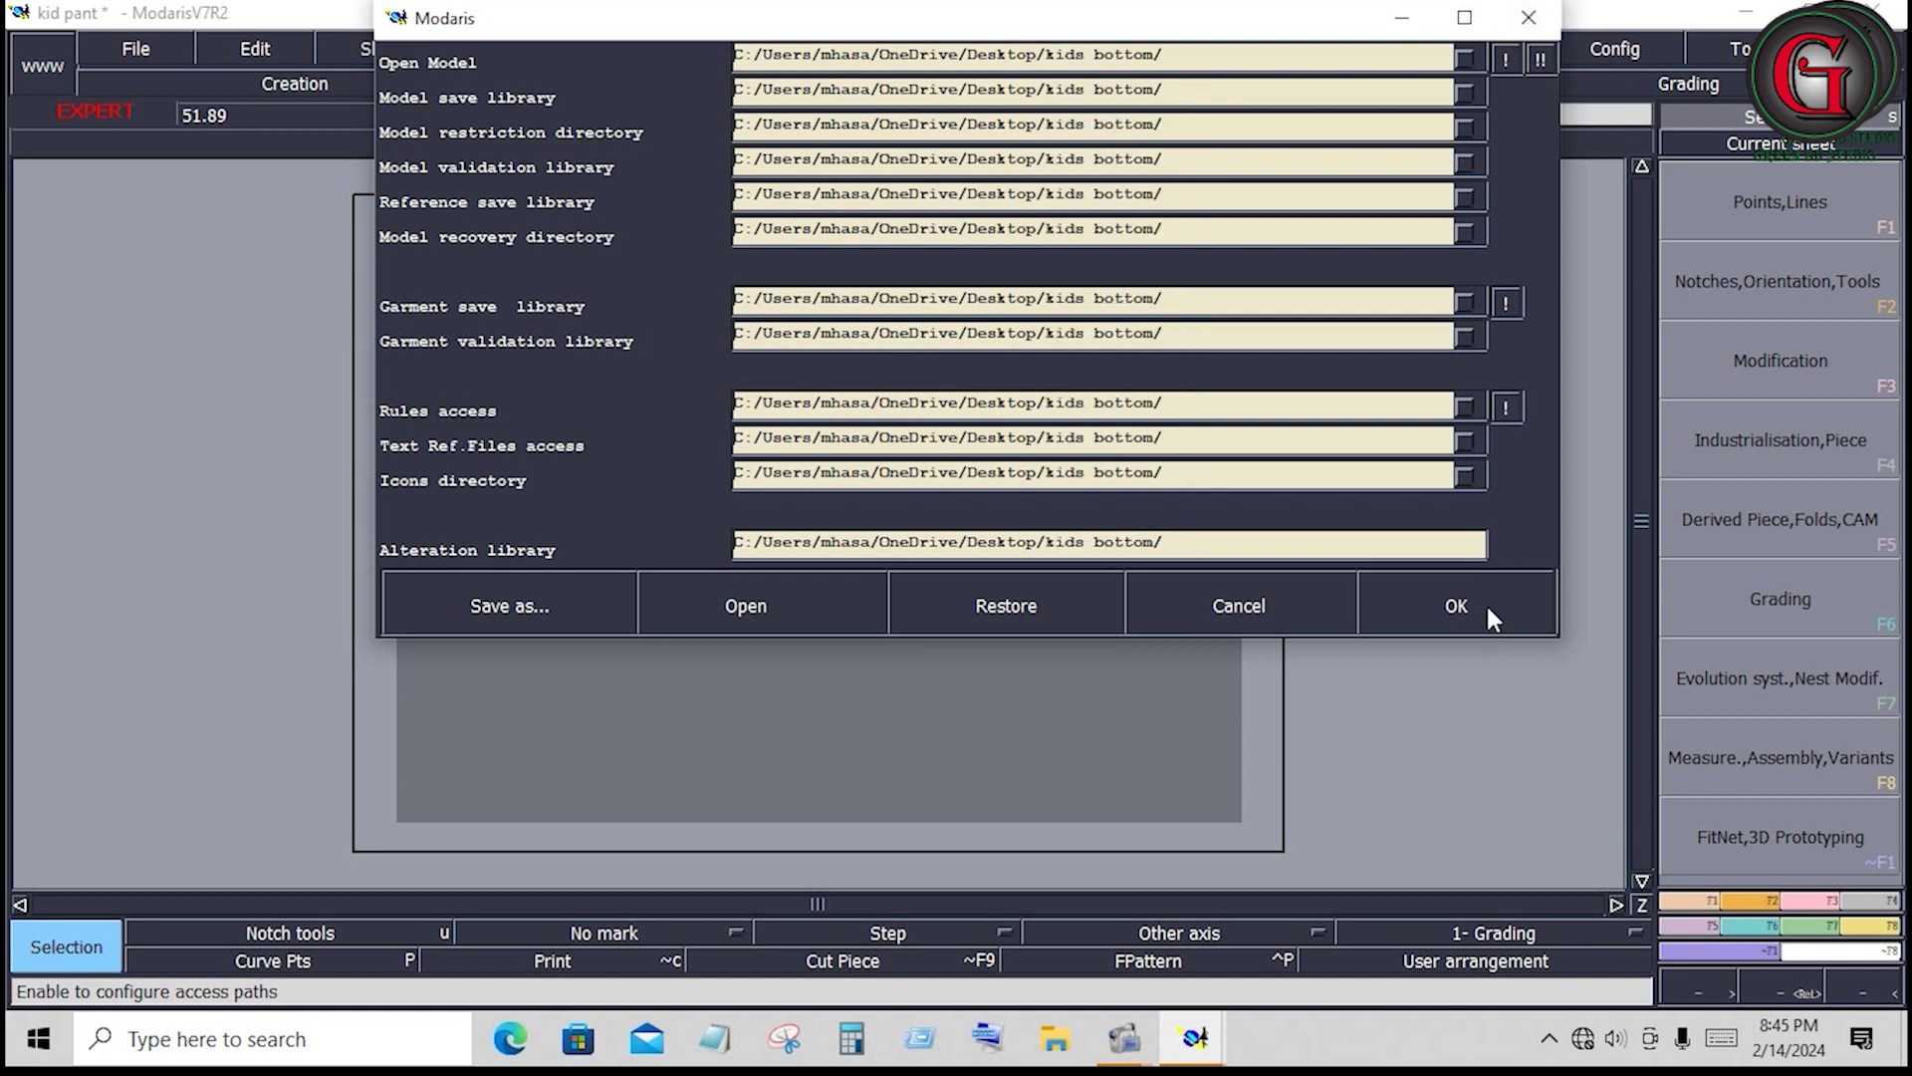
{"action": "left_click", "coordinate": [1464, 603]}
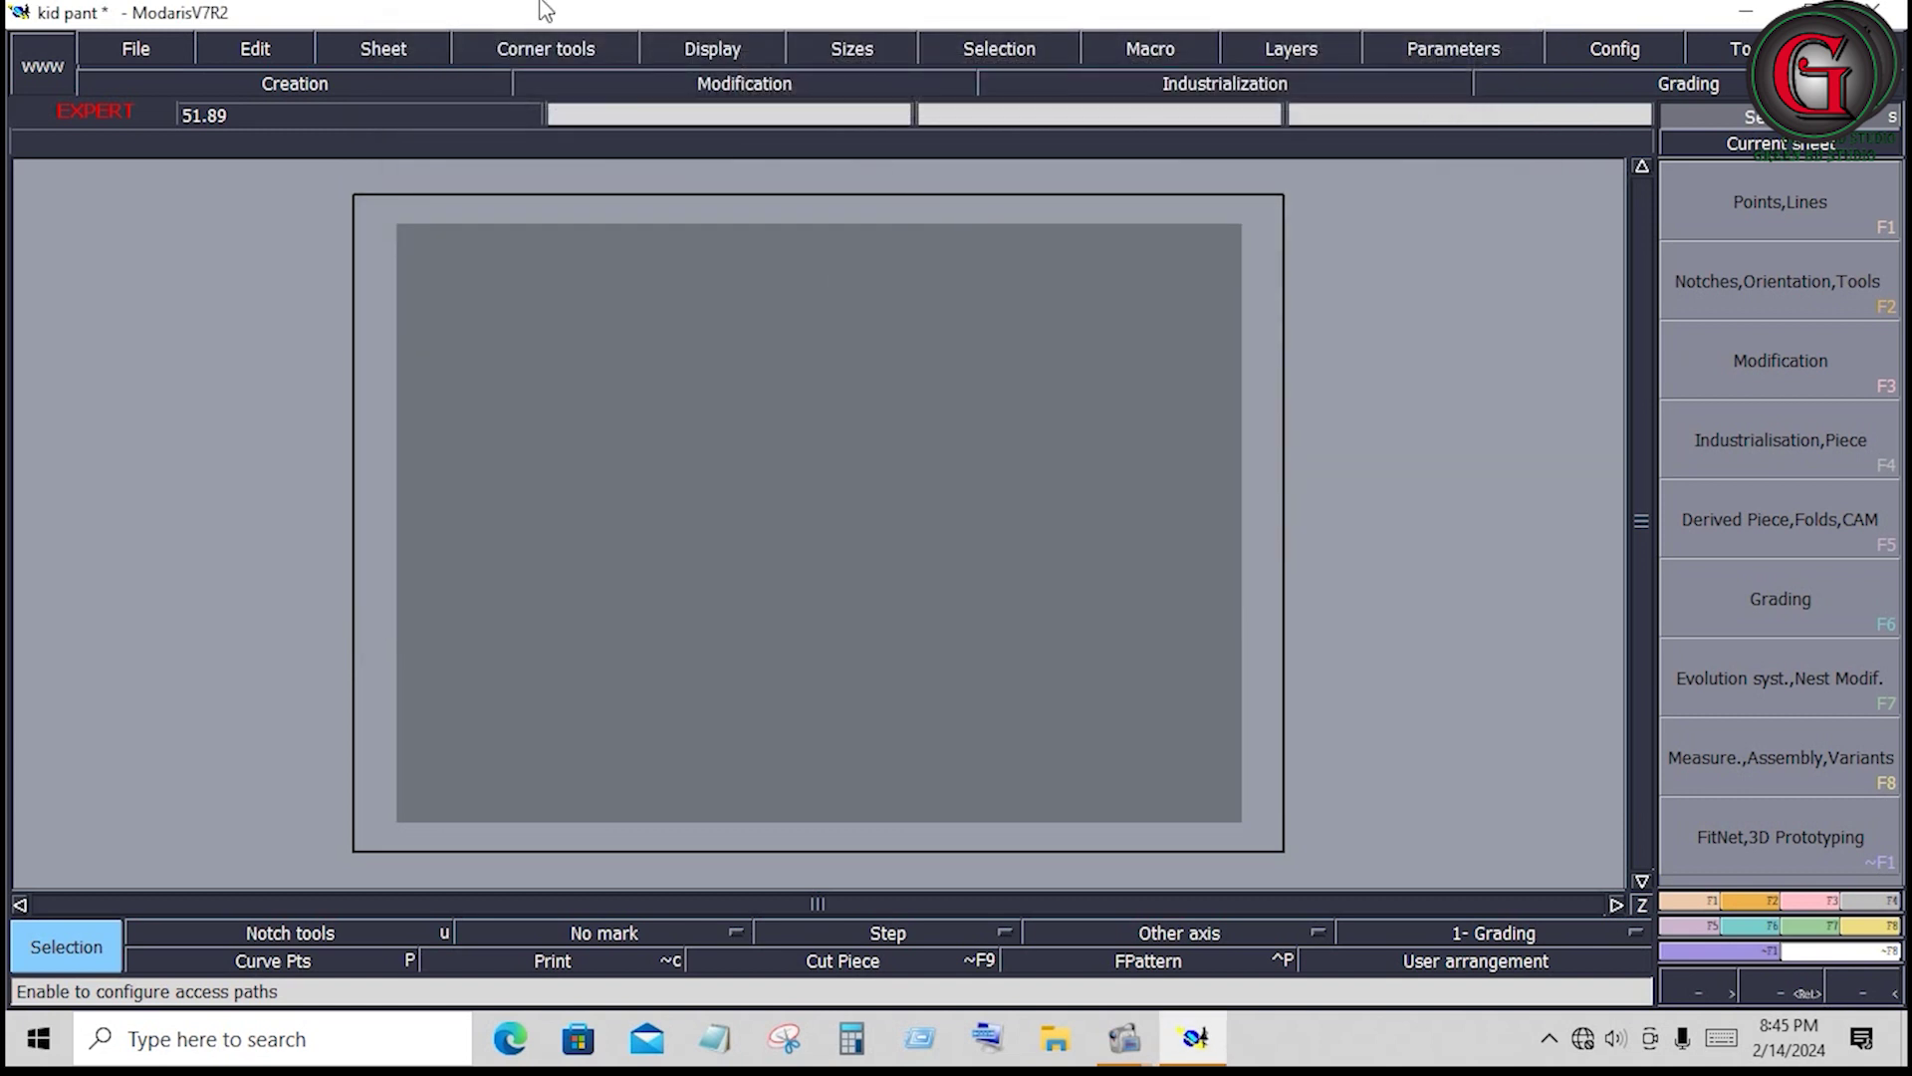
Show the title block and size list on the sheets and arrange all sheets
{"action": "left_click", "coordinate": [659, 42]}
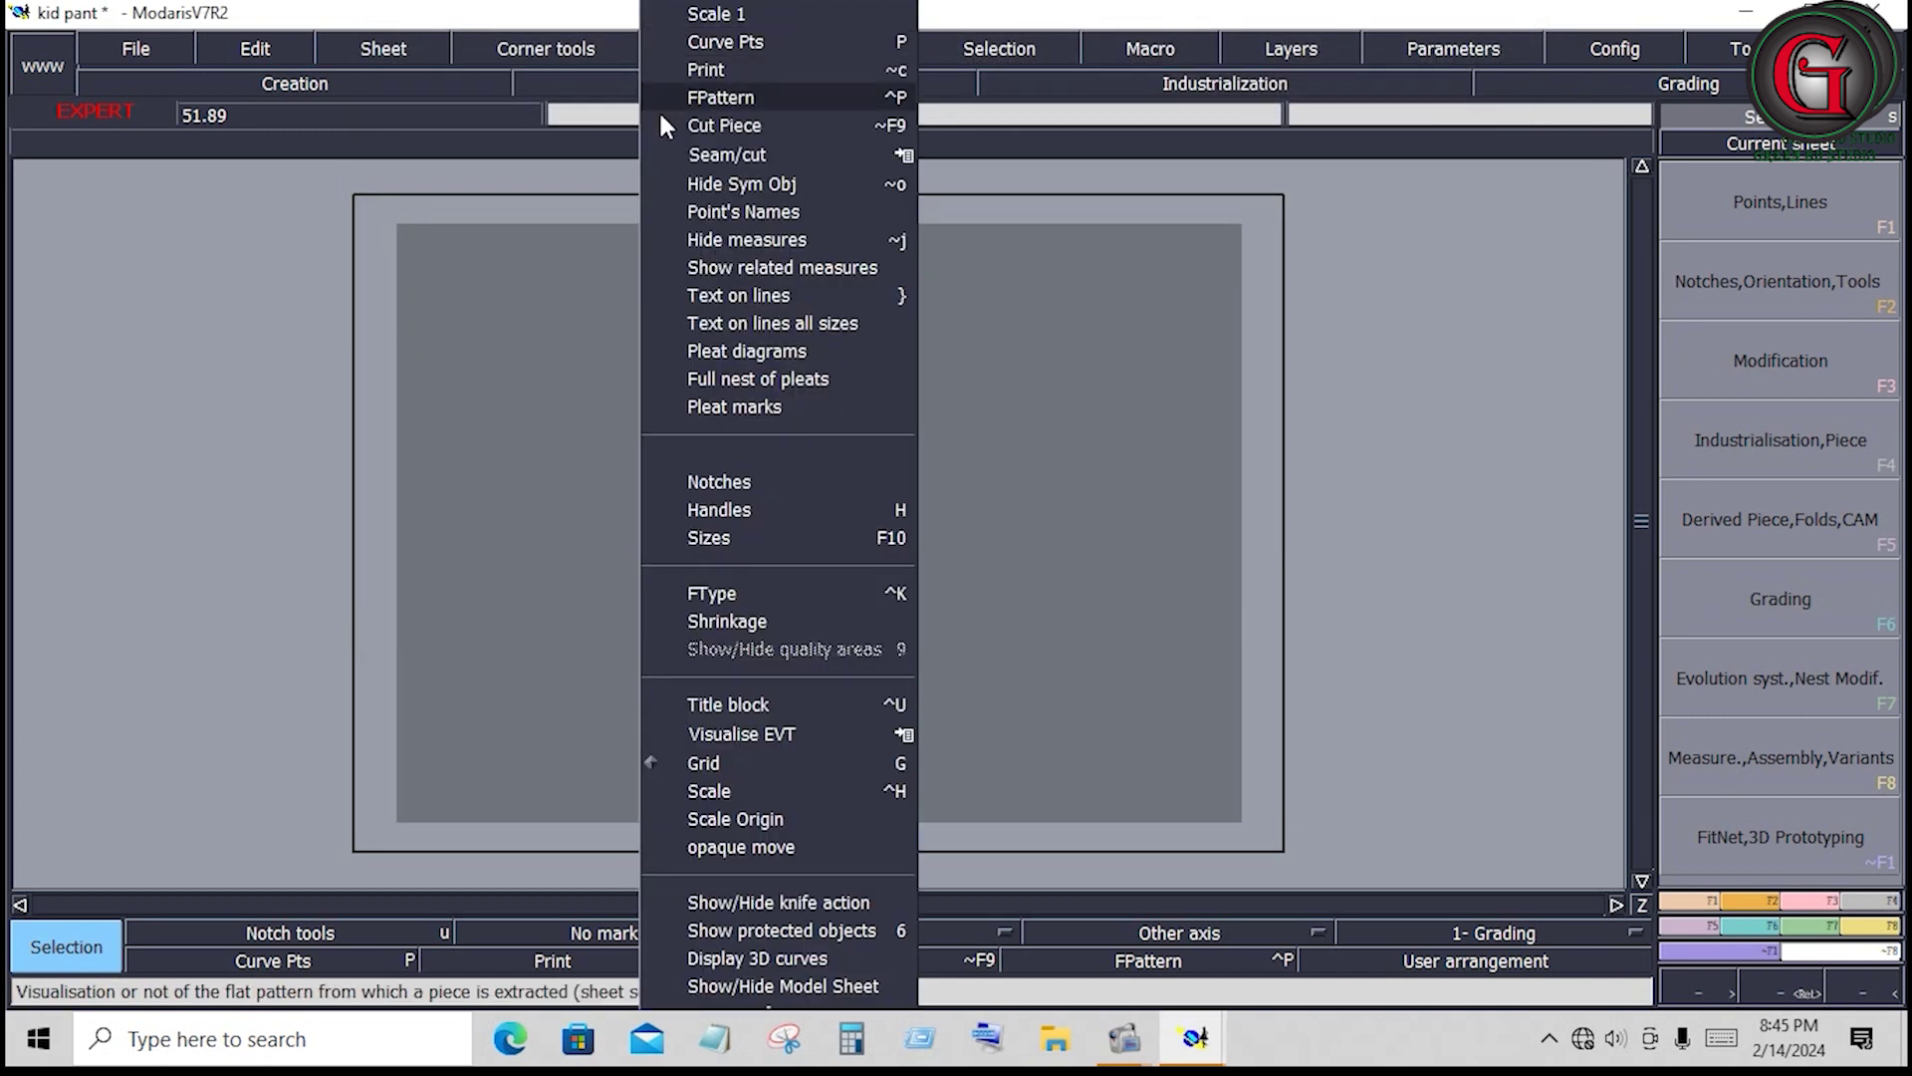
{"action": "left_click", "coordinate": [760, 705]}
{"action": "left_click", "coordinate": [717, 48]}
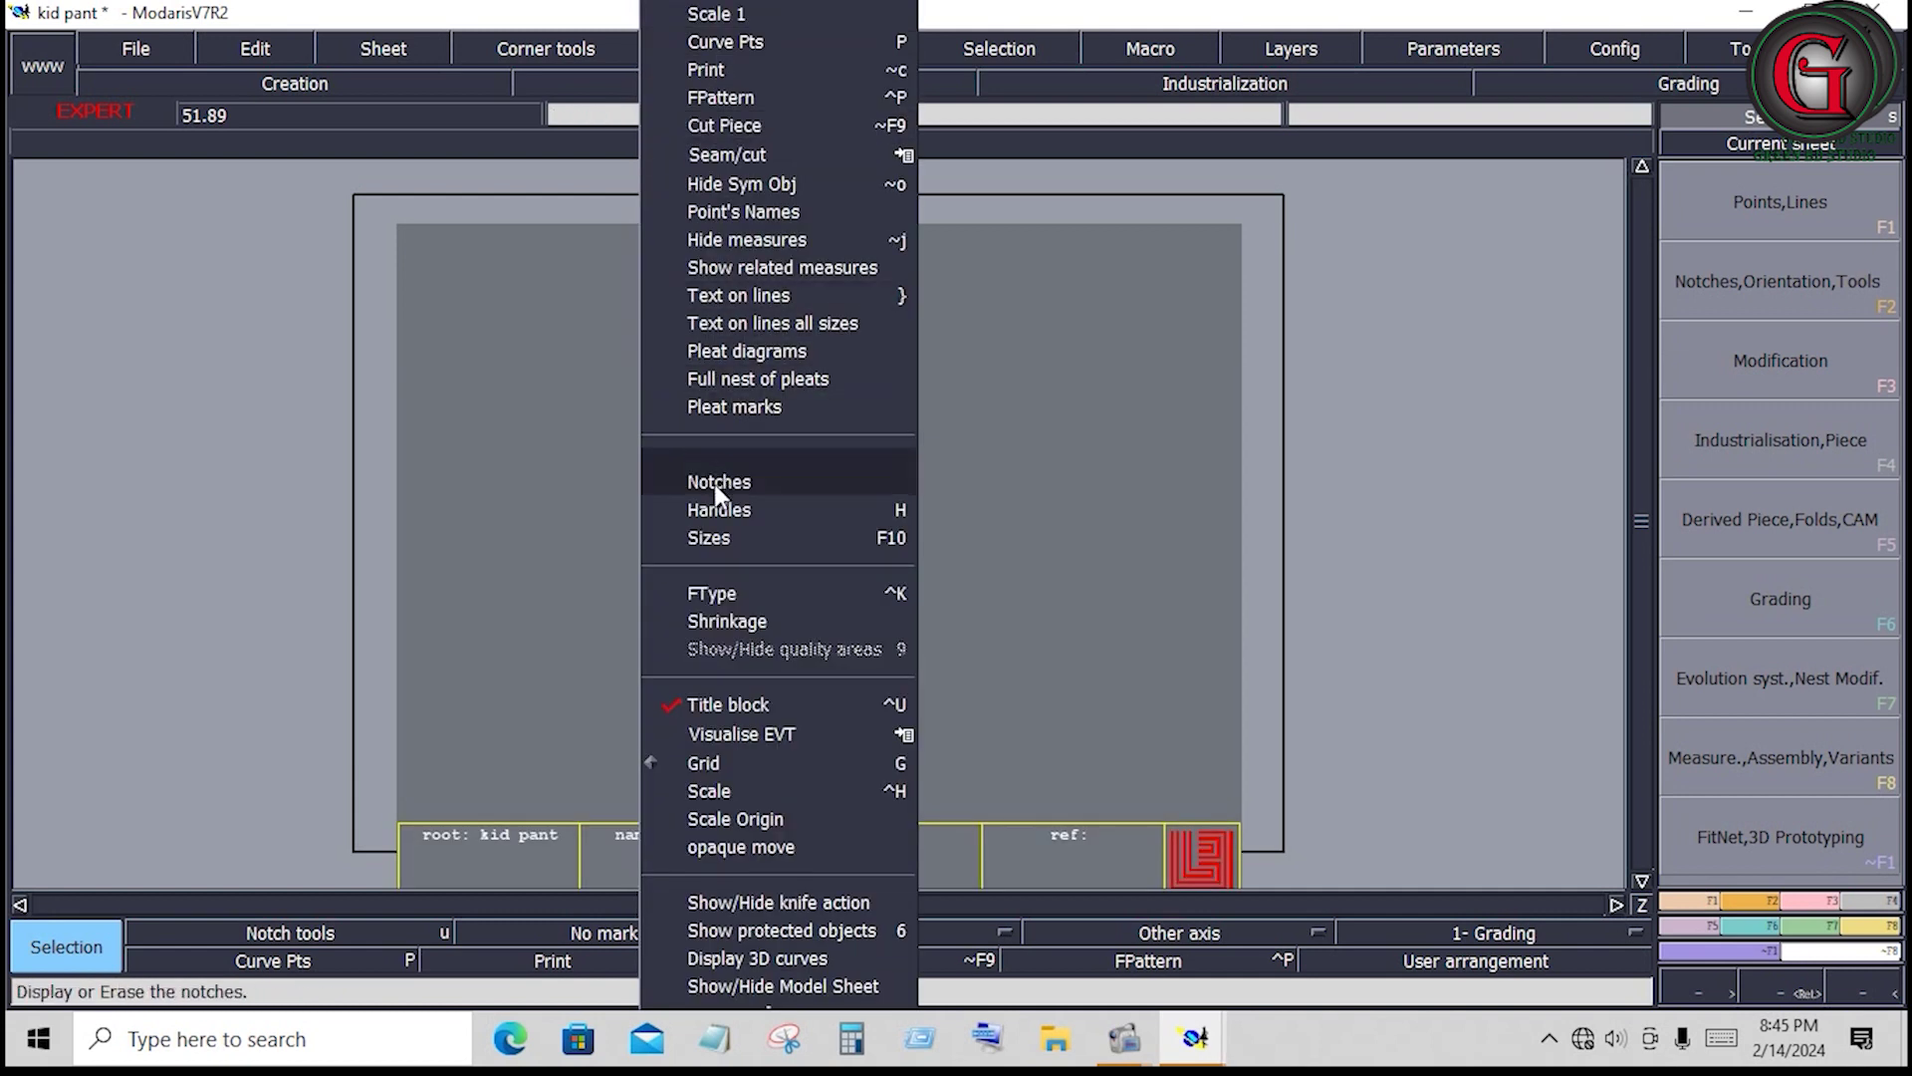
{"action": "left_click", "coordinate": [713, 524]}
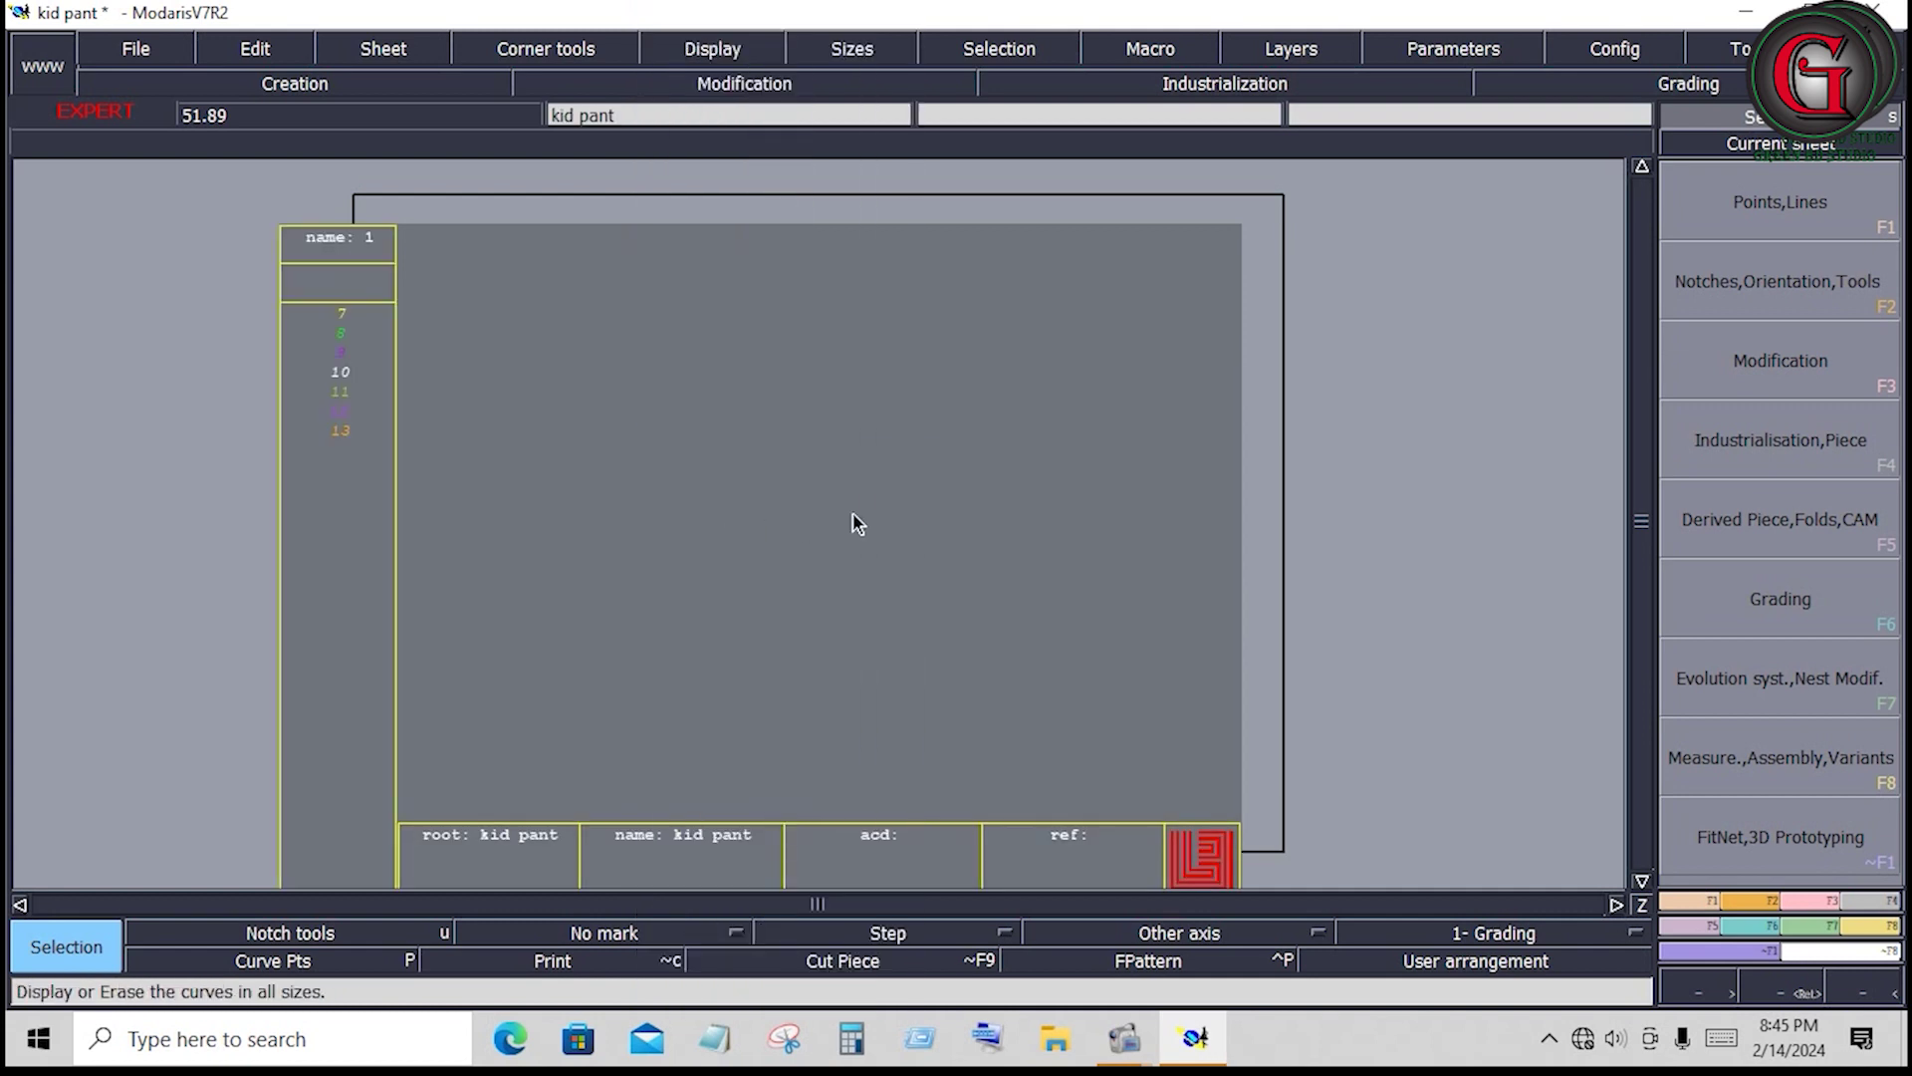
{"action": "key", "text": "a"}
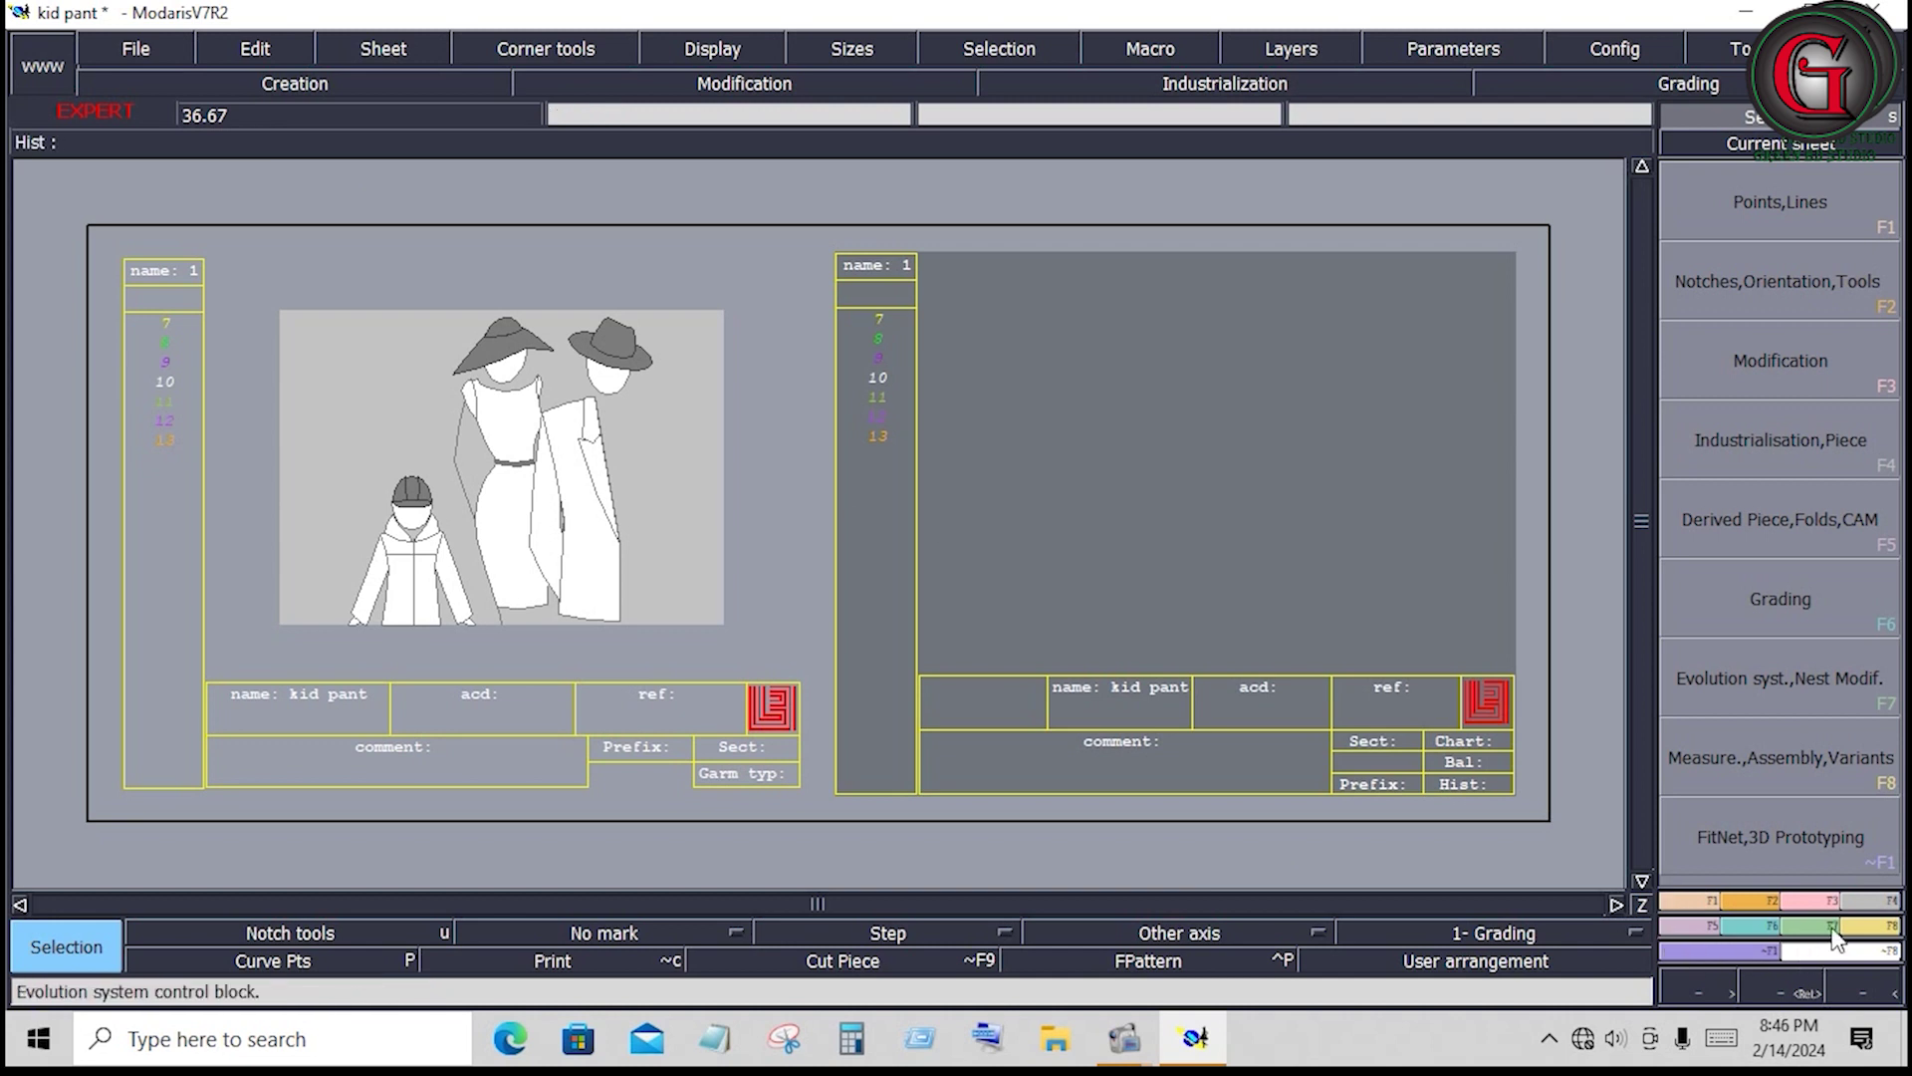
Import the 2T-4T-8T size table from the SIZE TABLE folder on the PATTERN (J:) drive
{"action": "left_click", "coordinate": [1837, 926]}
{"action": "left_click", "coordinate": [1833, 420]}
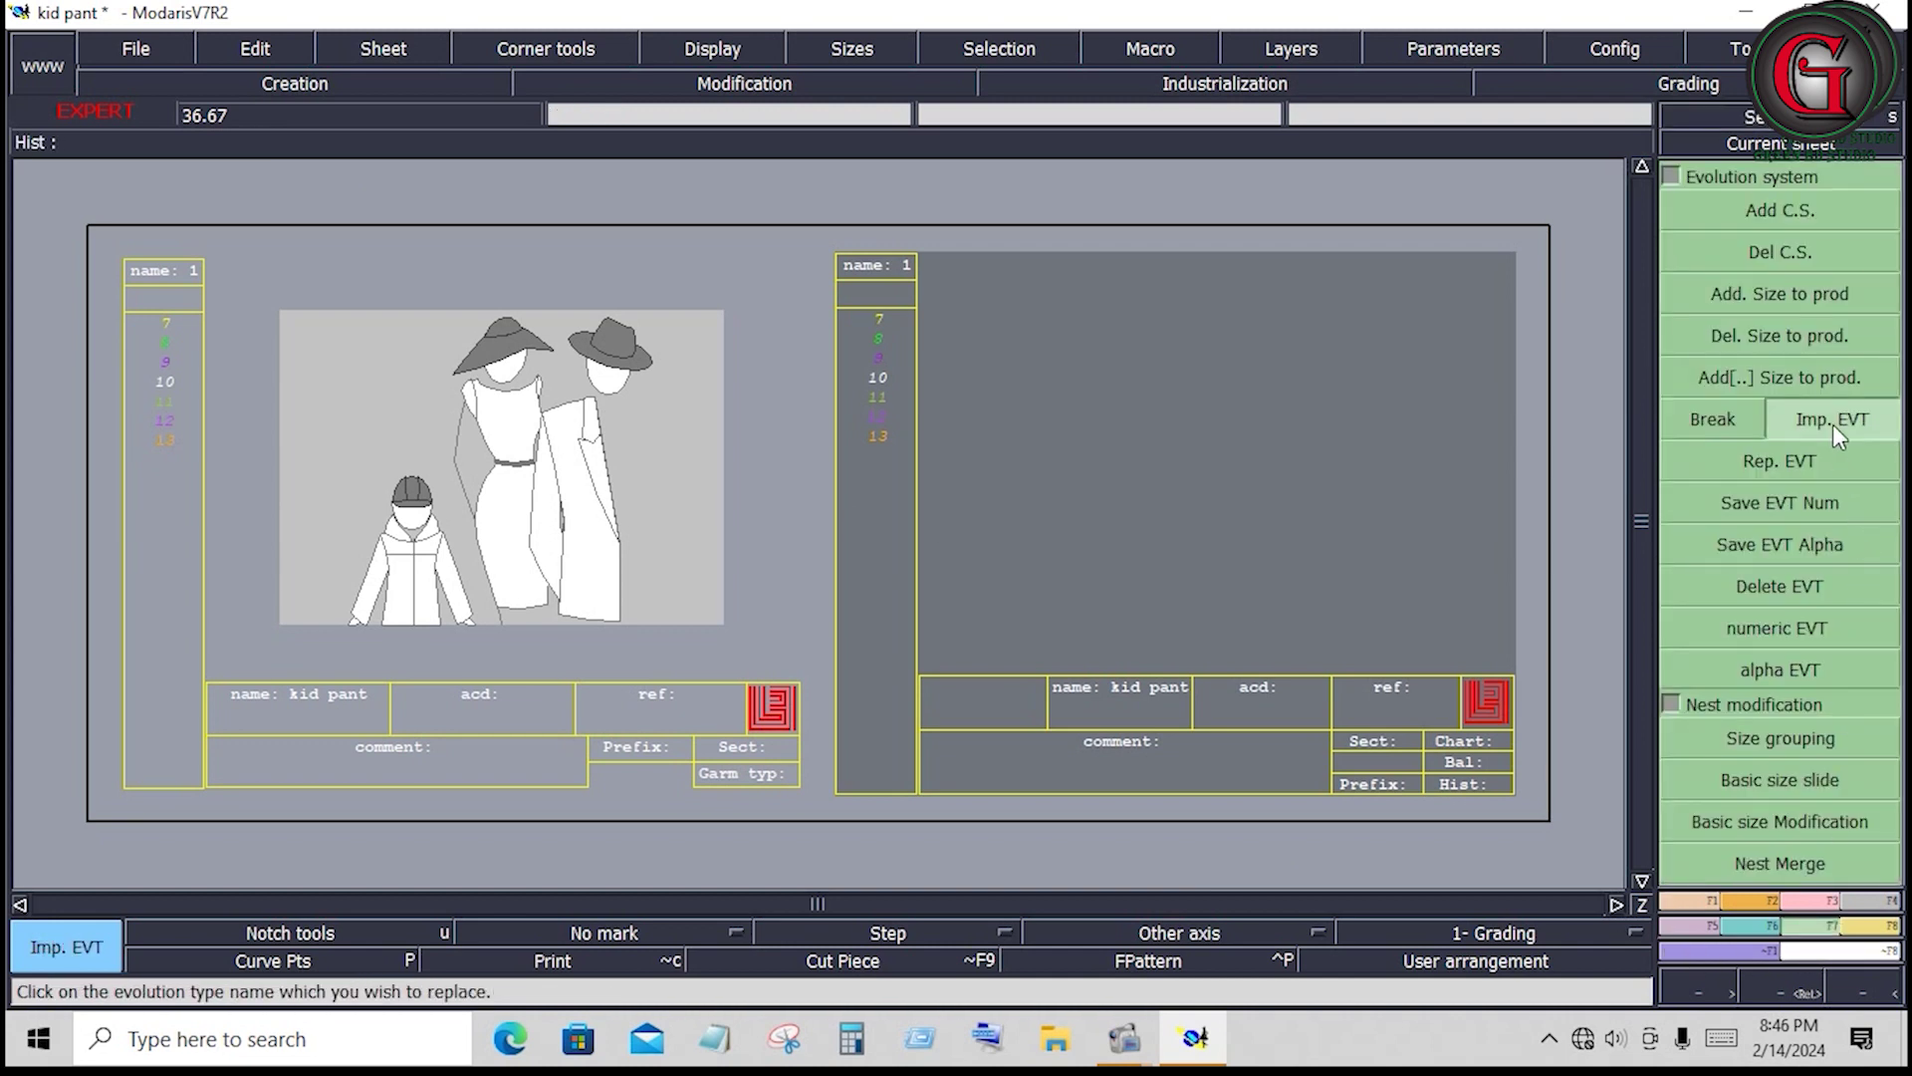
{"action": "left_click", "coordinate": [884, 361]}
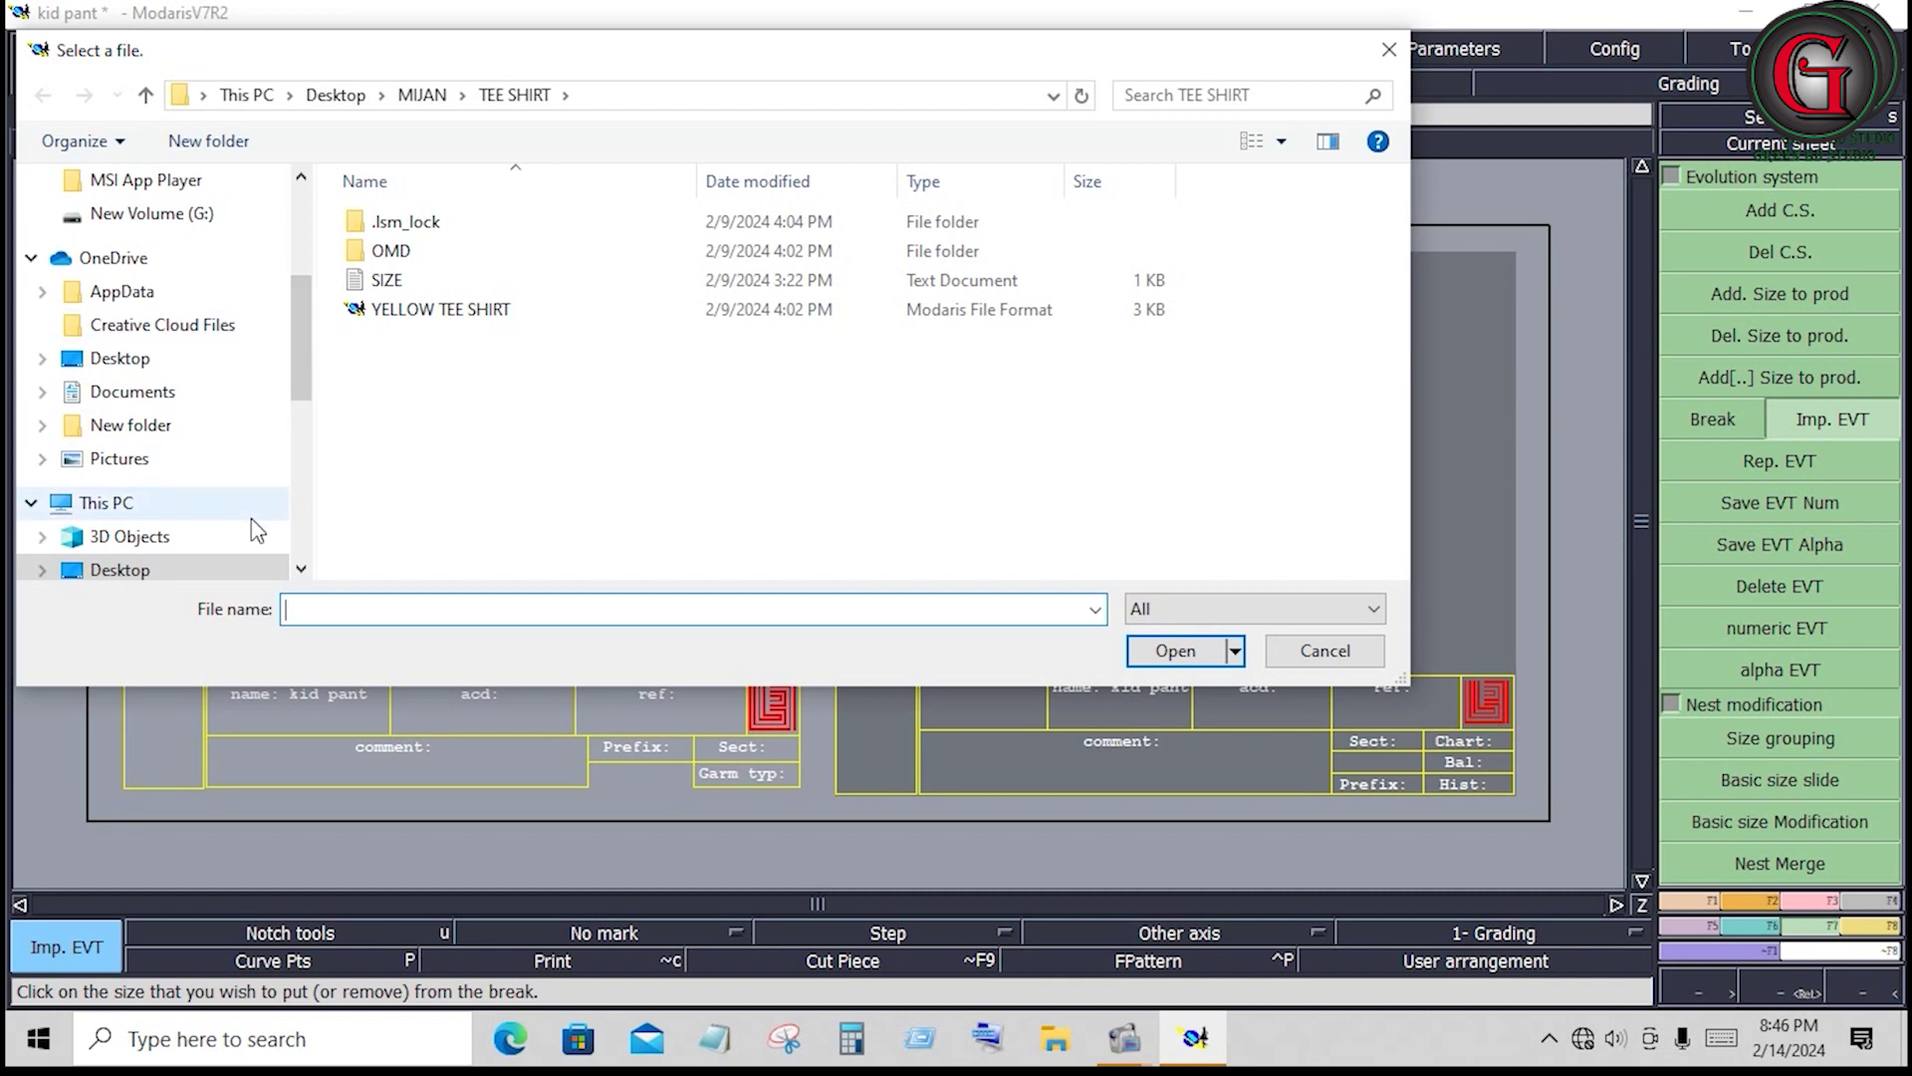
{"action": "scroll", "coordinate": [256, 530], "scroll_direction": "down", "scroll_amount": 3}
{"action": "scroll", "coordinate": [257, 531], "scroll_direction": "down", "scroll_amount": 2}
{"action": "scroll", "coordinate": [115, 547], "scroll_direction": "down", "scroll_amount": 1}
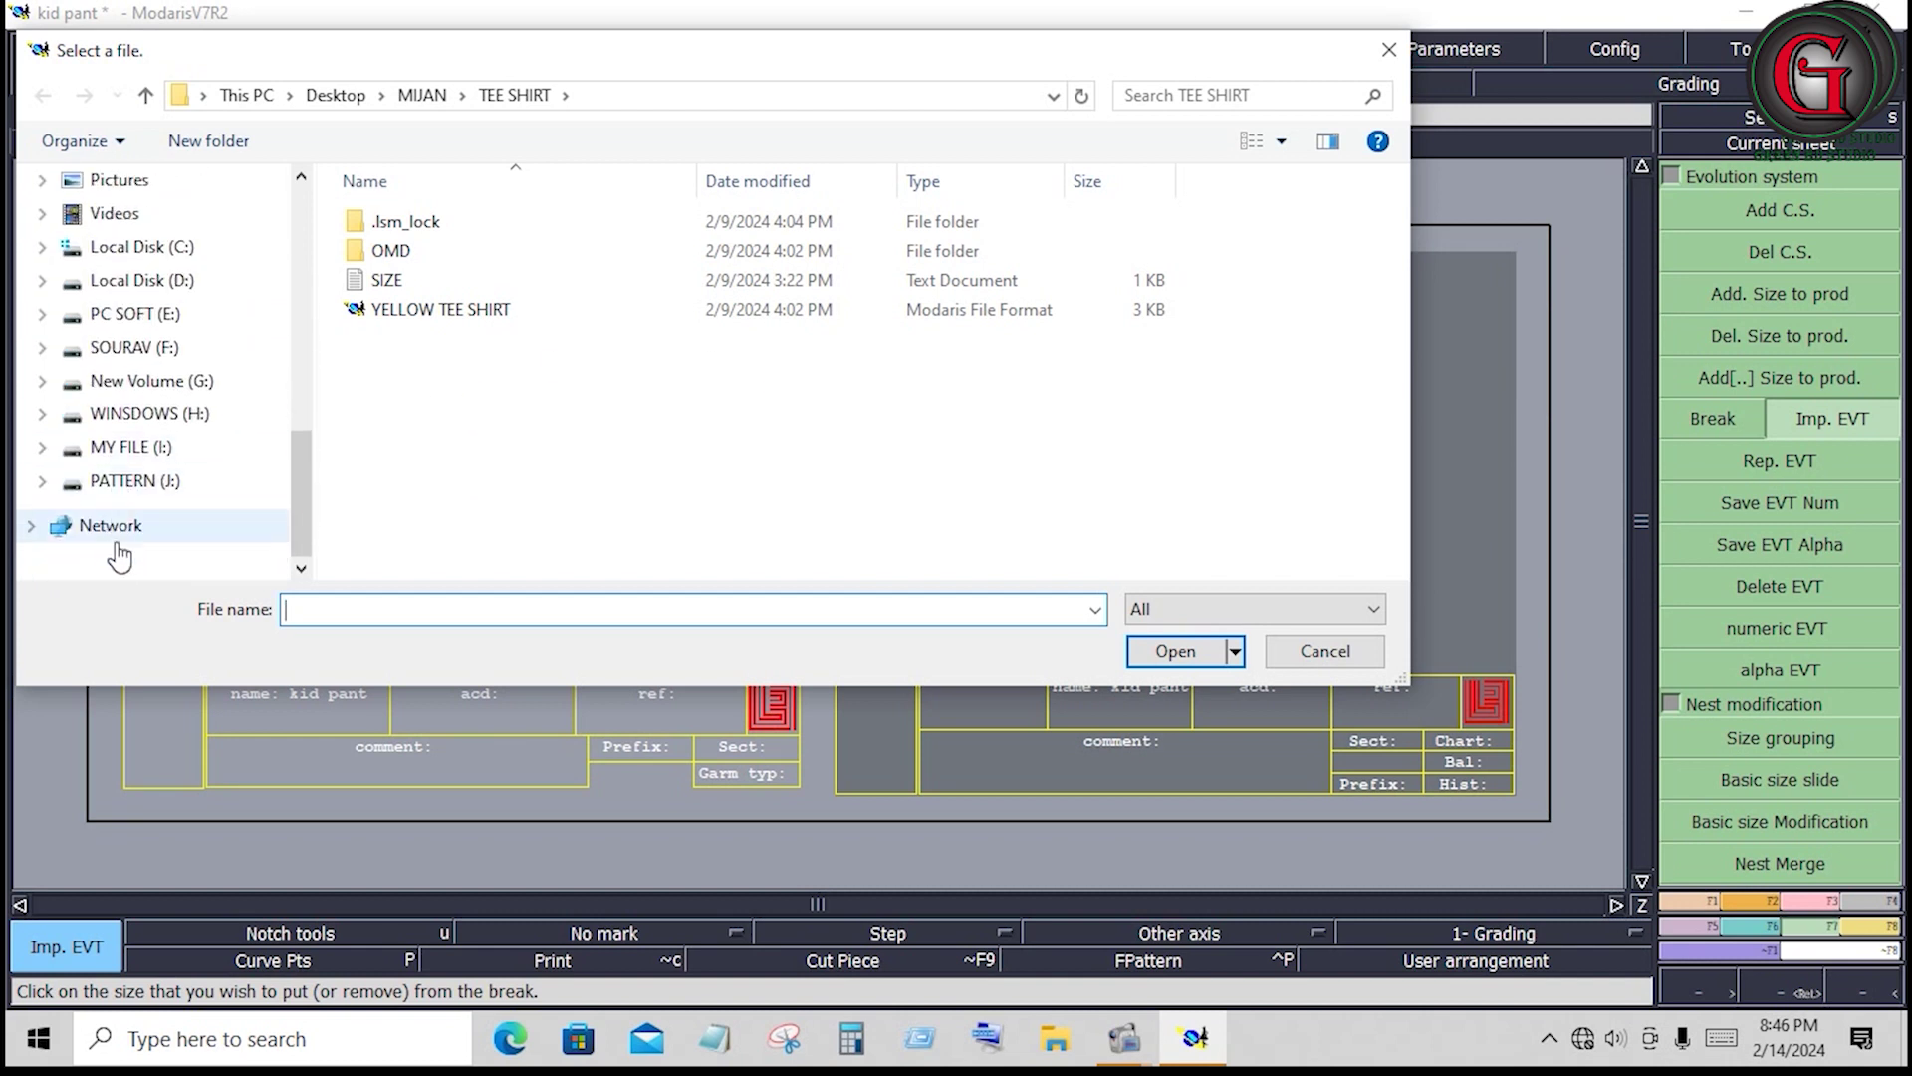
{"action": "left_click", "coordinate": [121, 481]}
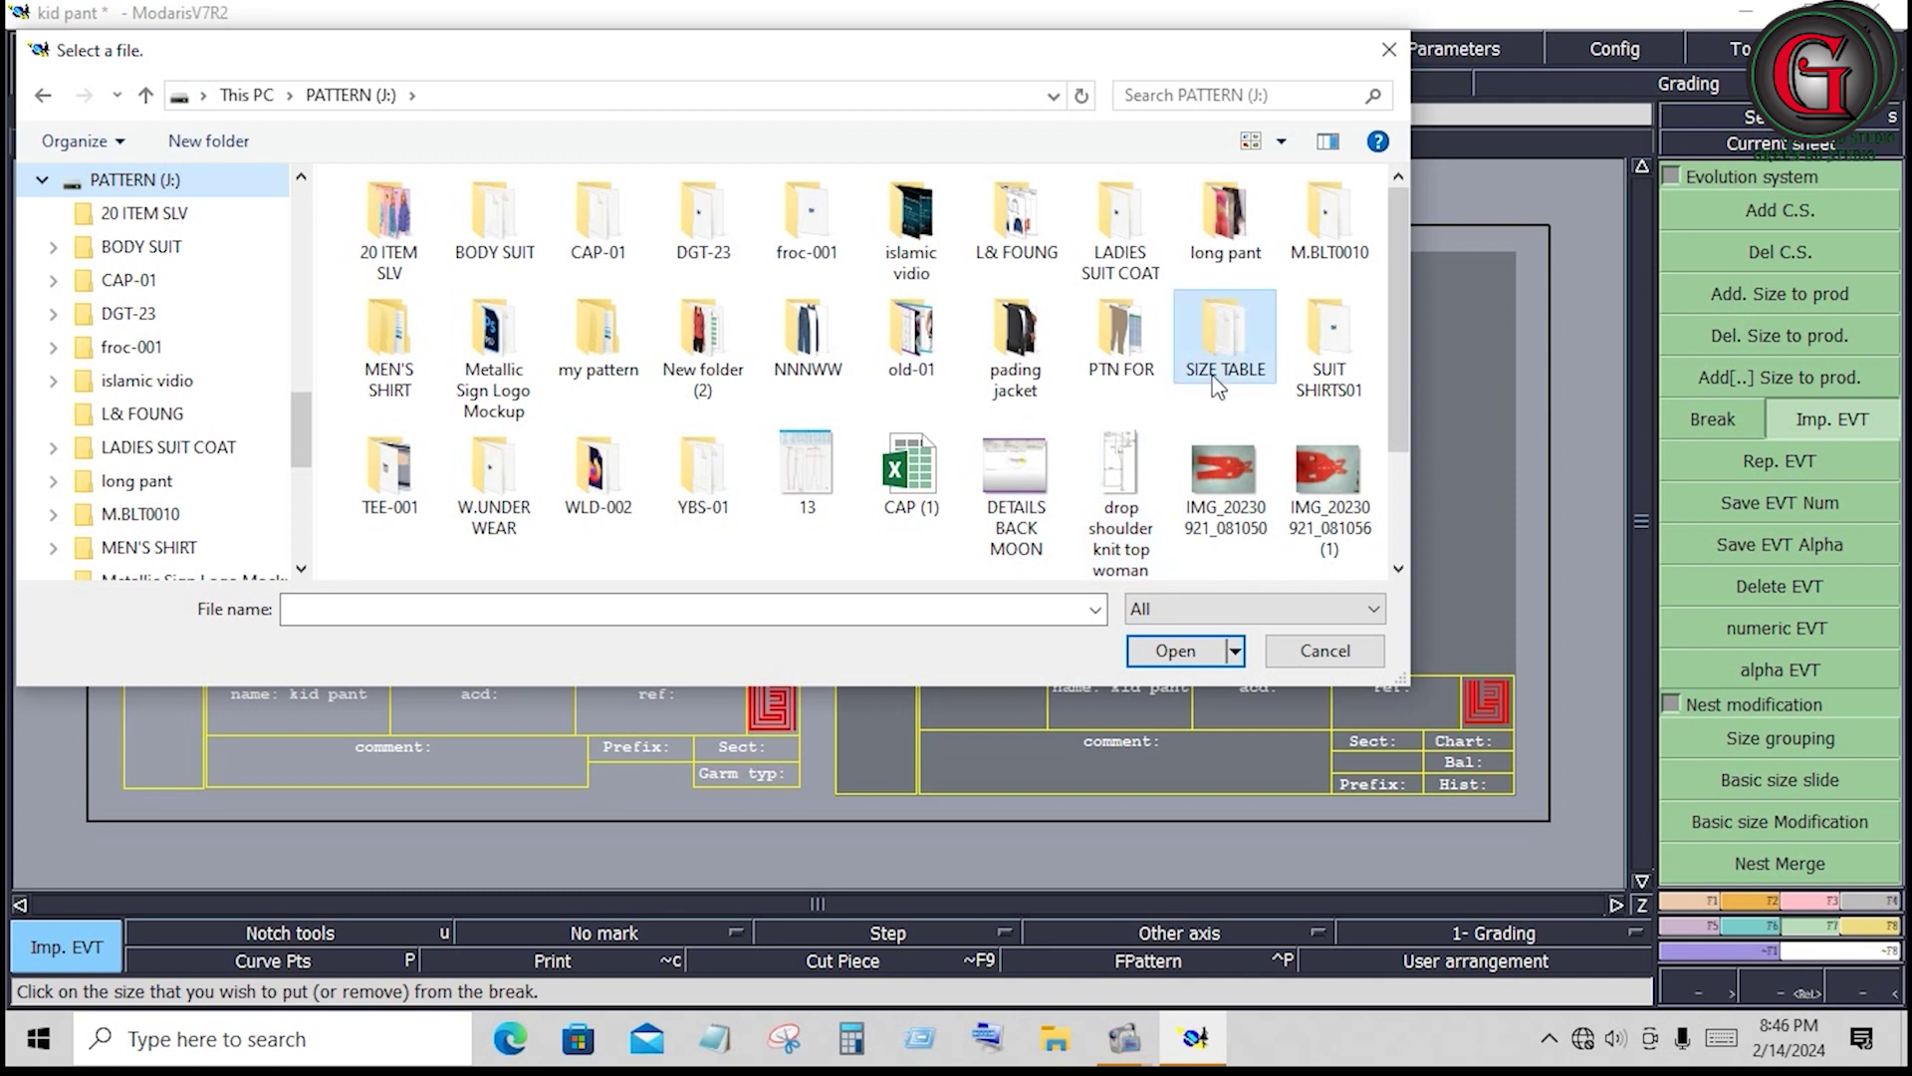
{"action": "double_click", "coordinate": [1225, 333]}
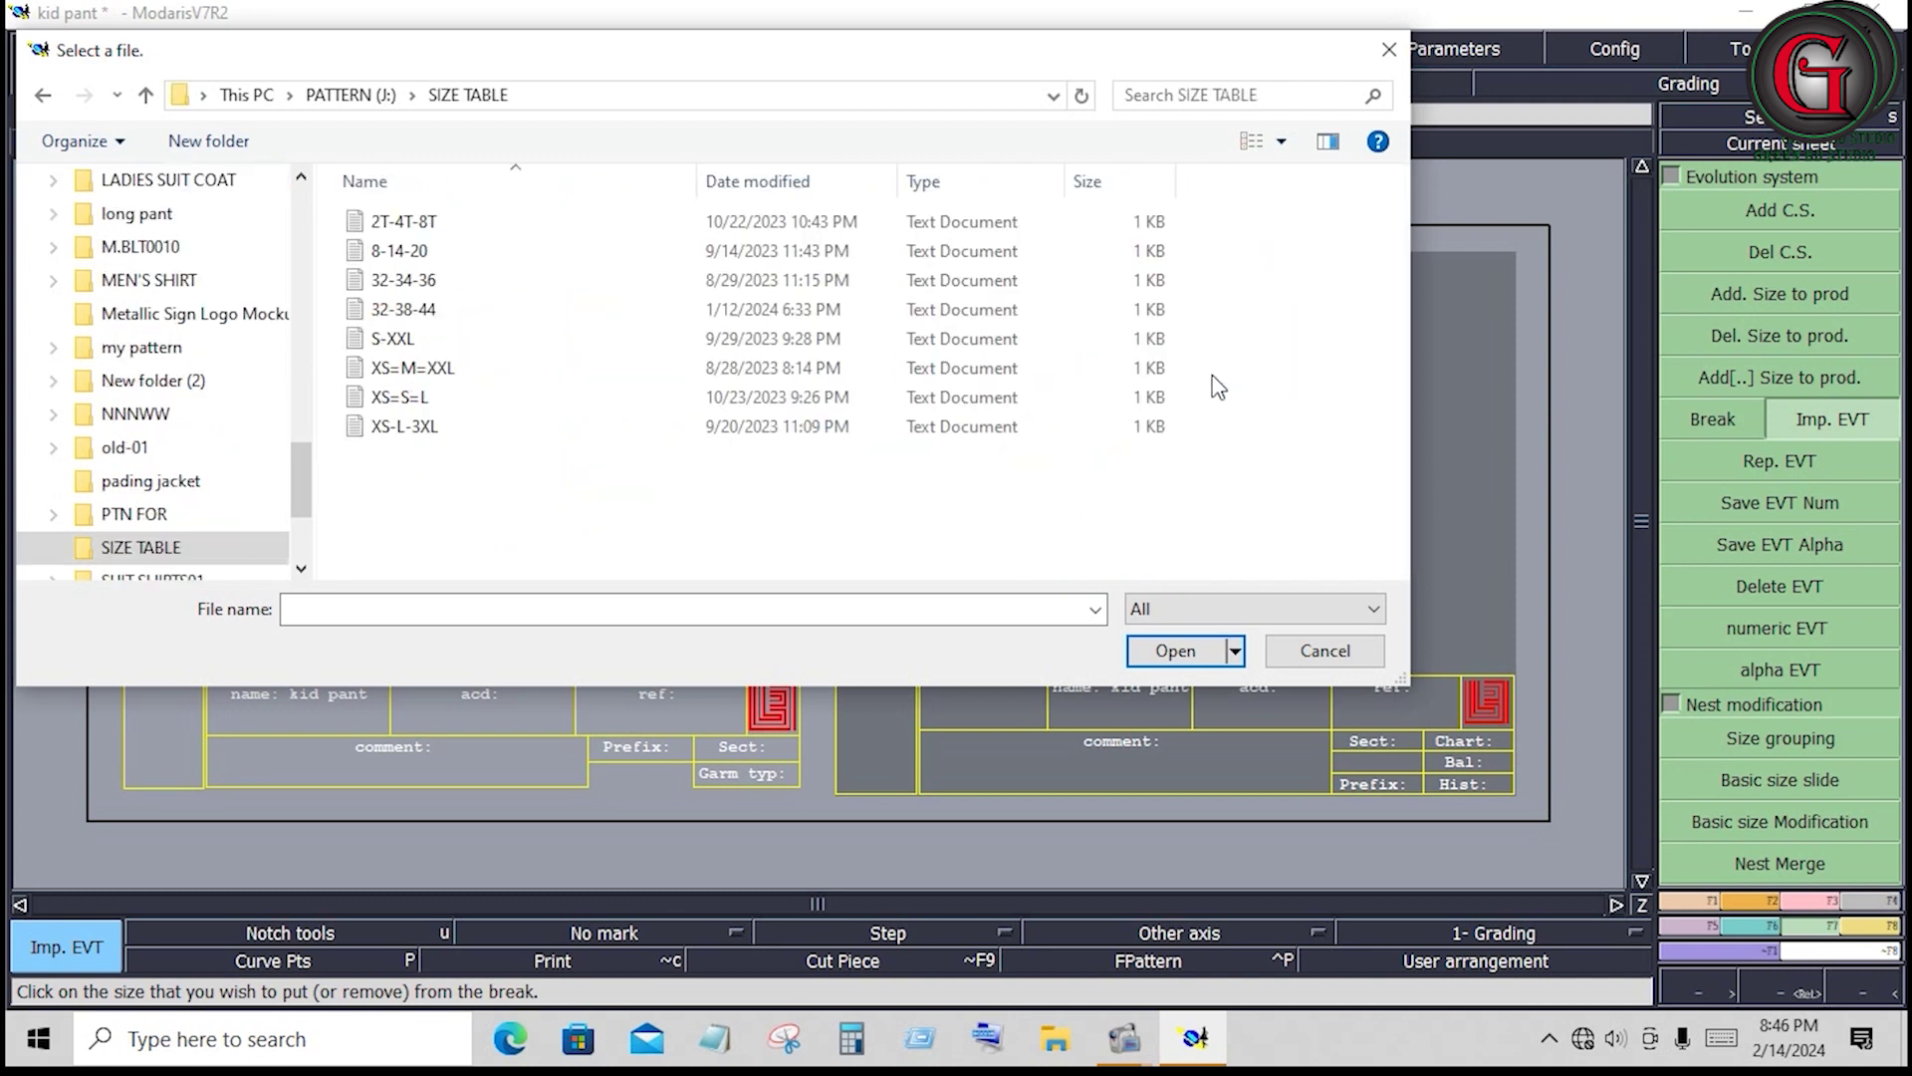
{"action": "left_click", "coordinate": [421, 221]}
{"action": "left_click", "coordinate": [1195, 649]}
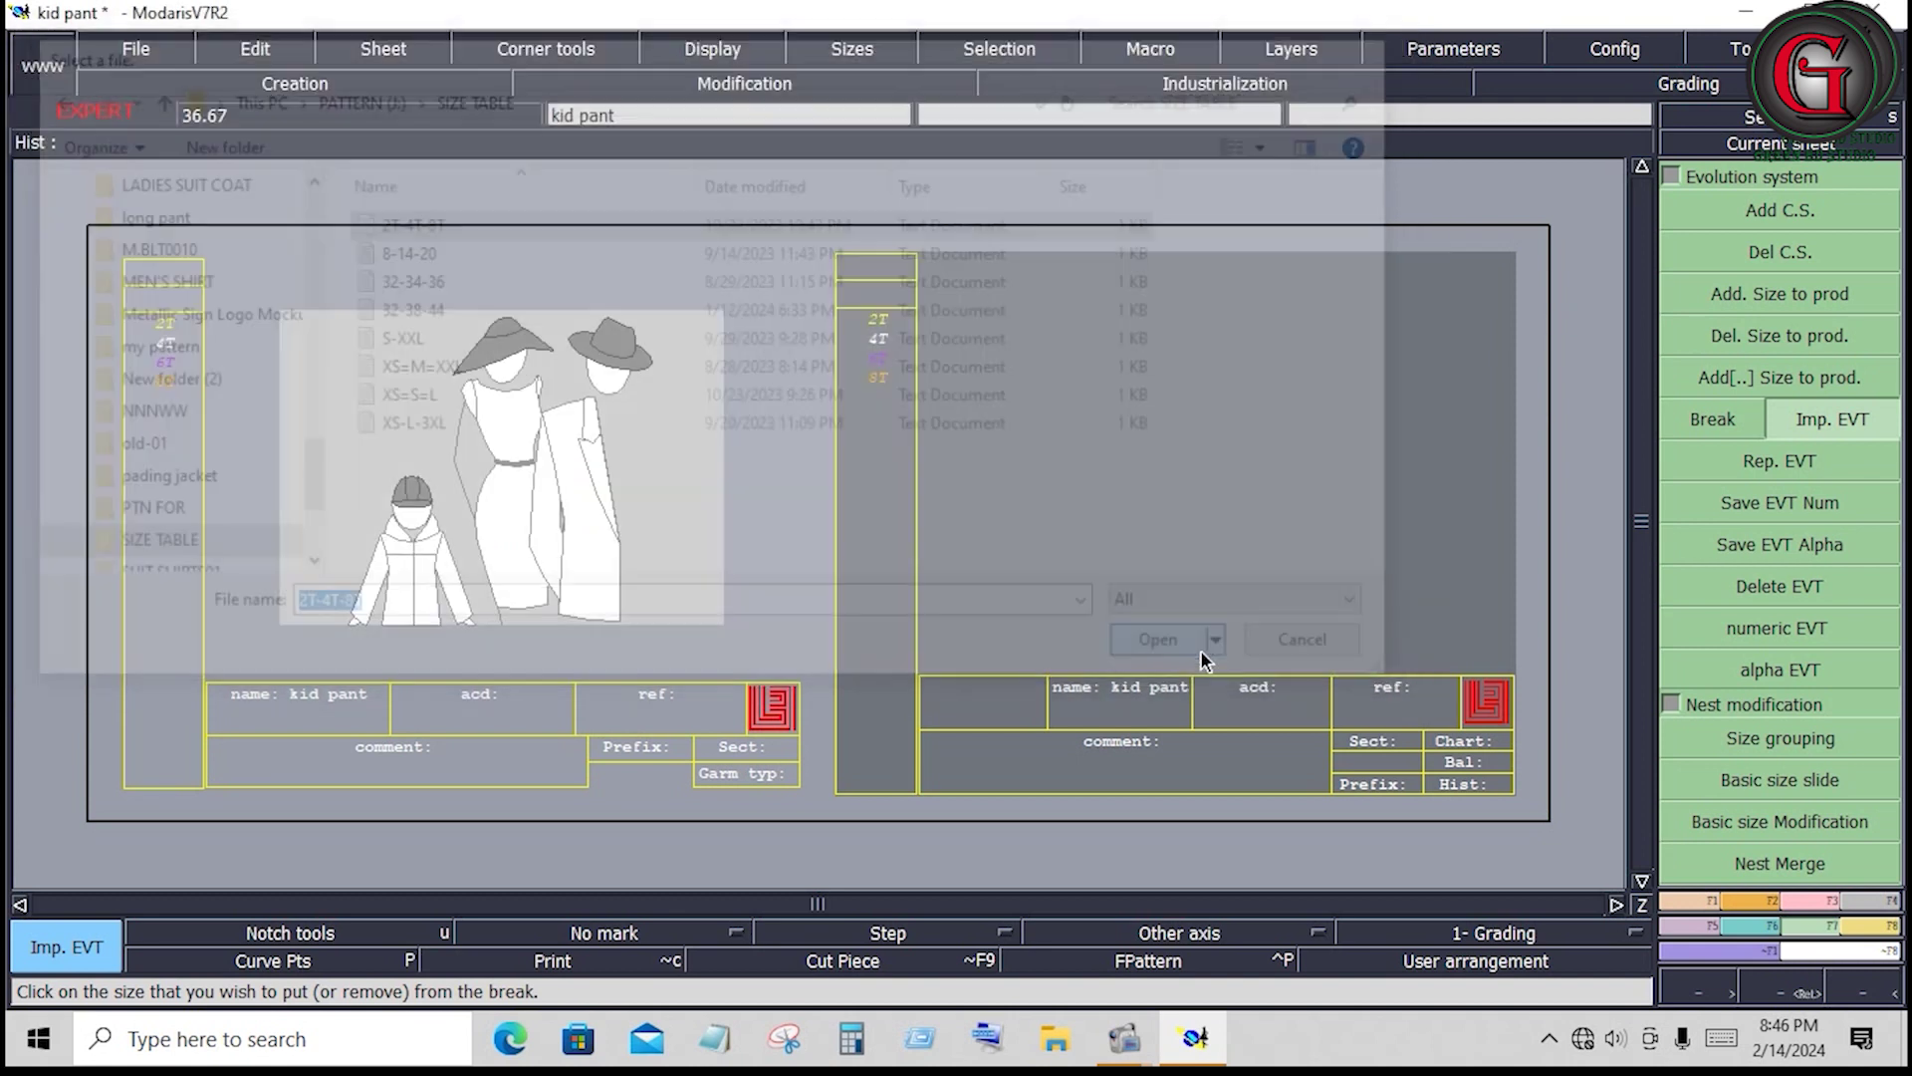
Save the kid pant model, continuing past the anomalies warning
{"action": "left_click", "coordinate": [117, 54]}
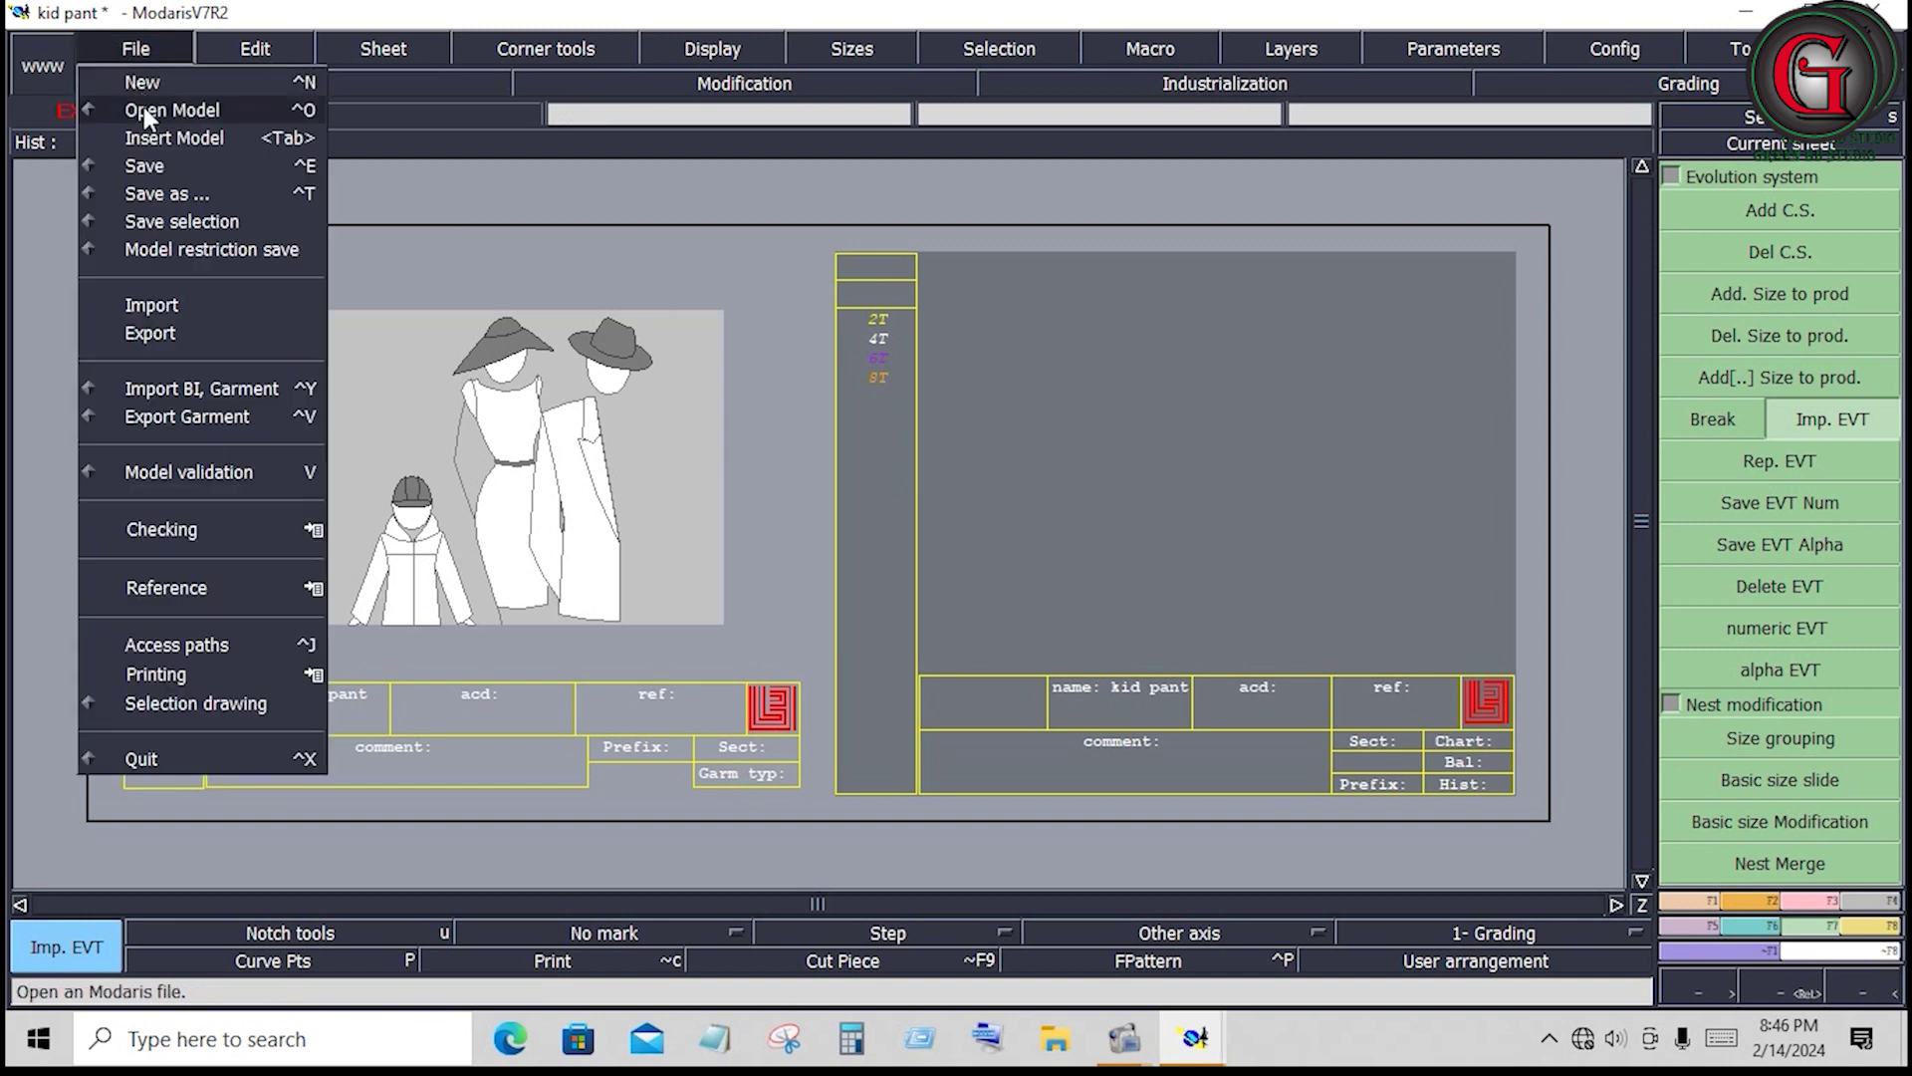
{"action": "left_click", "coordinate": [140, 165]}
{"action": "left_click", "coordinate": [151, 50]}
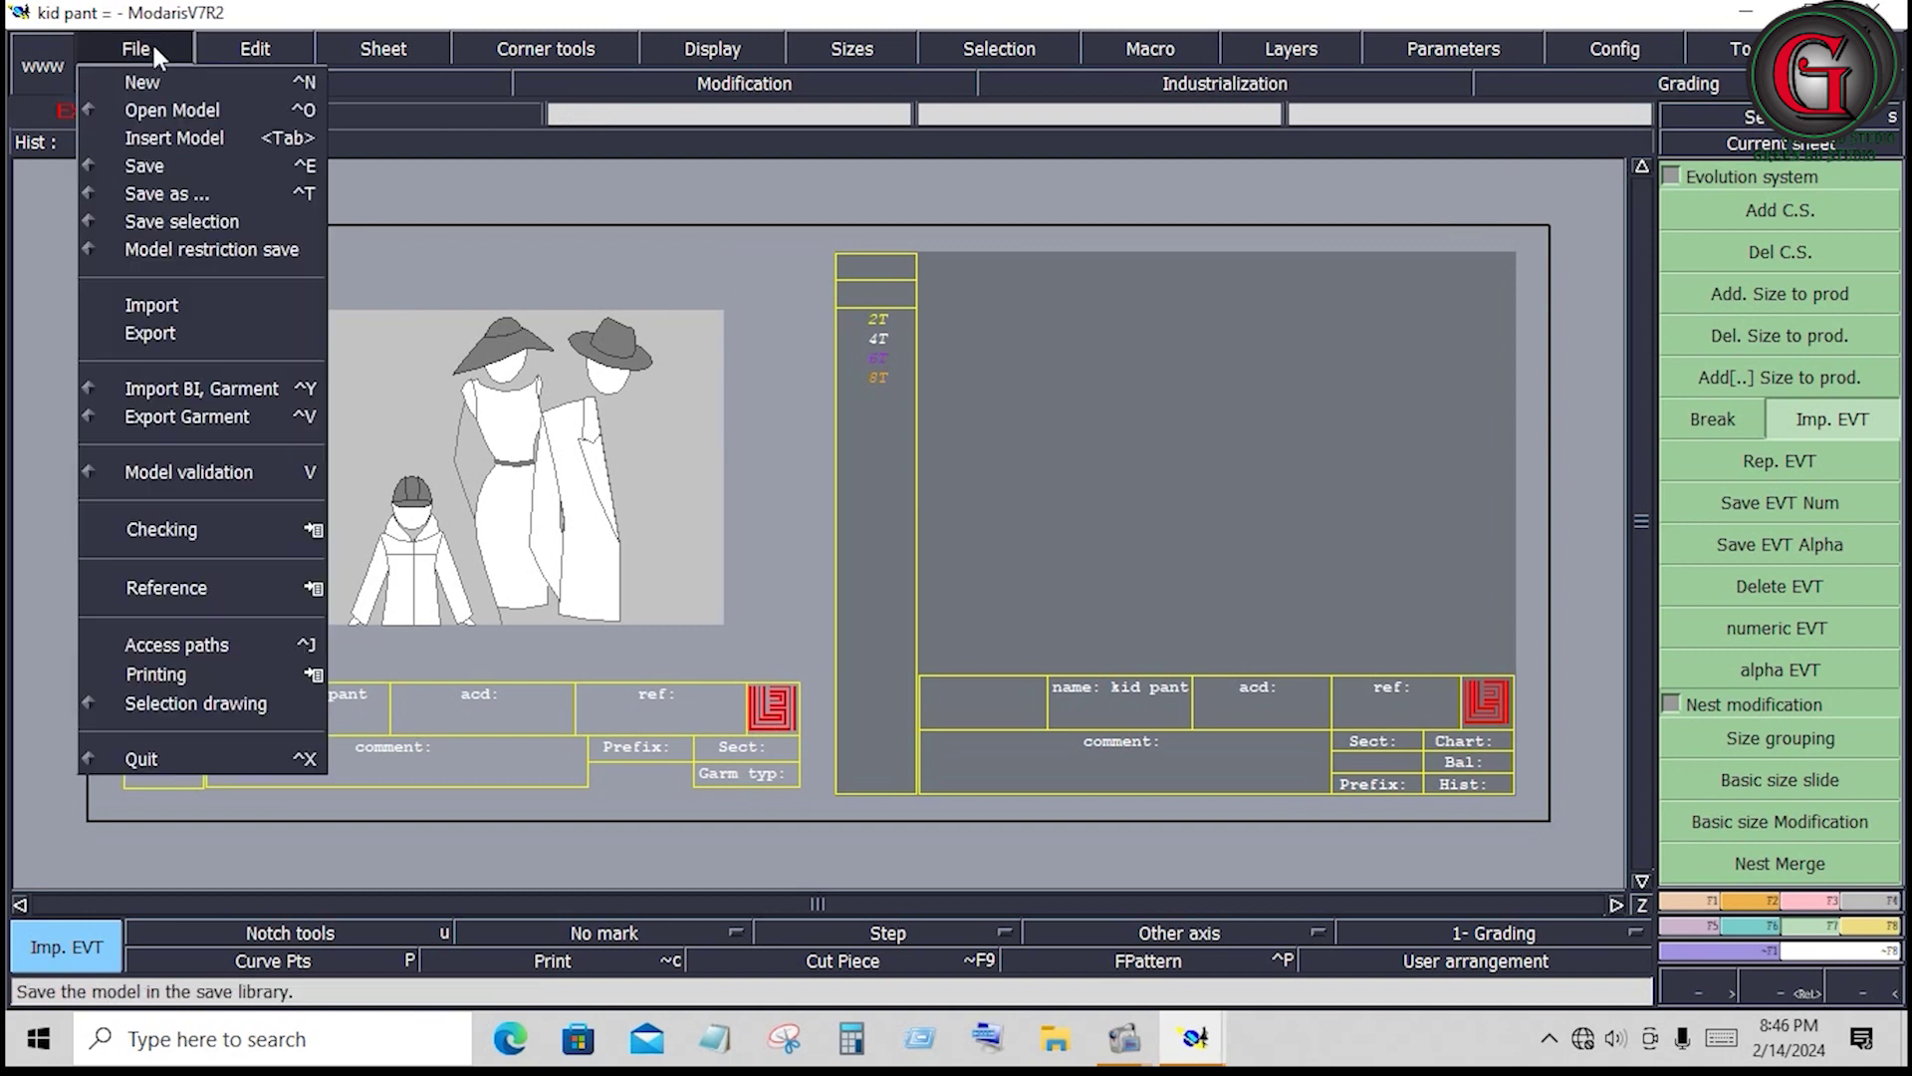
{"action": "left_click", "coordinate": [149, 165]}
{"action": "left_click", "coordinate": [827, 687]}
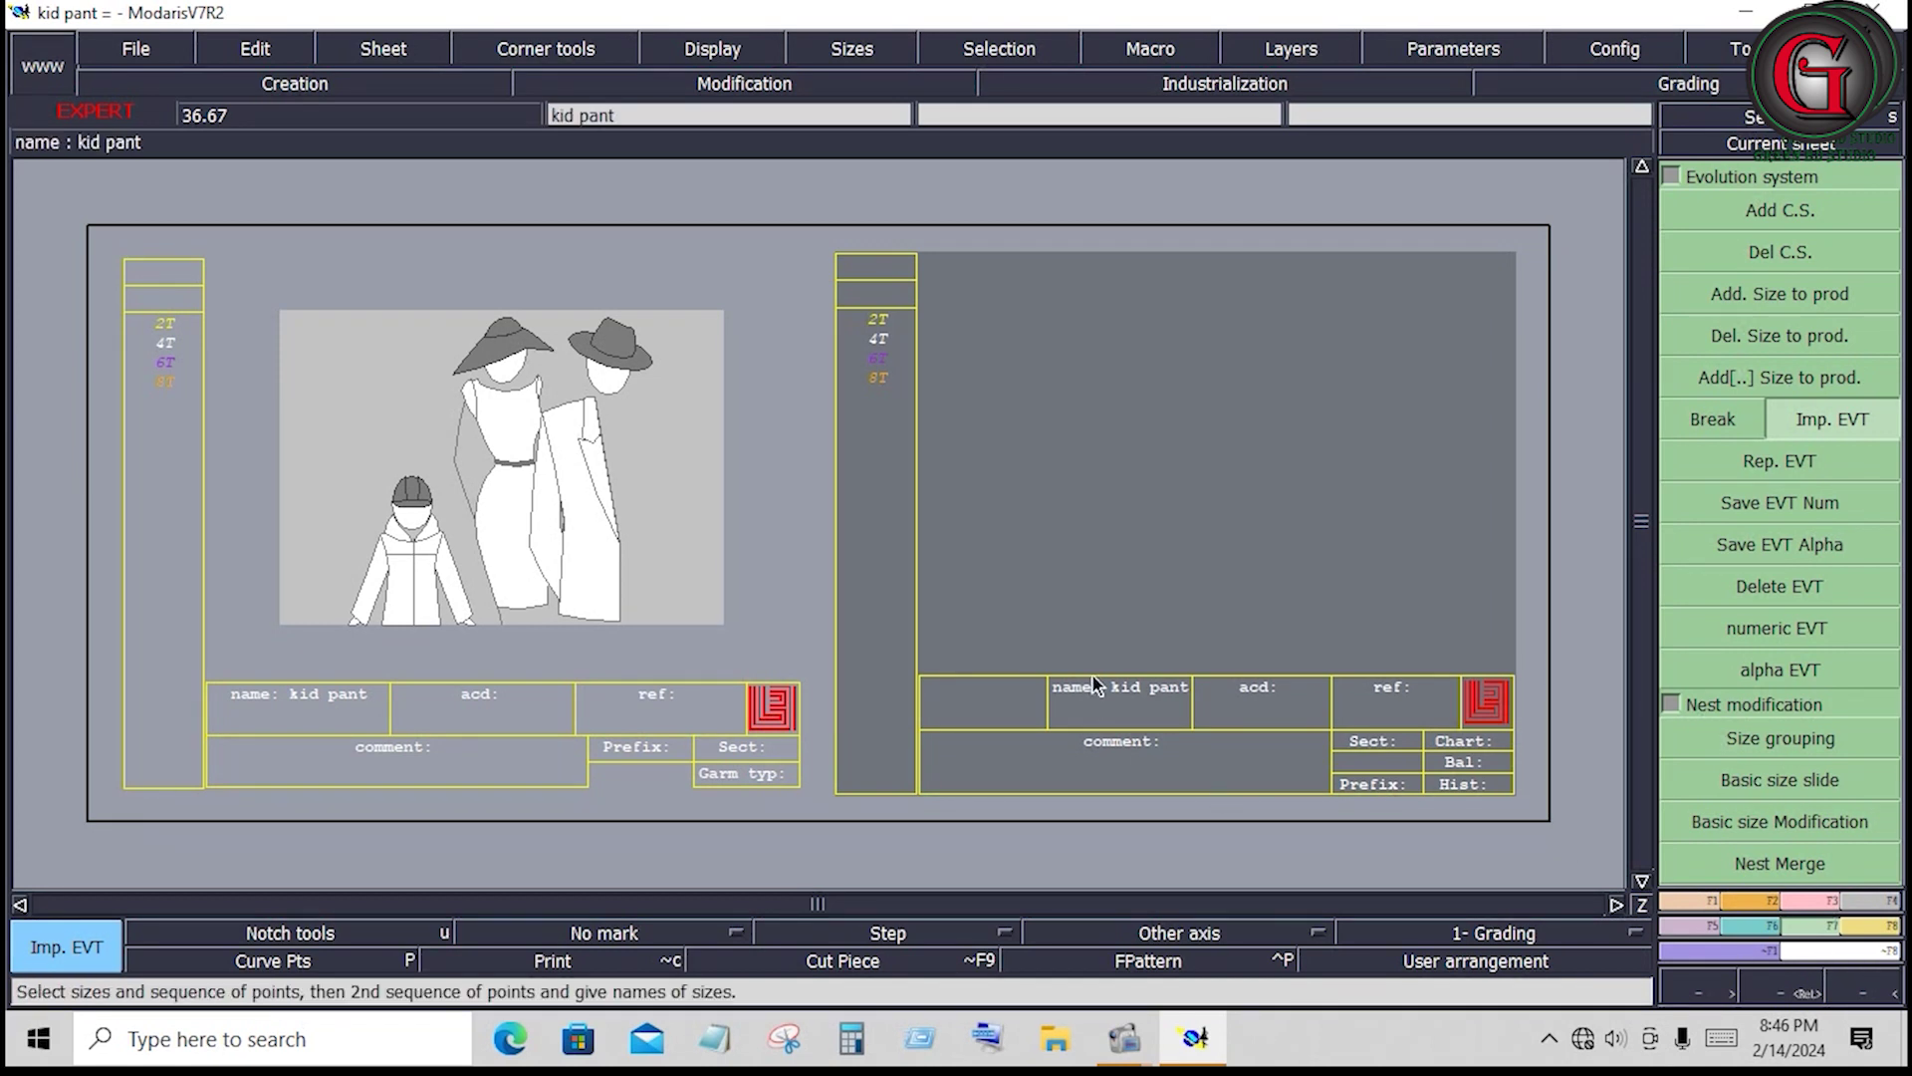
Set the length unit to inches and 10ths
{"action": "left_click", "coordinate": [1450, 48]}
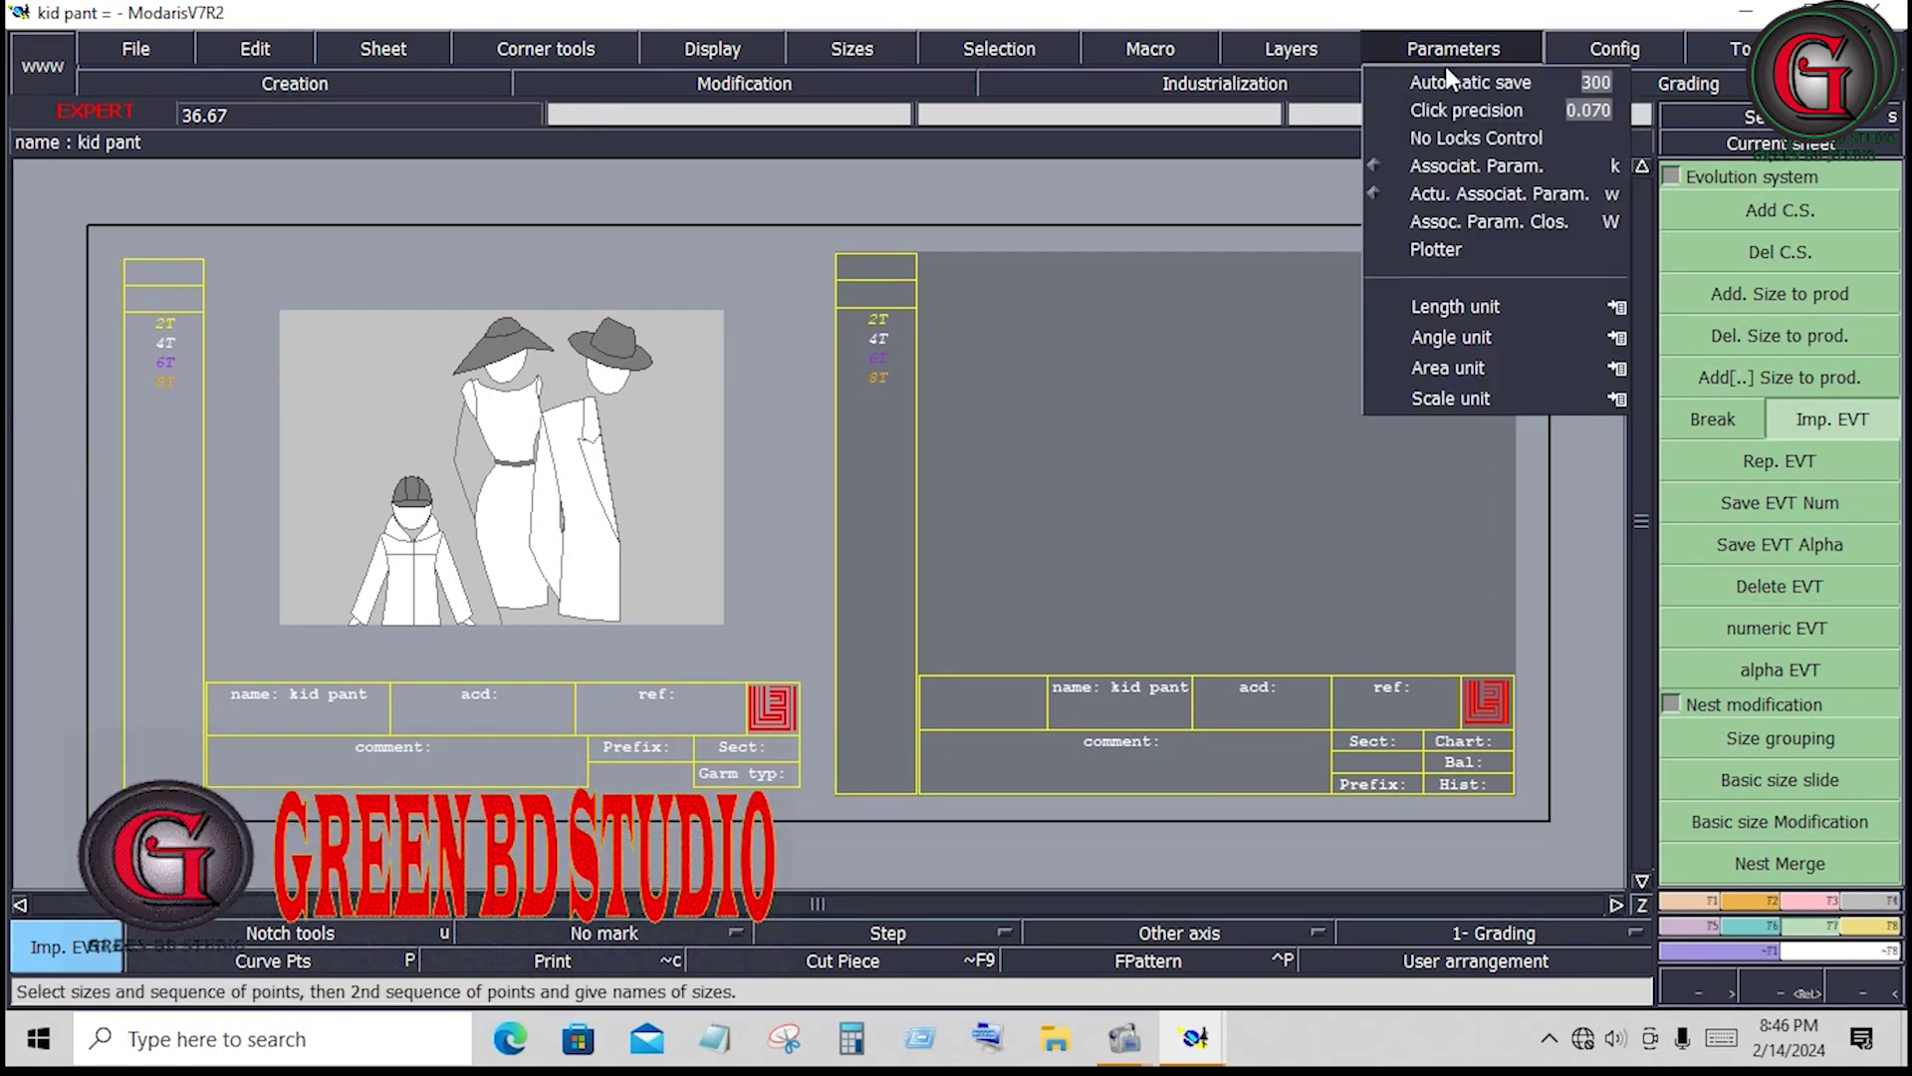
{"action": "mouse_move", "coordinate": [1455, 307]}
{"action": "left_click", "coordinate": [1615, 307]}
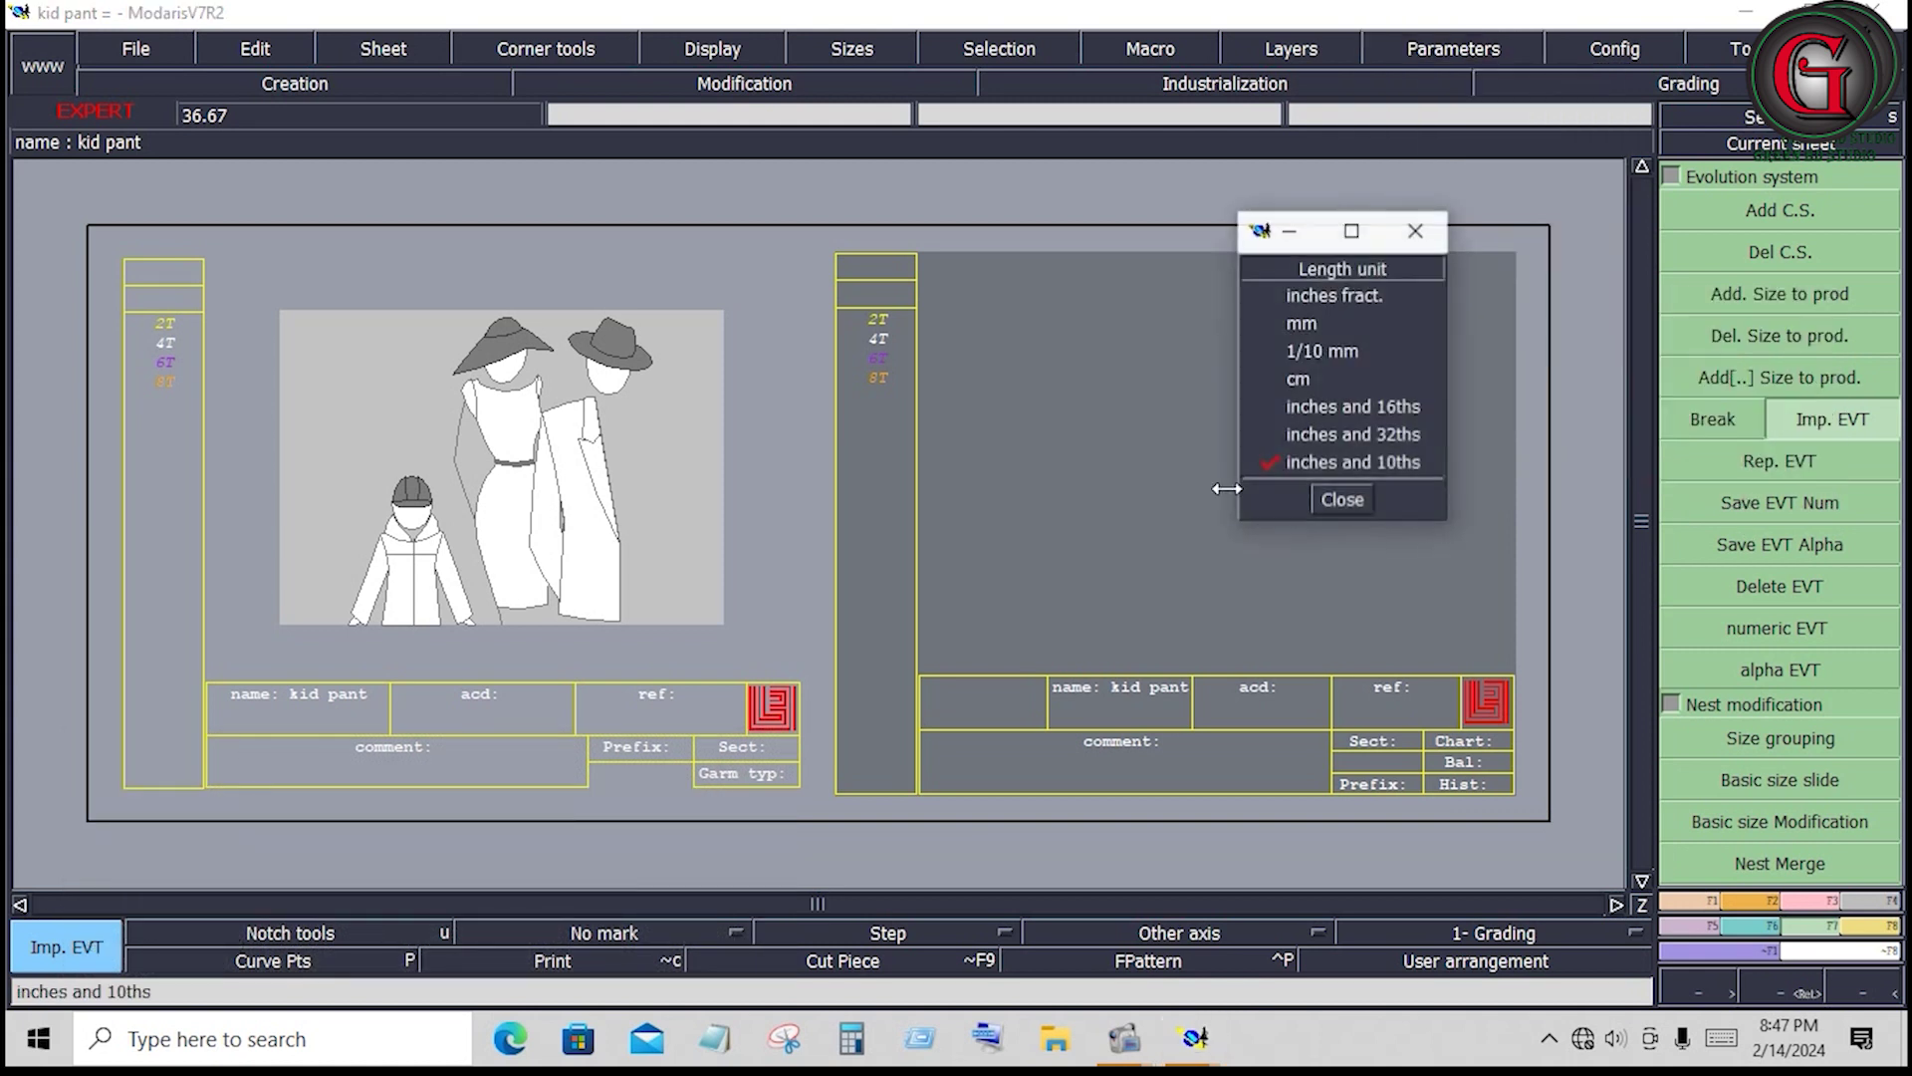
{"action": "left_click", "coordinate": [1344, 498]}
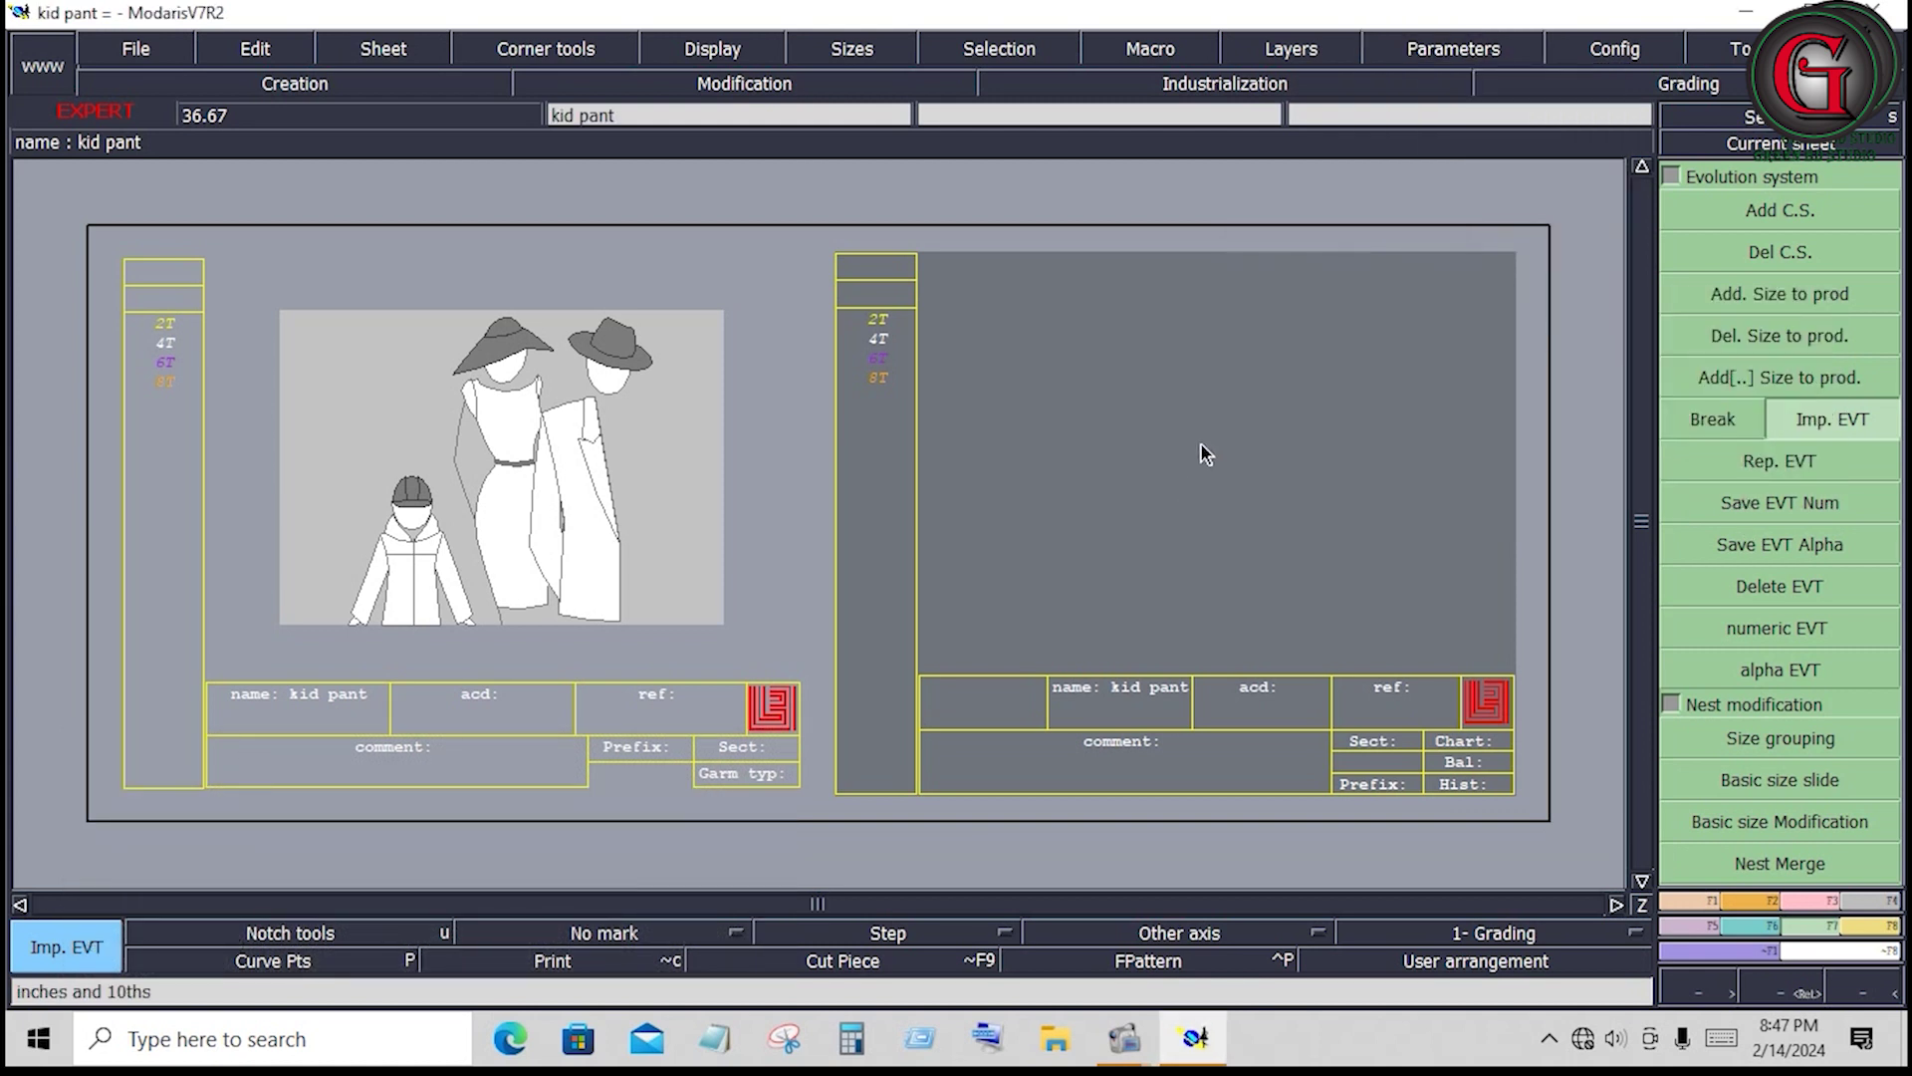
Draw a 22-inch horizontal Bezier base line on the sheet
{"action": "key", "text": "z"}
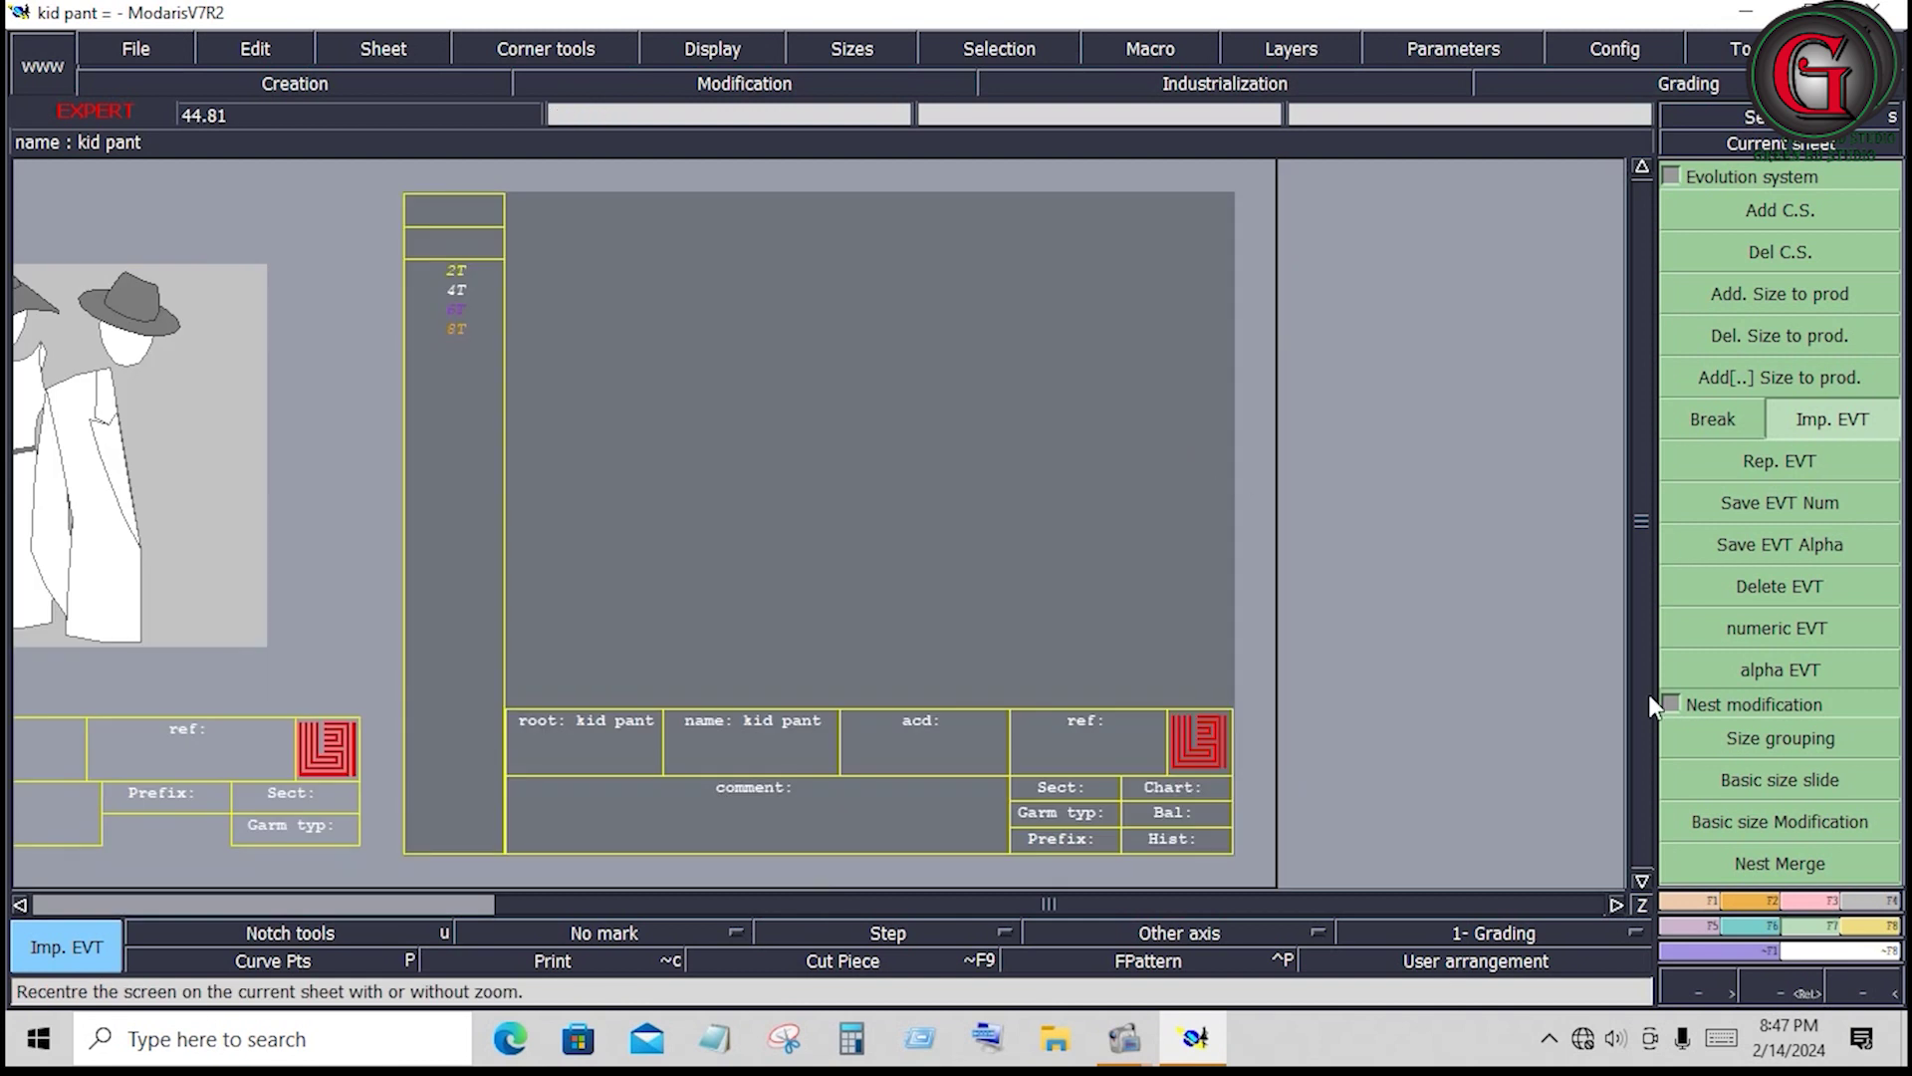
{"action": "left_click", "coordinate": [1701, 902]}
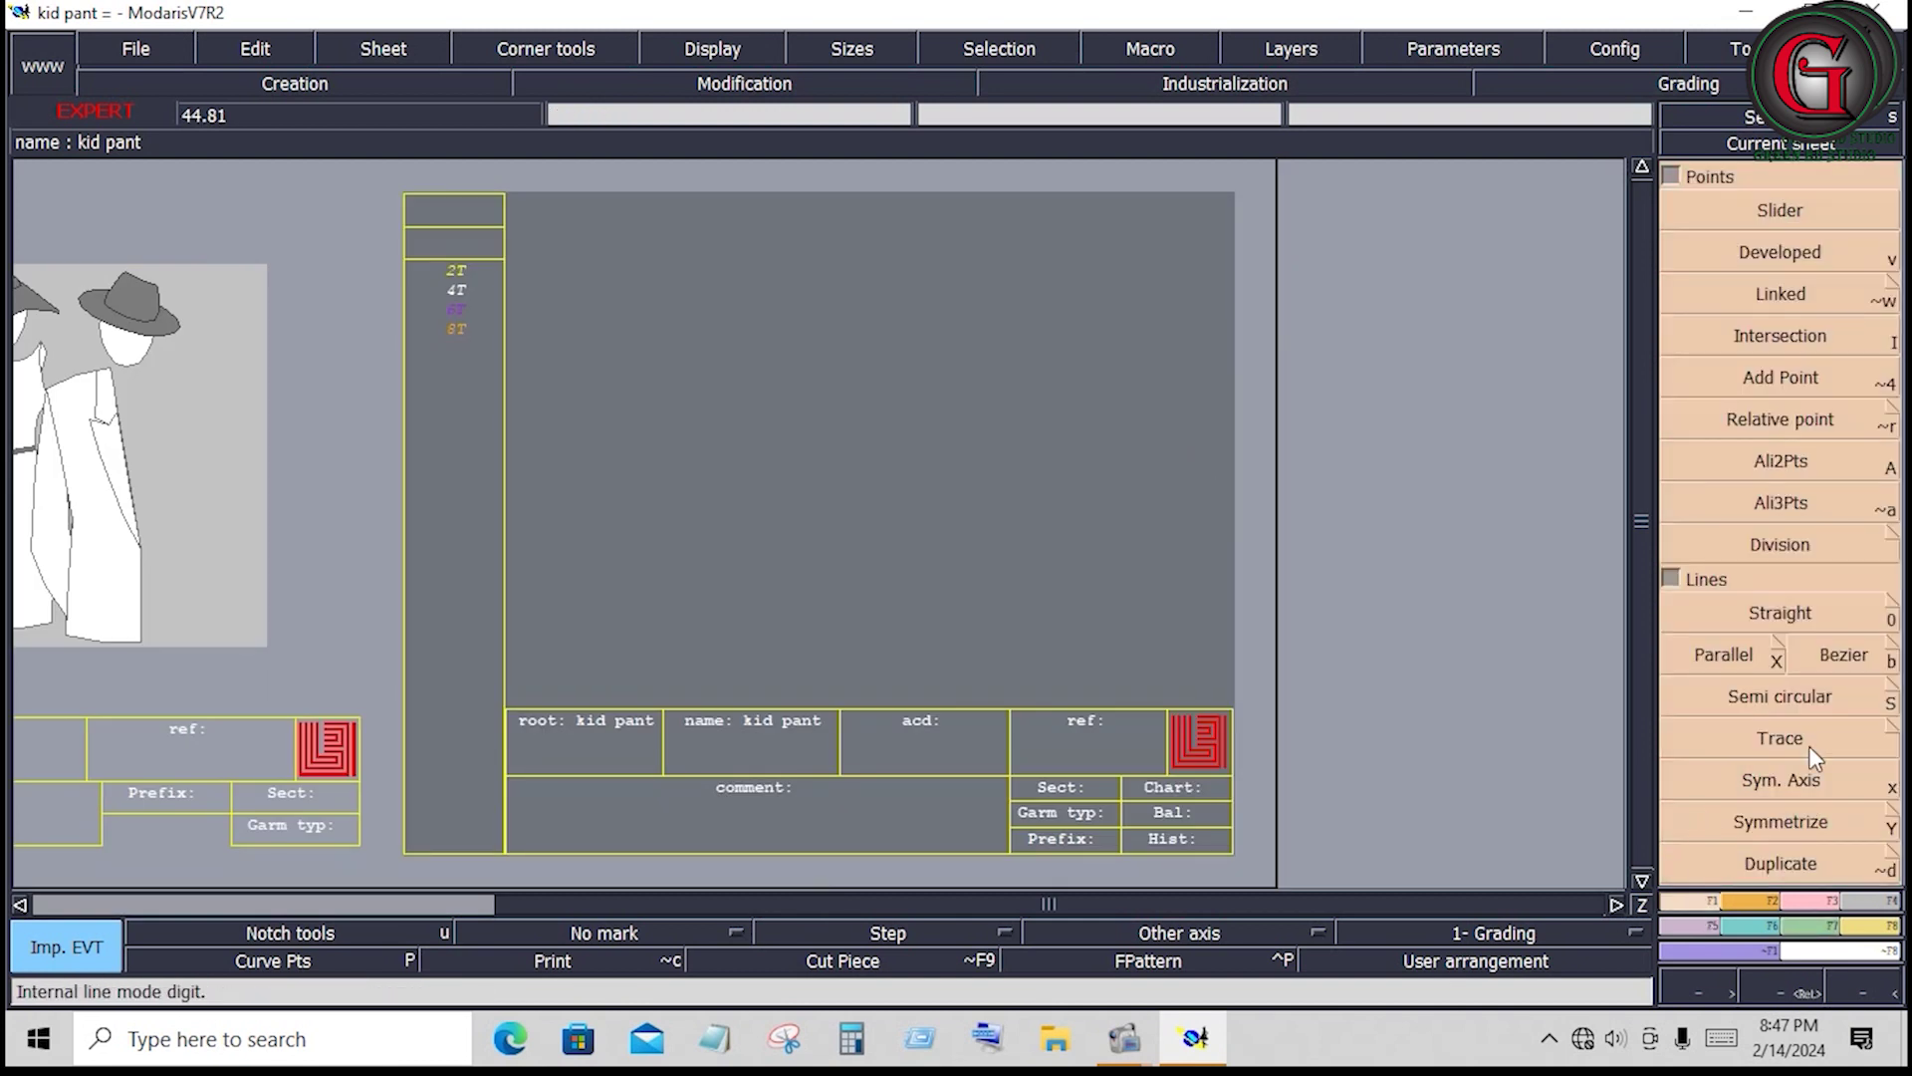
{"action": "left_click", "coordinate": [1857, 655]}
{"action": "left_click", "coordinate": [1162, 551]}
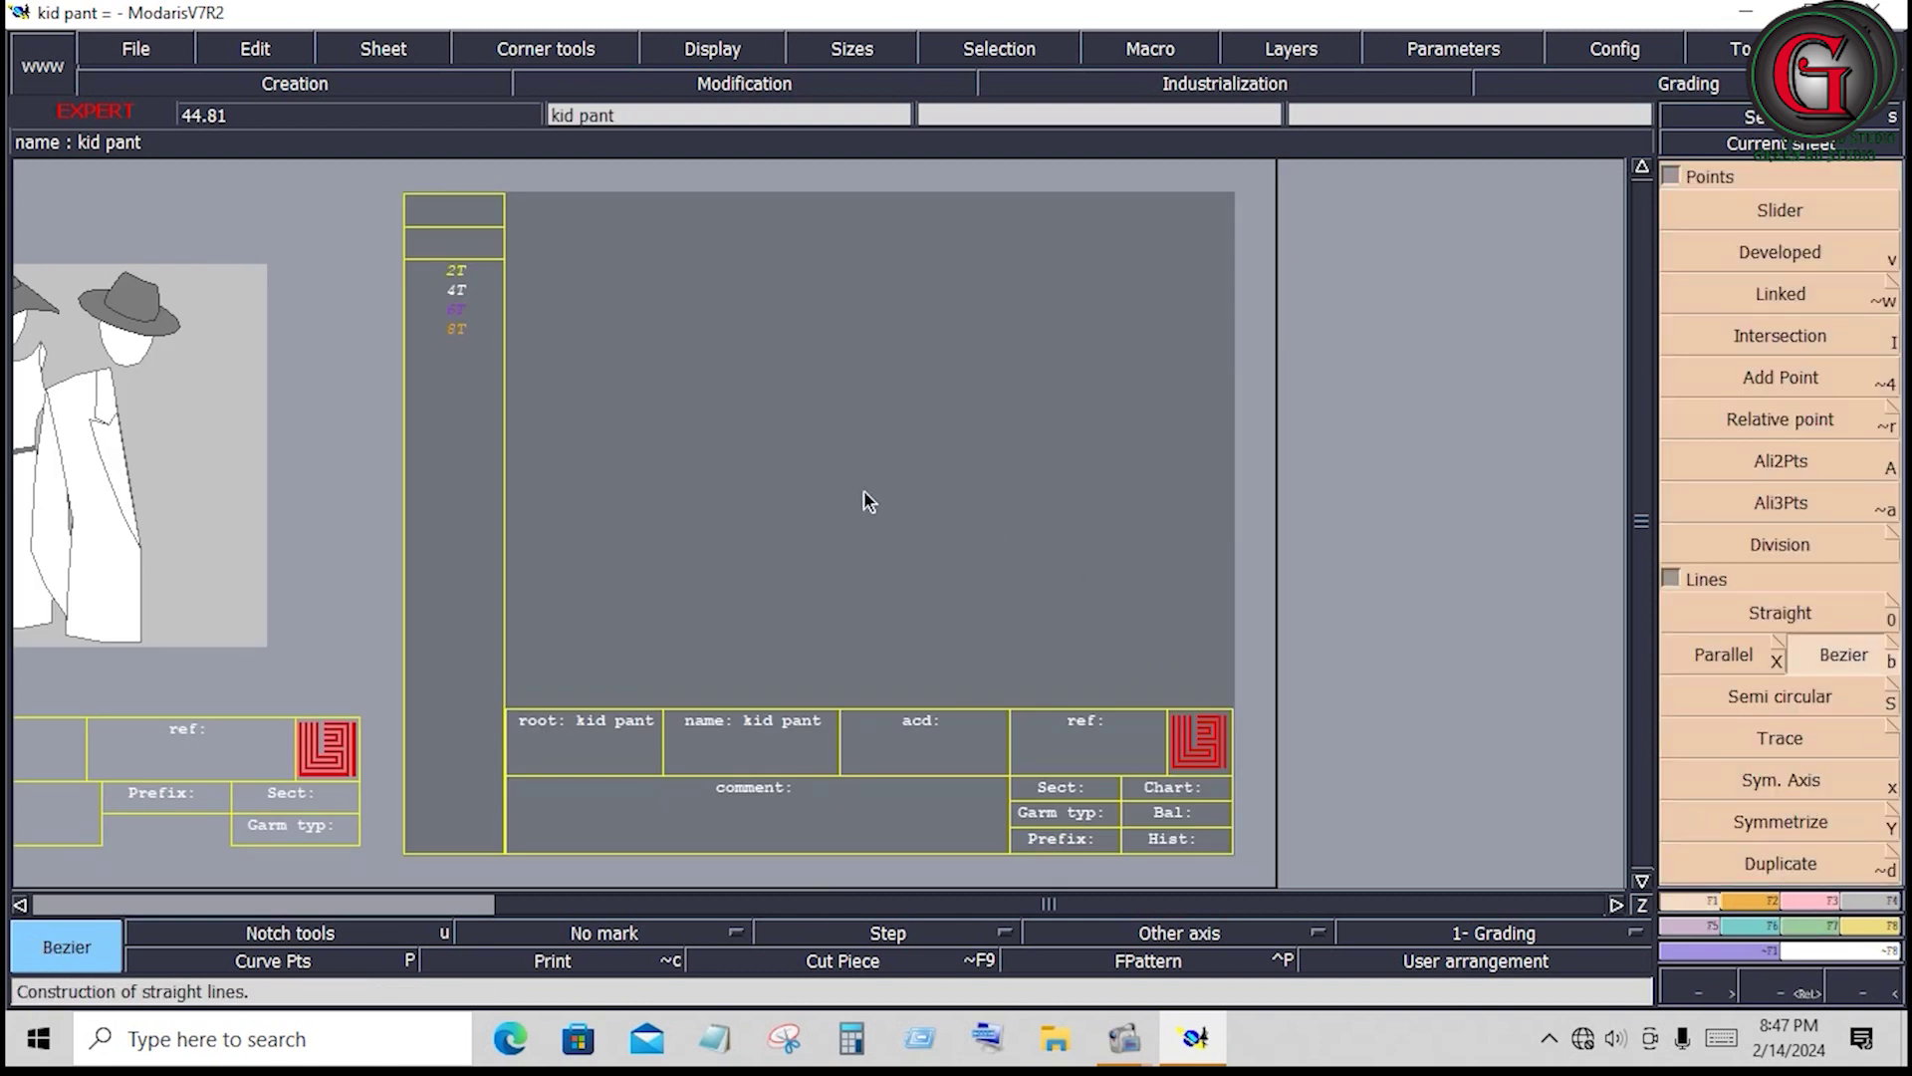
{"action": "left_click", "coordinate": [133, 163]}
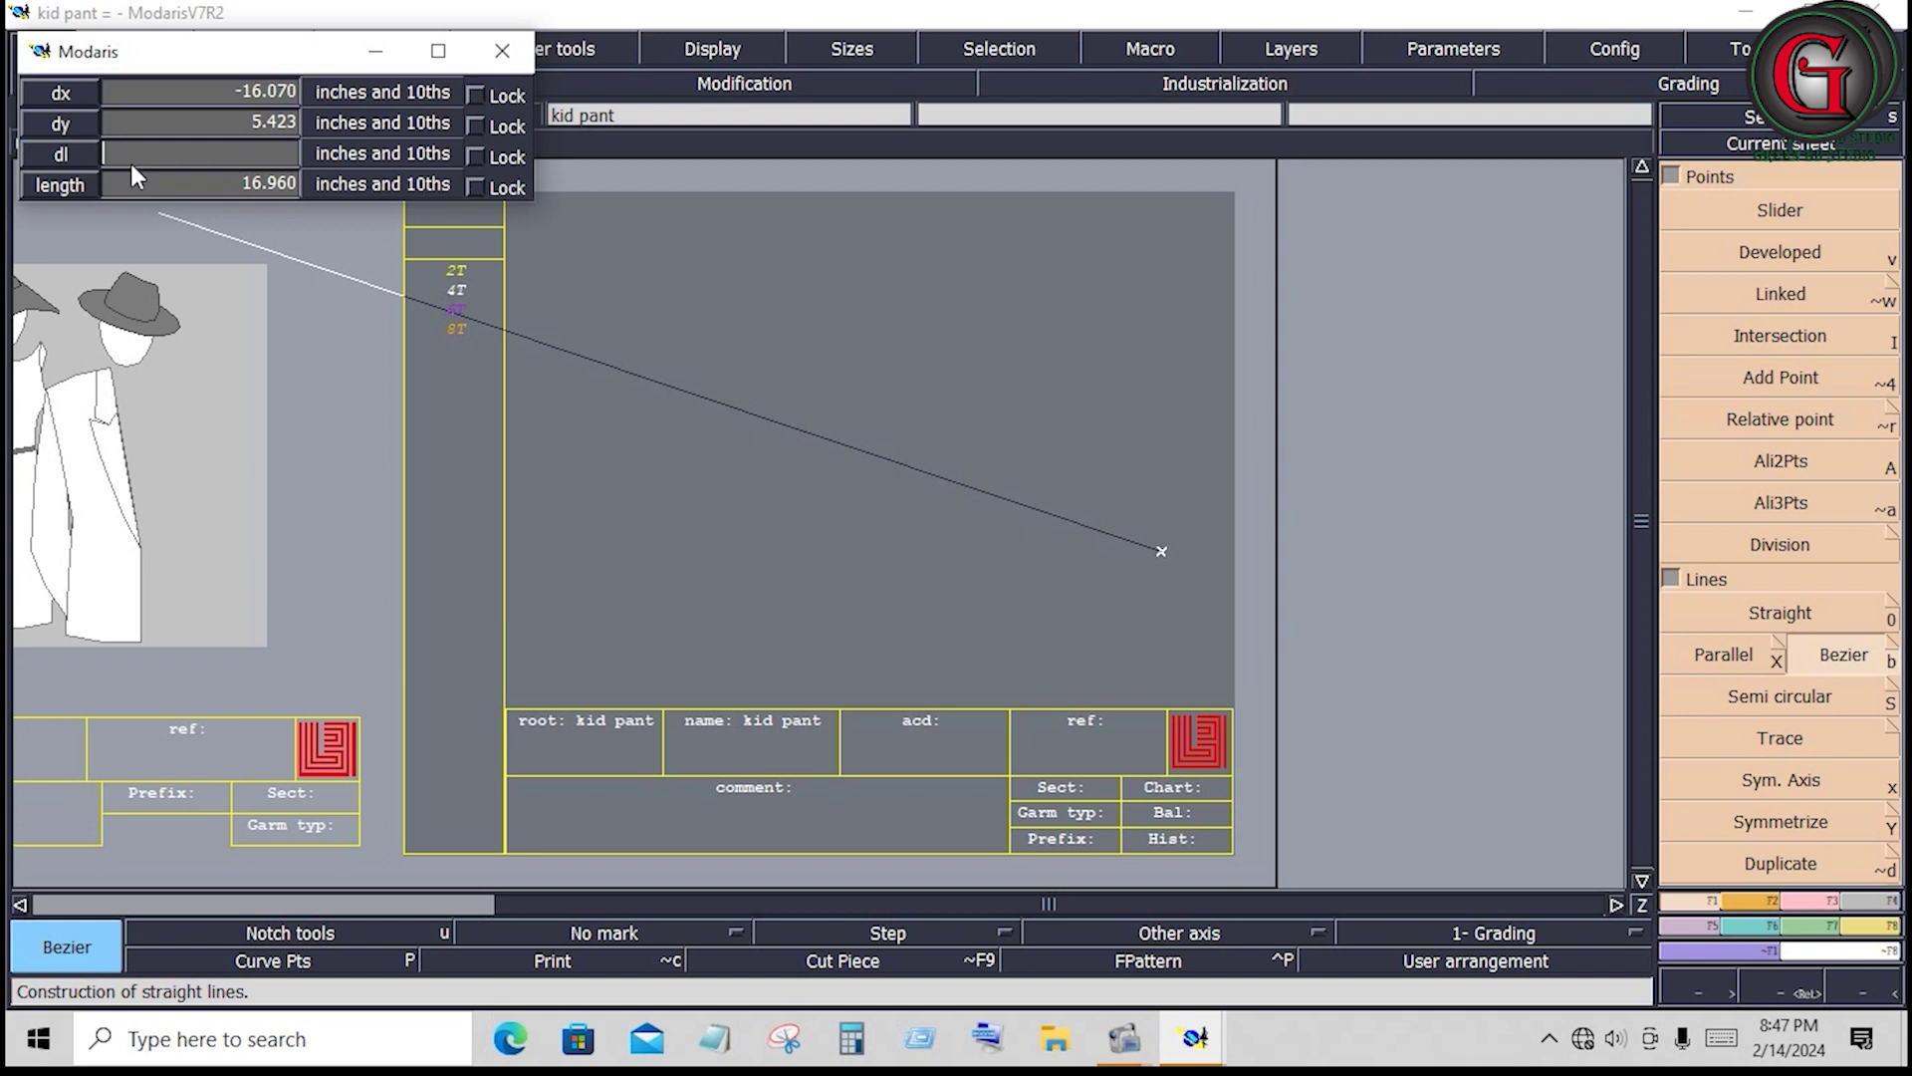
{"action": "type", "text": "22"}
{"action": "key", "text": "Return"}
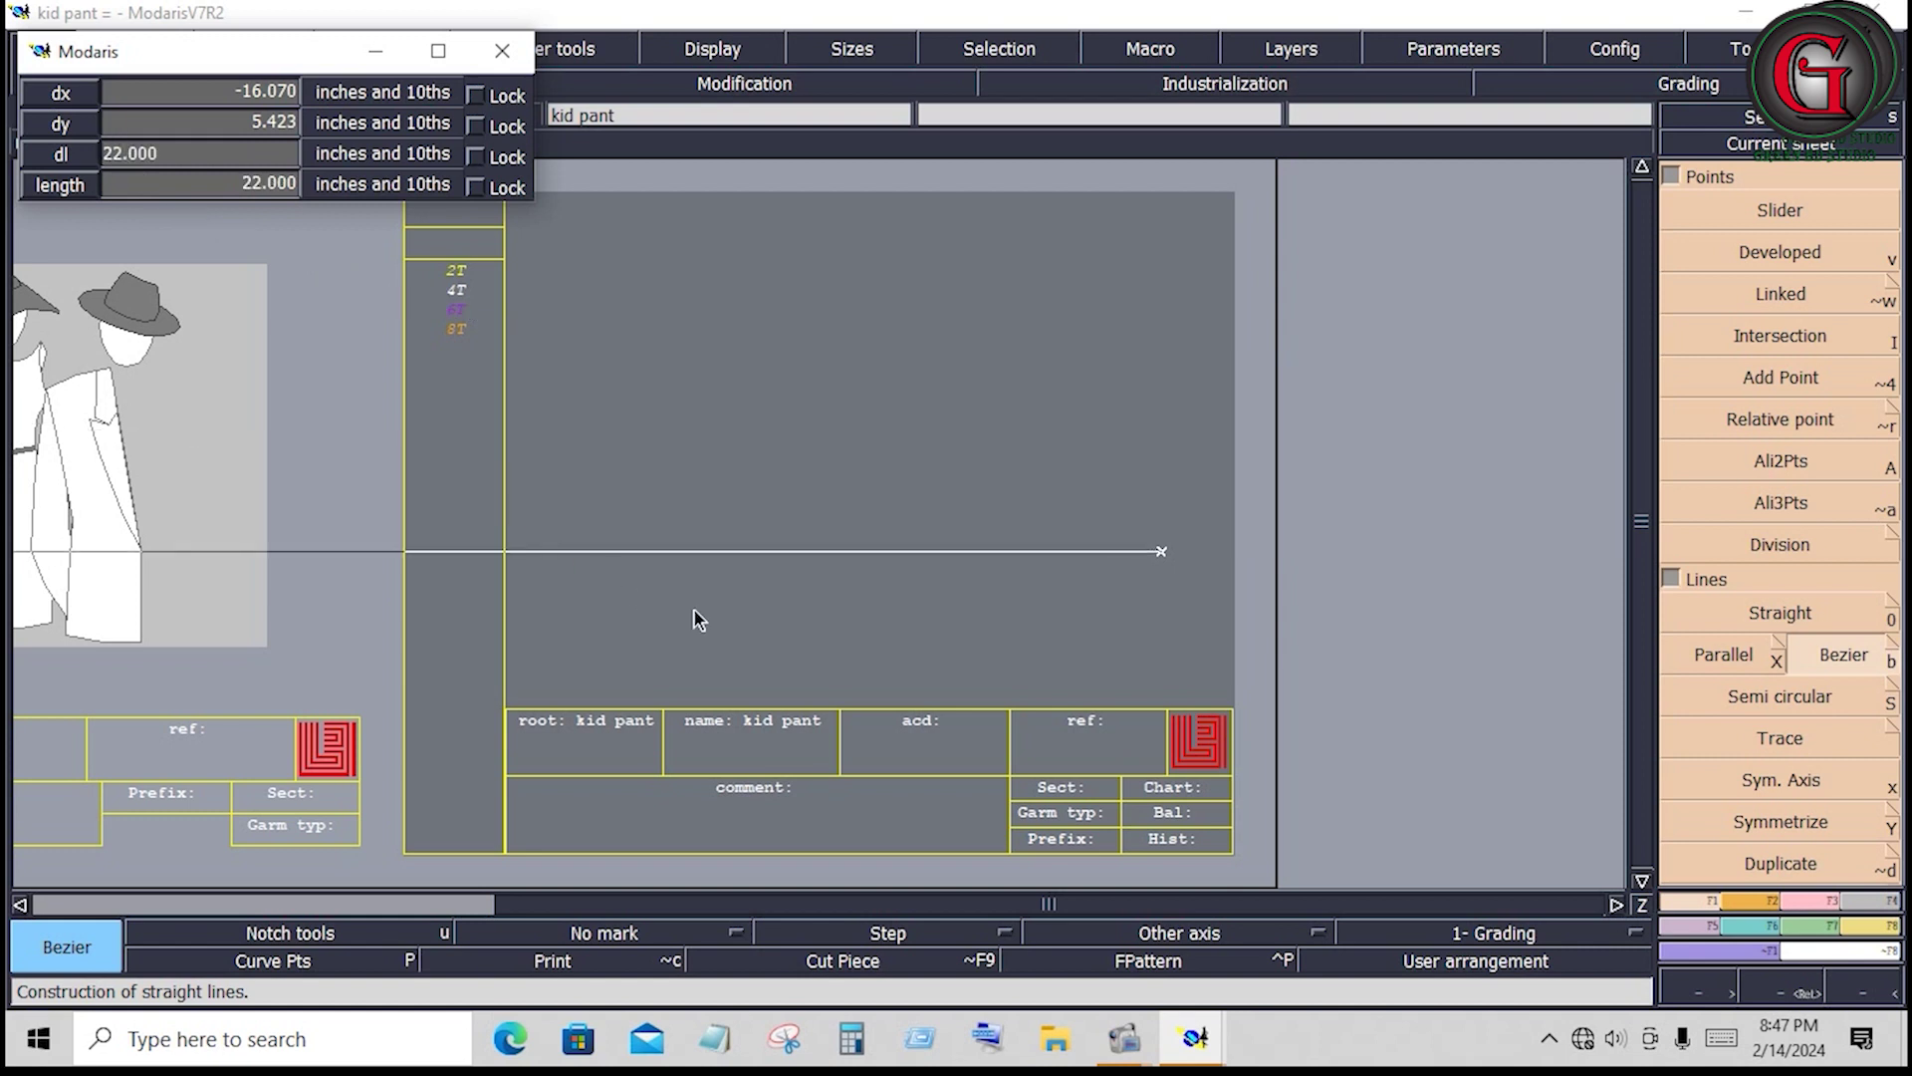
{"action": "key", "text": "Return"}
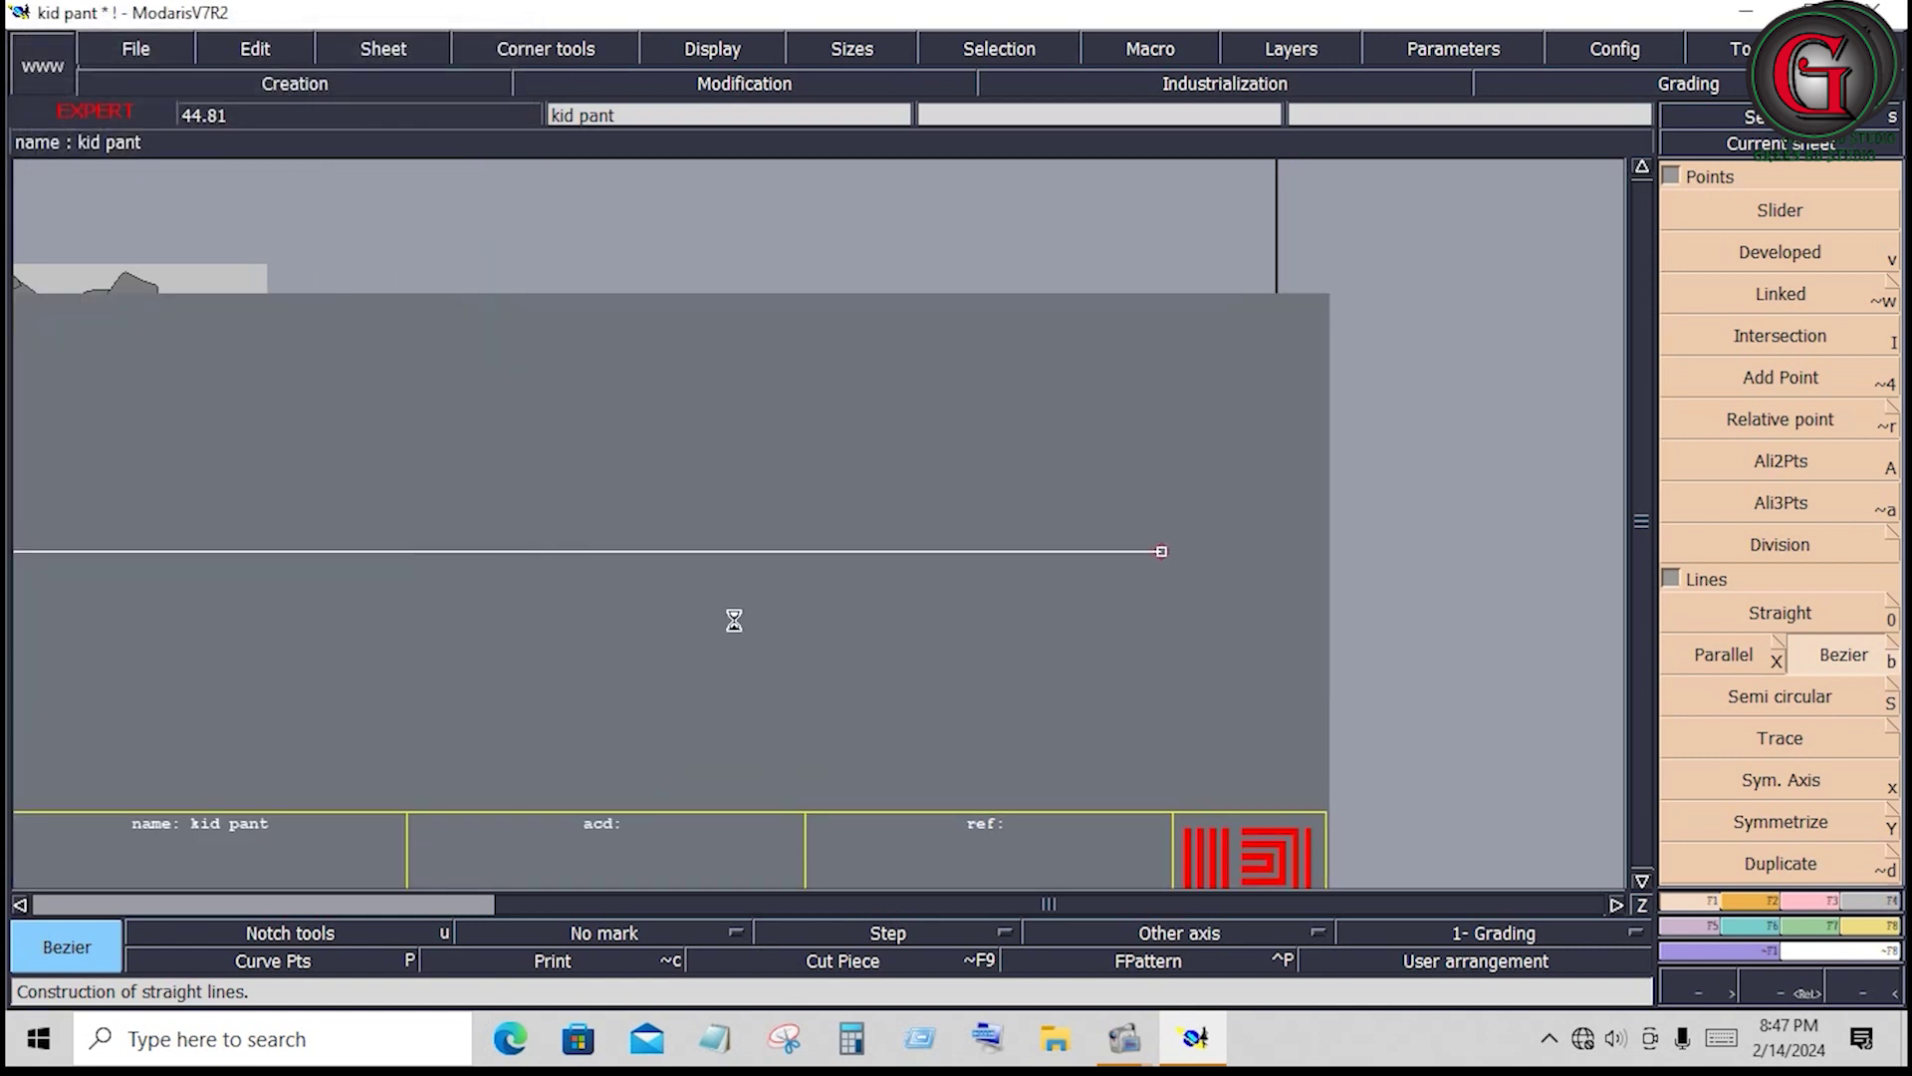
{"action": "key", "text": "F1"}
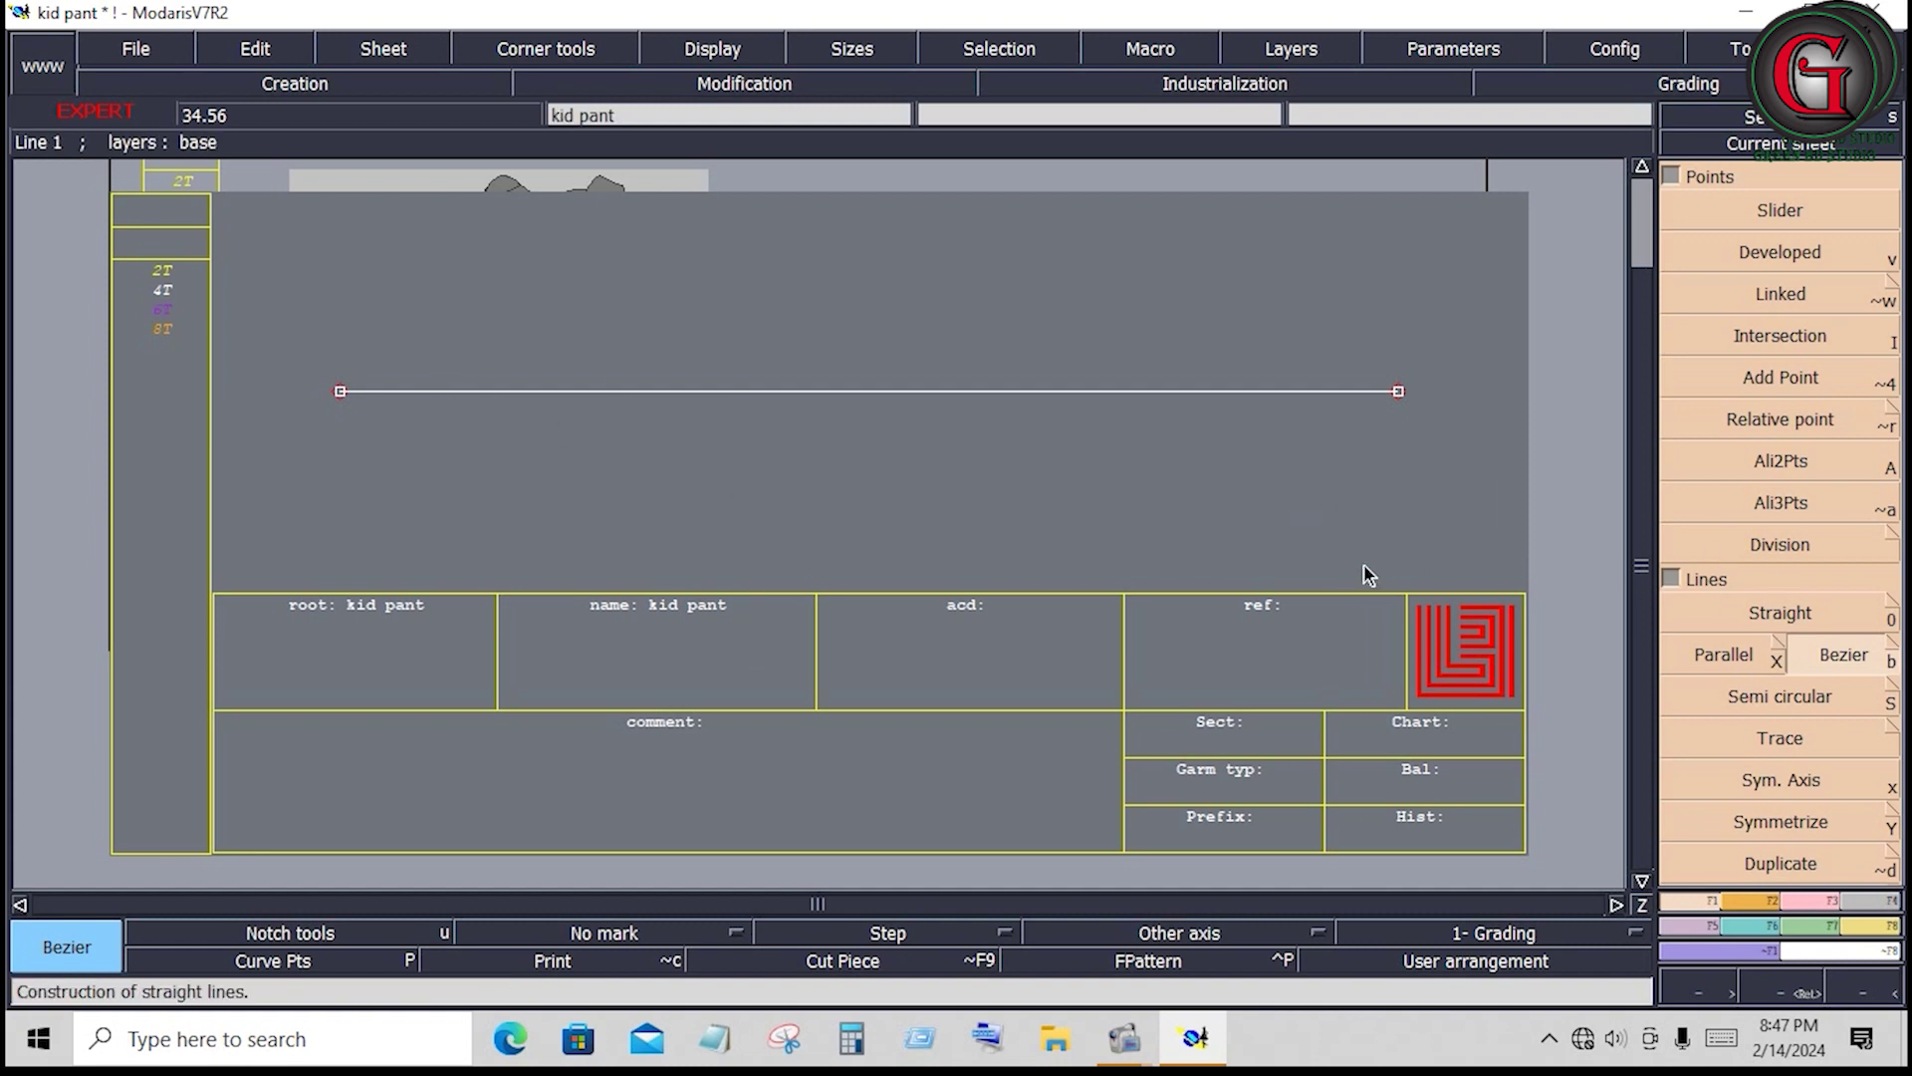
{"action": "left_click", "coordinate": [1779, 244]}
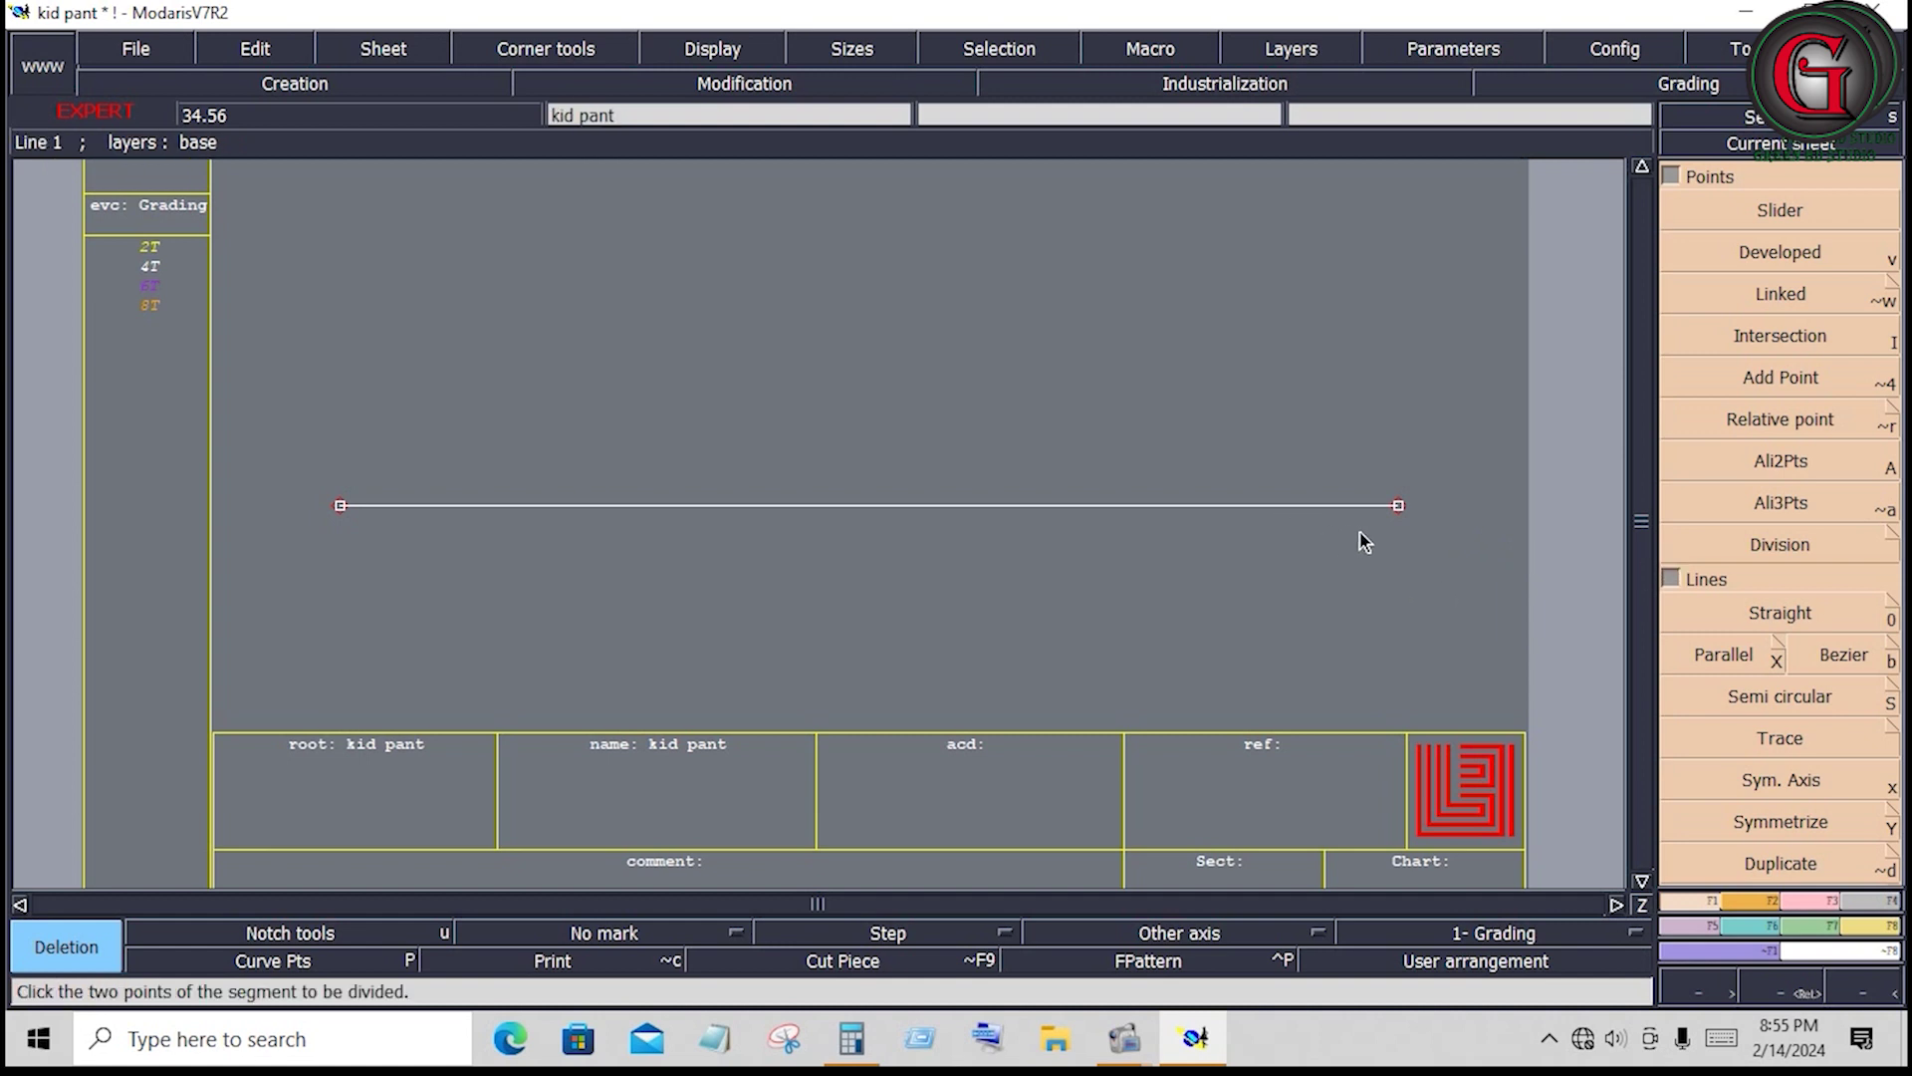
Place a point 7.5 inches along the base line, measured from its right end
{"action": "left_click", "coordinate": [1755, 251]}
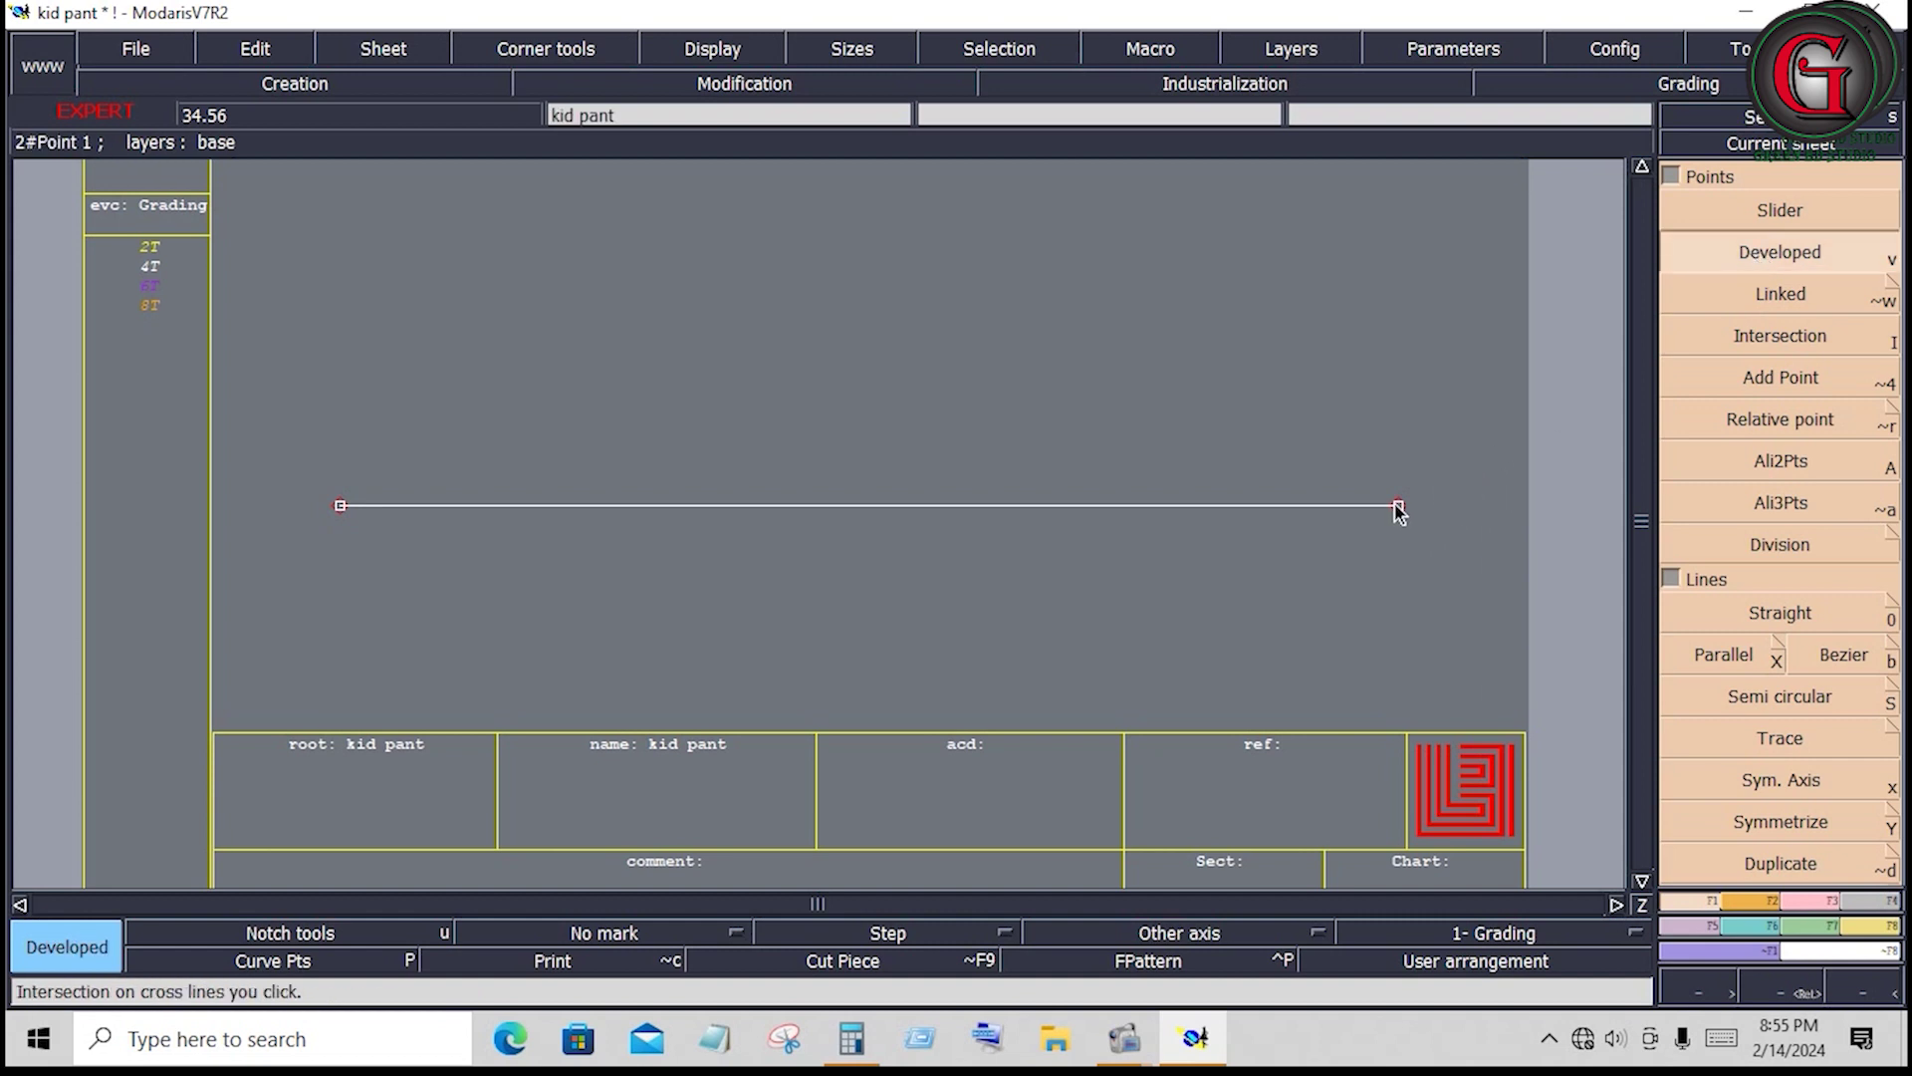
{"action": "left_click", "coordinate": [1400, 508]}
{"action": "type", "text": "-0.750"}
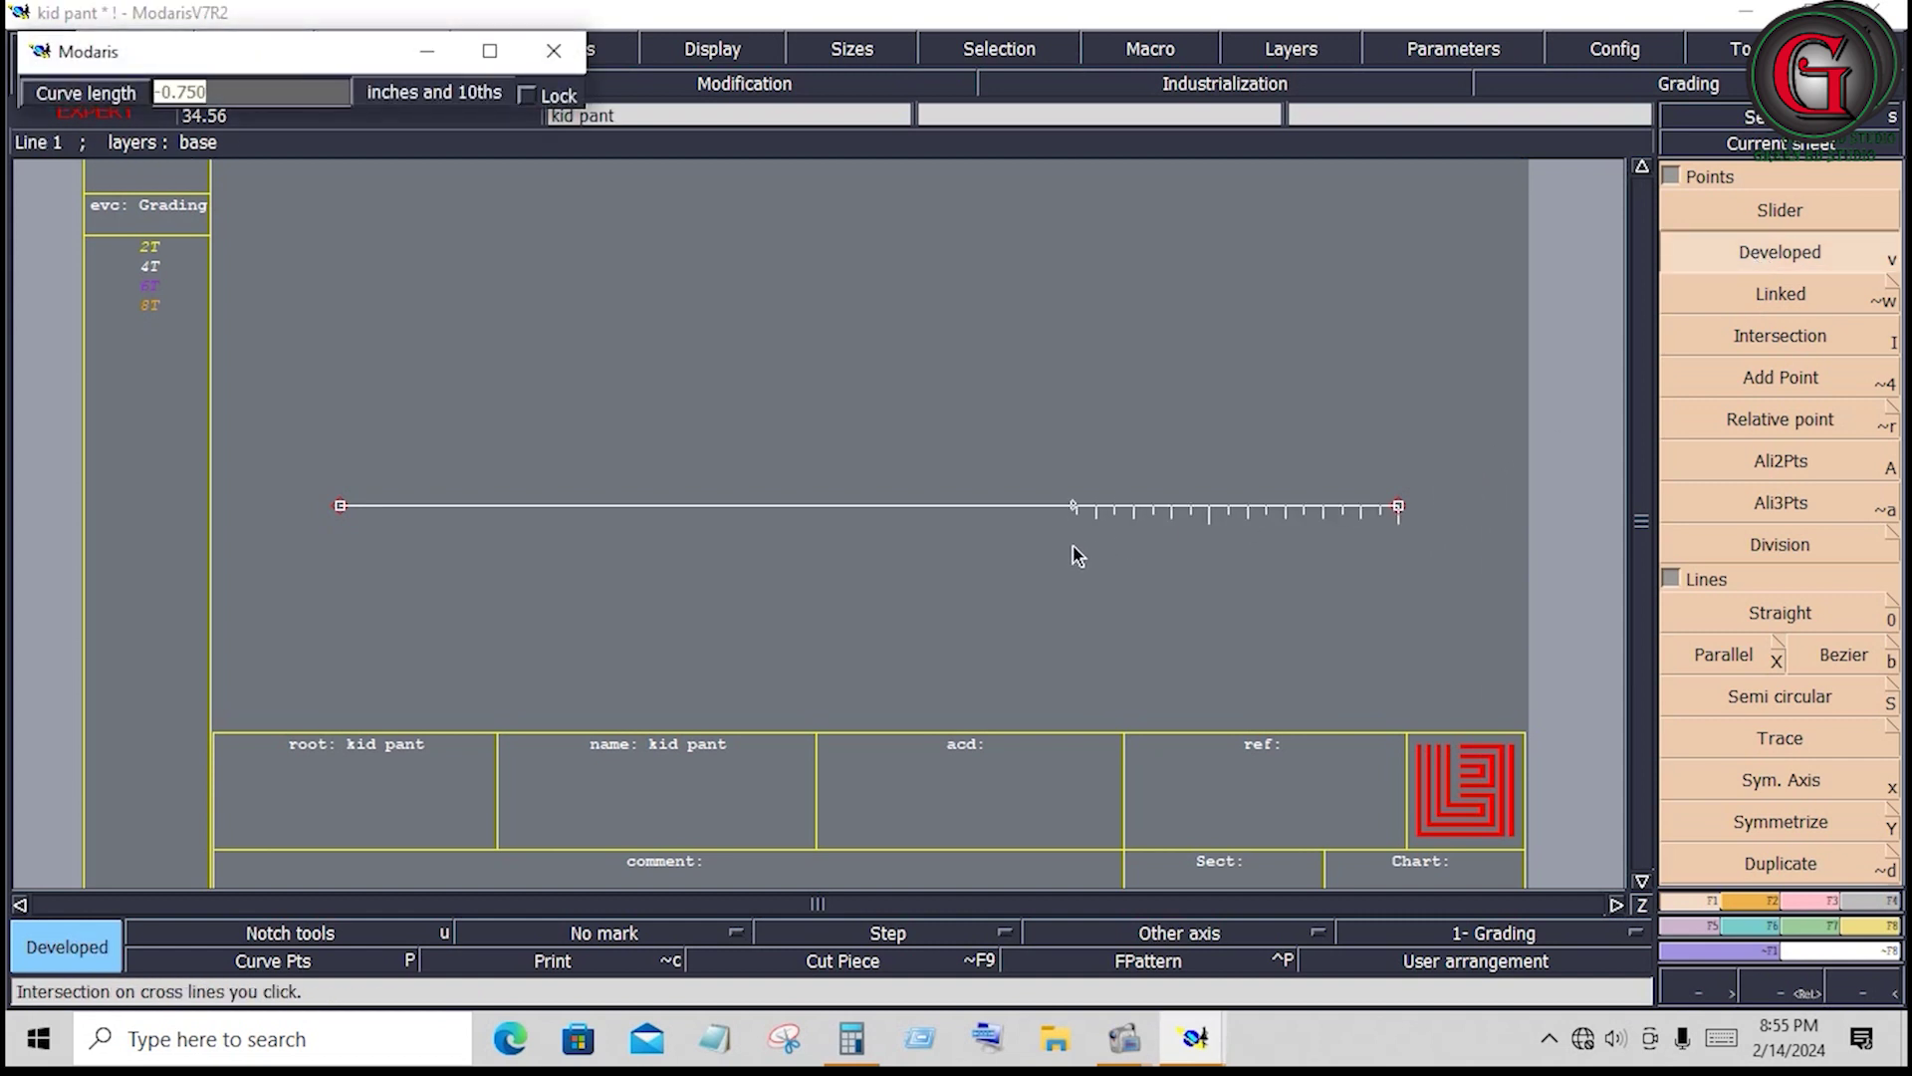
{"action": "type", "text": "7.5"}
{"action": "key", "text": "Return"}
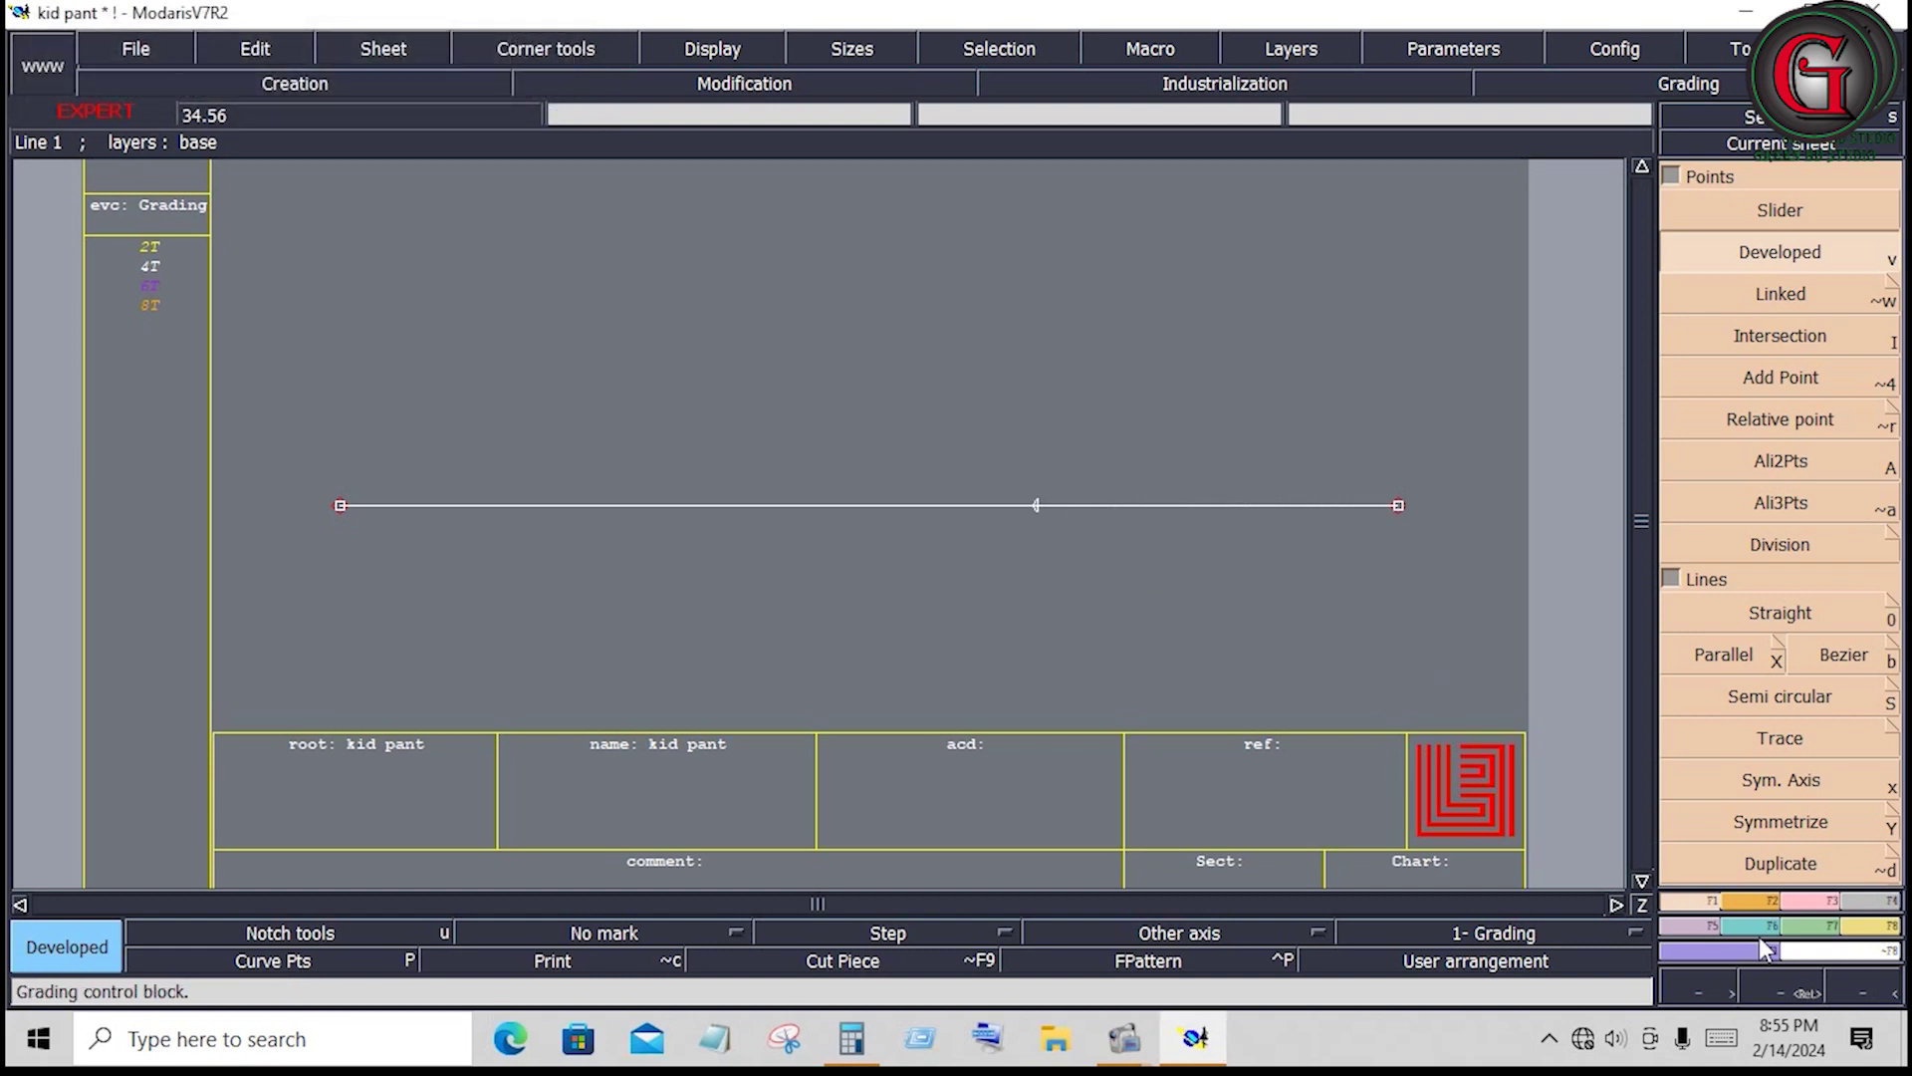
Insert the new point into the horizontal base line
{"action": "left_click", "coordinate": [1810, 898]}
{"action": "left_click", "coordinate": [1807, 711]}
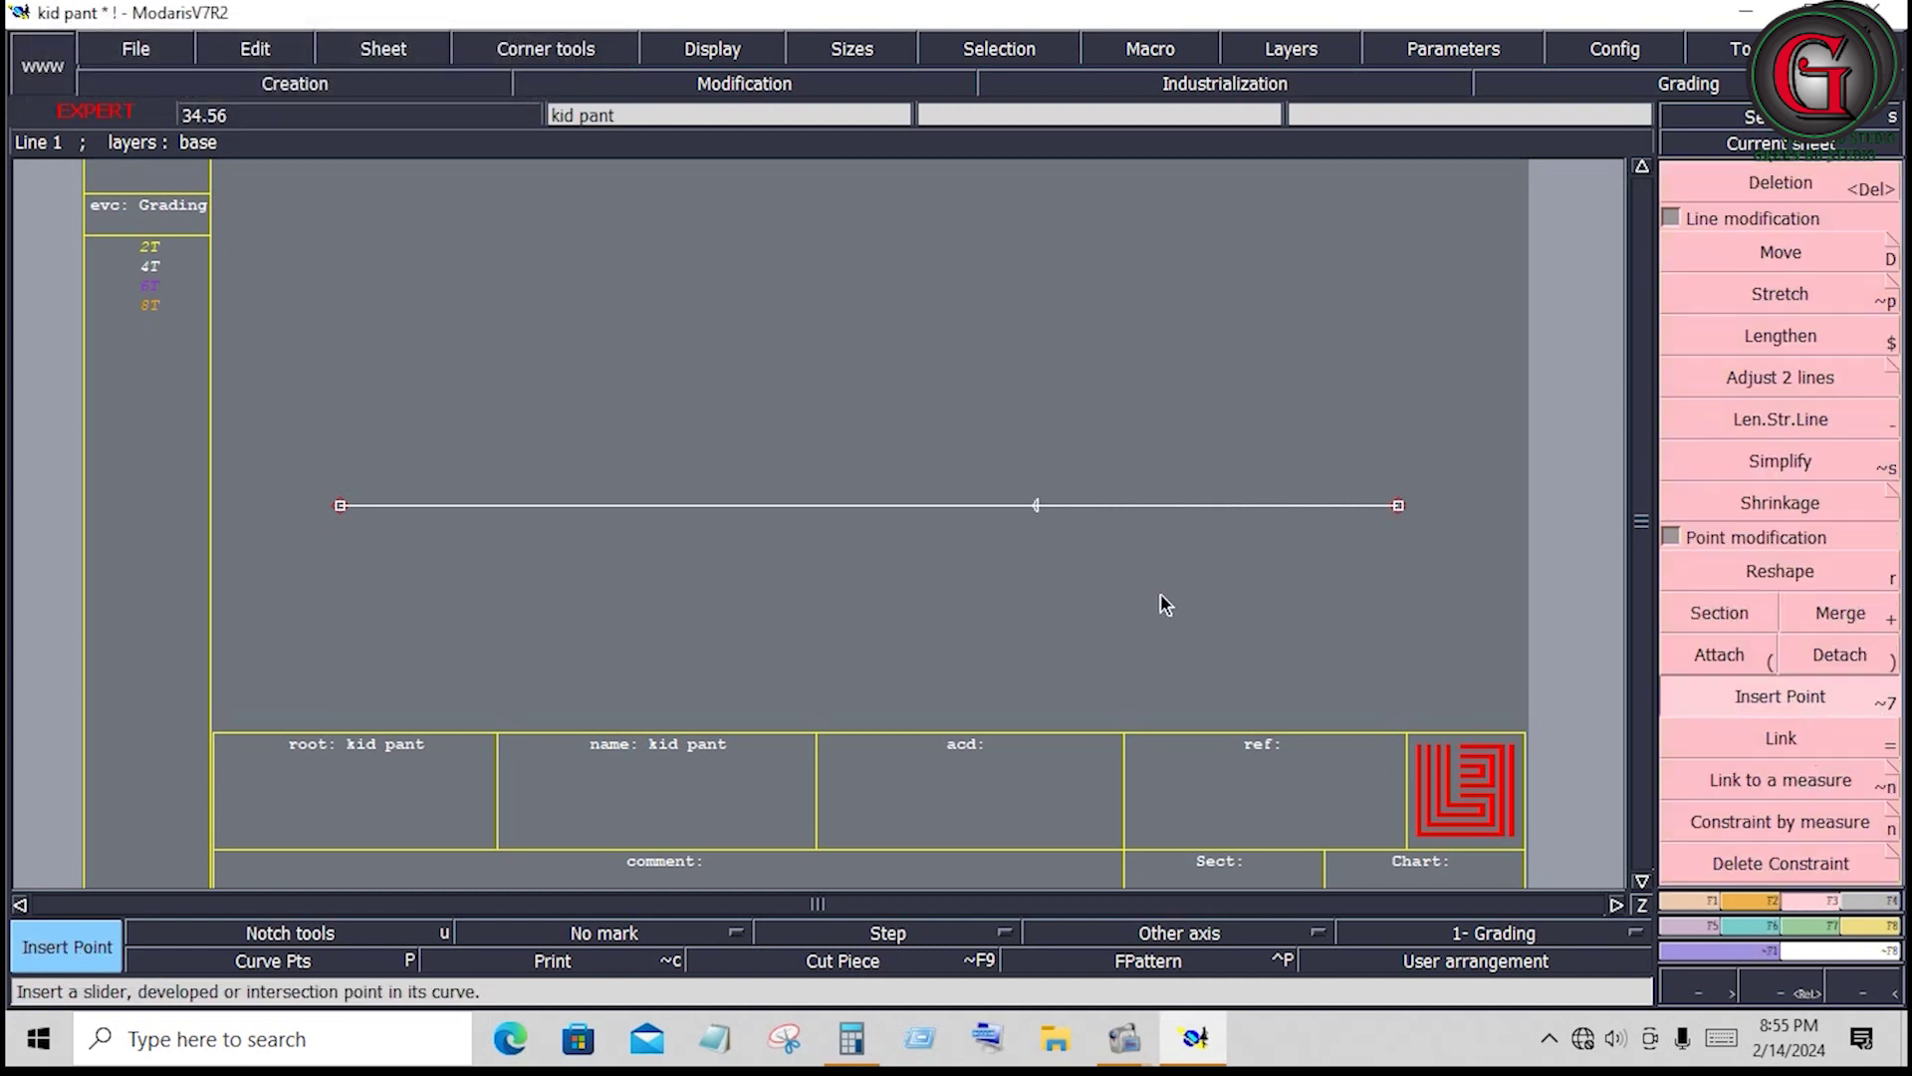
{"action": "left_click", "coordinate": [1037, 506]}
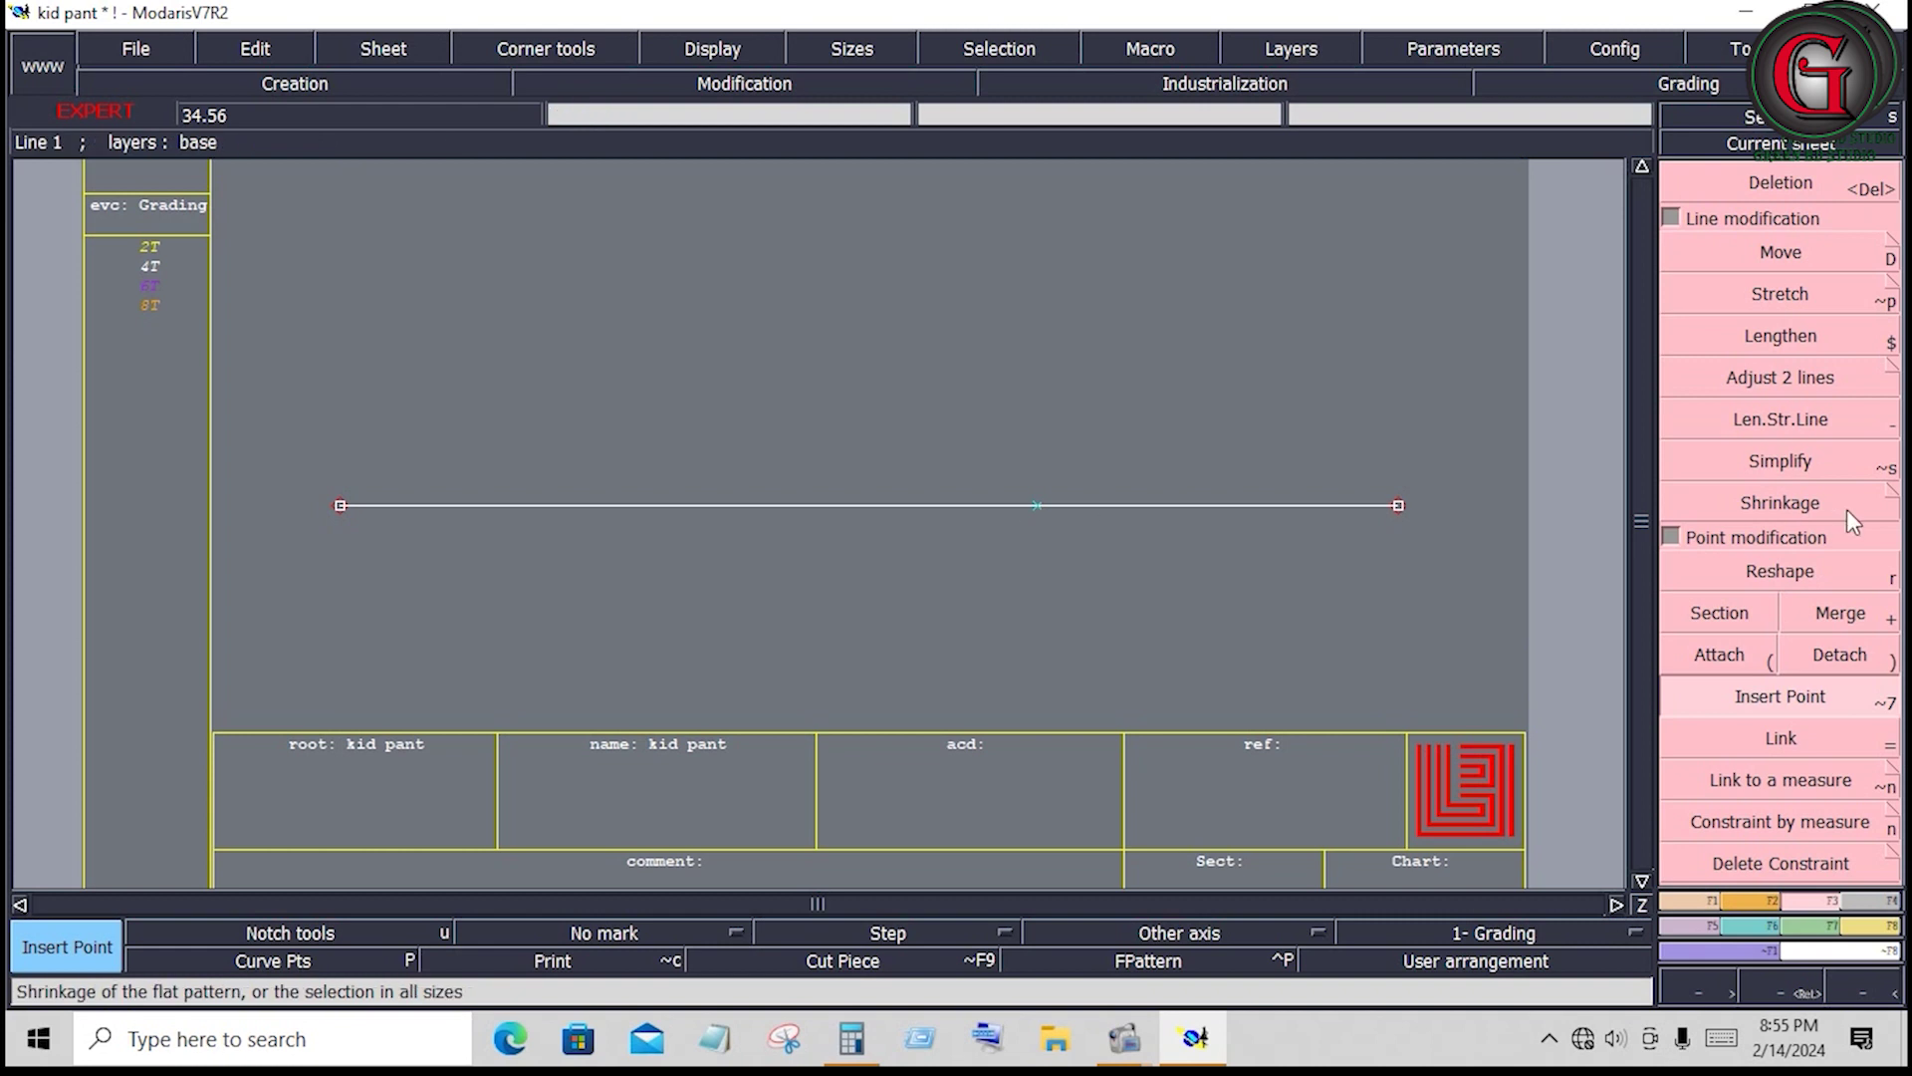
{"action": "left_click", "coordinate": [1693, 901]}
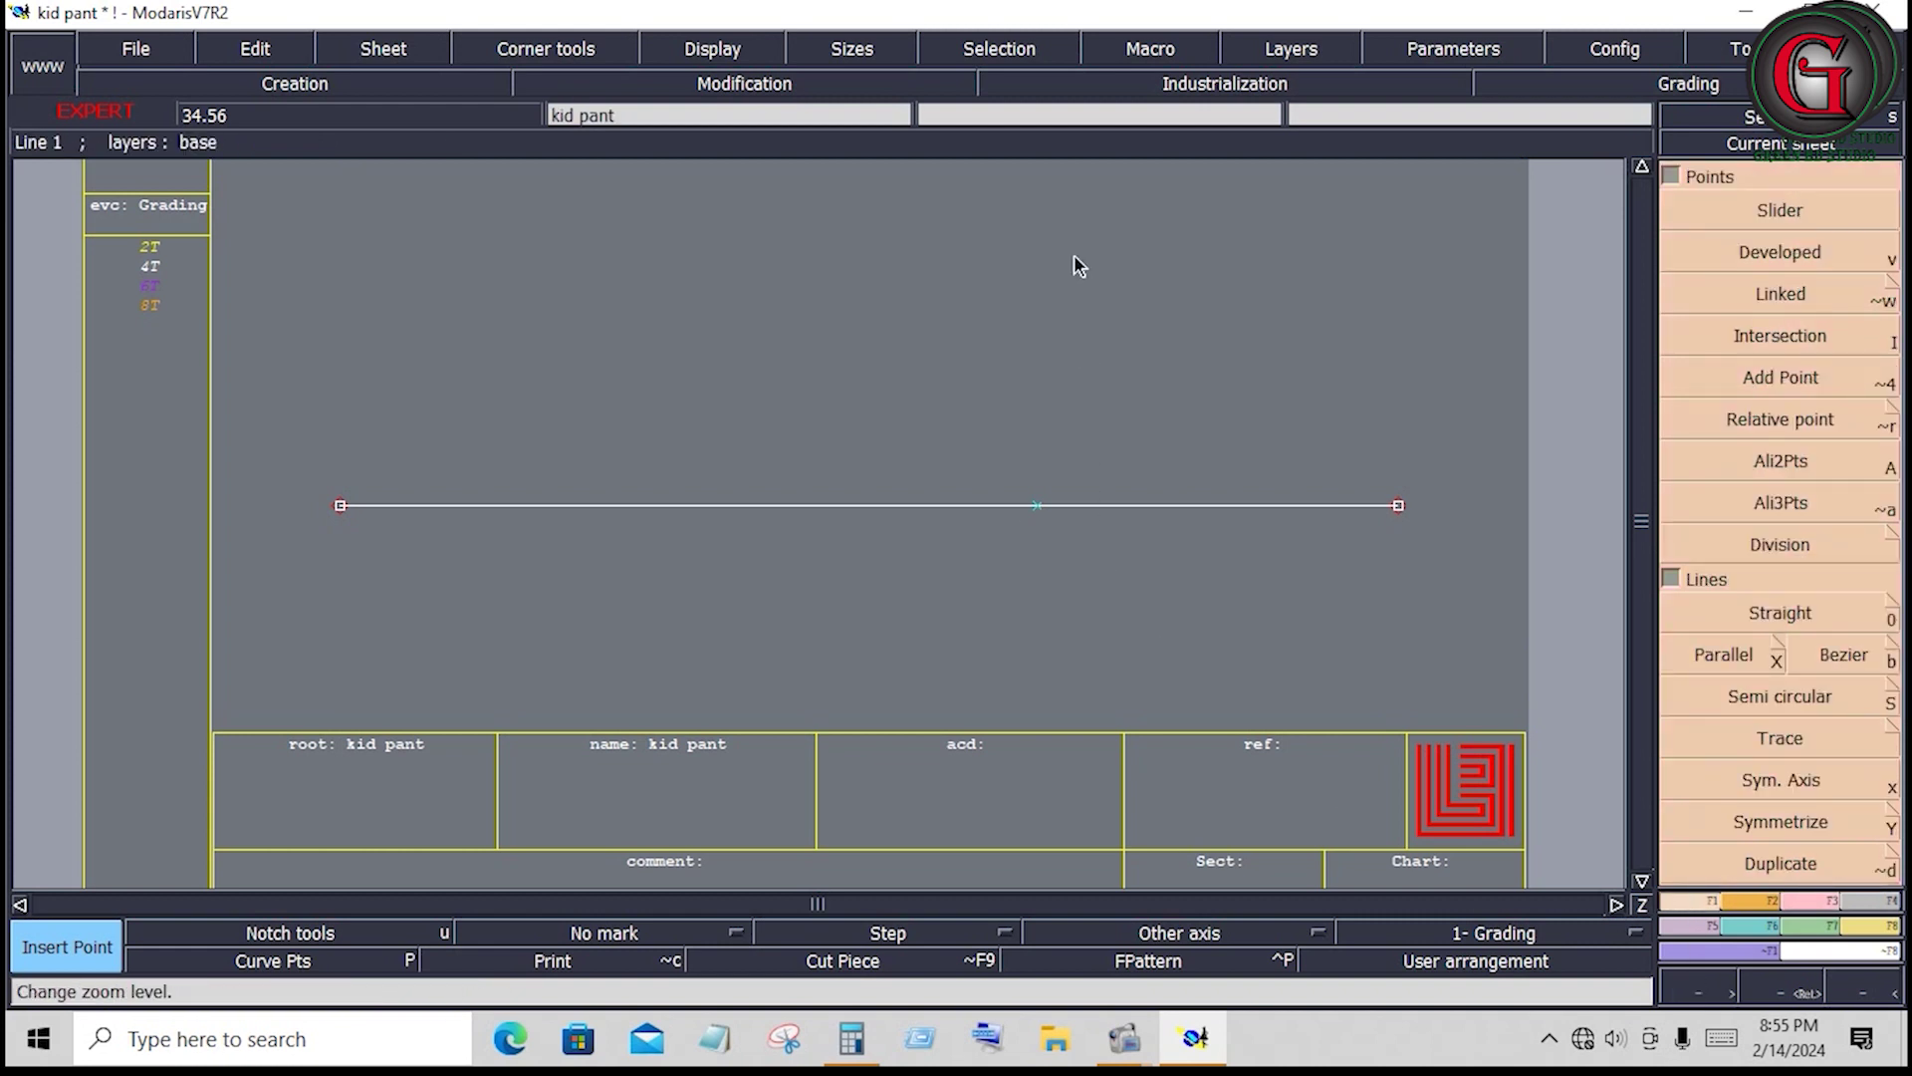
Draw 4.5-inch lines straight up and down from the inserted point, then select the base line
{"action": "left_click", "coordinate": [1829, 660]}
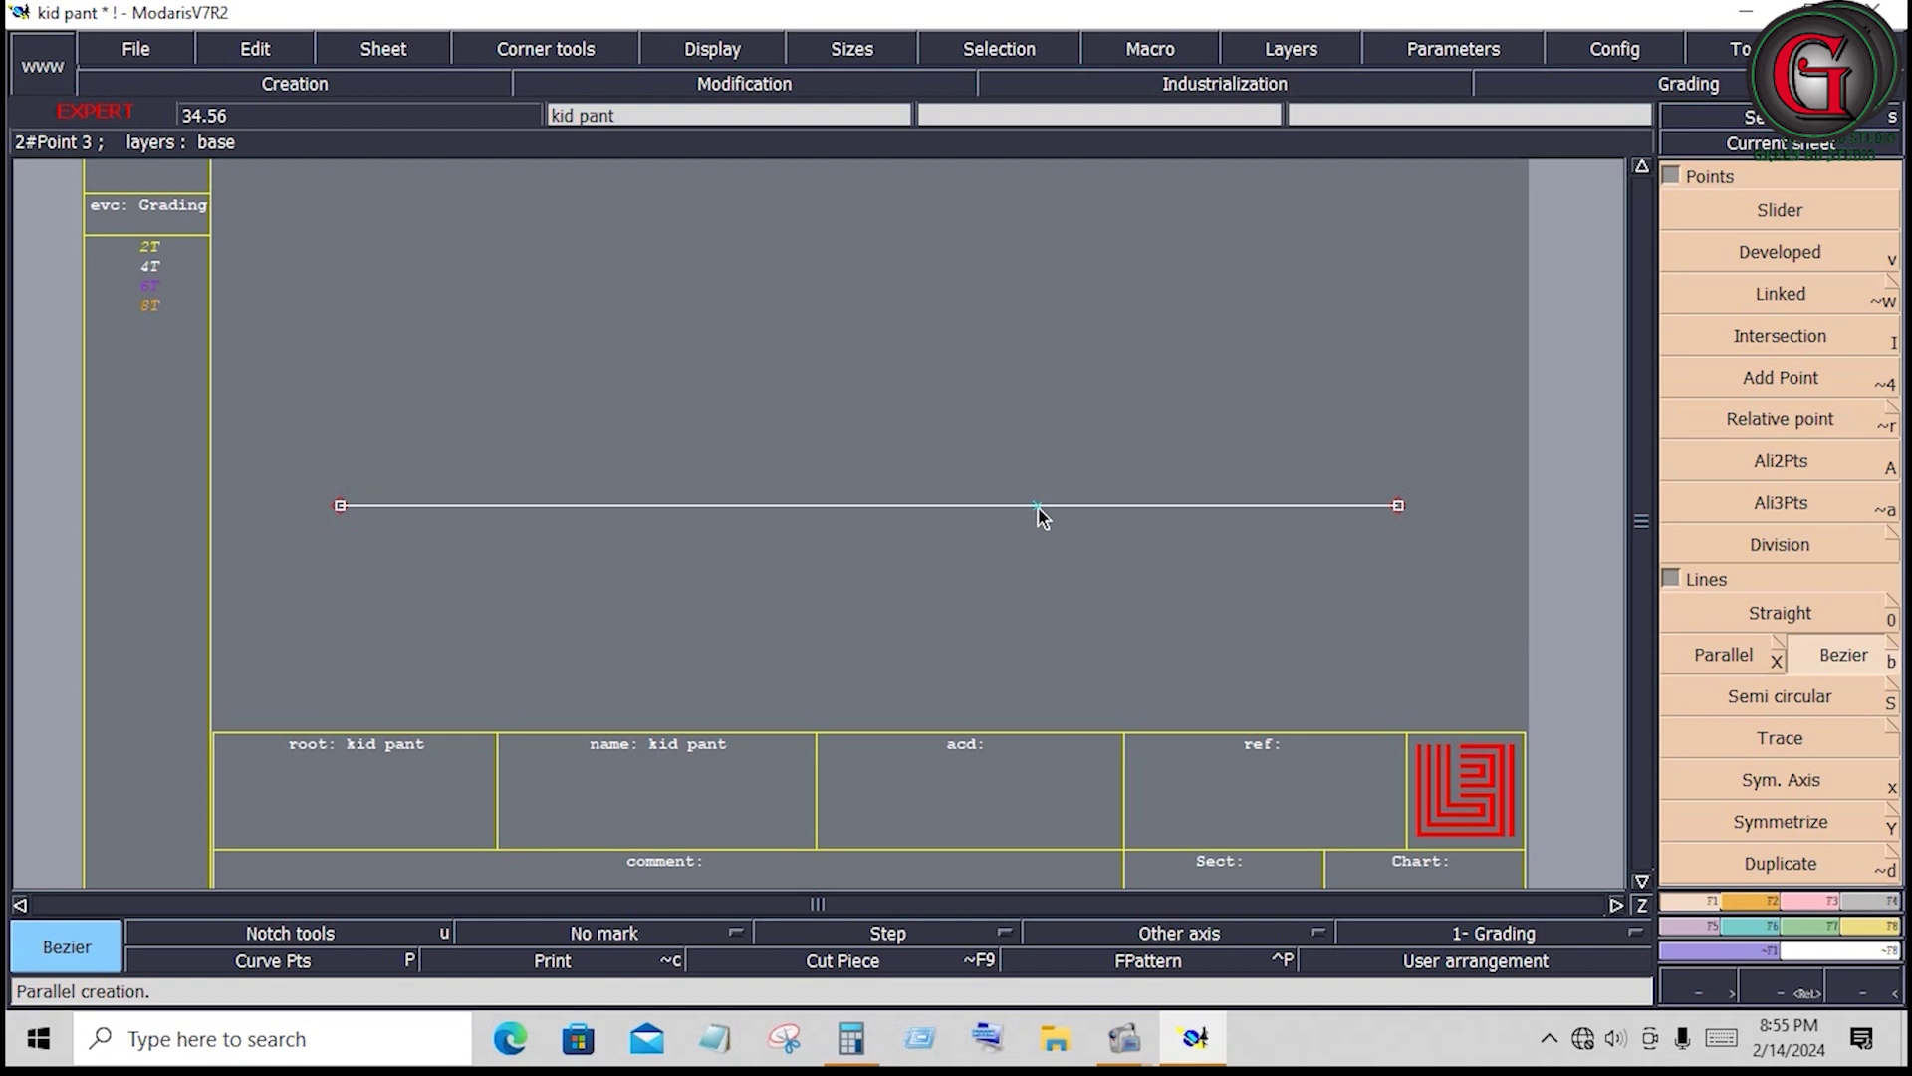
{"action": "left_click", "coordinate": [1038, 506]}
{"action": "left_click", "coordinate": [165, 153]}
{"action": "type", "text": "4.500"}
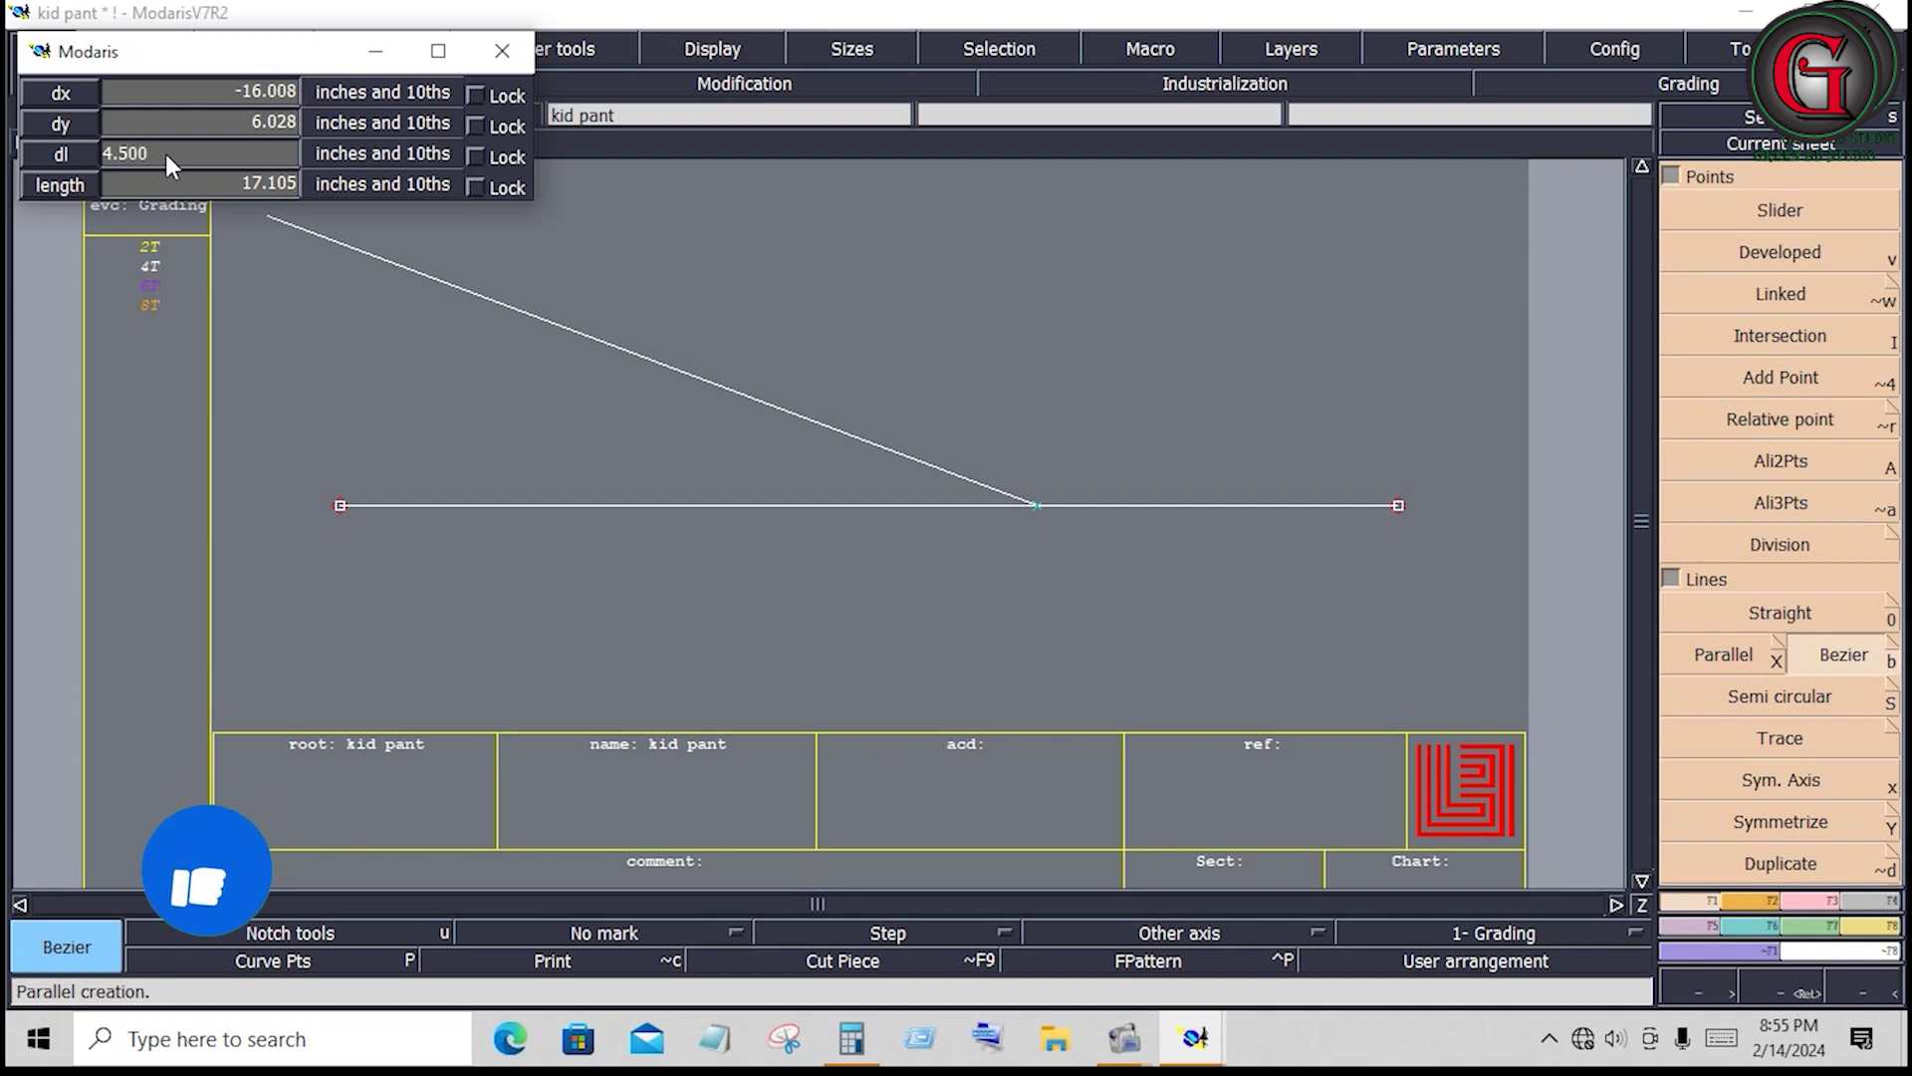
{"action": "key", "text": "Return"}
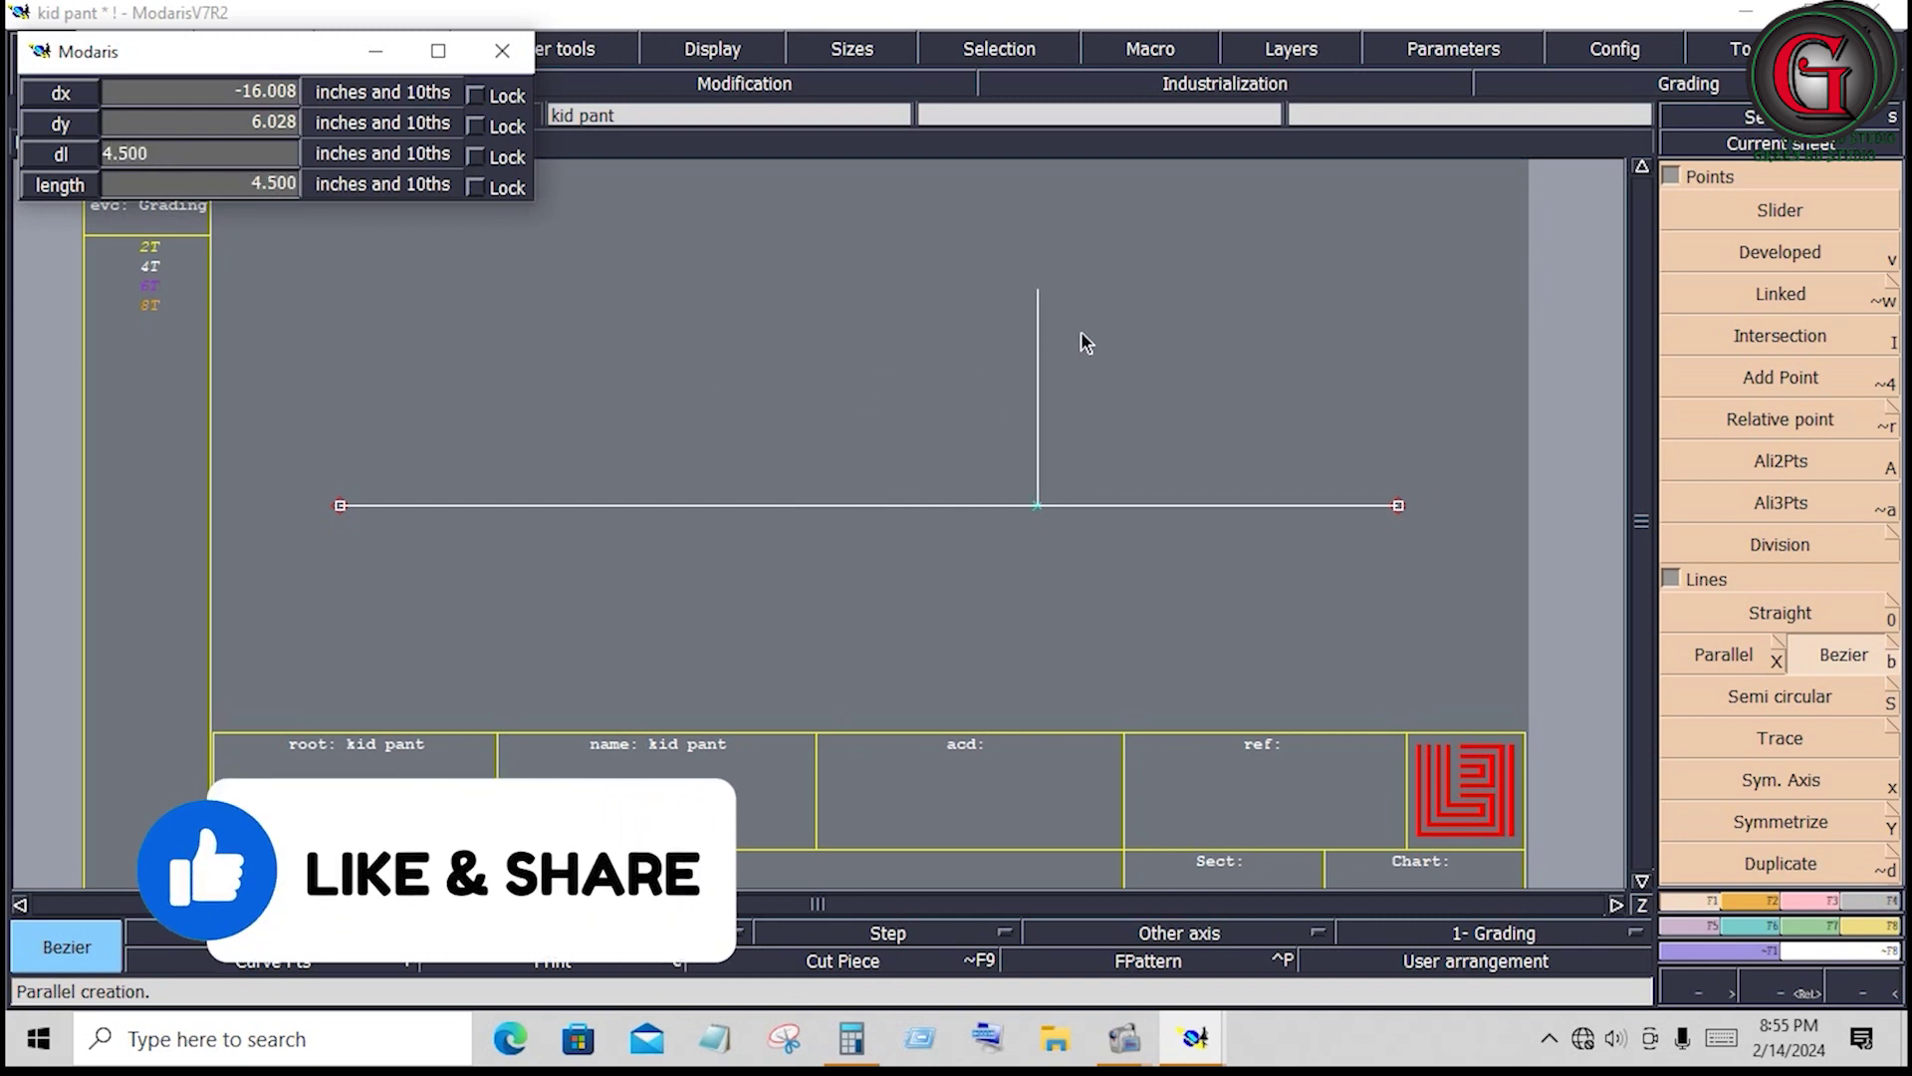
{"action": "left_click", "coordinate": [1080, 333]}
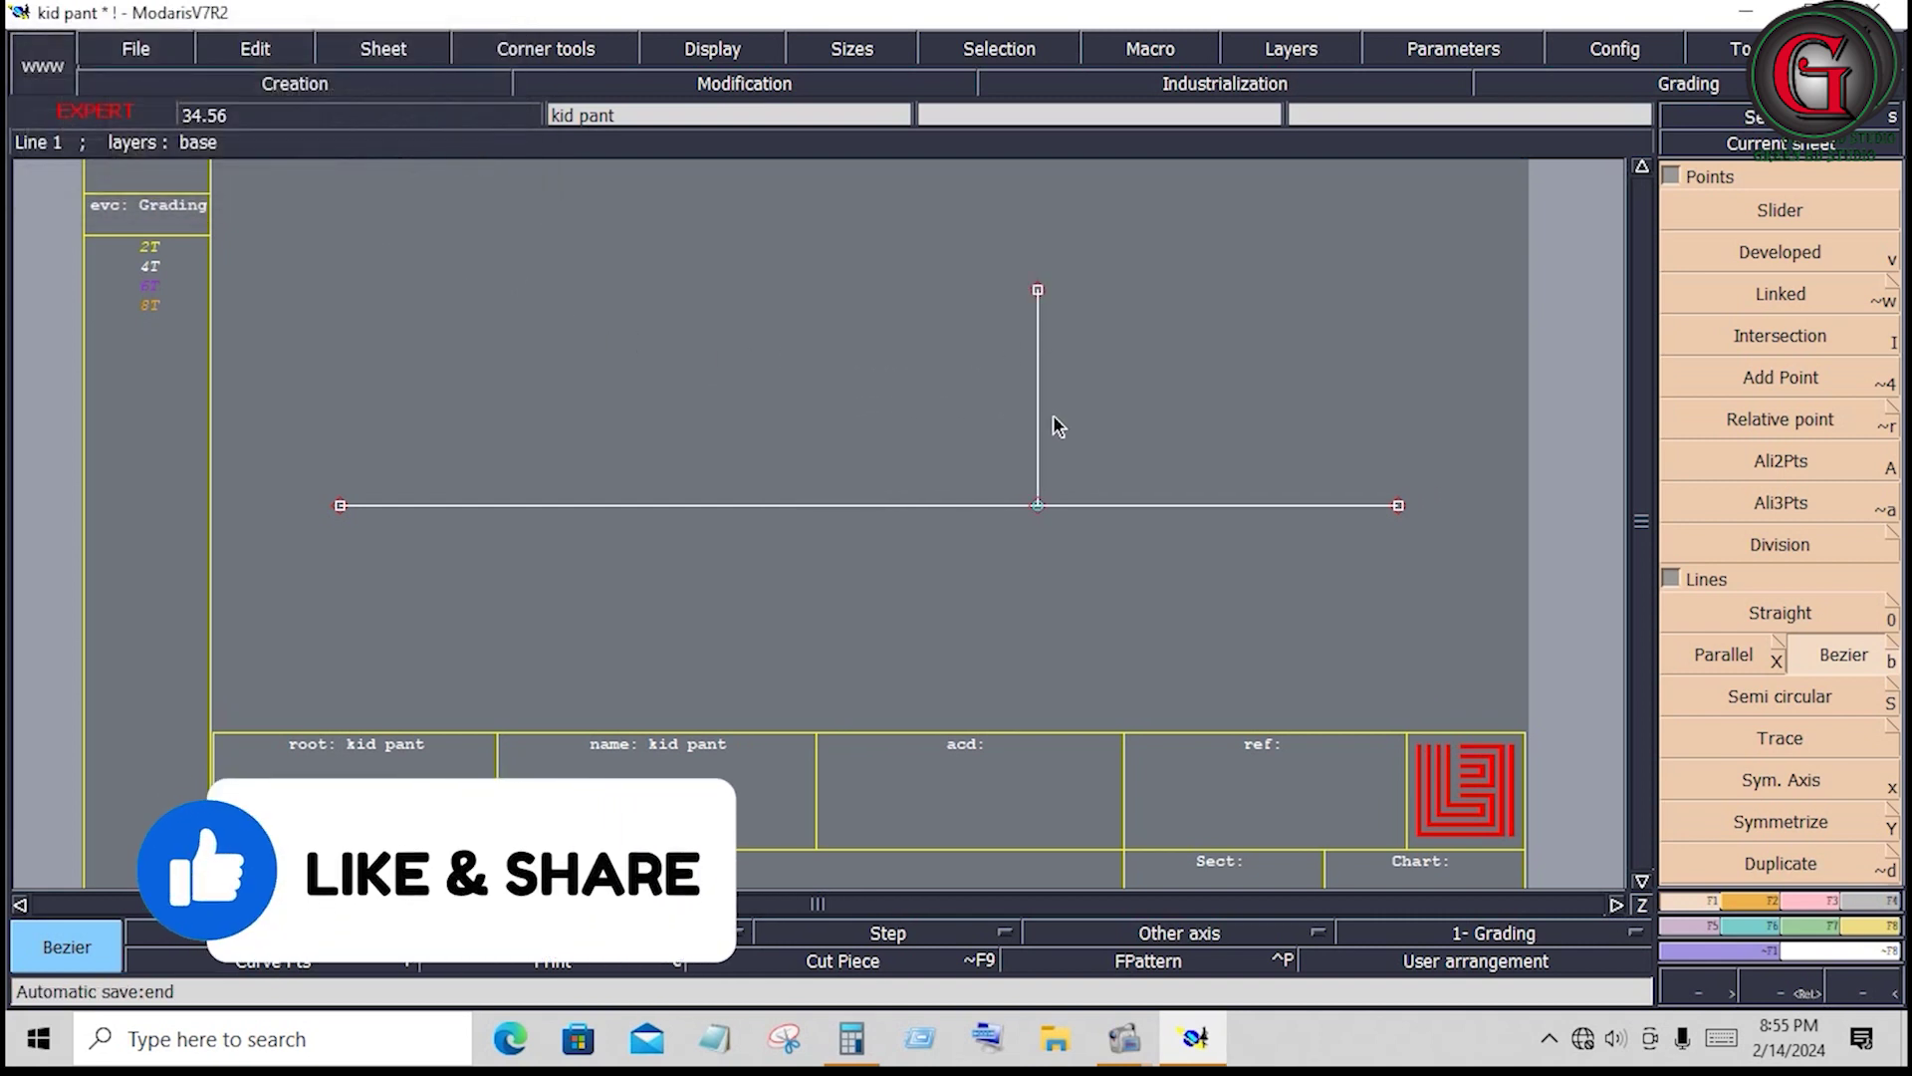
{"action": "left_click", "coordinate": [1027, 514]}
{"action": "left_click", "coordinate": [141, 151]}
{"action": "type", "text": "4.500"}
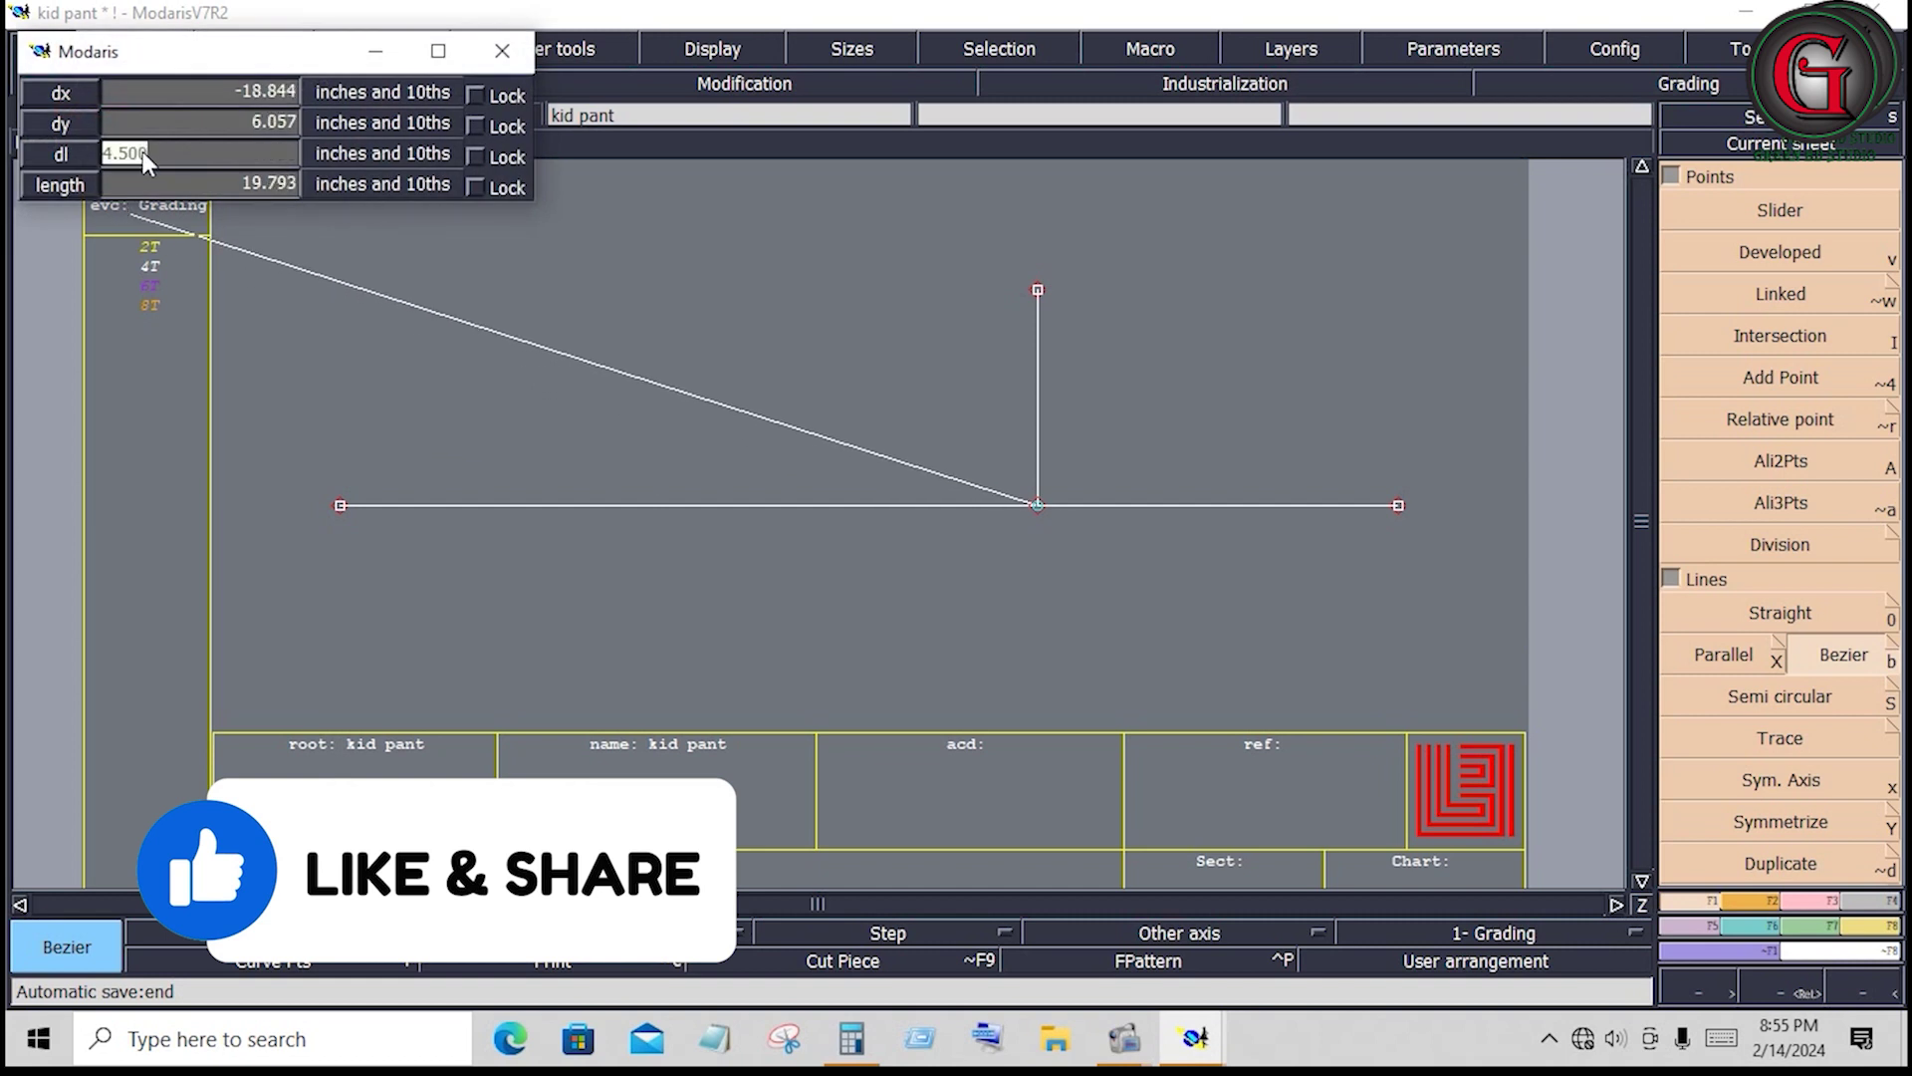
{"action": "key", "text": "Return"}
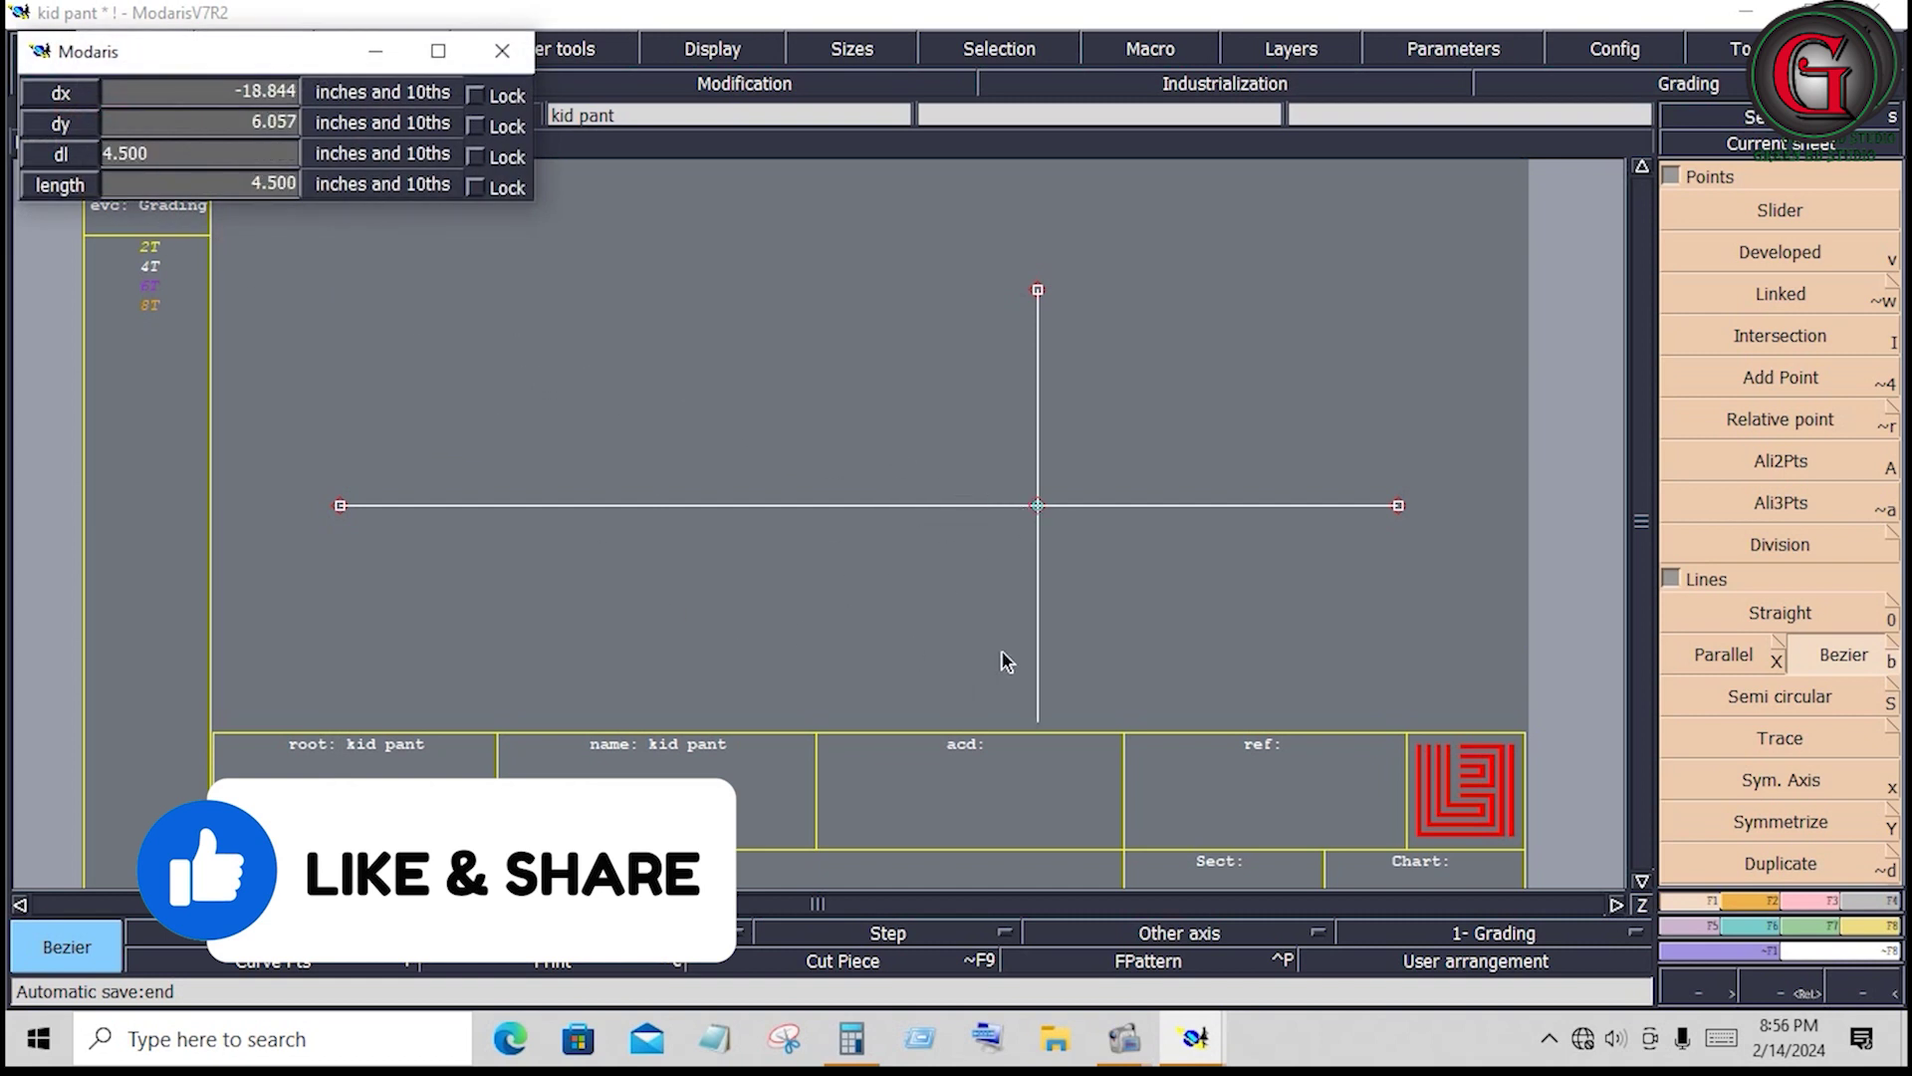
{"action": "left_click", "coordinate": [1004, 697]}
{"action": "left_click_drag", "start_coordinate": [287, 466], "coordinate": [1444, 557]}
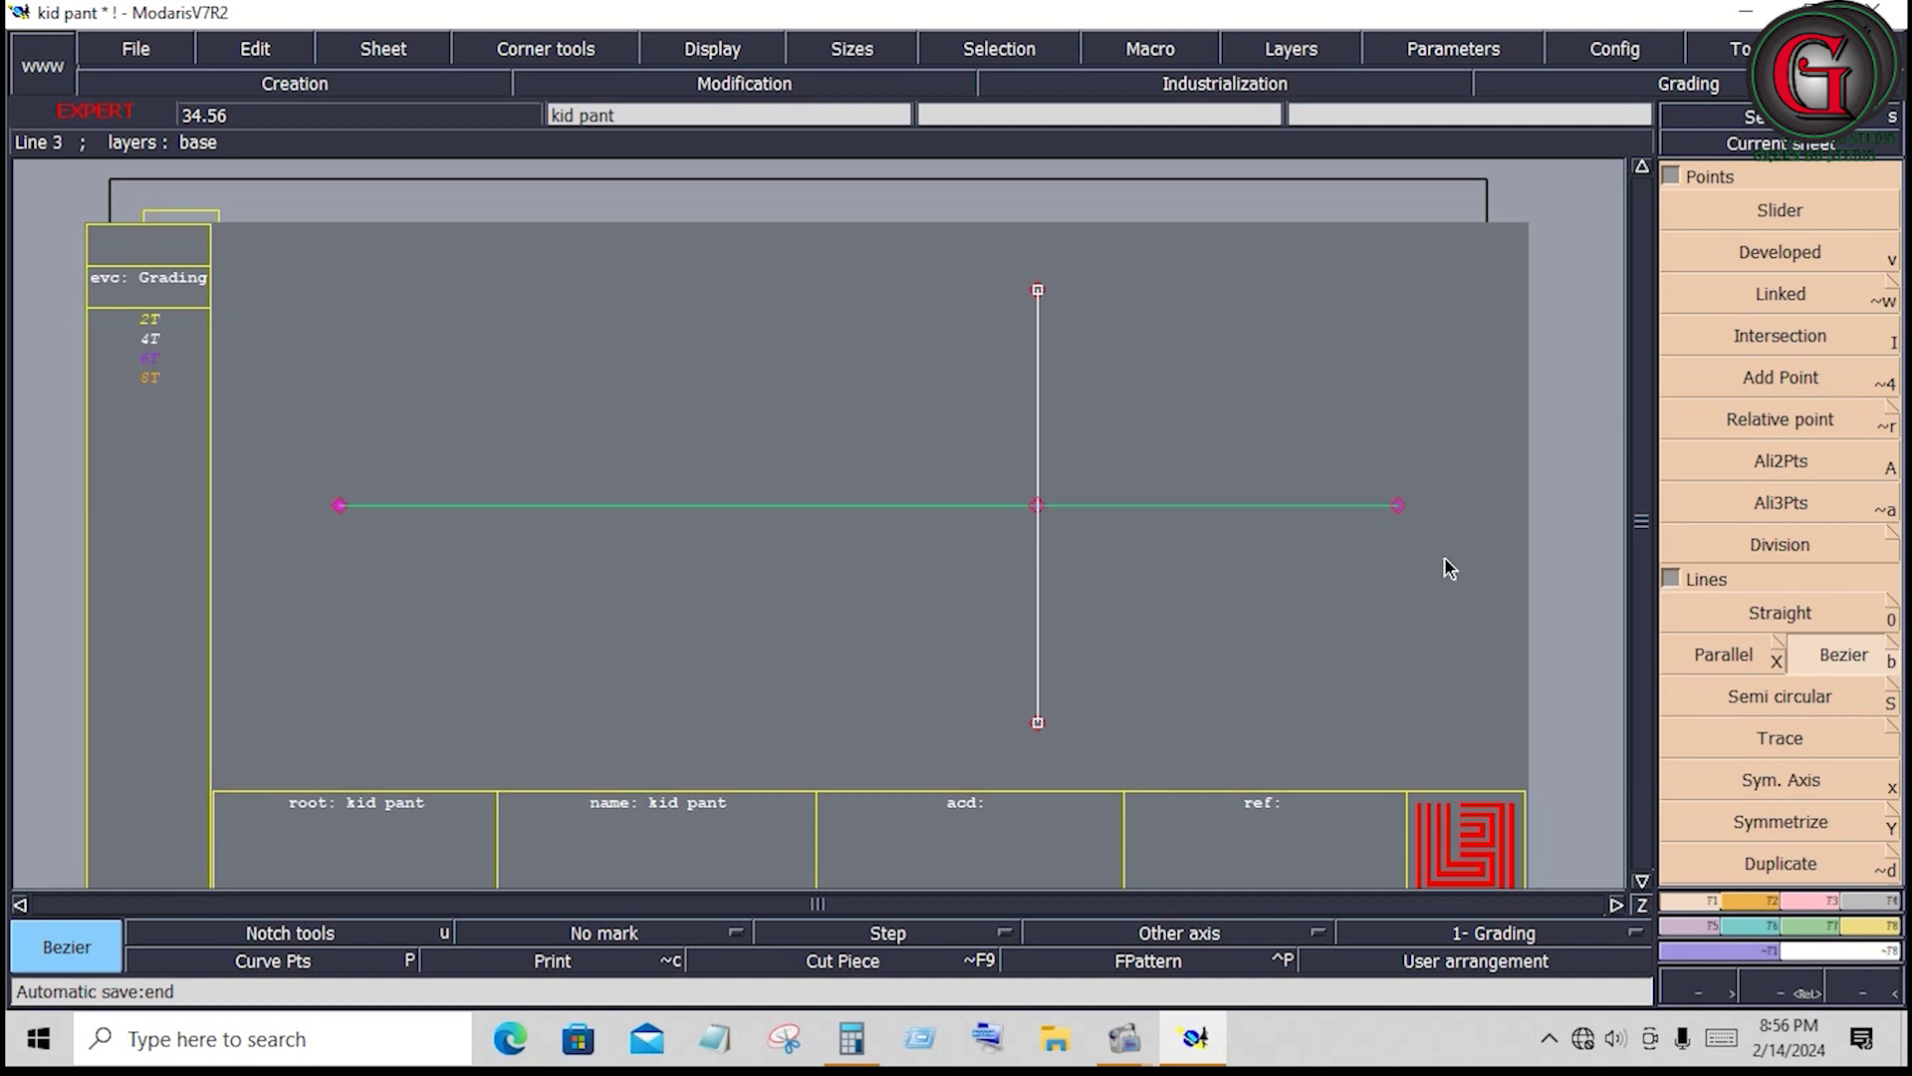
Move the horizontal base line with ShiftX 0 and ShiftY -0.625 inch
{"action": "left_click", "coordinate": [1829, 903]}
{"action": "left_click", "coordinate": [1781, 252]}
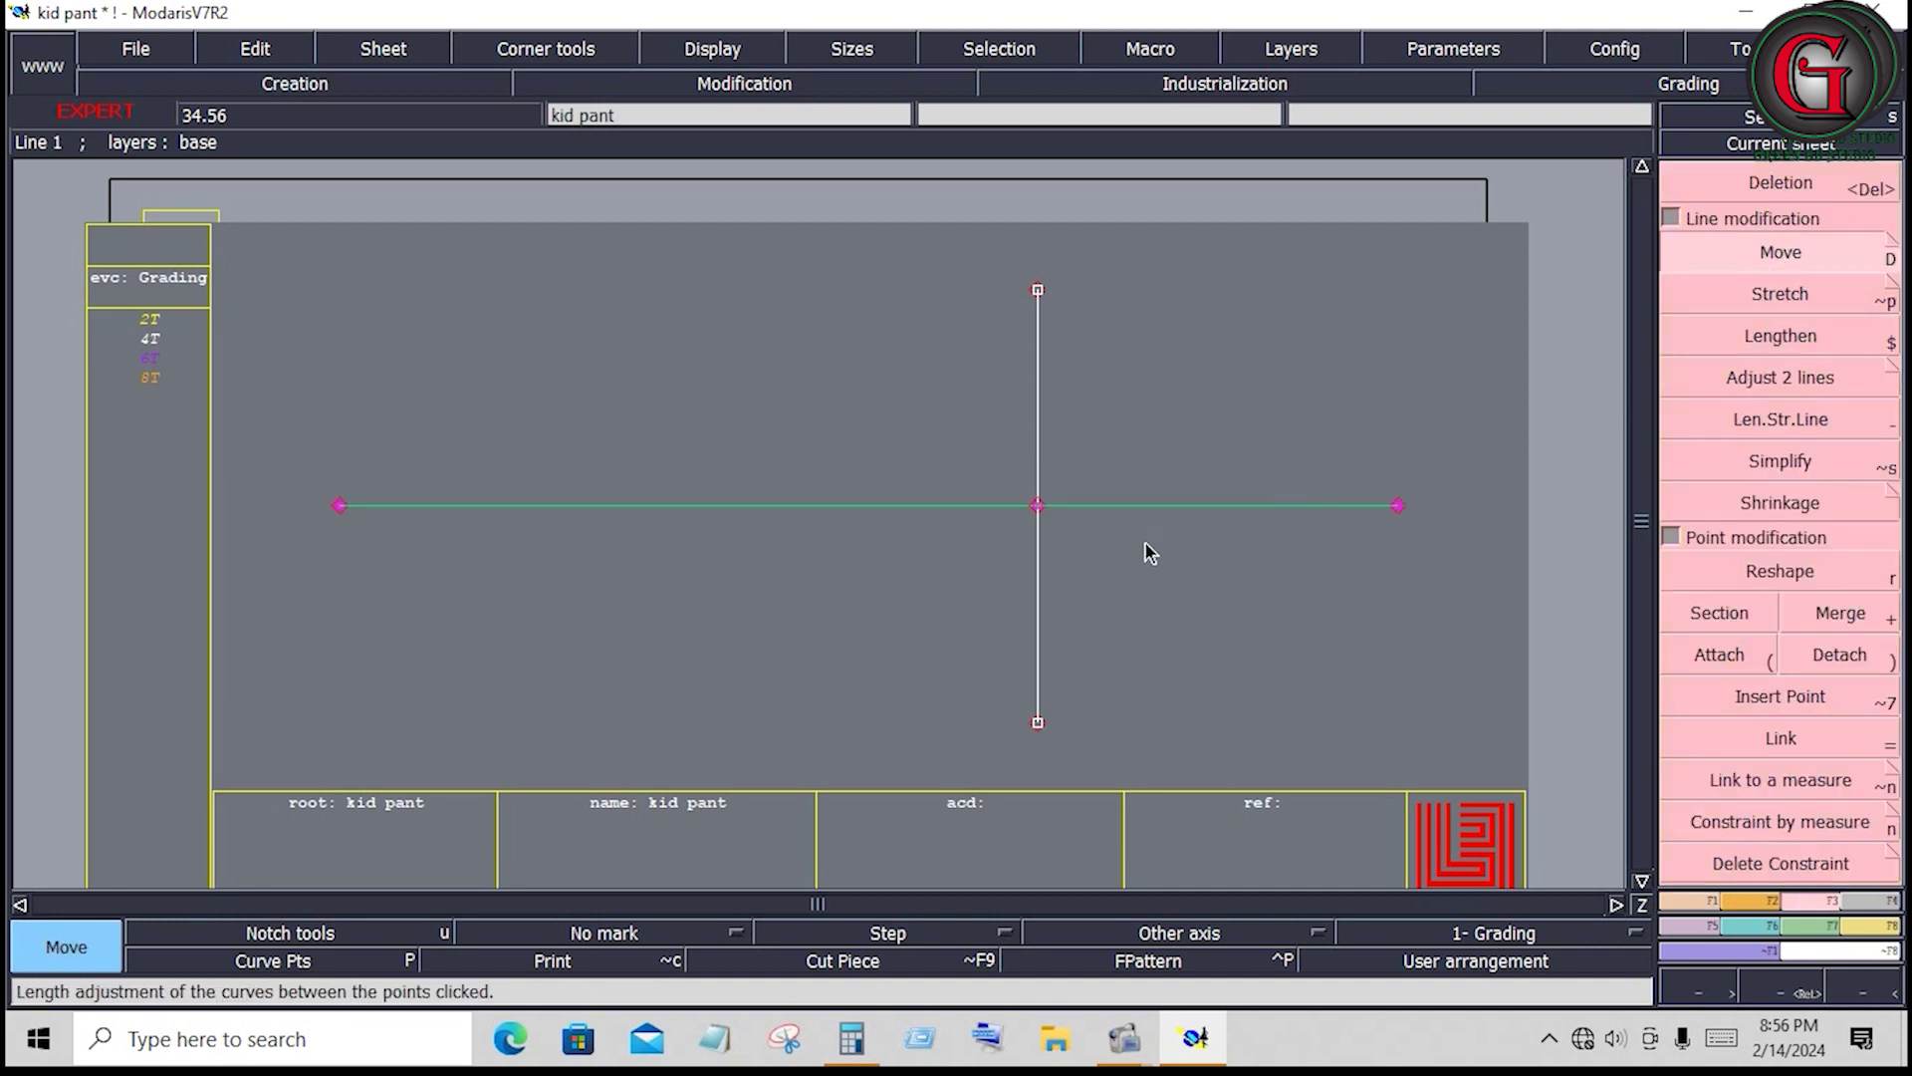
{"action": "left_click", "coordinate": [1070, 504]}
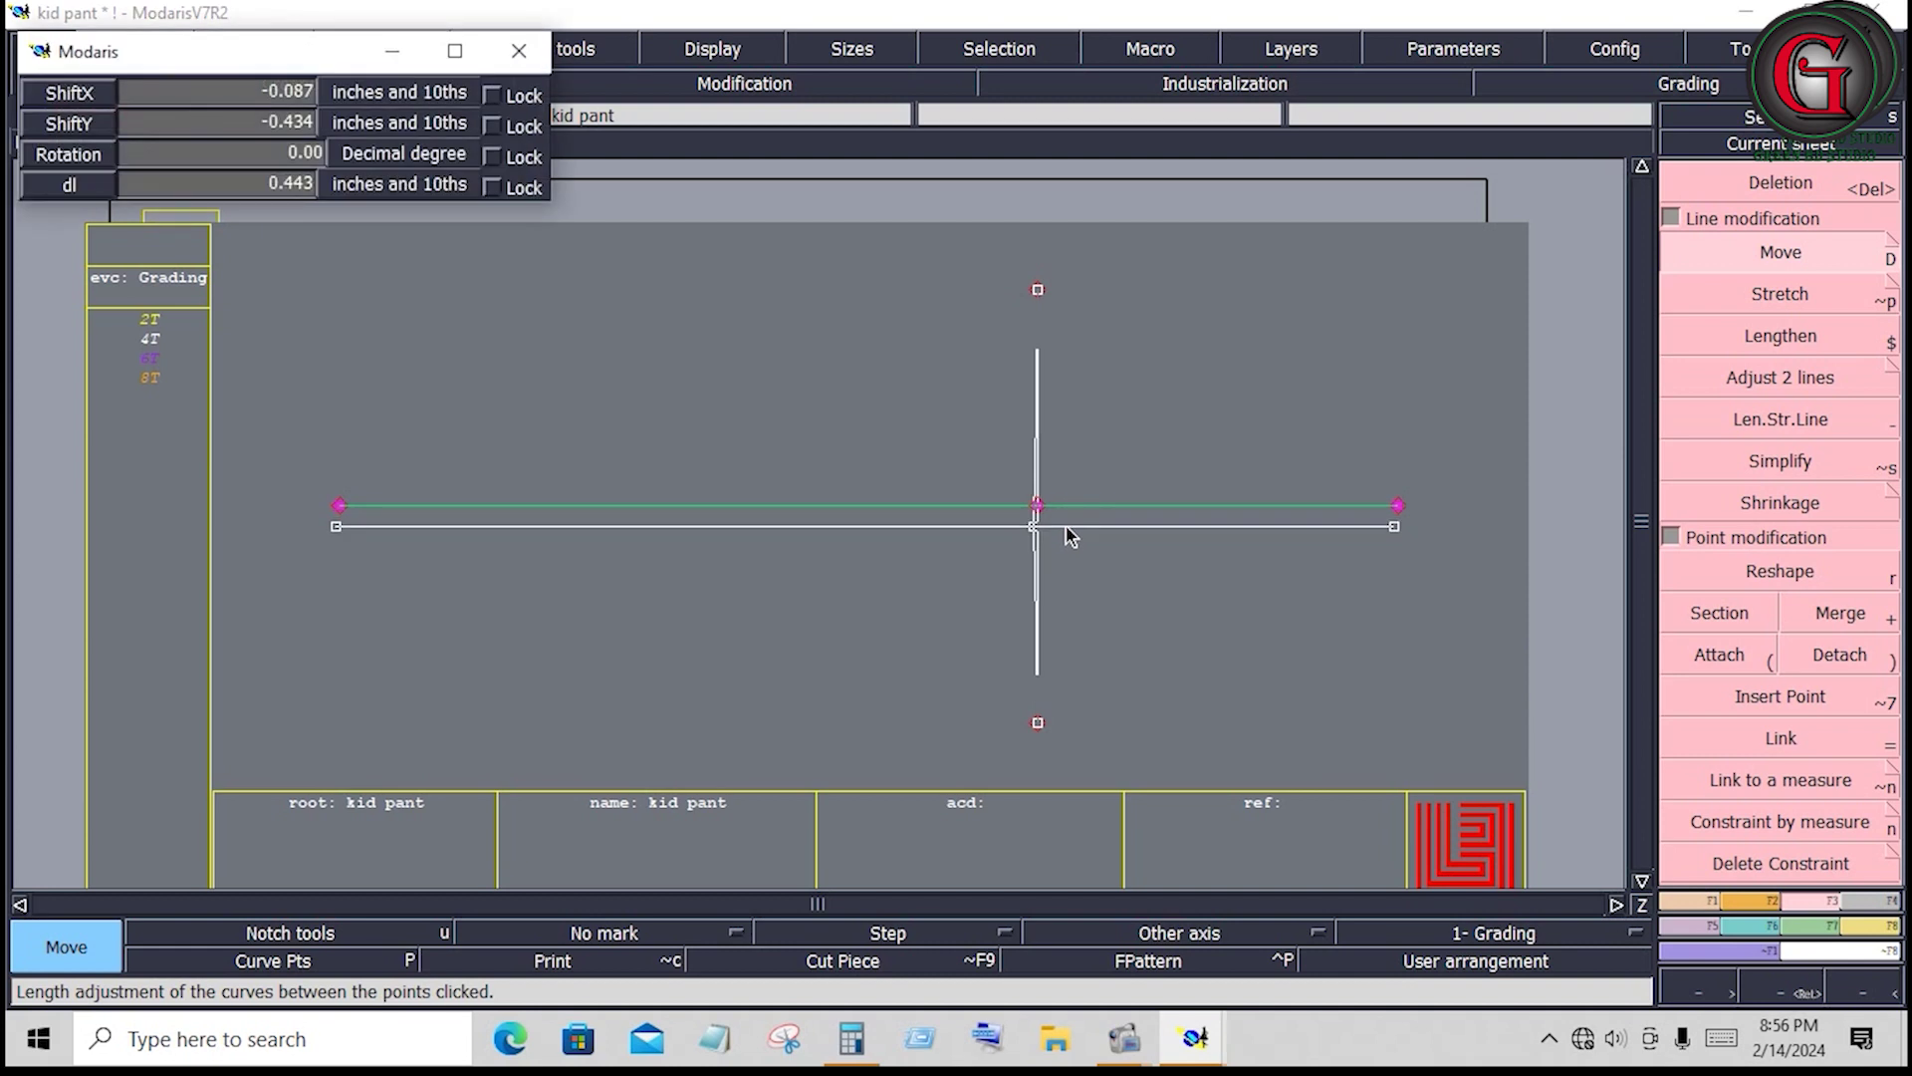
{"action": "type", "text": "00"}
{"action": "key", "text": "Tab"}
{"action": "type", "text": "-0.5"}
{"action": "key", "text": "Return"}
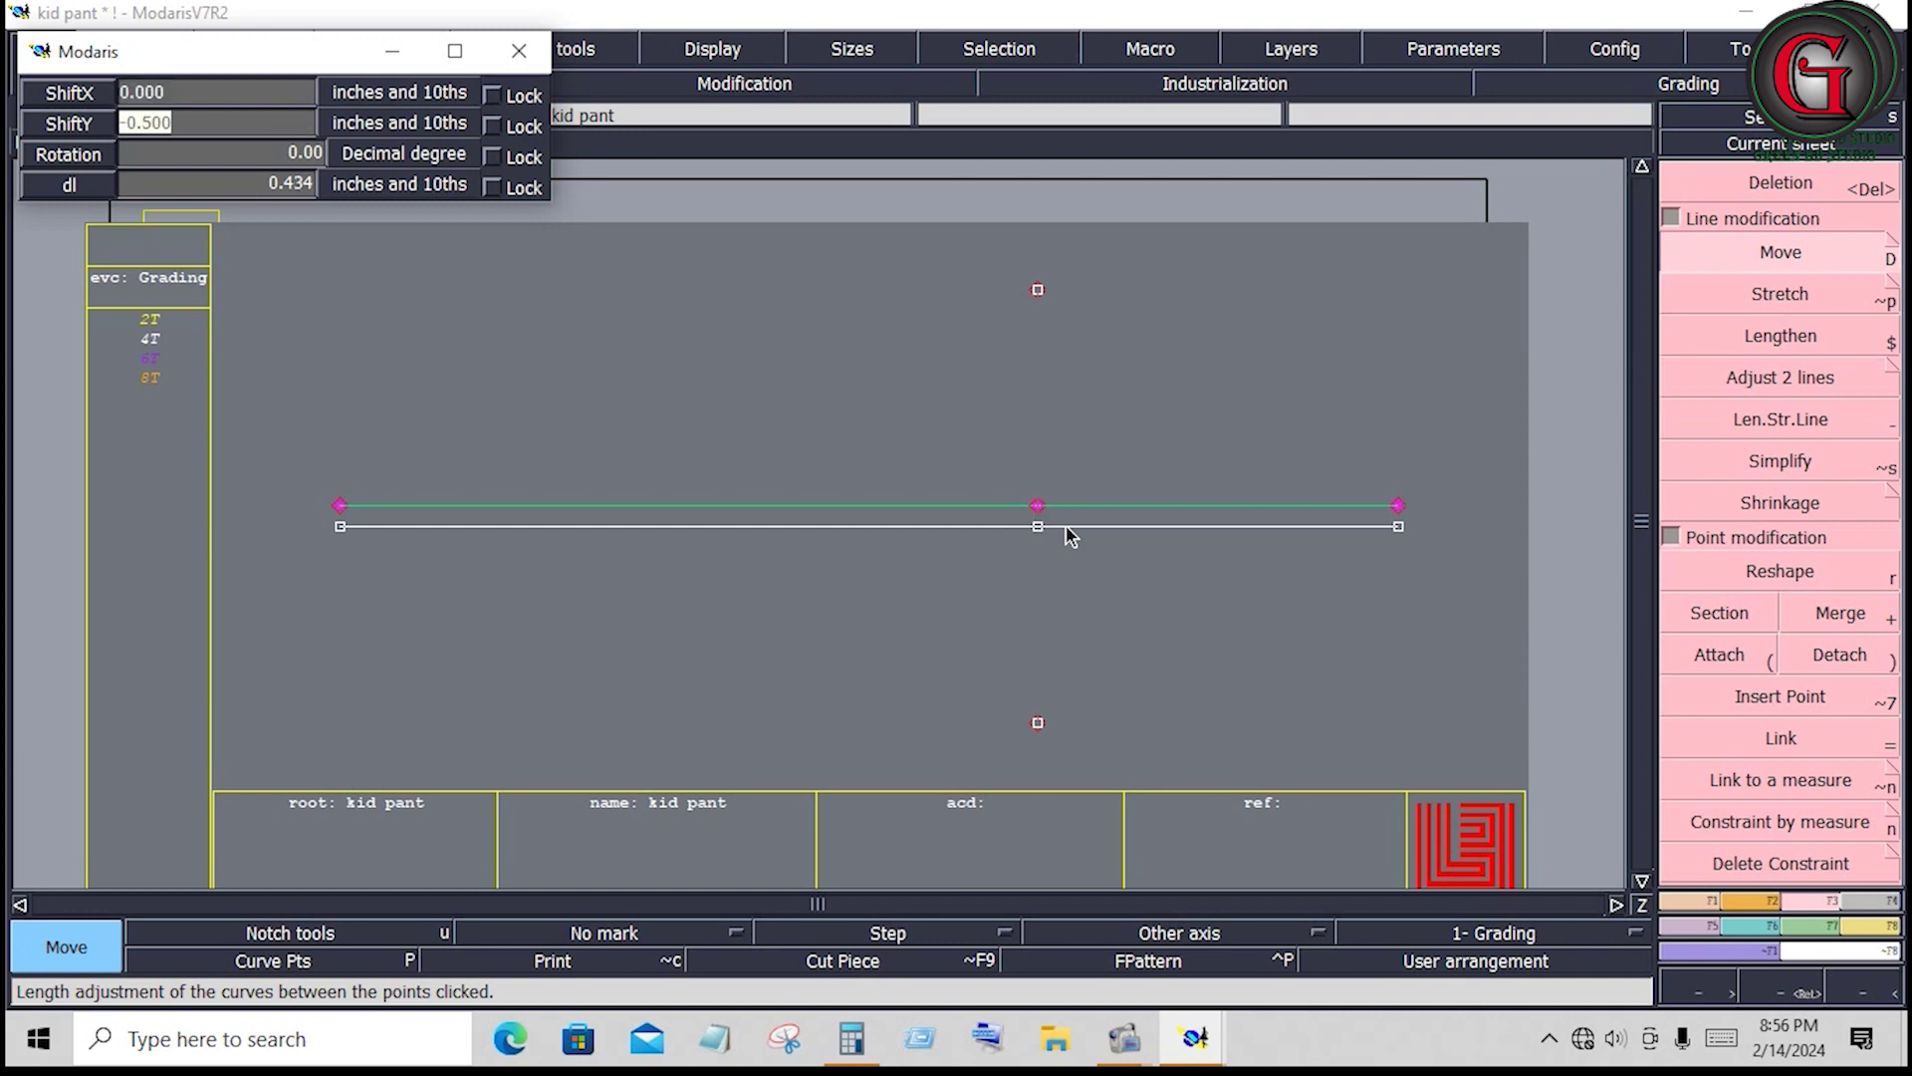
{"action": "type", "text": "-0."}
{"action": "type", "text": "625"}
{"action": "key", "text": "Return"}
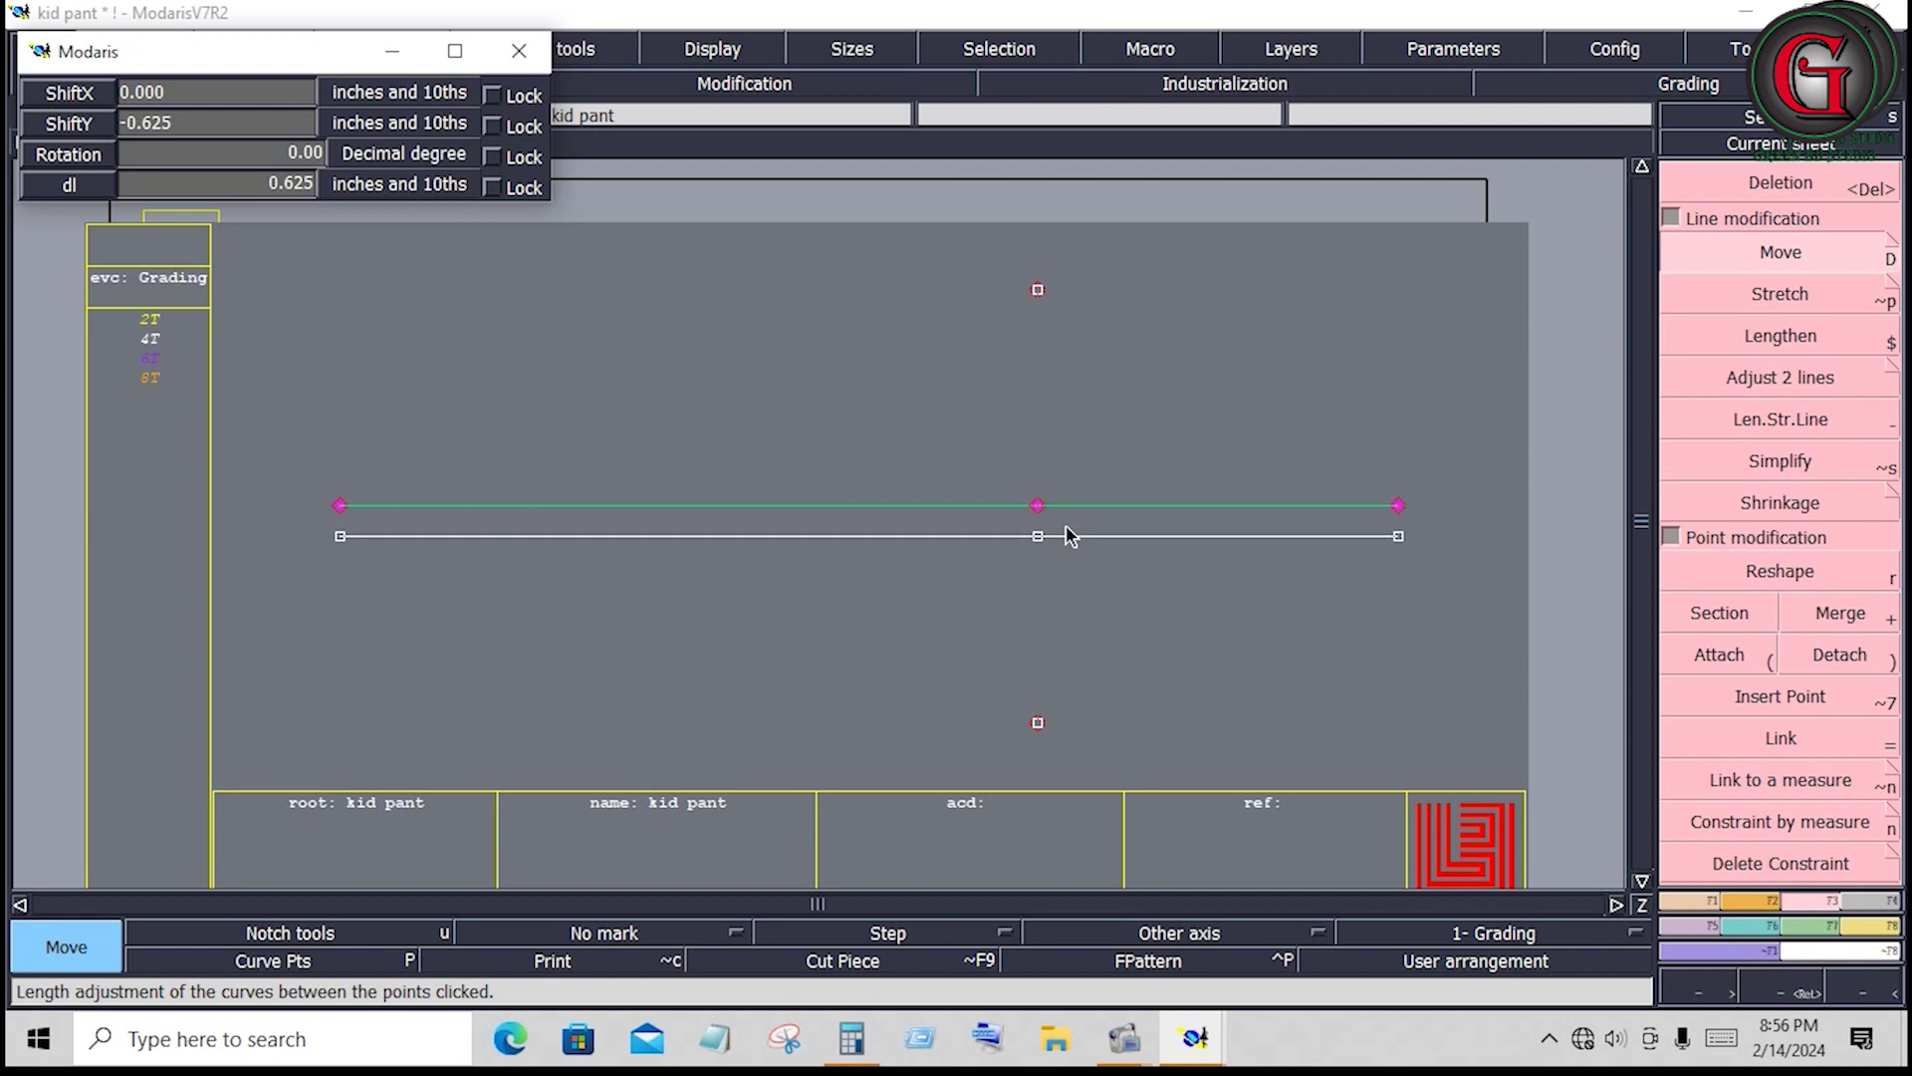
{"action": "left_click", "coordinate": [1225, 649]}
{"action": "left_click", "coordinate": [1239, 663]}
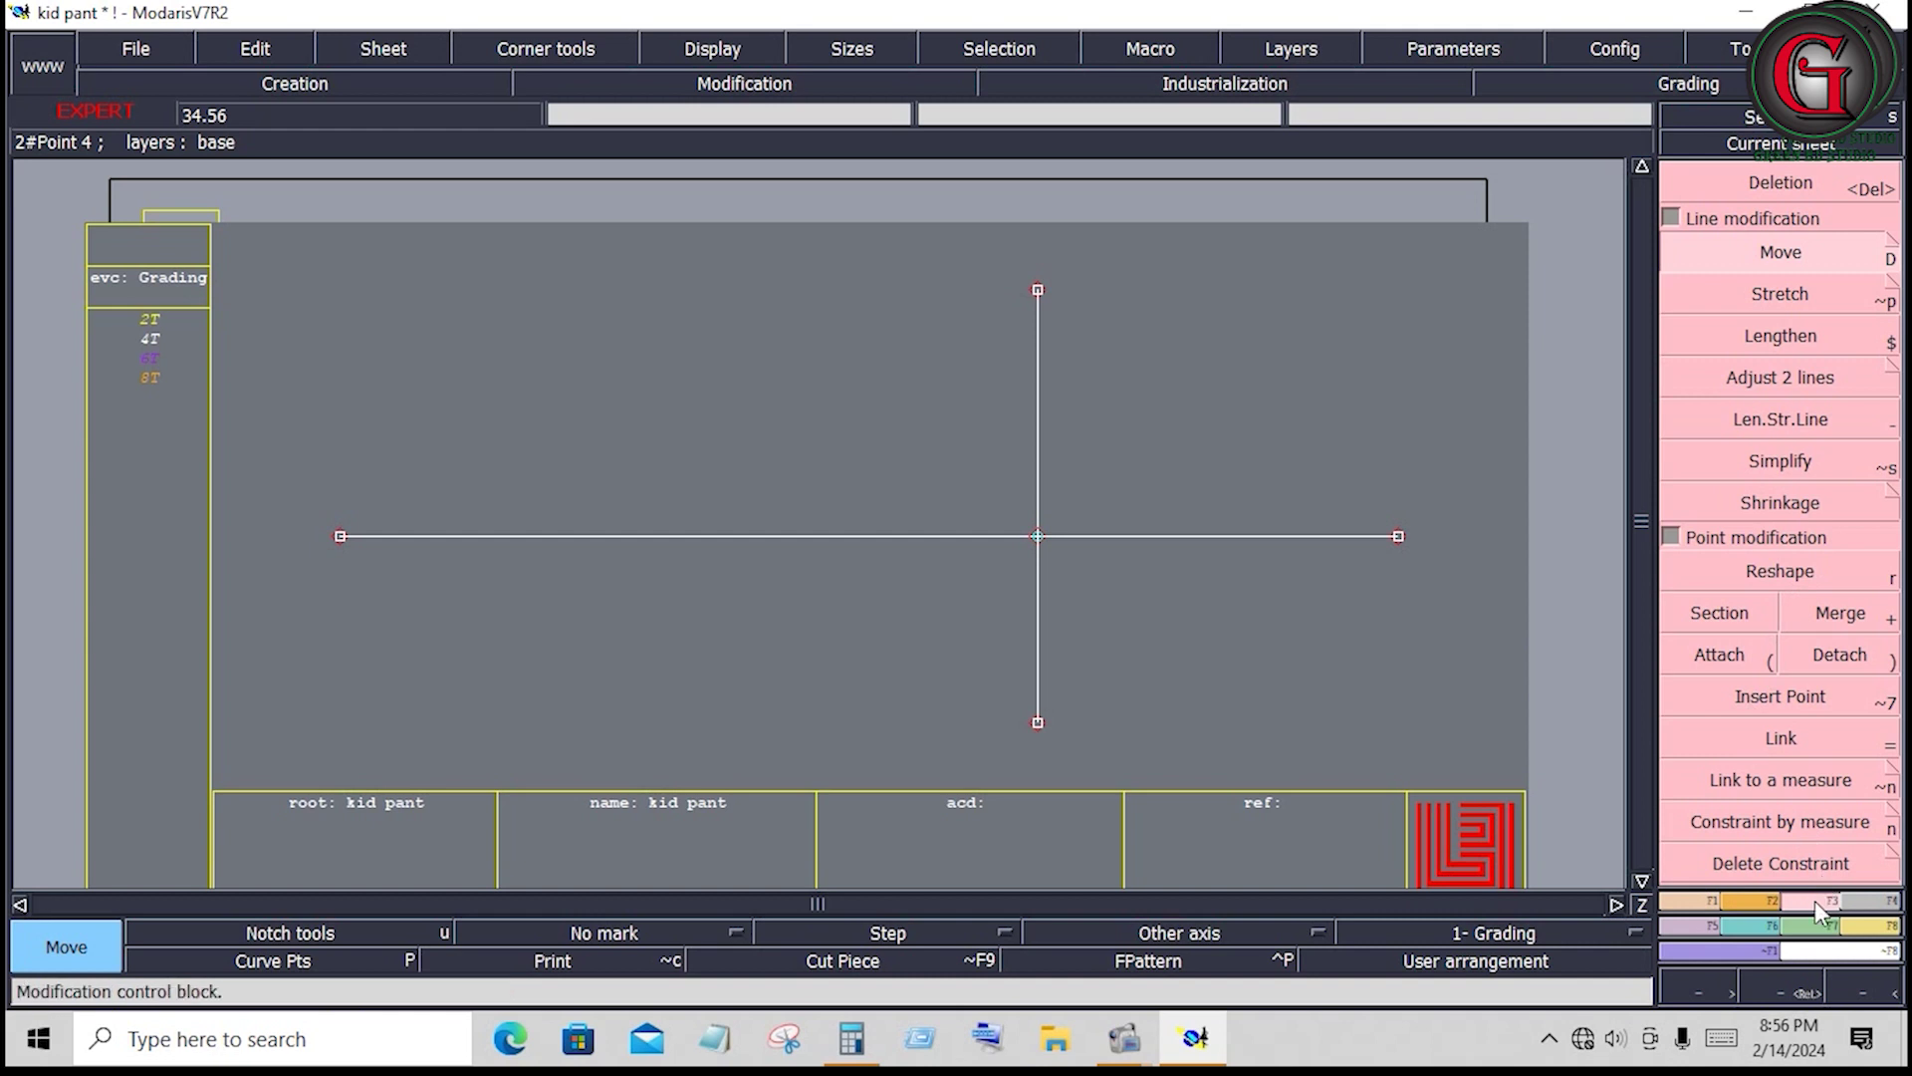
Extend the upper vertical line 0.75 inch at its top
{"action": "left_click", "coordinate": [1760, 426]}
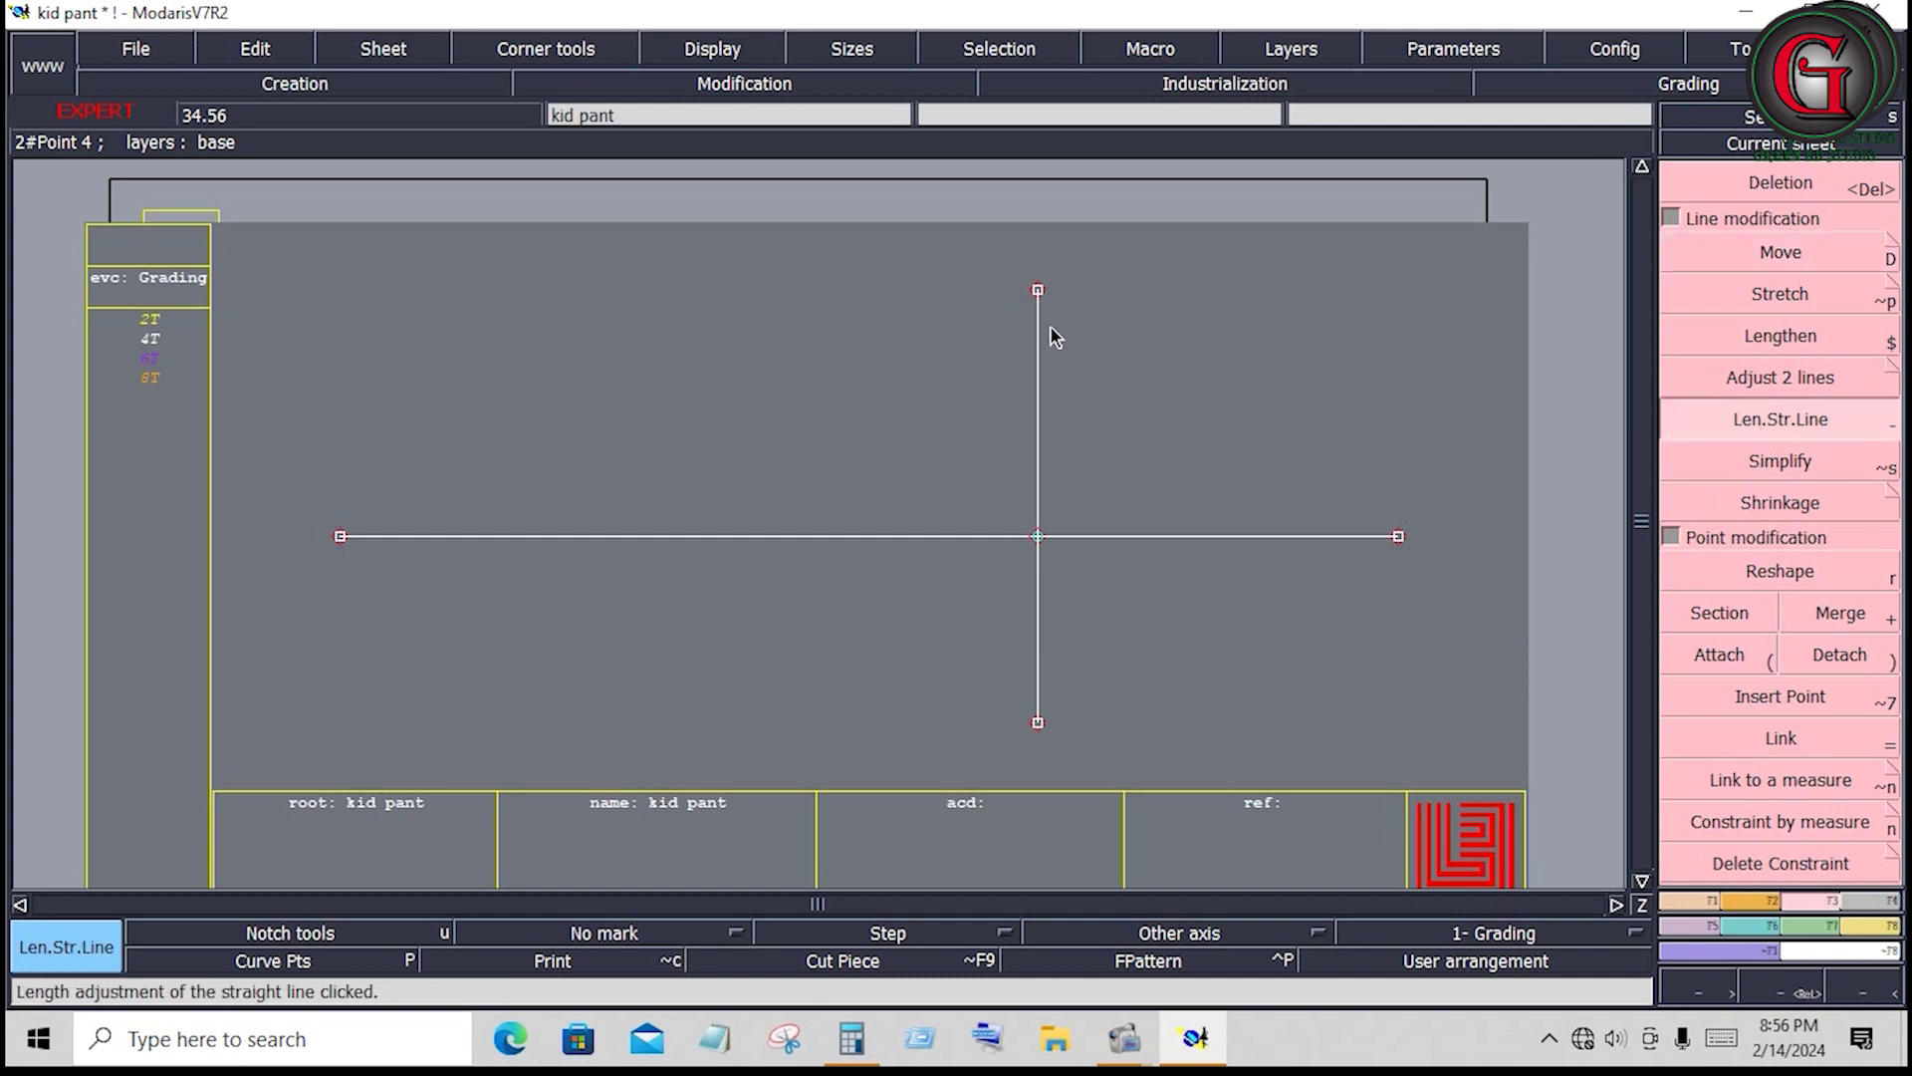
{"action": "left_click", "coordinate": [1037, 319]}
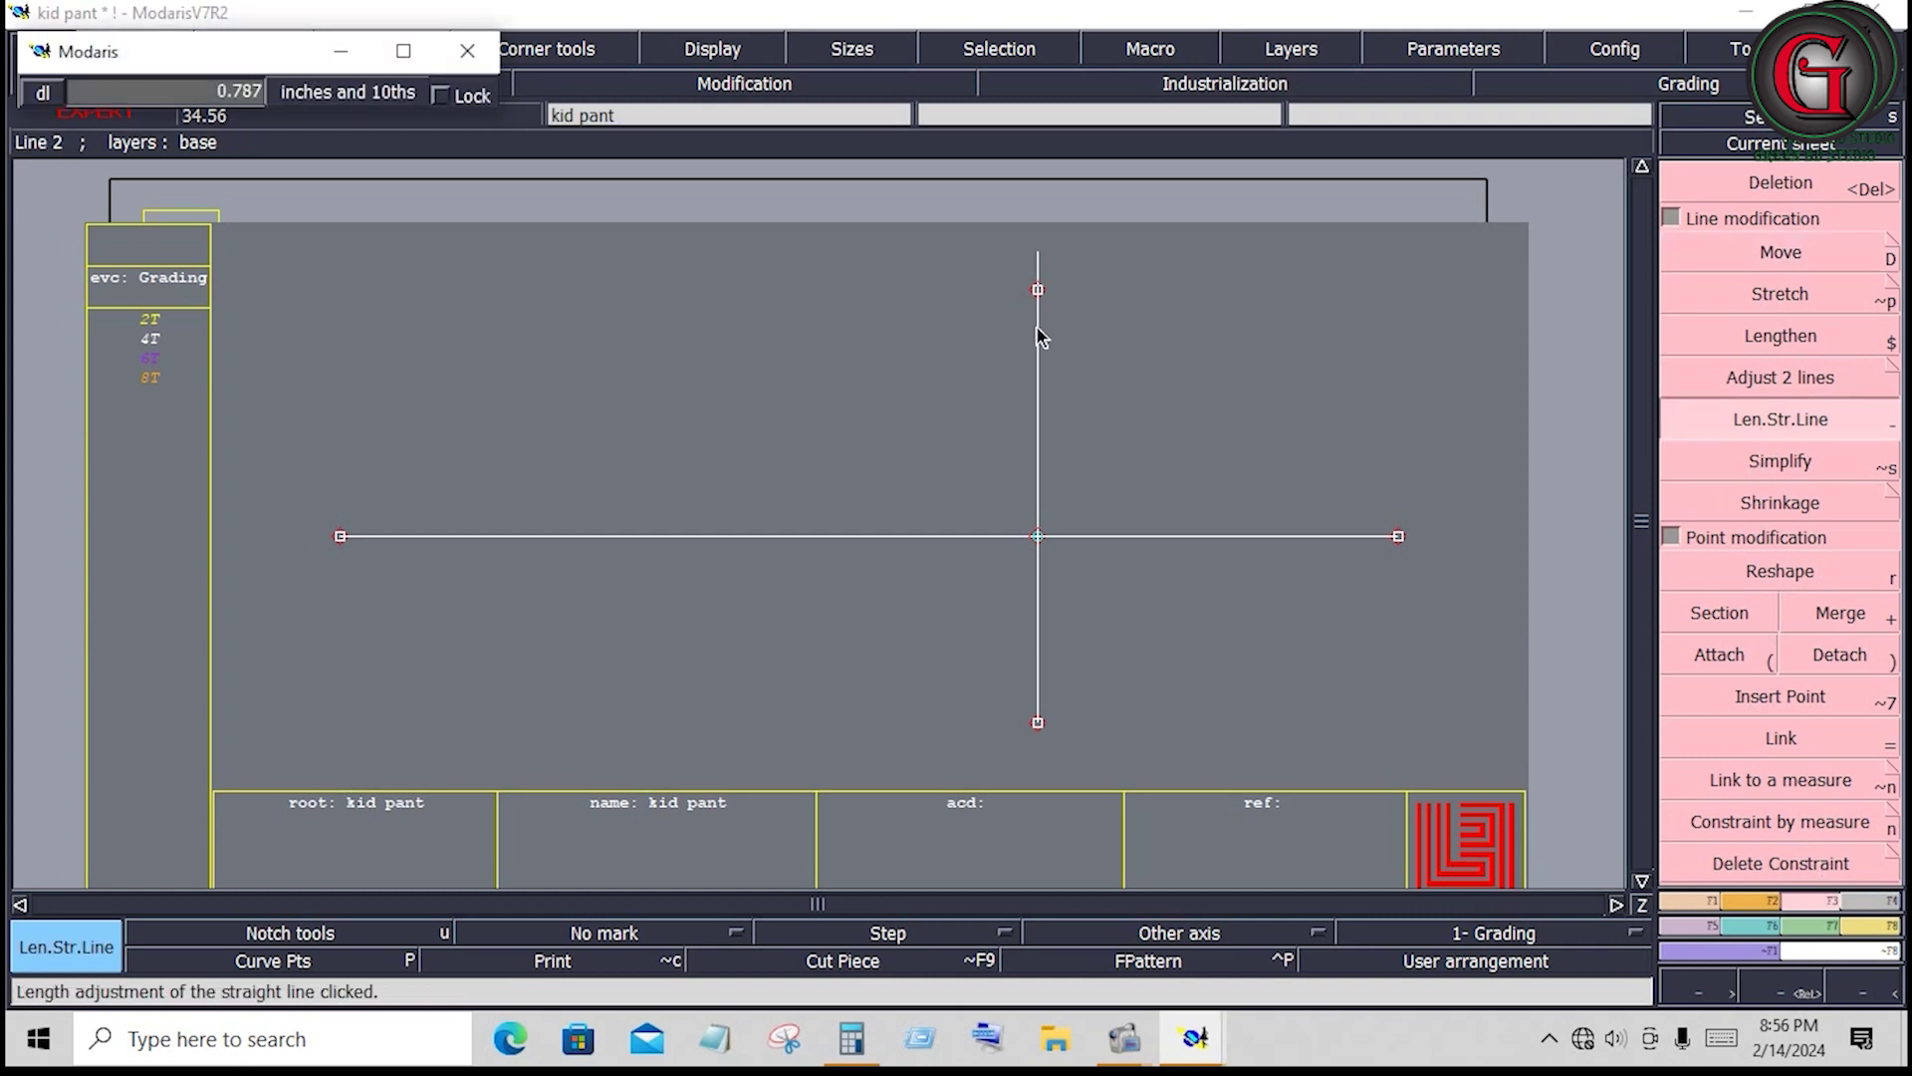
{"action": "type", "text": "0.750"}
{"action": "type", "text": ".7"}
{"action": "key", "text": "Return"}
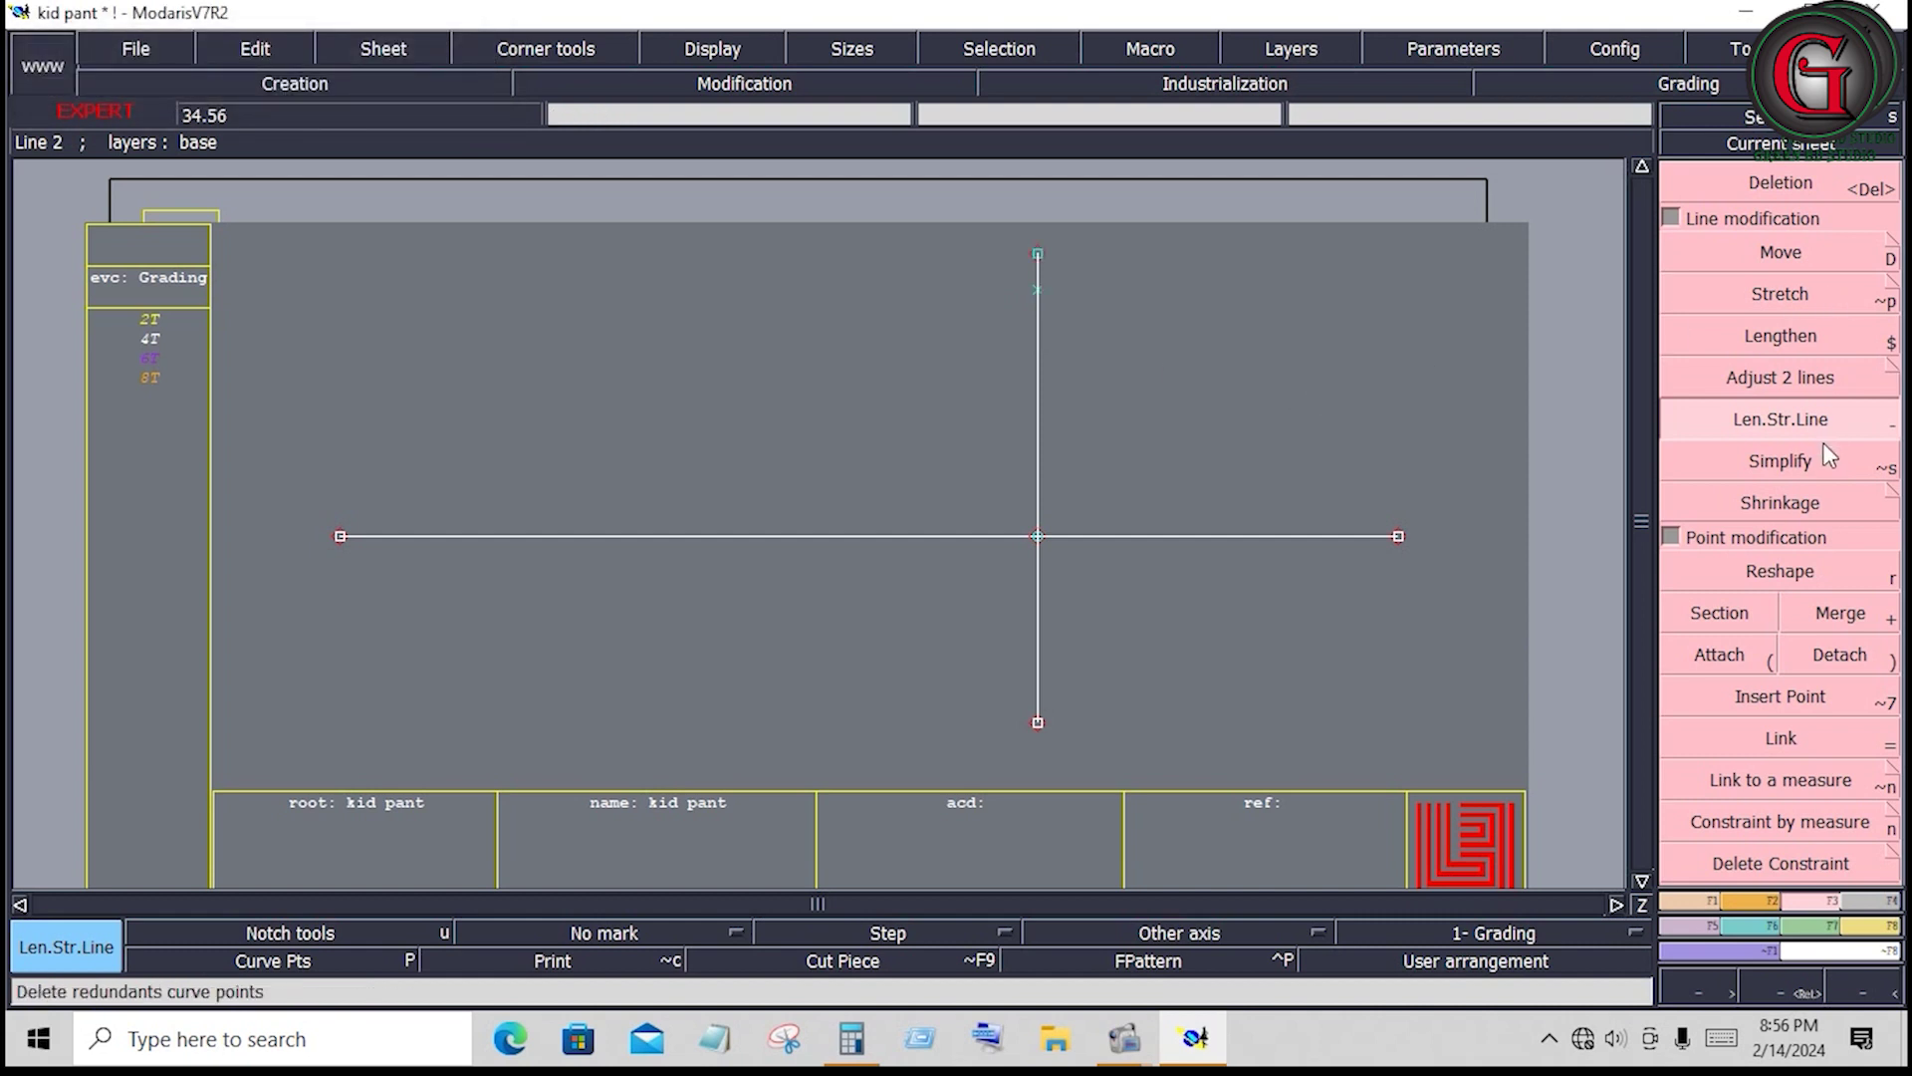
Place a point 0.7 inch down from the top of the vertical line
{"action": "left_click", "coordinate": [1695, 898]}
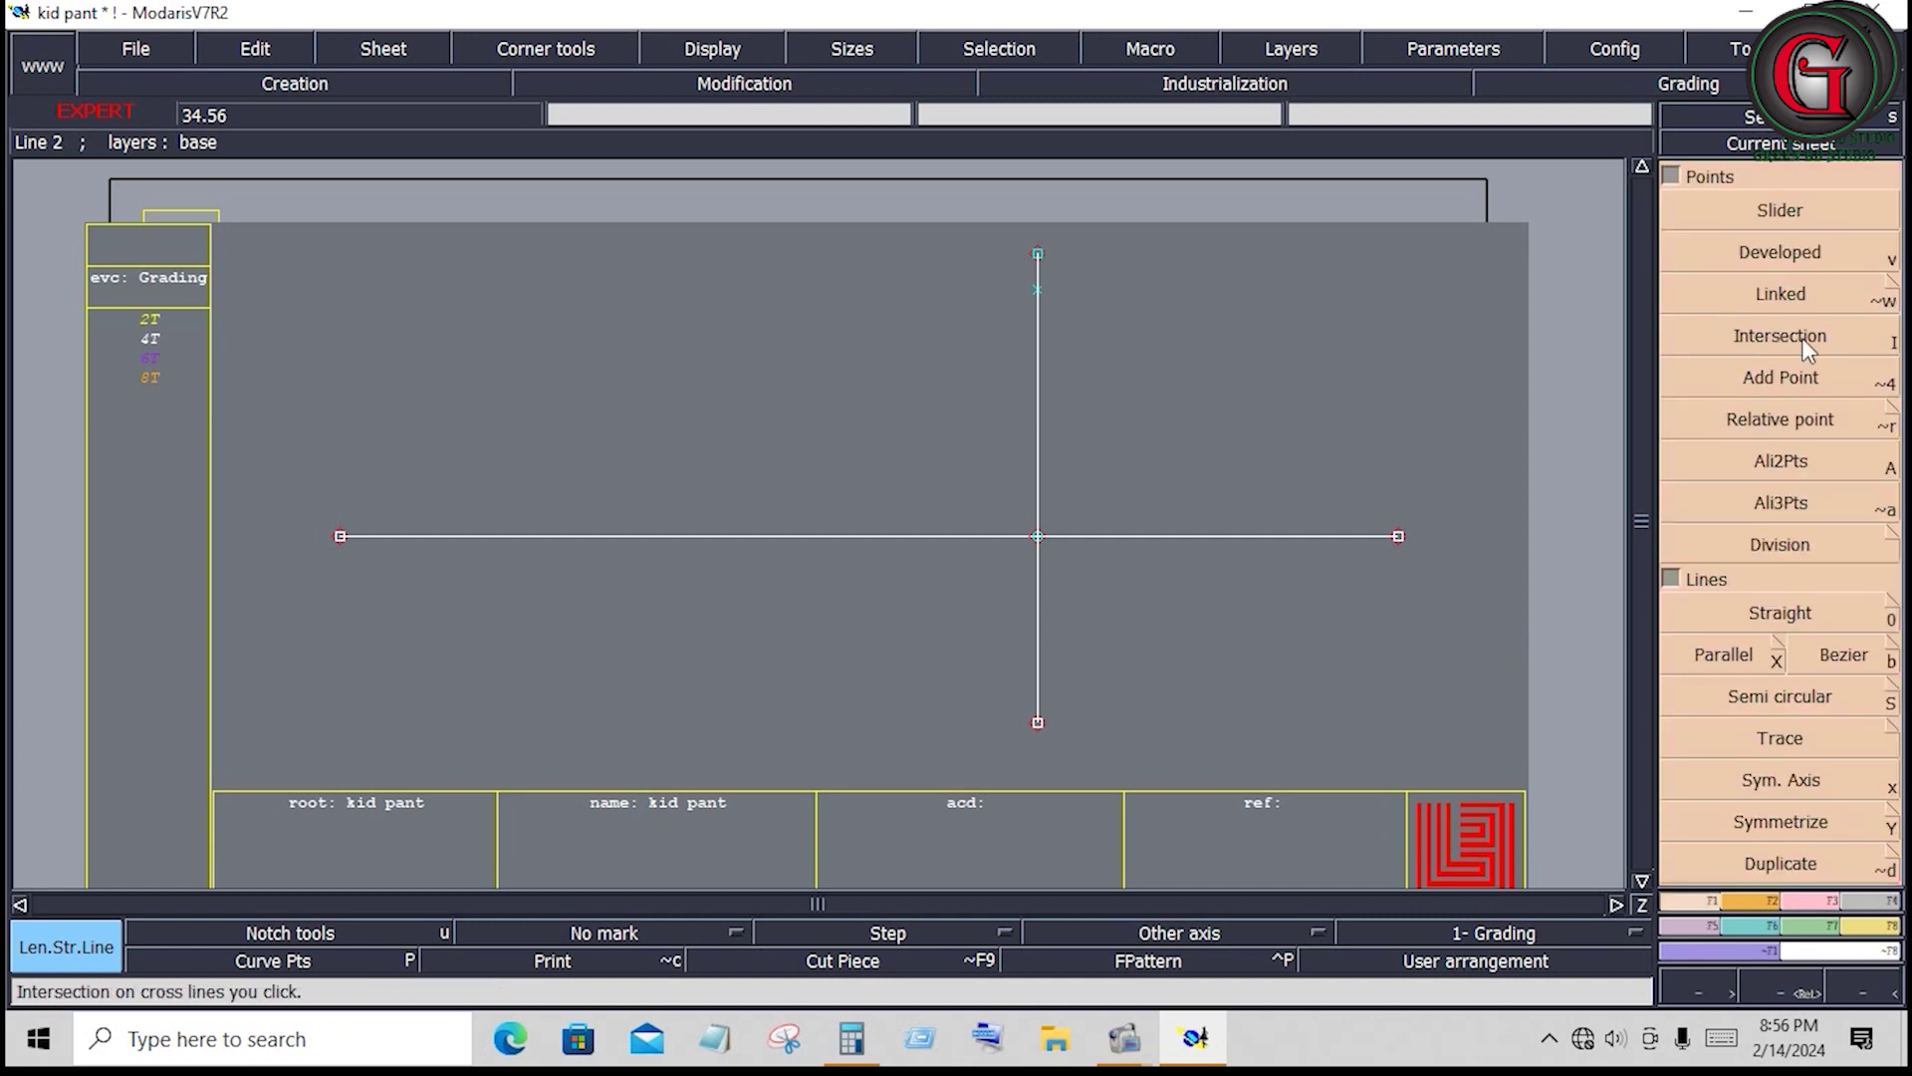
{"action": "left_click", "coordinate": [1800, 259]}
{"action": "left_click", "coordinate": [1040, 288]}
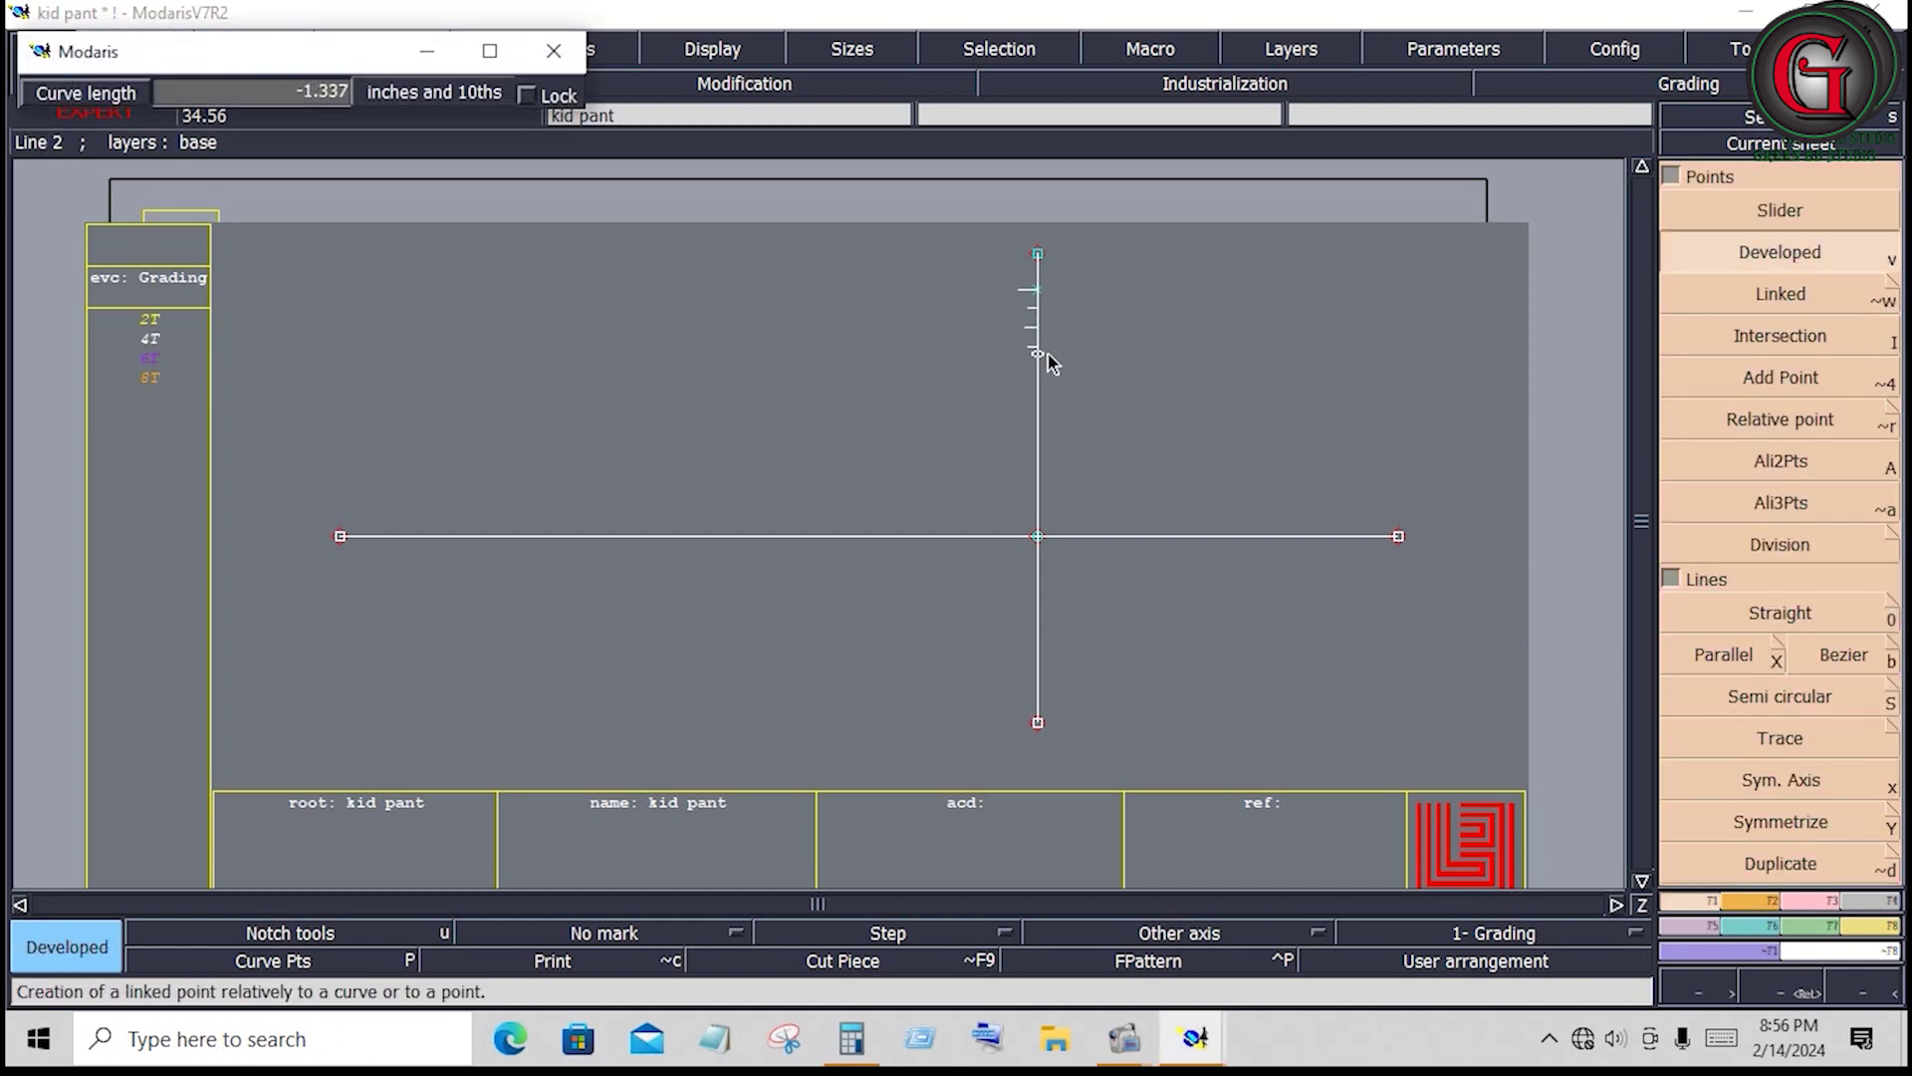
{"action": "type", "text": "-."}
{"action": "type", "text": "7"}
{"action": "key", "text": "Return"}
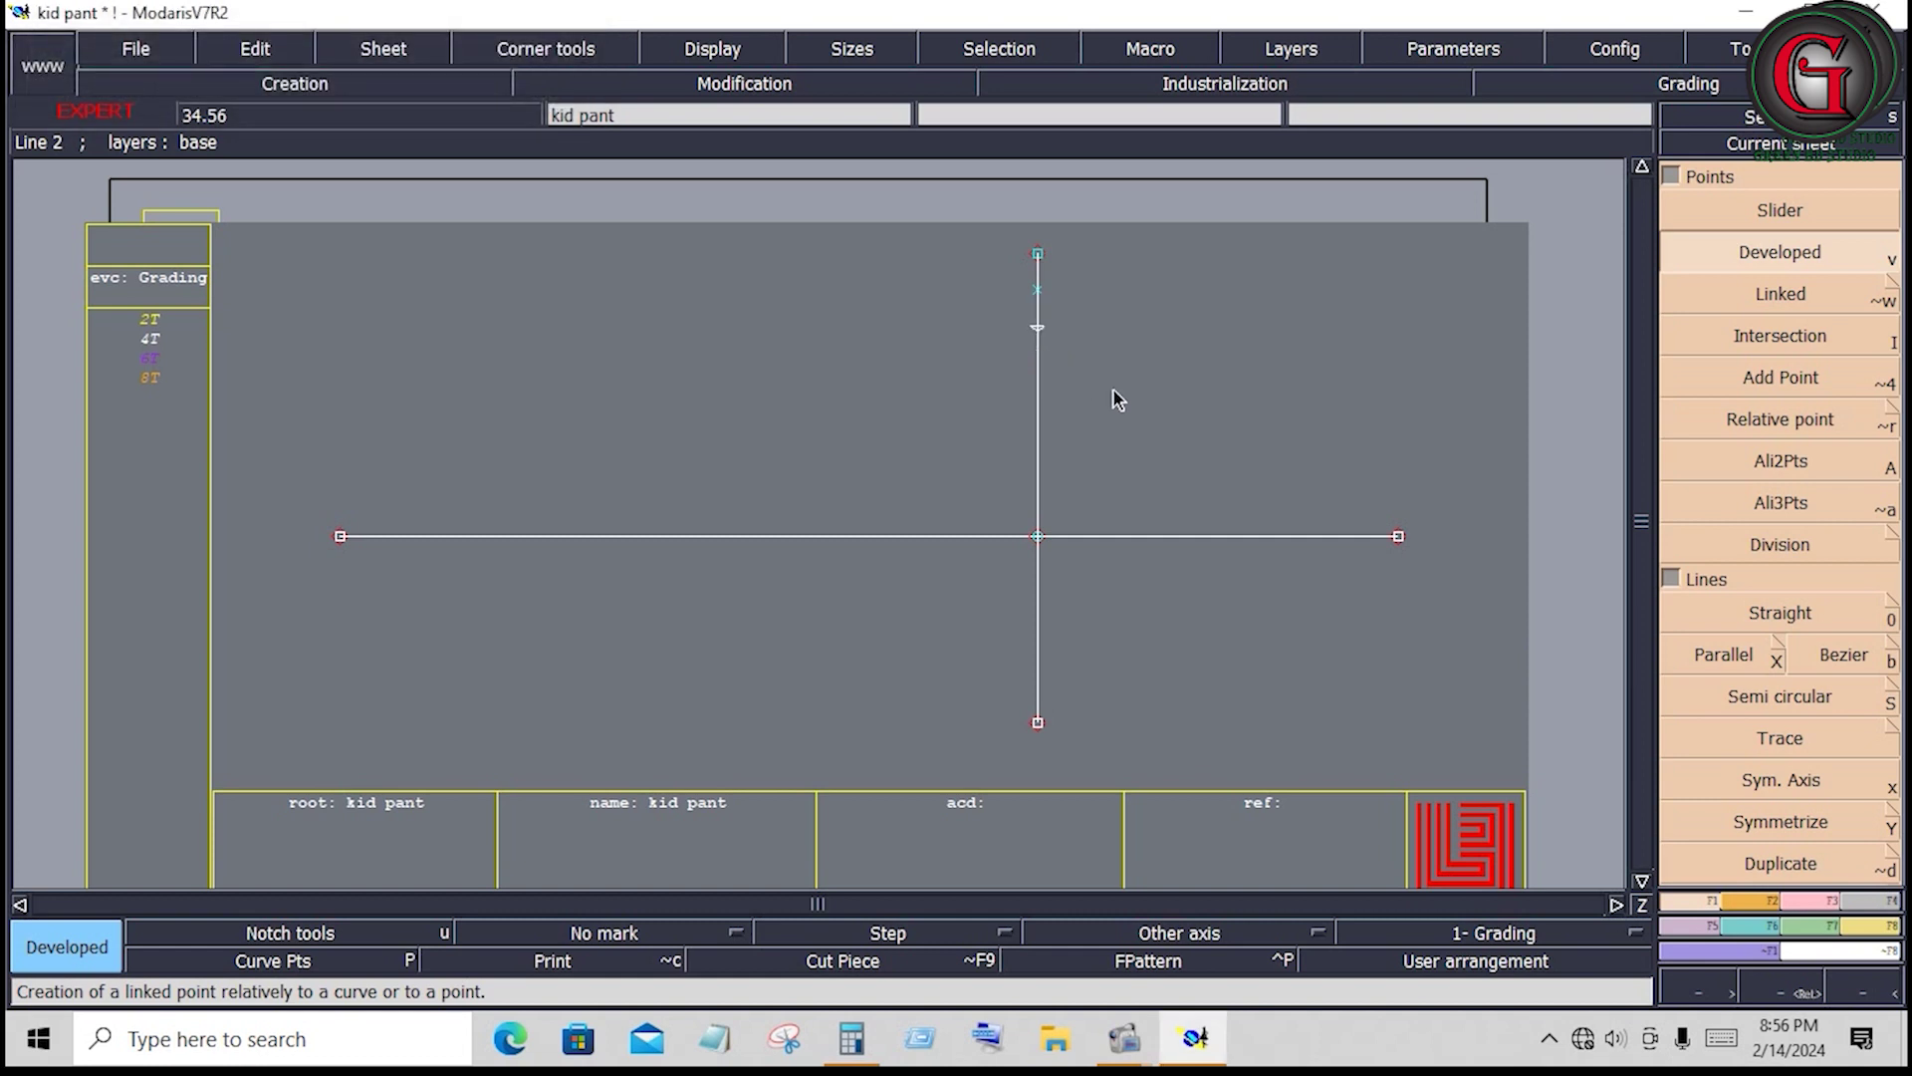
Insert the new point into the upper vertical line
{"action": "left_click", "coordinate": [744, 84]}
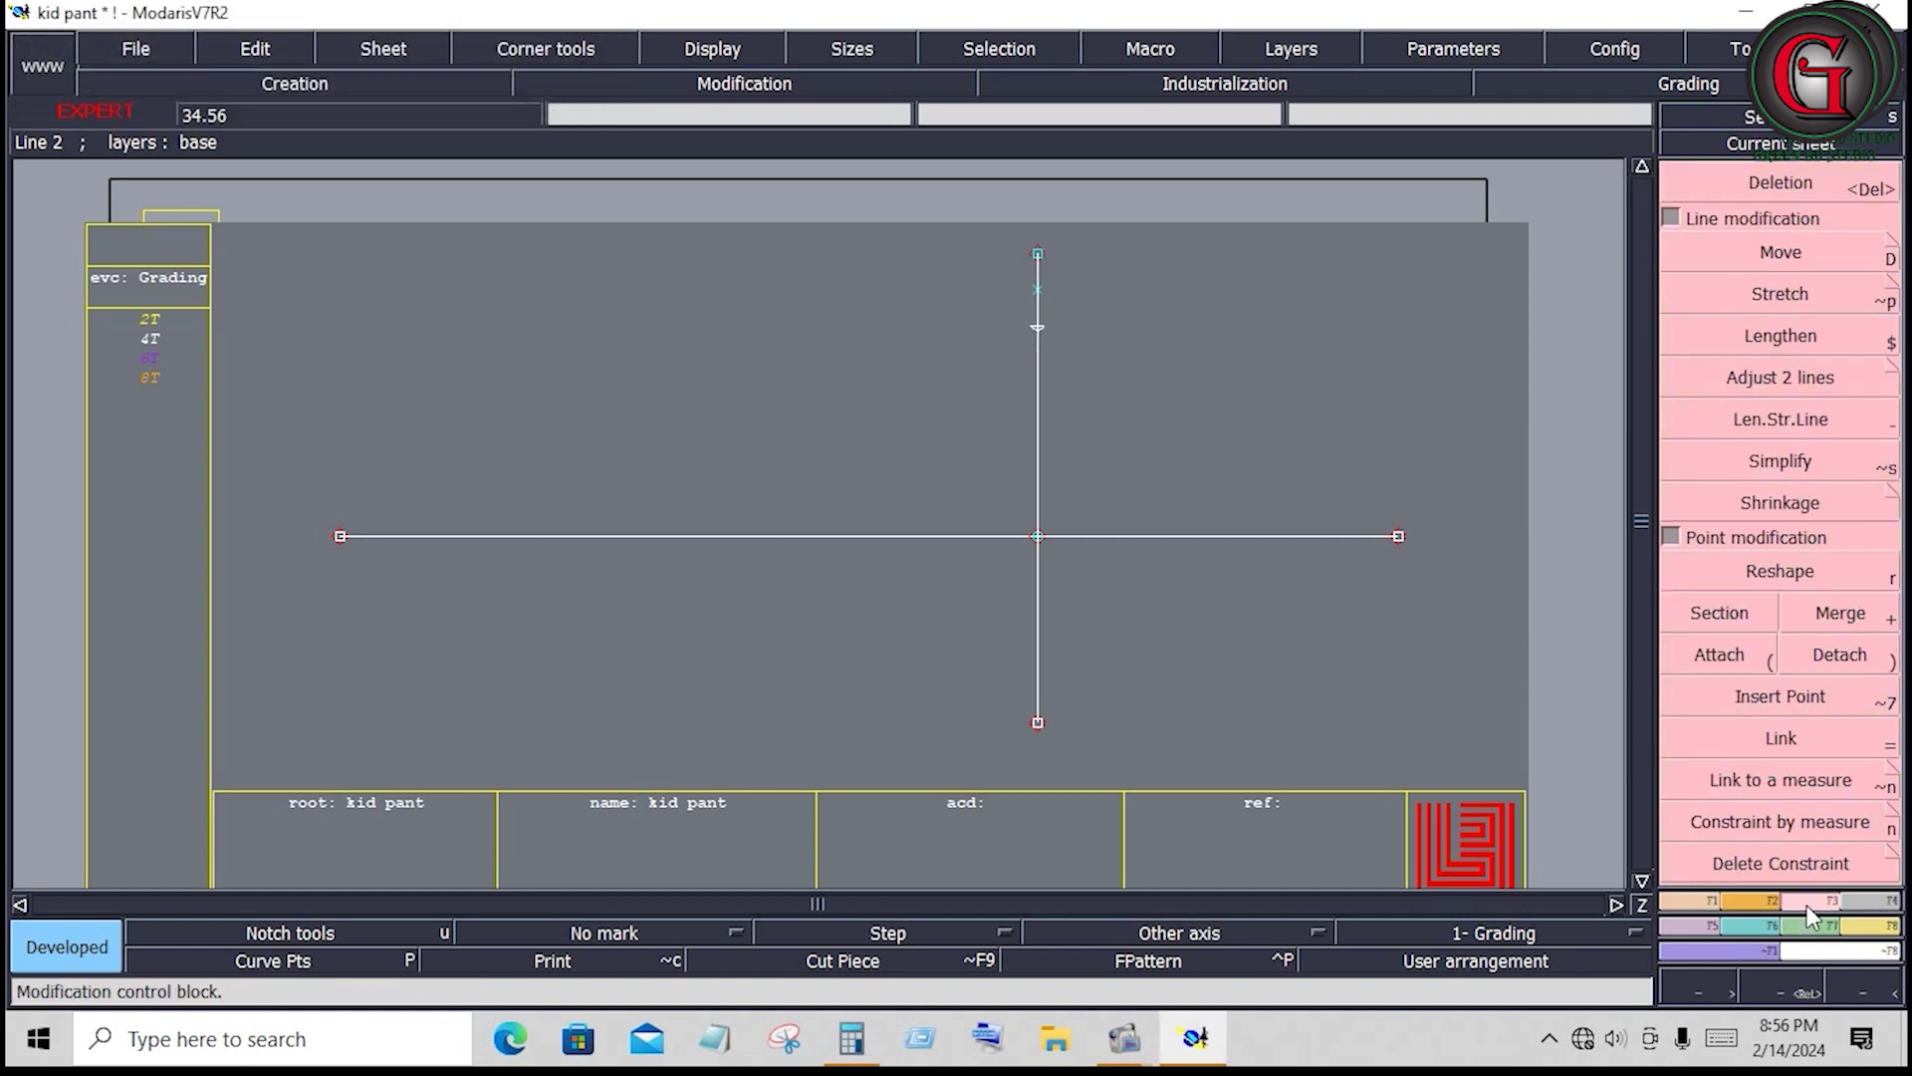
{"action": "left_click", "coordinate": [1783, 700]}
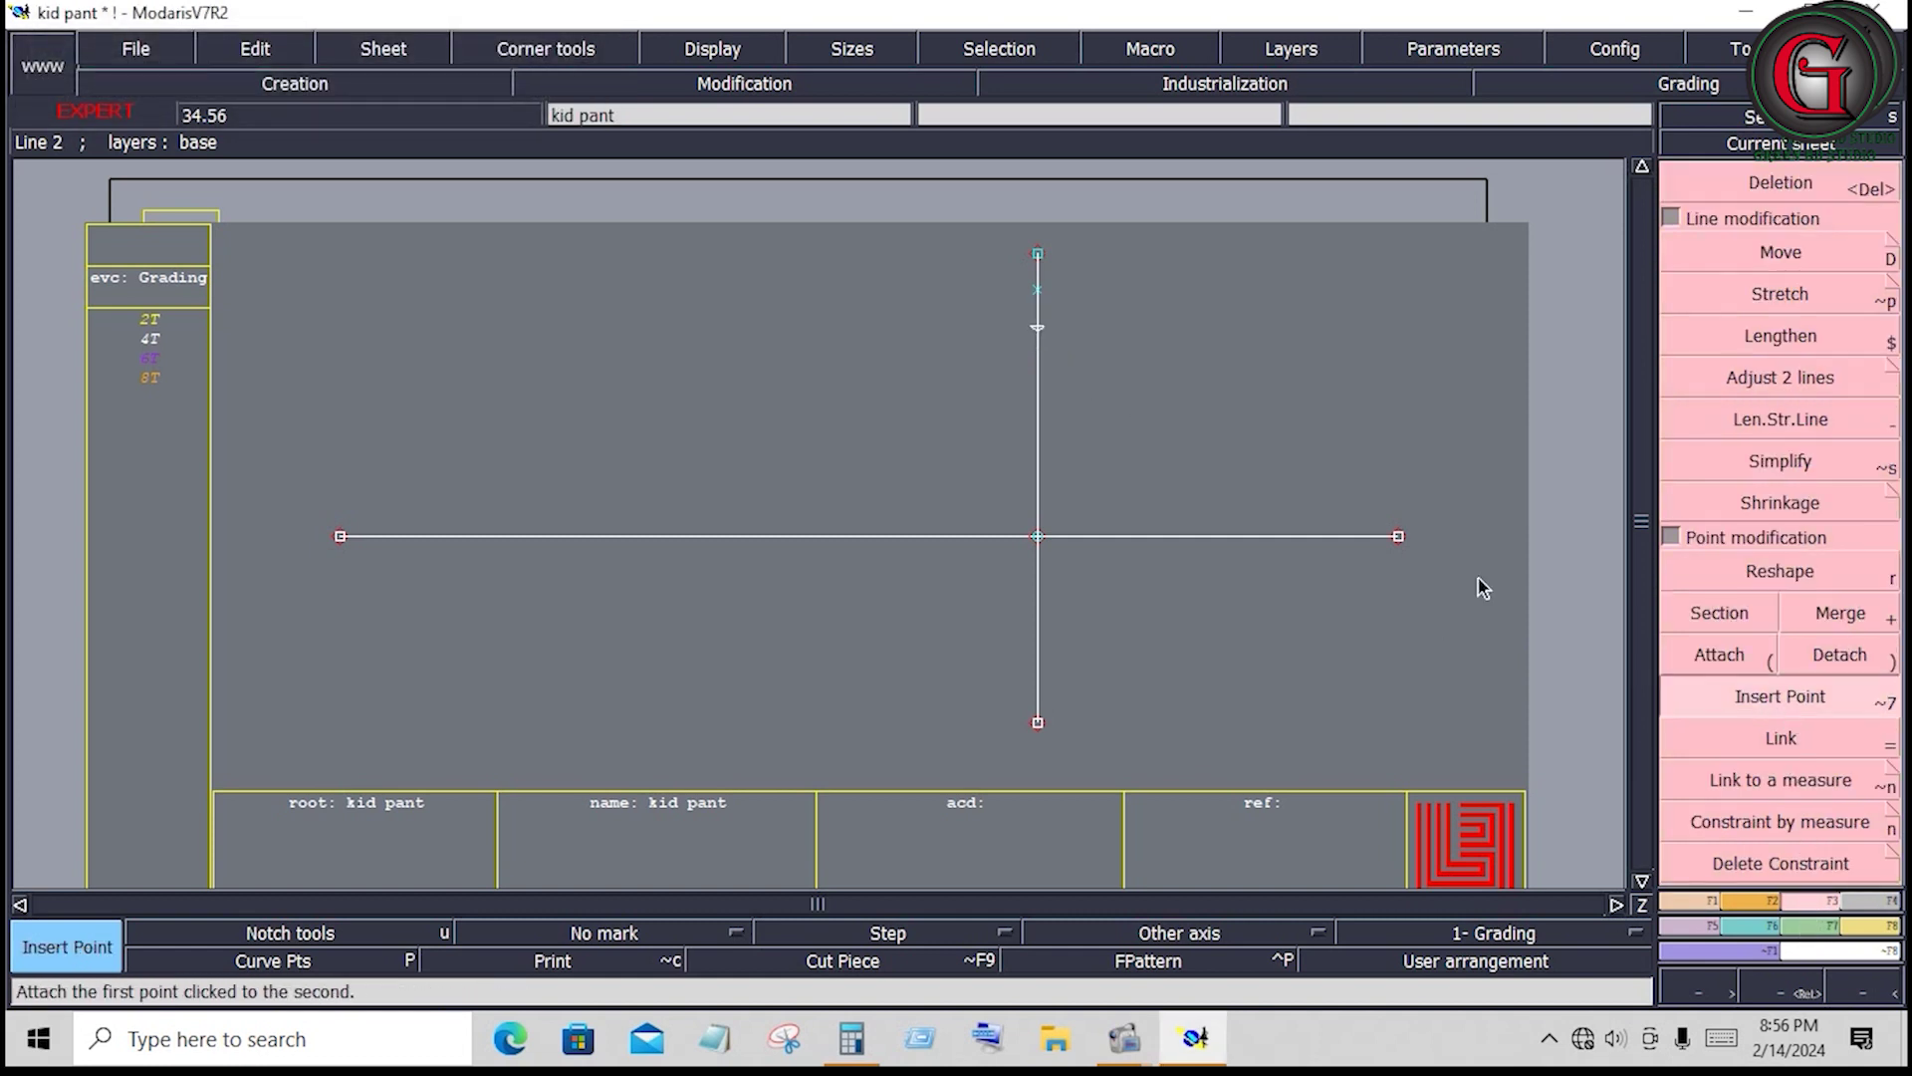
{"action": "left_click", "coordinate": [1006, 303]}
{"action": "left_click", "coordinate": [1018, 231]}
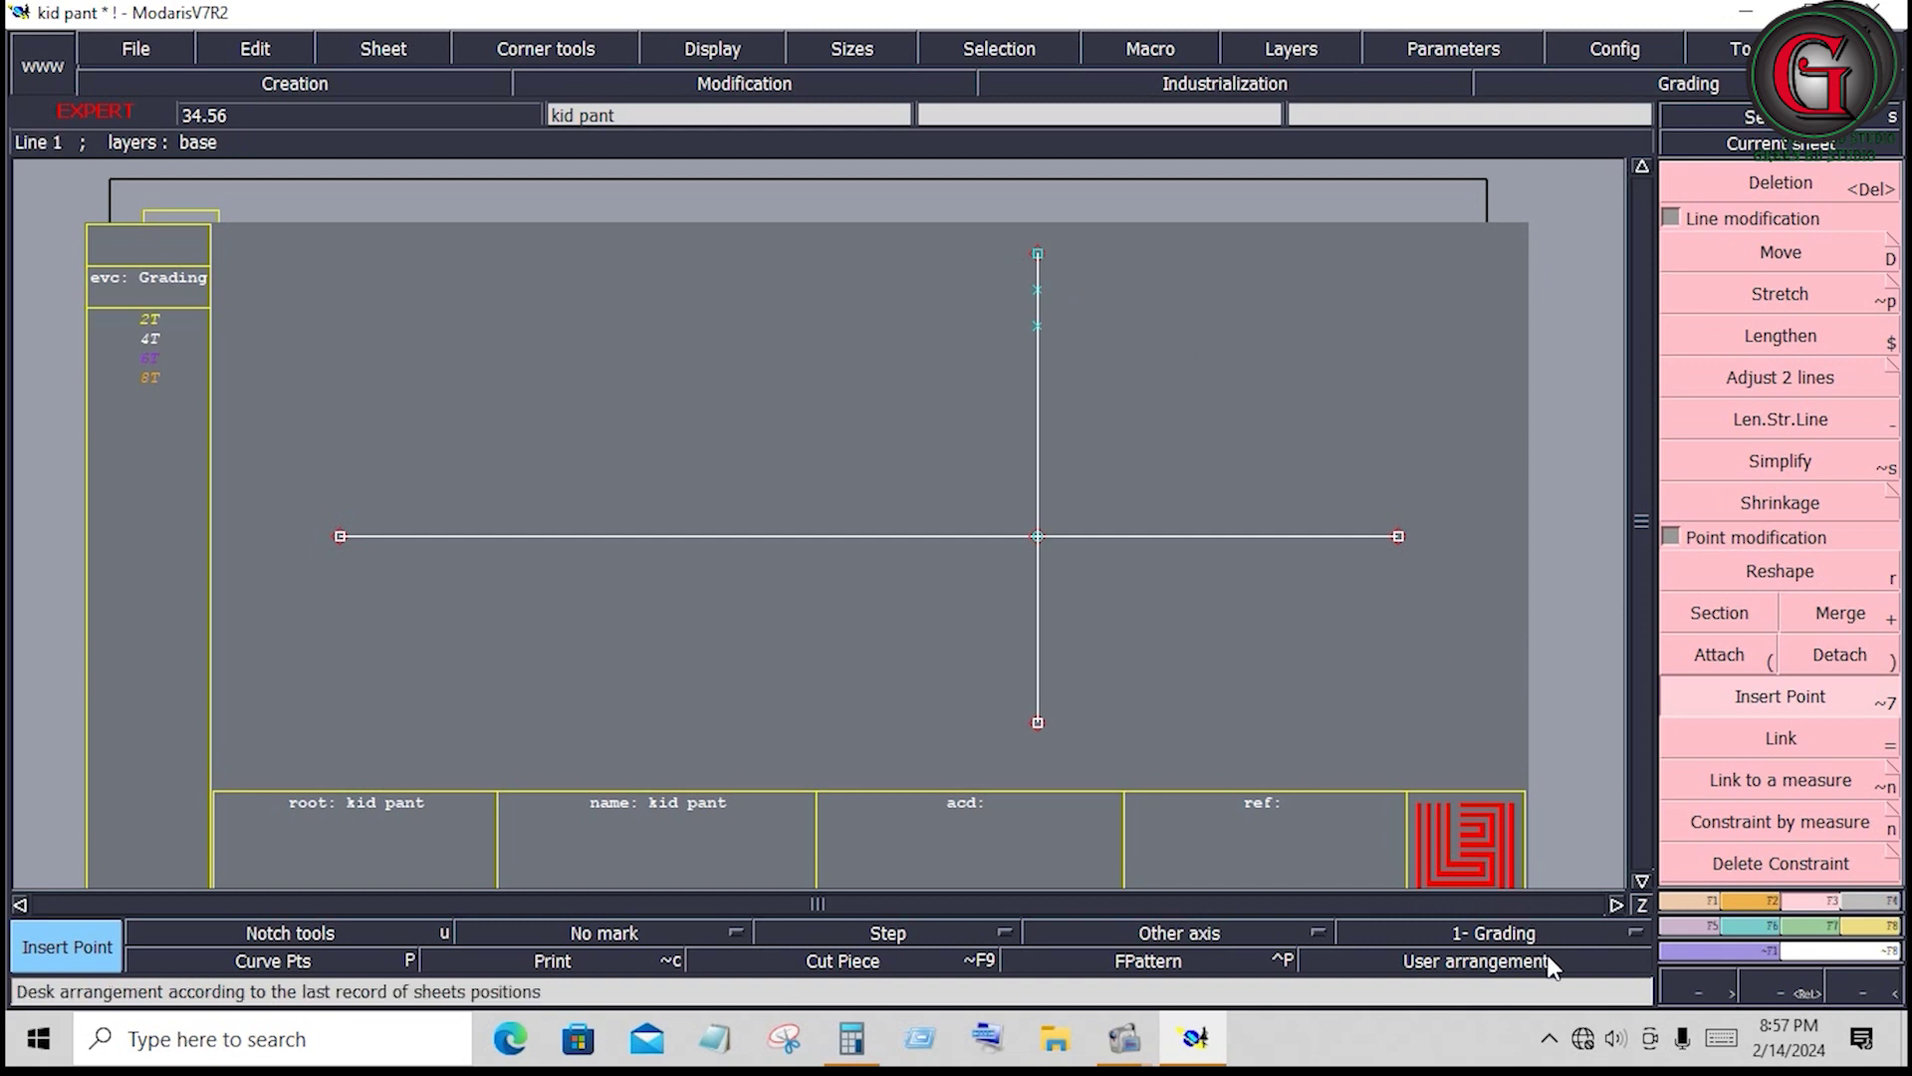
{"action": "left_click", "coordinate": [1701, 905]}
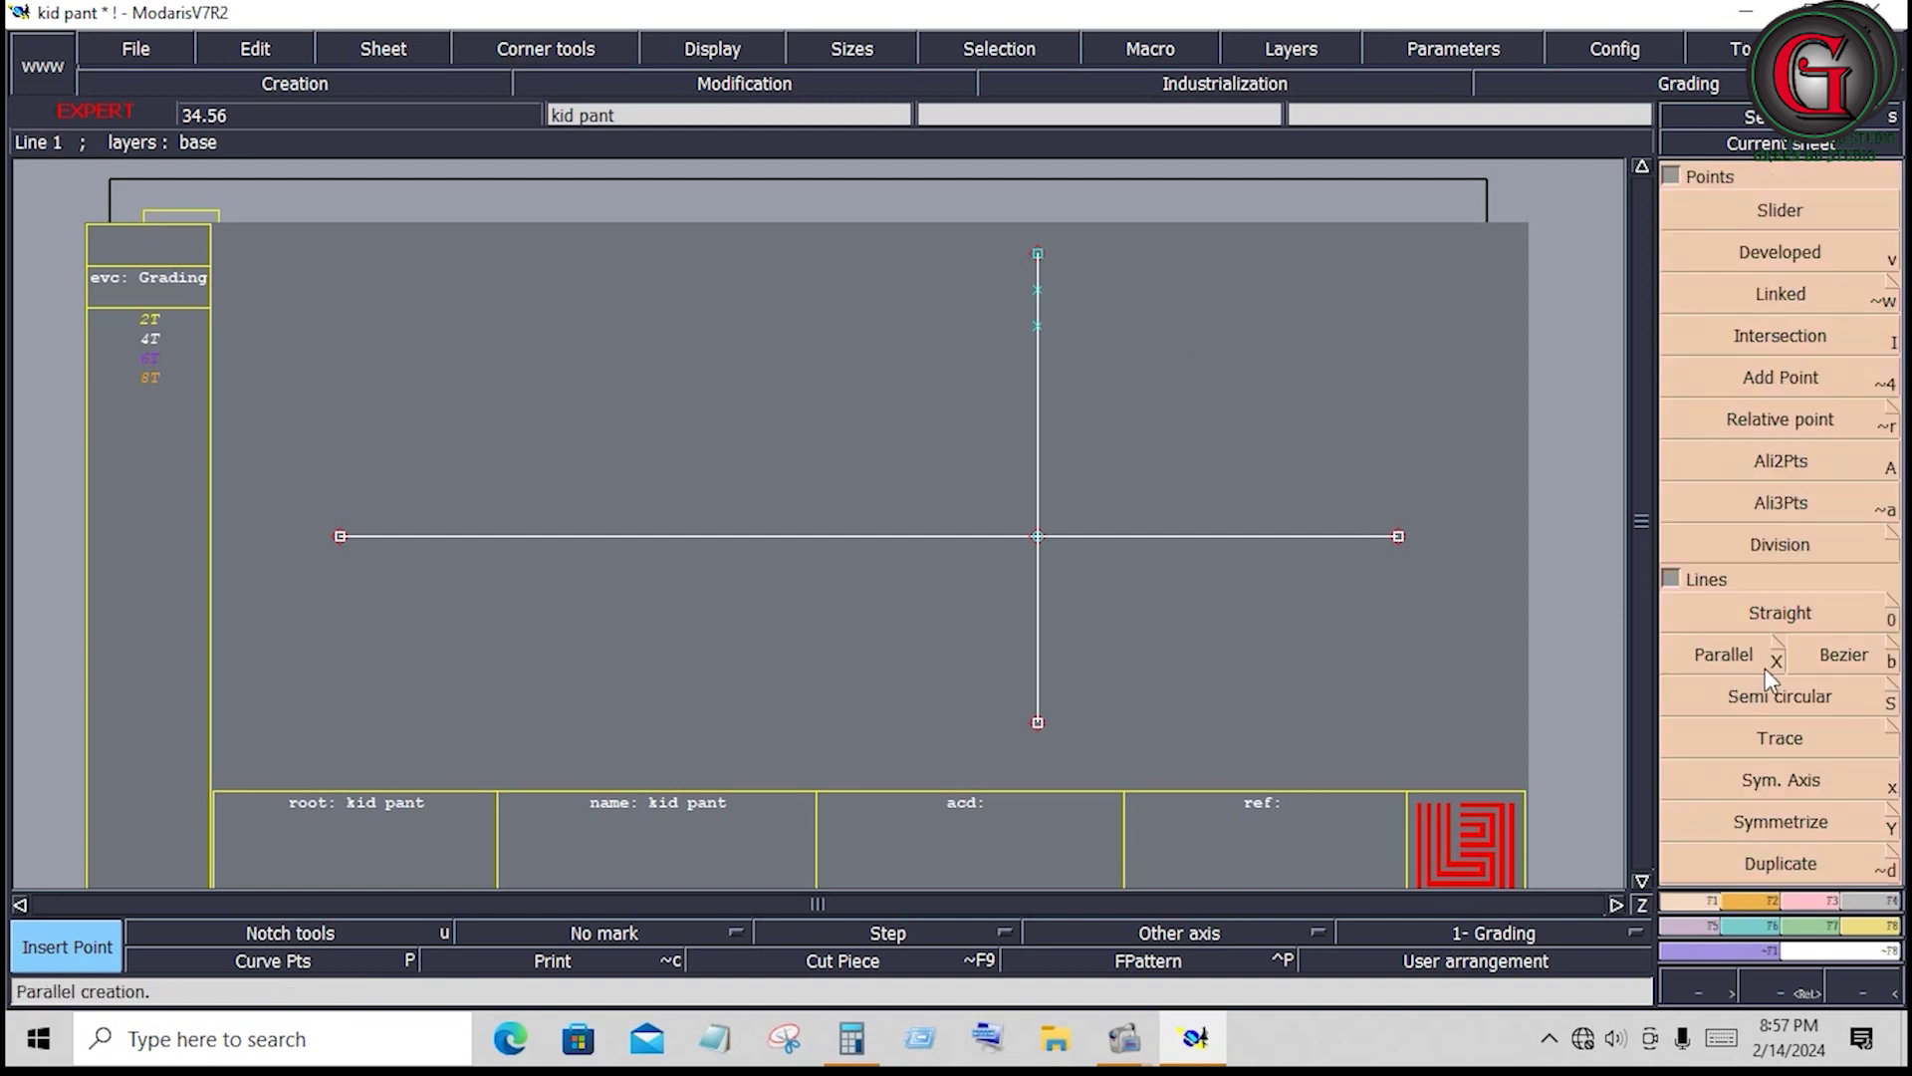
{"action": "left_click", "coordinate": [1847, 666]}
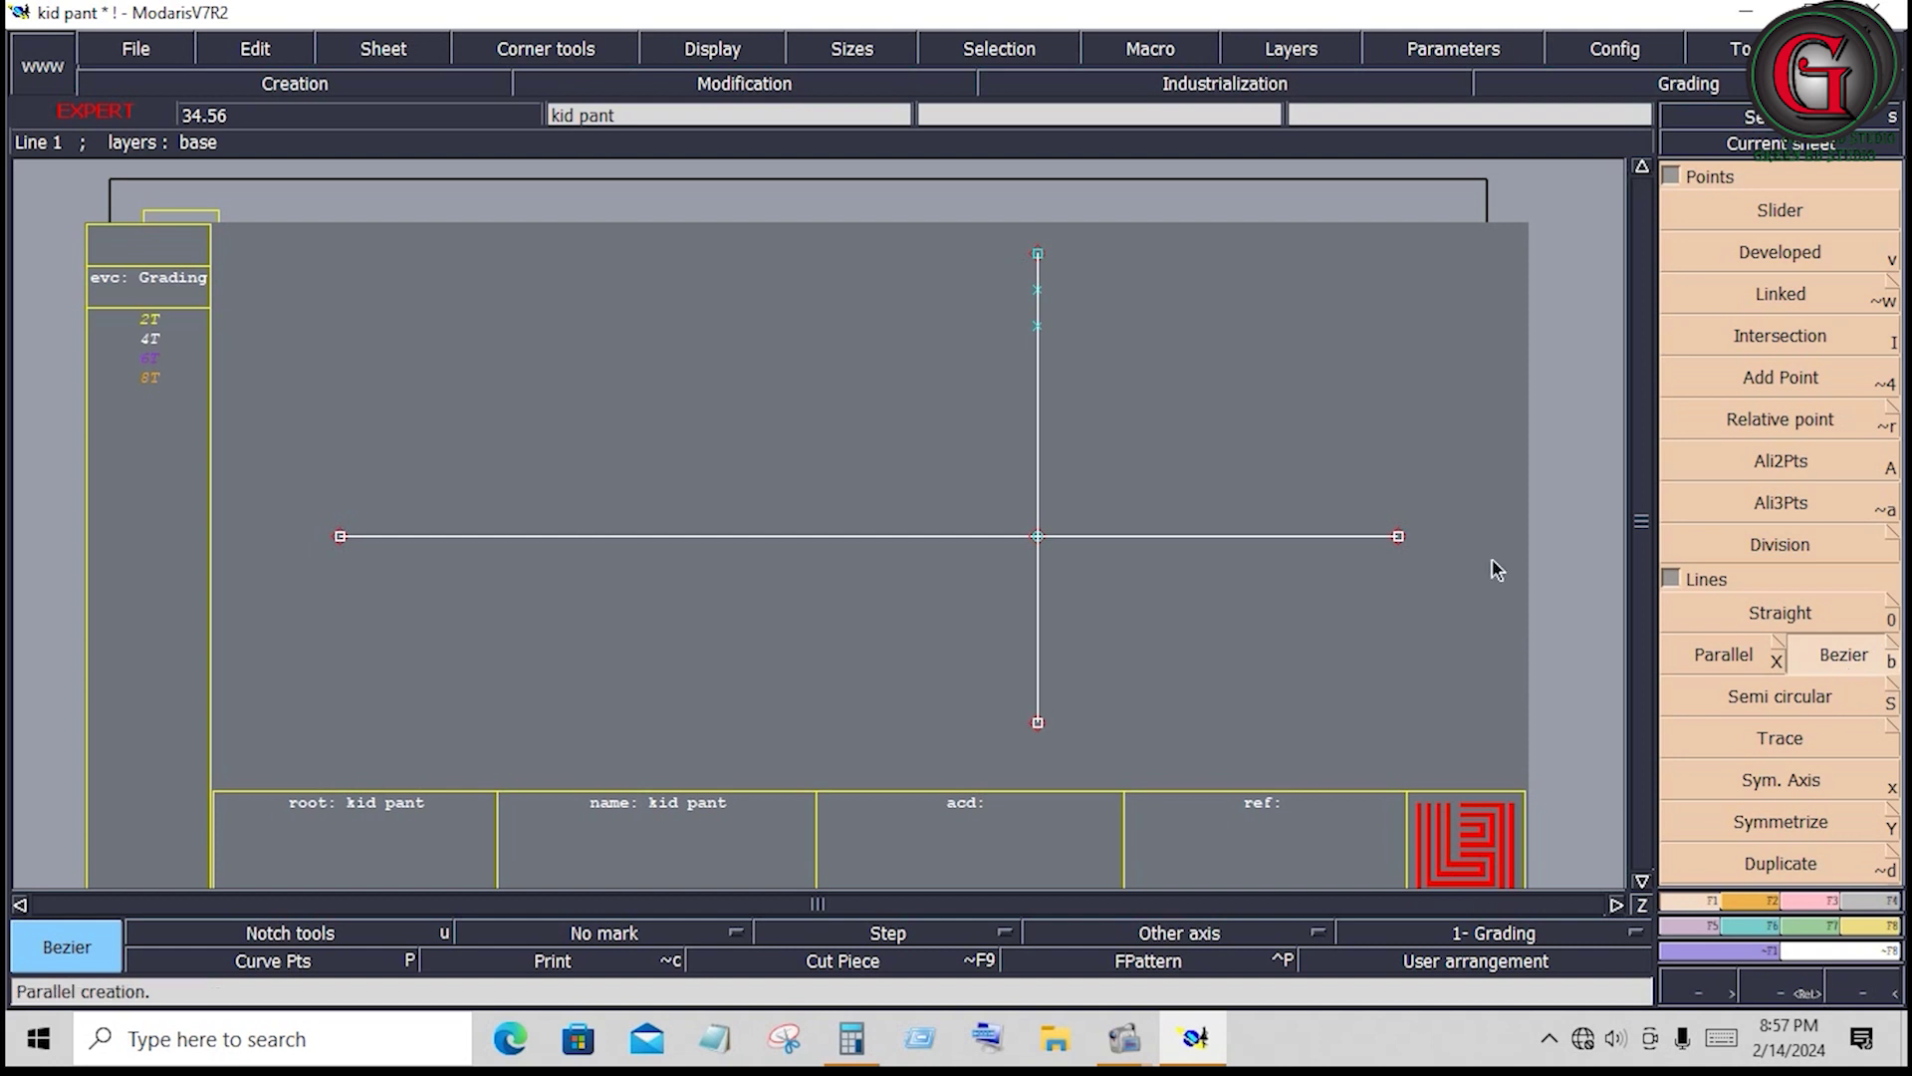
{"action": "left_click", "coordinate": [1038, 326]}
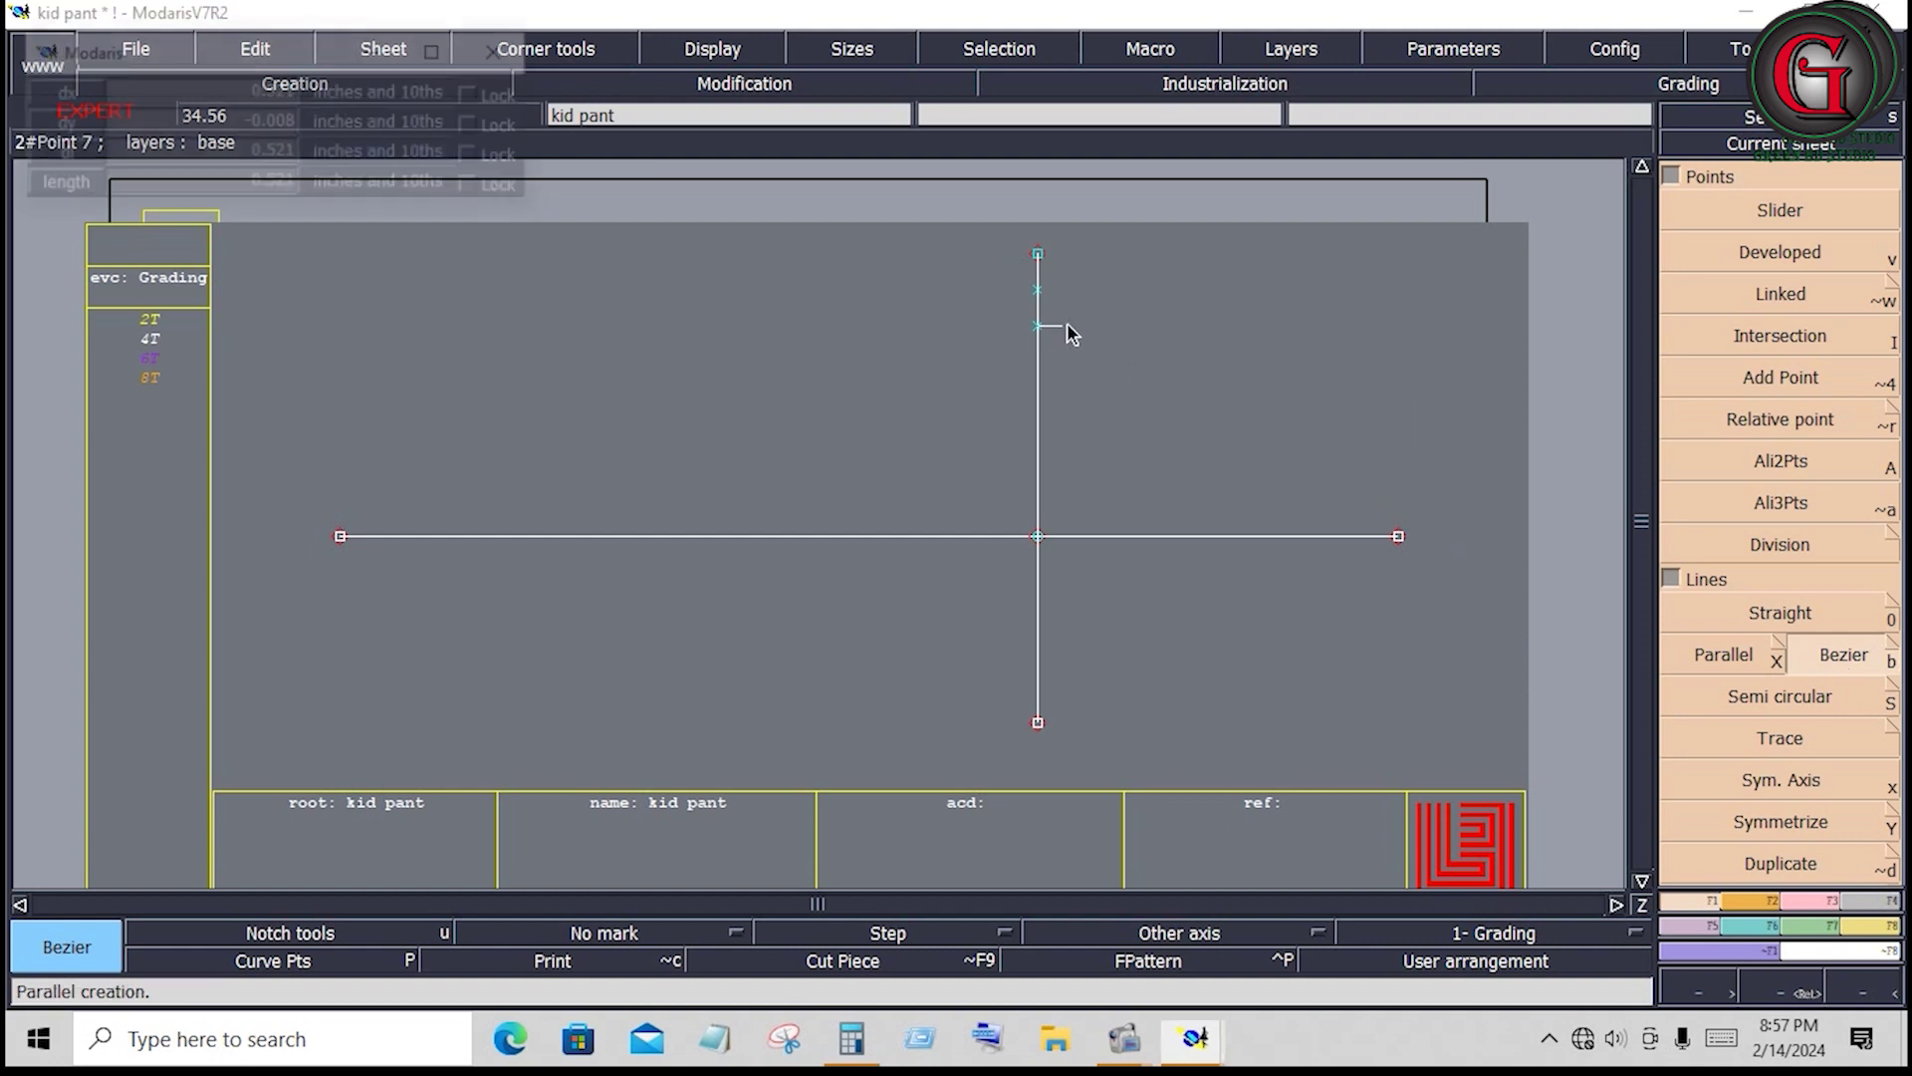
{"action": "left_click", "coordinate": [1430, 326]}
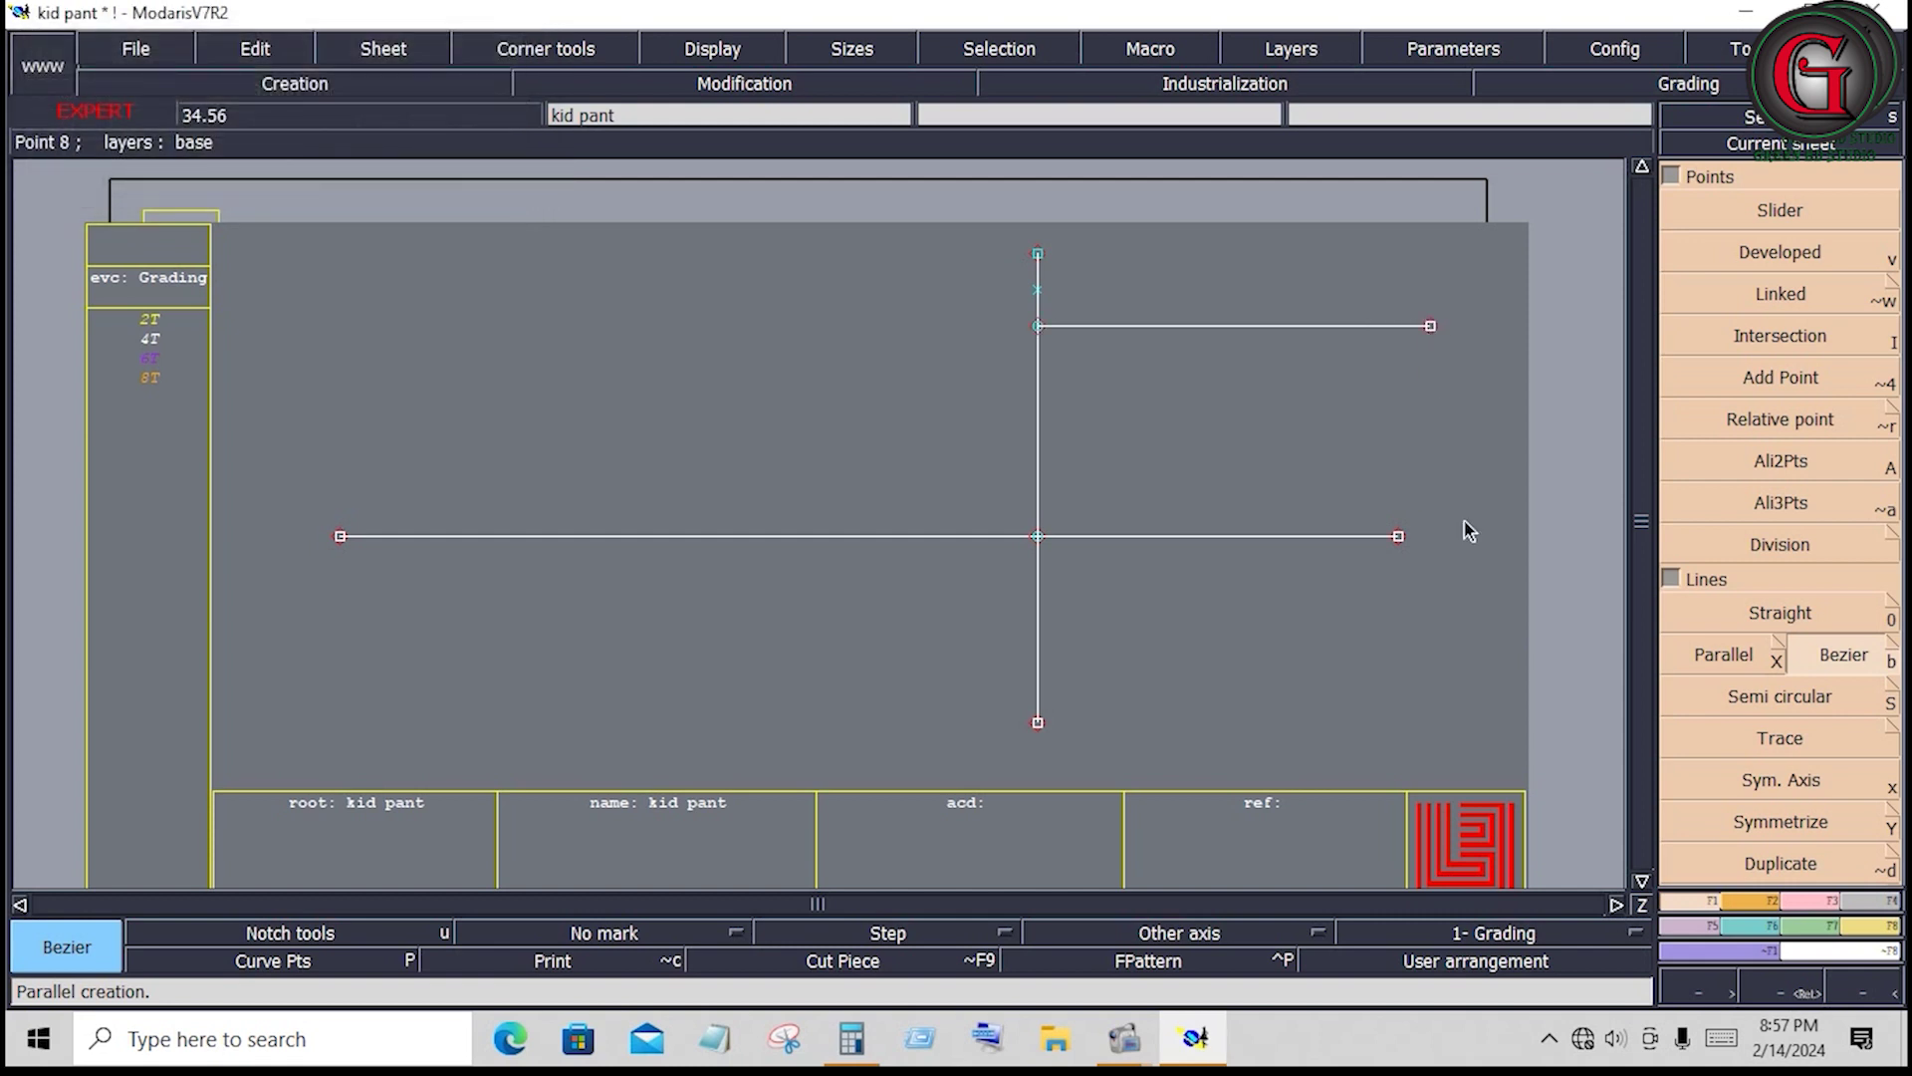
{"action": "key", "text": "ctrl+z"}
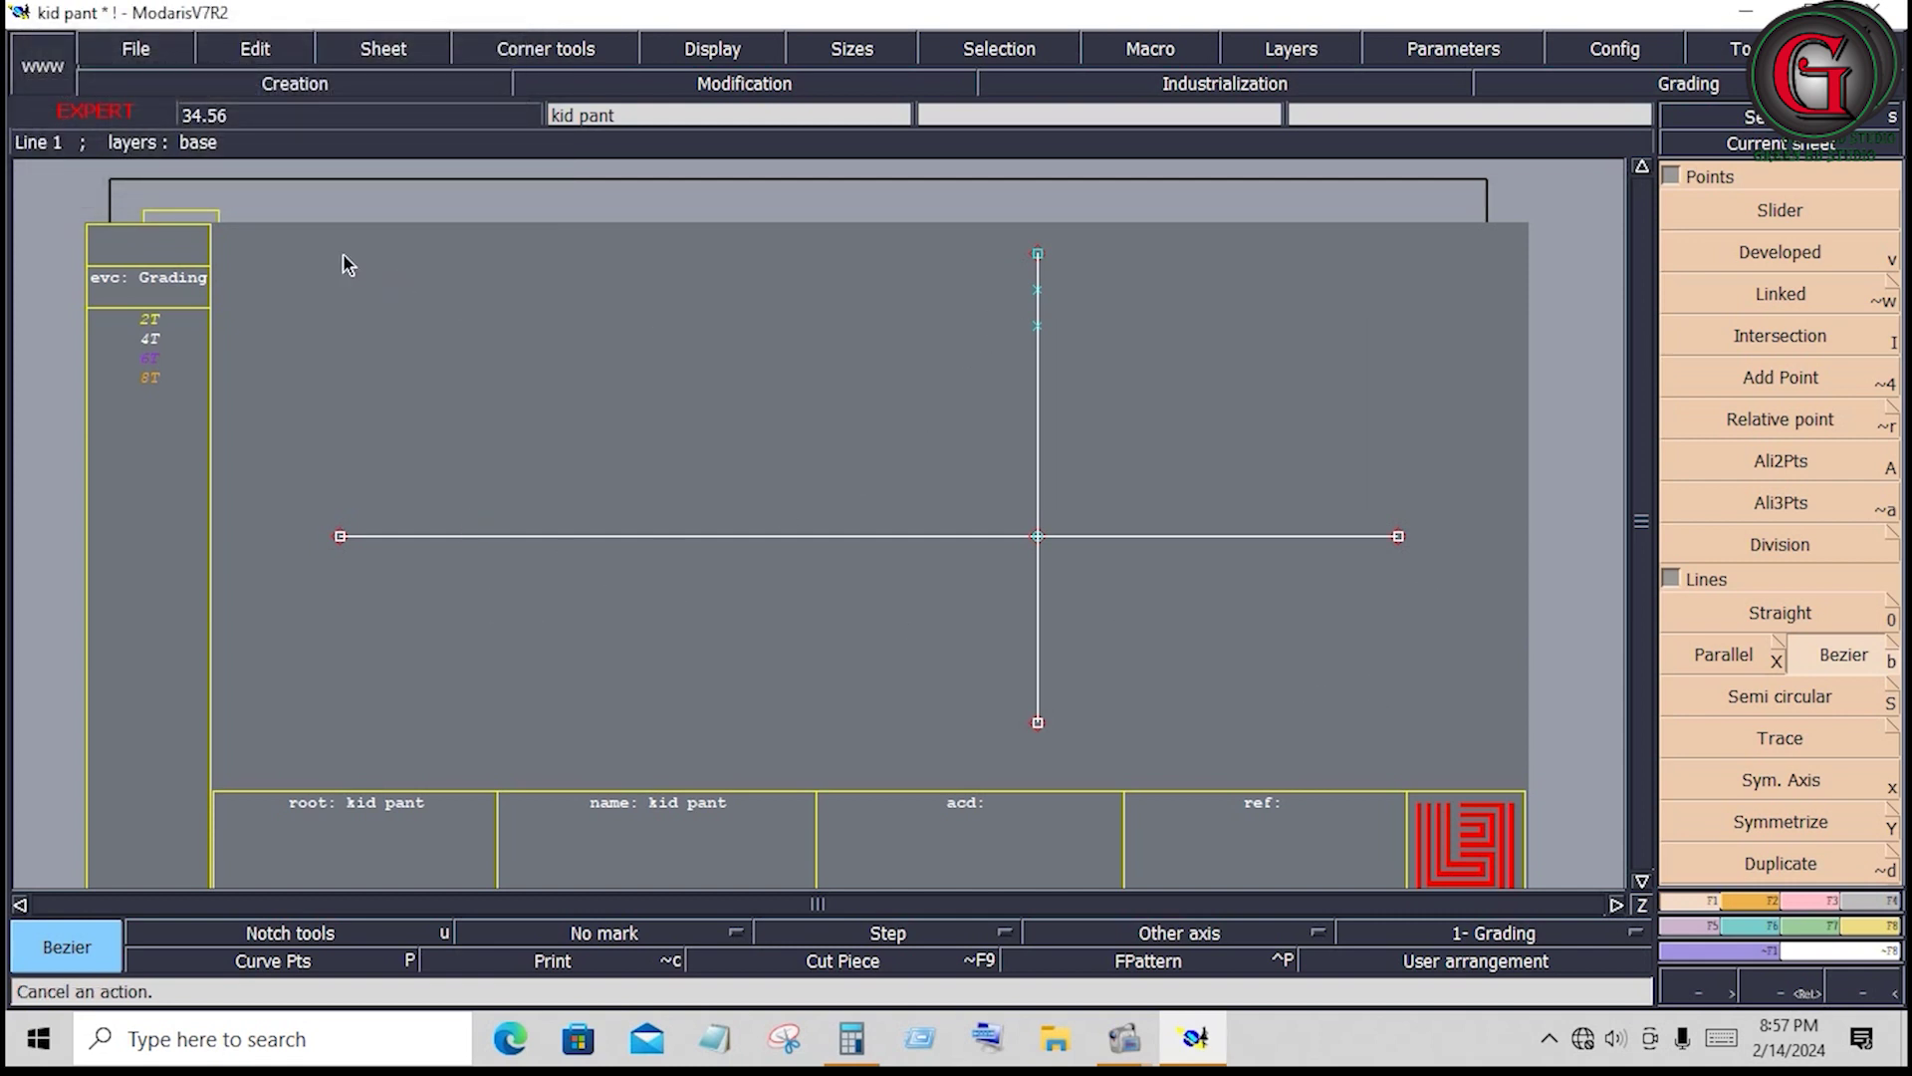
{"action": "left_click_drag", "start_coordinate": [275, 233], "coordinate": [1088, 757]}
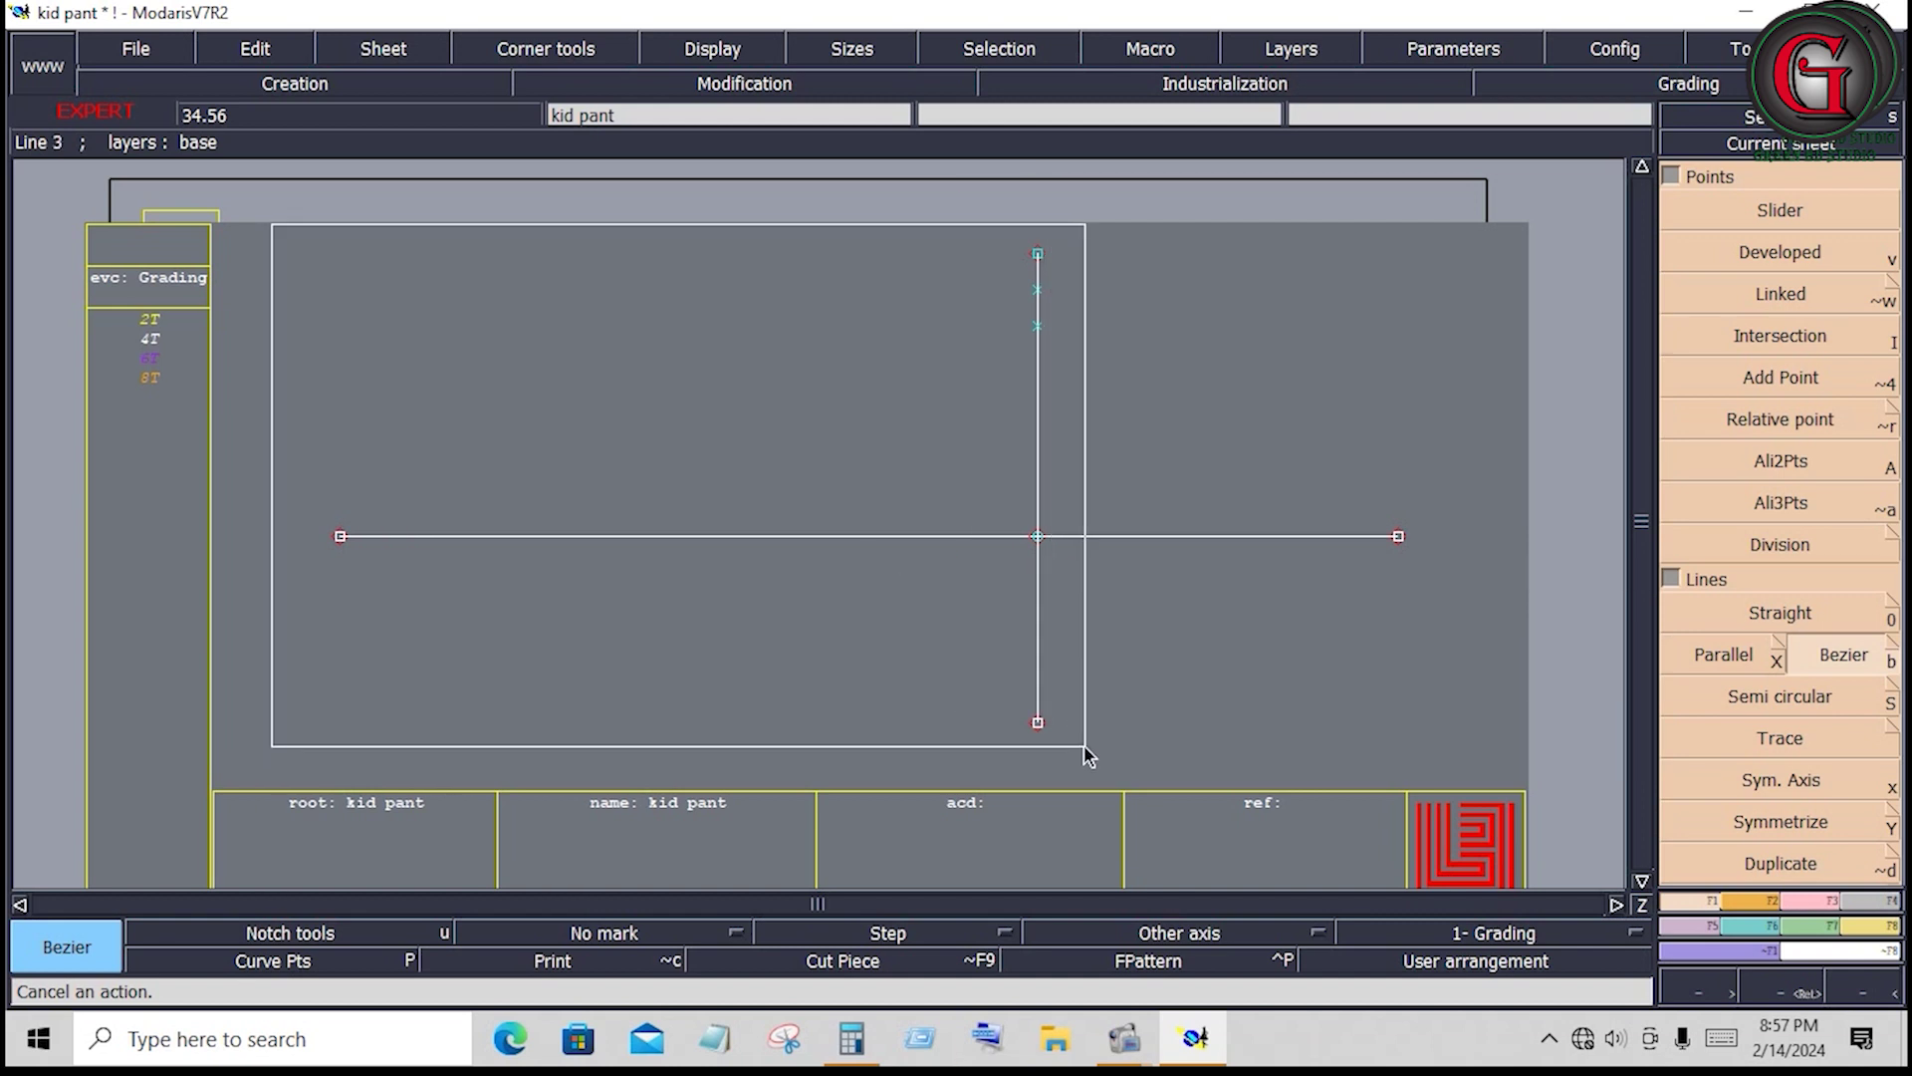
{"action": "left_click", "coordinate": [1209, 757]}
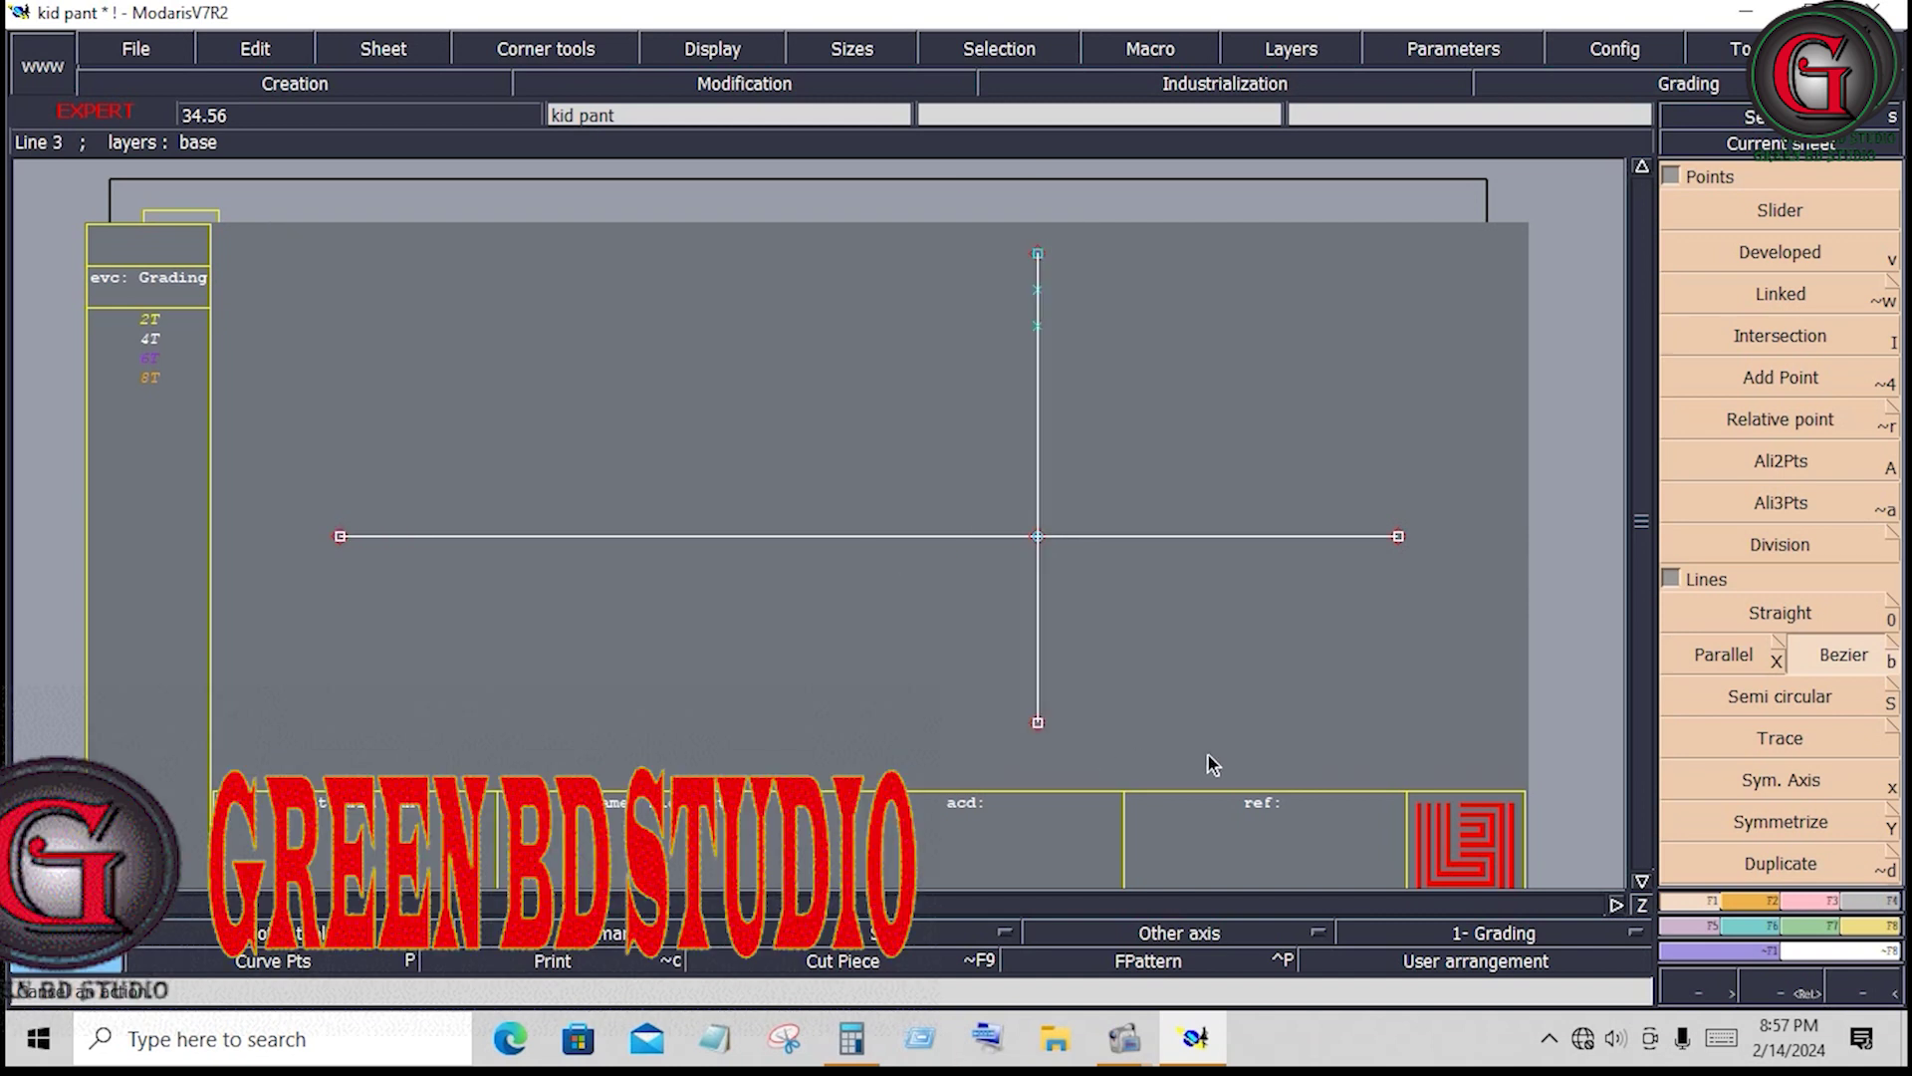
{"action": "key", "text": "shift+x"}
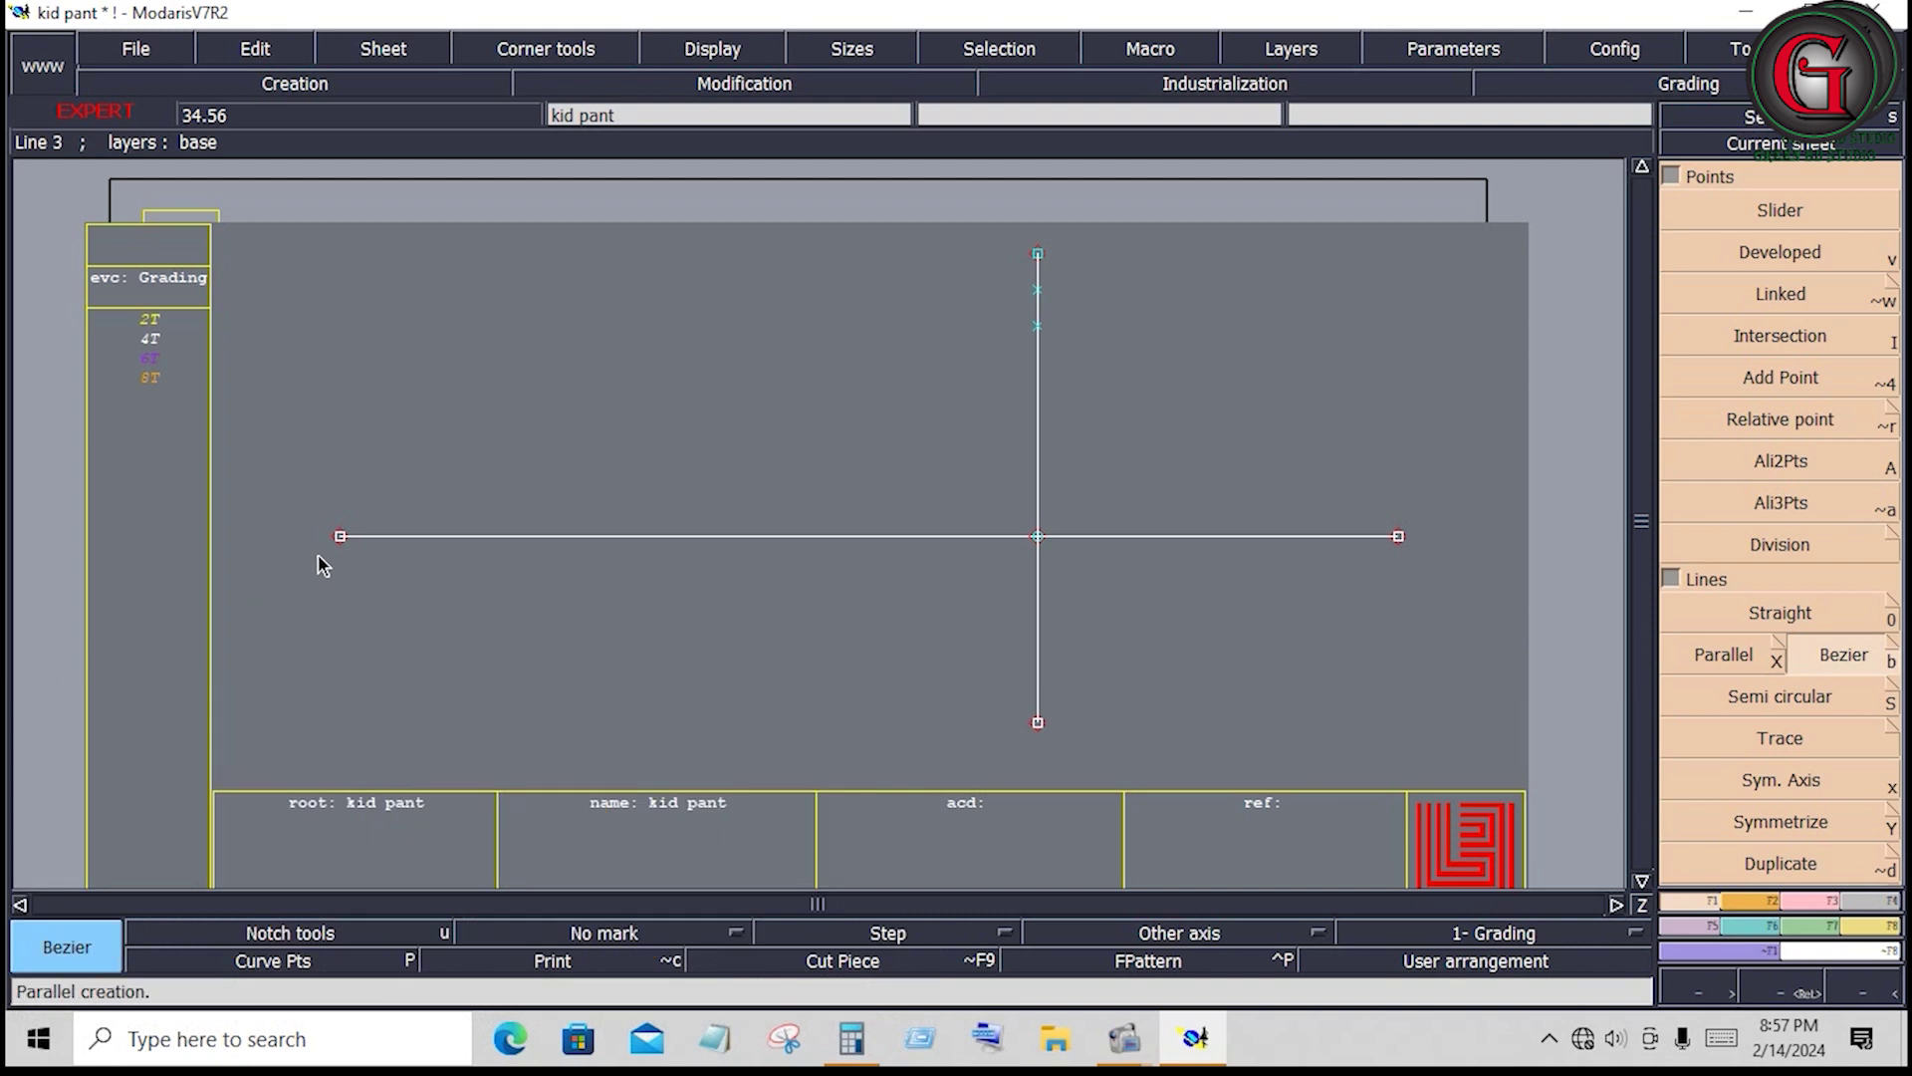
From the base line's left endpoint, draw 2-inch lines straight up and straight down
{"action": "left_click", "coordinate": [341, 537]}
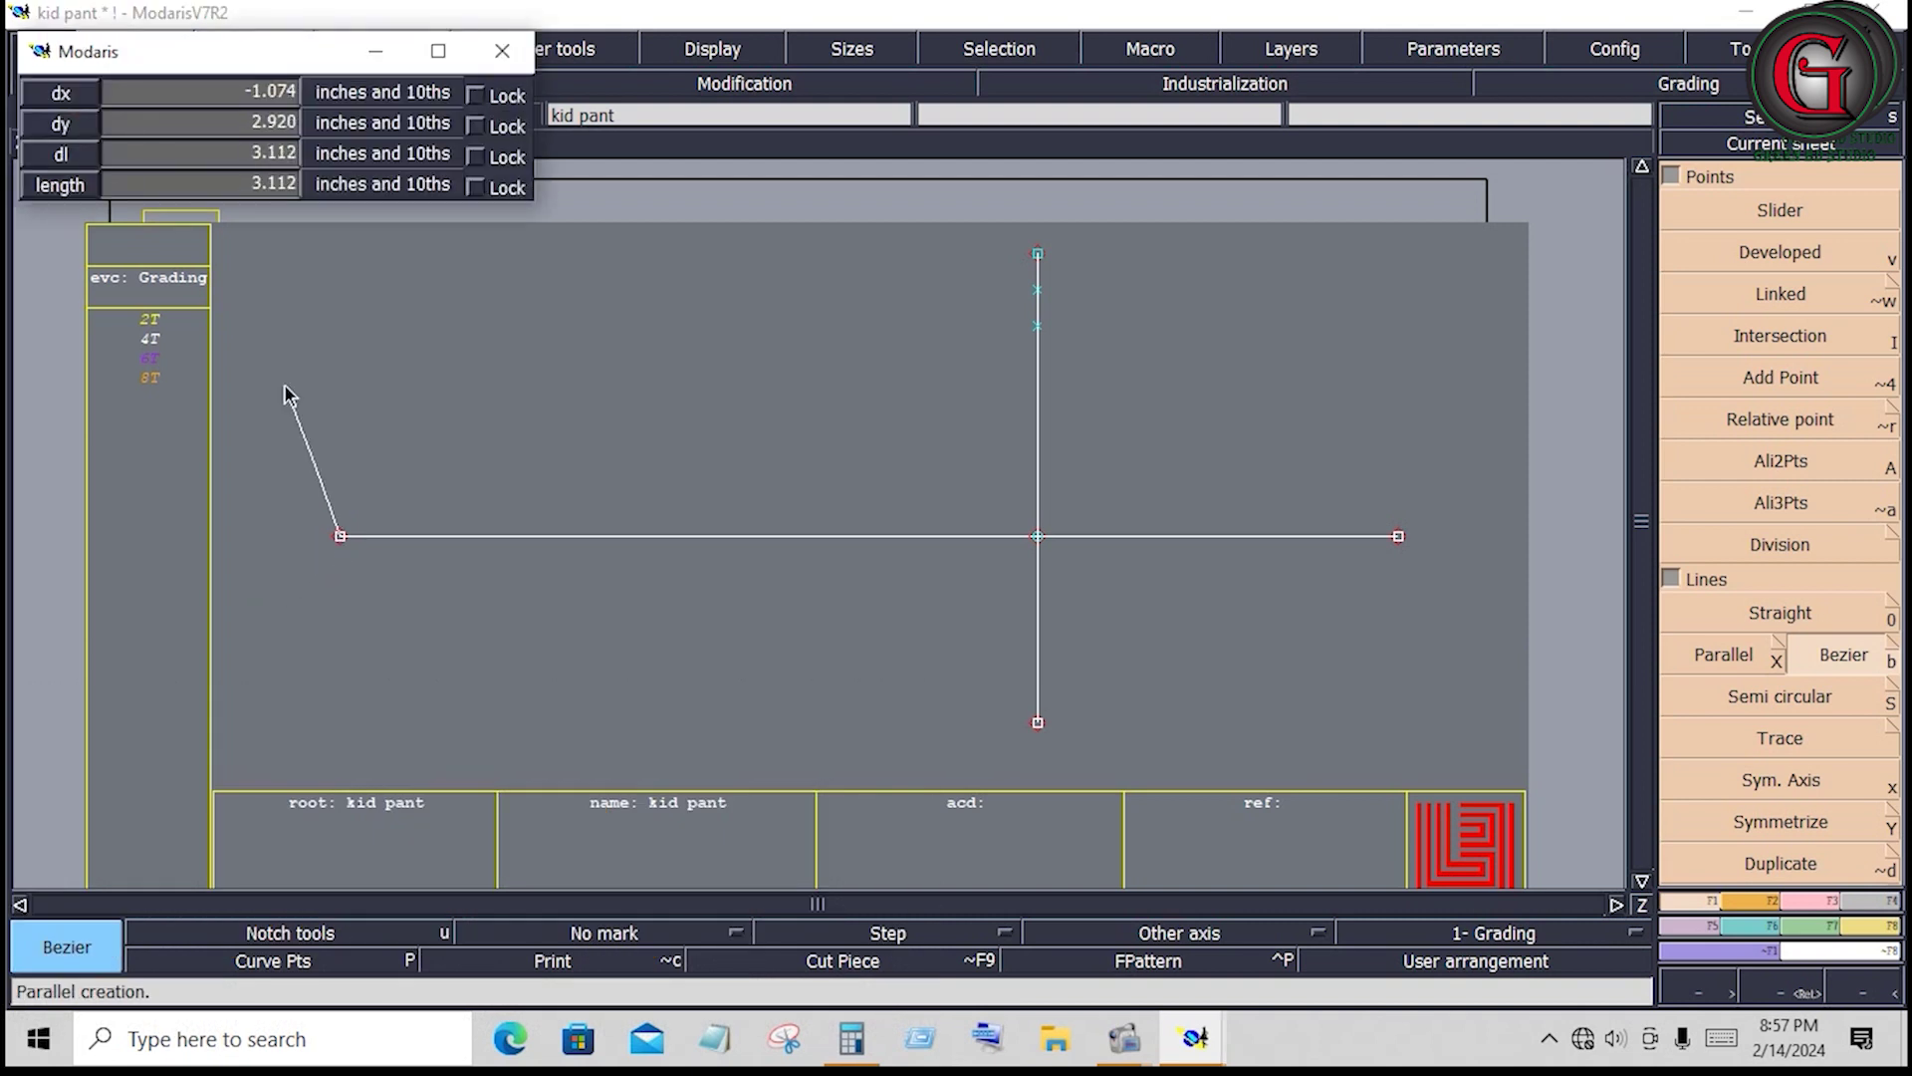
{"action": "left_click", "coordinate": [169, 157]}
{"action": "type", "text": "4.500"}
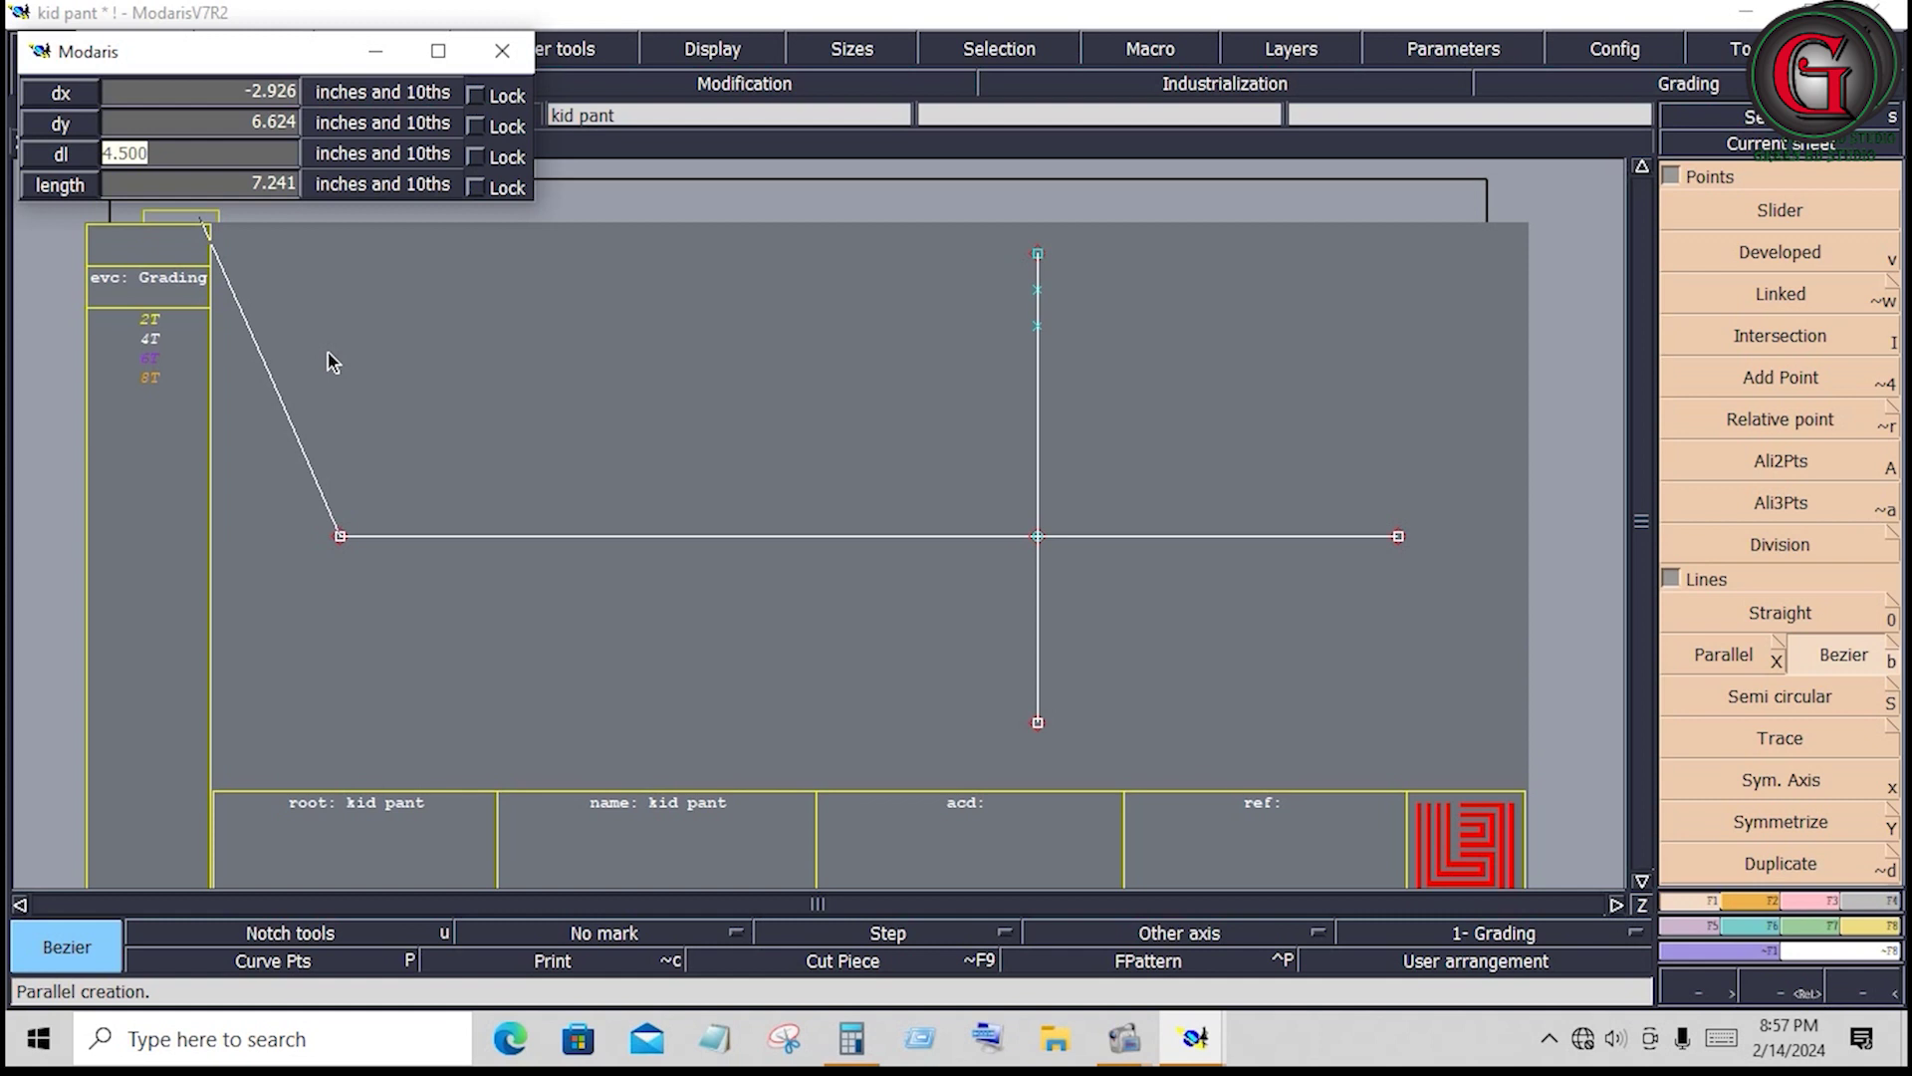
{"action": "type", "text": "2"}
{"action": "key", "text": "Return"}
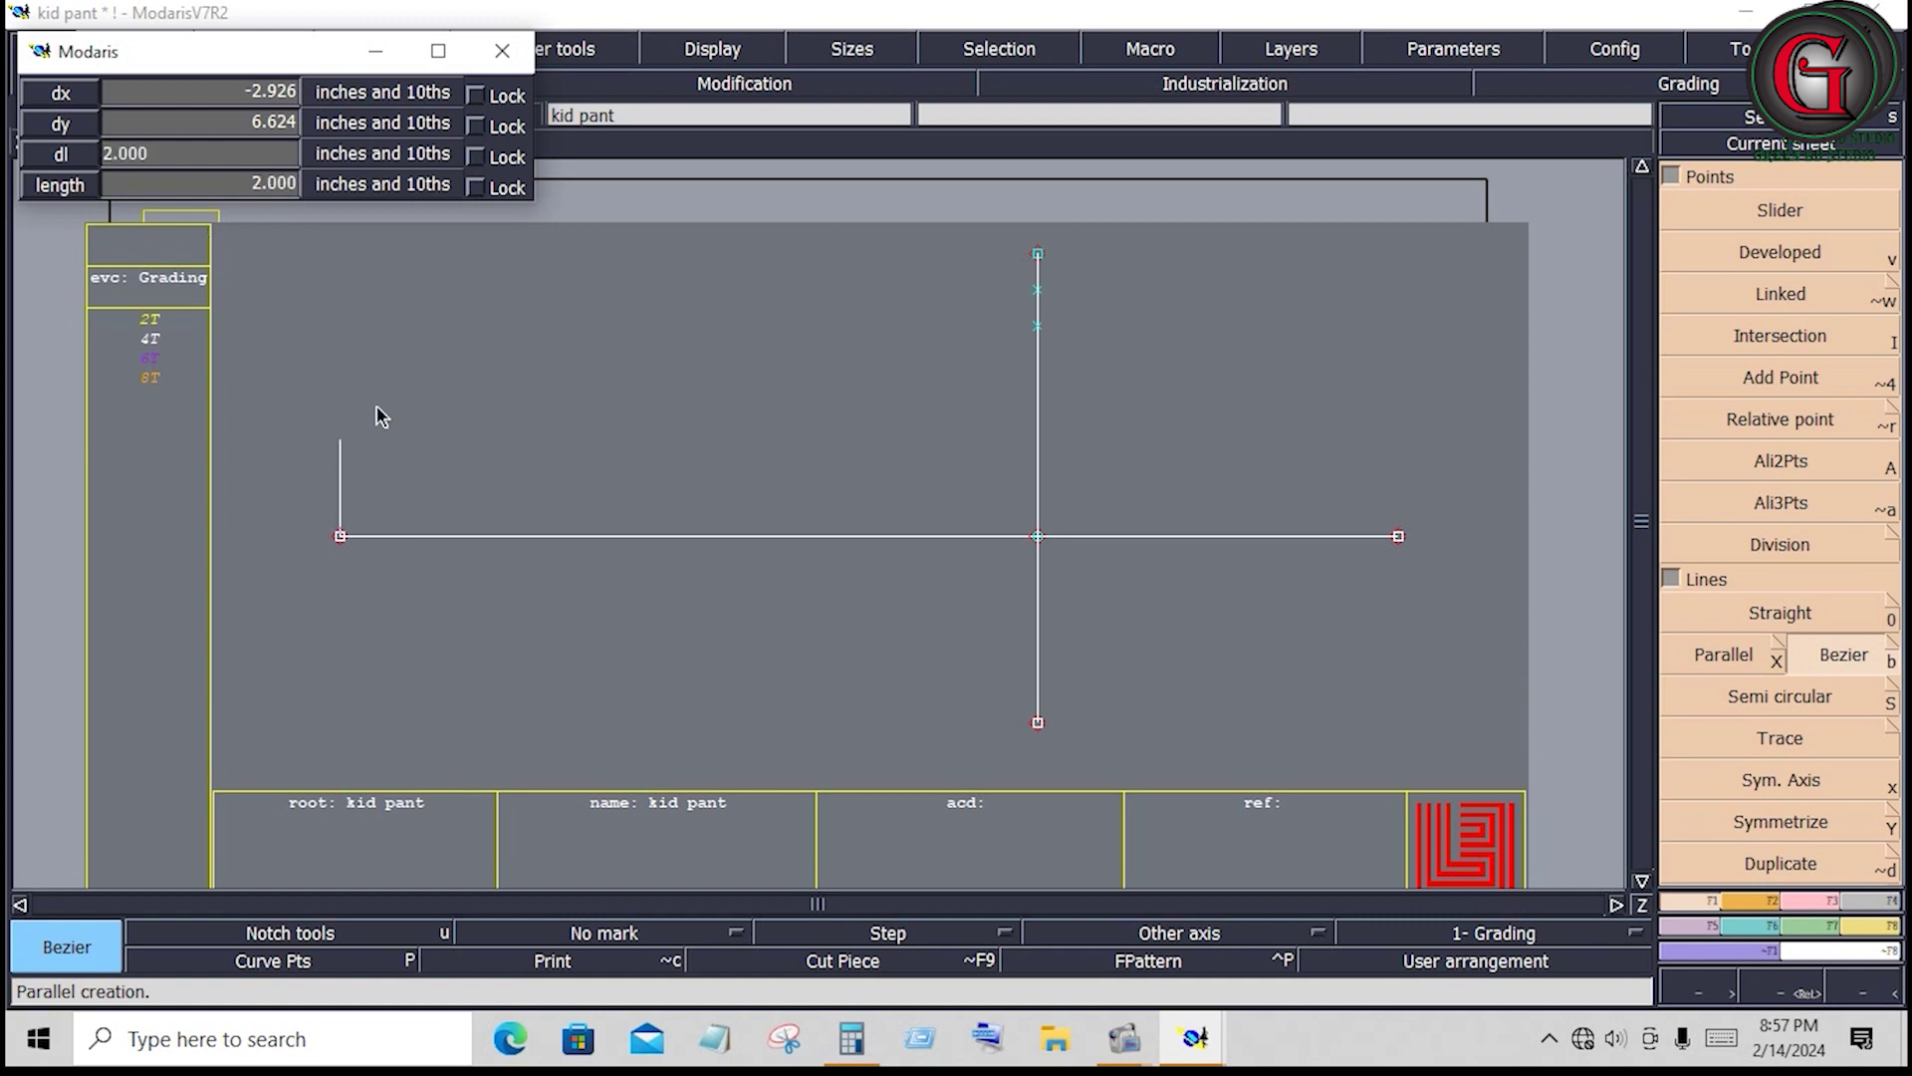
{"action": "left_click", "coordinate": [376, 404]}
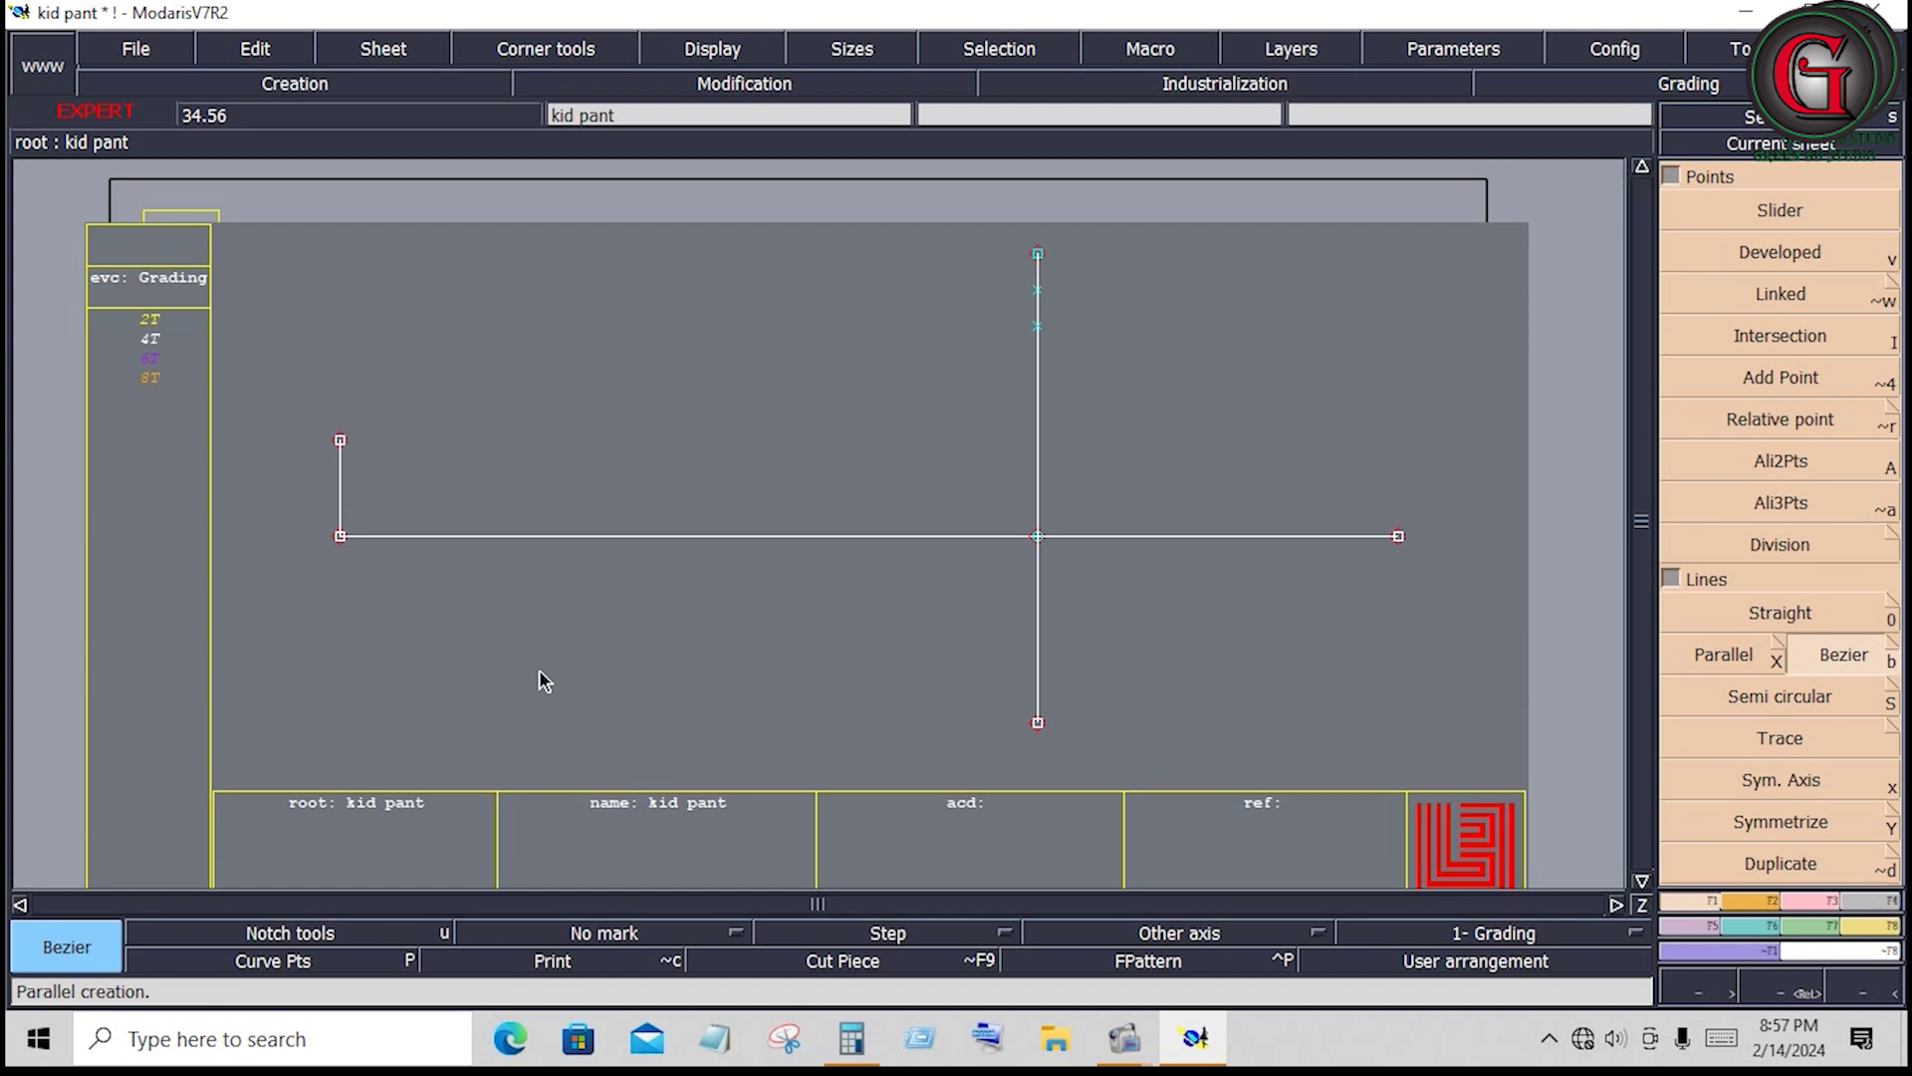
{"action": "left_click", "coordinate": [340, 537]}
{"action": "left_click", "coordinate": [161, 153]}
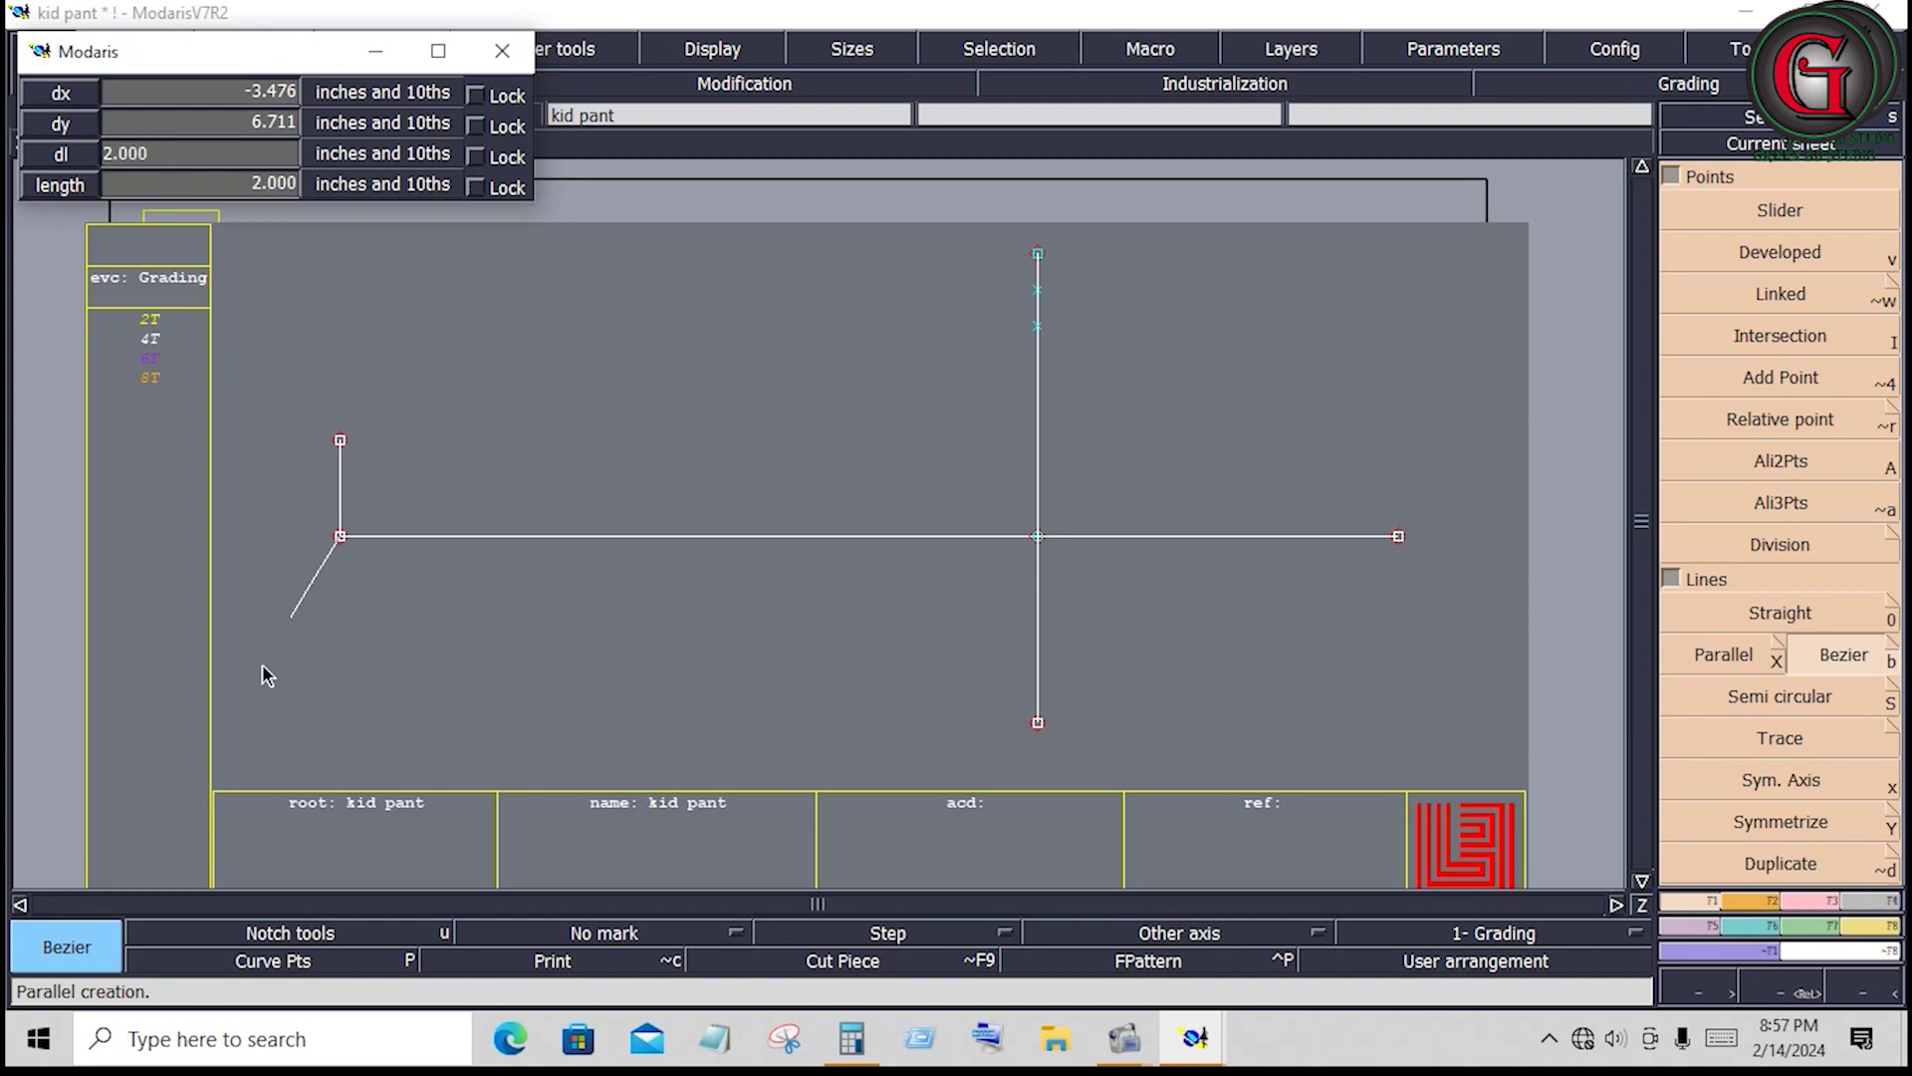
{"action": "left_click", "coordinate": [331, 698]}
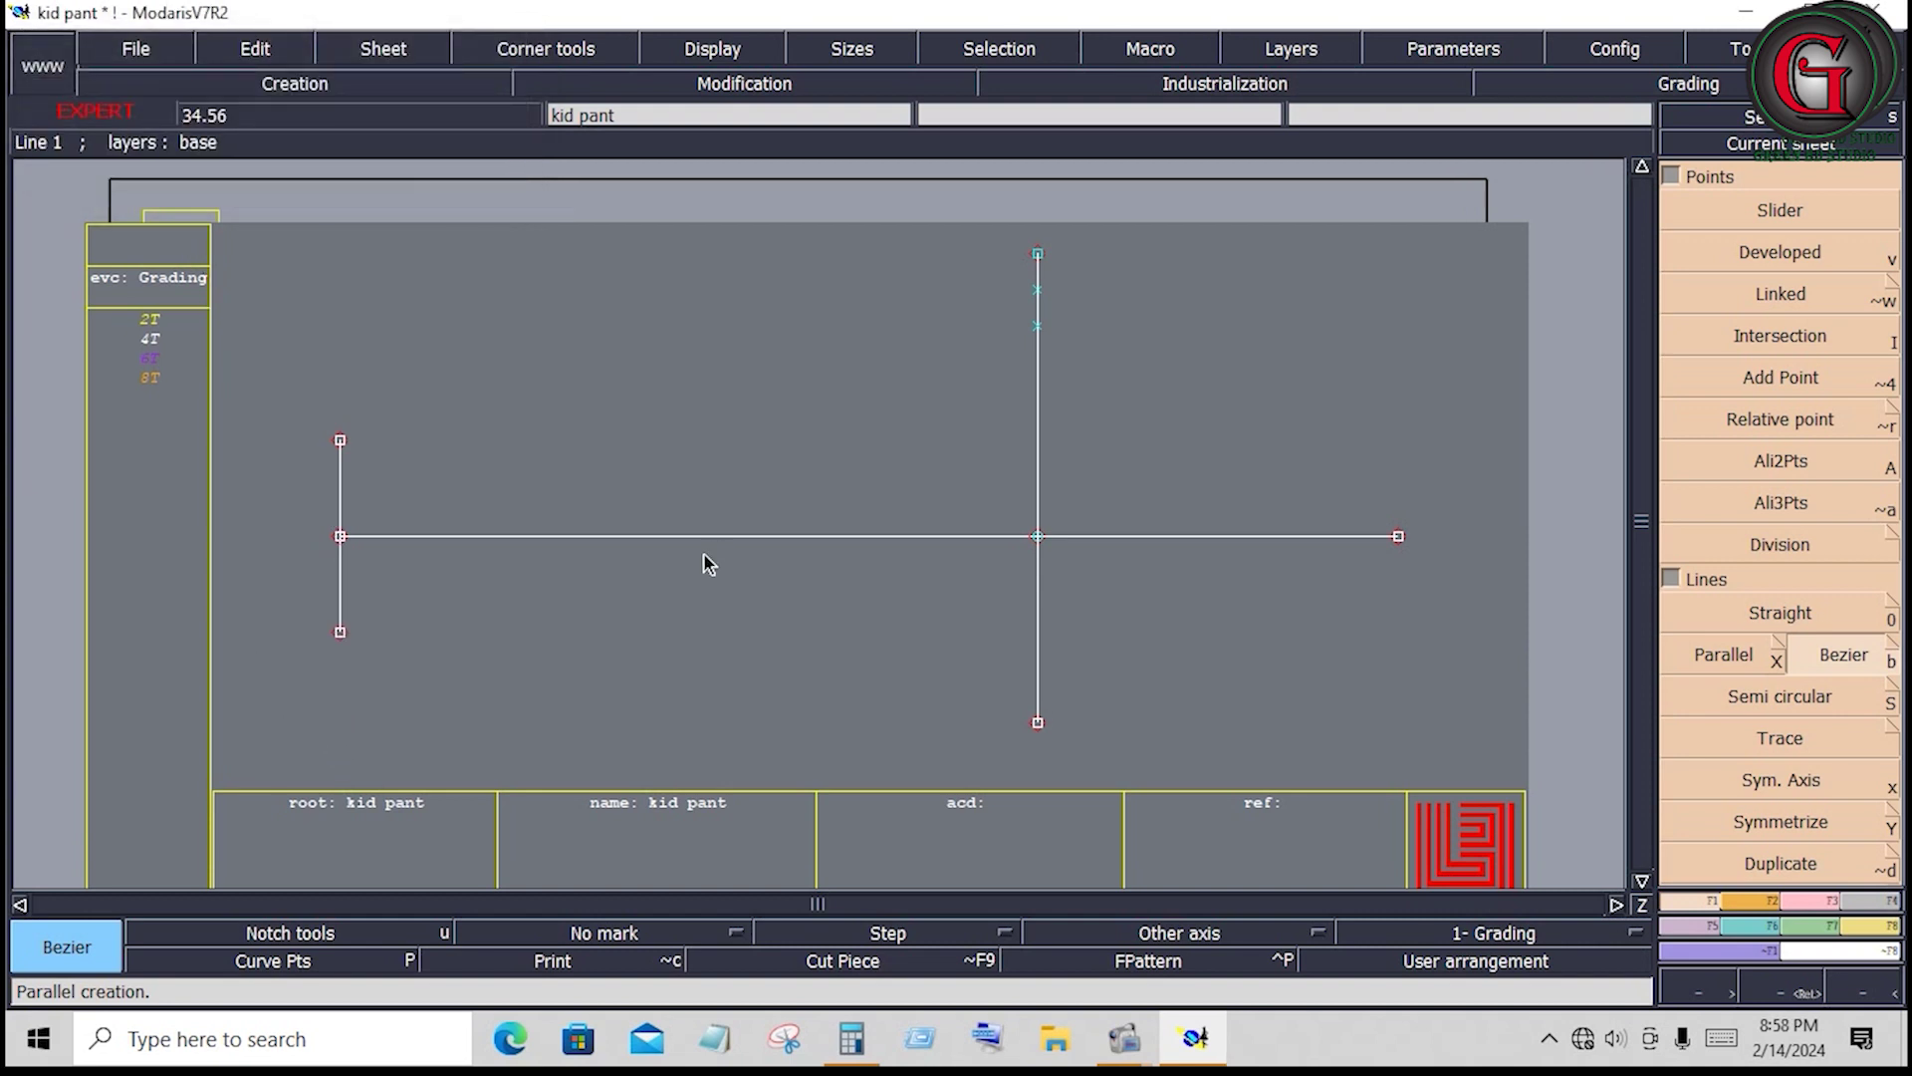
Divide the left part of the horizontal base line into 2 equal parts to mark its midpoint
{"action": "left_click", "coordinate": [340, 554]}
{"action": "mouse_move", "coordinate": [1018, 213]}
{"action": "left_mouse_down"}
{"action": "mouse_move", "coordinate": [1059, 725]}
{"action": "mouse_move", "coordinate": [1059, 701]}
{"action": "left_mouse_up"}
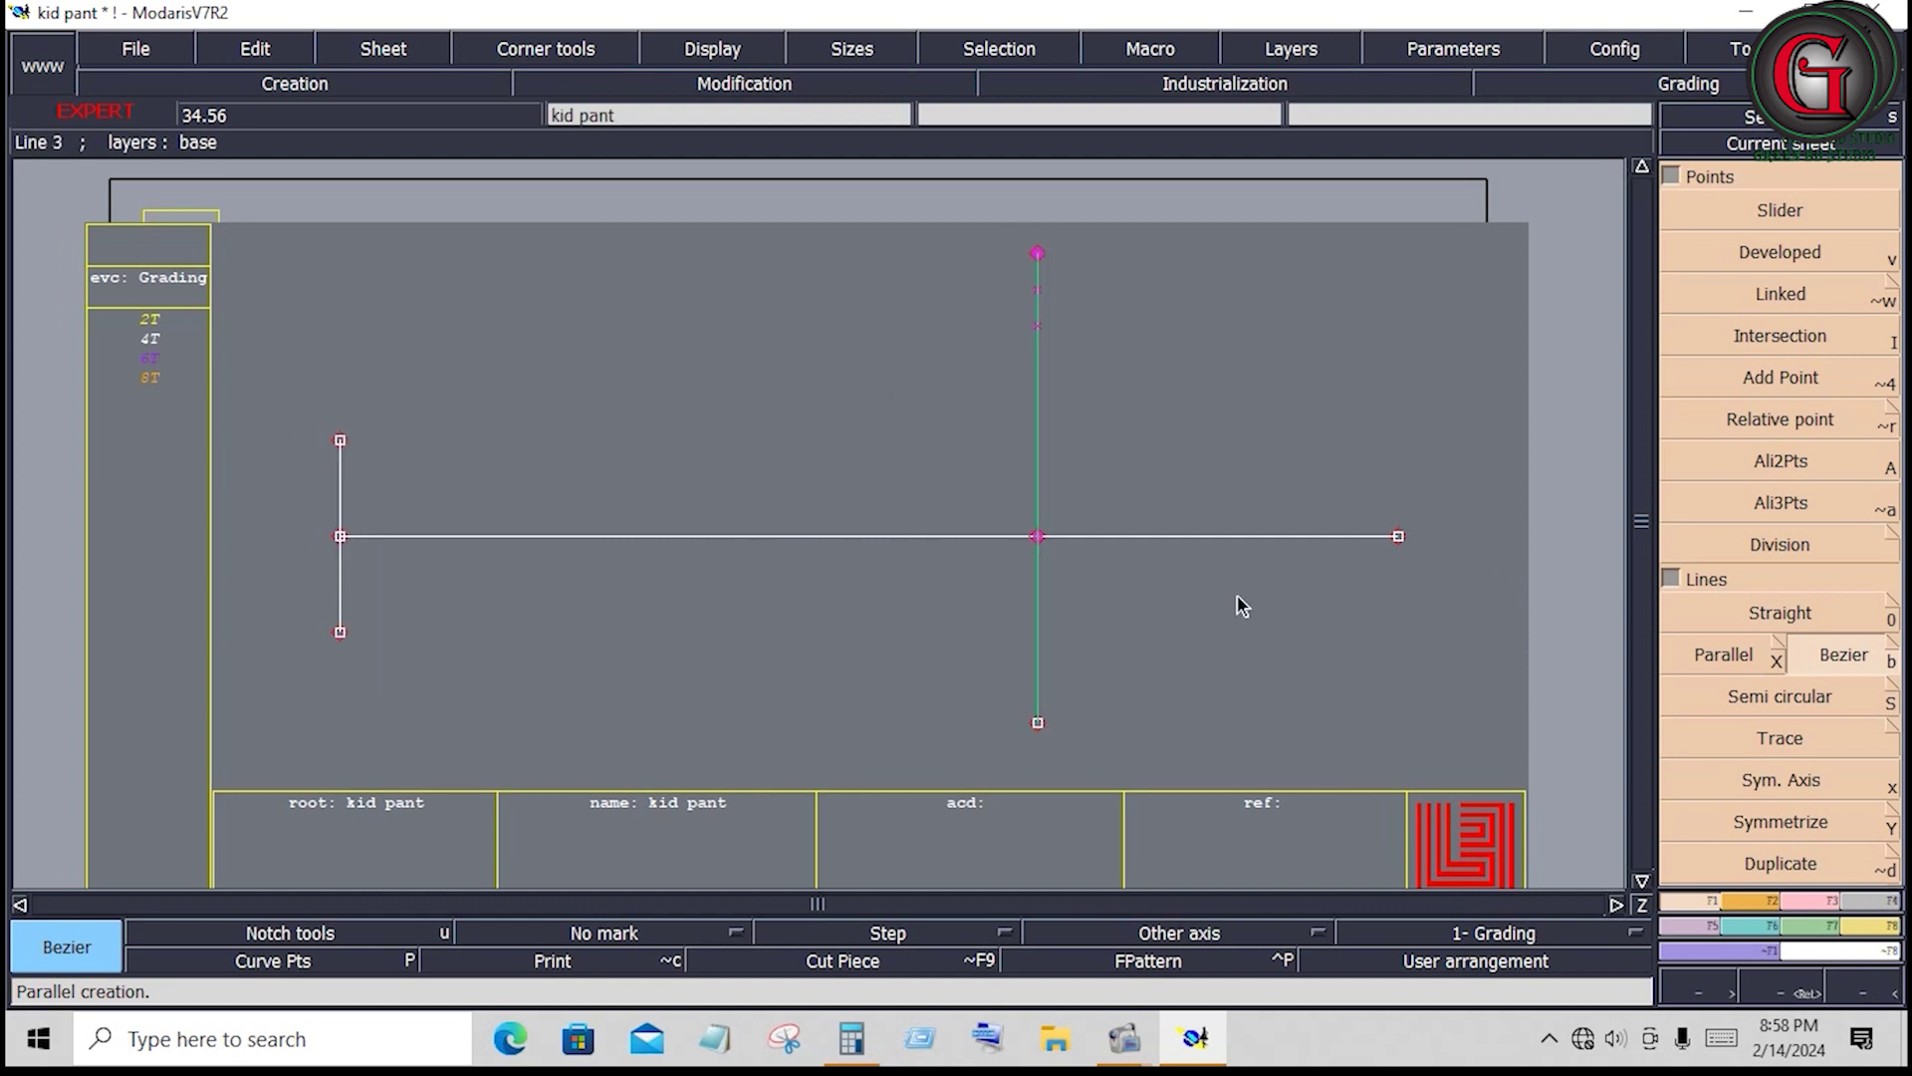
{"action": "left_click", "coordinate": [1797, 265]}
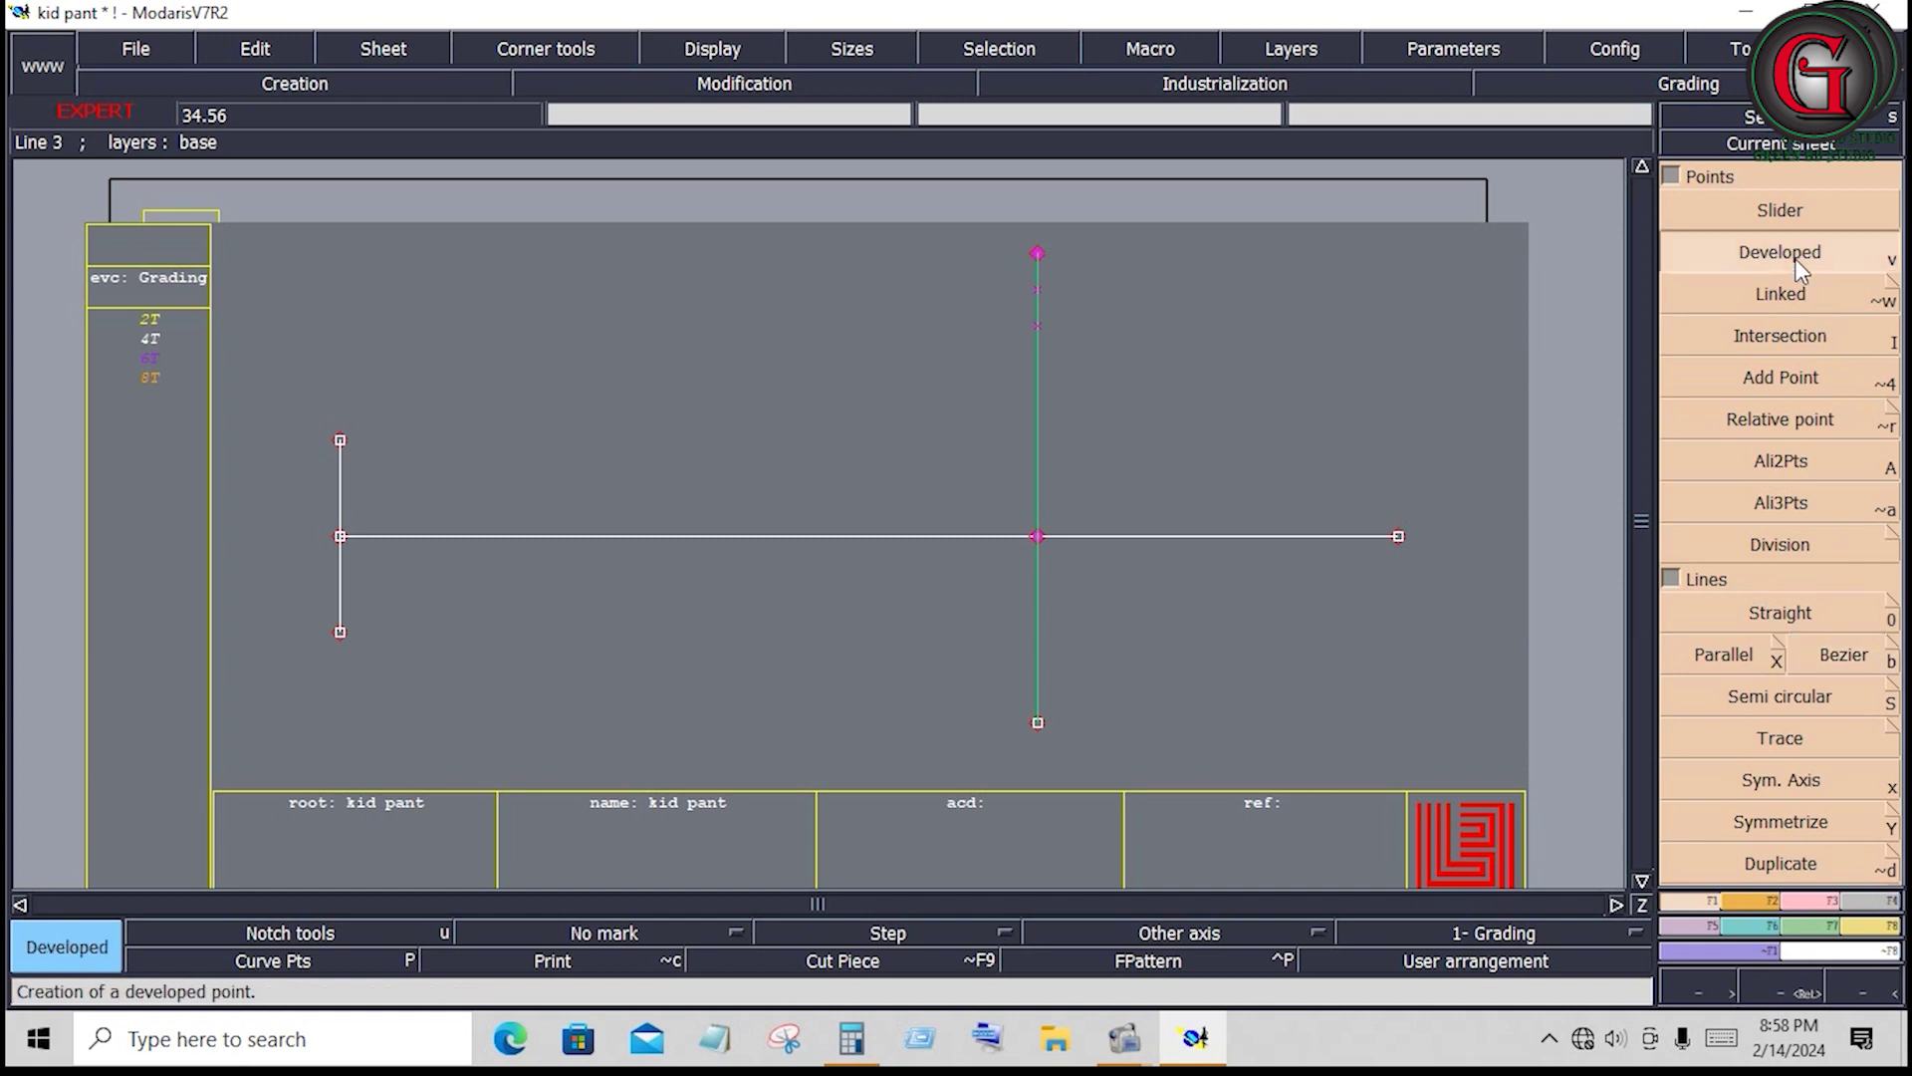
{"action": "scroll", "coordinate": [1783, 864], "scroll_direction": "down", "scroll_amount": 2}
{"action": "left_click", "coordinate": [1775, 726]}
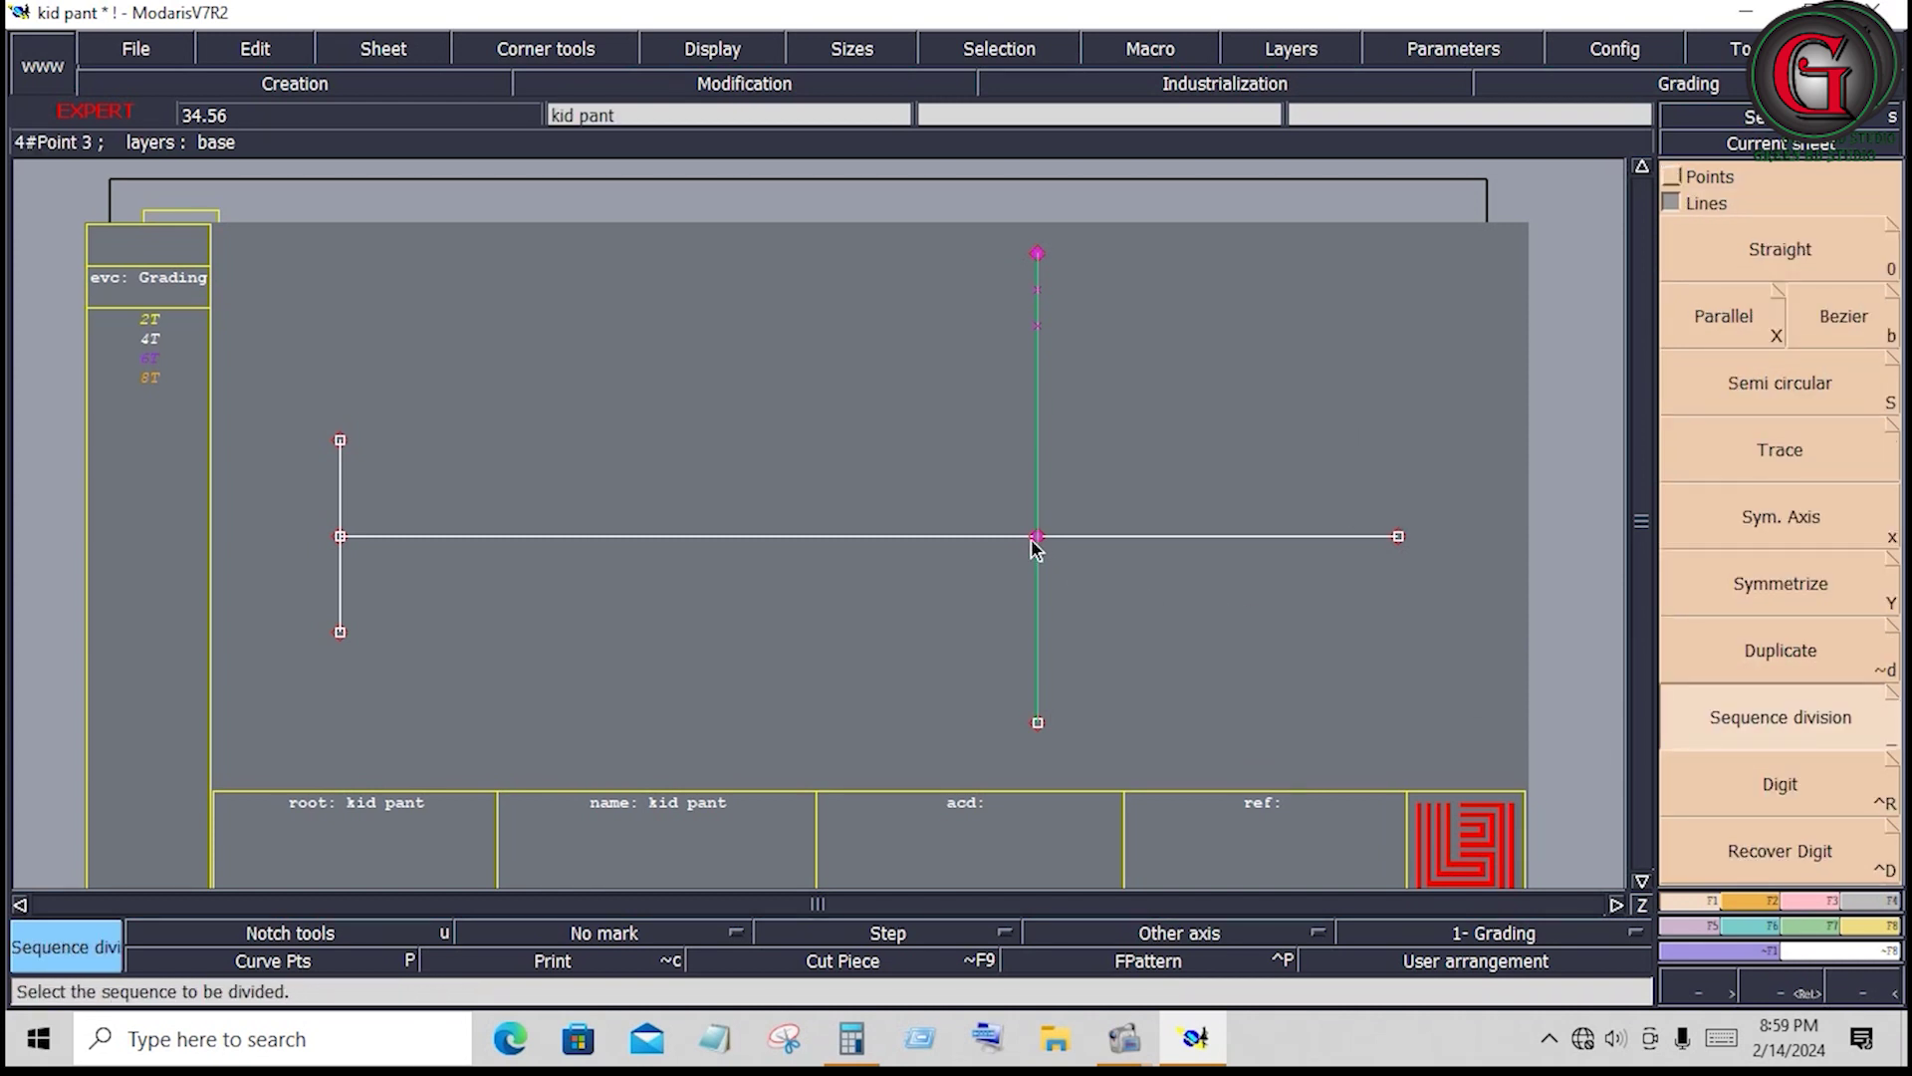
{"action": "left_click", "coordinate": [341, 537]}
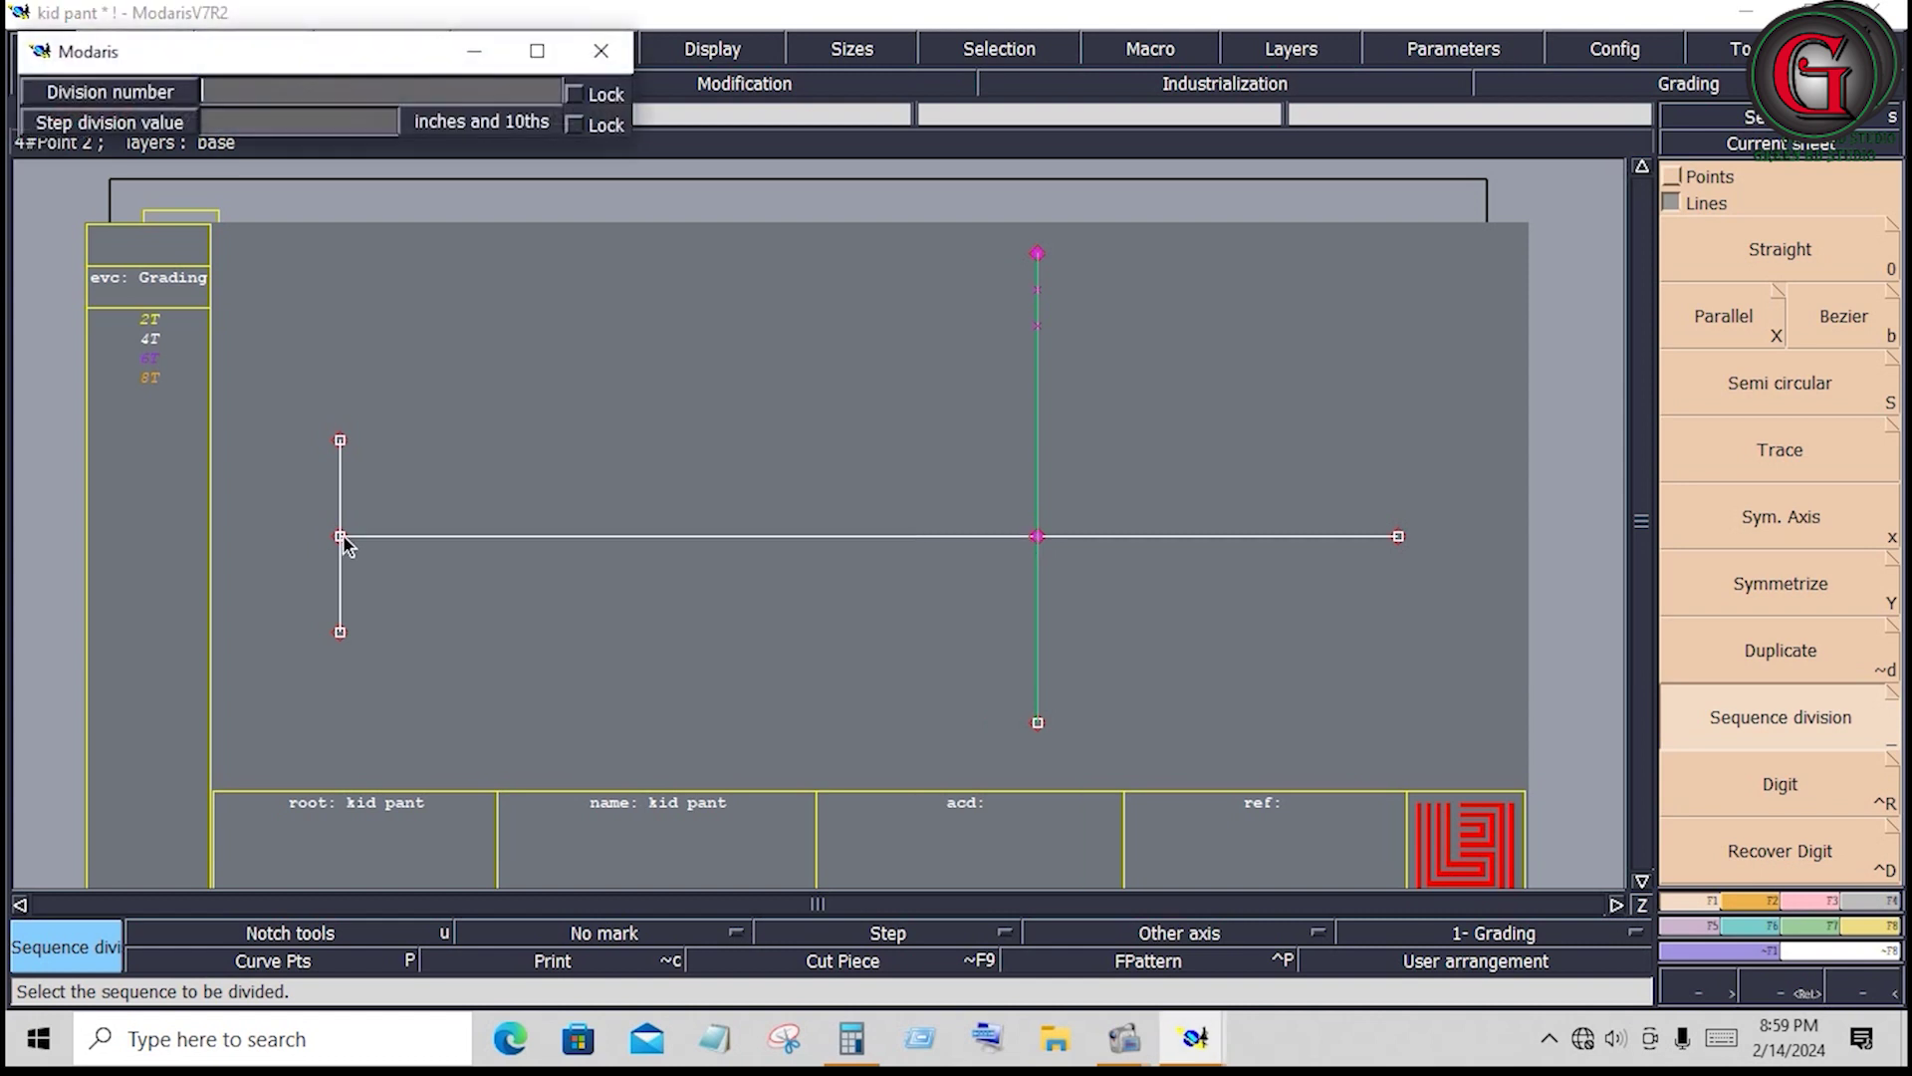
{"action": "type", "text": "2"}
{"action": "key", "text": "Return"}
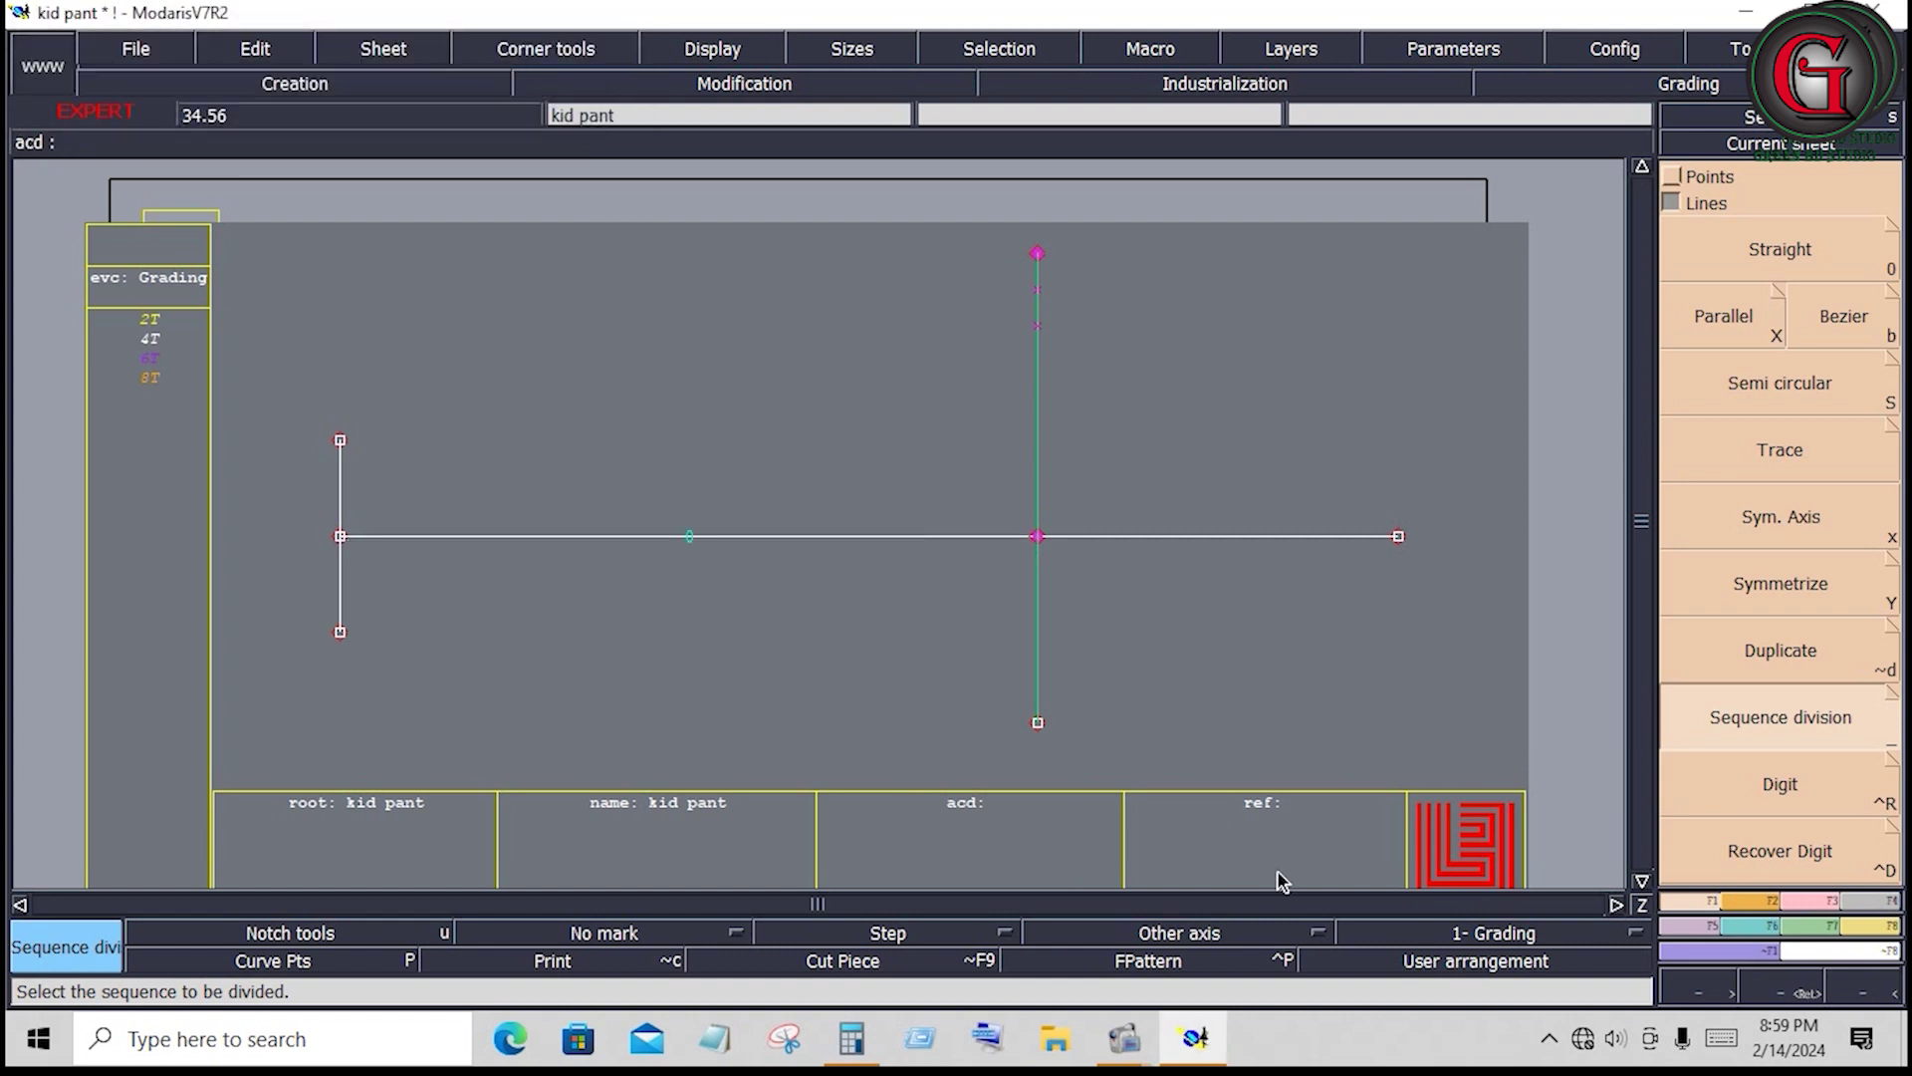
Insert the new midpoint into the horizontal line
{"action": "left_click", "coordinate": [1805, 899]}
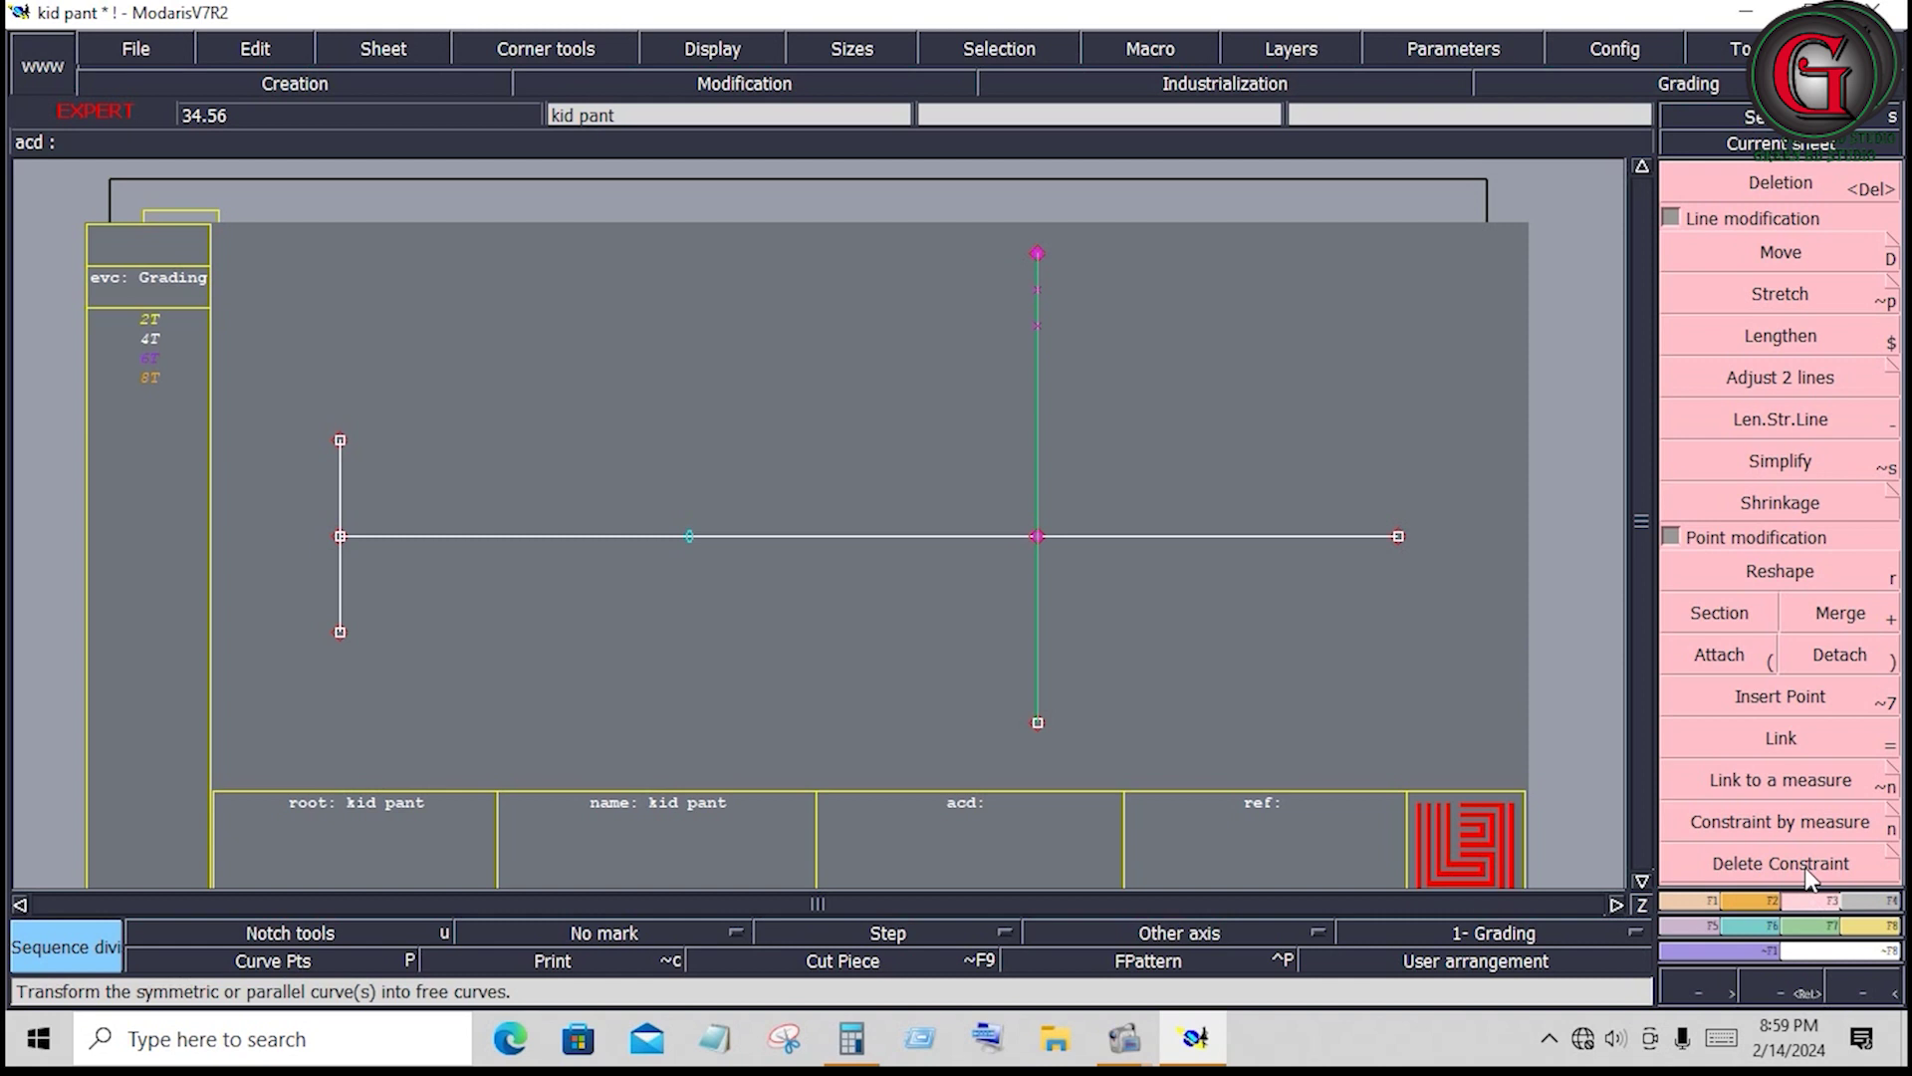
{"action": "left_click", "coordinate": [1784, 709]}
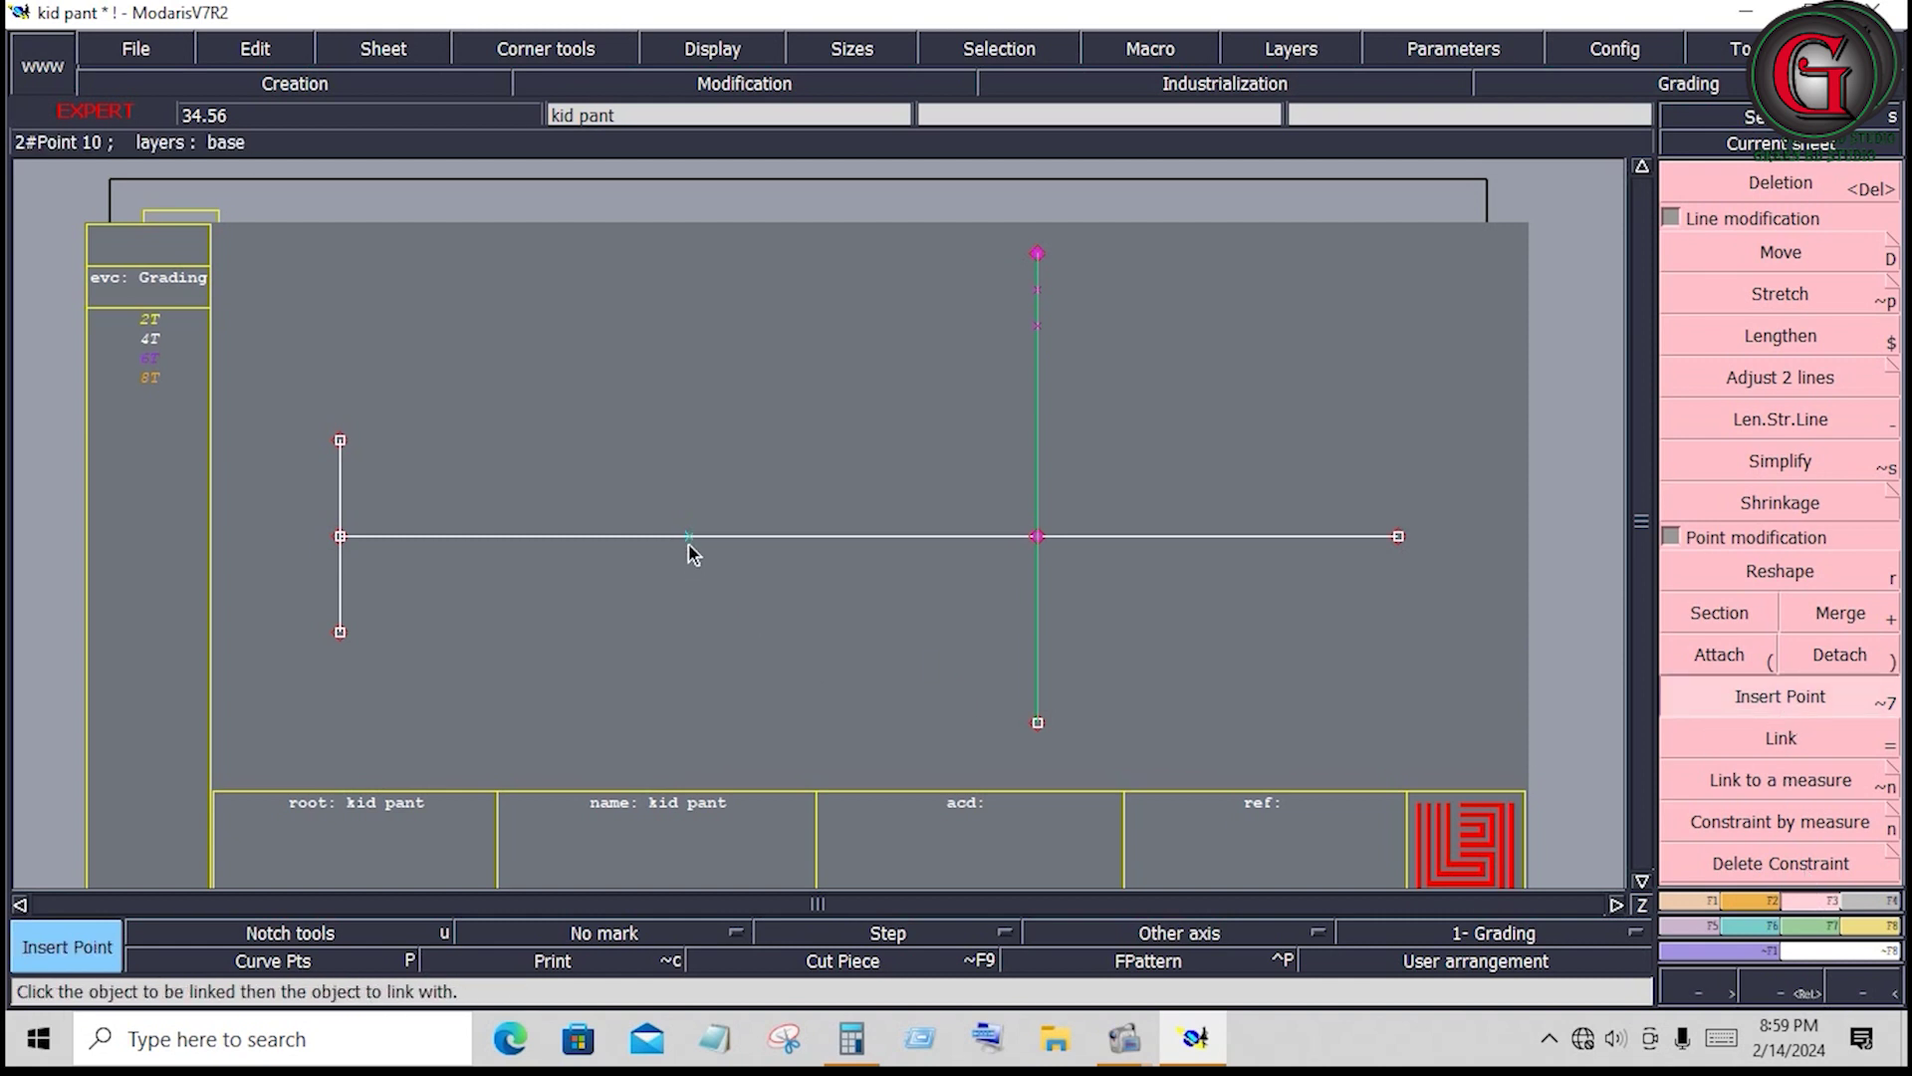
{"action": "left_click", "coordinate": [1689, 901]}
Draw 2.5-inch Bezier lines straight up and down from the new midpoint
{"action": "left_click", "coordinate": [1841, 319]}
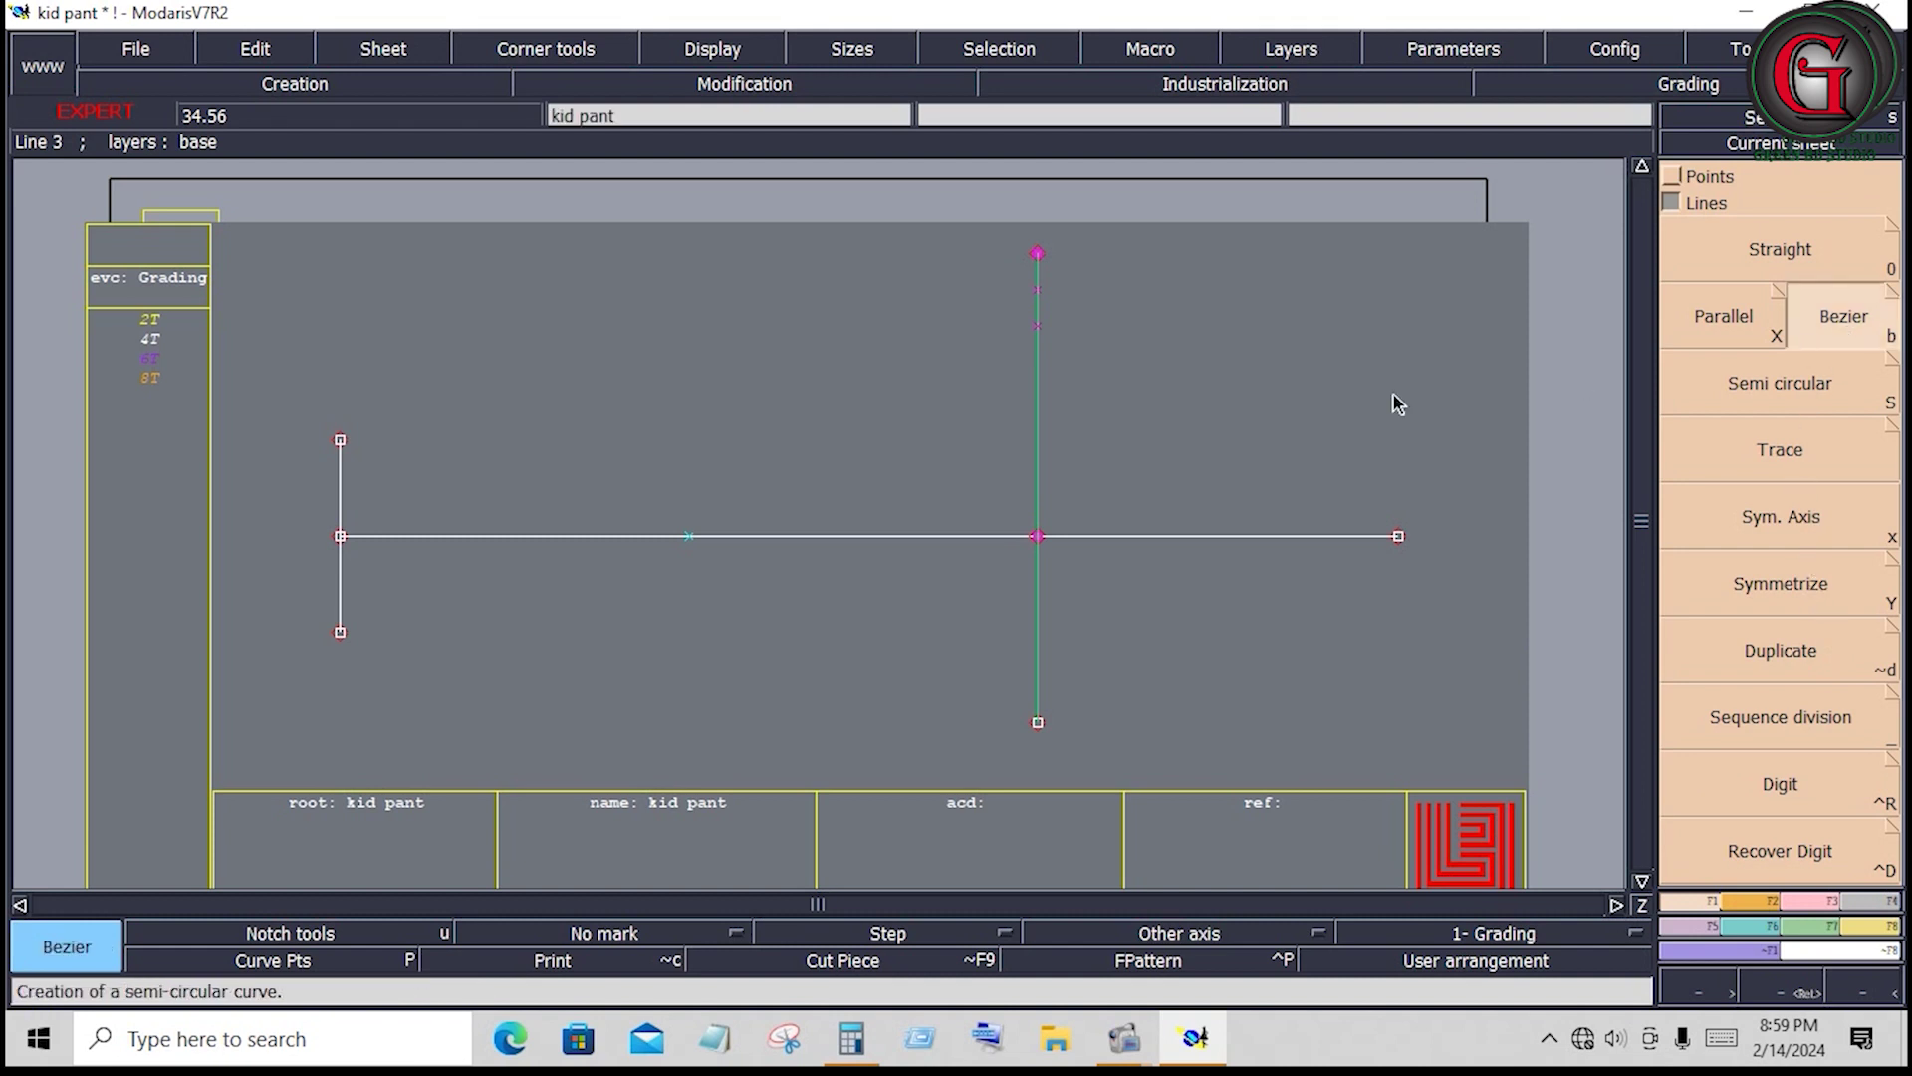
{"action": "left_click", "coordinate": [689, 536]}
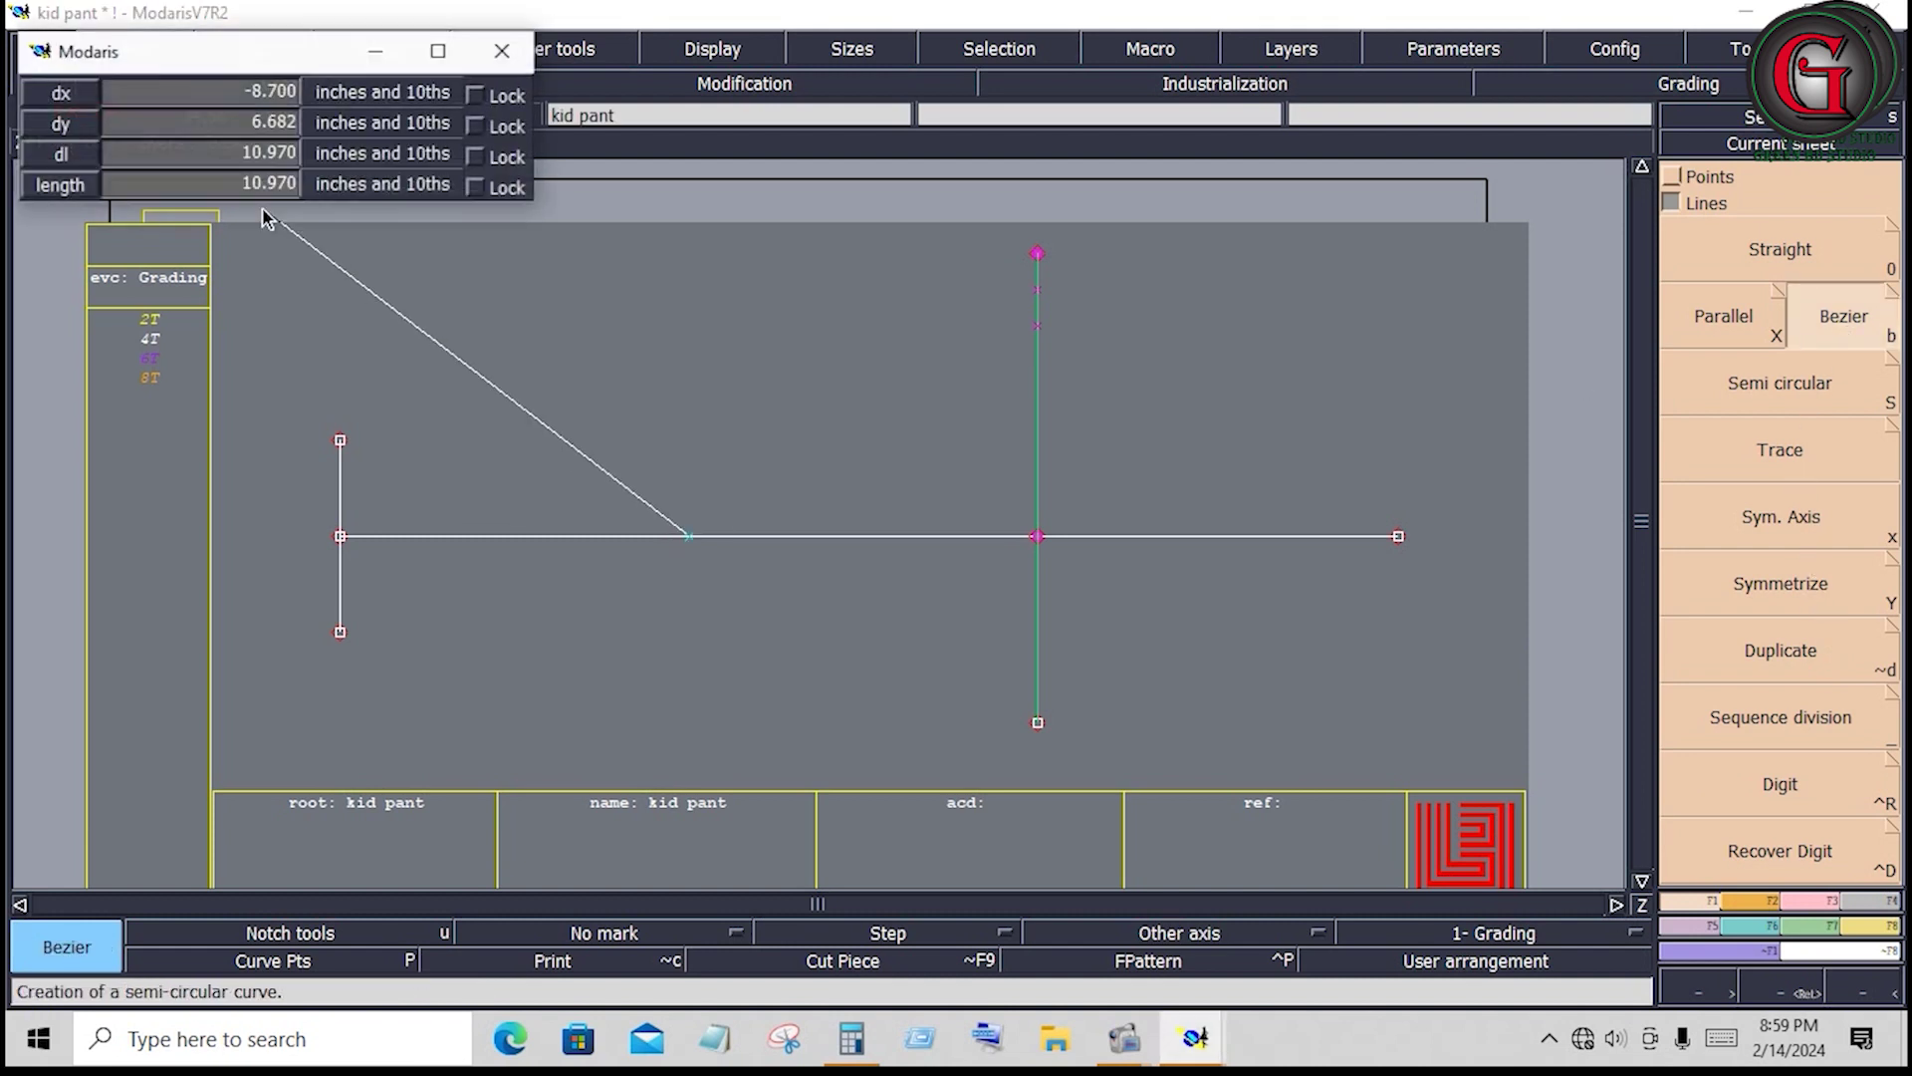
{"action": "left_click", "coordinate": [153, 152]}
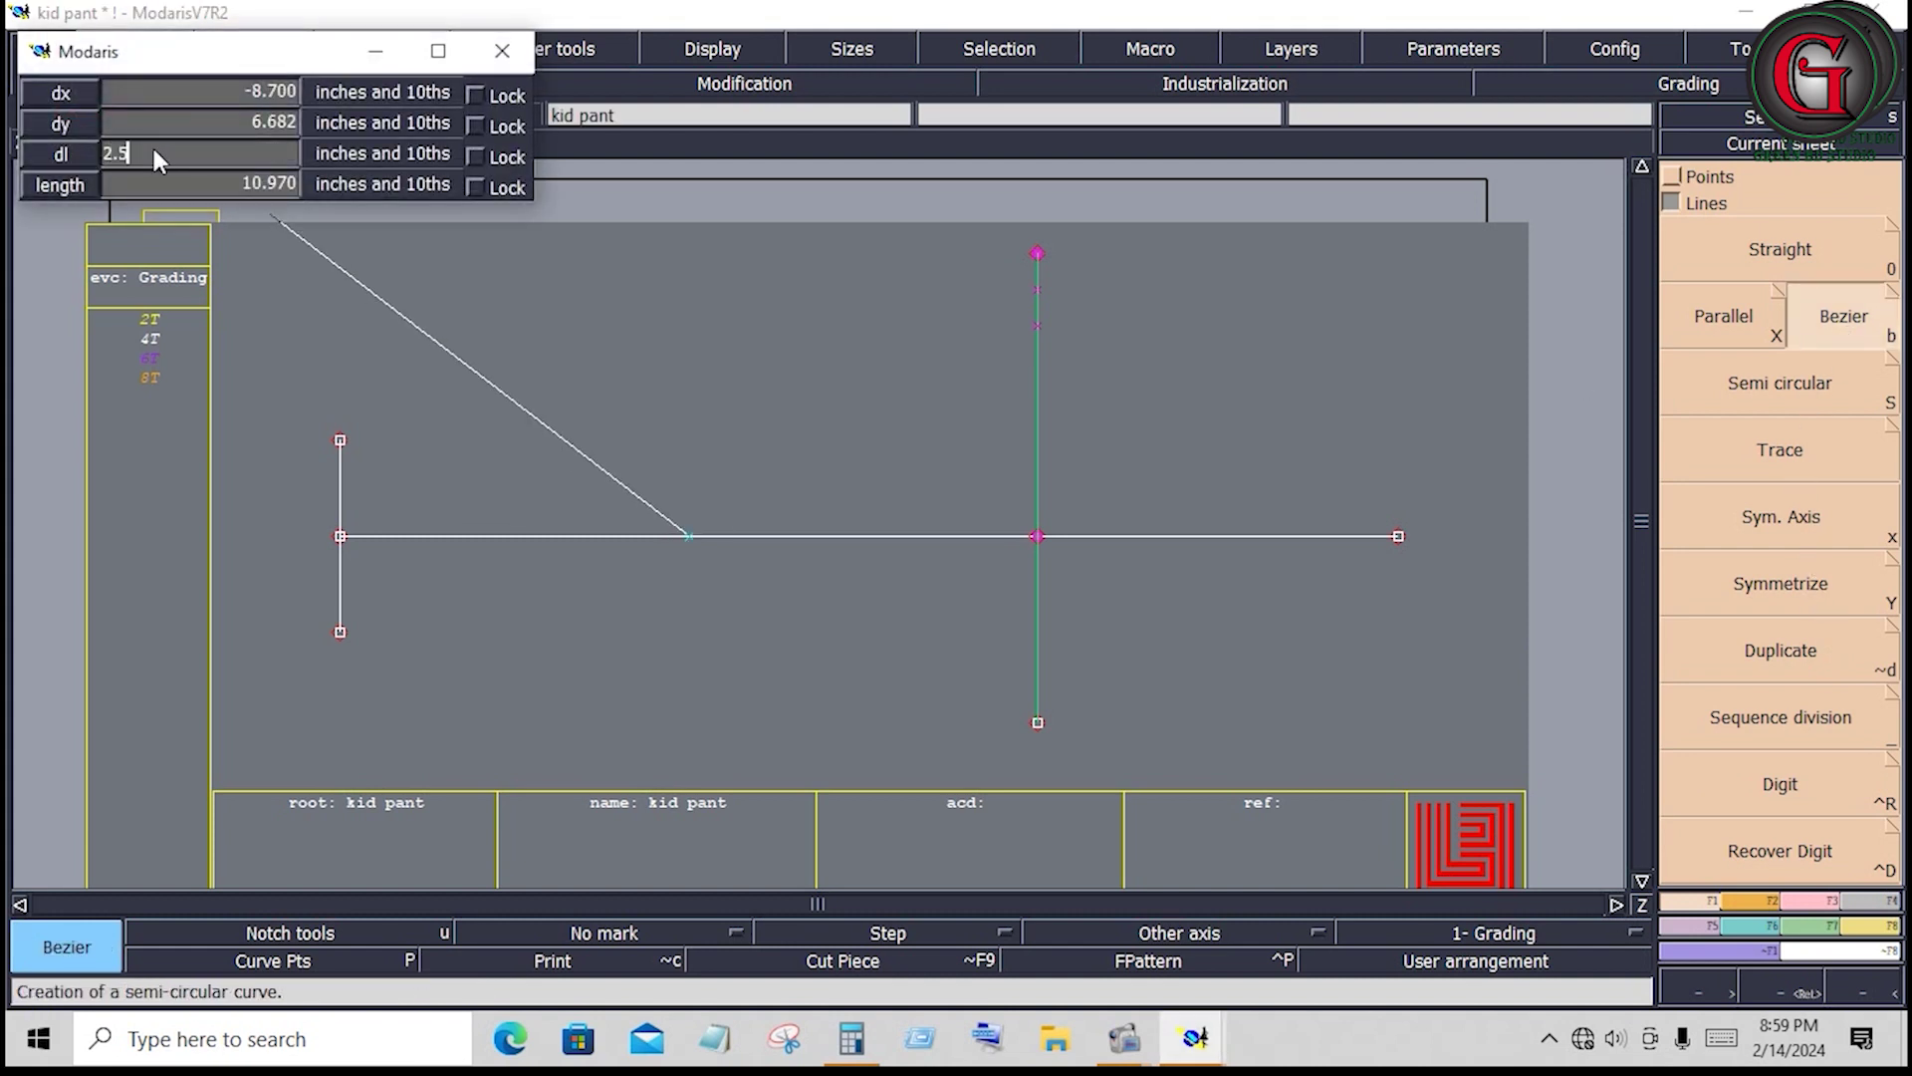
{"action": "left_click", "coordinate": [673, 319]}
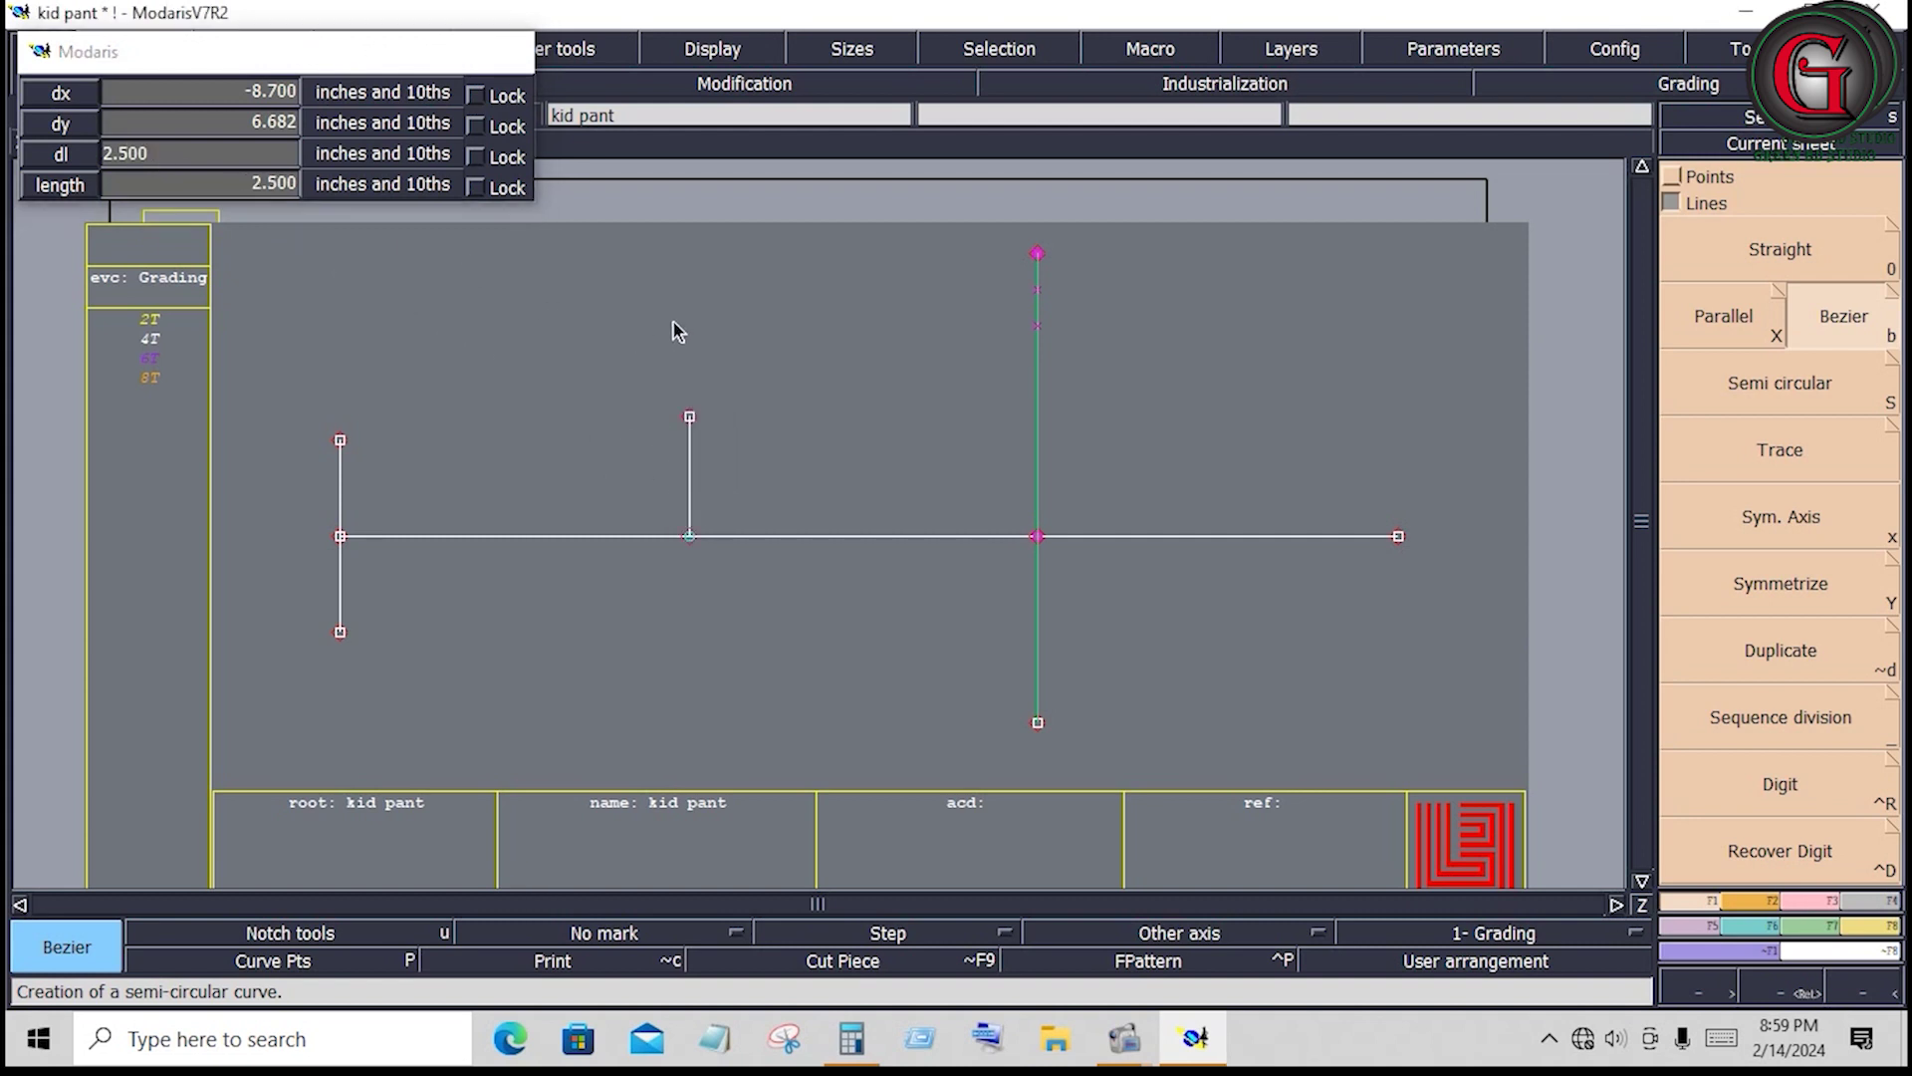
{"action": "left_click", "coordinate": [690, 536]}
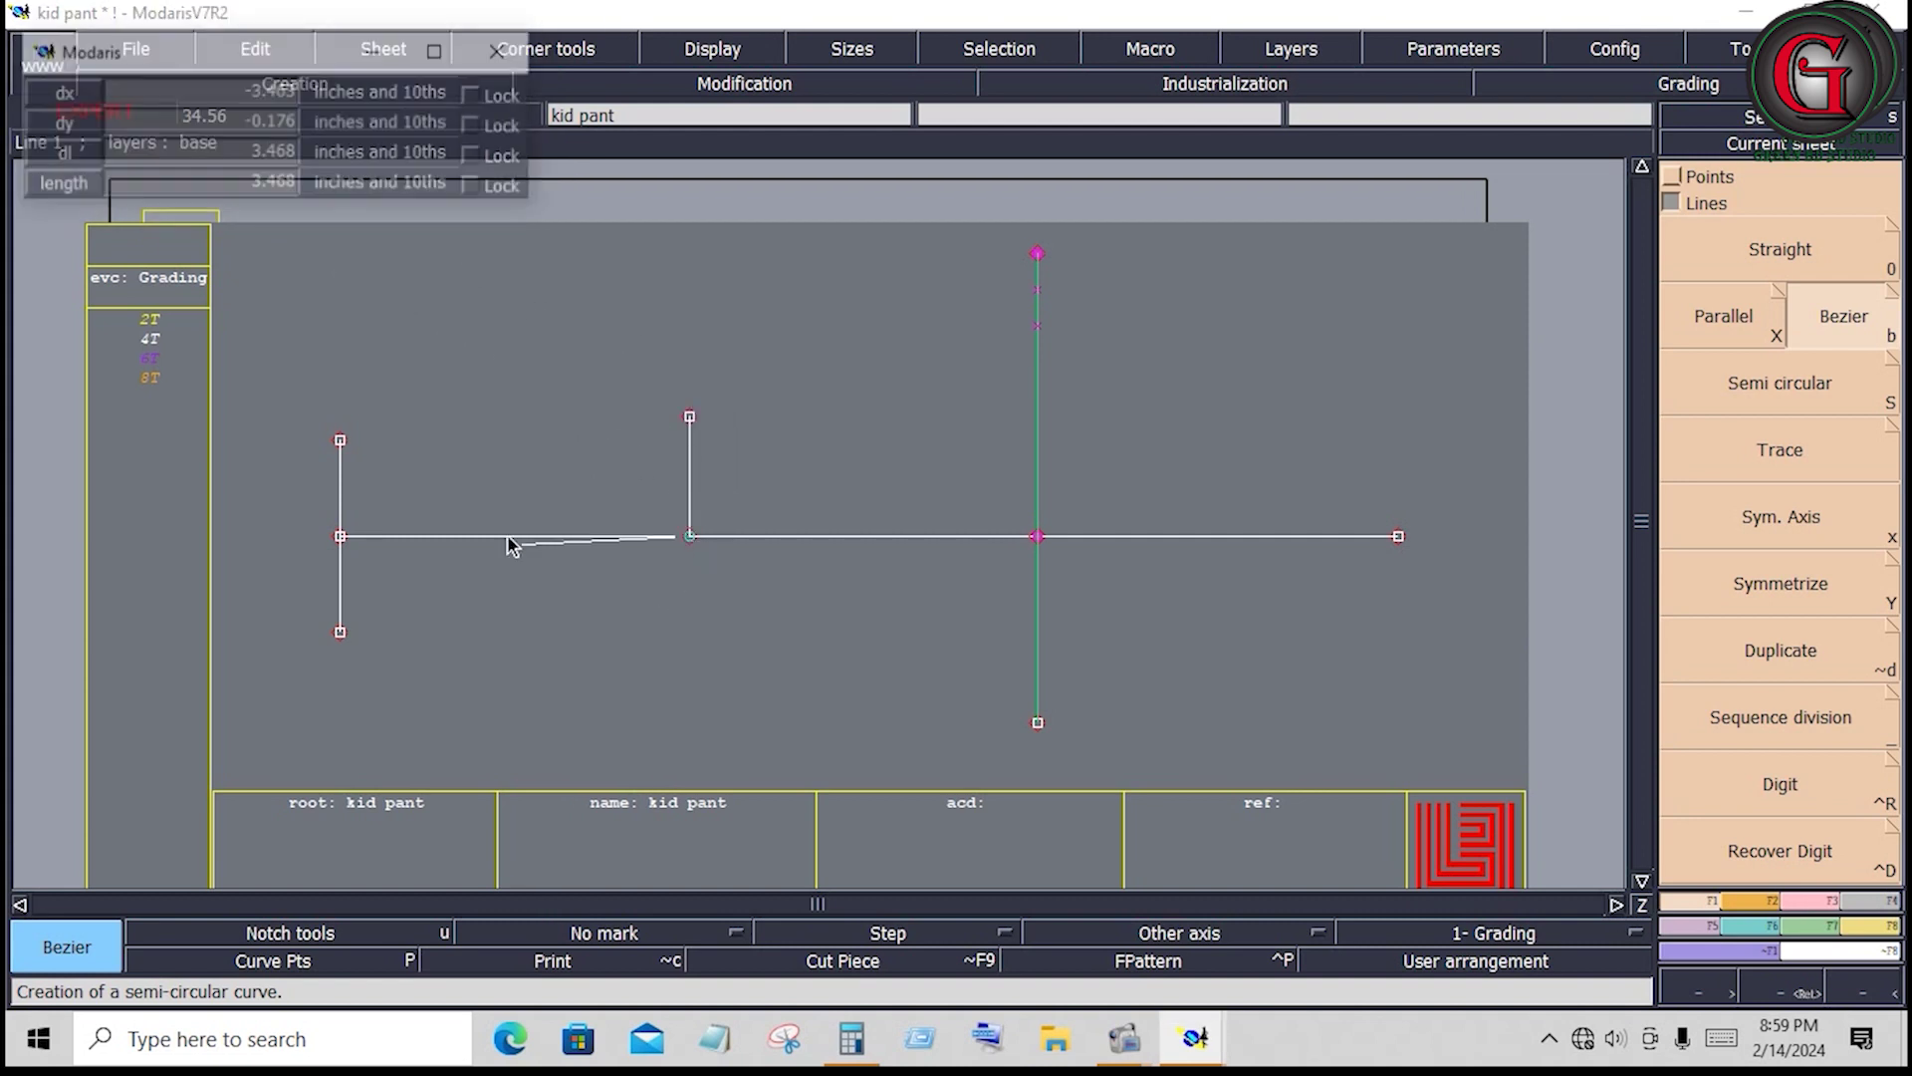
{"action": "left_click", "coordinate": [182, 152]}
{"action": "type", "text": "2.500"}
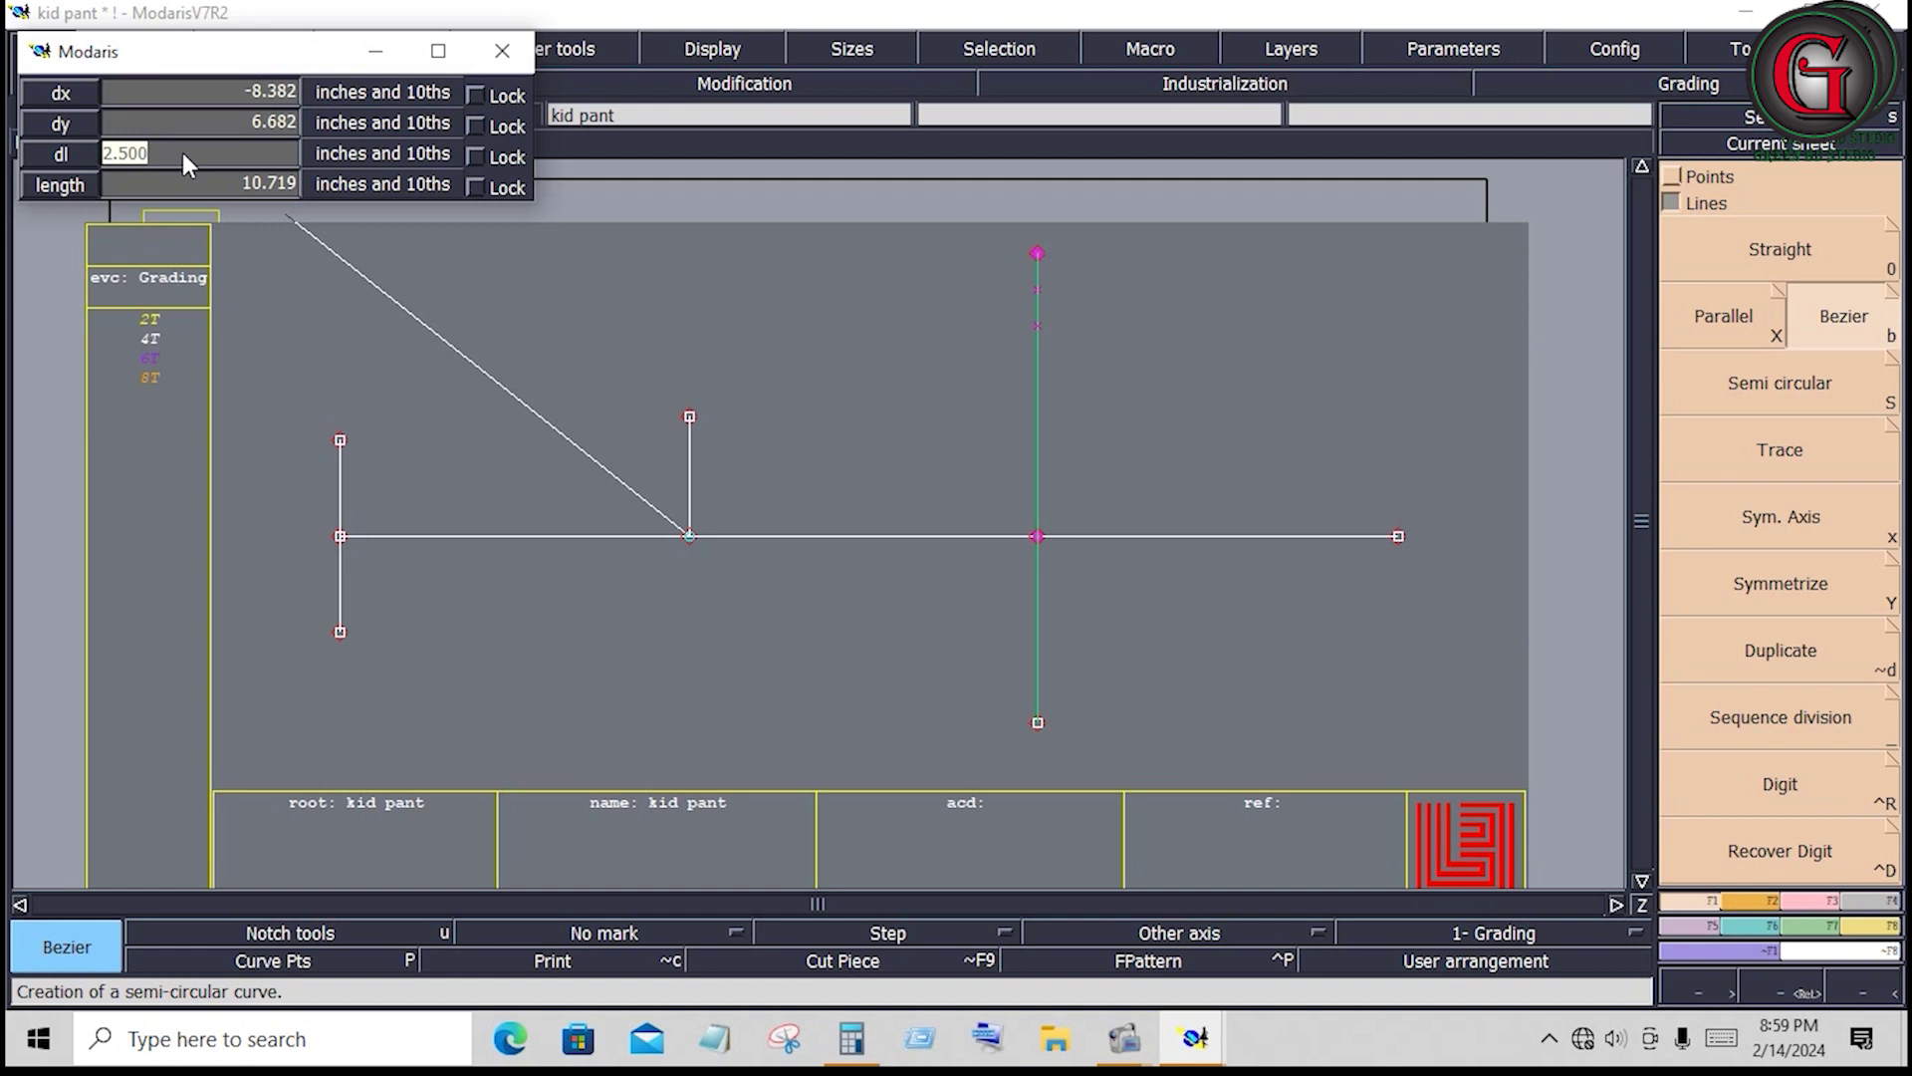
{"action": "key", "text": "Return"}
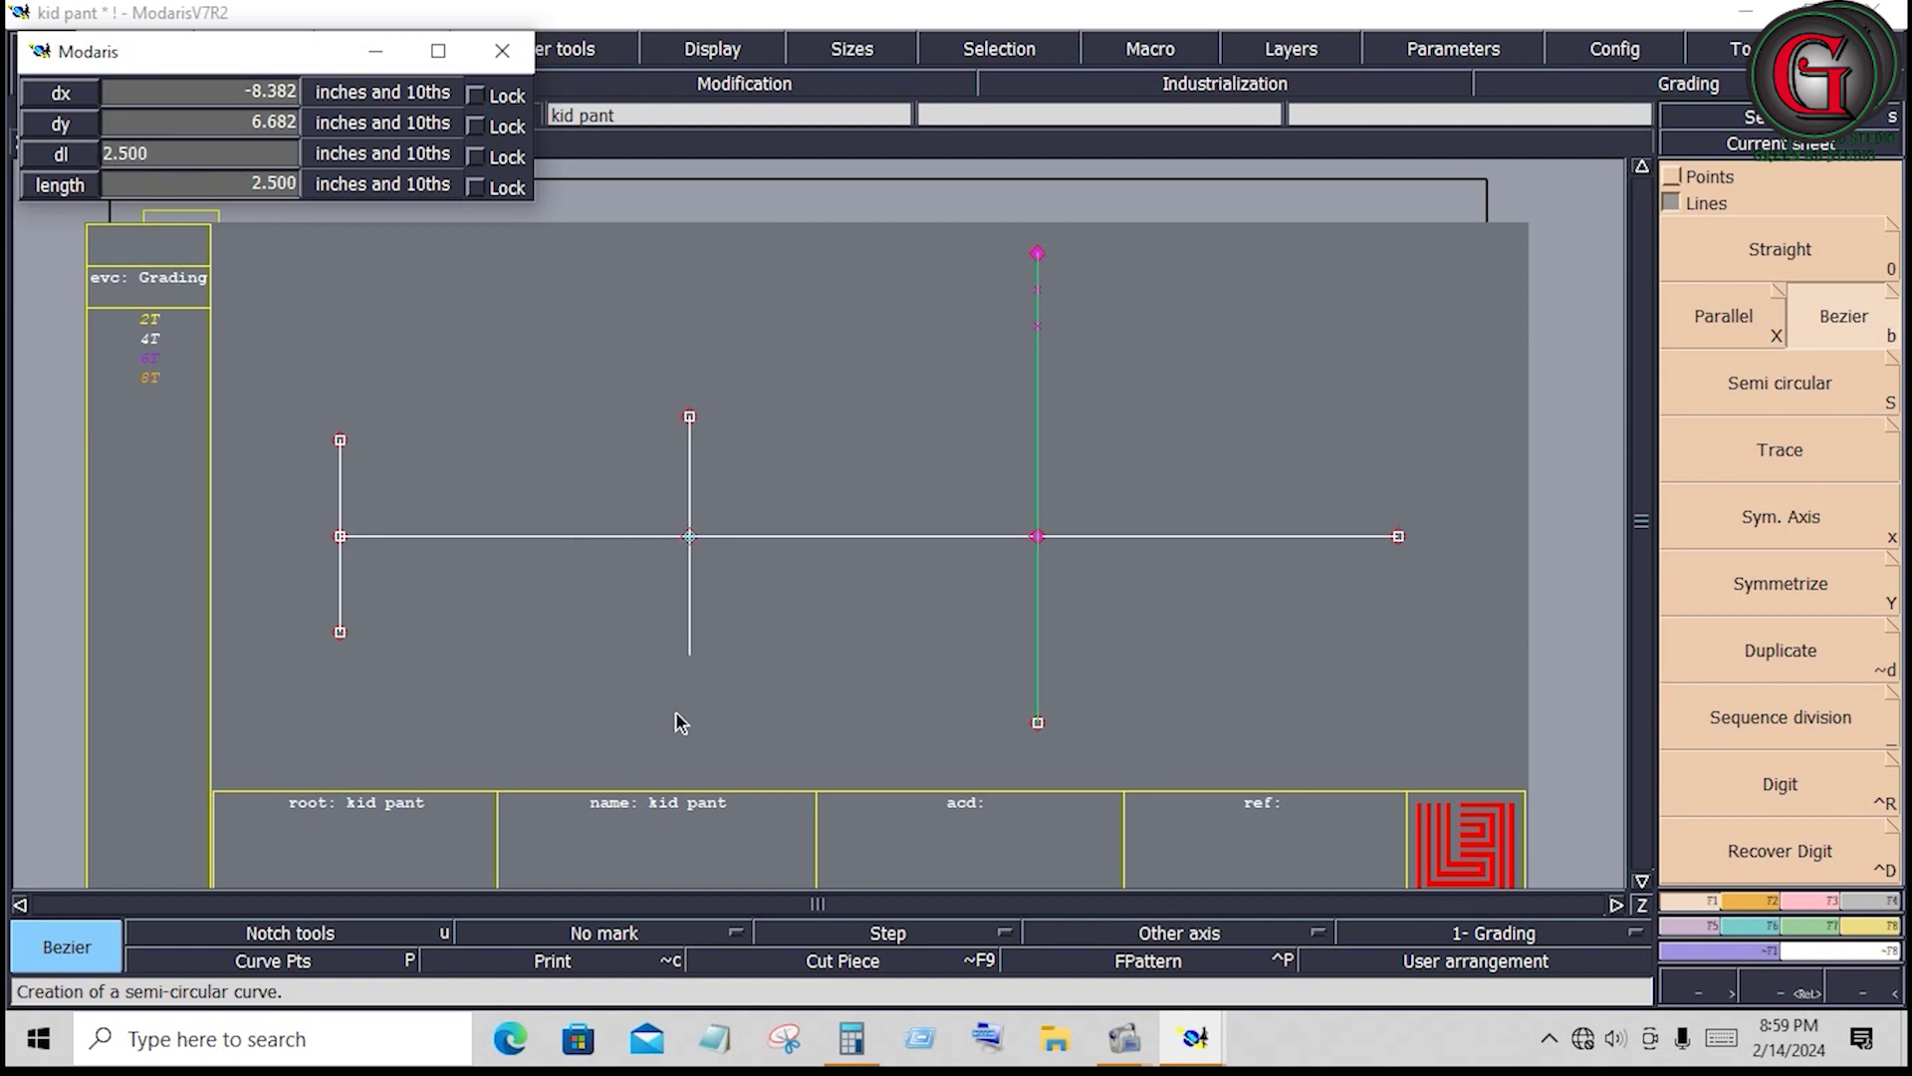
{"action": "left_click", "coordinate": [675, 713]}
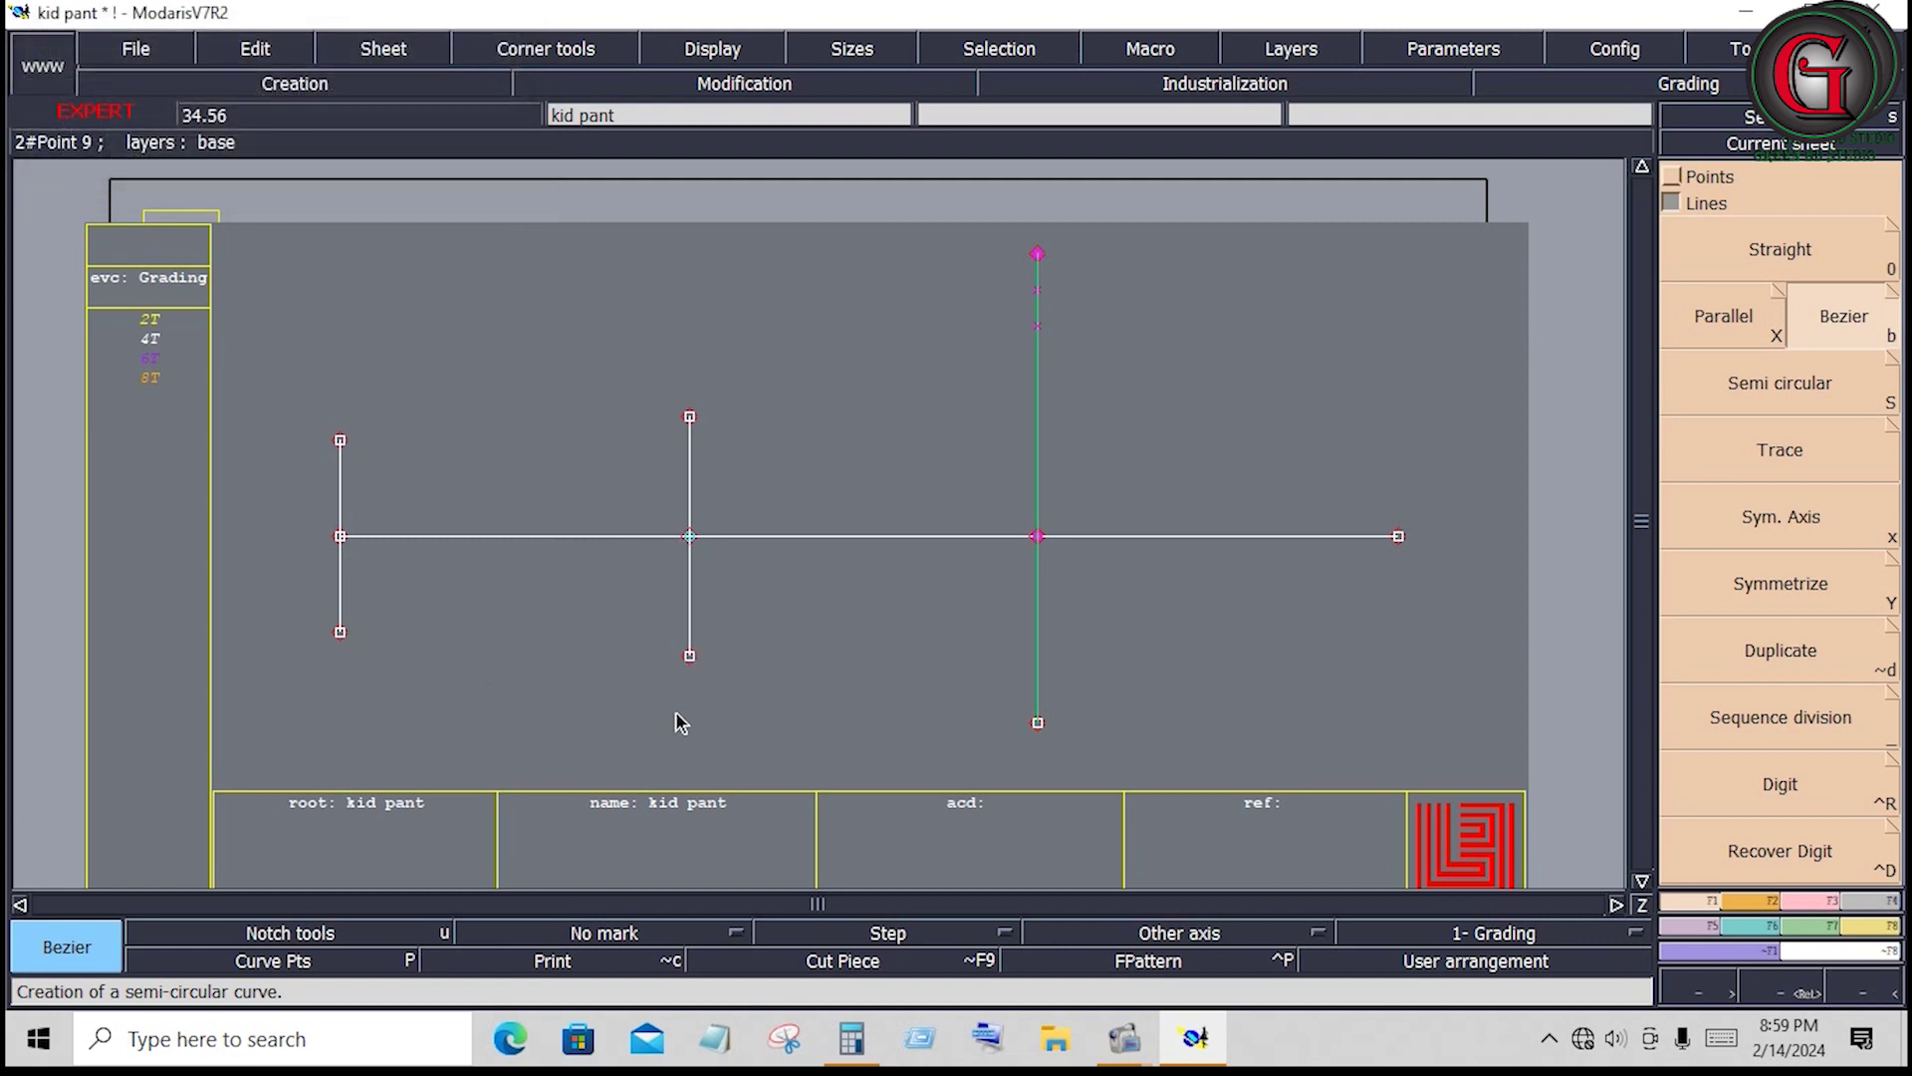
{"action": "key", "text": "minus"}
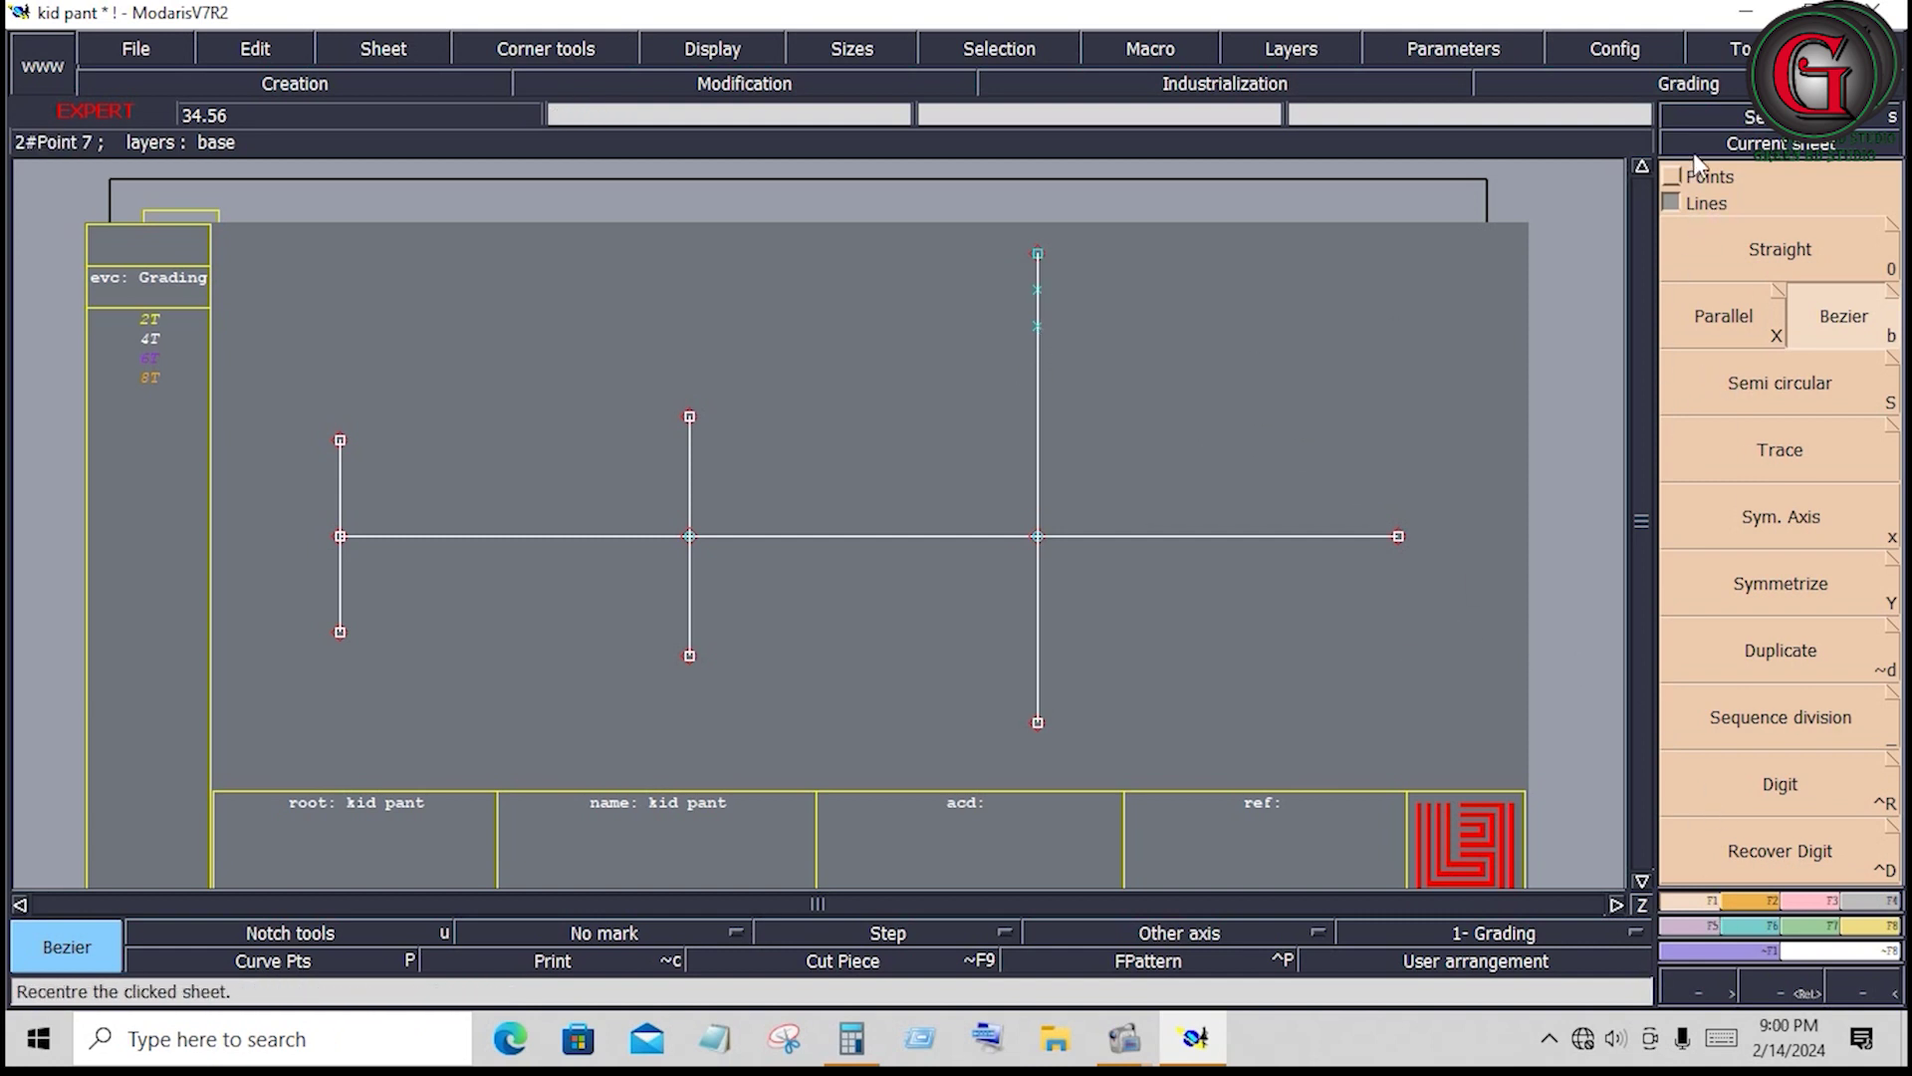
{"action": "left_click", "coordinate": [1678, 174]}
{"action": "left_click", "coordinate": [1779, 255]}
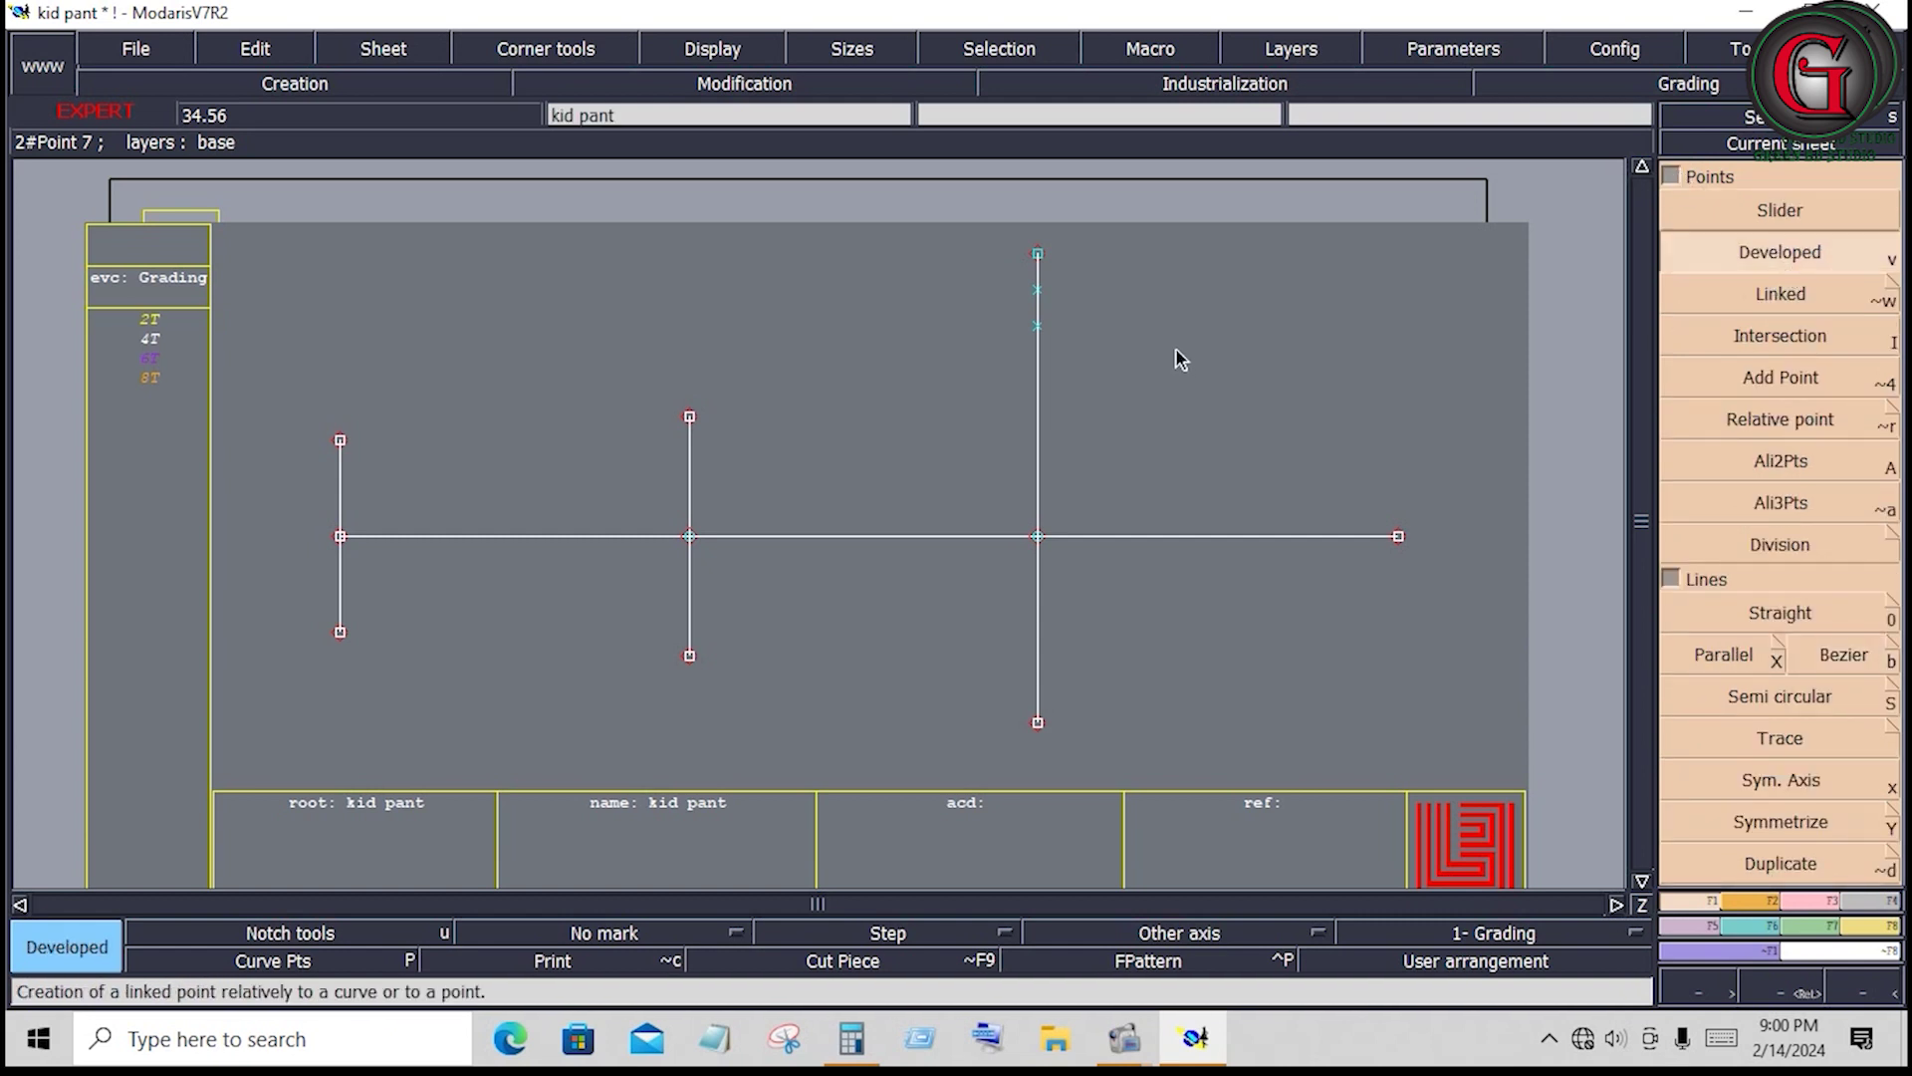
Place a point 1 inch down from the top of the right vertical line
{"action": "left_click", "coordinate": [1040, 327]}
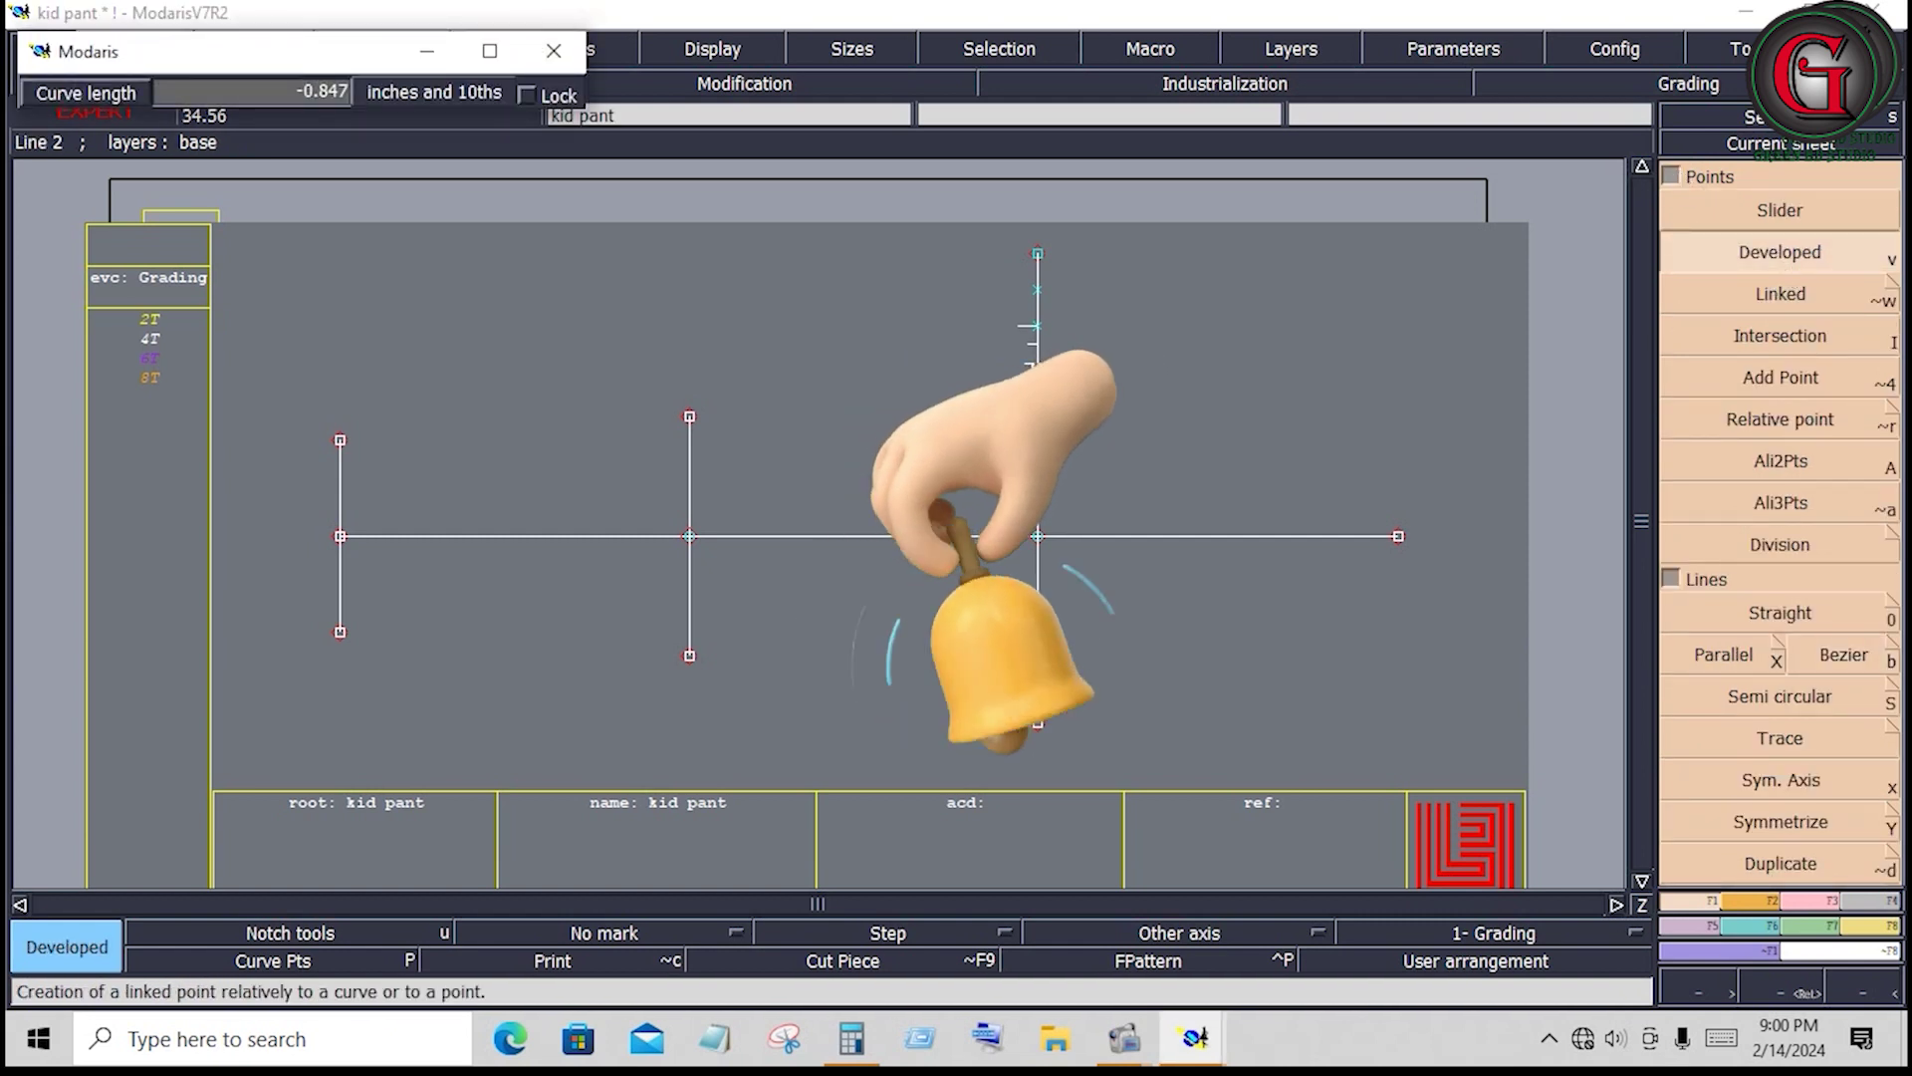
{"action": "key", "text": "BackSpace"}
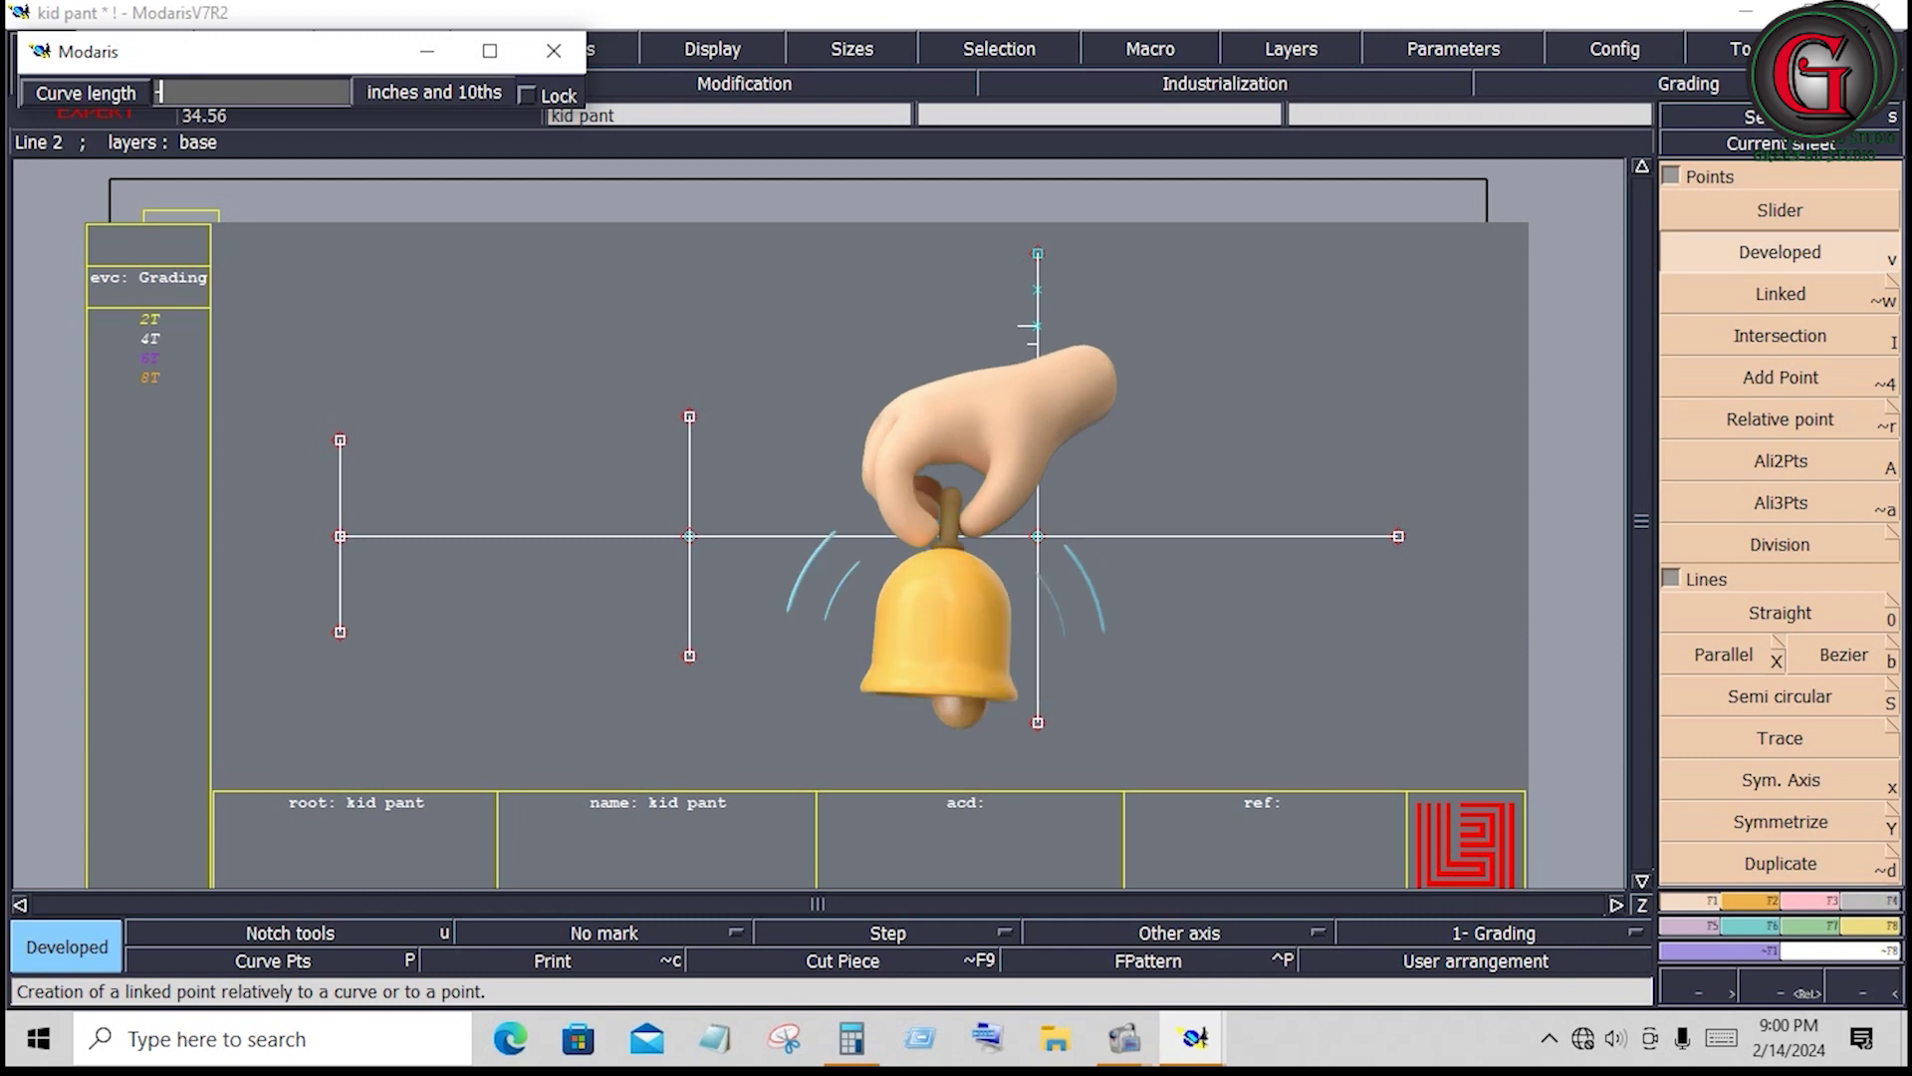
{"action": "type", "text": "1"}
{"action": "key", "text": "Return"}
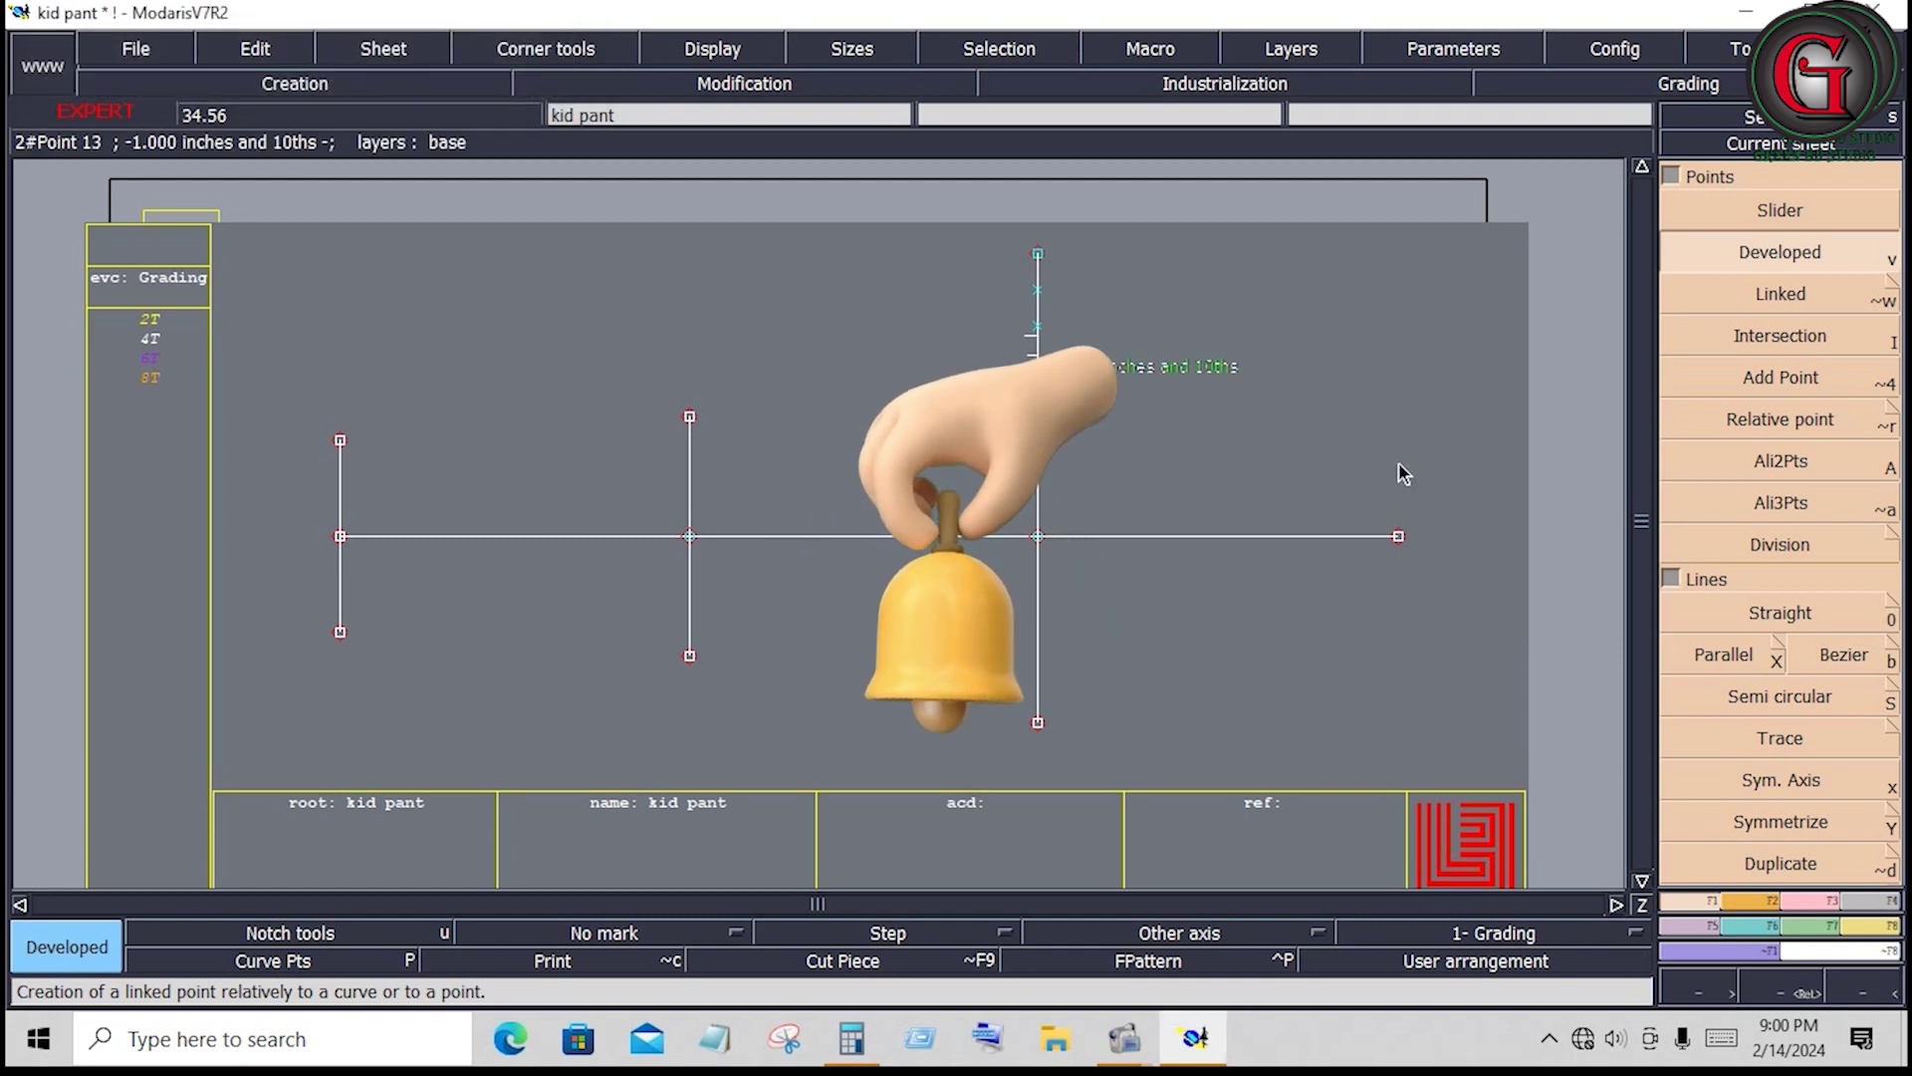
Insert the new point into the right vertical line
{"action": "left_click", "coordinate": [1823, 649]}
{"action": "left_click", "coordinate": [744, 83]}
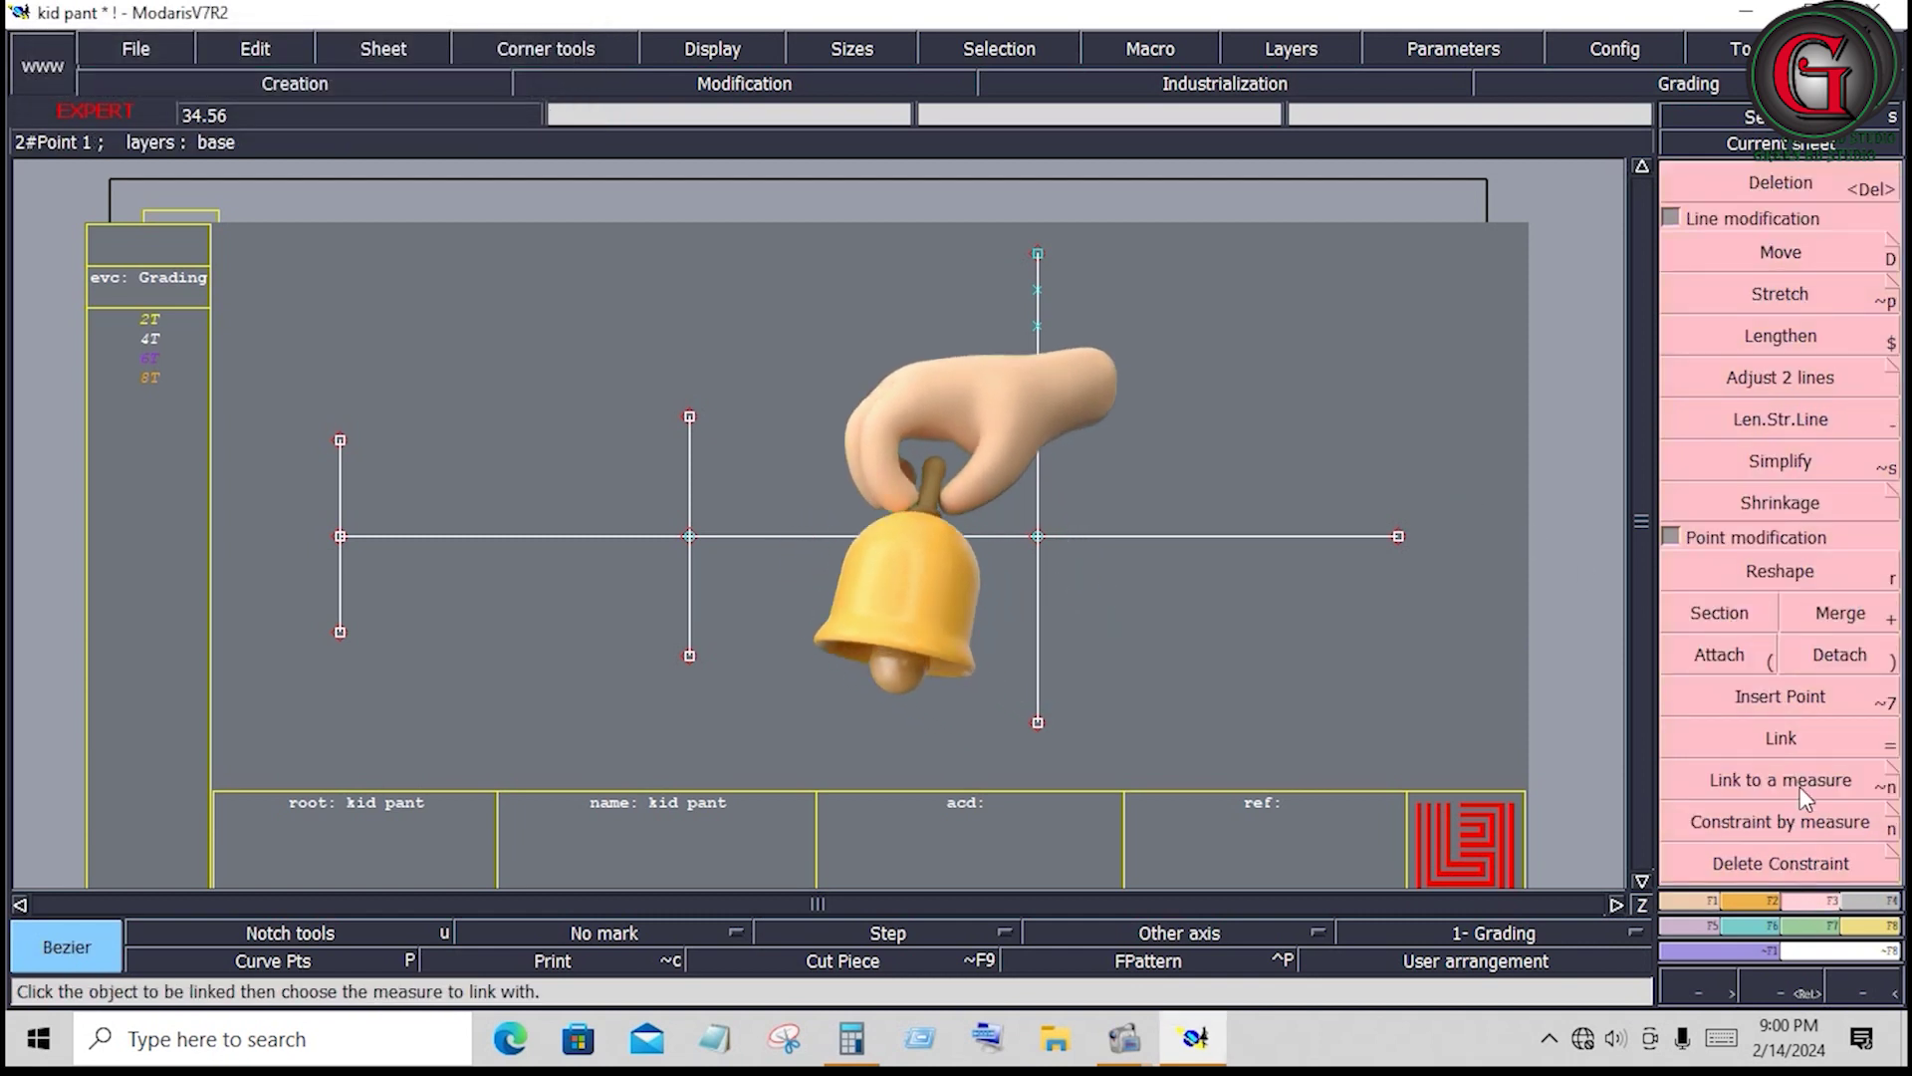
{"action": "left_click", "coordinate": [1801, 702]}
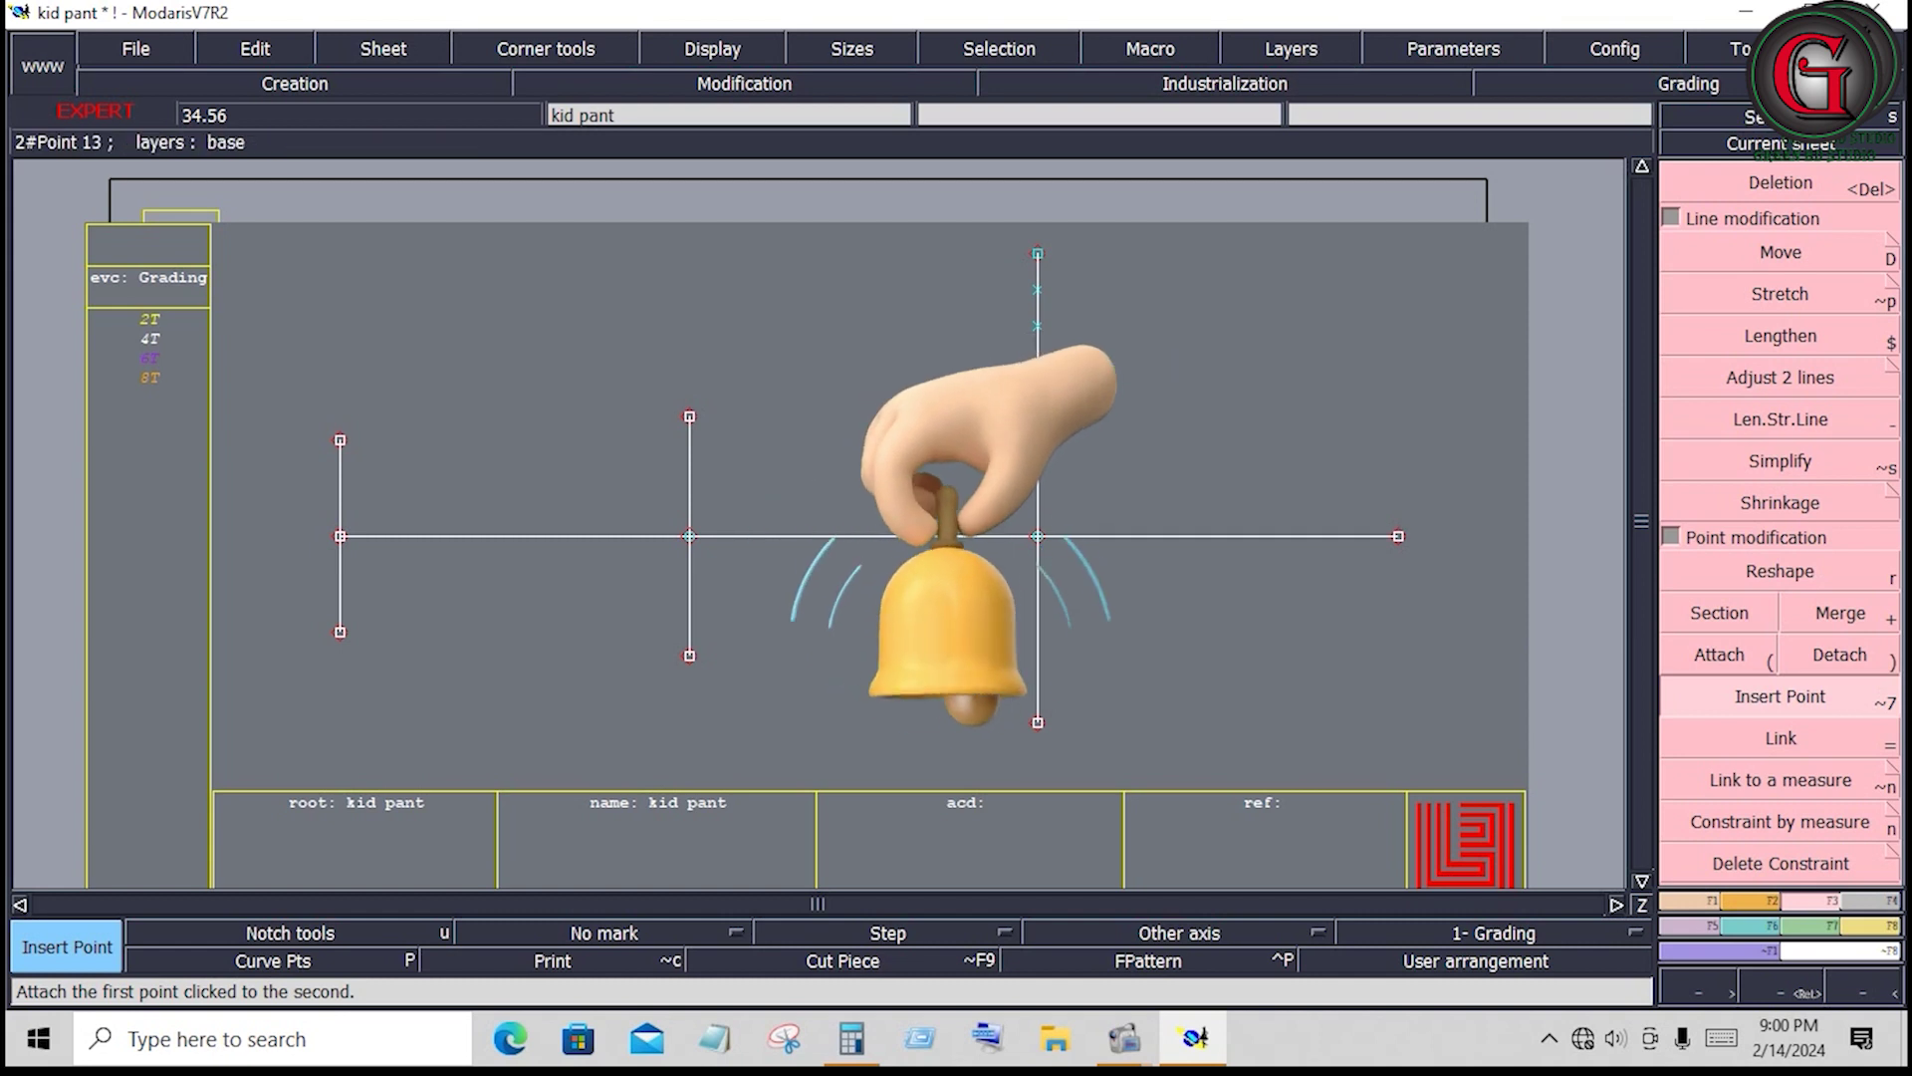
{"action": "left_click", "coordinate": [1038, 372]}
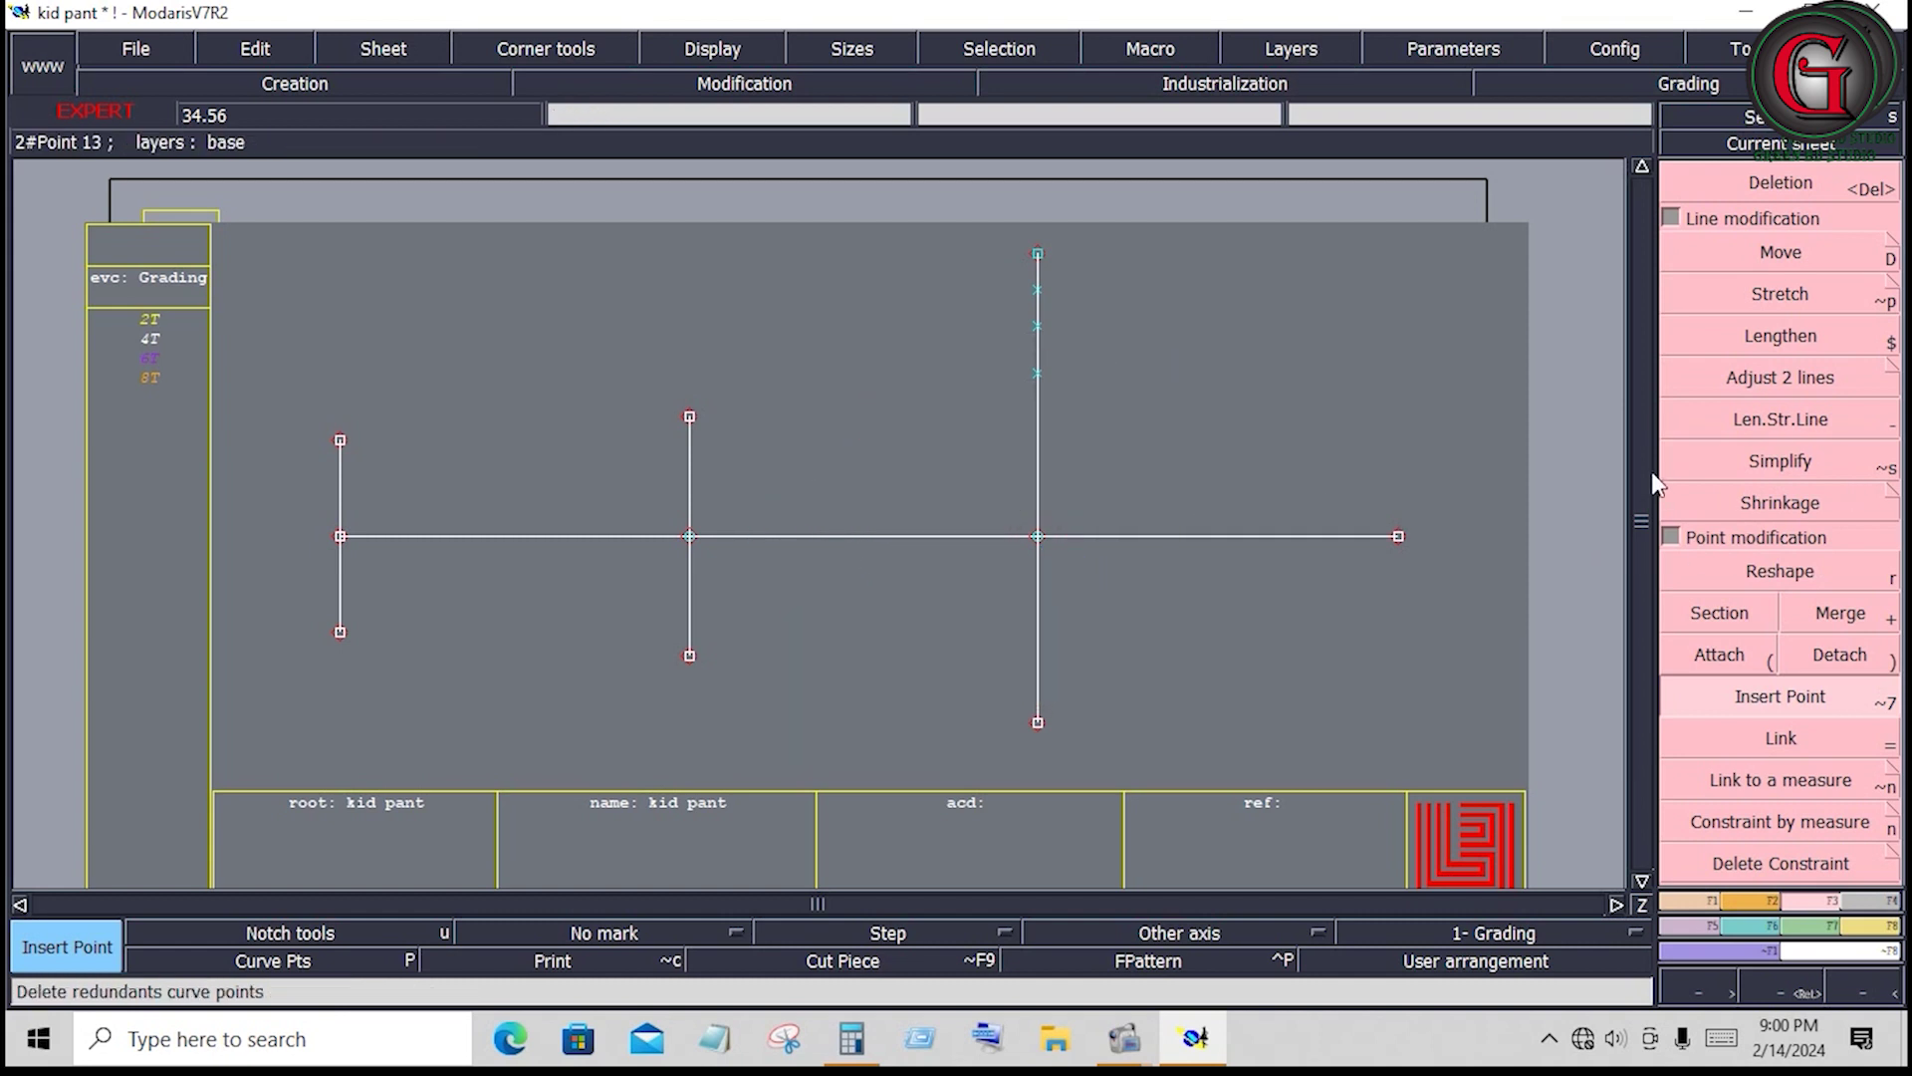
{"action": "left_click", "coordinate": [1671, 901]}
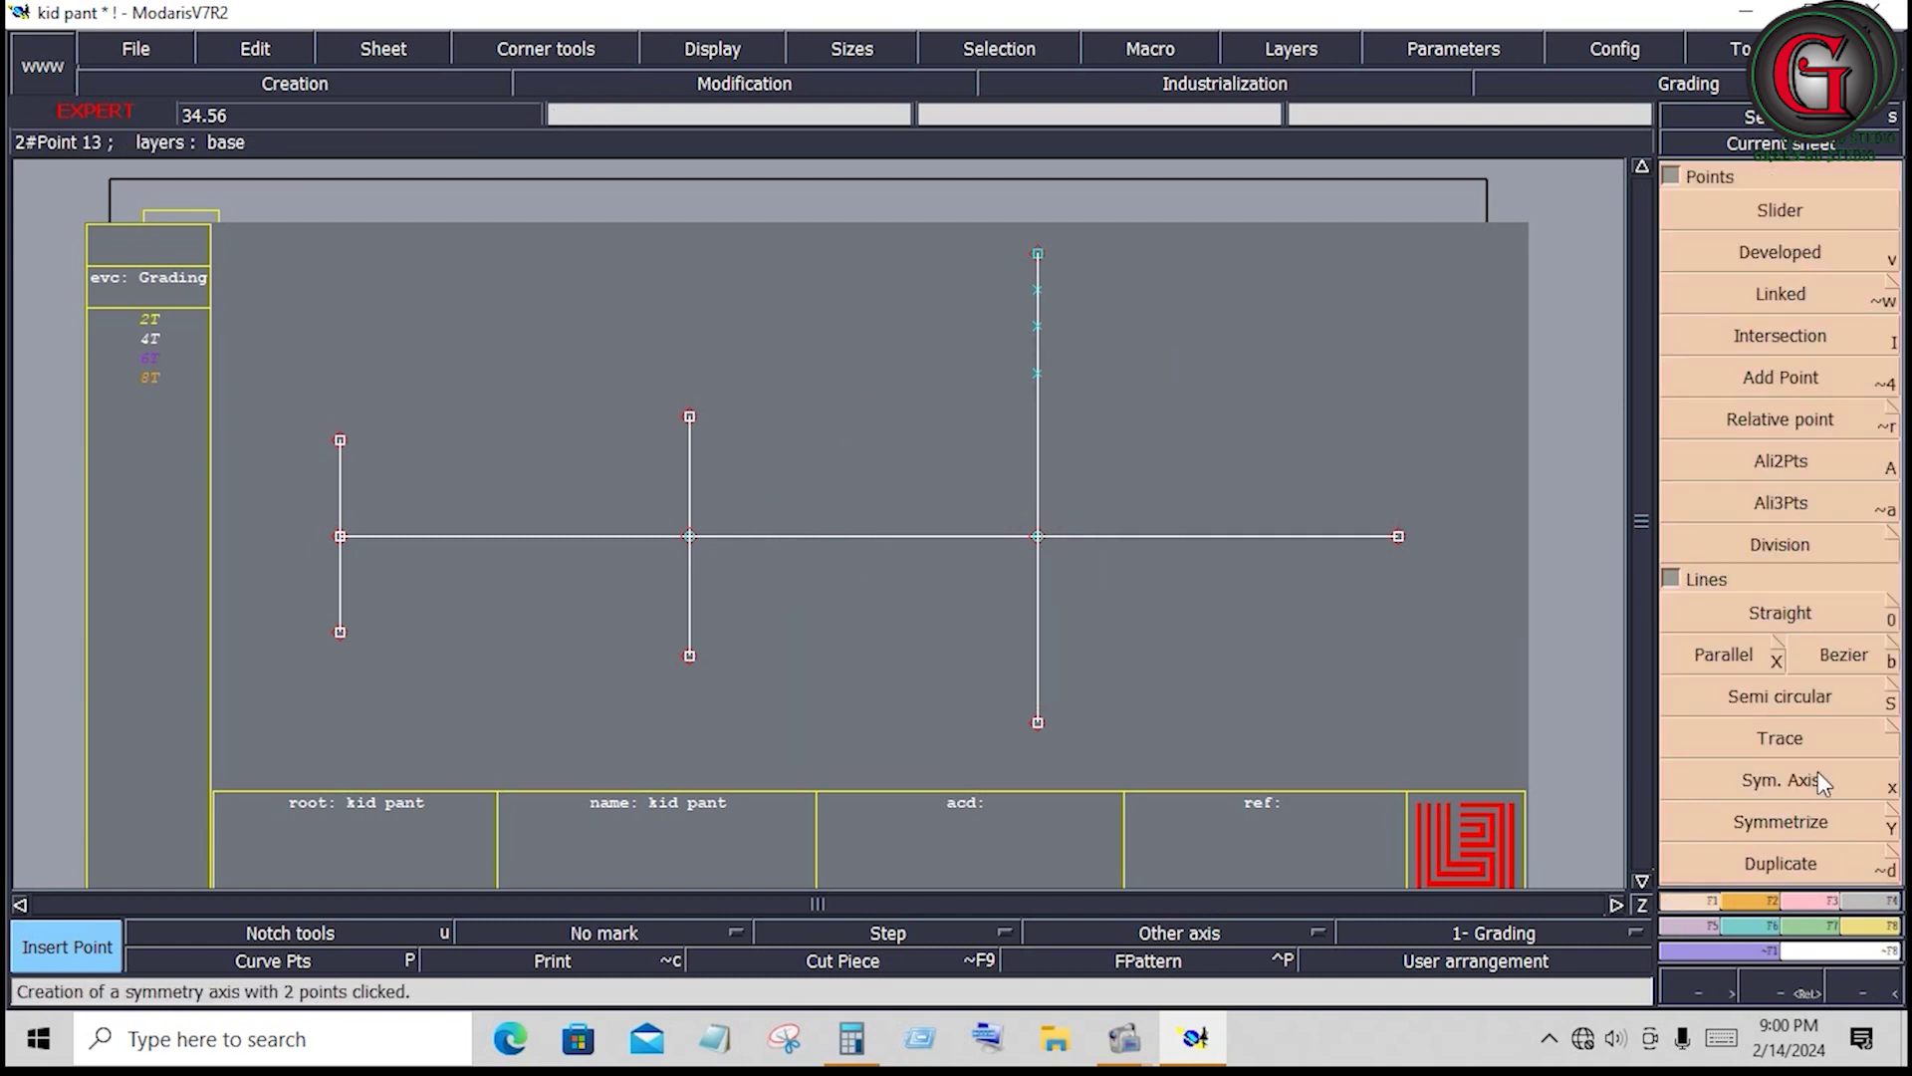
Draw a Bezier line running right from the new 1-inch point on the right vertical
{"action": "left_click", "coordinate": [1848, 655]}
{"action": "left_click", "coordinate": [1038, 375]}
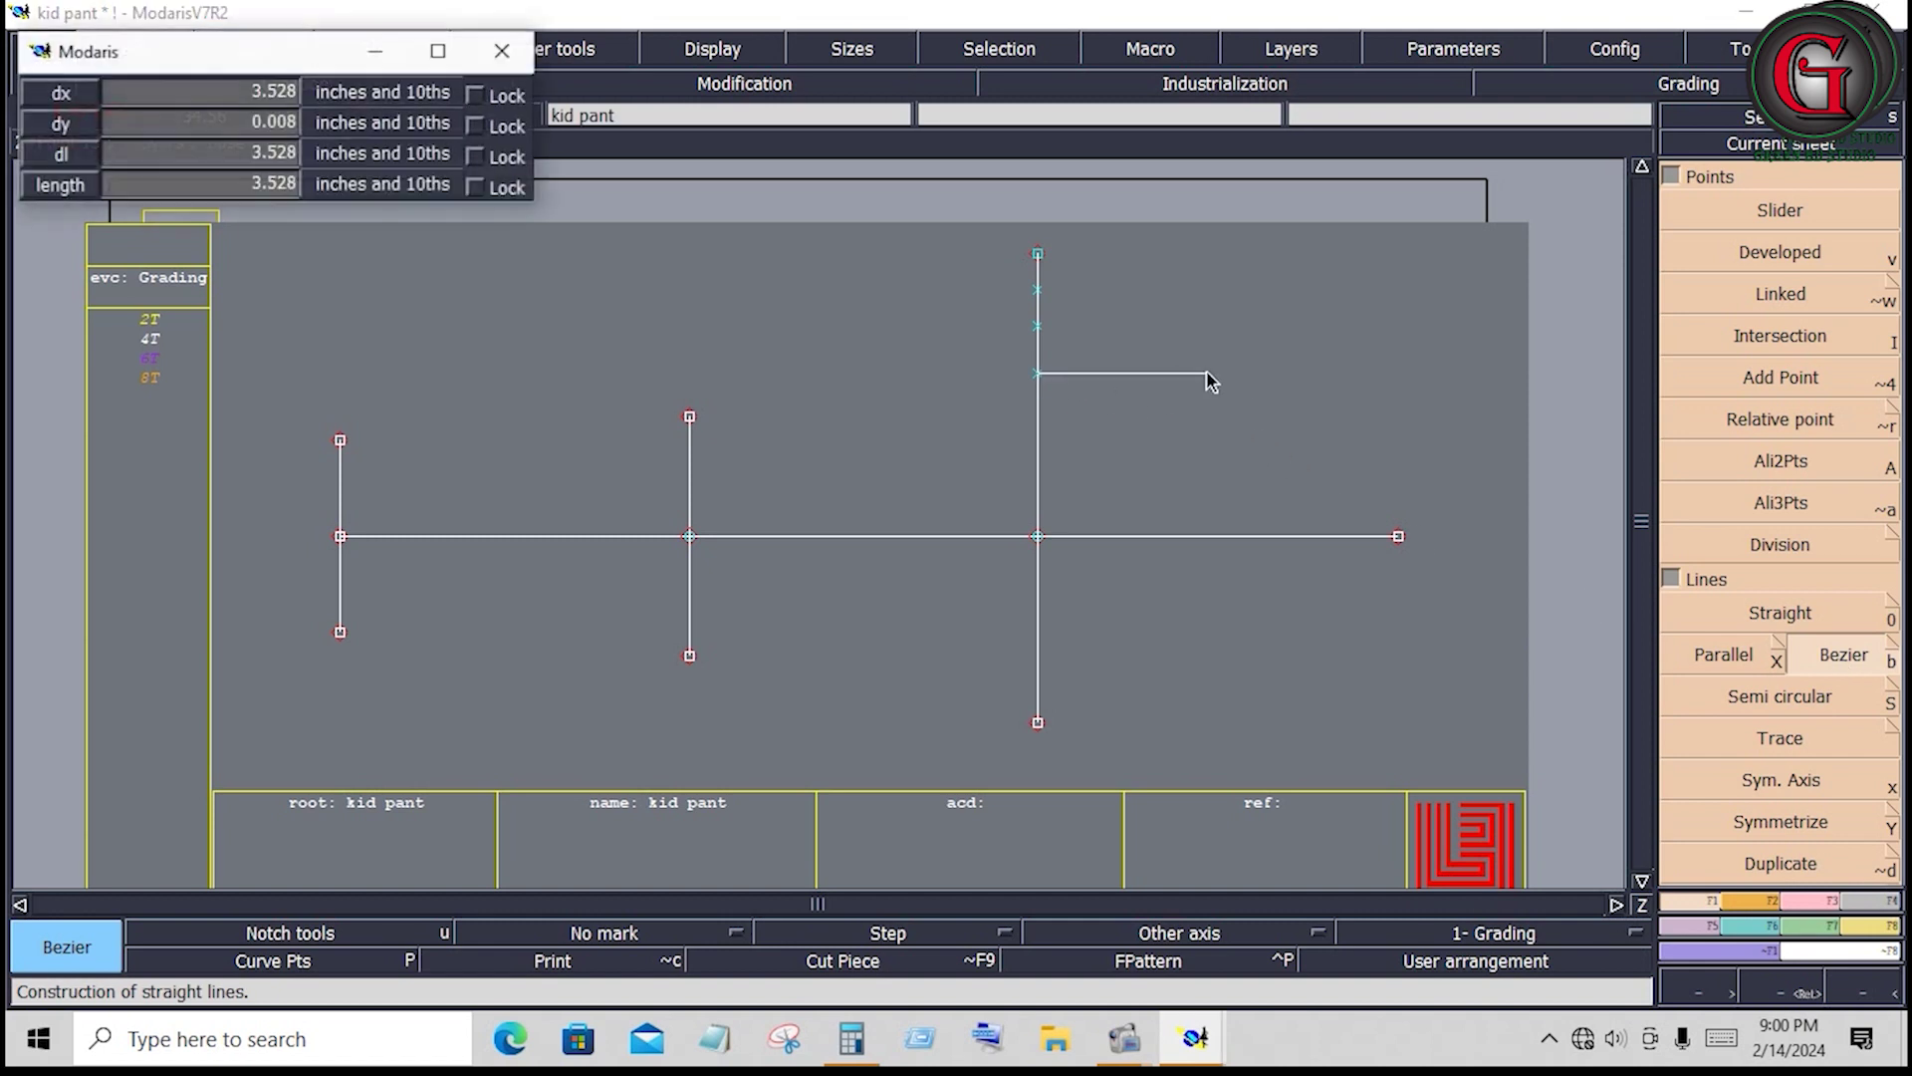
{"action": "left_click", "coordinate": [1392, 394]}
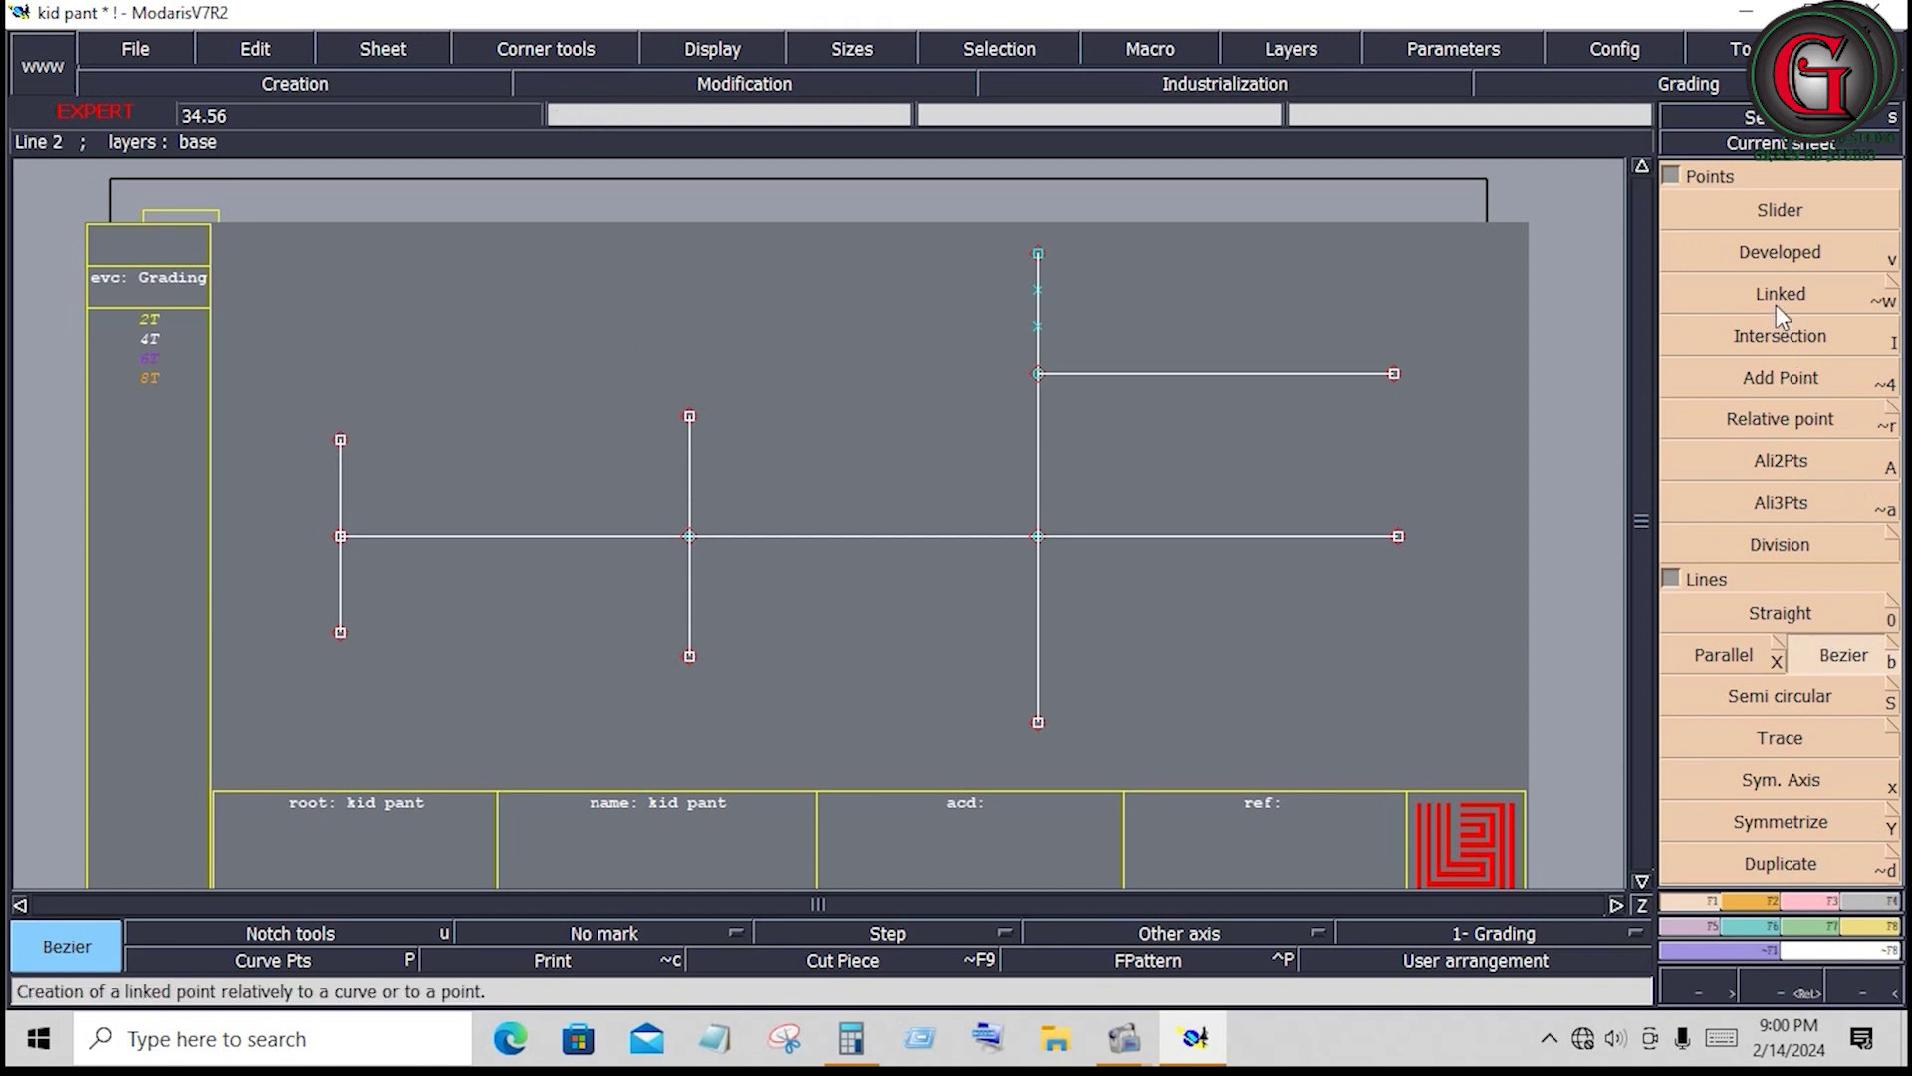
{"action": "left_click", "coordinate": [1819, 905]}
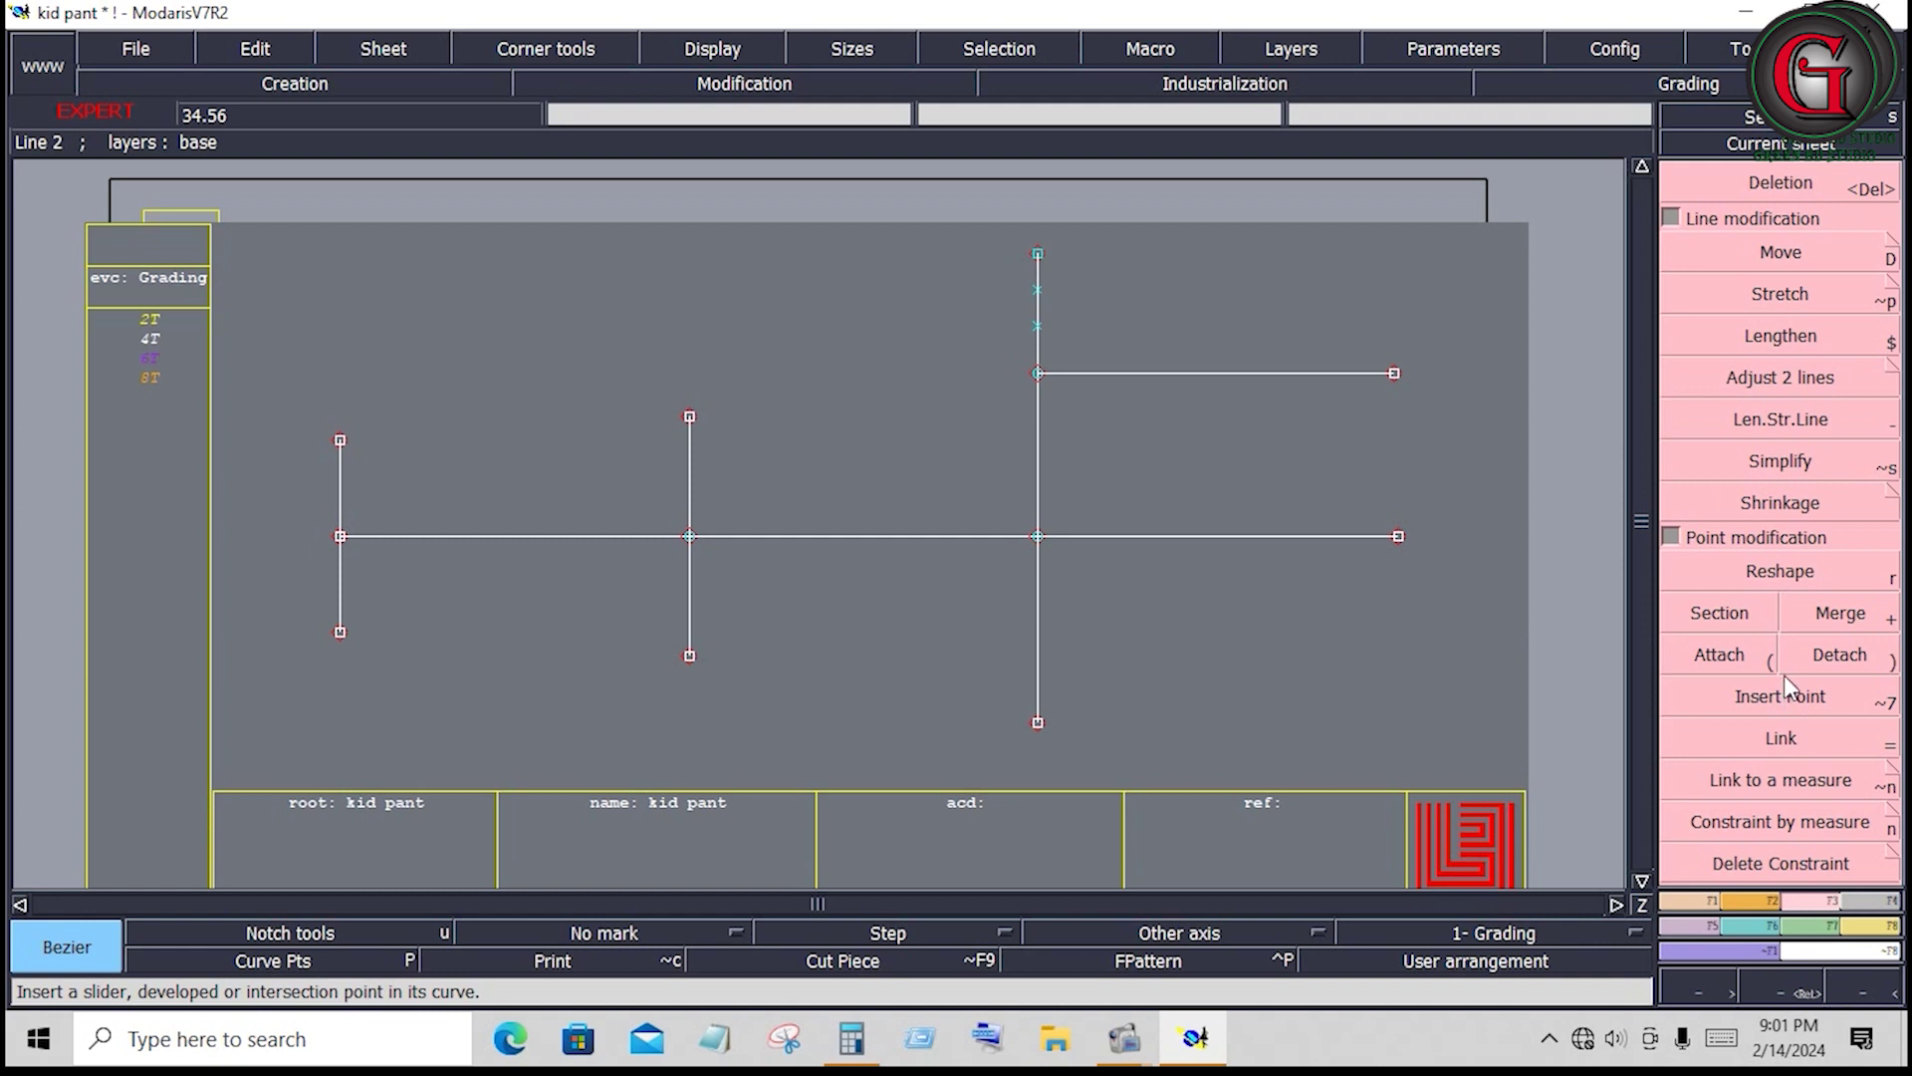
Lengthen the middle vertical line by 0.5 inch and the left vertical line by 0.375 inch
{"action": "left_click", "coordinate": [1779, 419]}
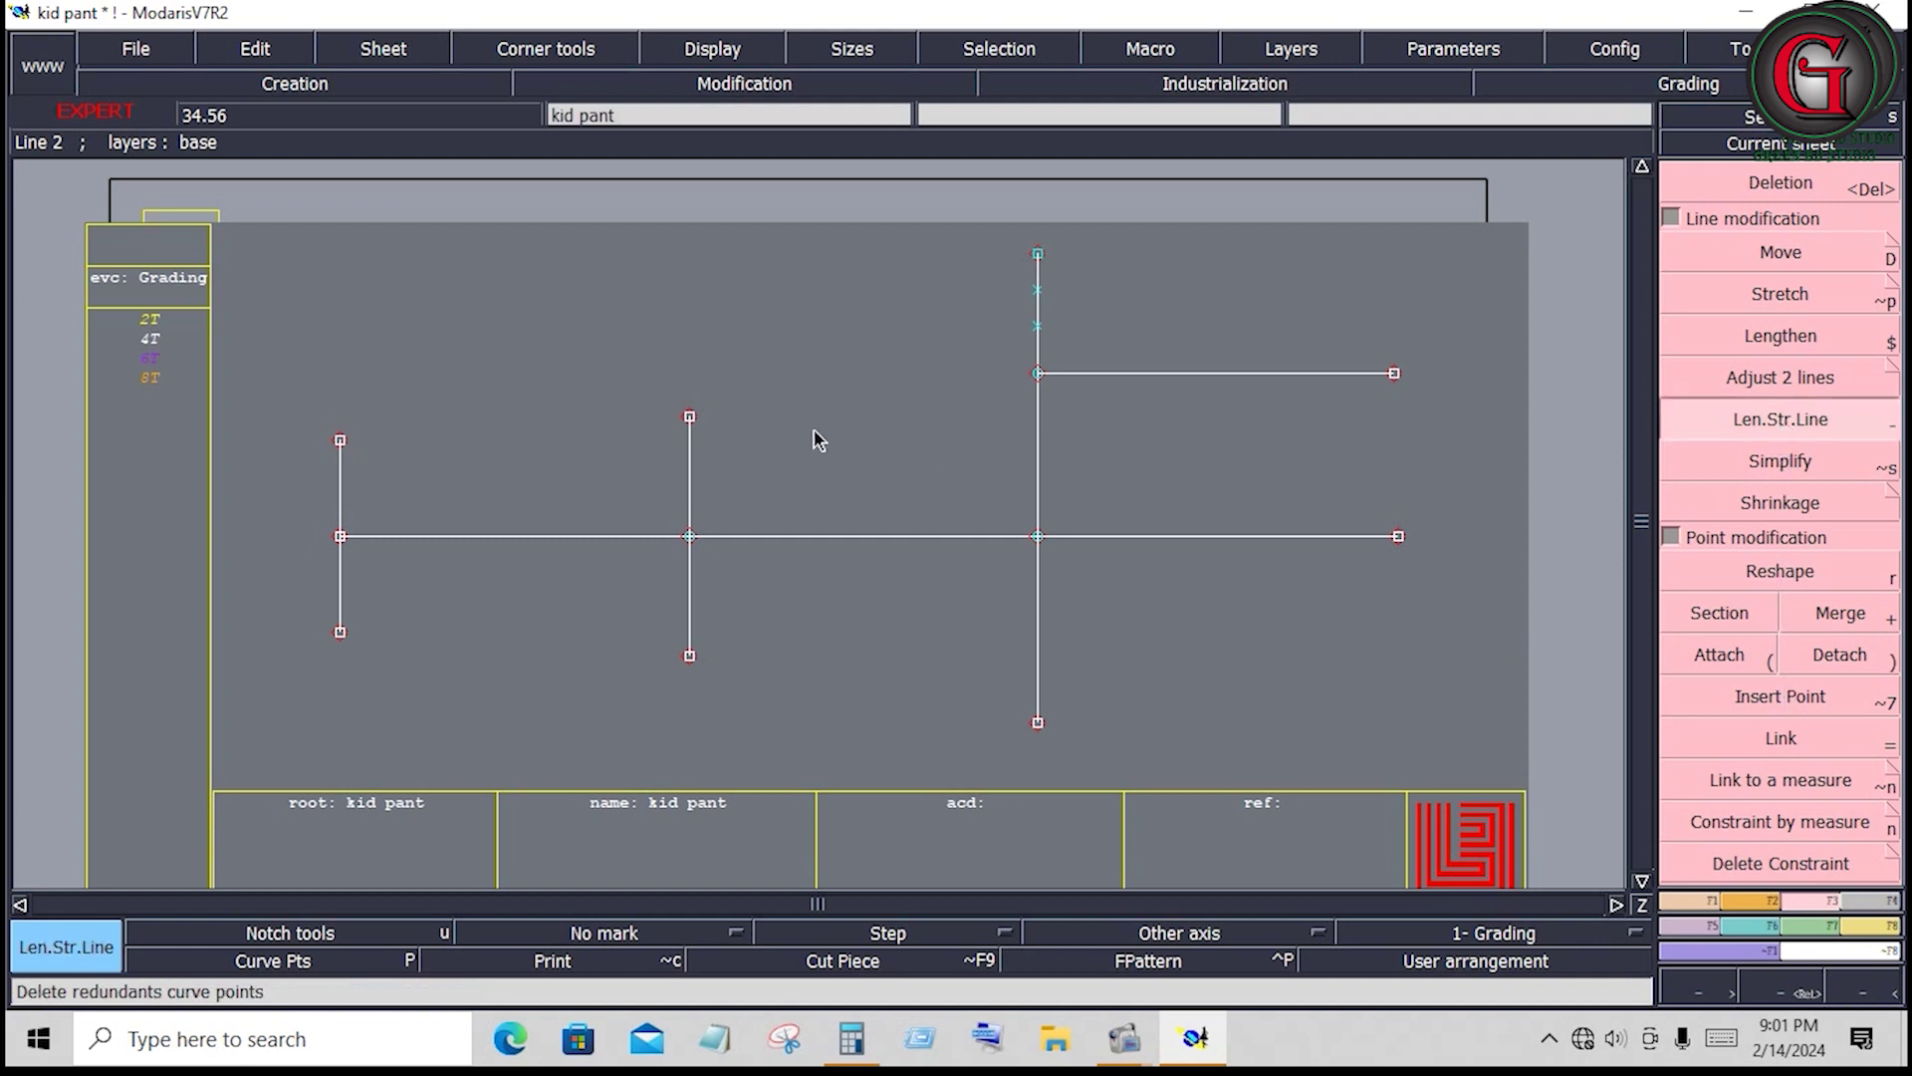
{"action": "left_click", "coordinate": [689, 439]}
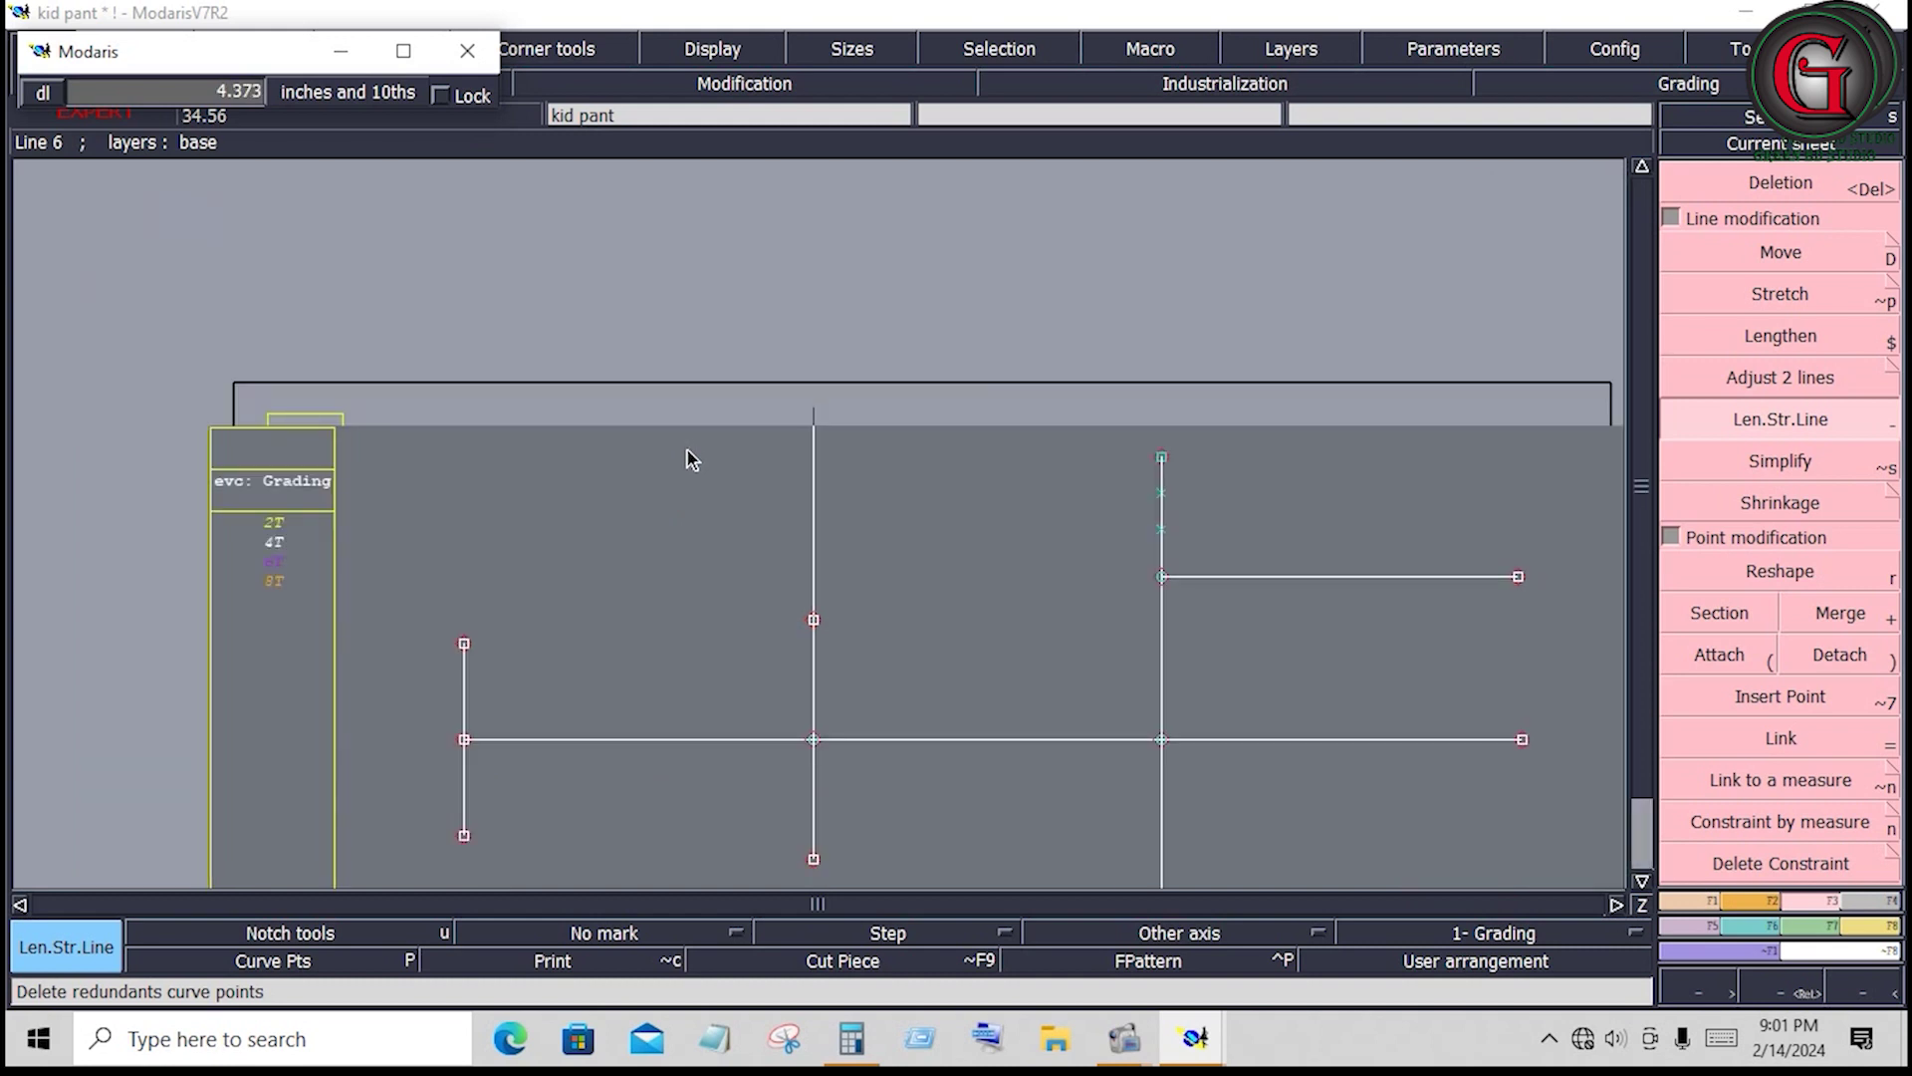
{"action": "type", "text": "0.7500.5"}
{"action": "key", "text": "Return"}
{"action": "left_click", "coordinate": [982, 626]}
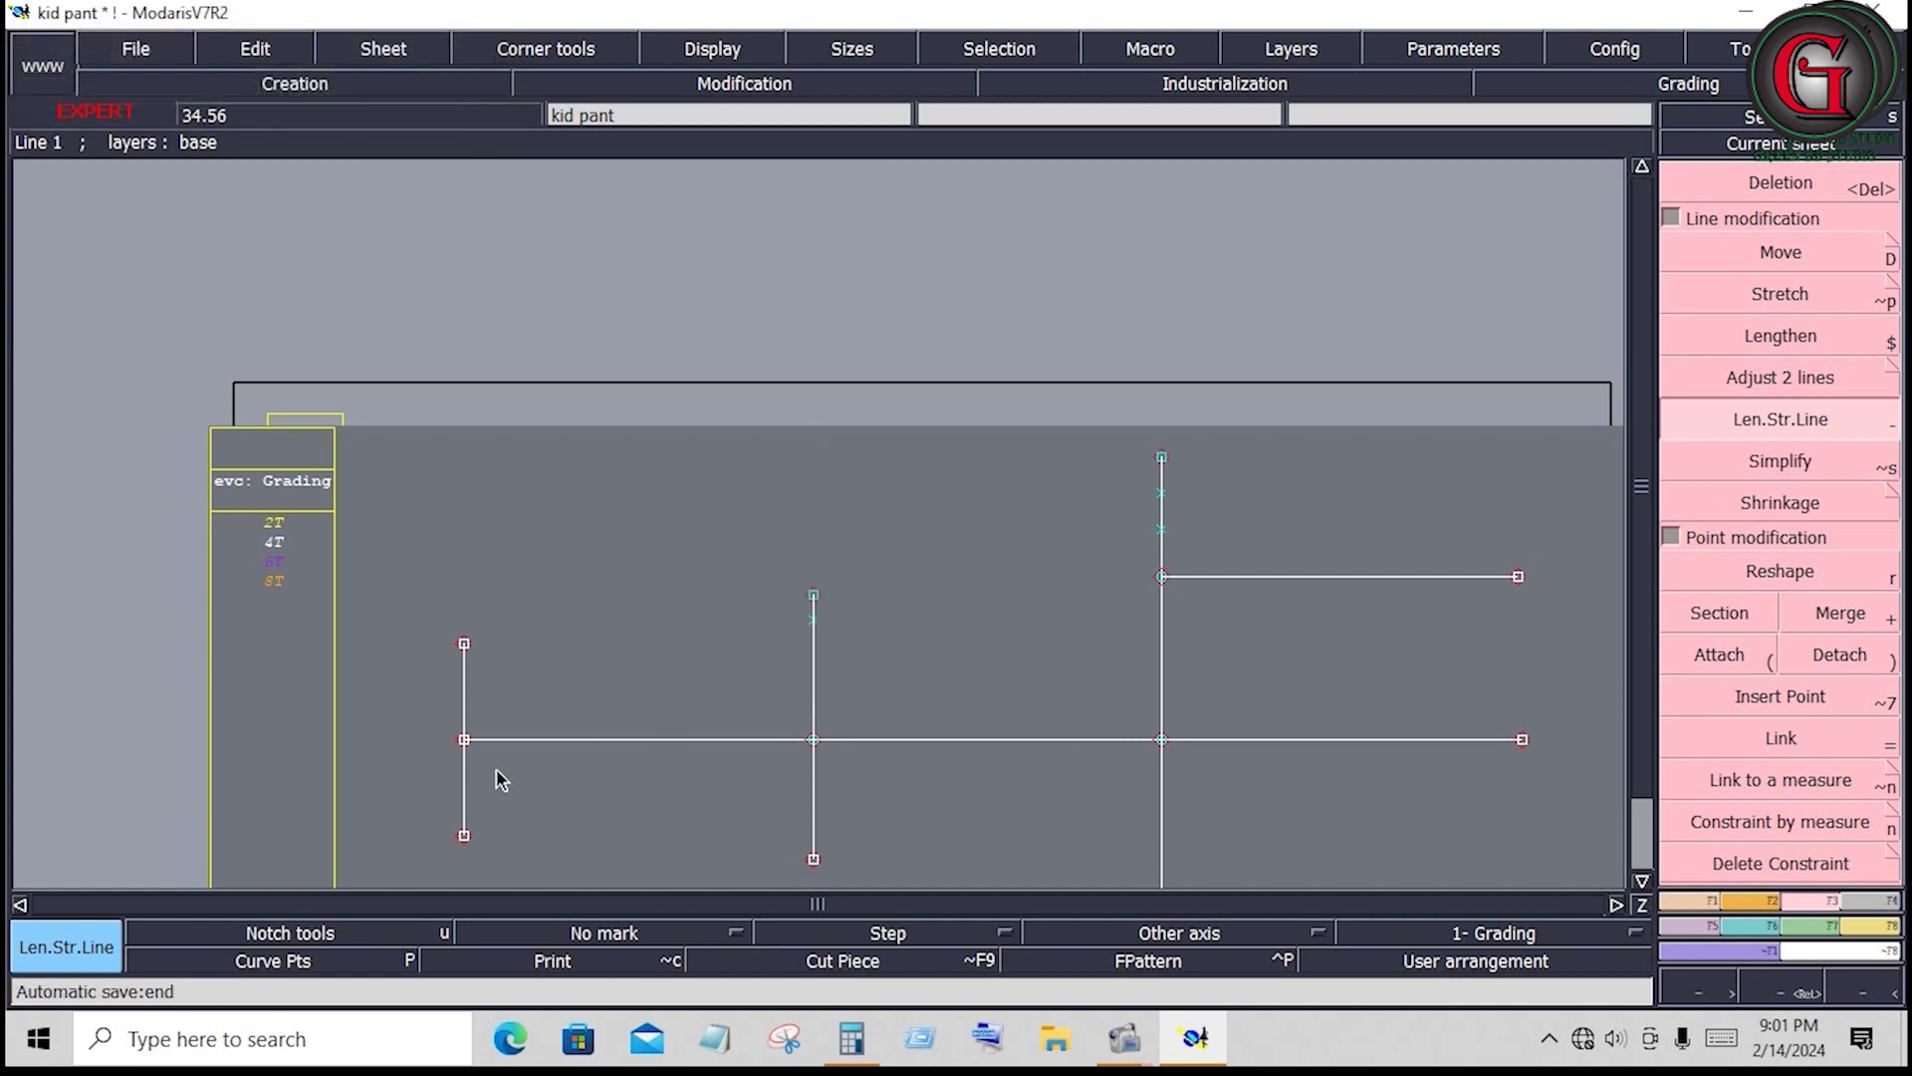
{"action": "left_click", "coordinate": [465, 661]}
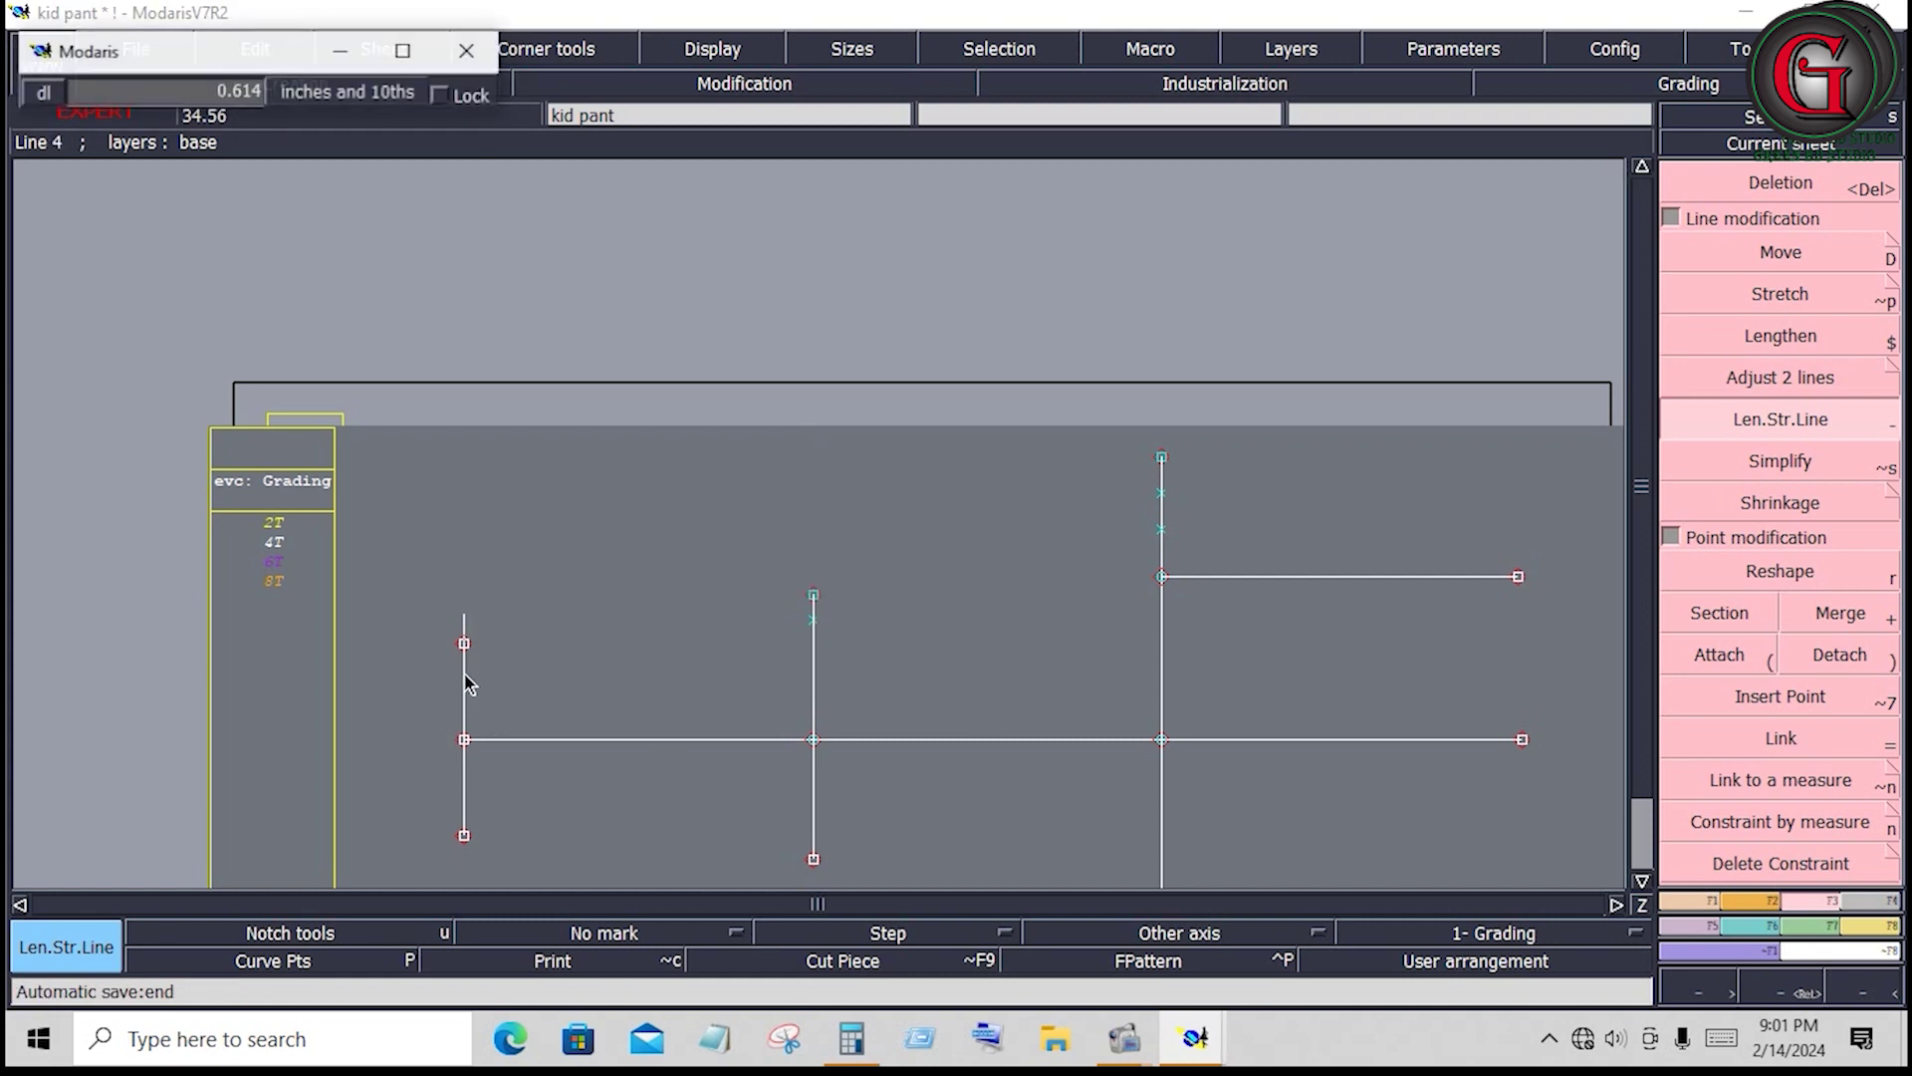
{"action": "type", "text": "."}
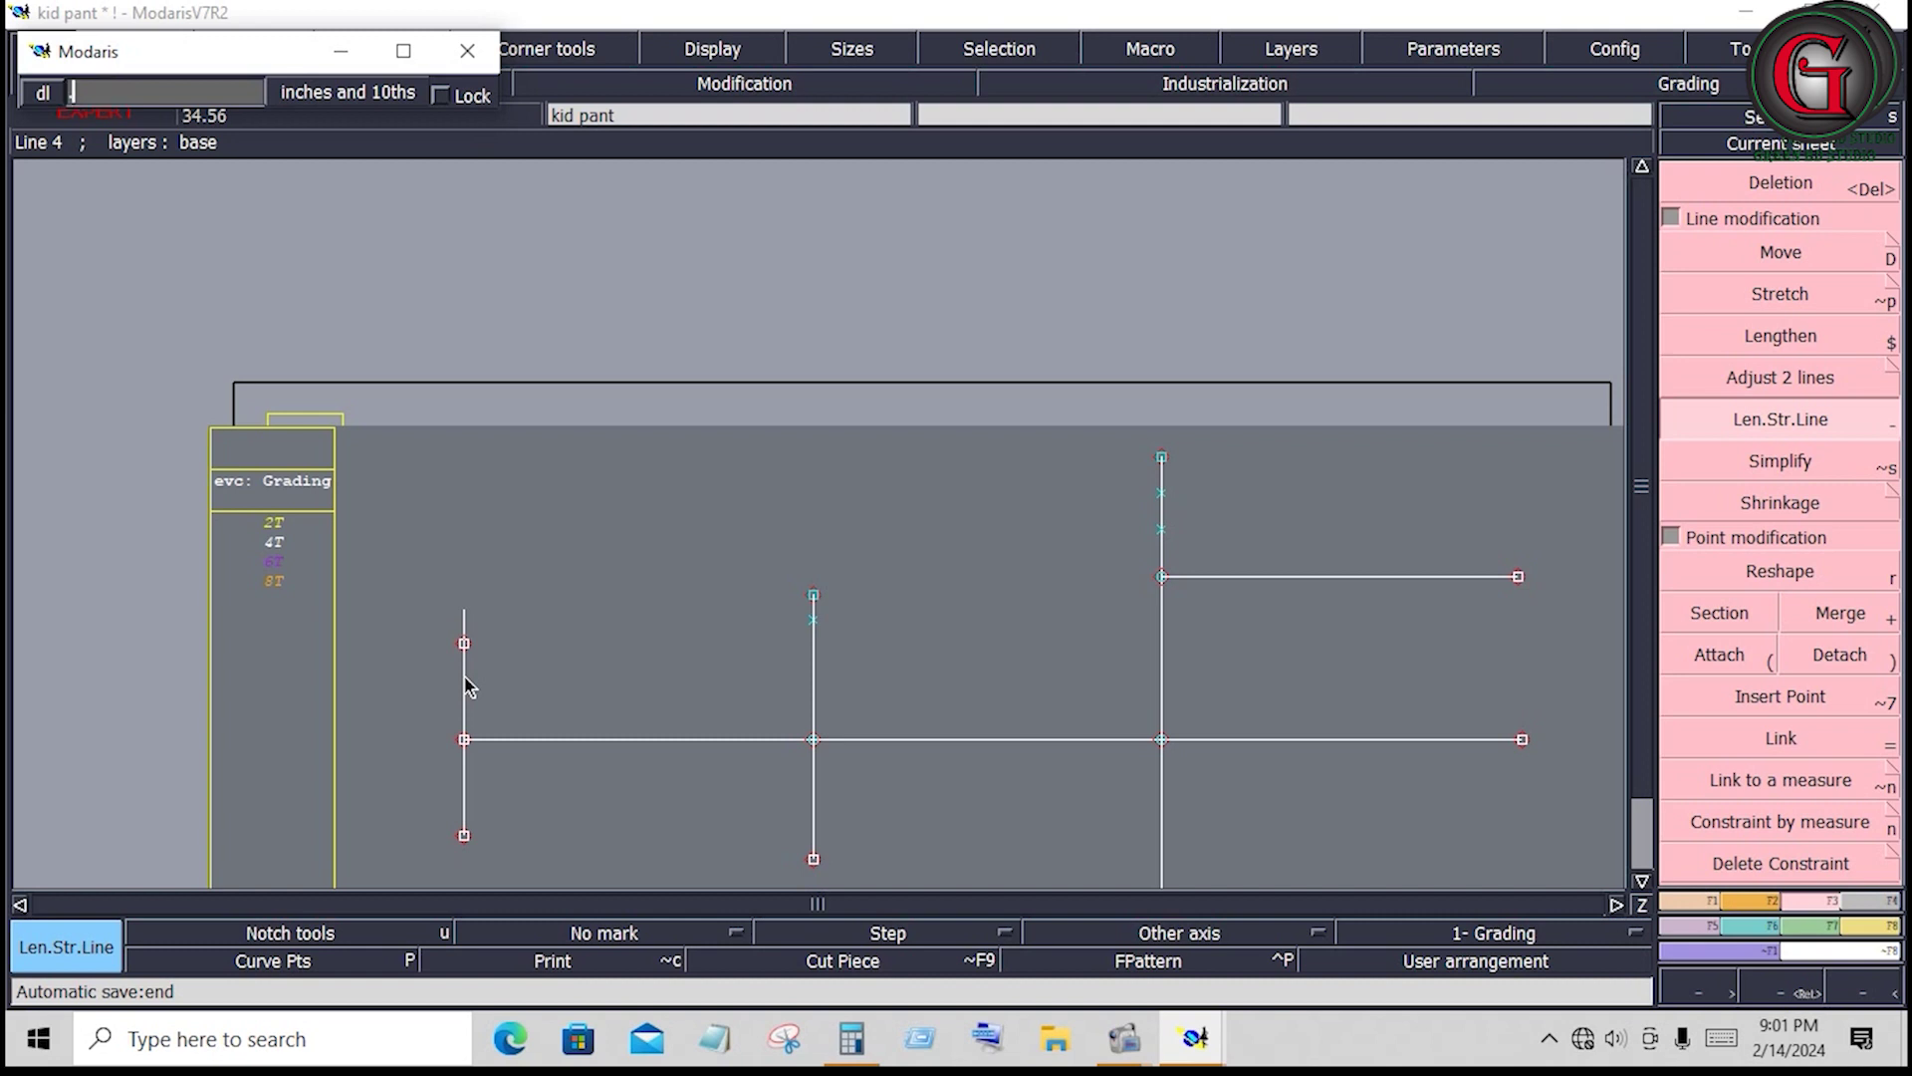
{"action": "type", "text": "375"}
{"action": "key", "text": "Return"}
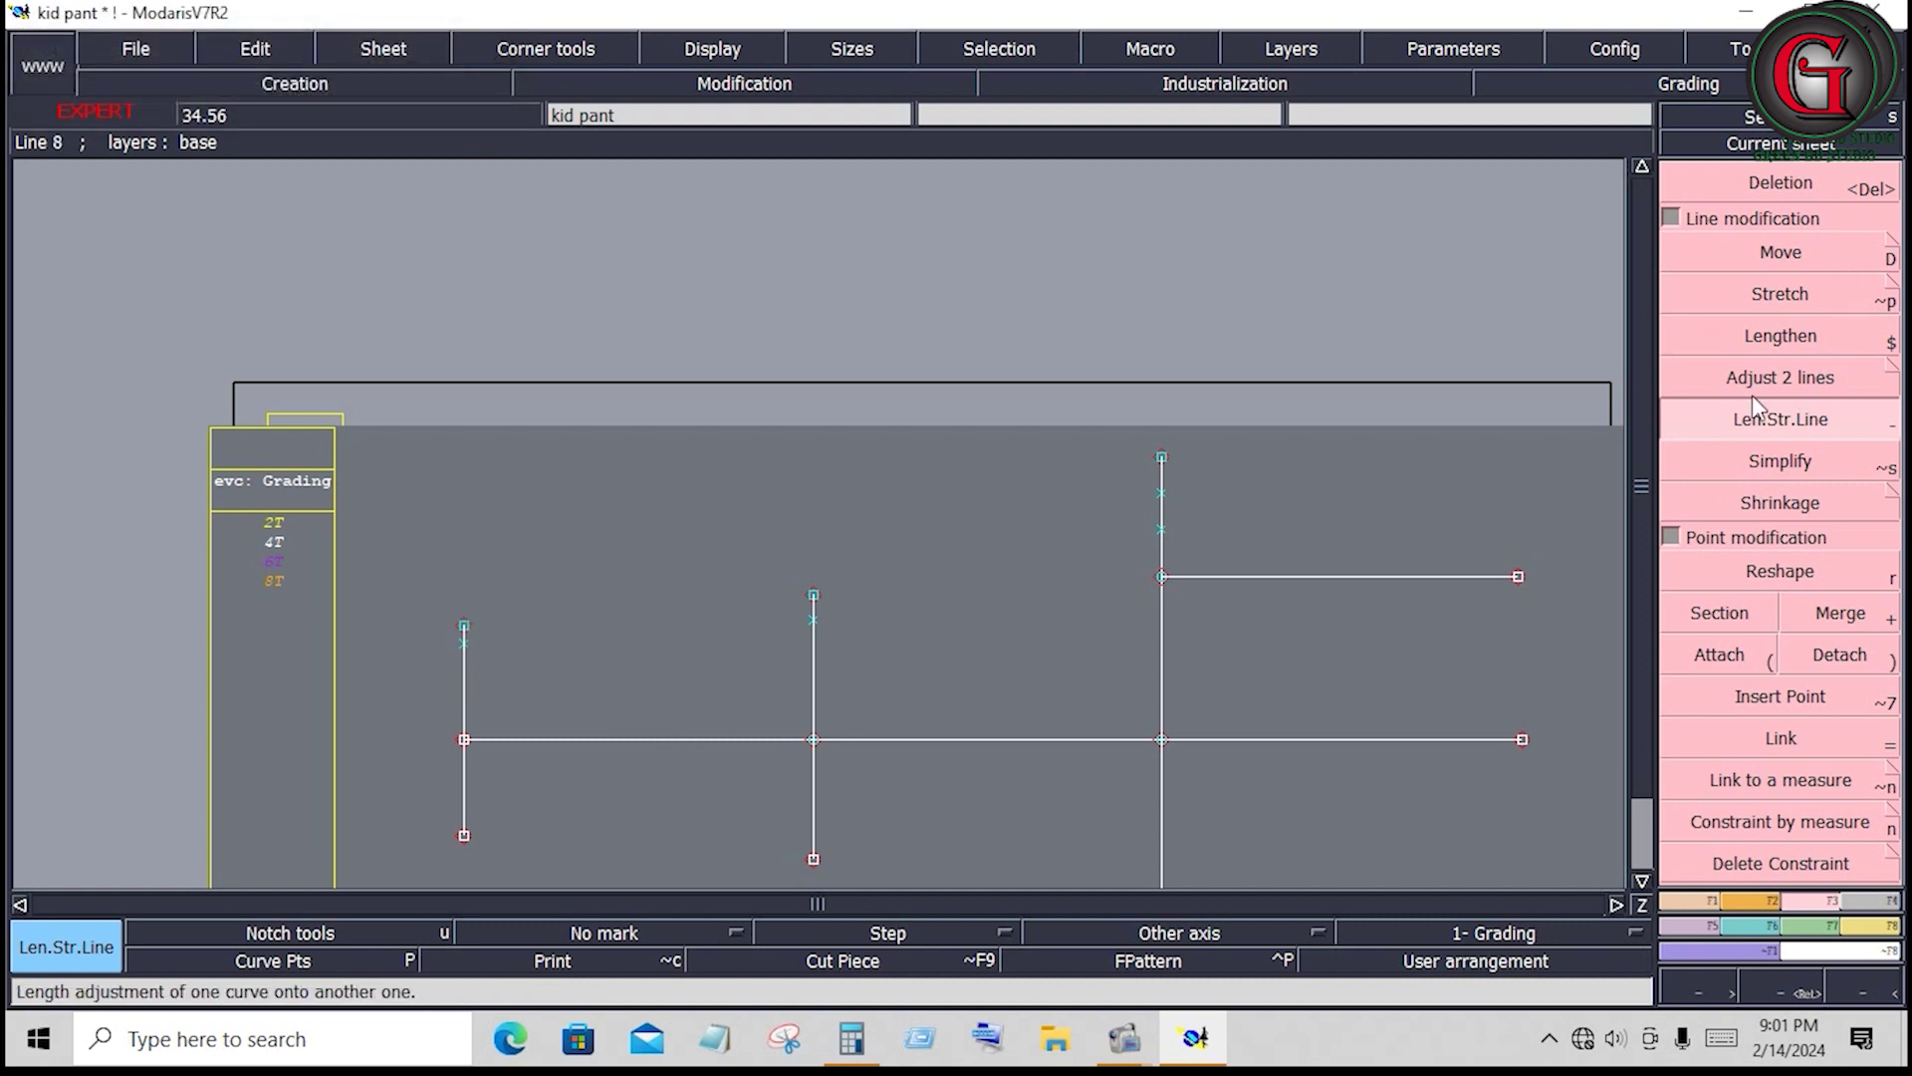
{"action": "right_click", "coordinate": [1730, 528]}
Place developed points at -0.3 on the left vertical and -0.5 on the middle vertical
{"action": "left_click", "coordinate": [1806, 267]}
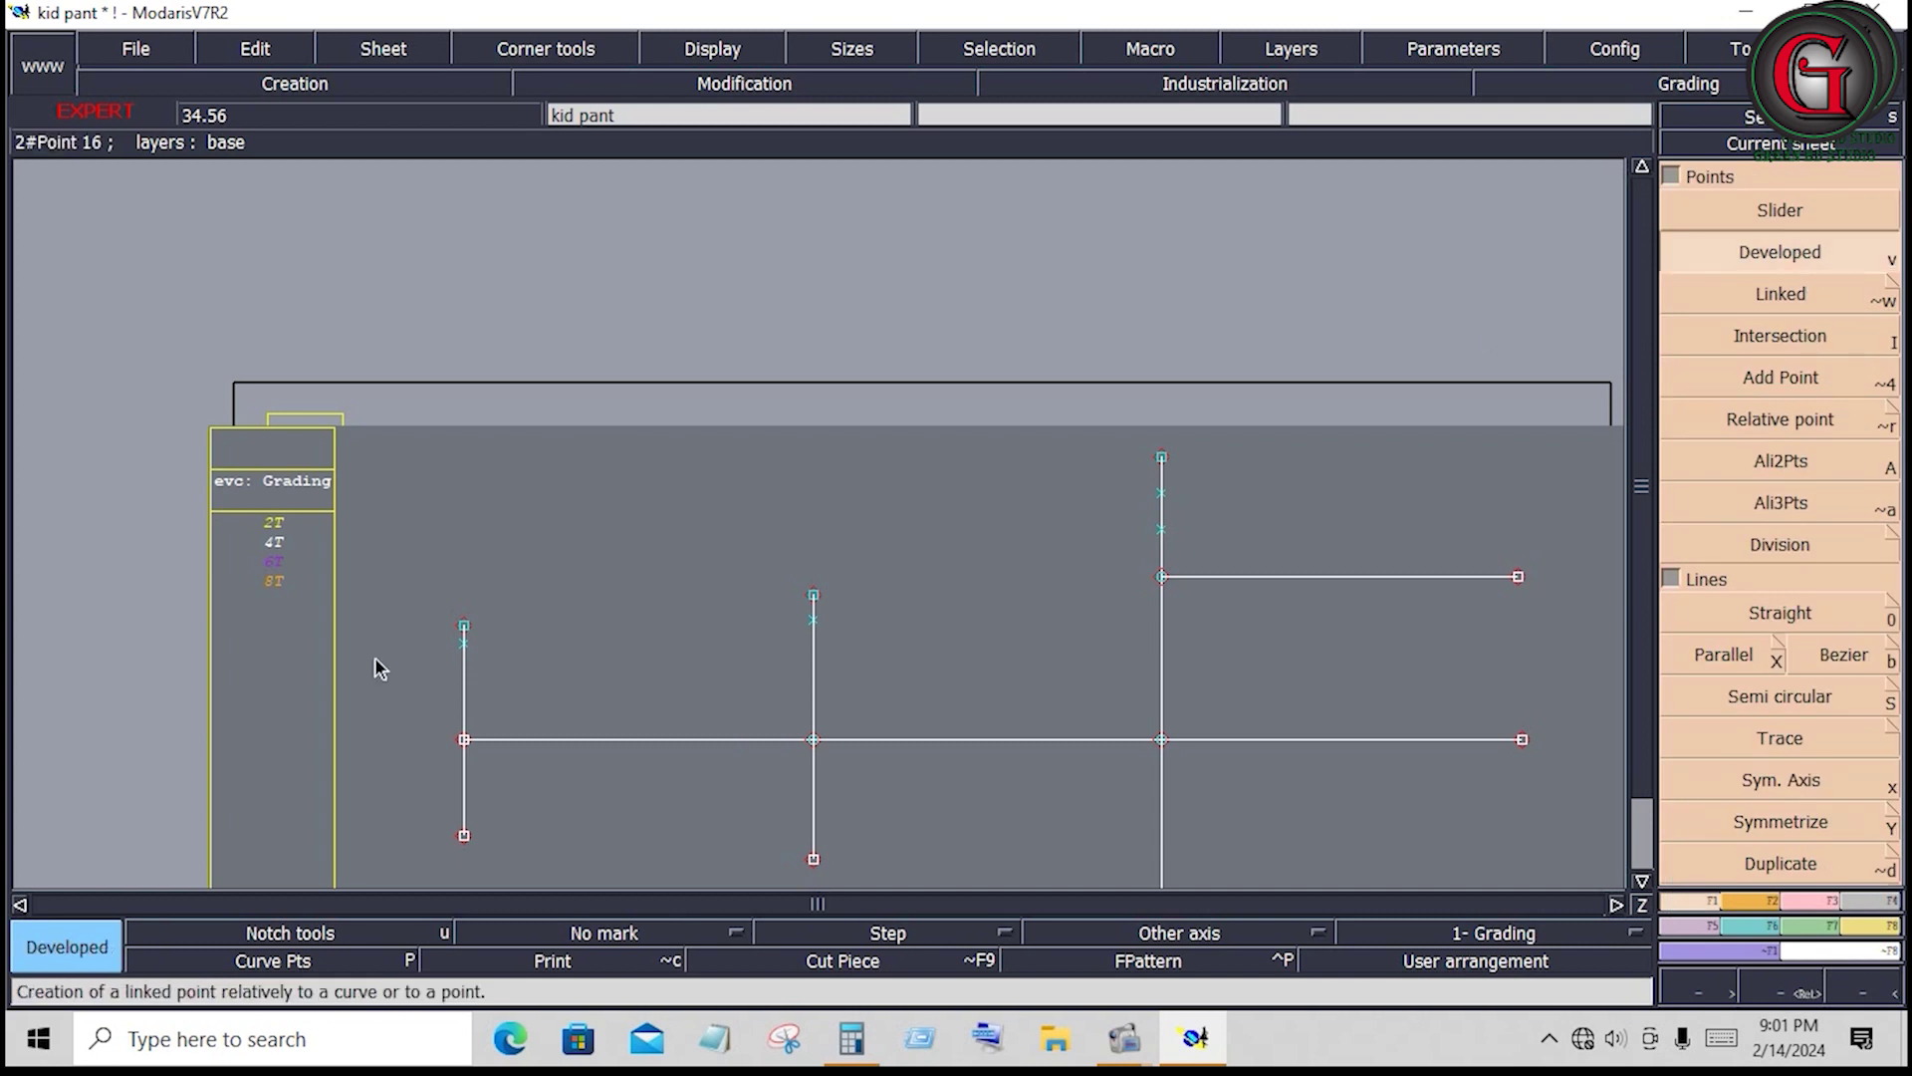
{"action": "left_click", "coordinate": [461, 654]}
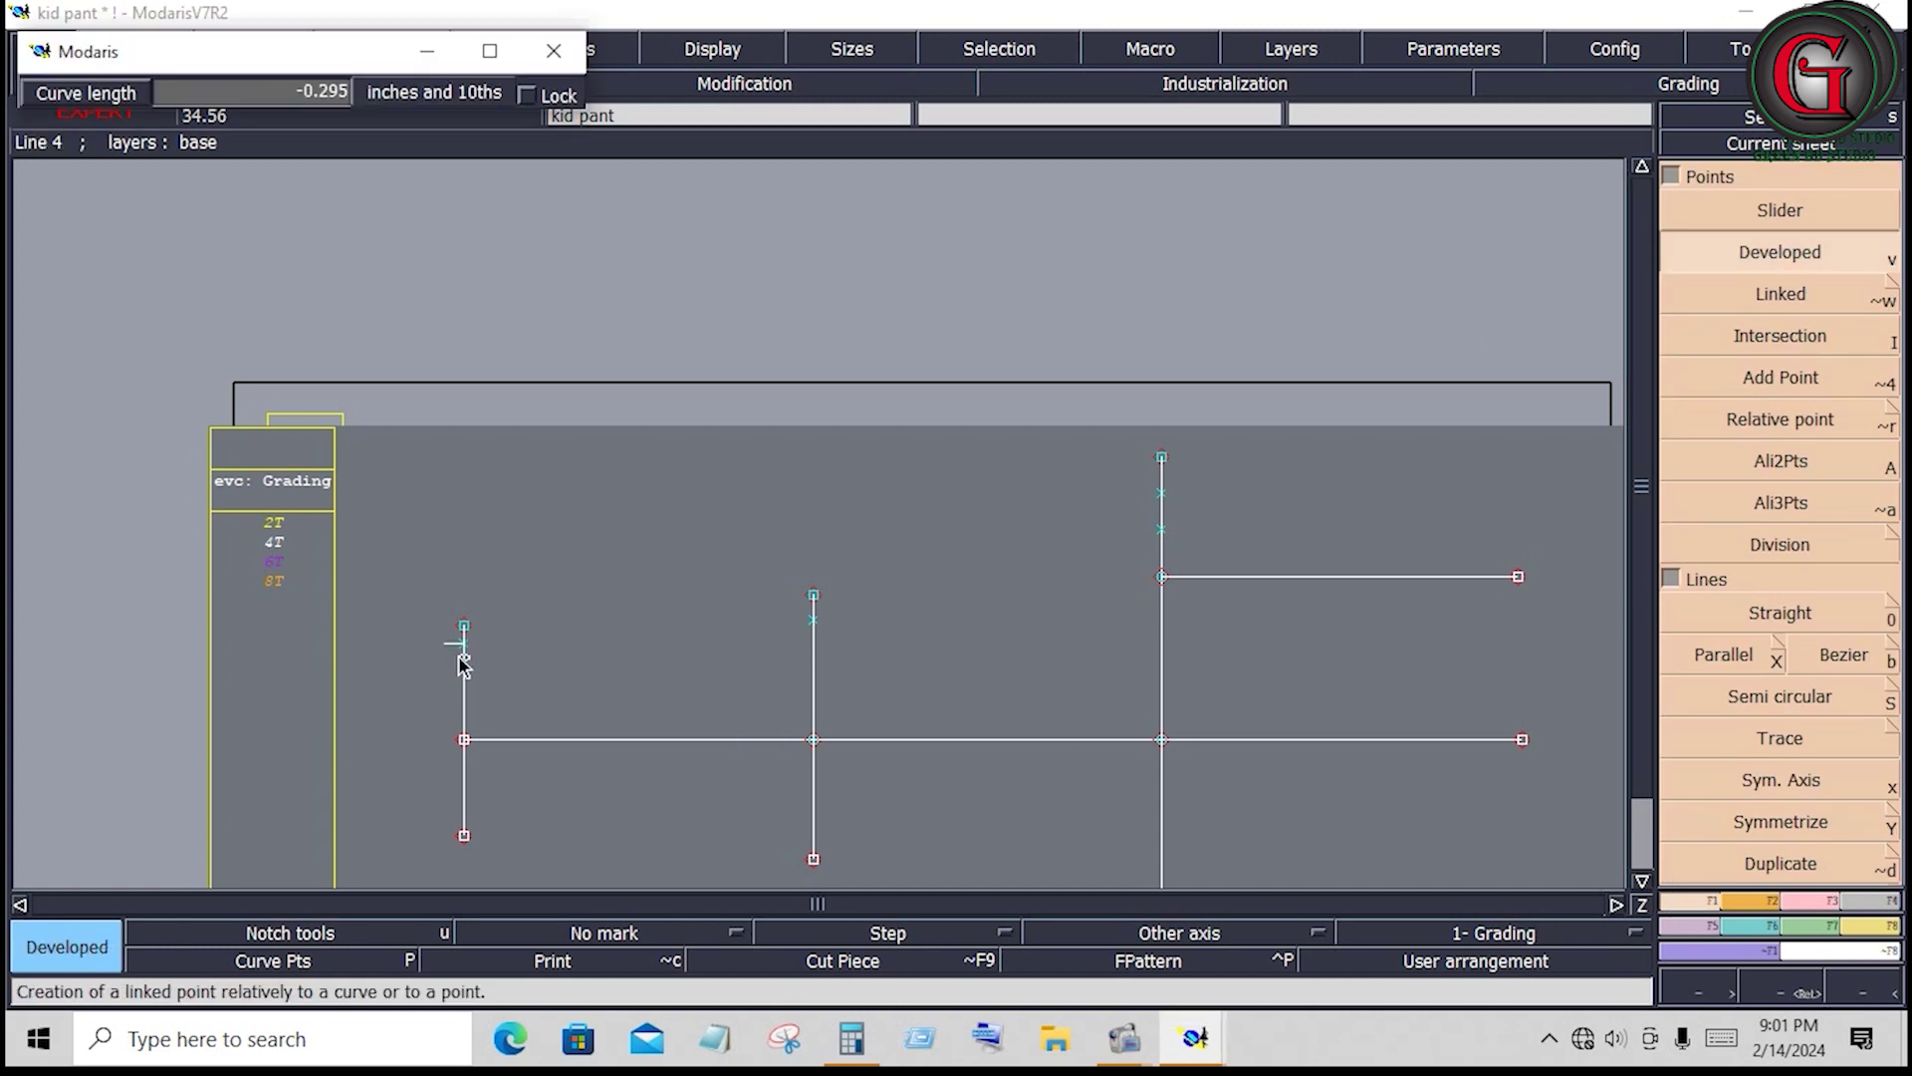
{"action": "type", "text": "-."}
{"action": "type", "text": "37"}
{"action": "key", "text": "Return"}
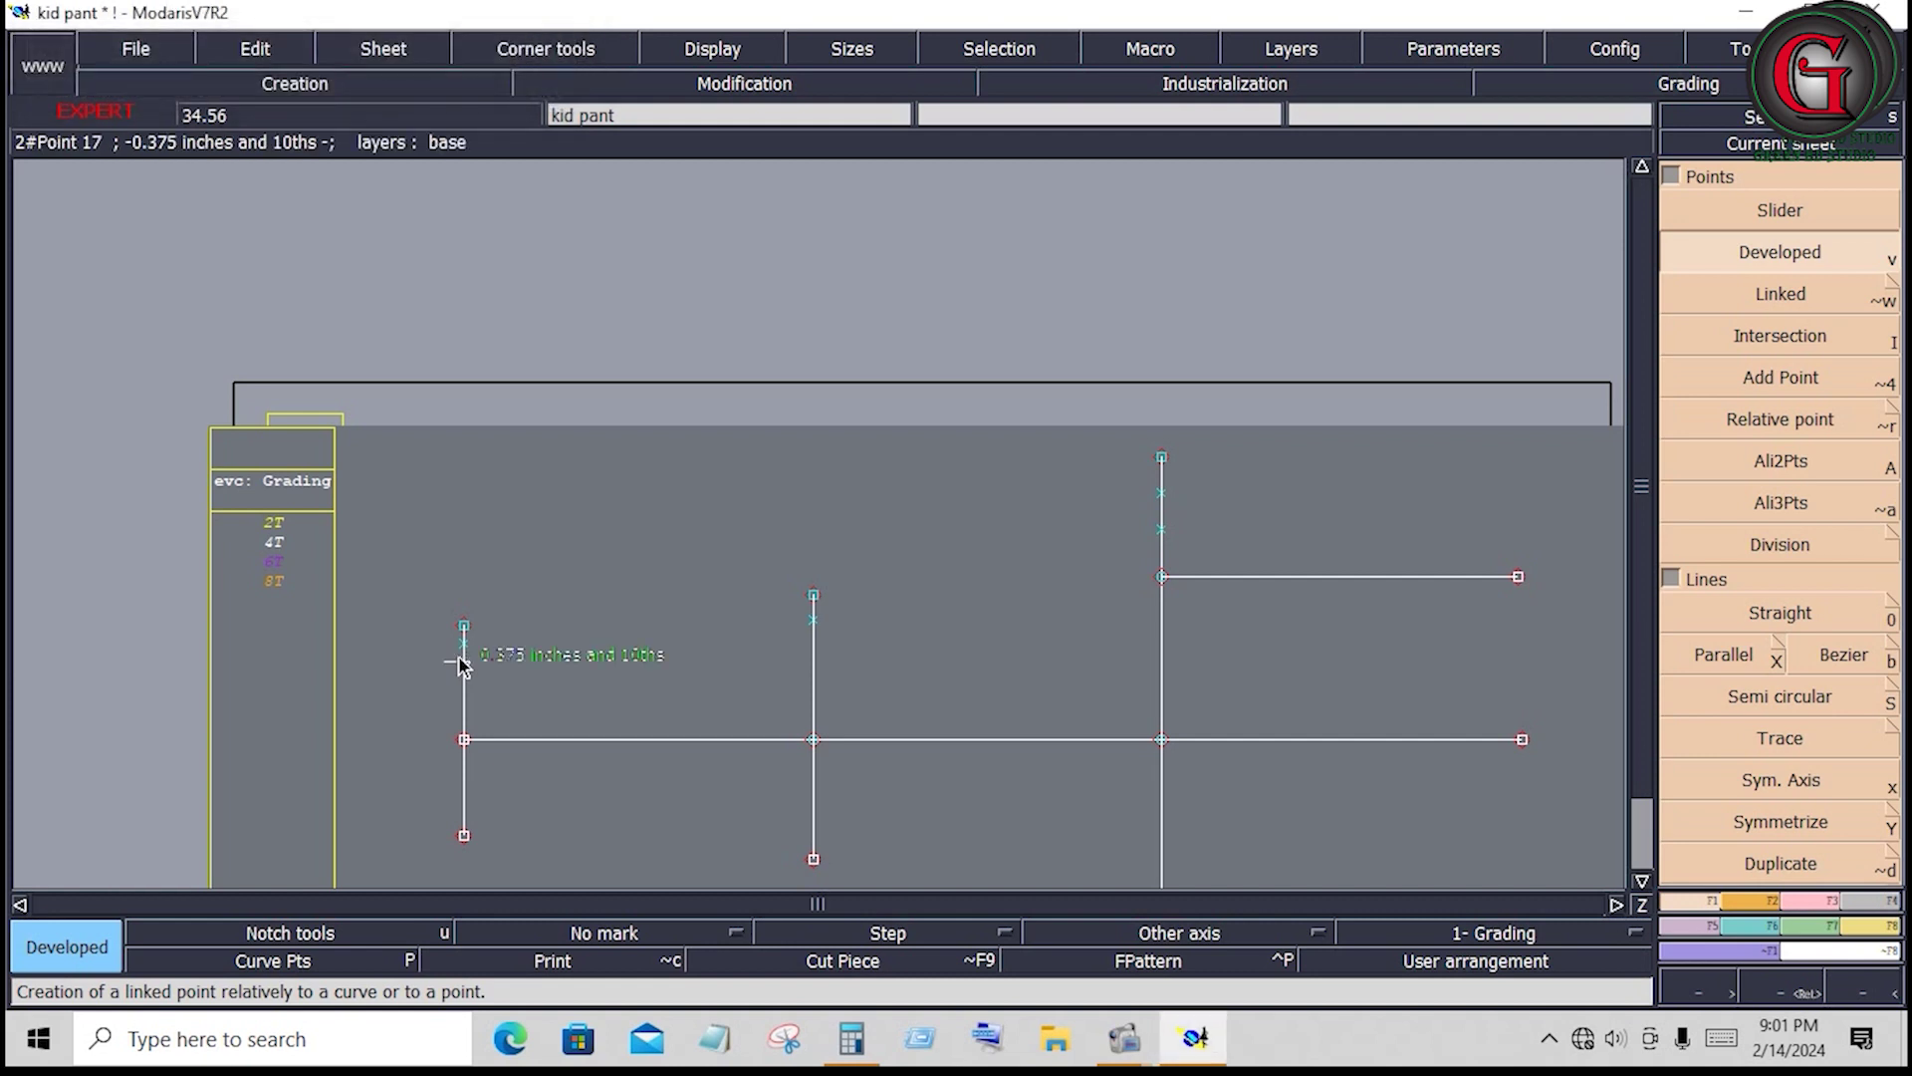
{"action": "left_click", "coordinate": [666, 739]}
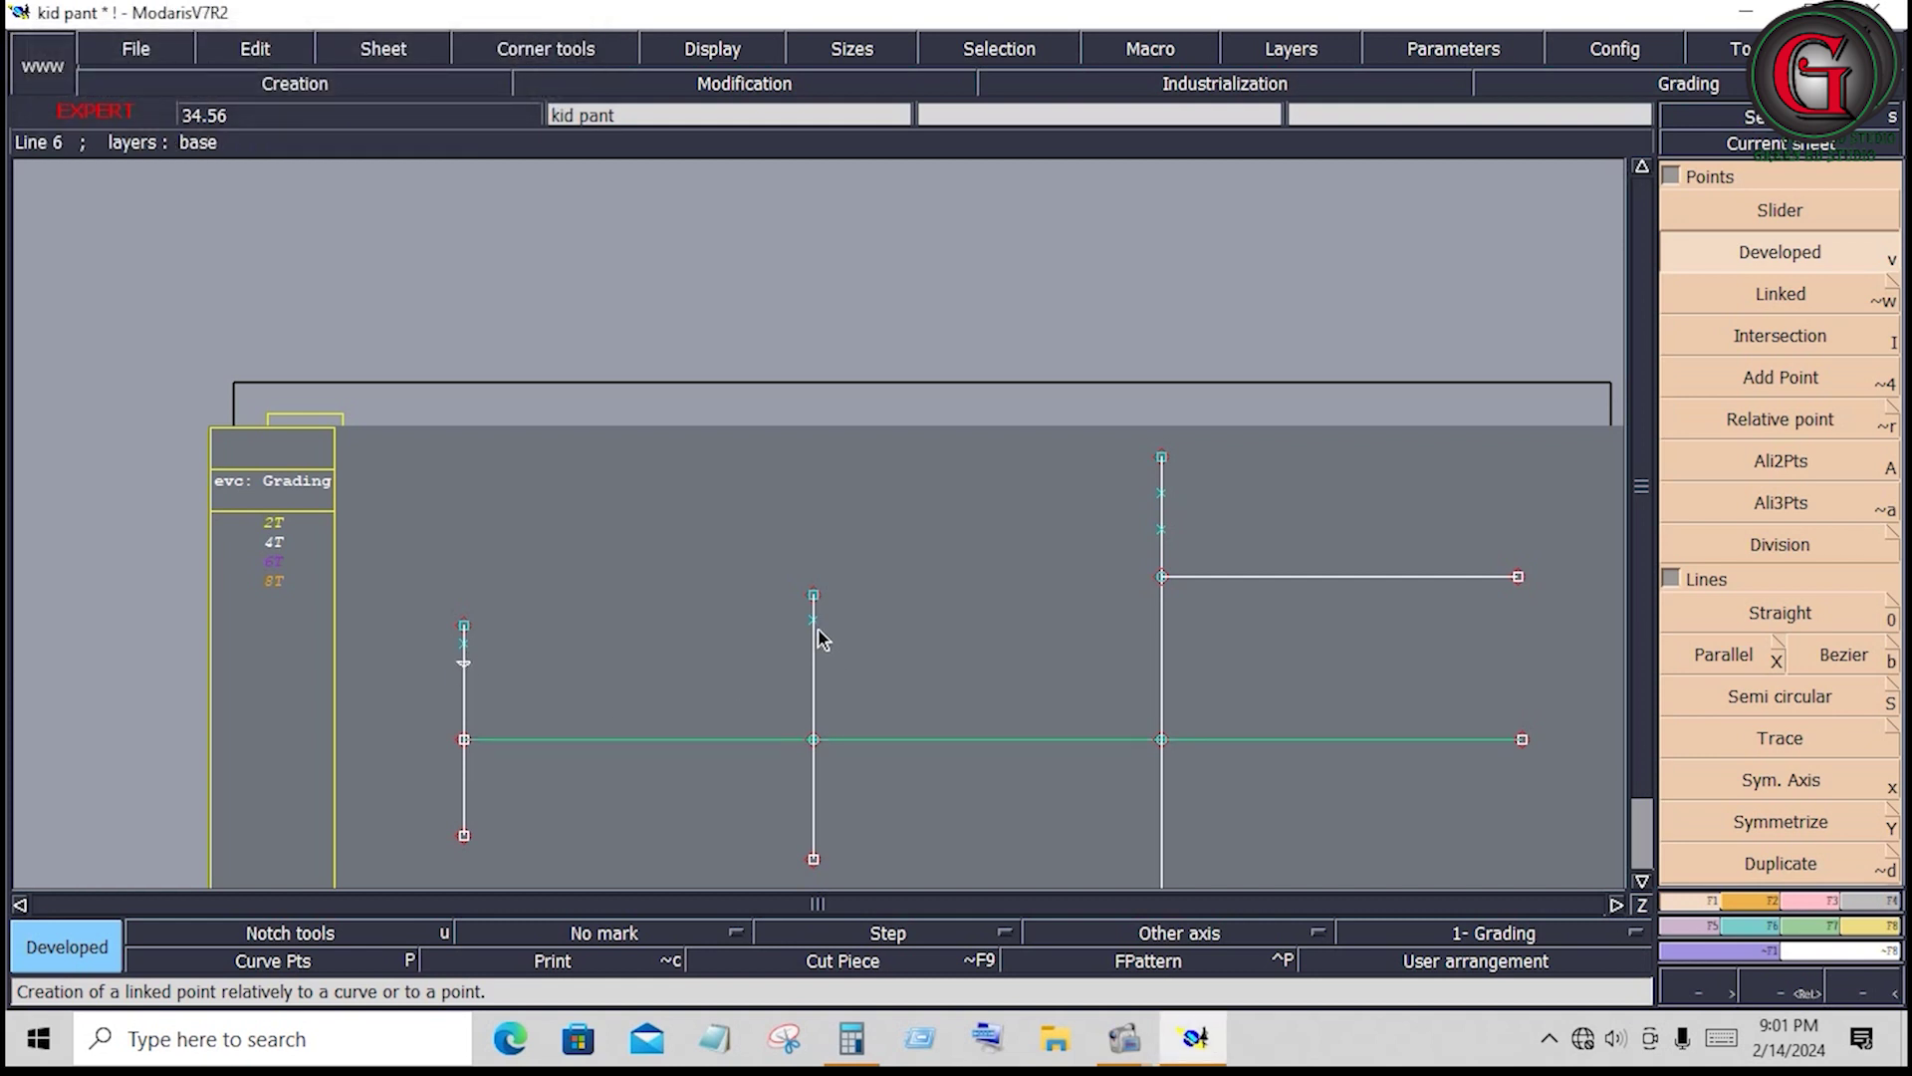
{"action": "left_click", "coordinate": [817, 645]}
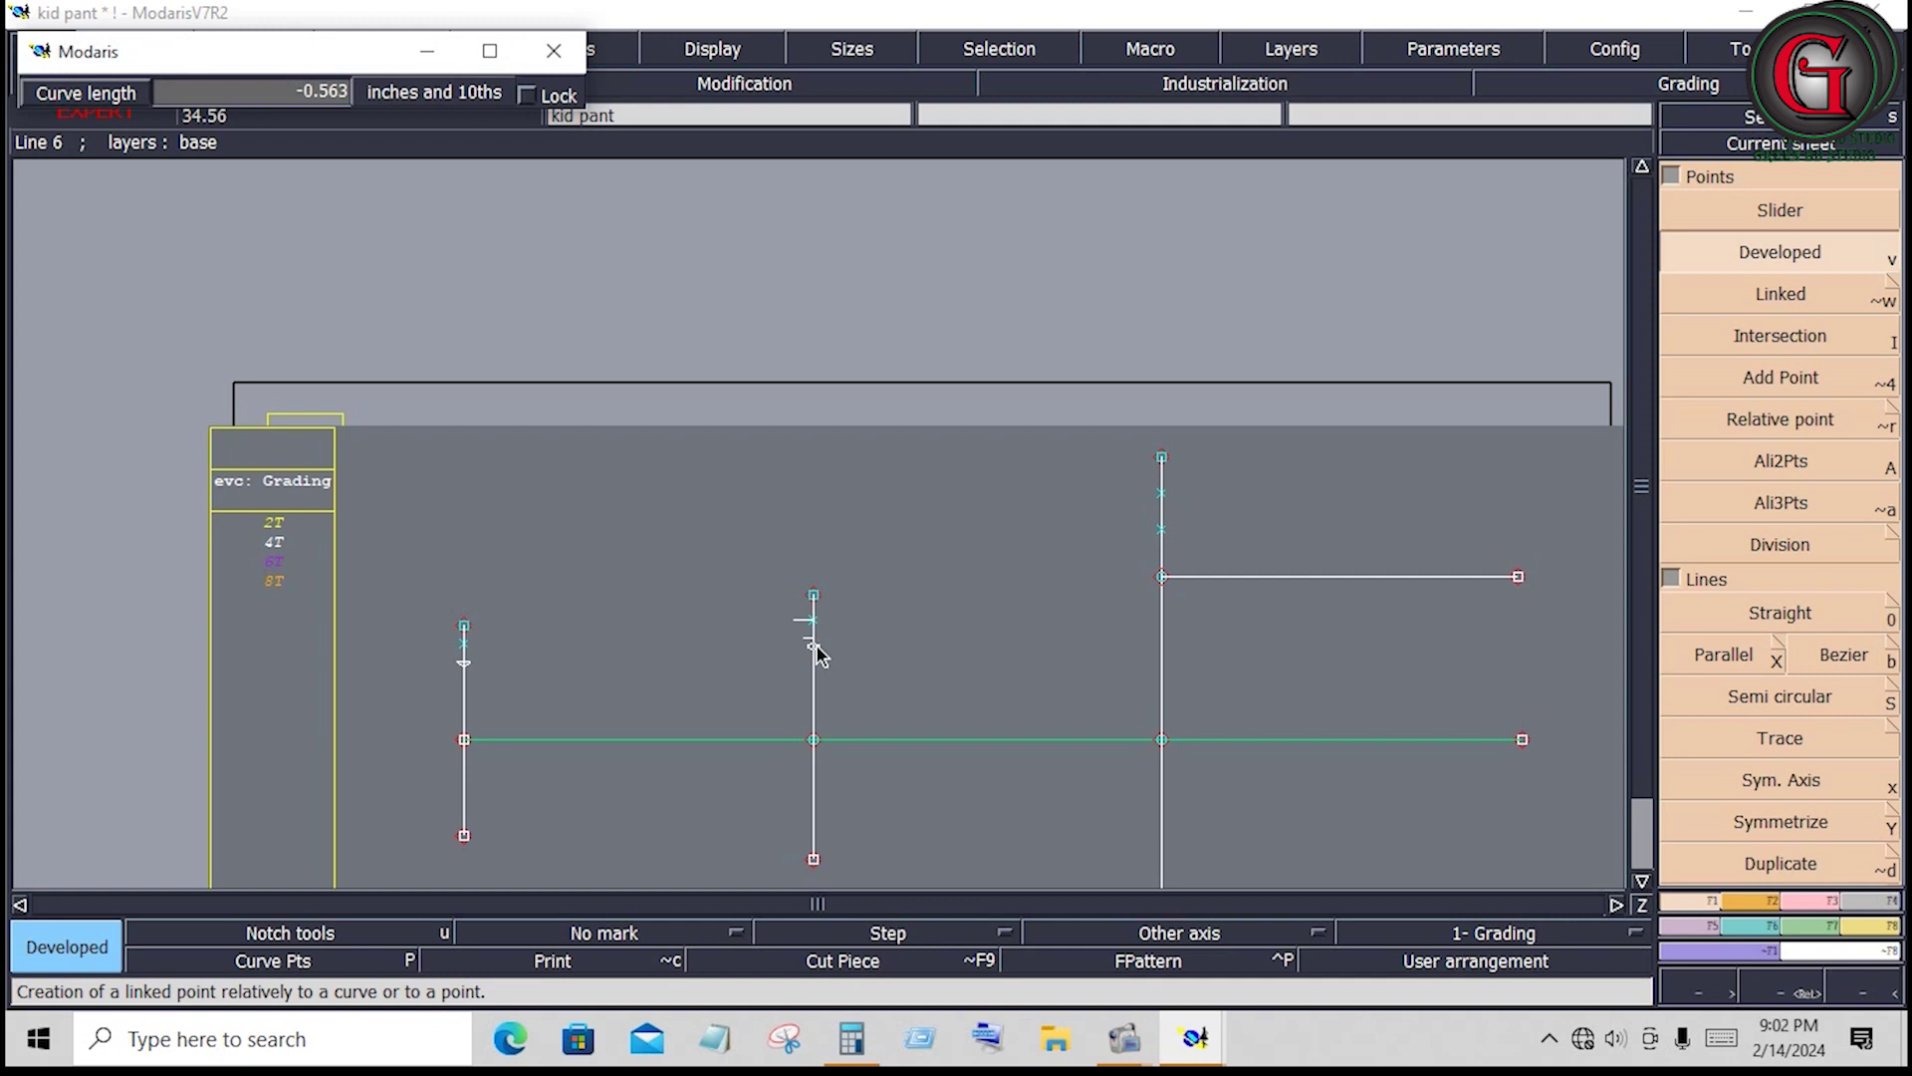
{"action": "type", "text": "-.5"}
{"action": "key", "text": "Return"}
Insert the new points into the left and middle vertical lines
{"action": "left_click", "coordinate": [1828, 904]}
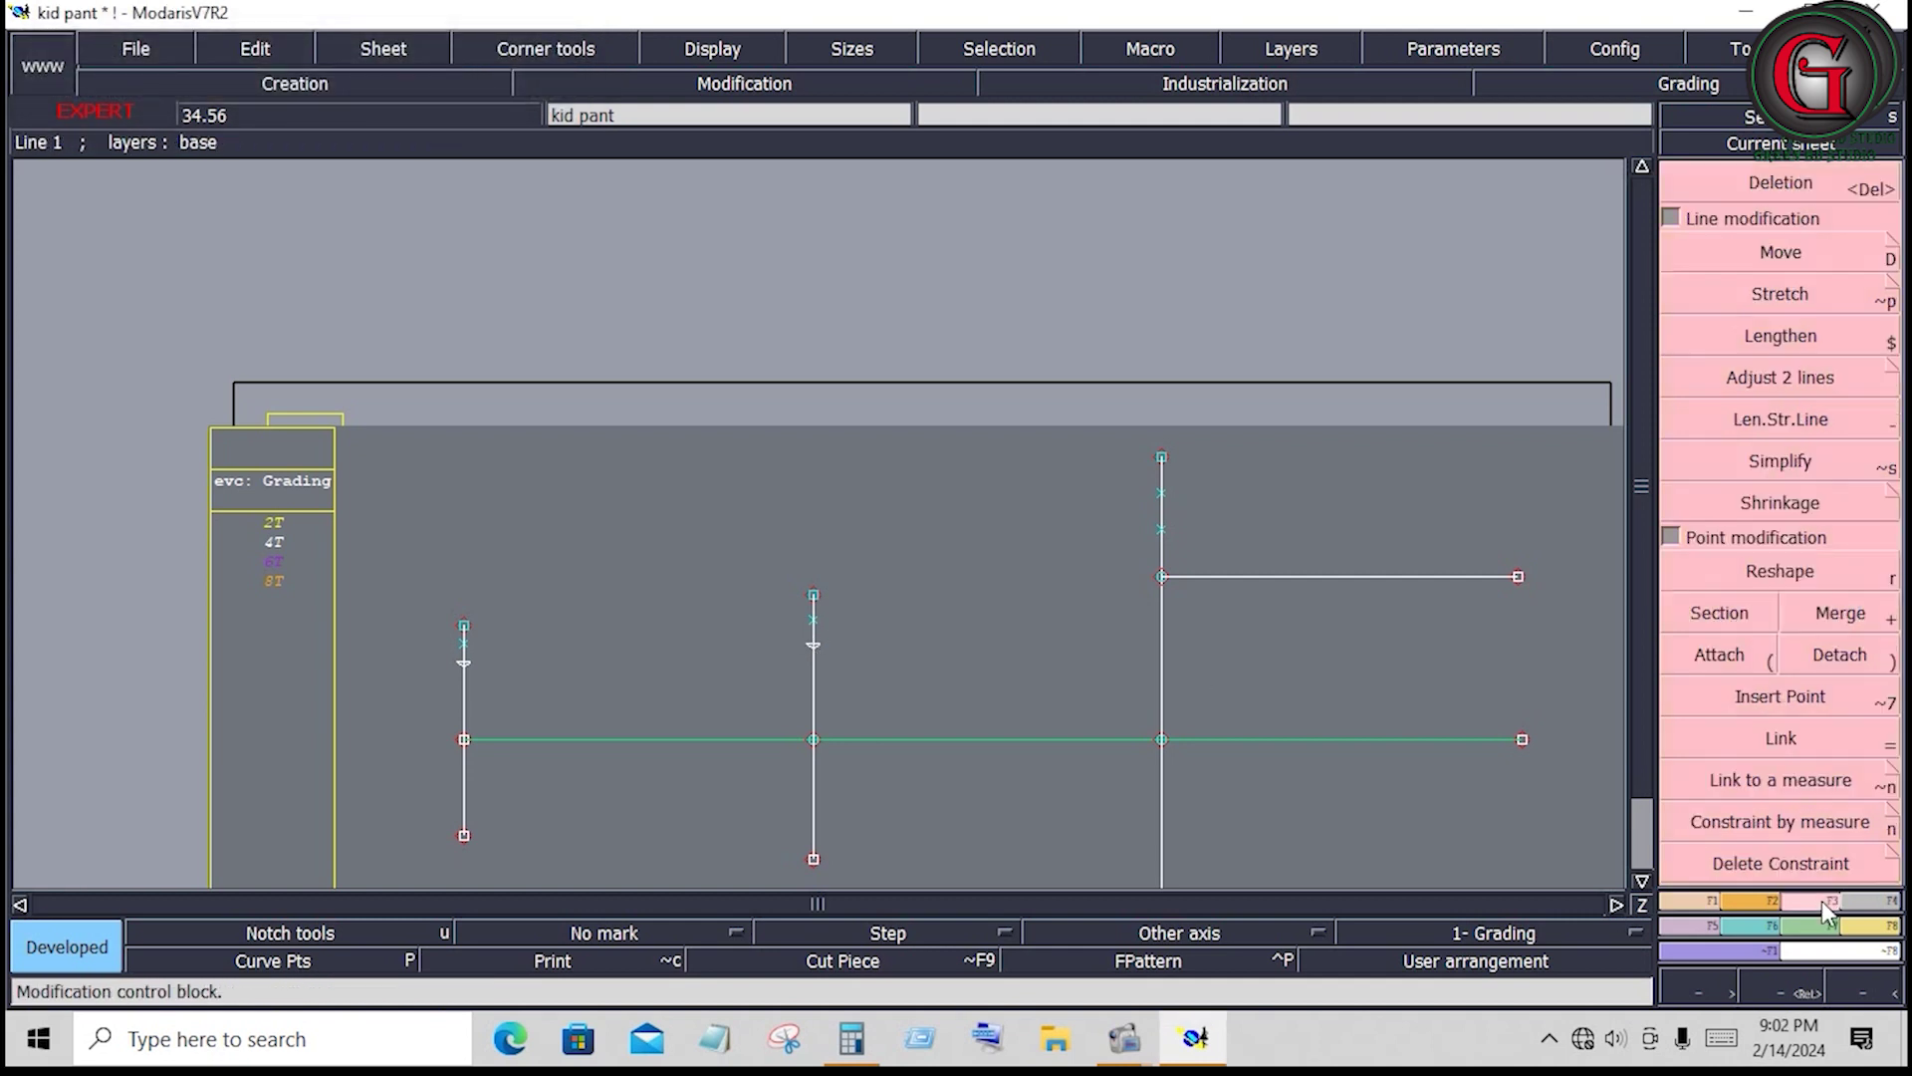
{"action": "left_click", "coordinate": [1763, 696]}
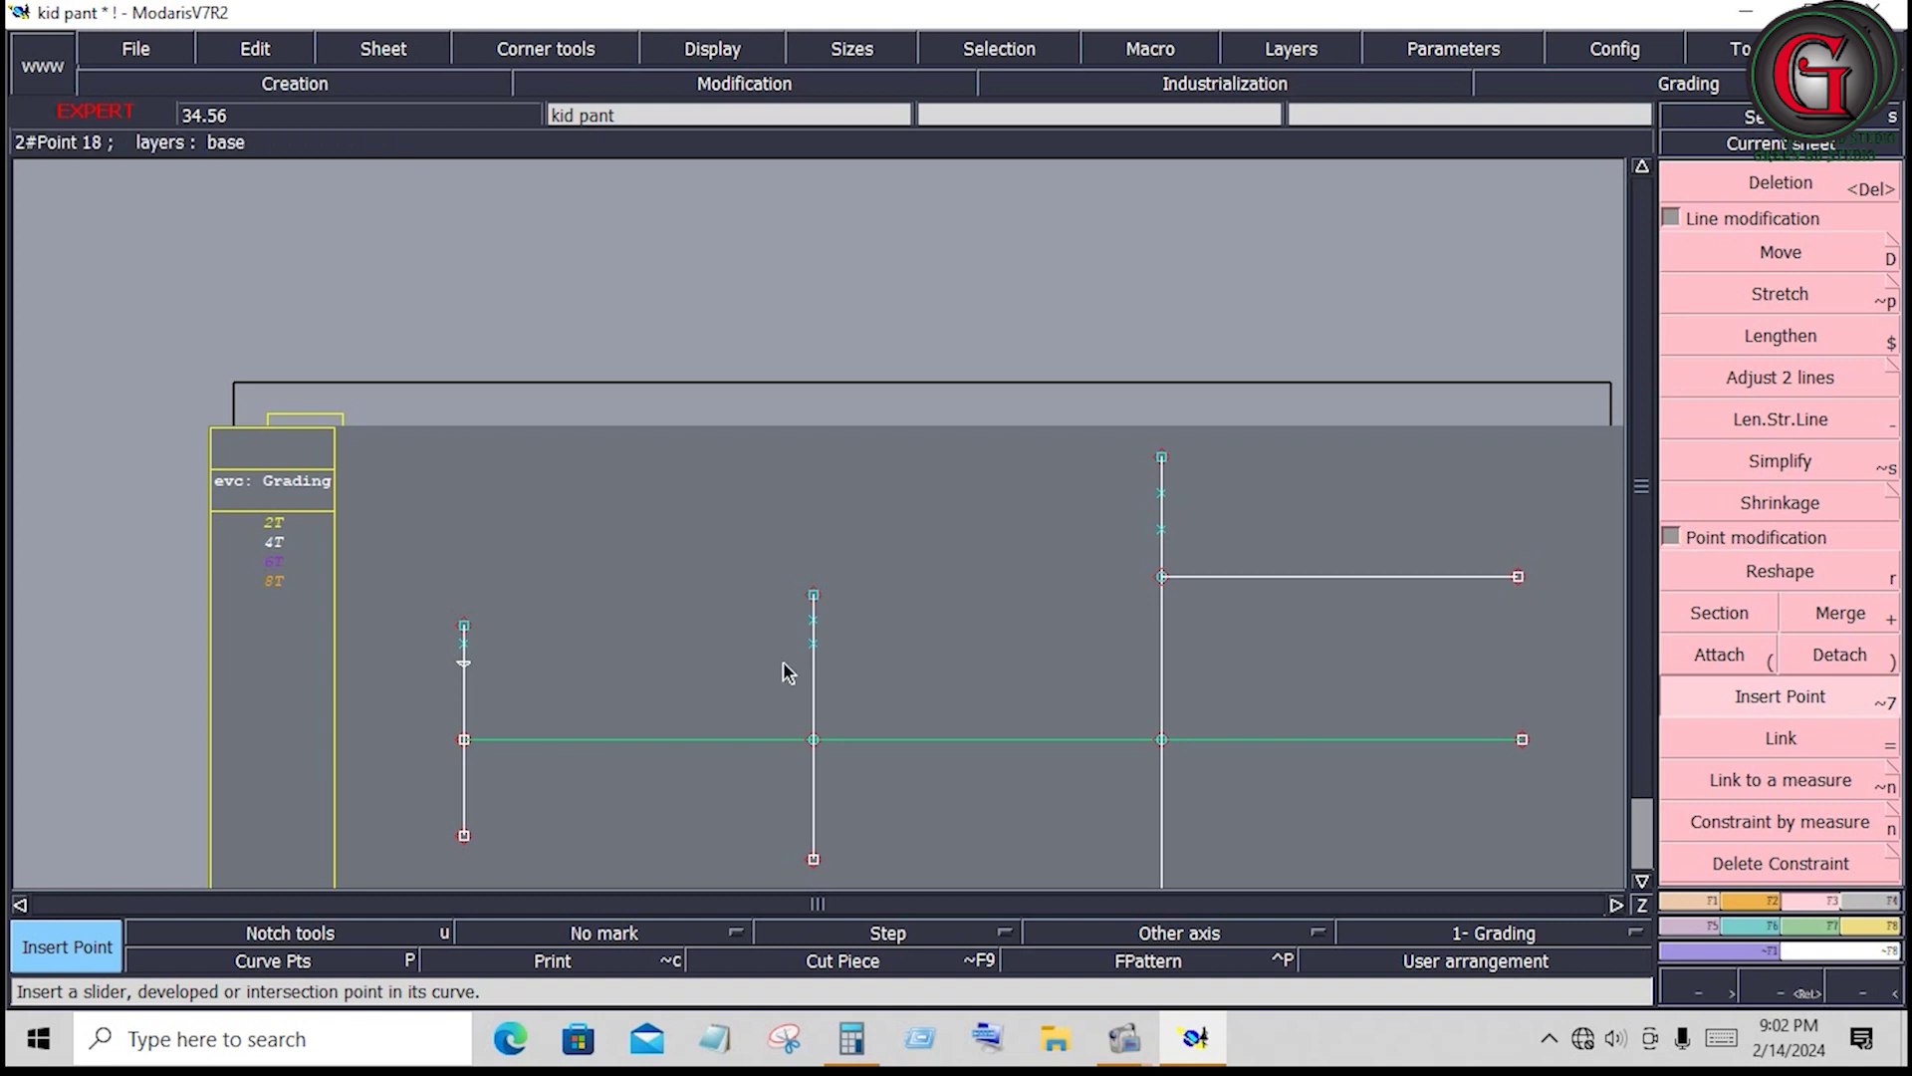
{"action": "left_click", "coordinate": [461, 660]}
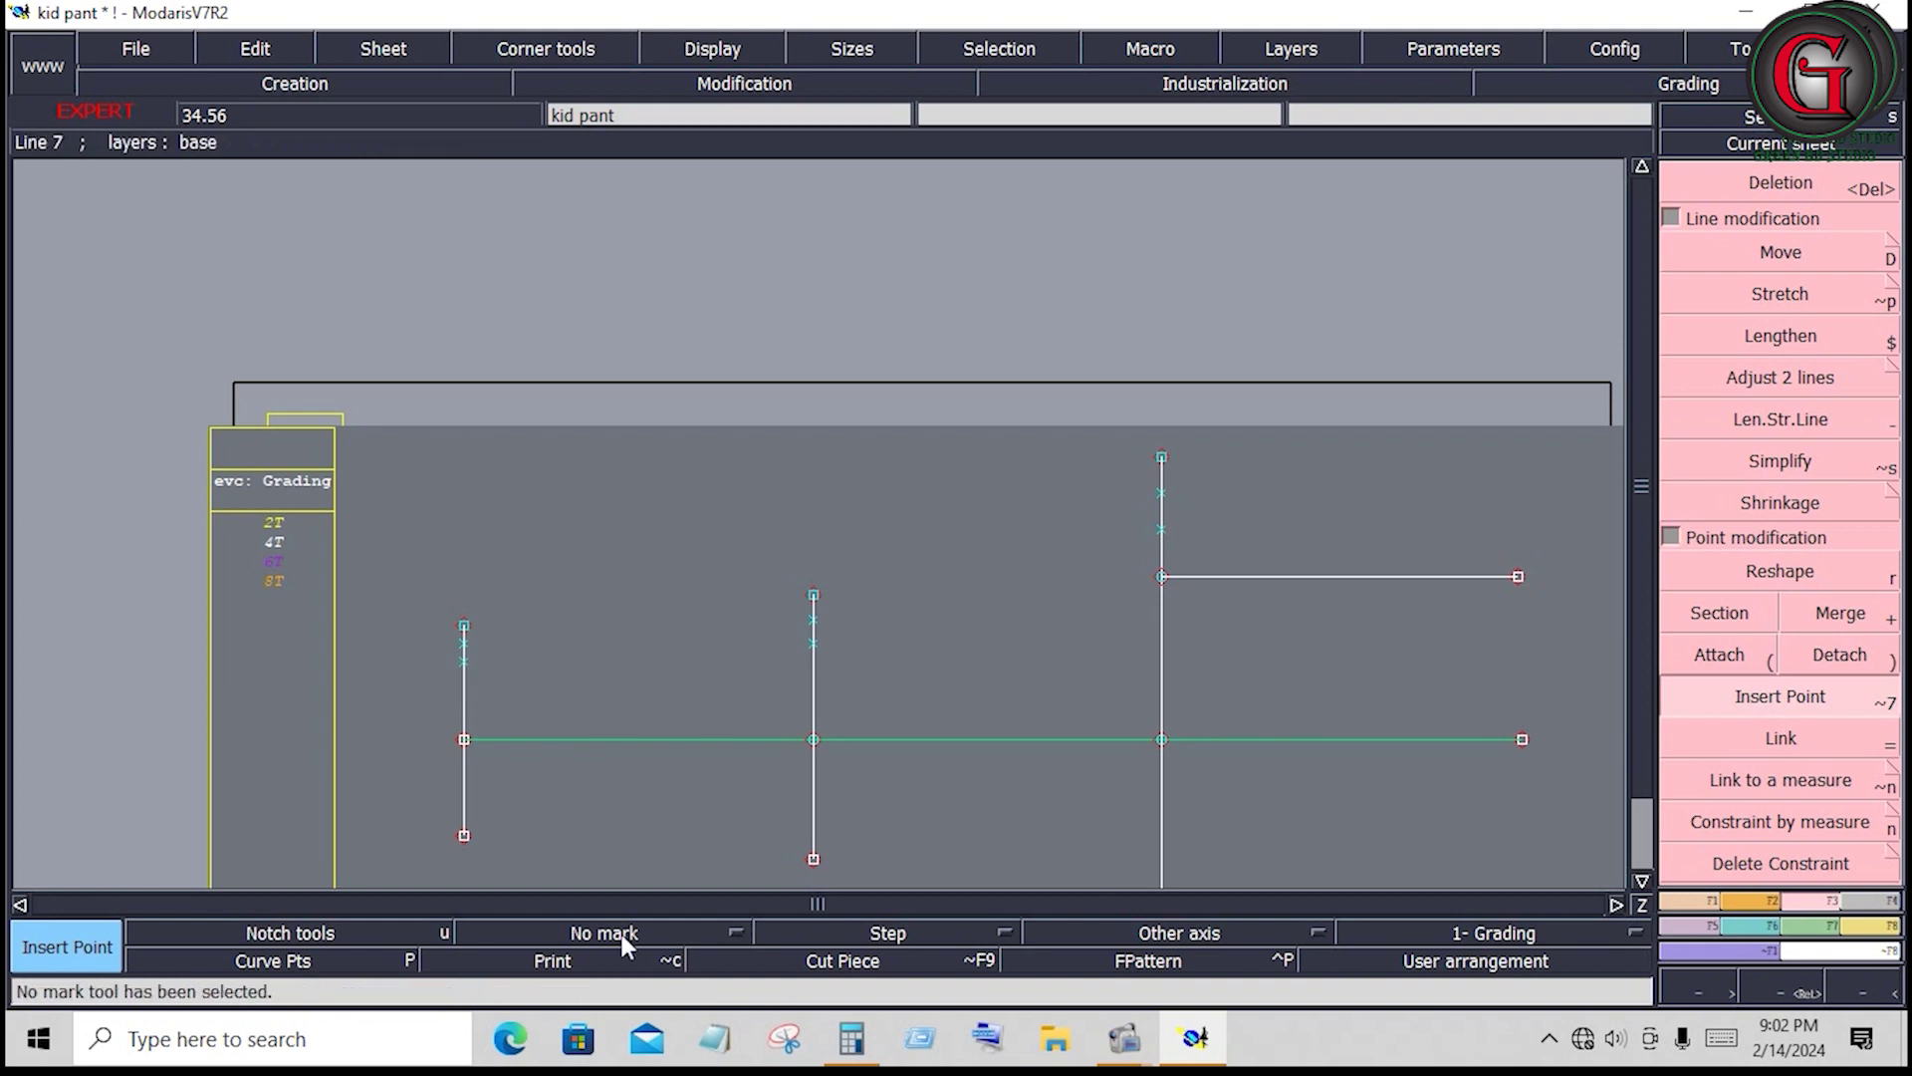
{"action": "left_click", "coordinate": [1641, 880]}
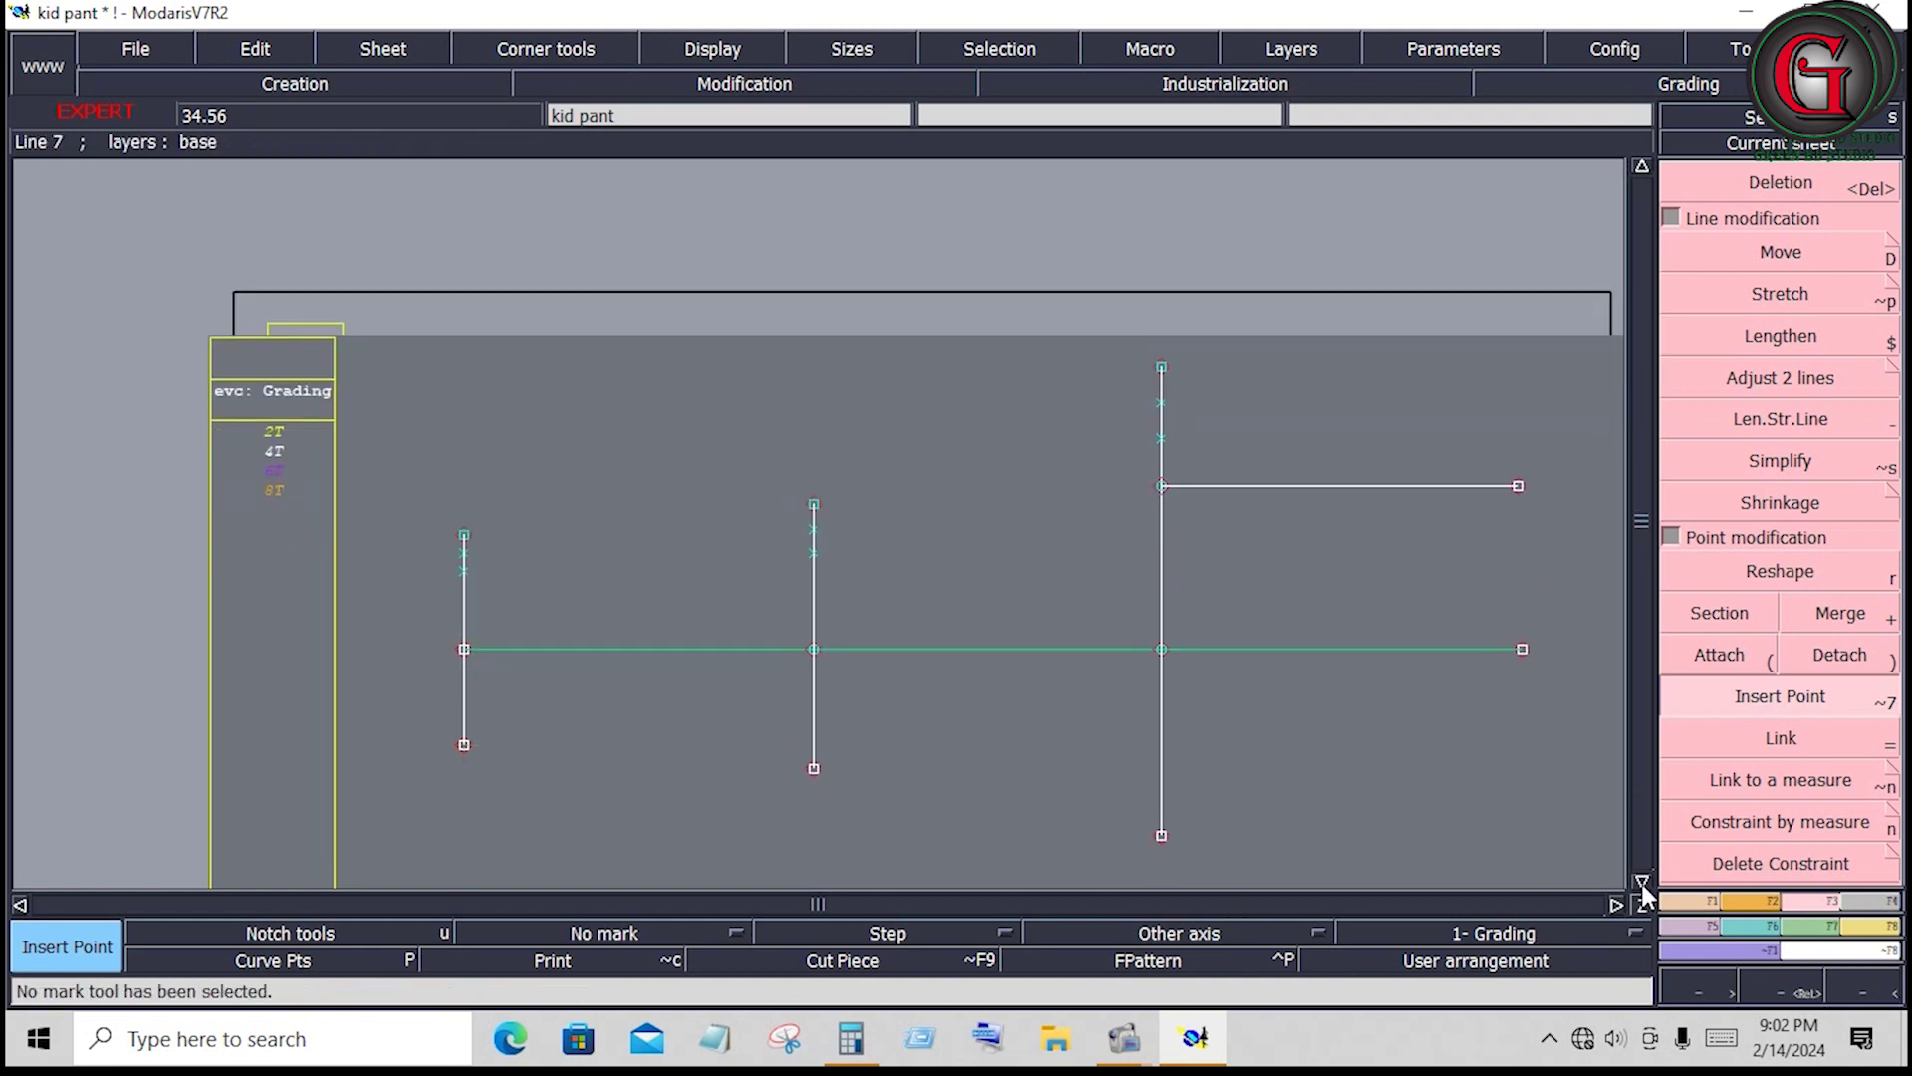
{"action": "left_click", "coordinate": [1707, 900]}
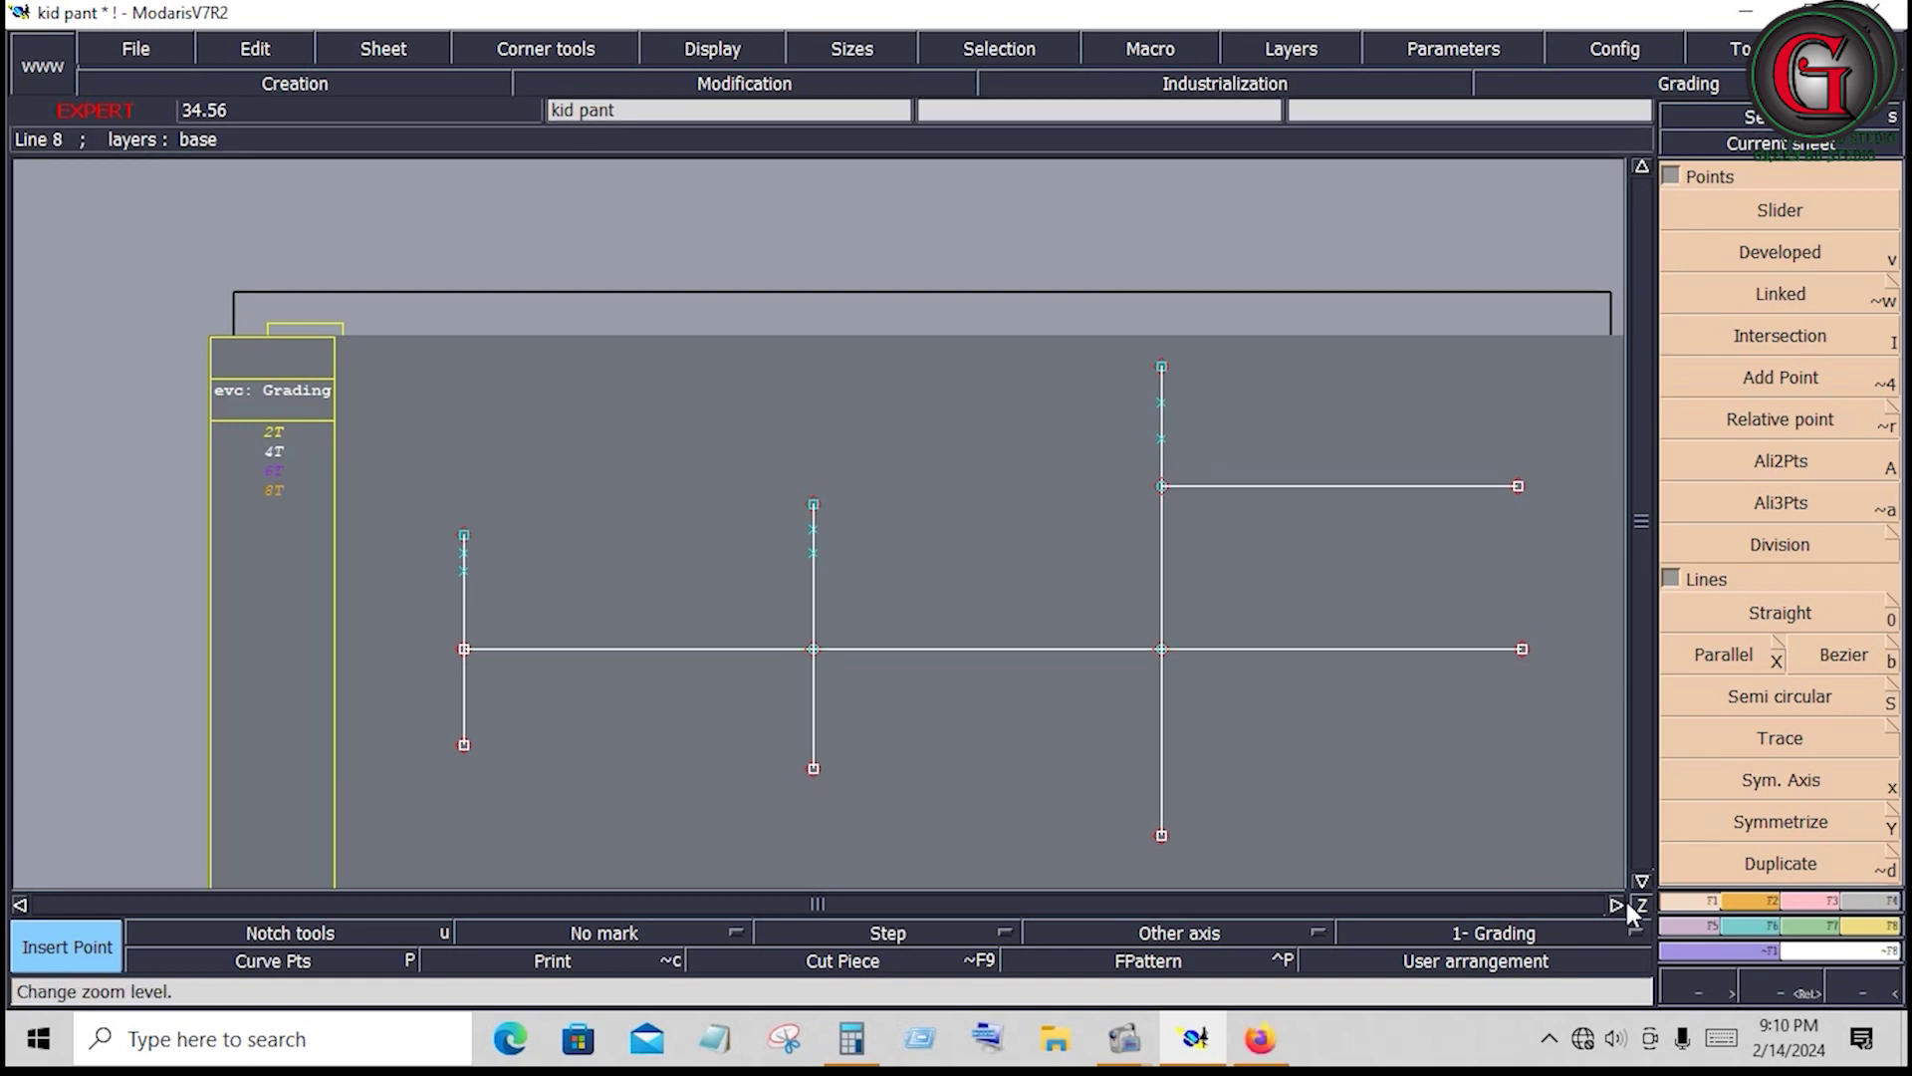
Draw the waist curve and a second curve just below it across all three verticals
{"action": "left_click", "coordinate": [1847, 662]}
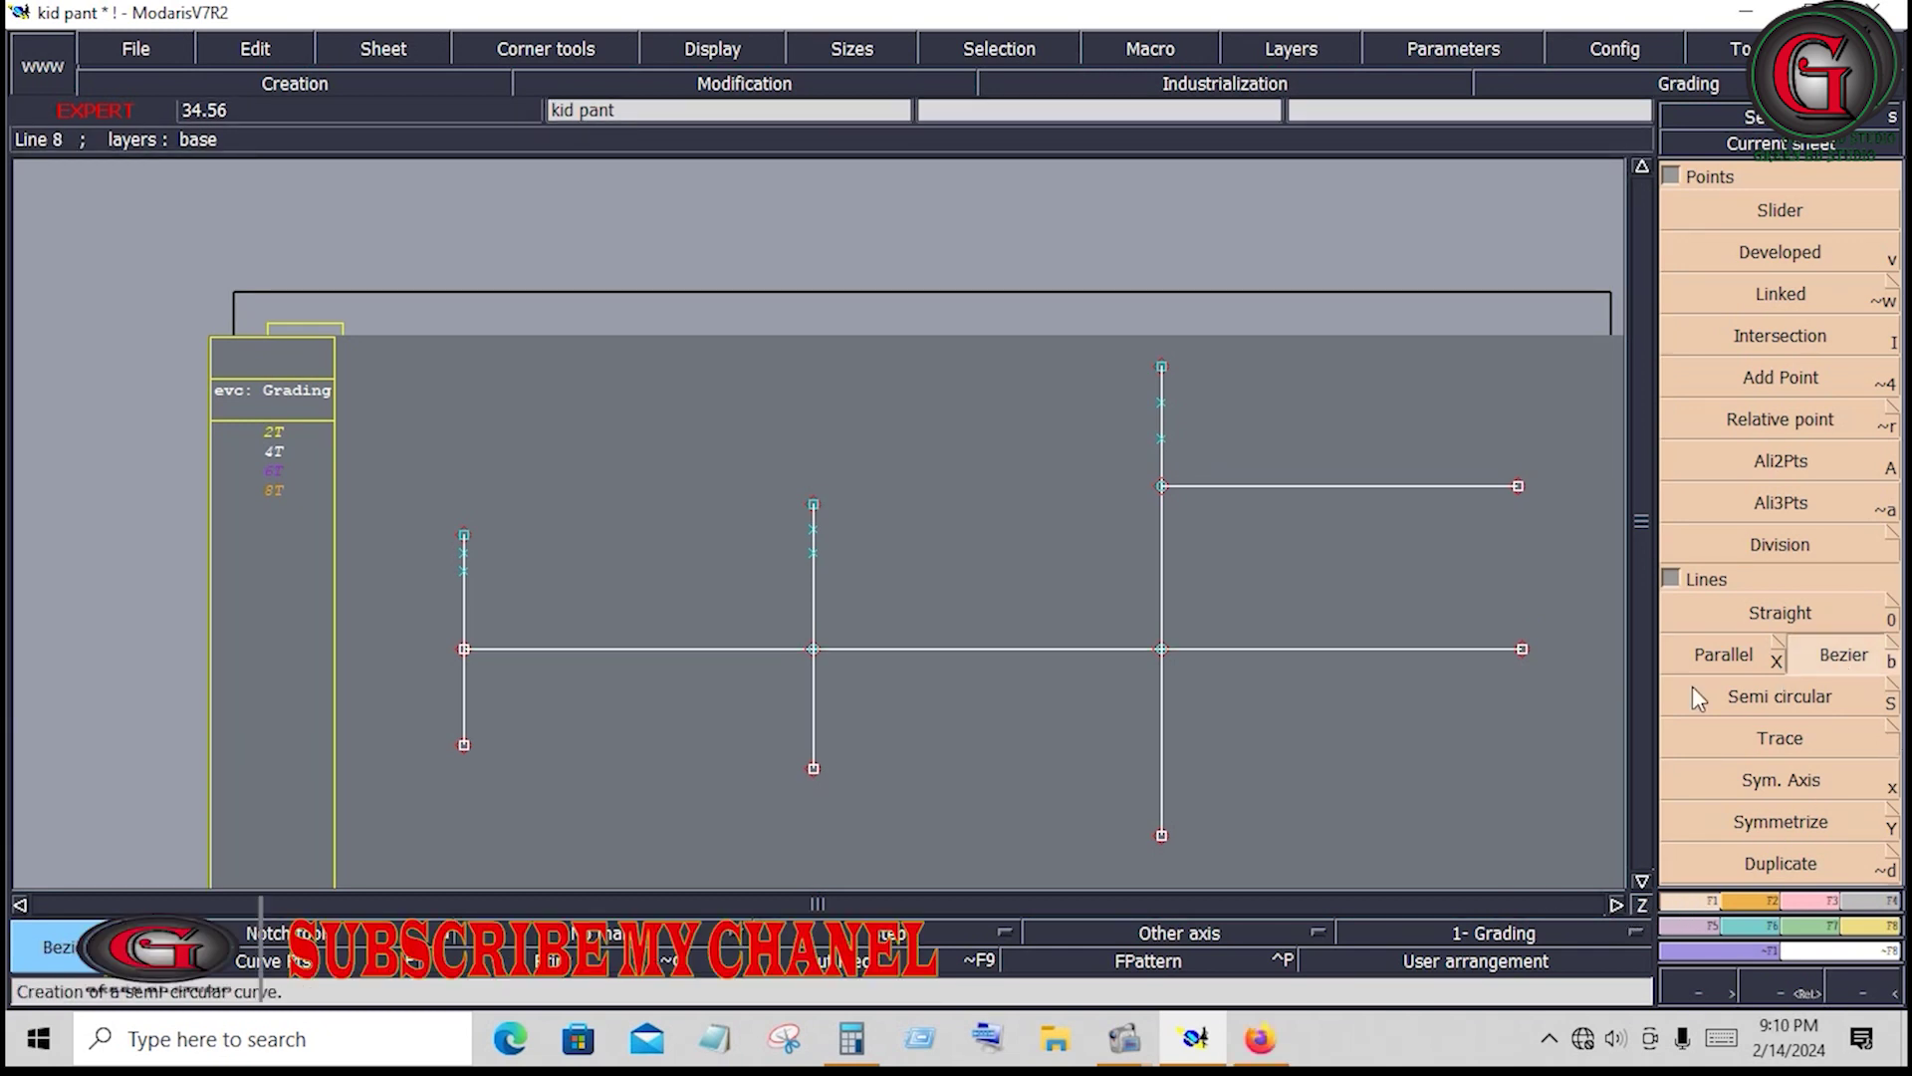
{"action": "left_click", "coordinate": [464, 535]}
{"action": "left_click", "coordinate": [813, 508]}
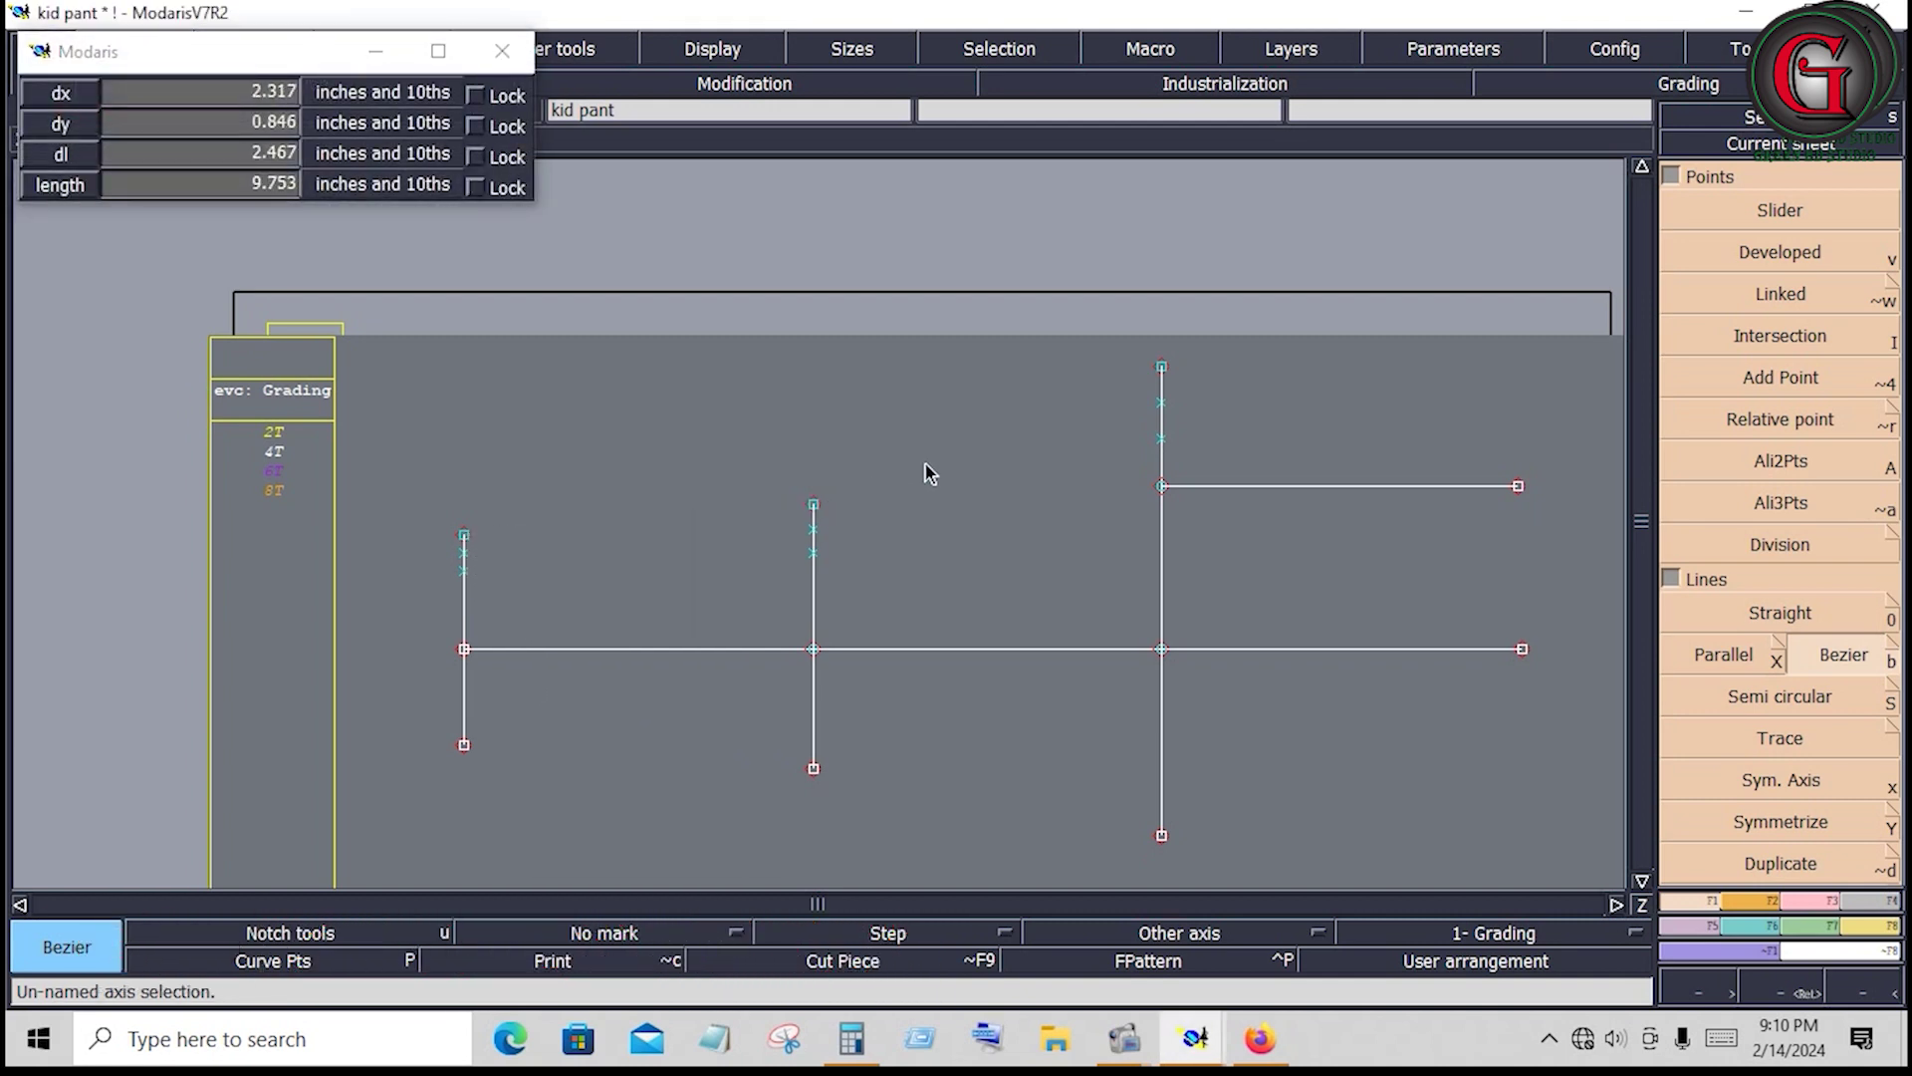
{"action": "left_click", "coordinate": [1161, 403]}
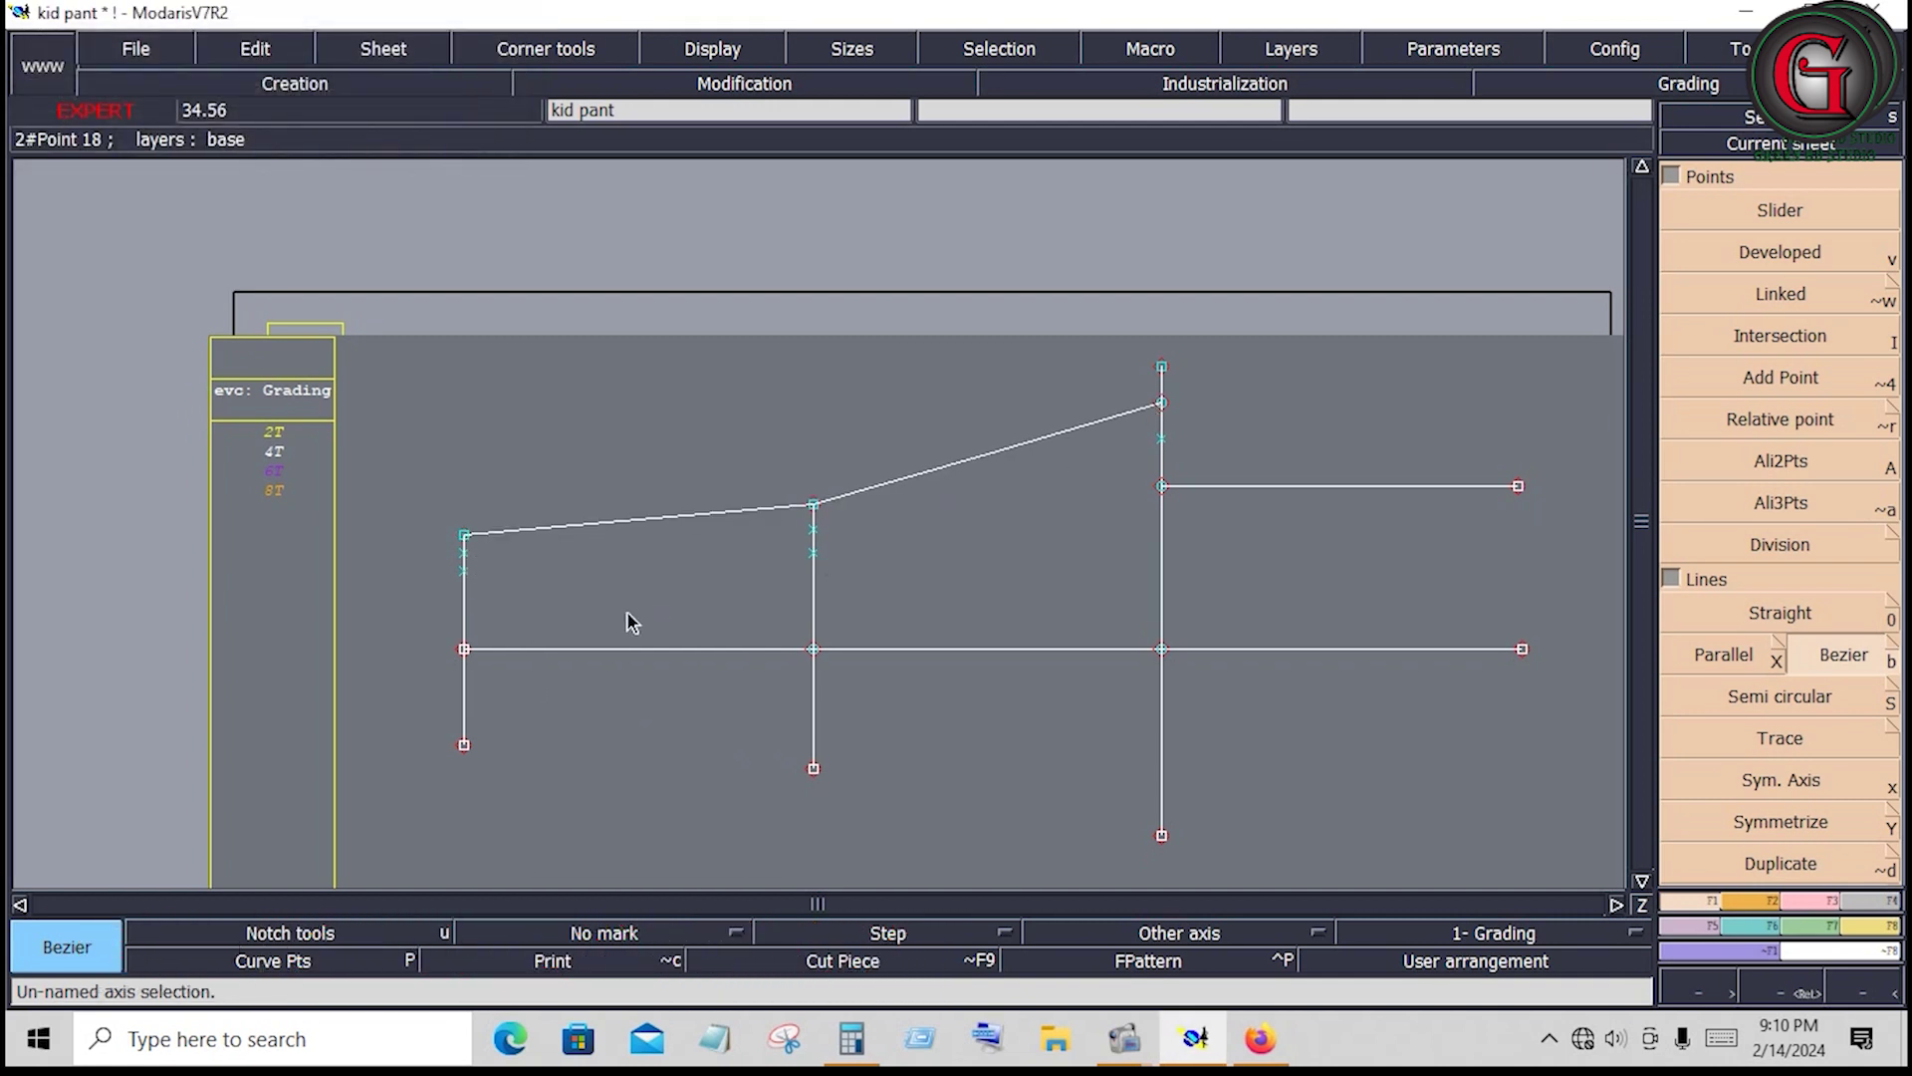
{"action": "left_click", "coordinate": [464, 571]}
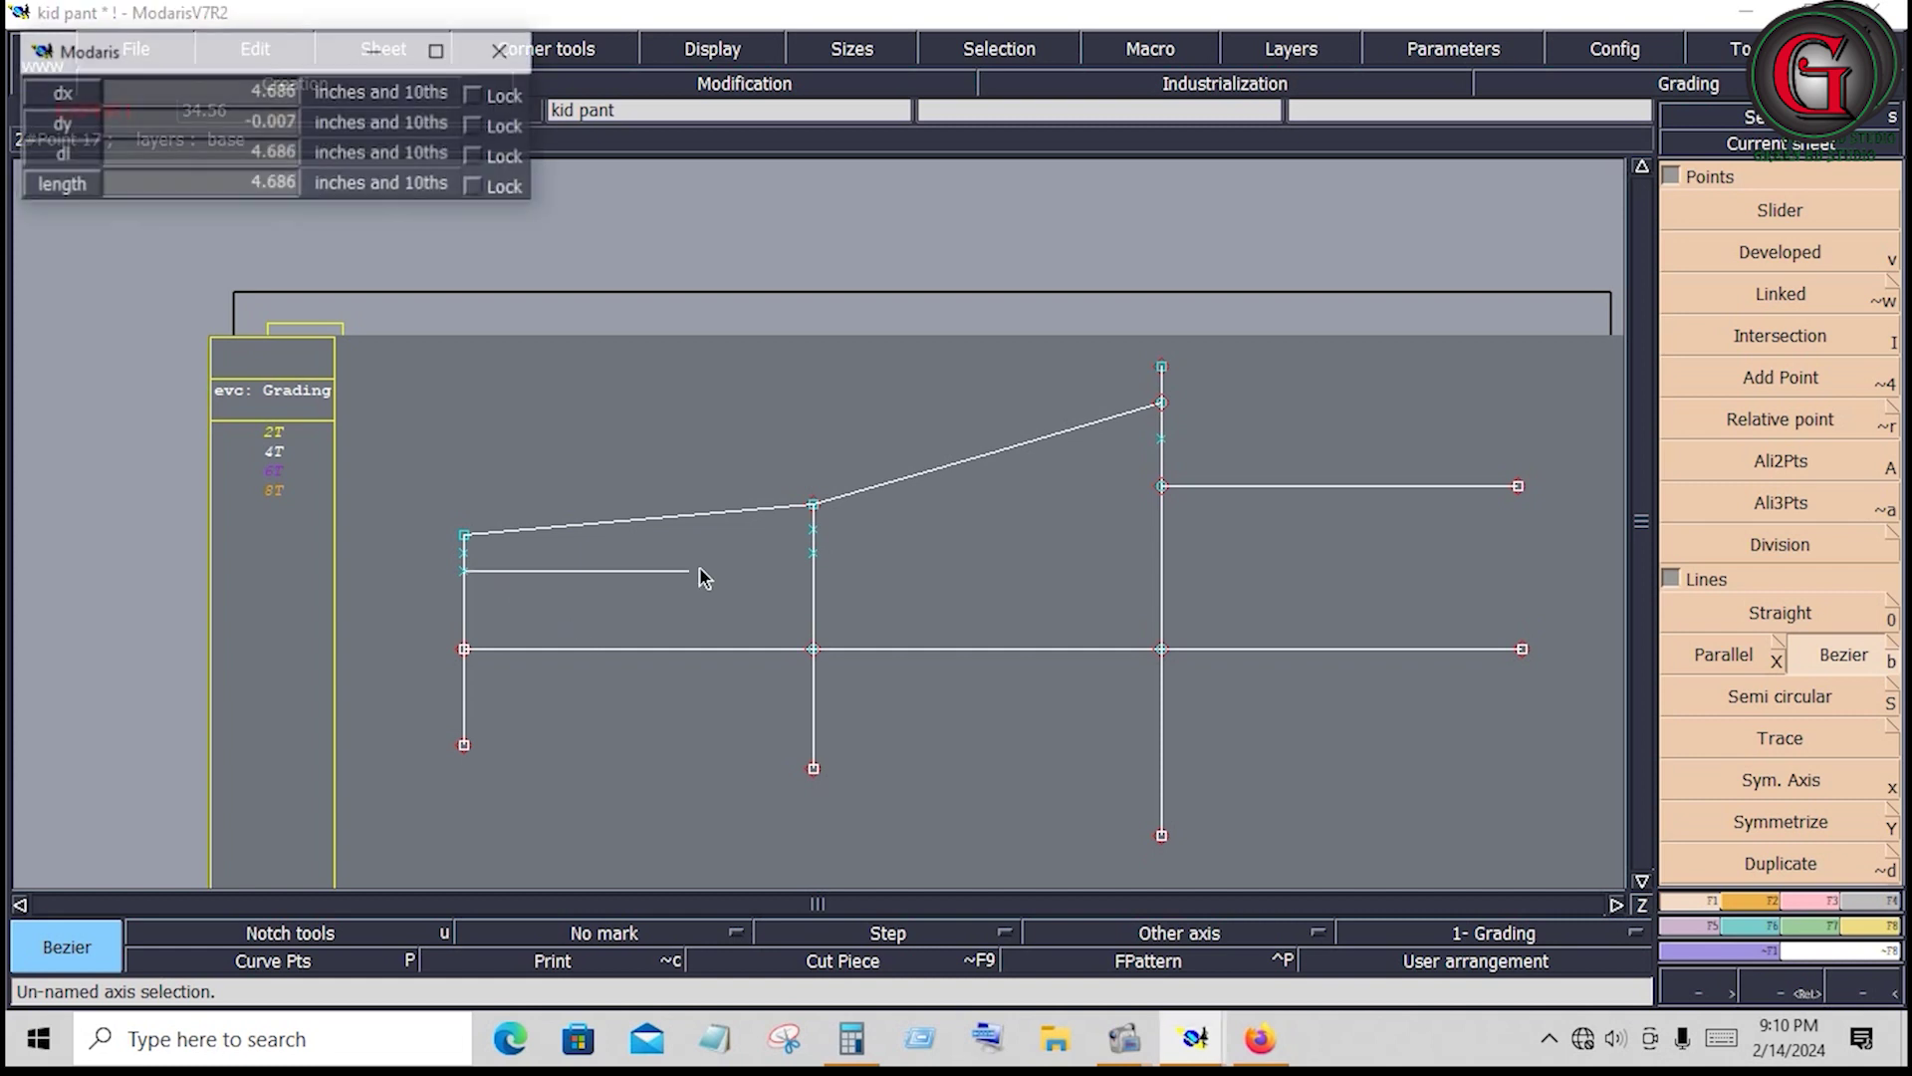
{"action": "left_click", "coordinate": [814, 553]}
{"action": "left_click", "coordinate": [1162, 486]}
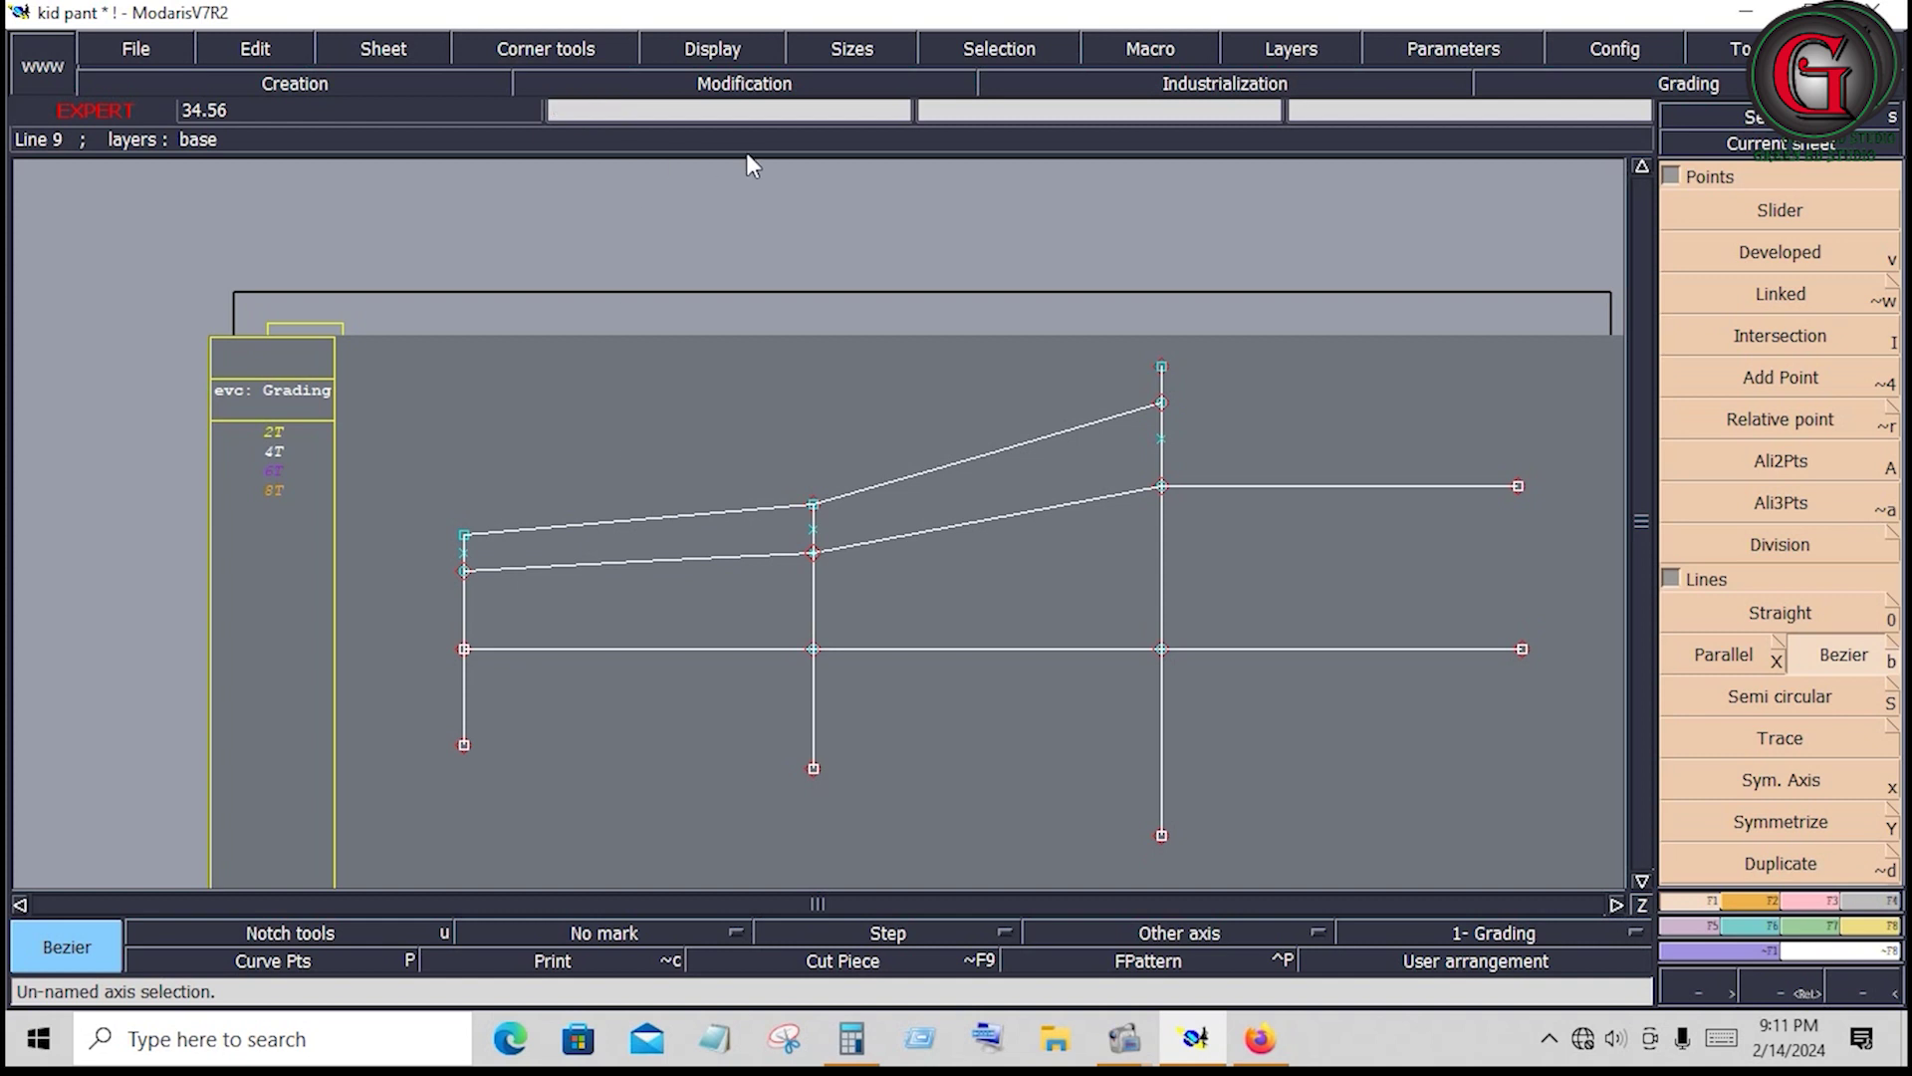
Draw the bottom line across the verticals' feet and toggle curve handle display
{"action": "left_click", "coordinate": [465, 744]}
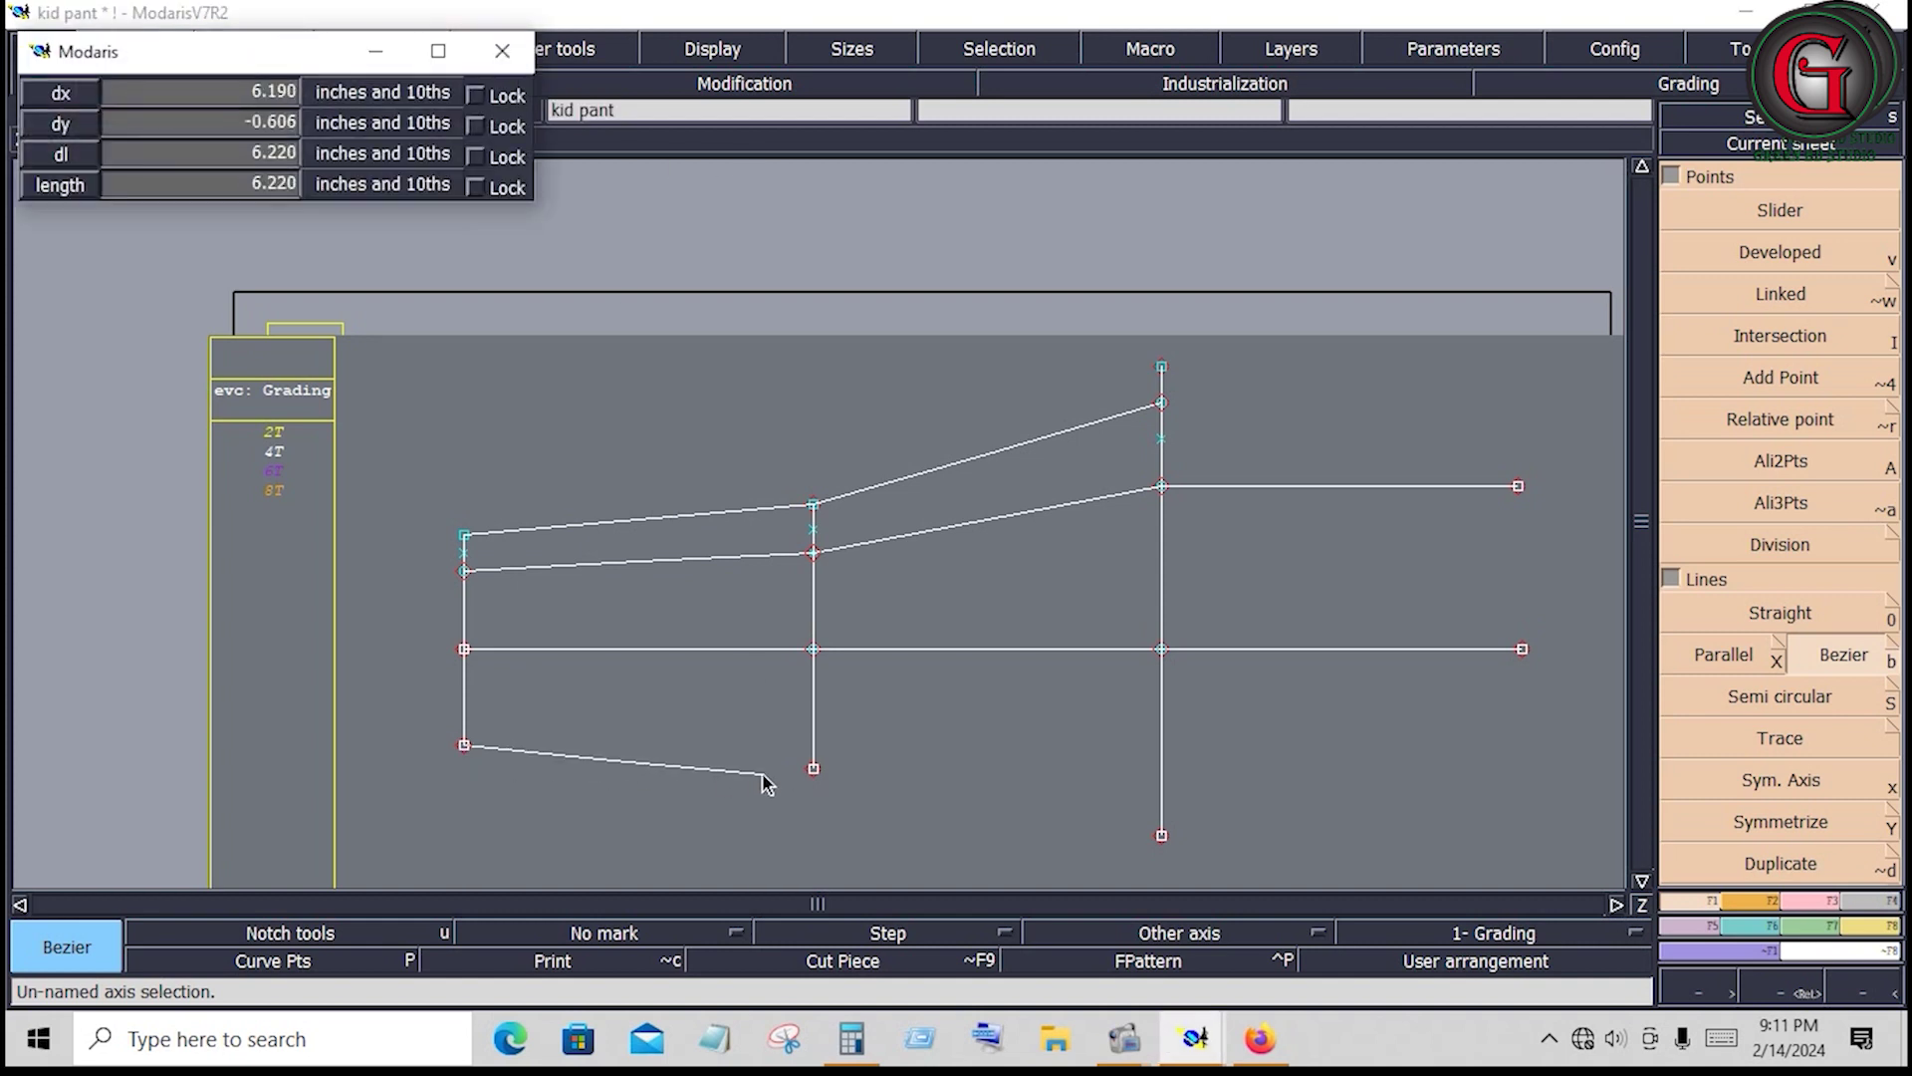
{"action": "left_click", "coordinate": [814, 768]}
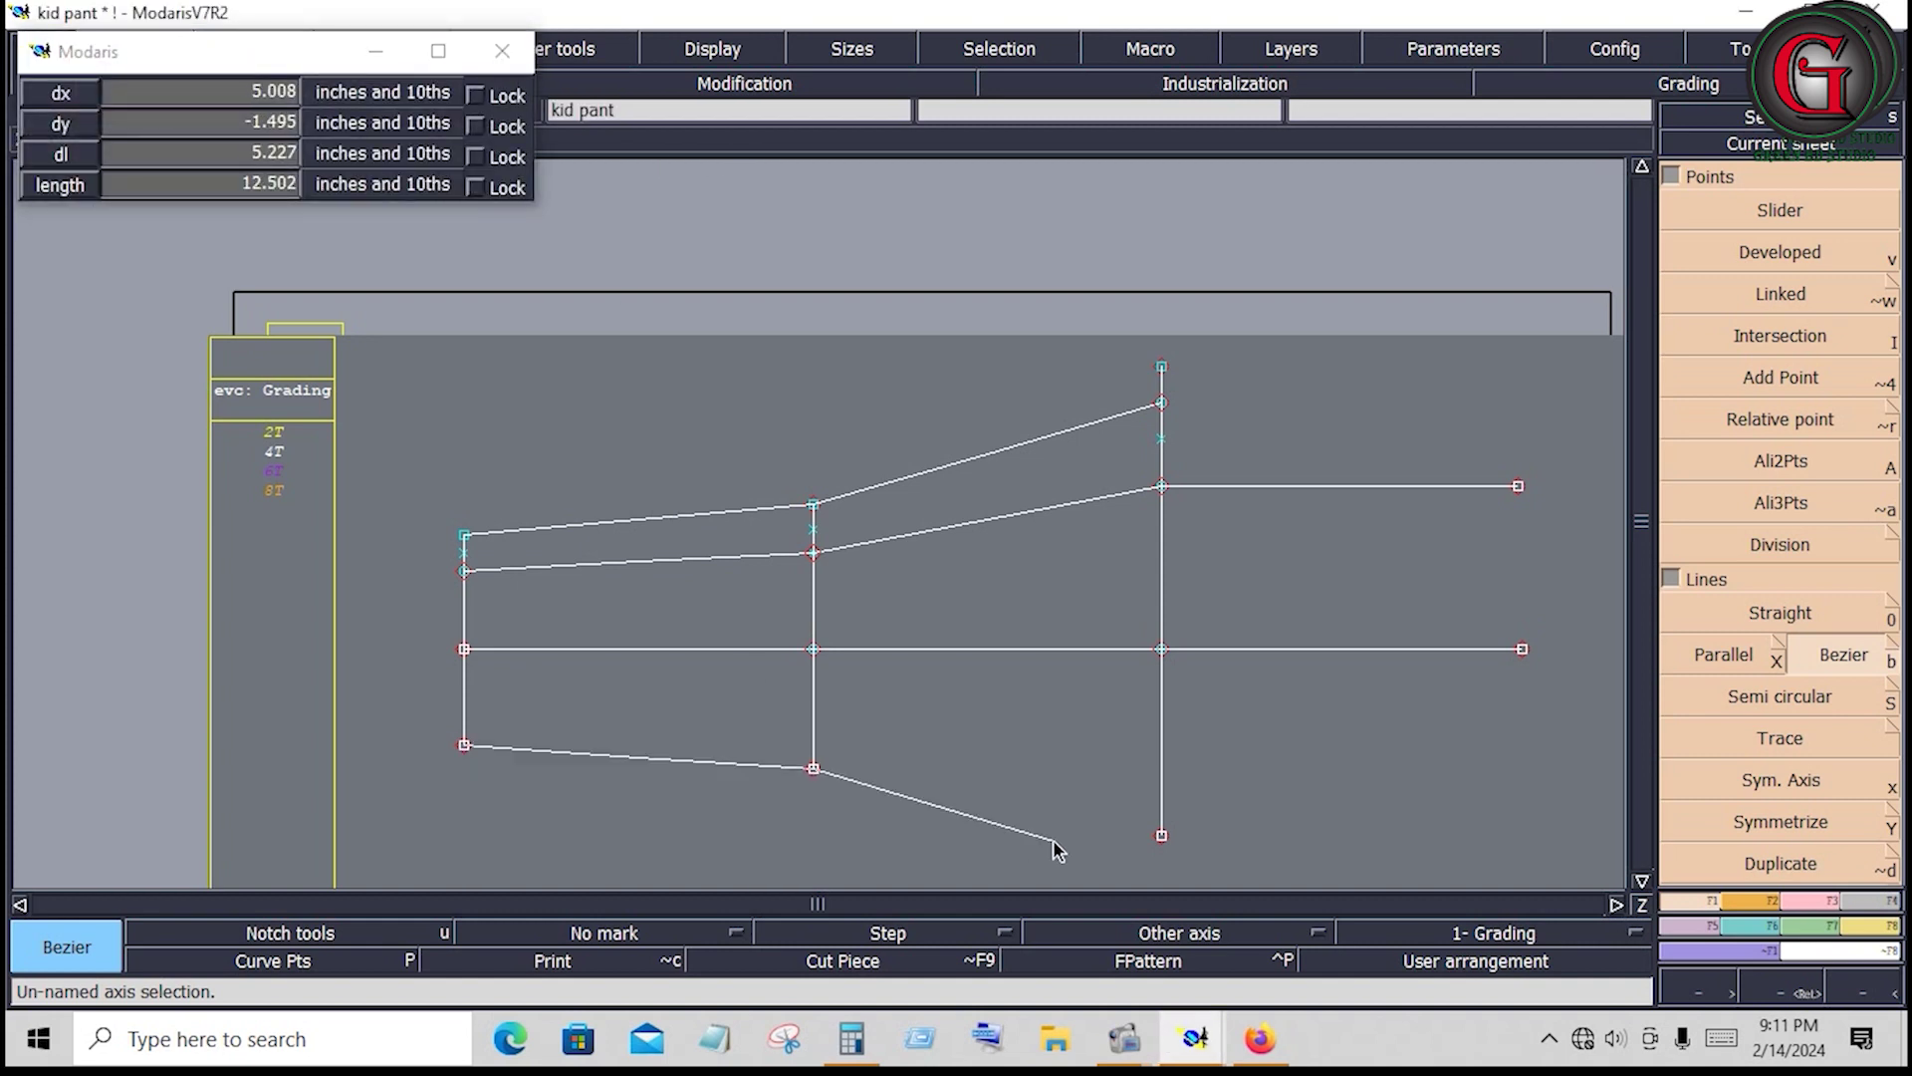
{"action": "left_click", "coordinate": [1161, 835]}
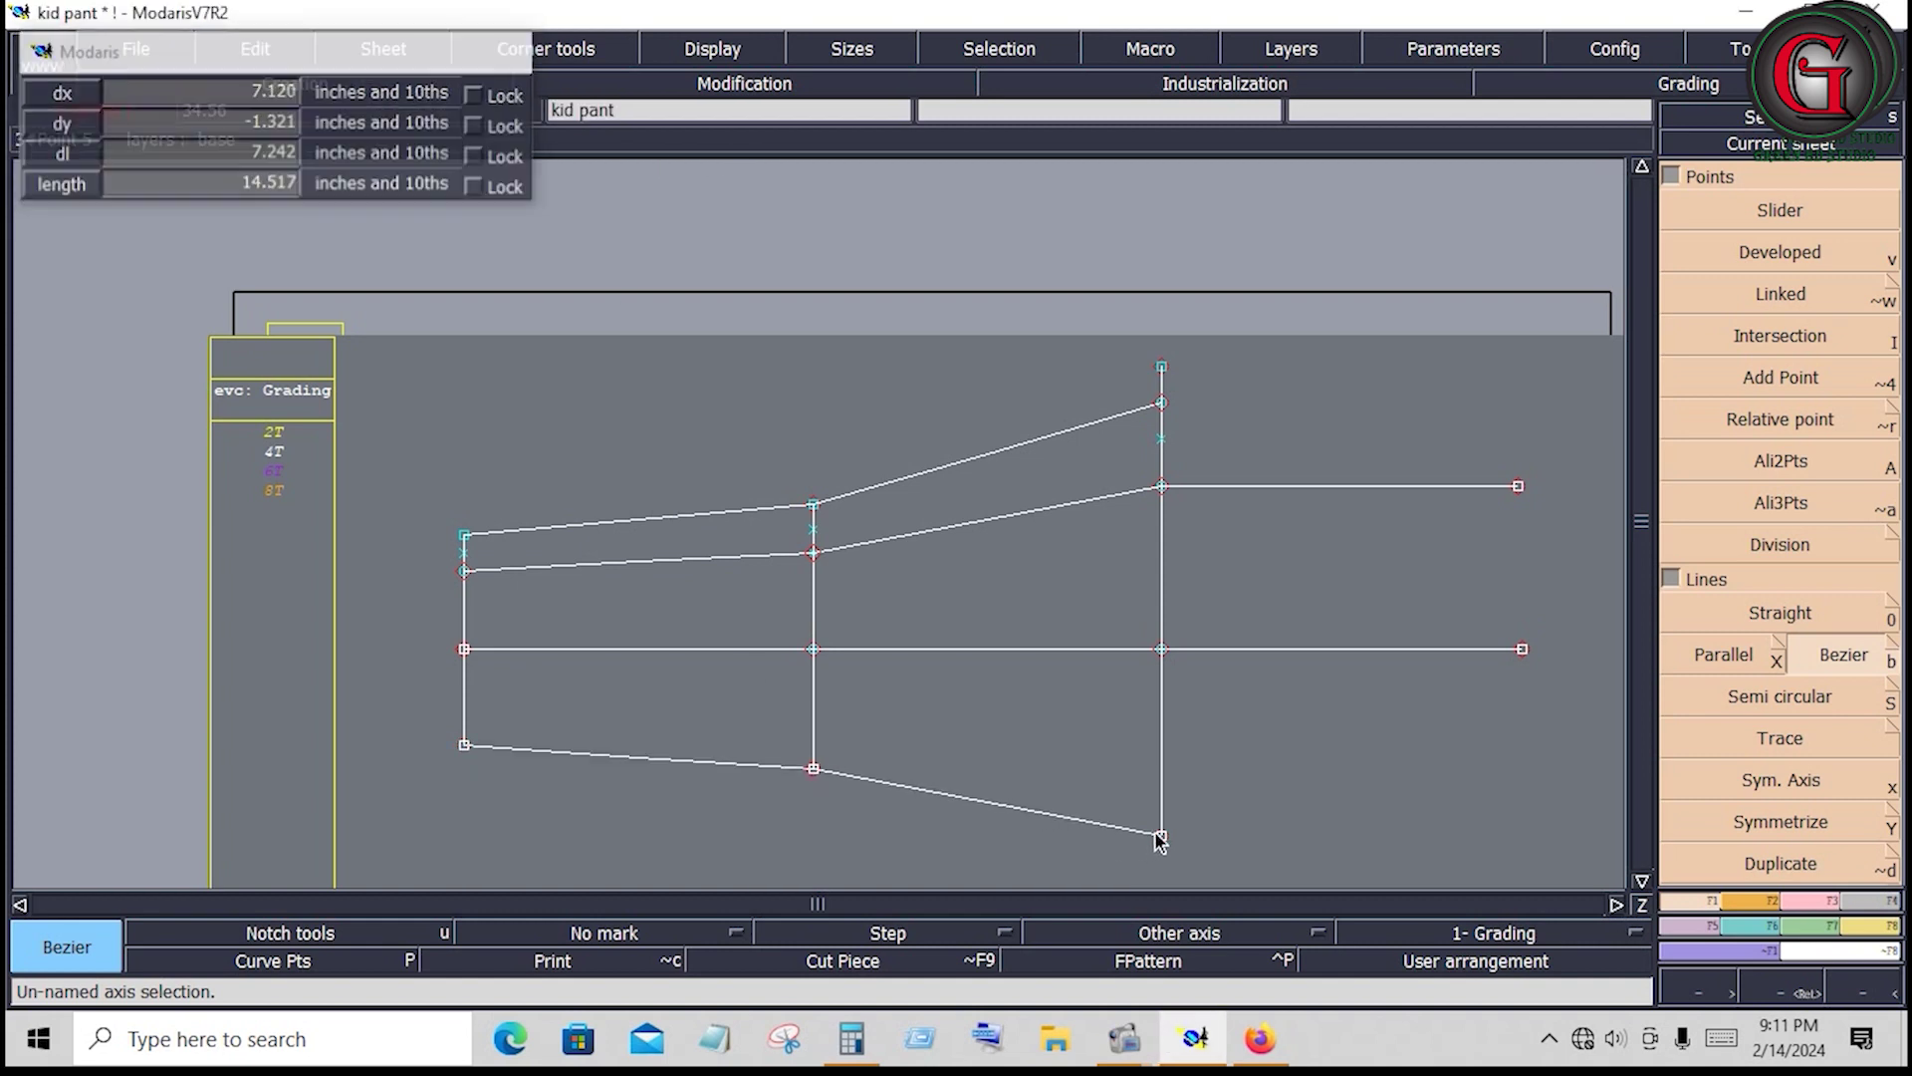
{"action": "left_click", "coordinate": [749, 54]}
{"action": "left_click", "coordinate": [735, 508]}
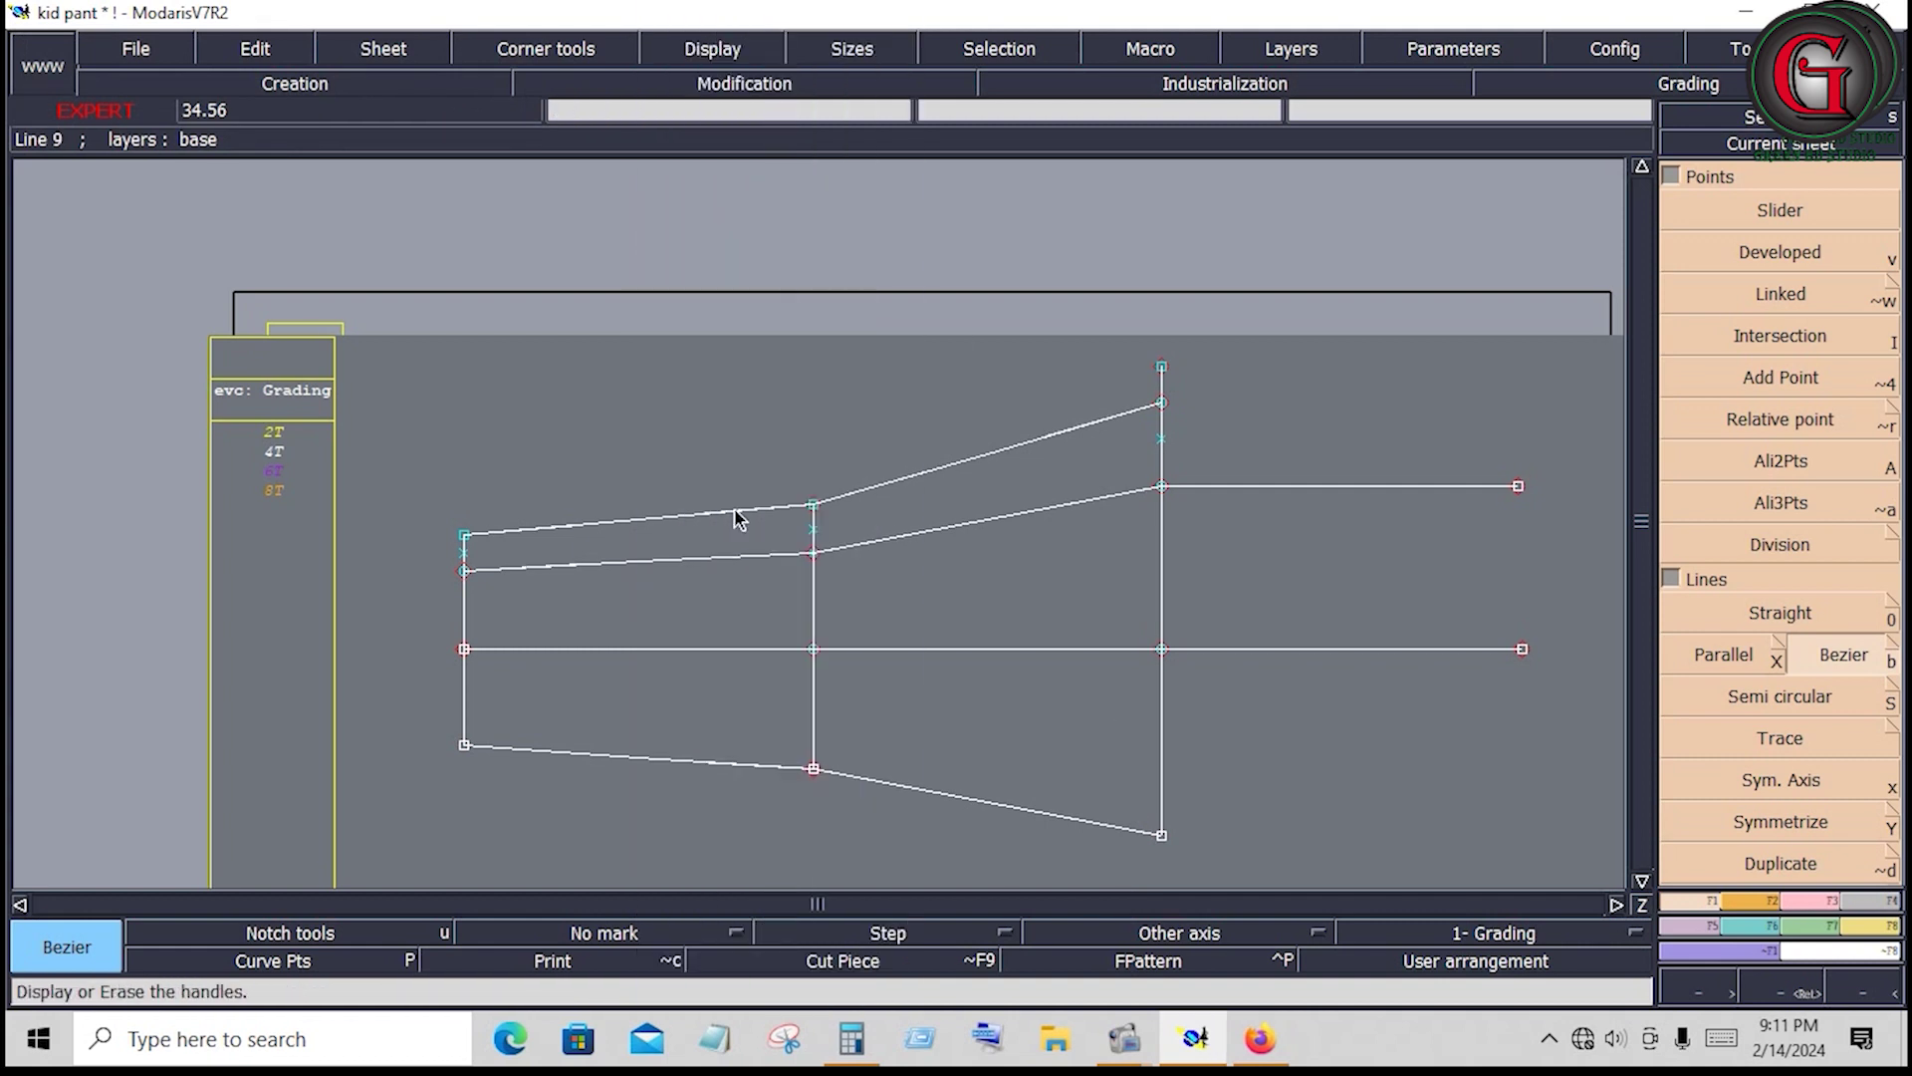
Reshape the second curve and the top curve into smooth flowing shapes
{"action": "left_click", "coordinate": [1833, 901]}
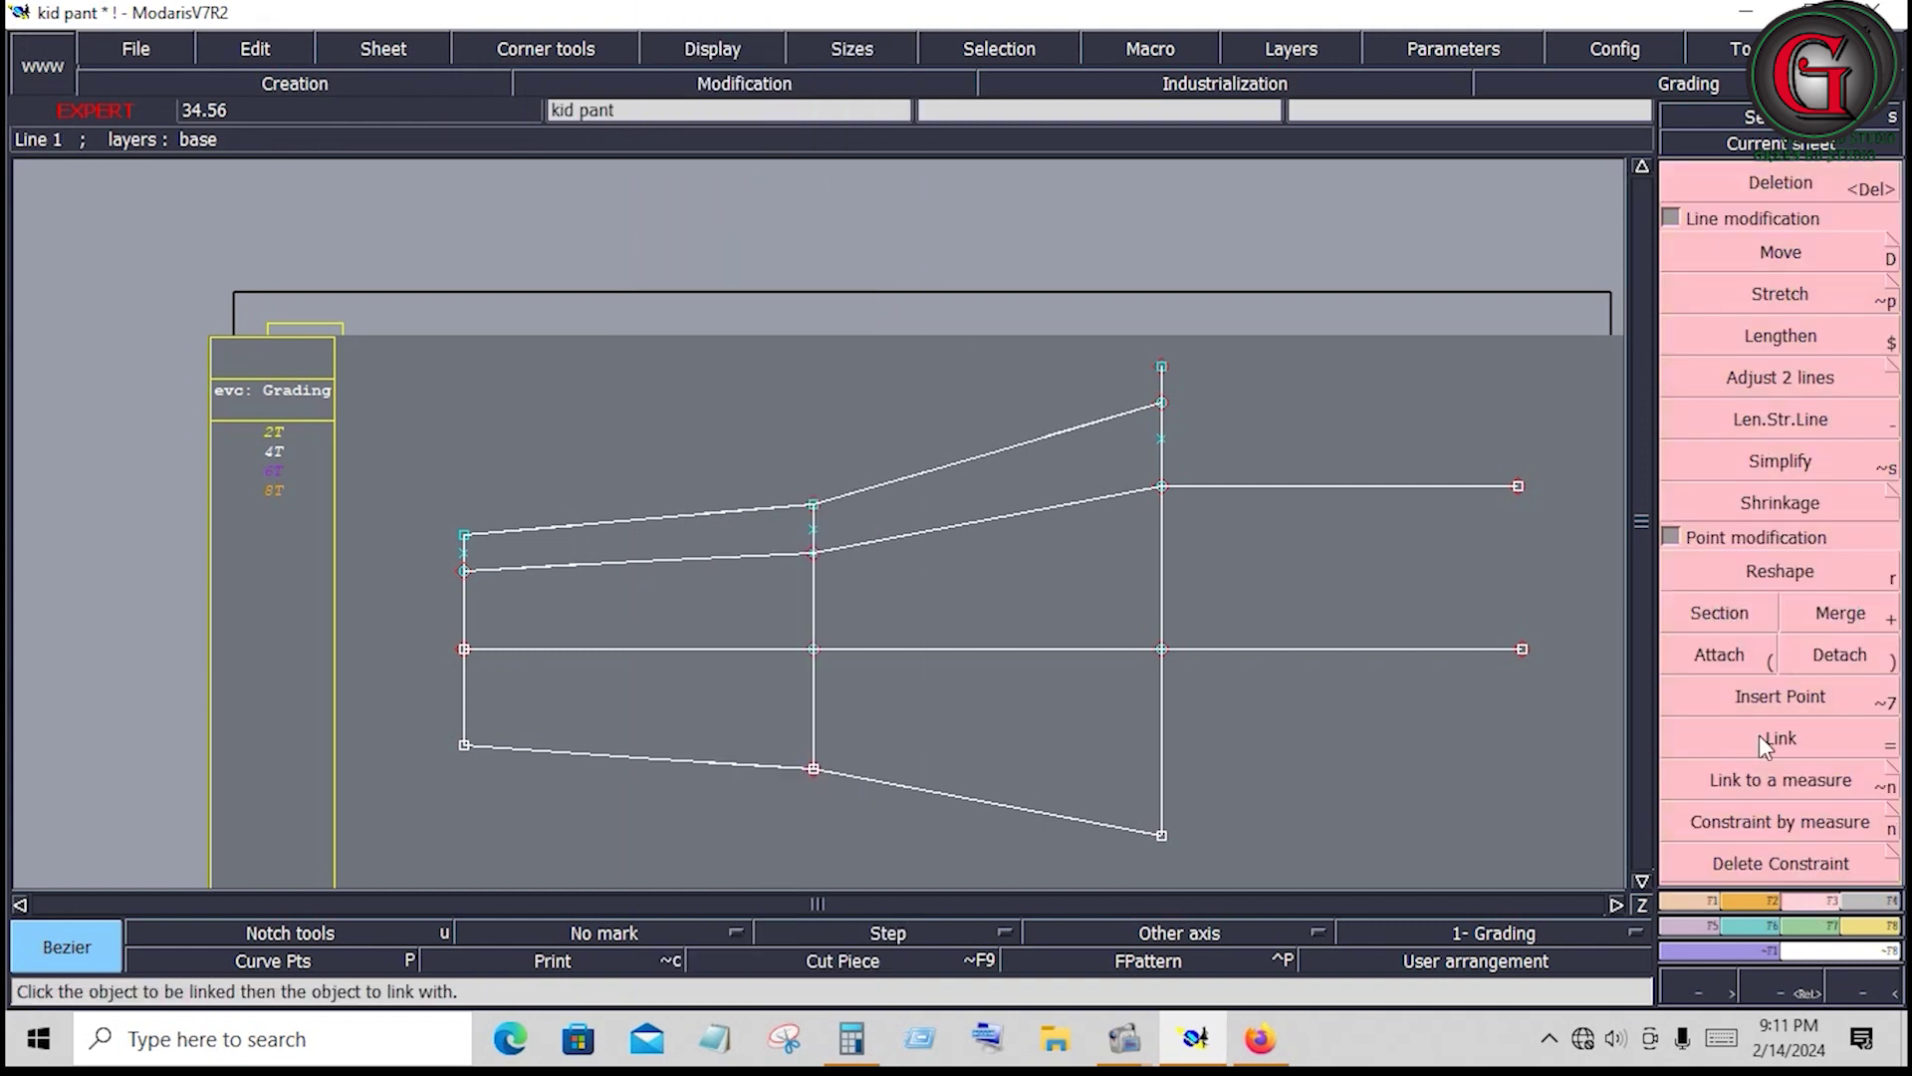
{"action": "left_click", "coordinate": [1748, 575]}
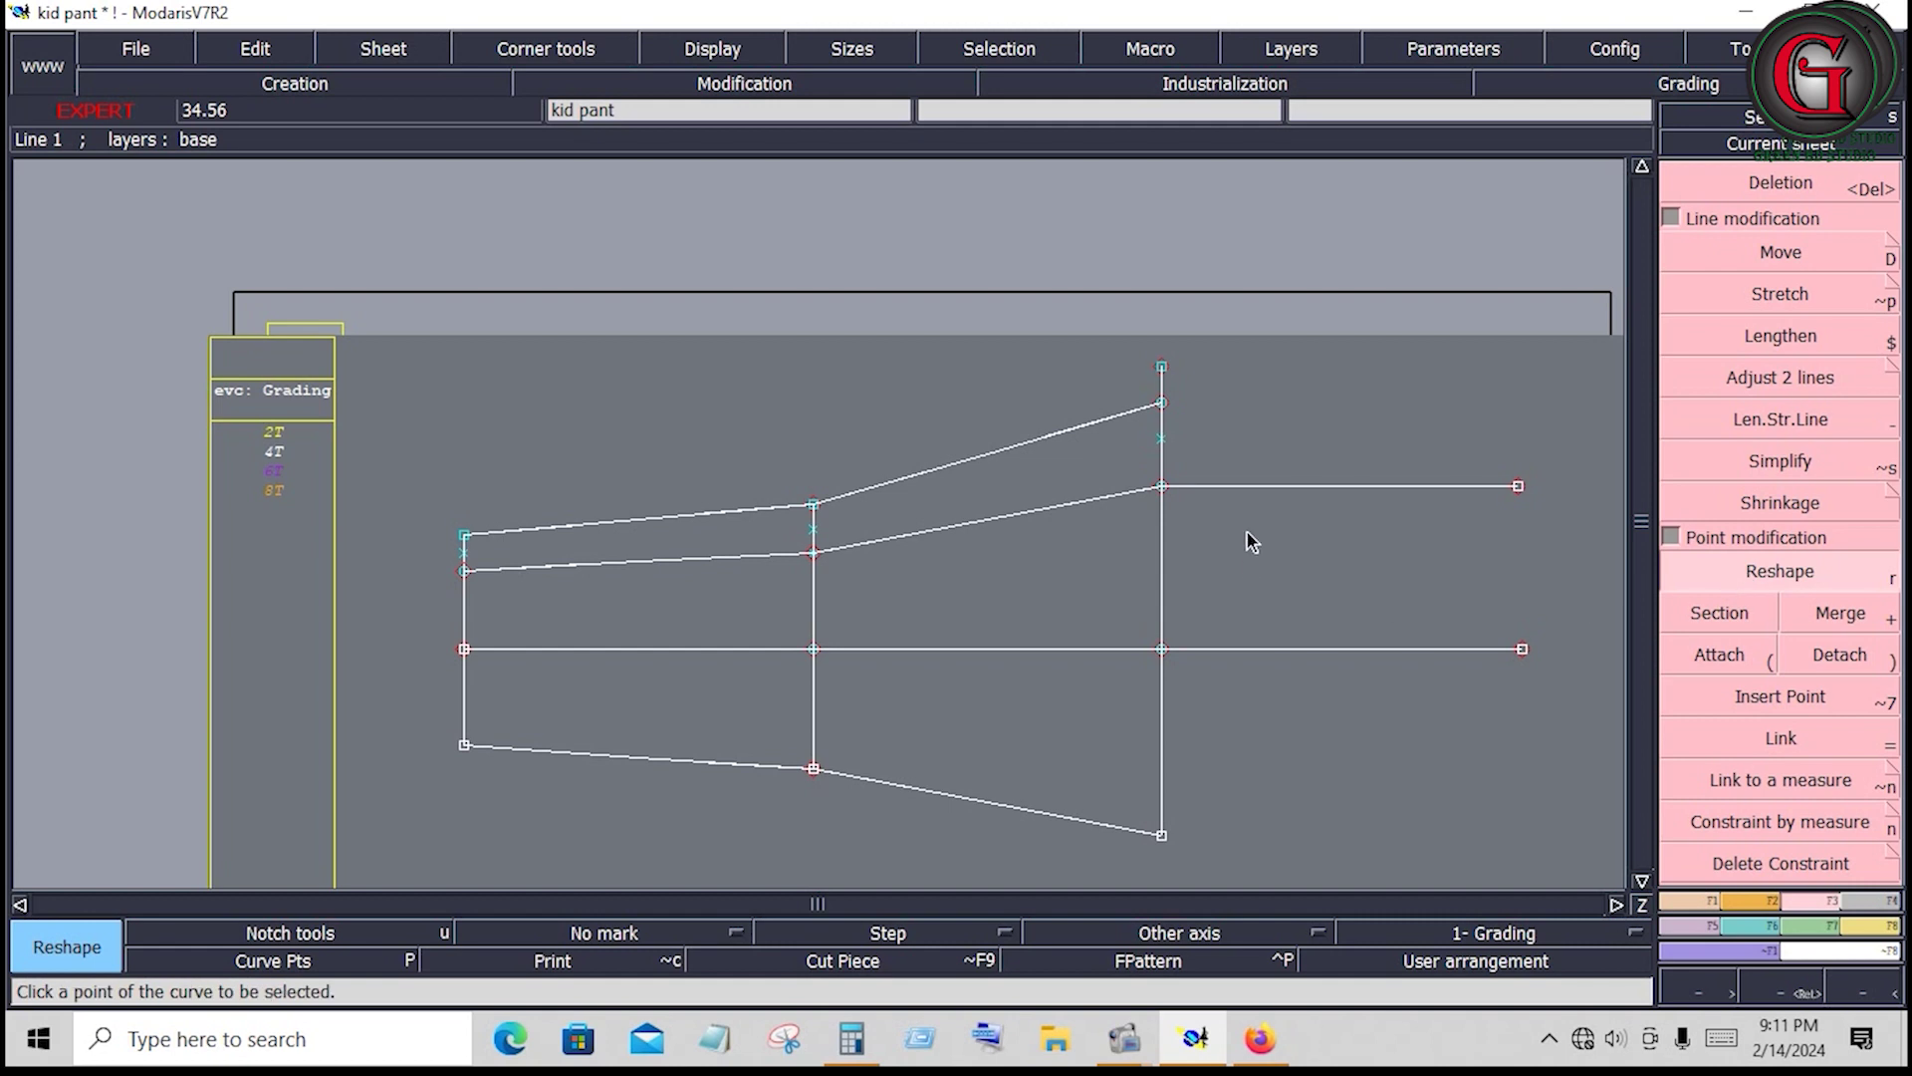
{"action": "left_click", "coordinate": [906, 534]}
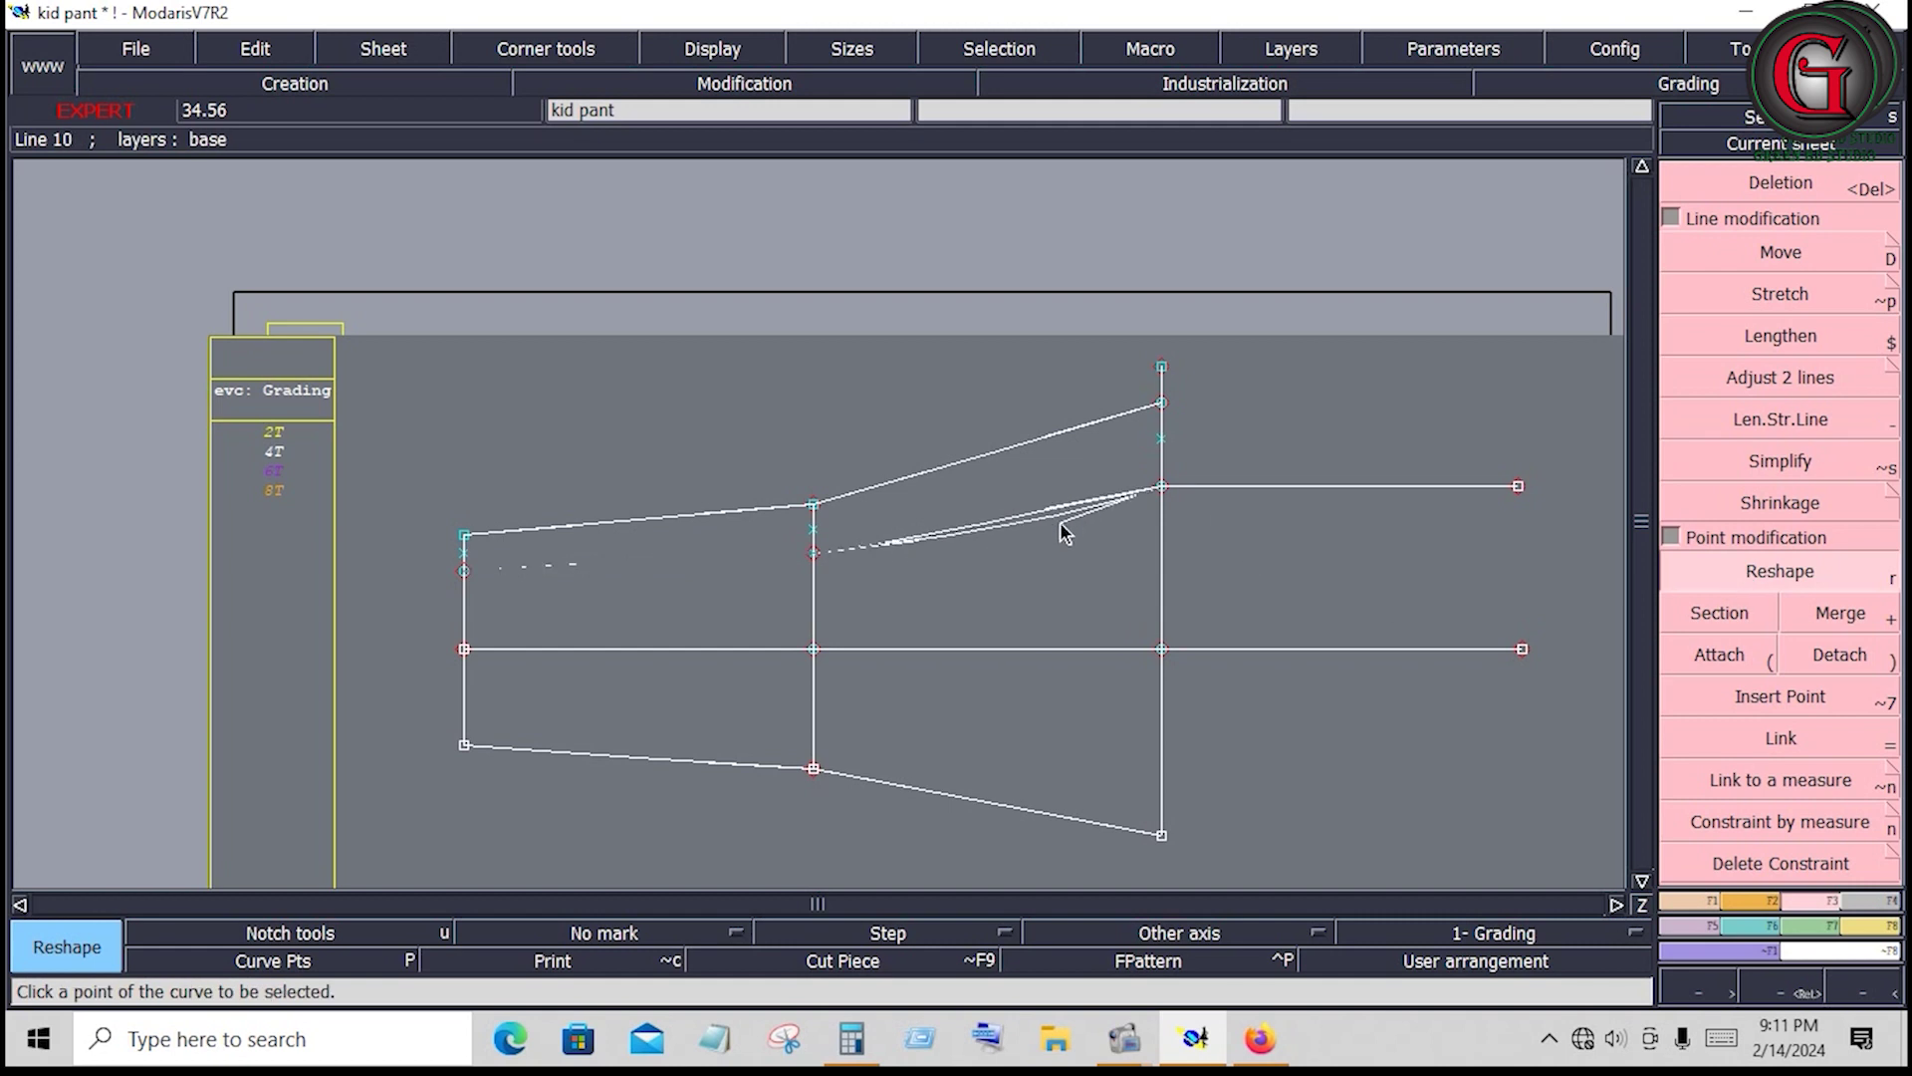
{"action": "left_click", "coordinate": [1011, 526]}
{"action": "left_click", "coordinate": [896, 549]}
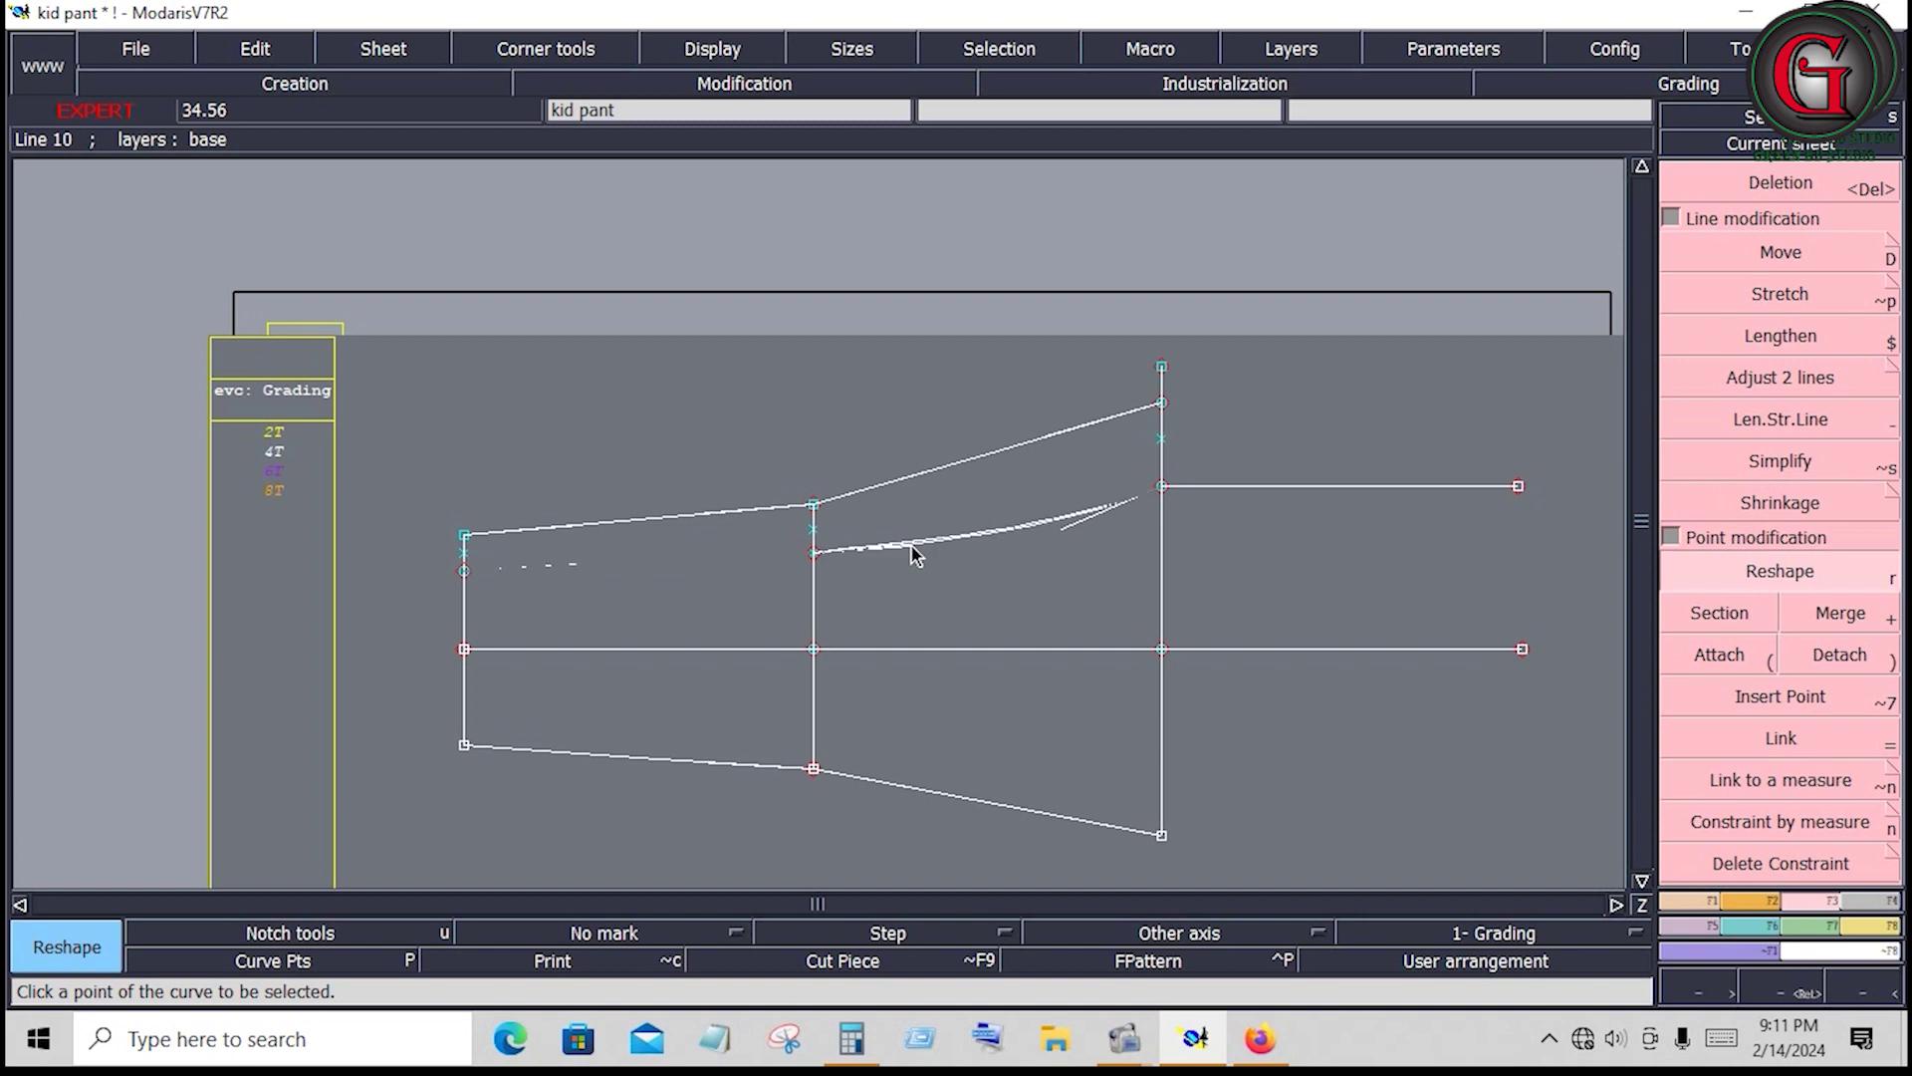
{"action": "left_click", "coordinate": [918, 554]}
{"action": "left_click", "coordinate": [892, 480]}
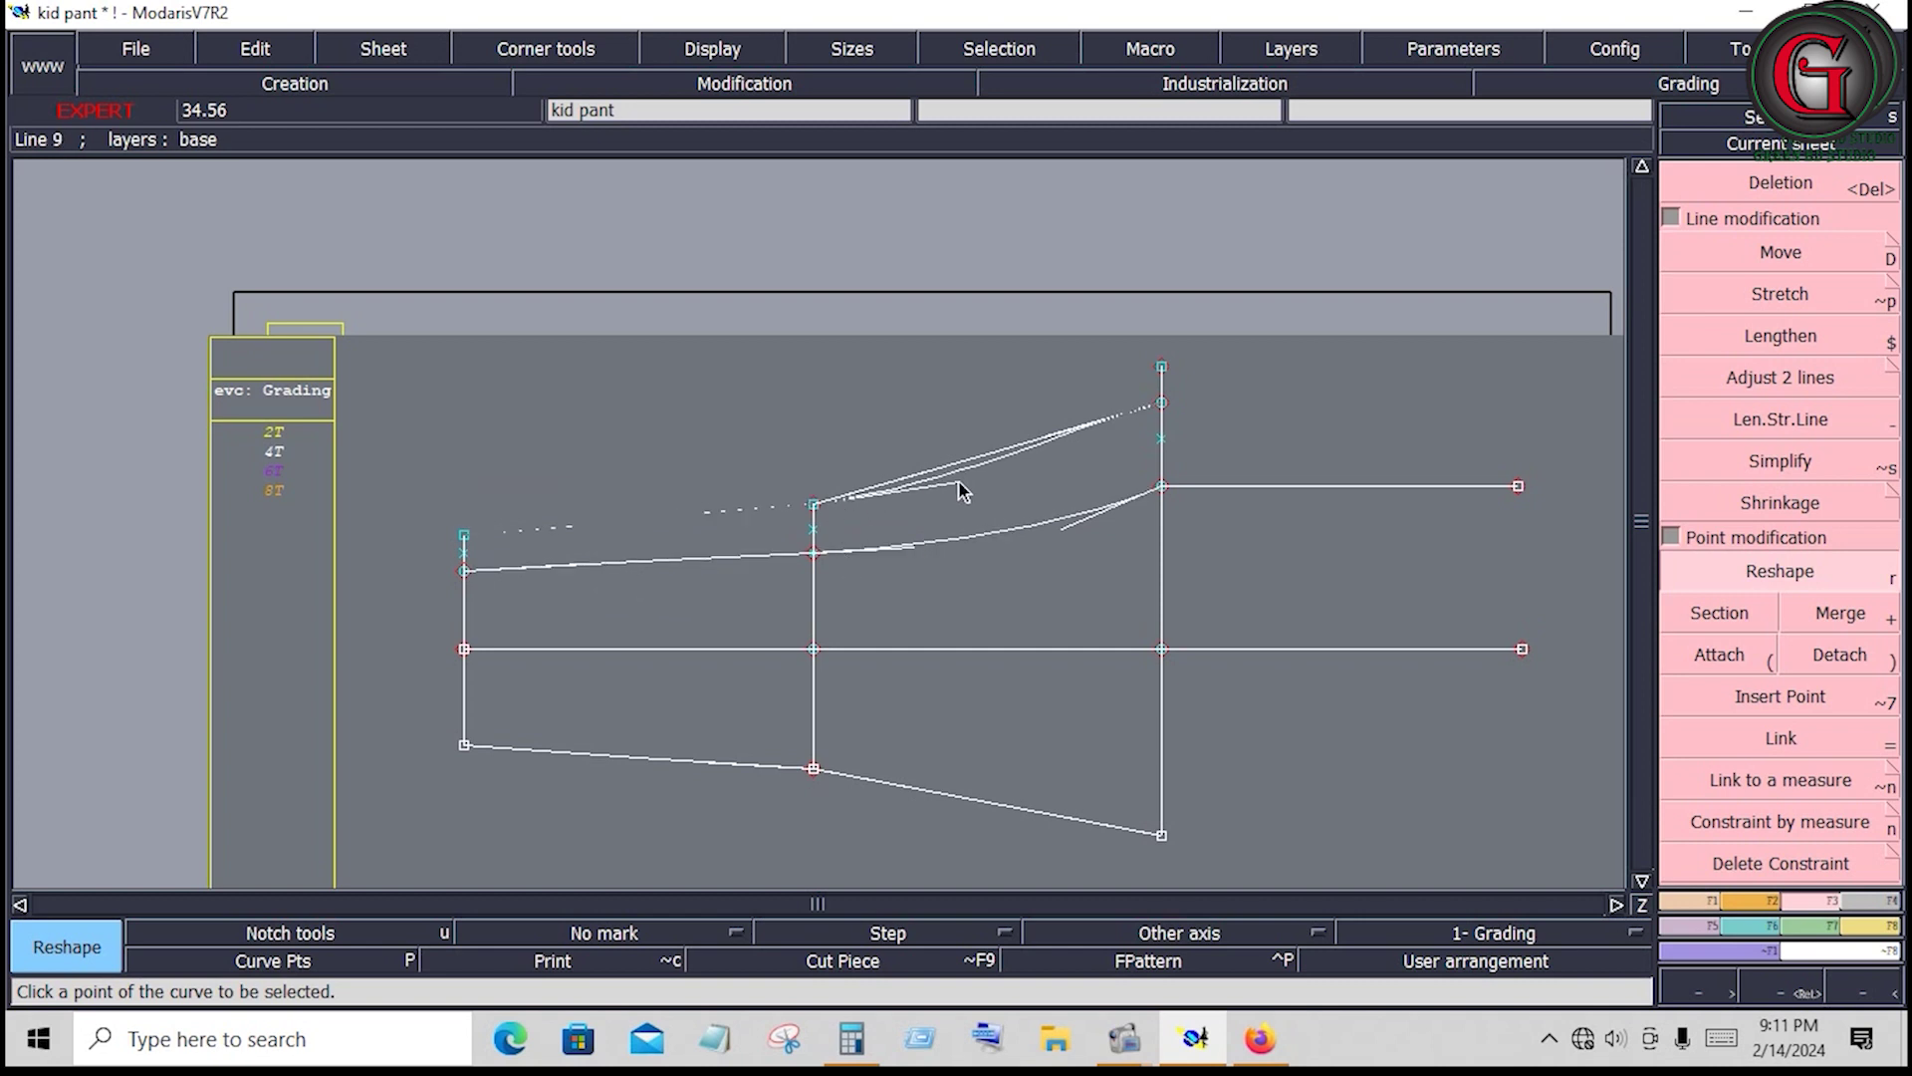
{"action": "left_click", "coordinate": [1065, 450]}
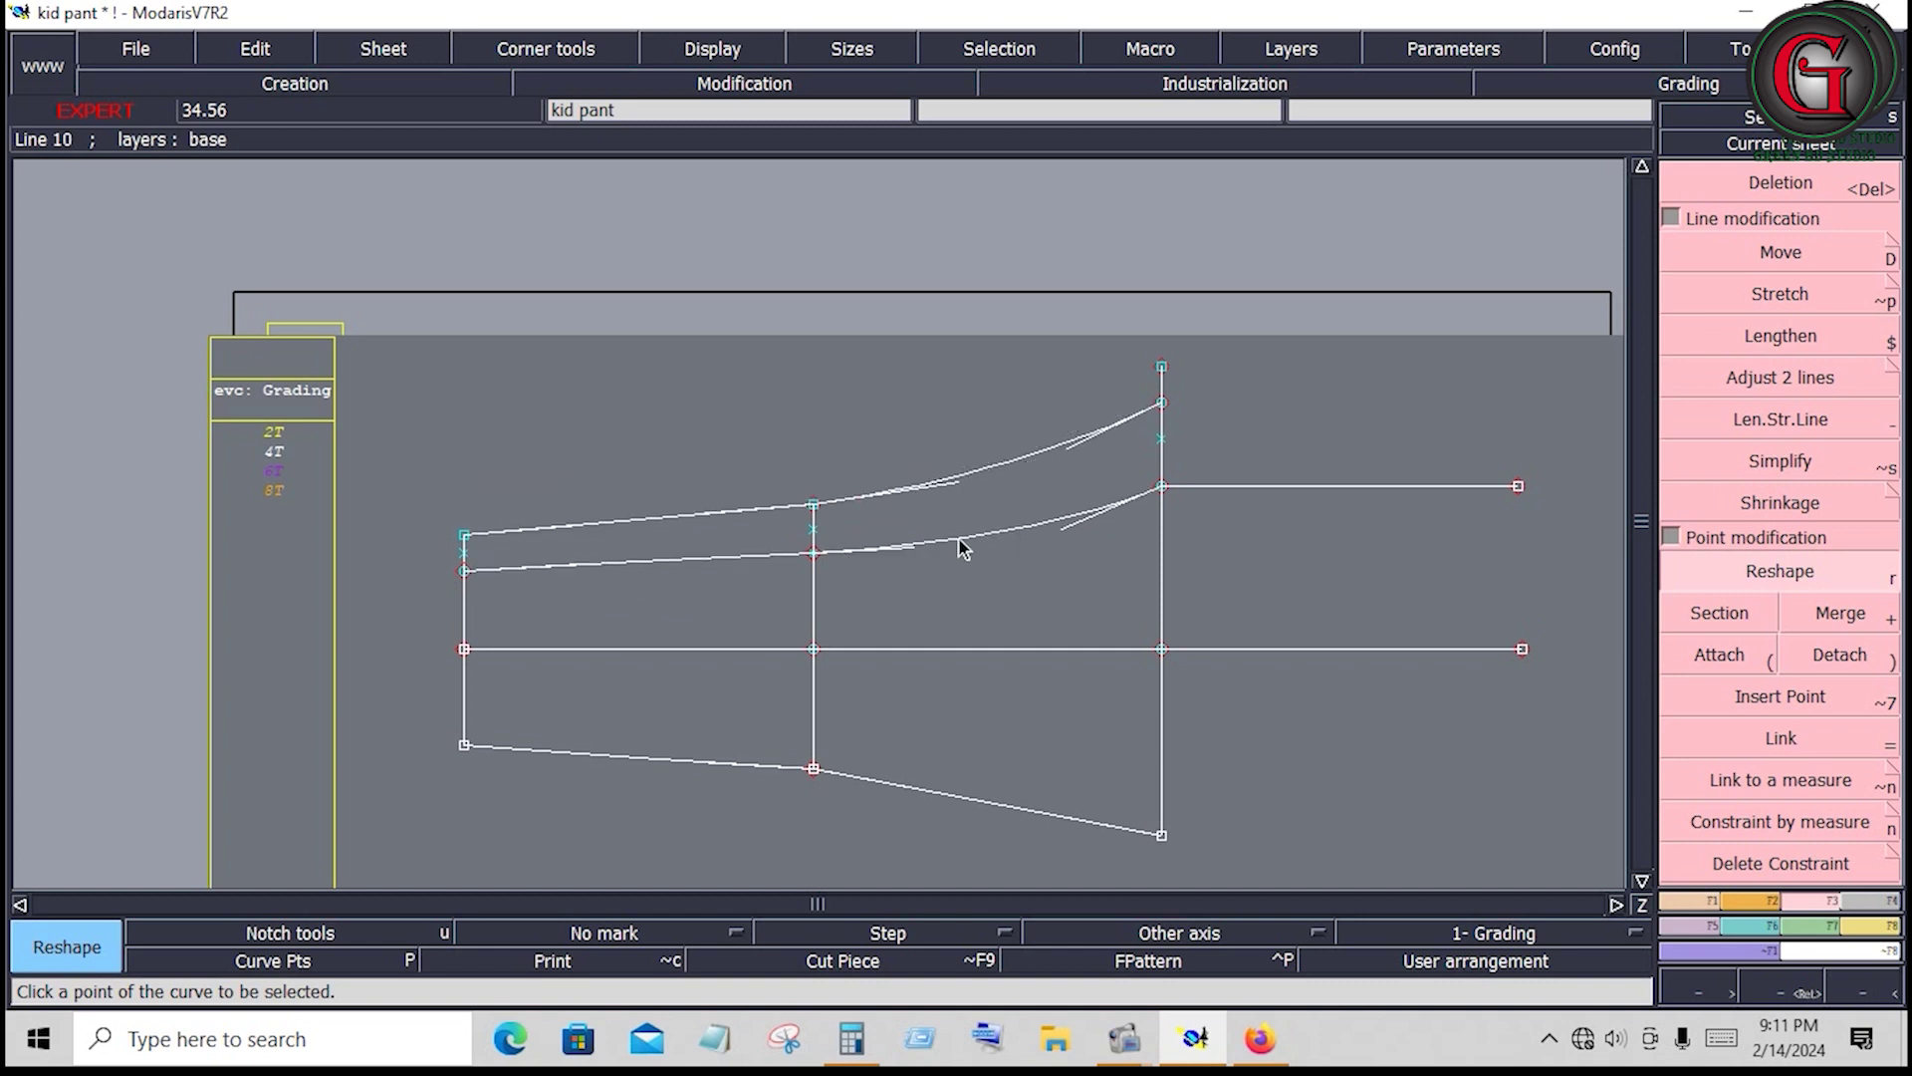
{"action": "left_click", "coordinate": [1061, 530]}
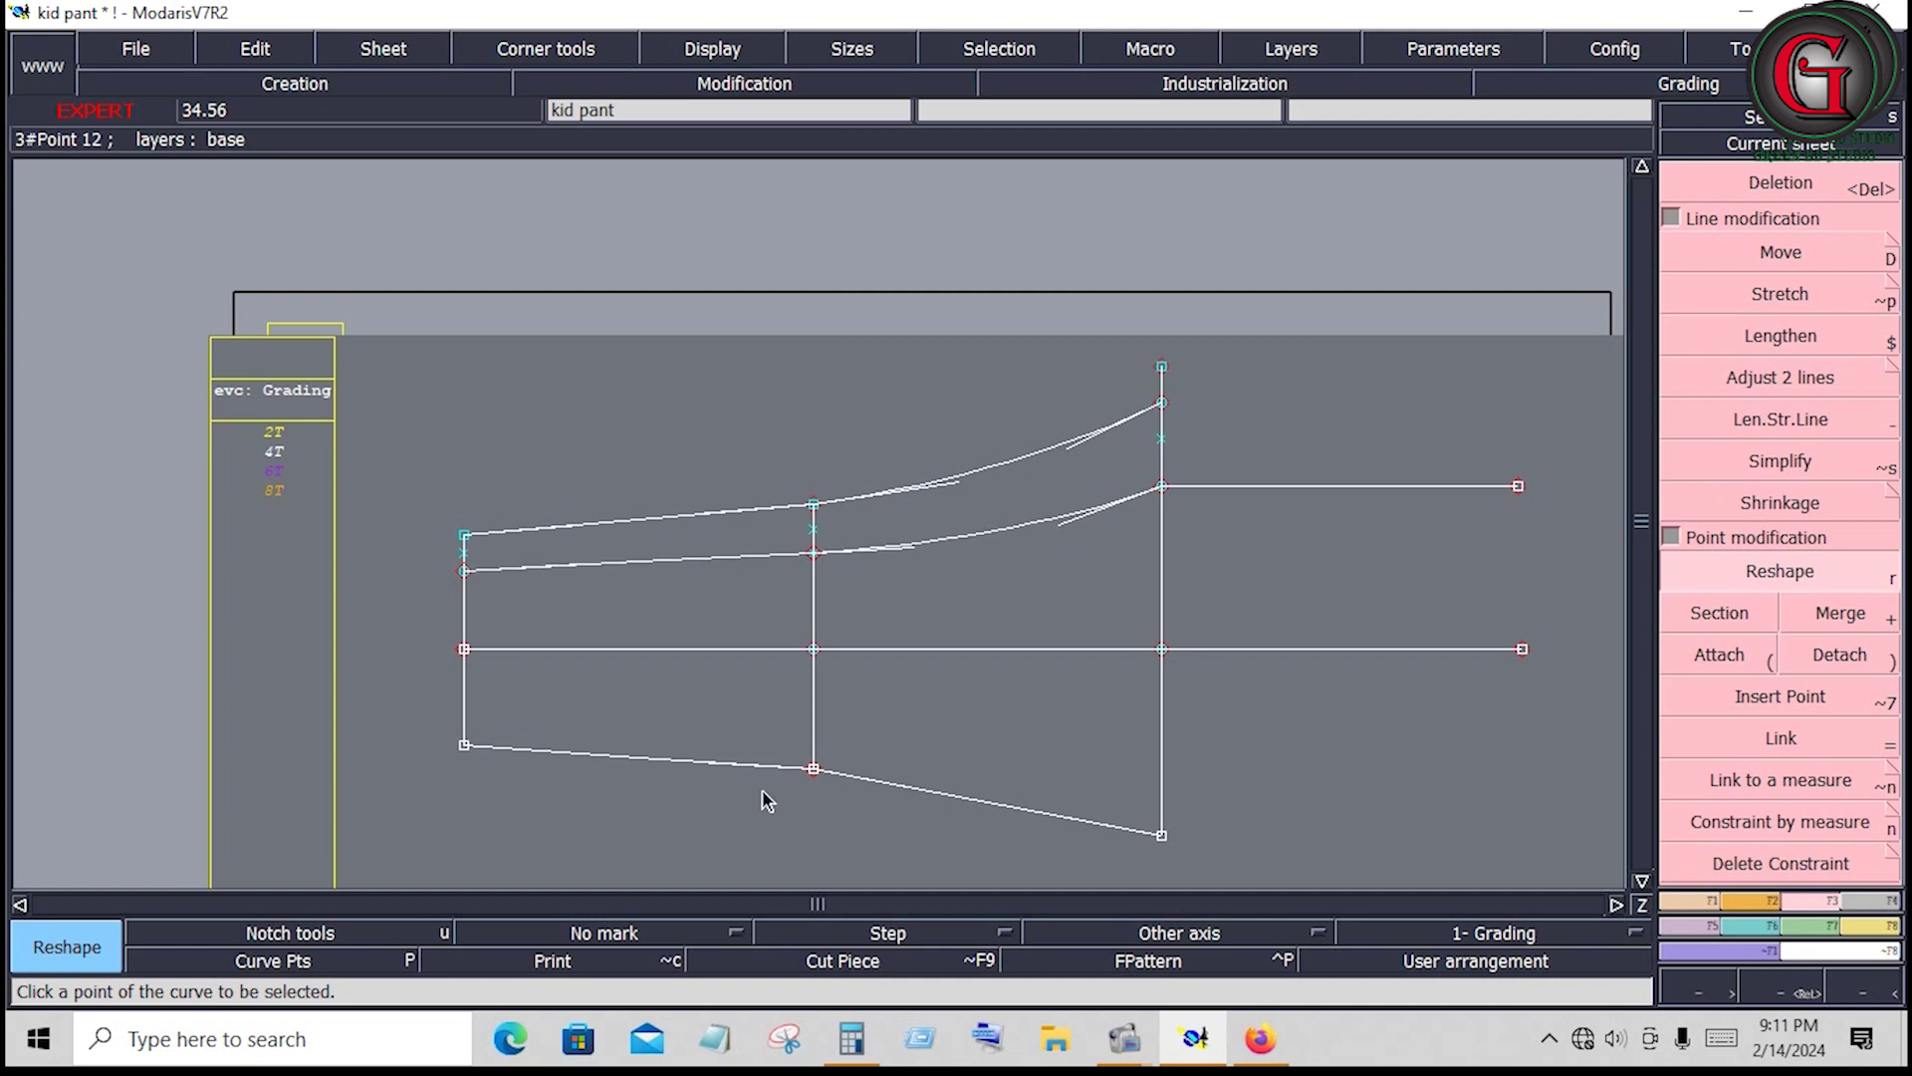
Bend the bottom line into a smooth curve and refine the top curve's final shape
{"action": "left_click", "coordinate": [711, 762]}
{"action": "left_click", "coordinate": [709, 559]}
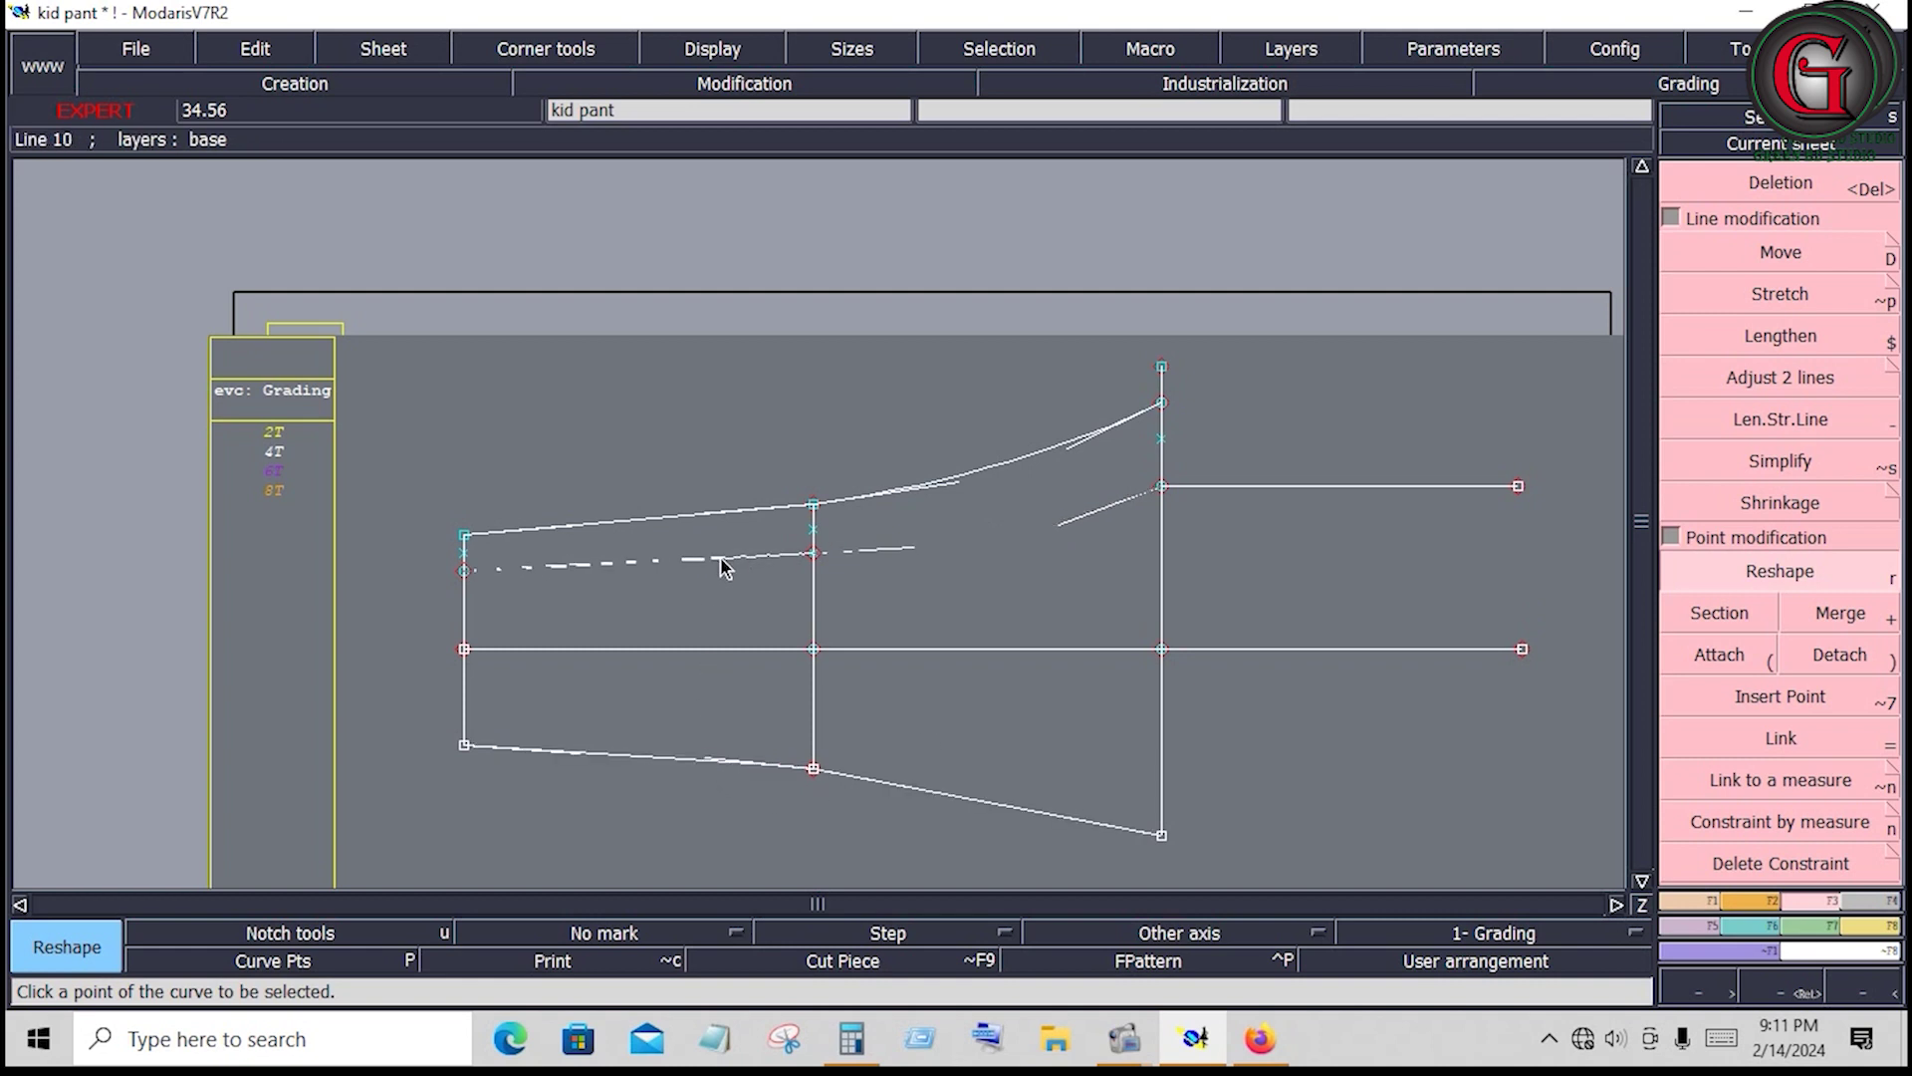
{"action": "left_click", "coordinate": [721, 558]}
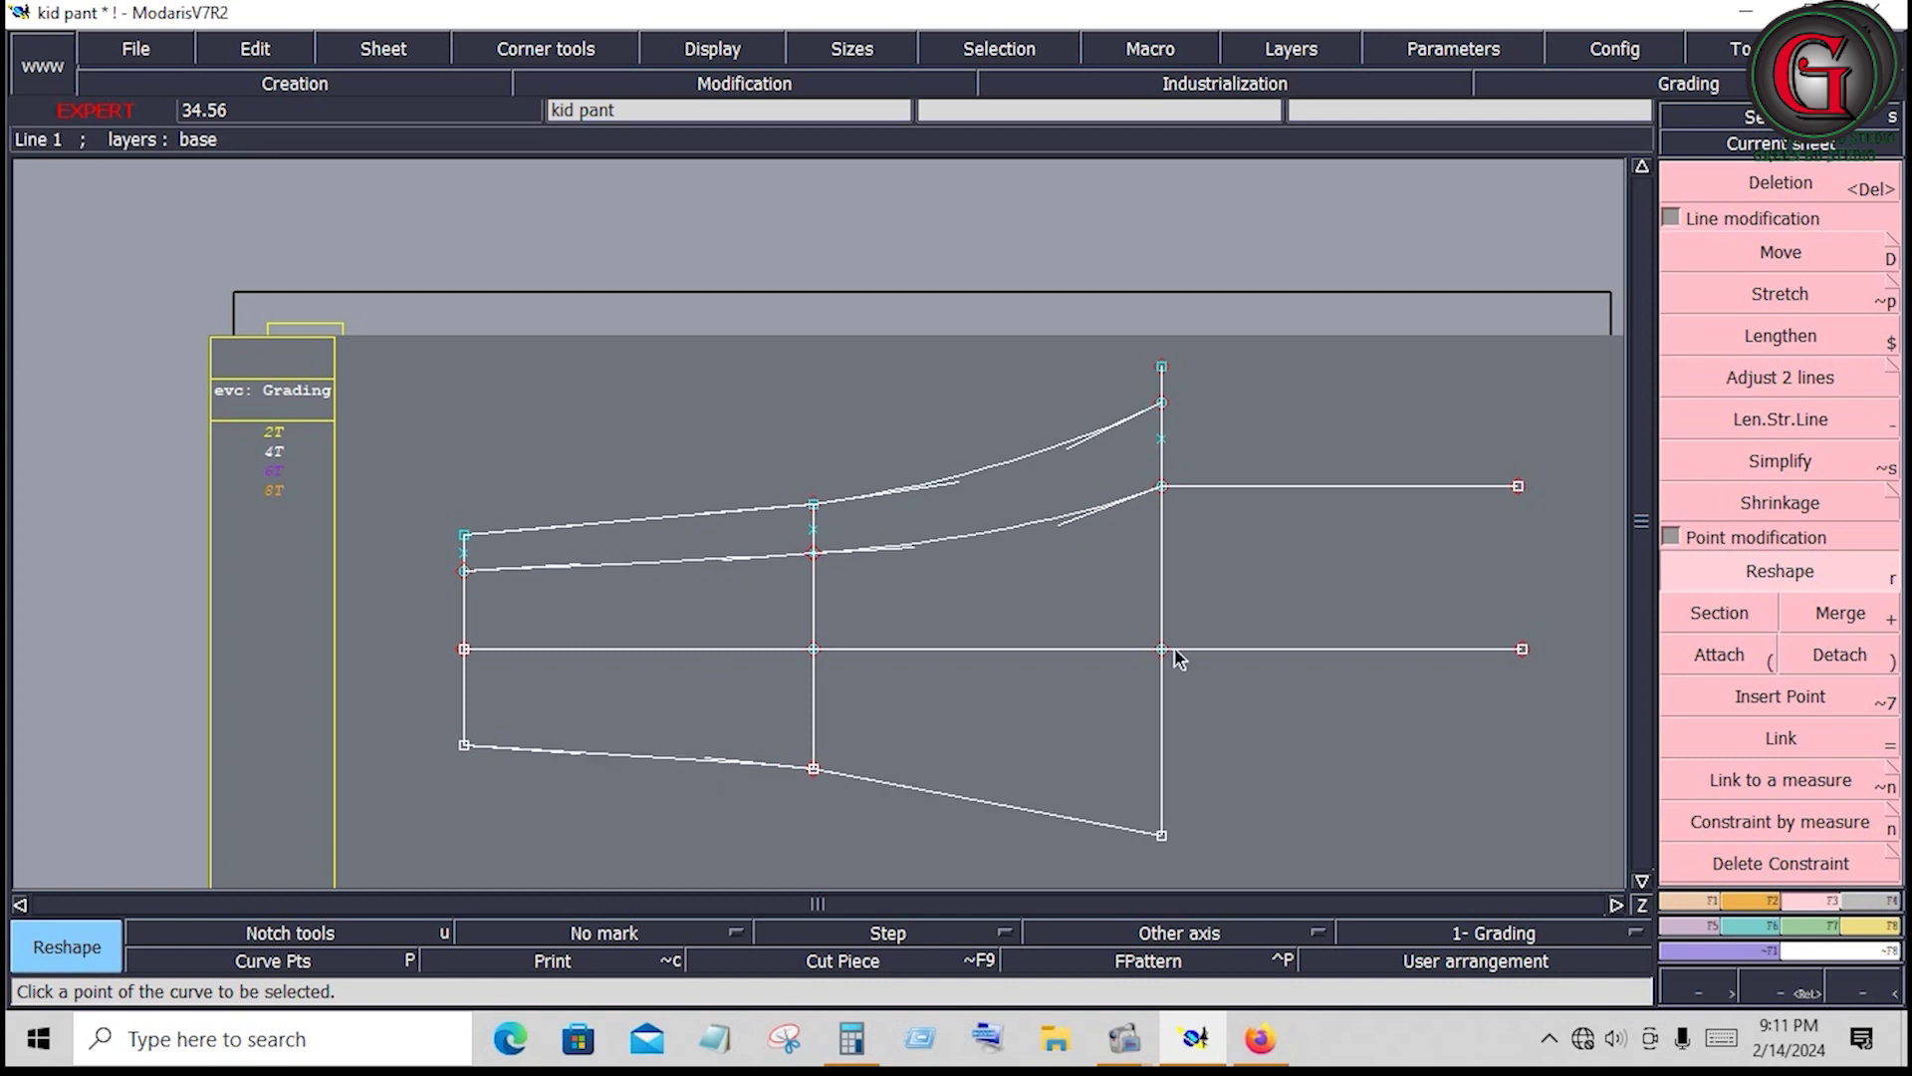
{"action": "left_click", "coordinate": [1042, 805]}
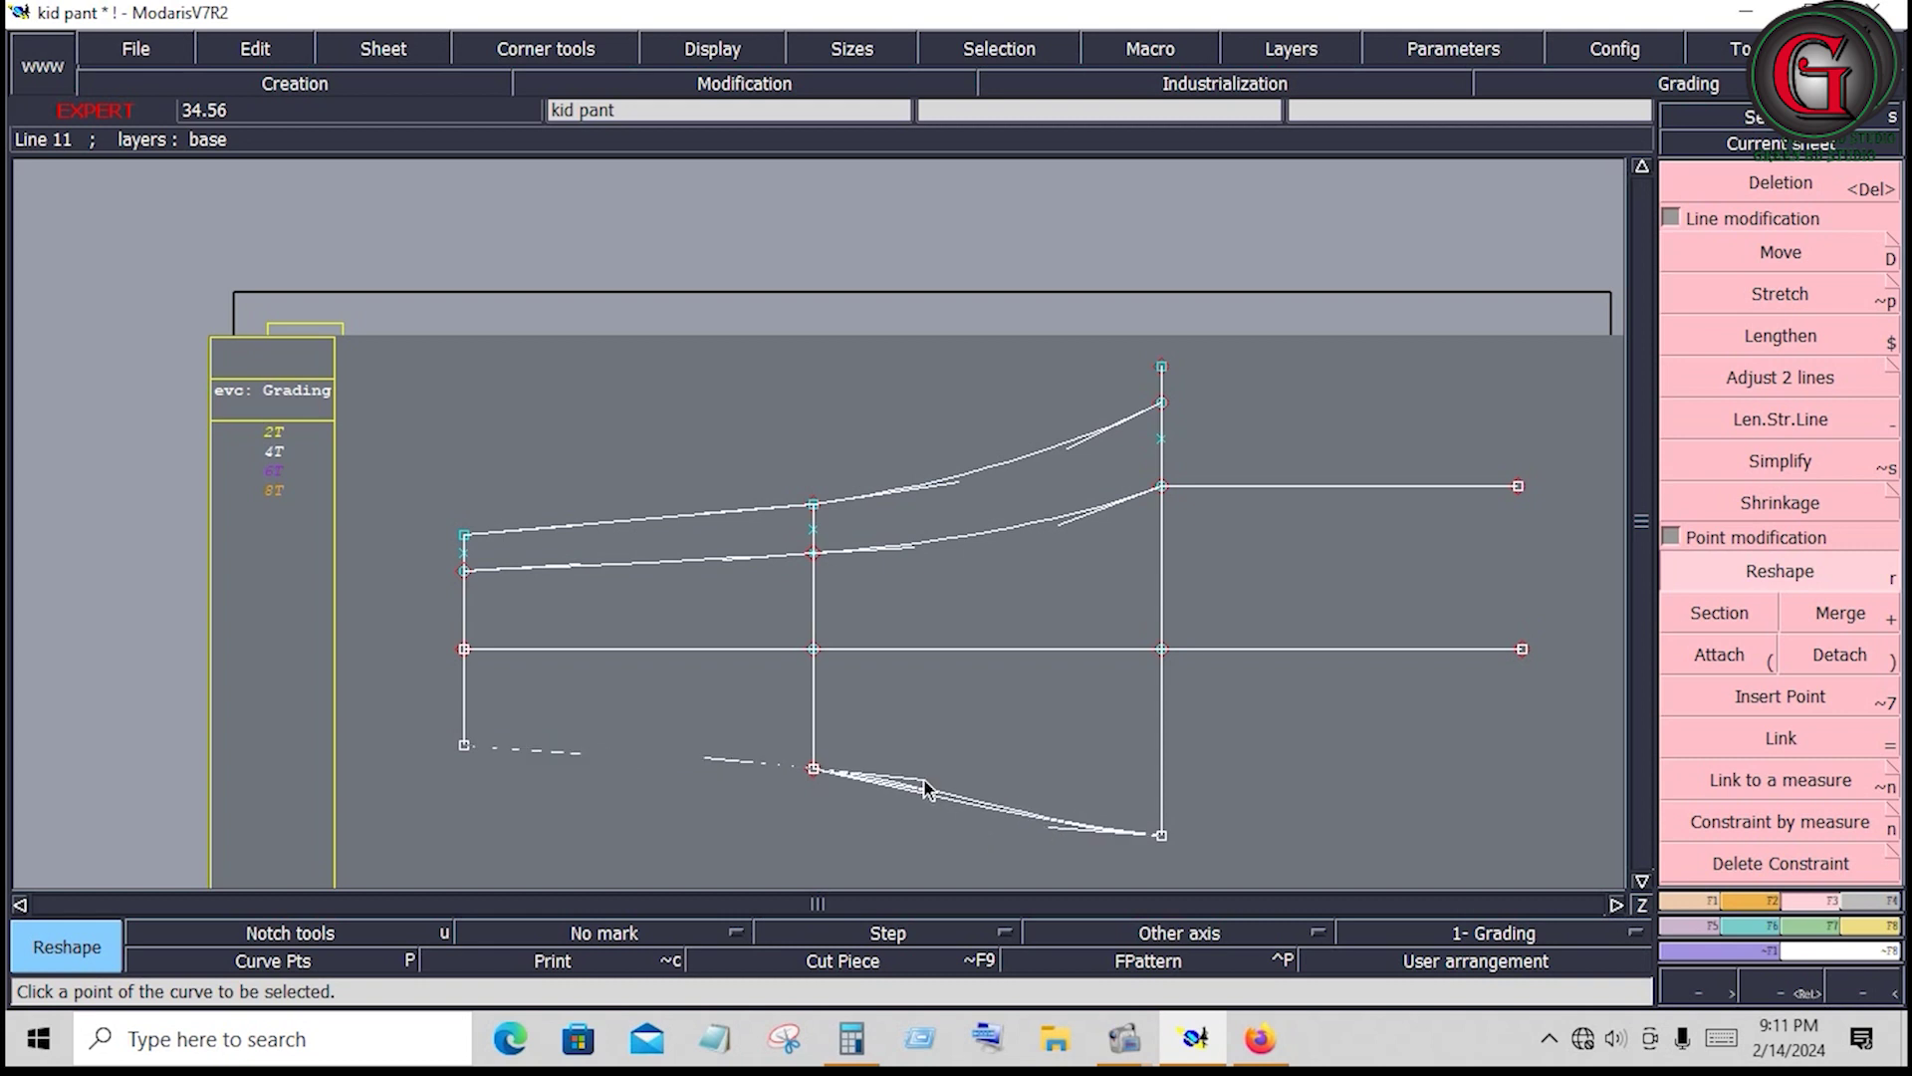
{"action": "left_click", "coordinate": [1038, 829]}
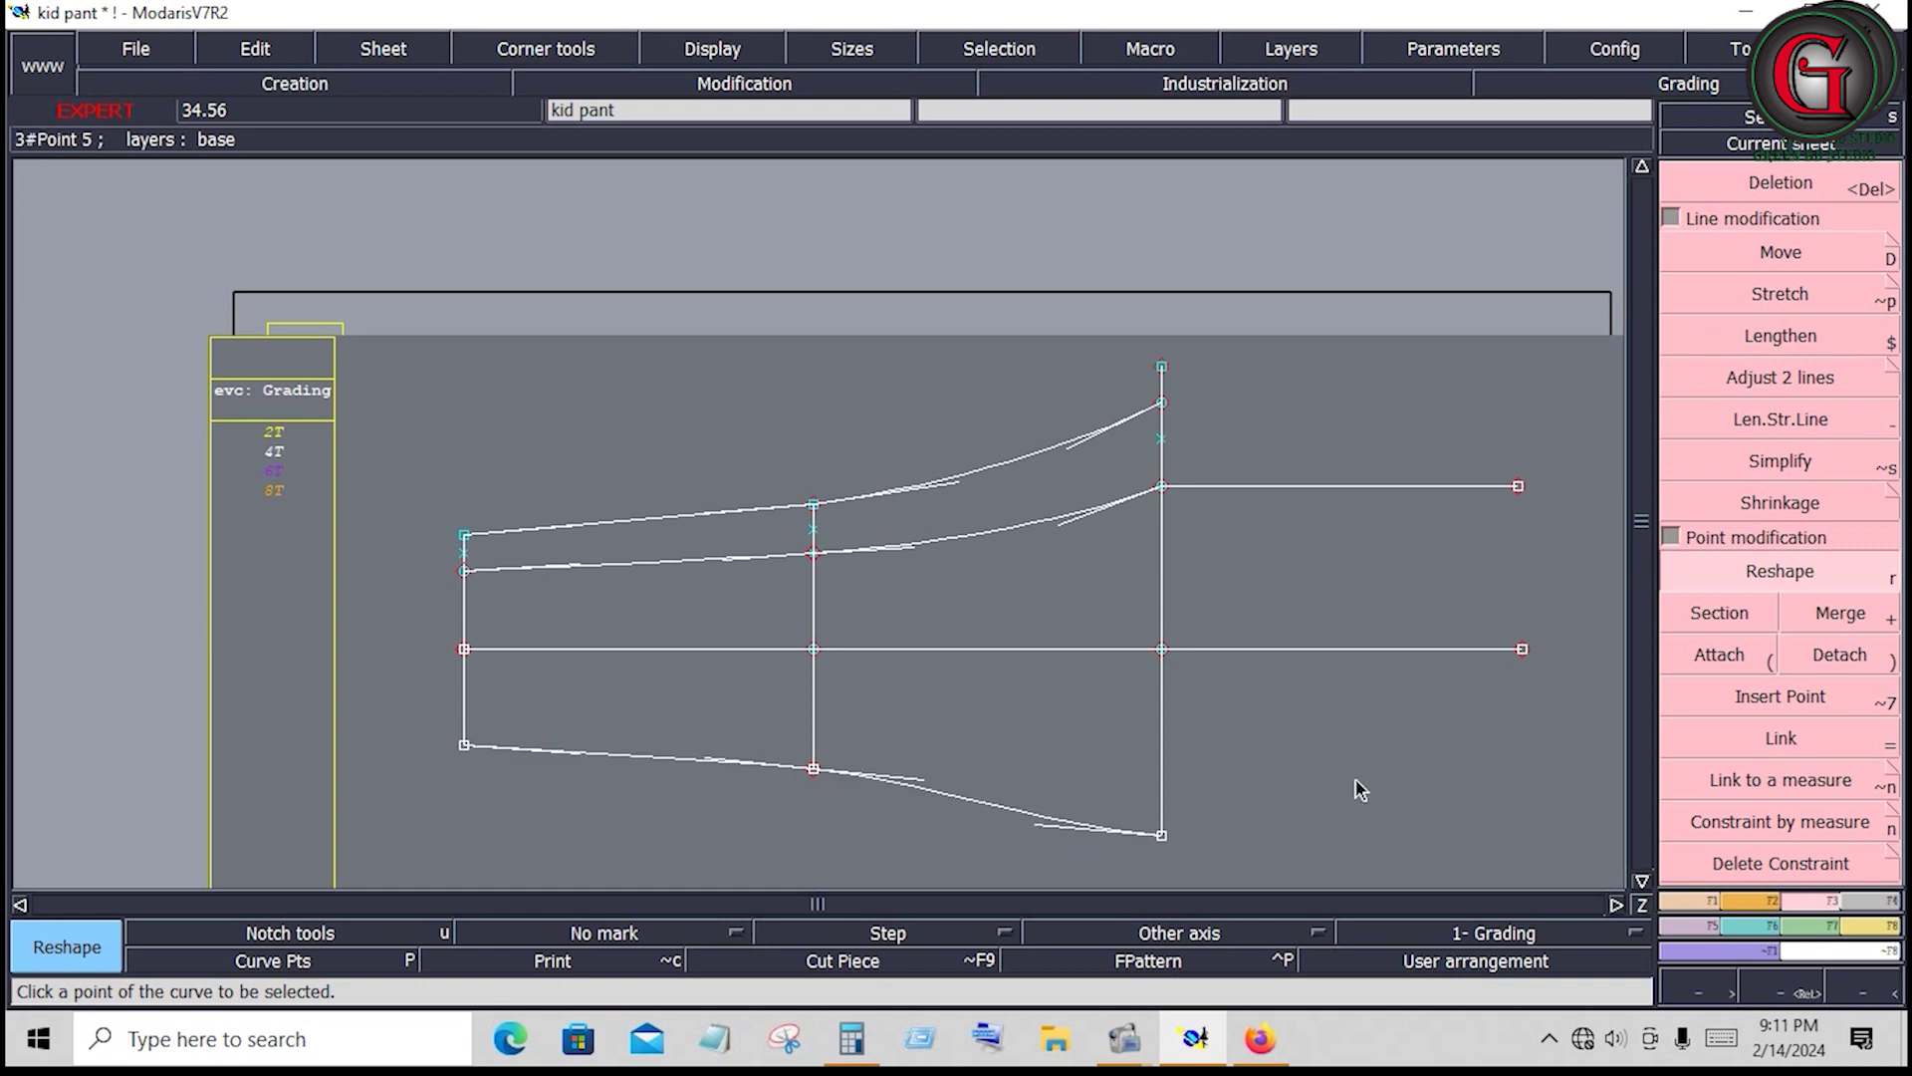
{"action": "left_click", "coordinate": [700, 518]}
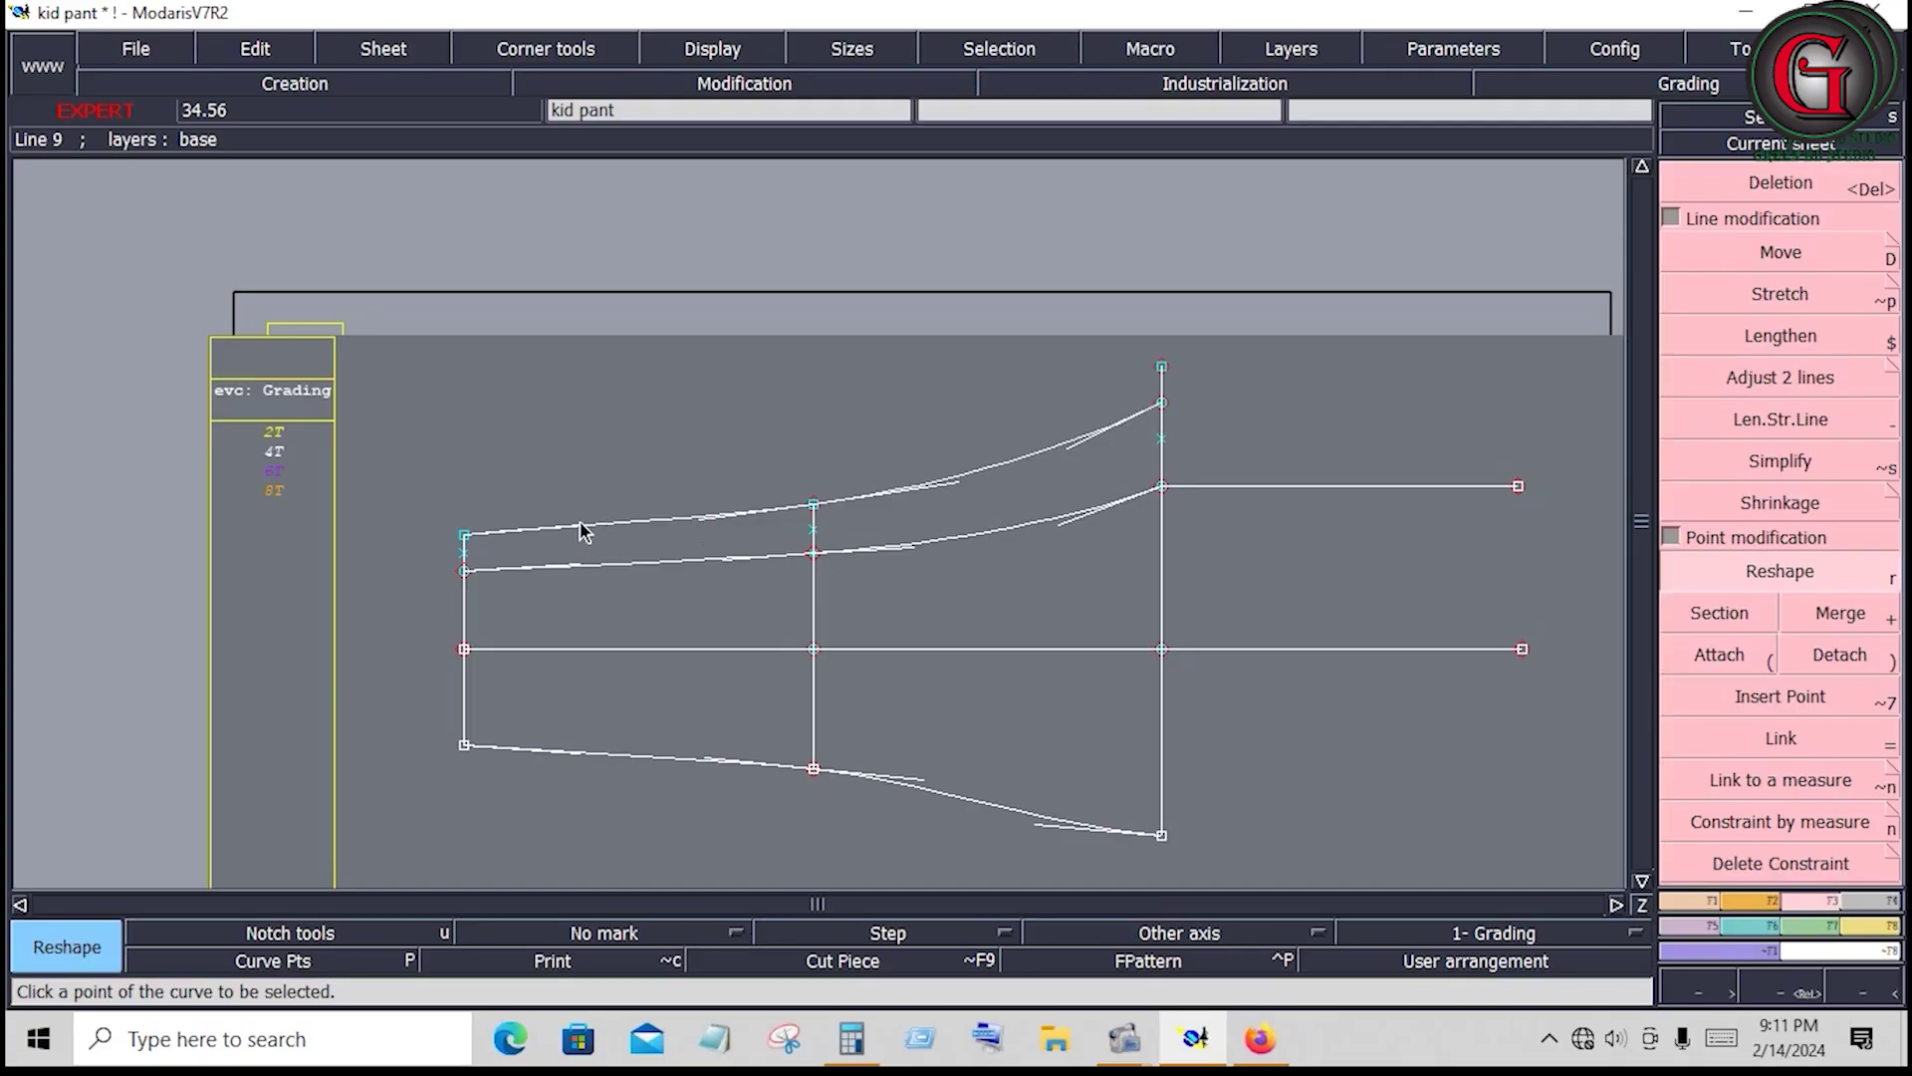
{"action": "left_click", "coordinate": [577, 524]}
Measure the second curve's length, which reads 14.659 inches
{"action": "left_click", "coordinate": [1871, 926]}
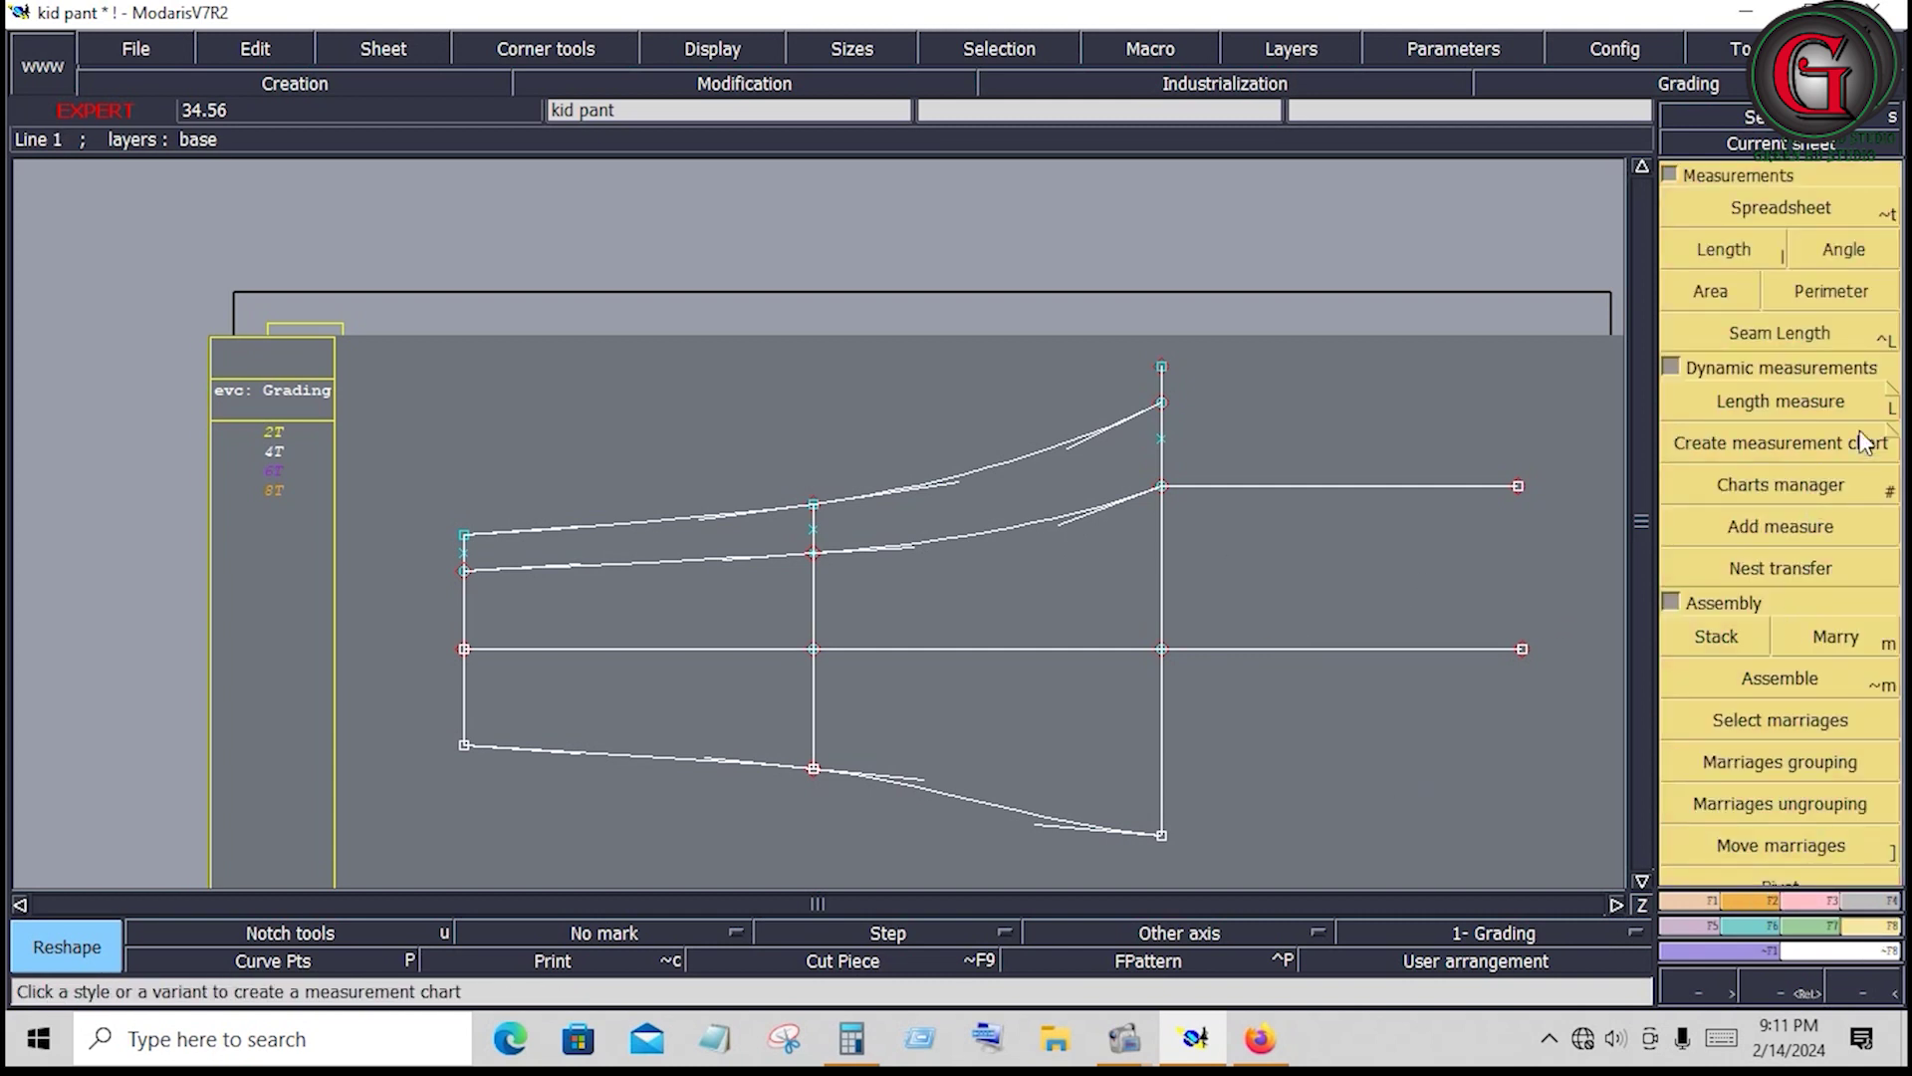
{"action": "left_click", "coordinate": [1813, 418]}
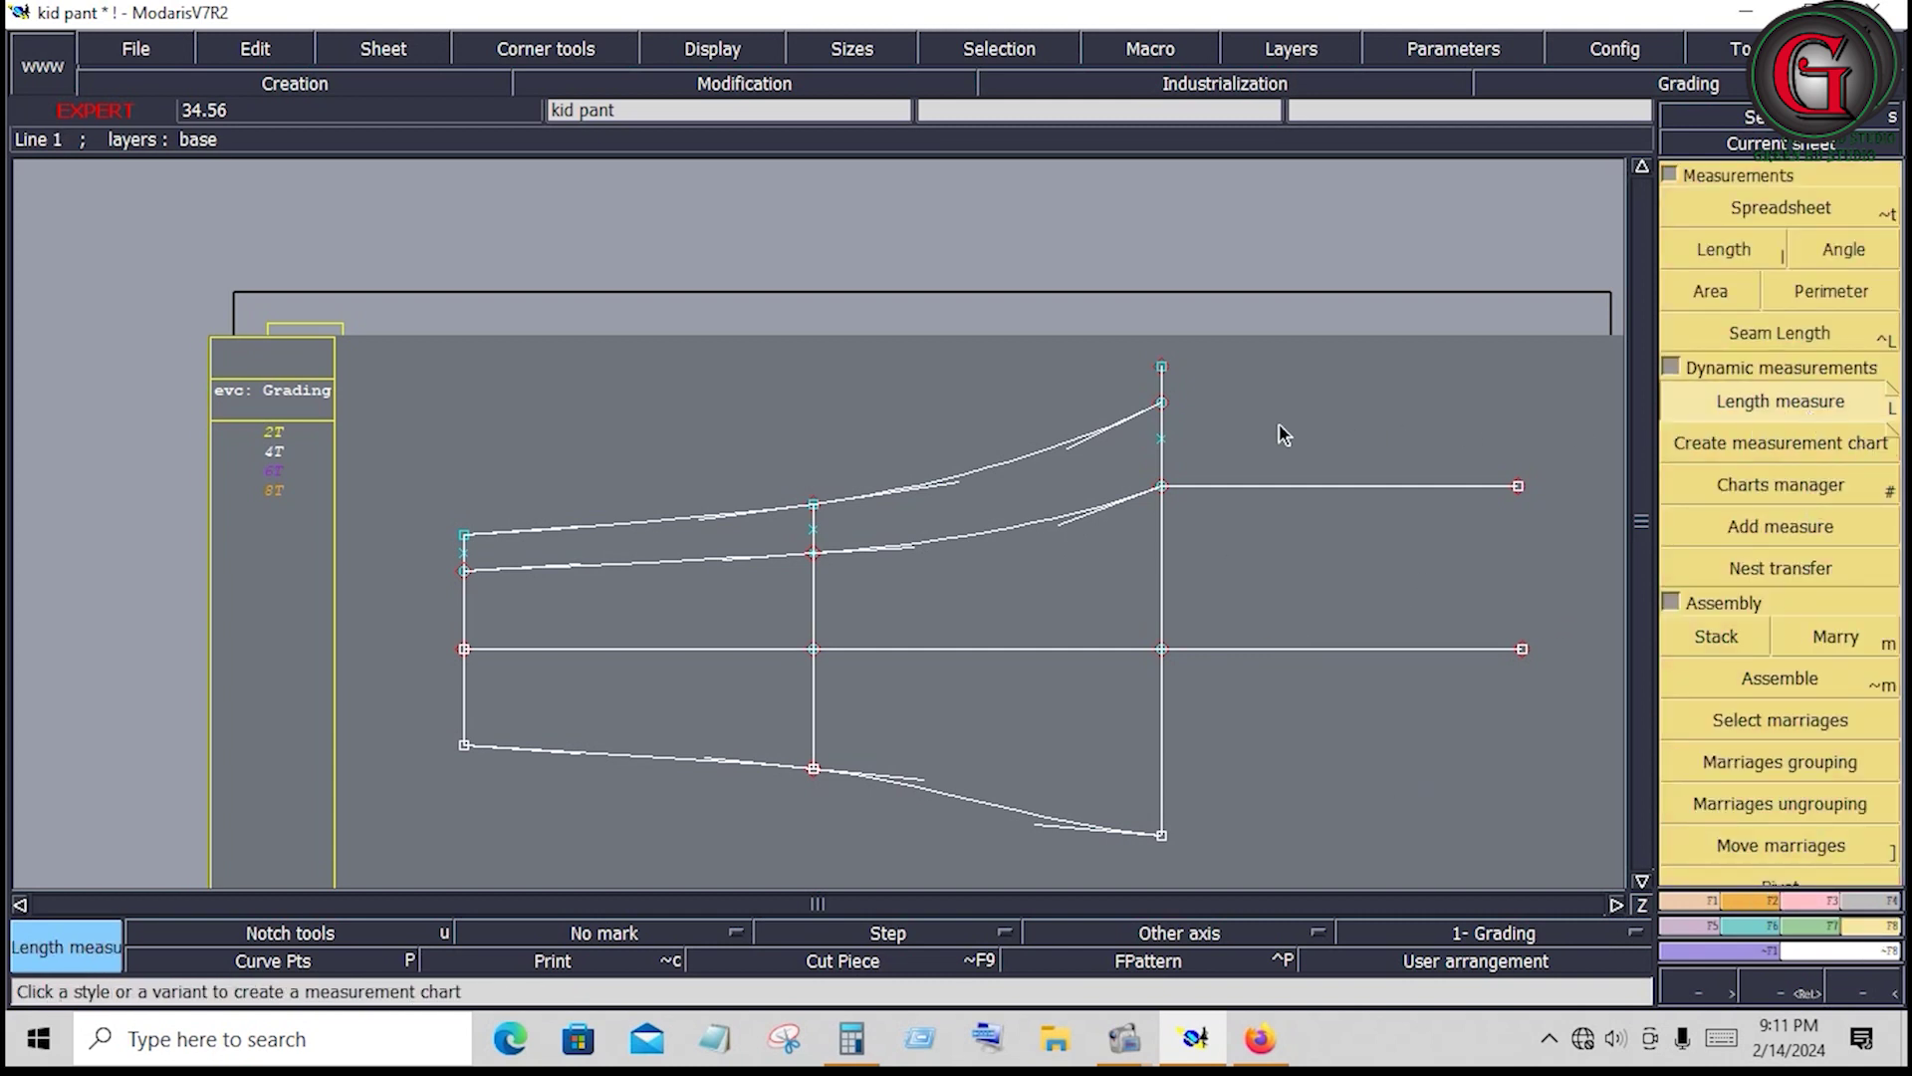
{"action": "left_click", "coordinate": [1164, 503]}
{"action": "left_click", "coordinate": [464, 572]}
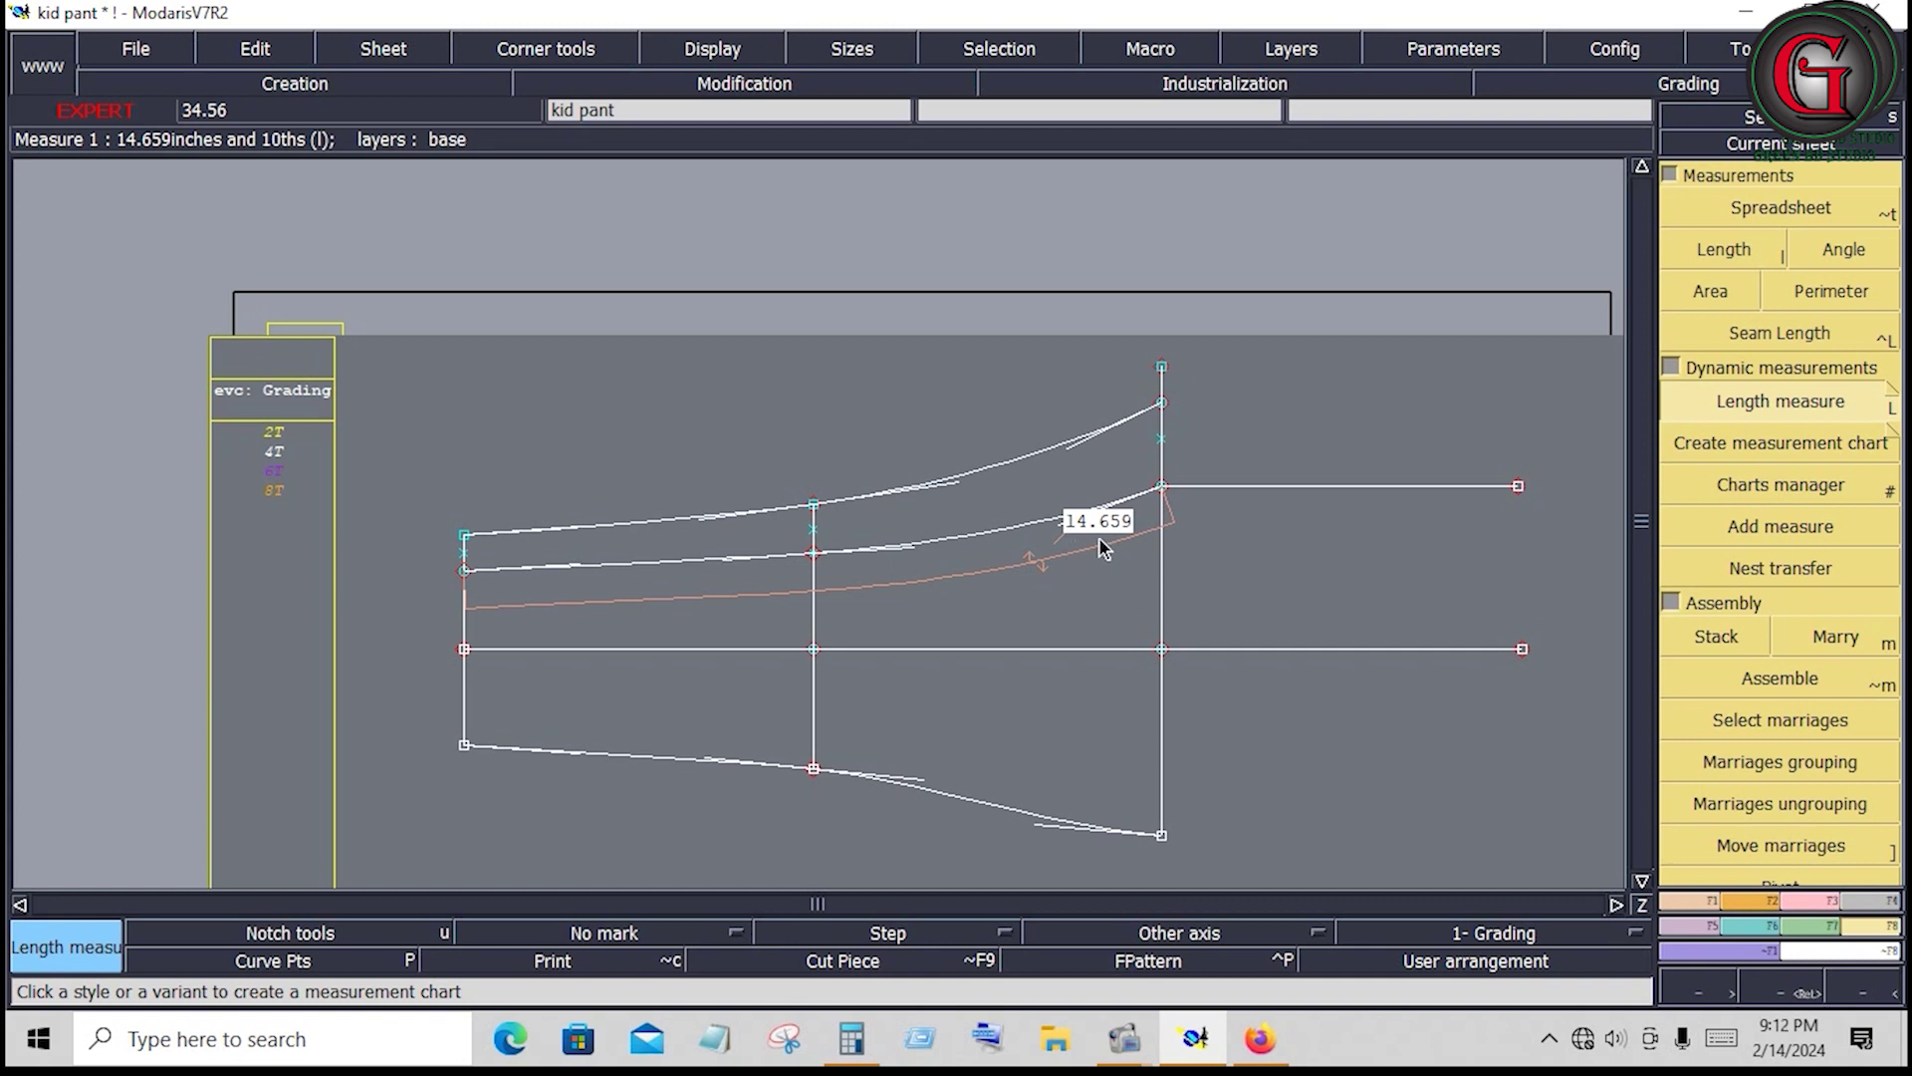
{"action": "left_click", "coordinate": [1700, 902]}
{"action": "key", "text": "v"}
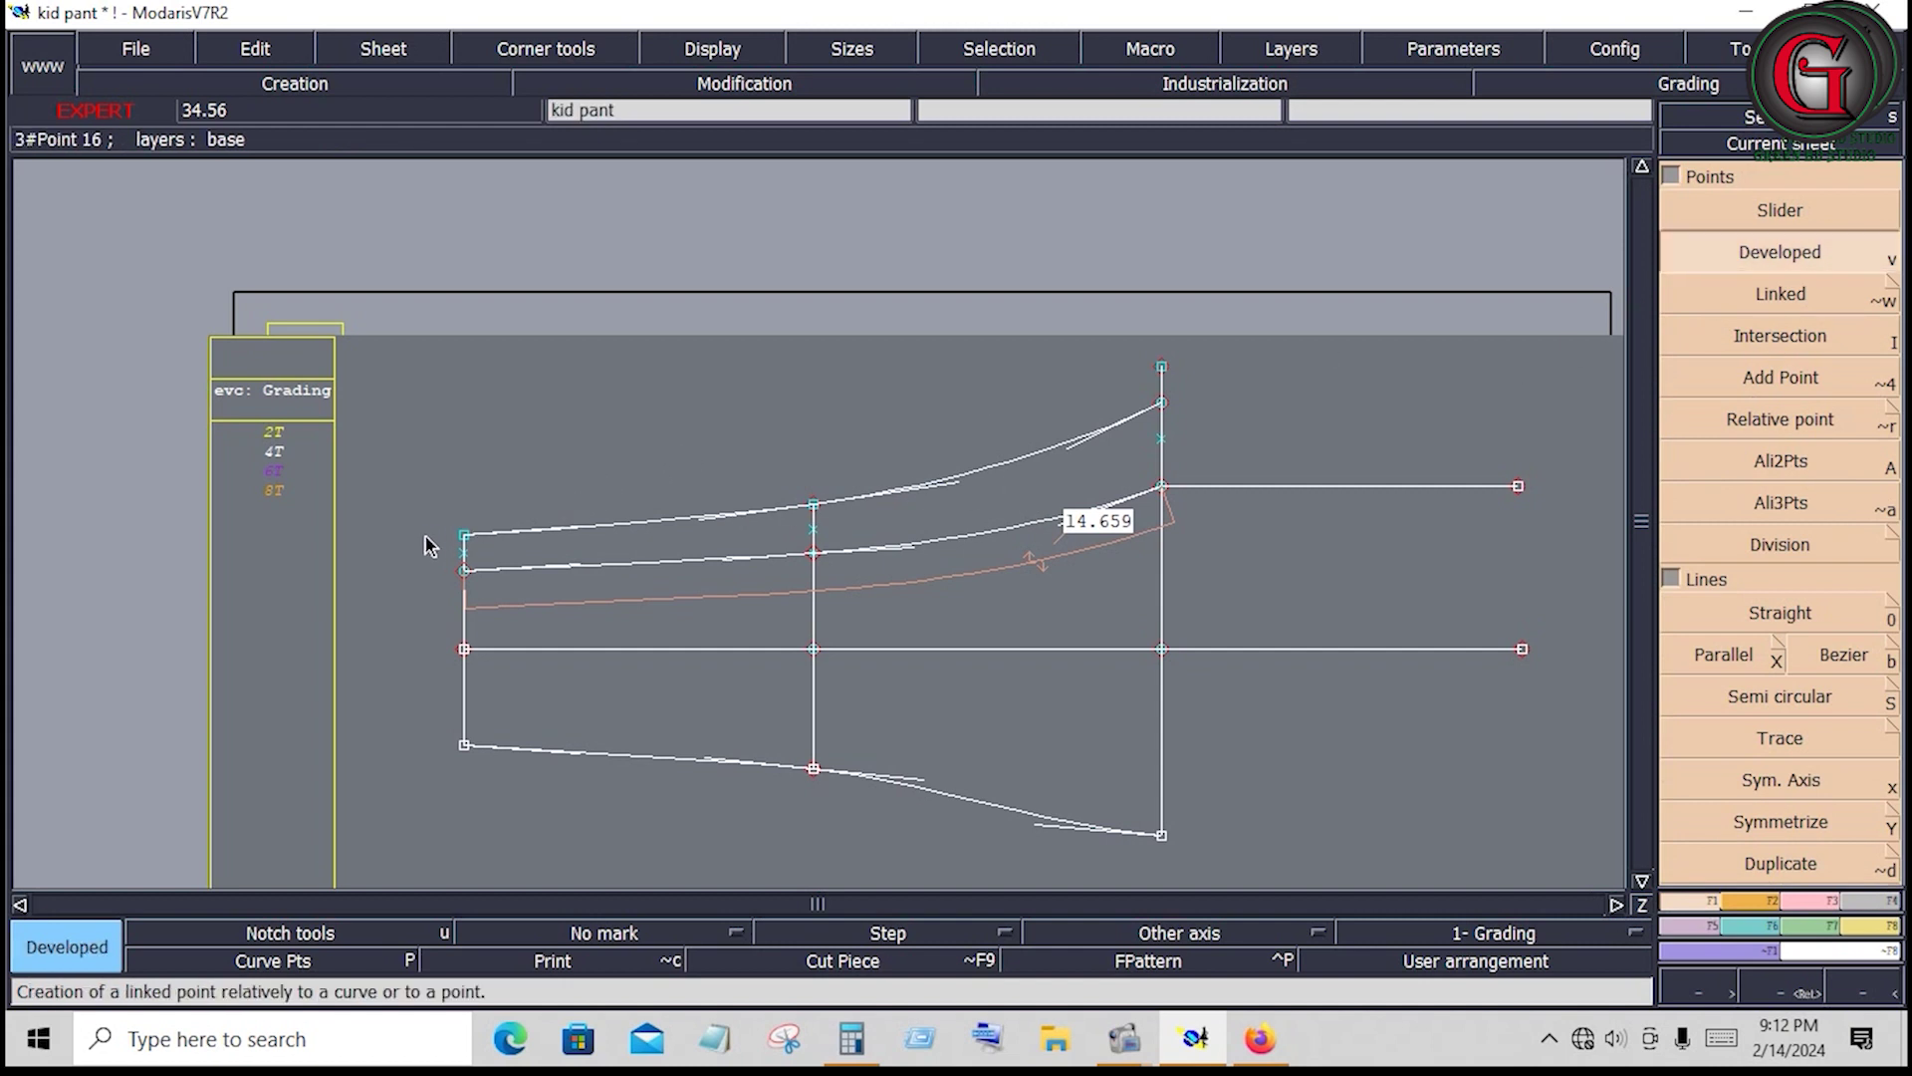
Place a point on the top curve 0.5 inch back from its right end
{"action": "left_click", "coordinate": [463, 535]}
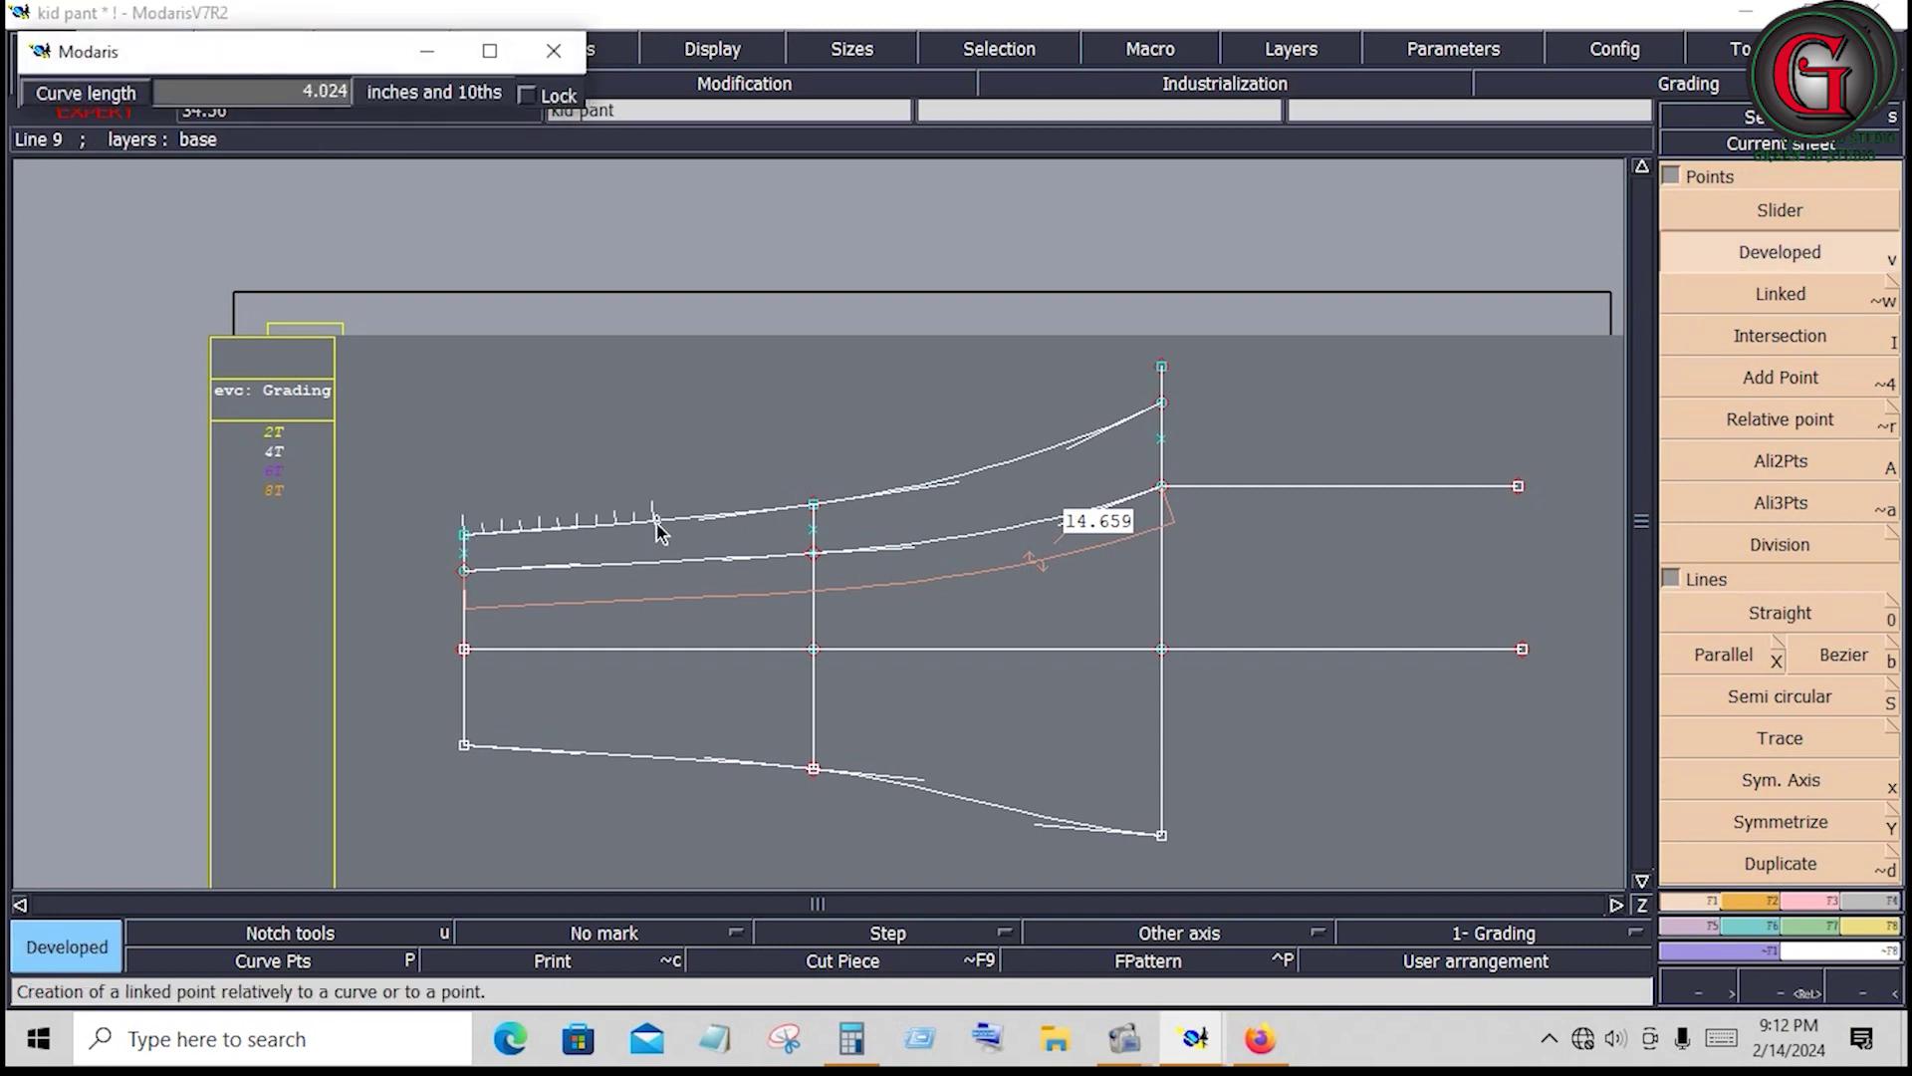
{"action": "type", "text": "-0.500"}
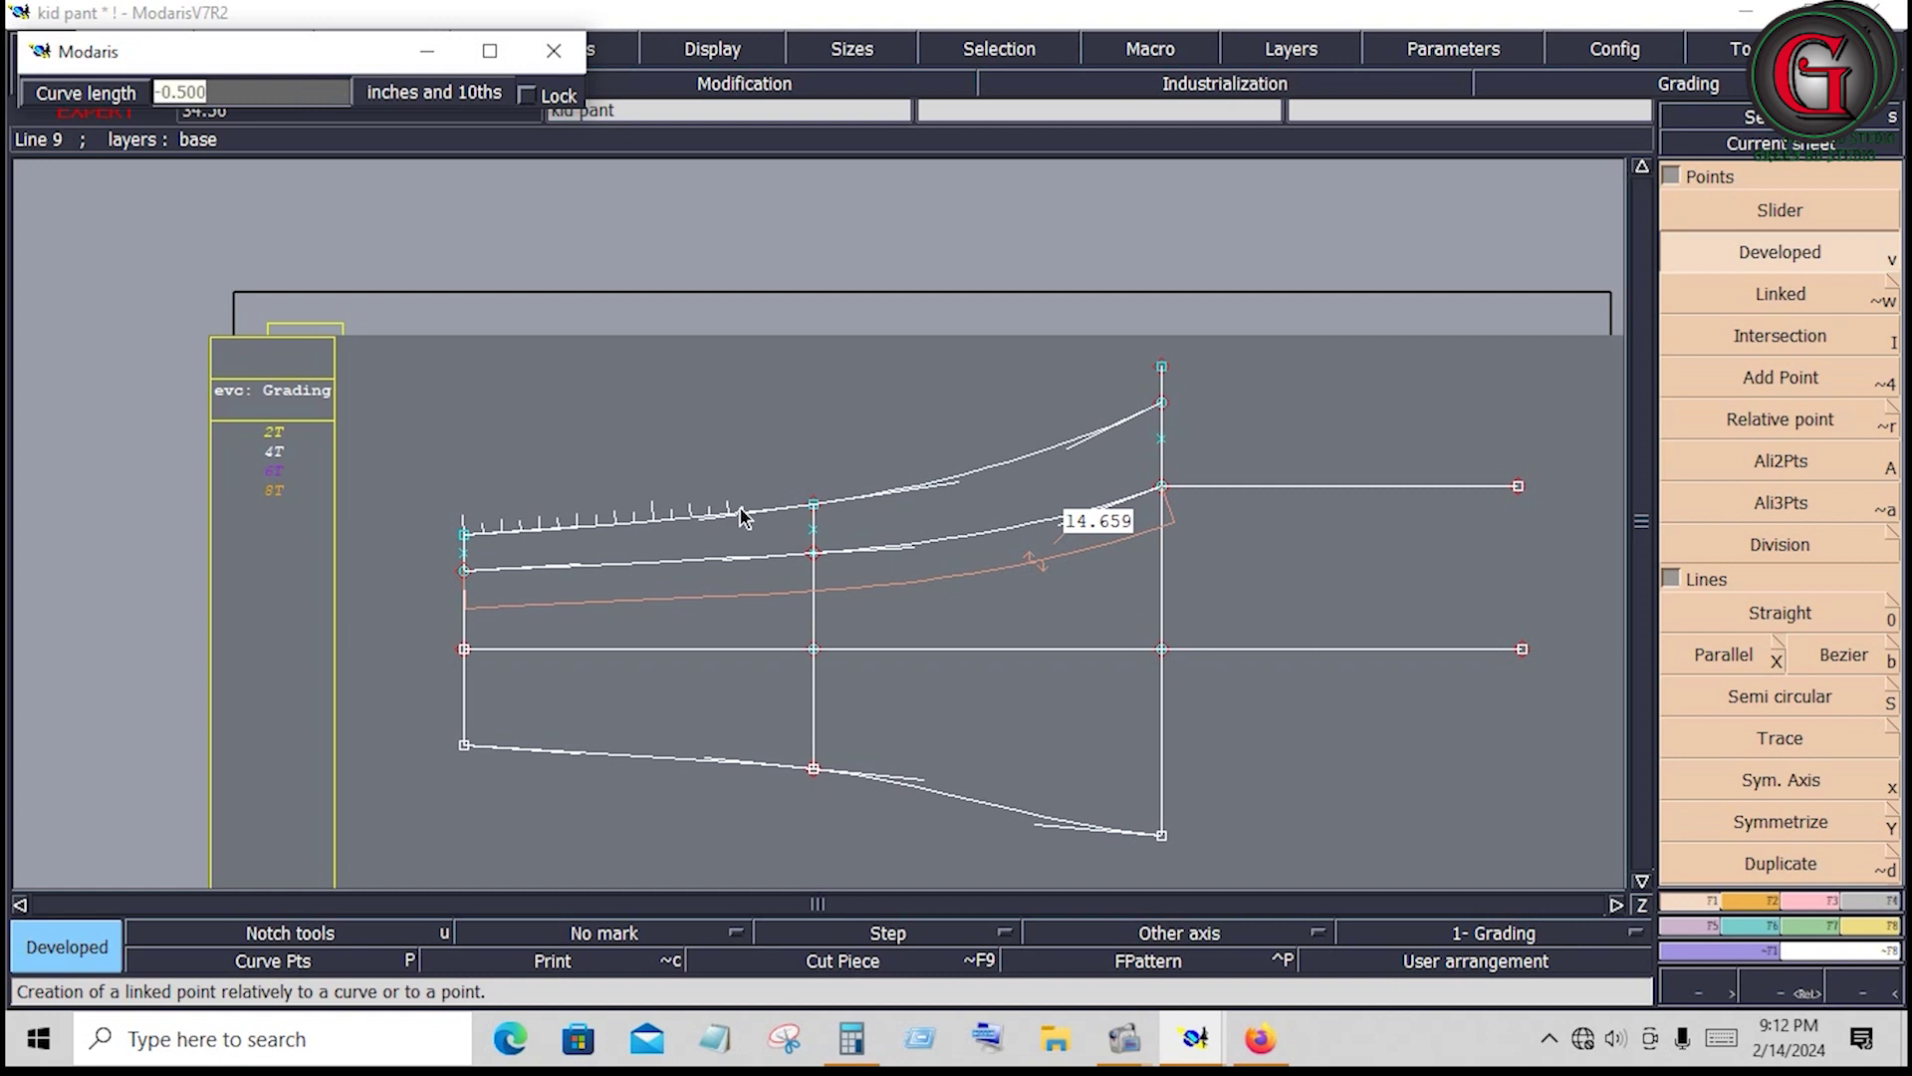
{"action": "type", "text": "14.659"}
{"action": "key", "text": "Escape"}
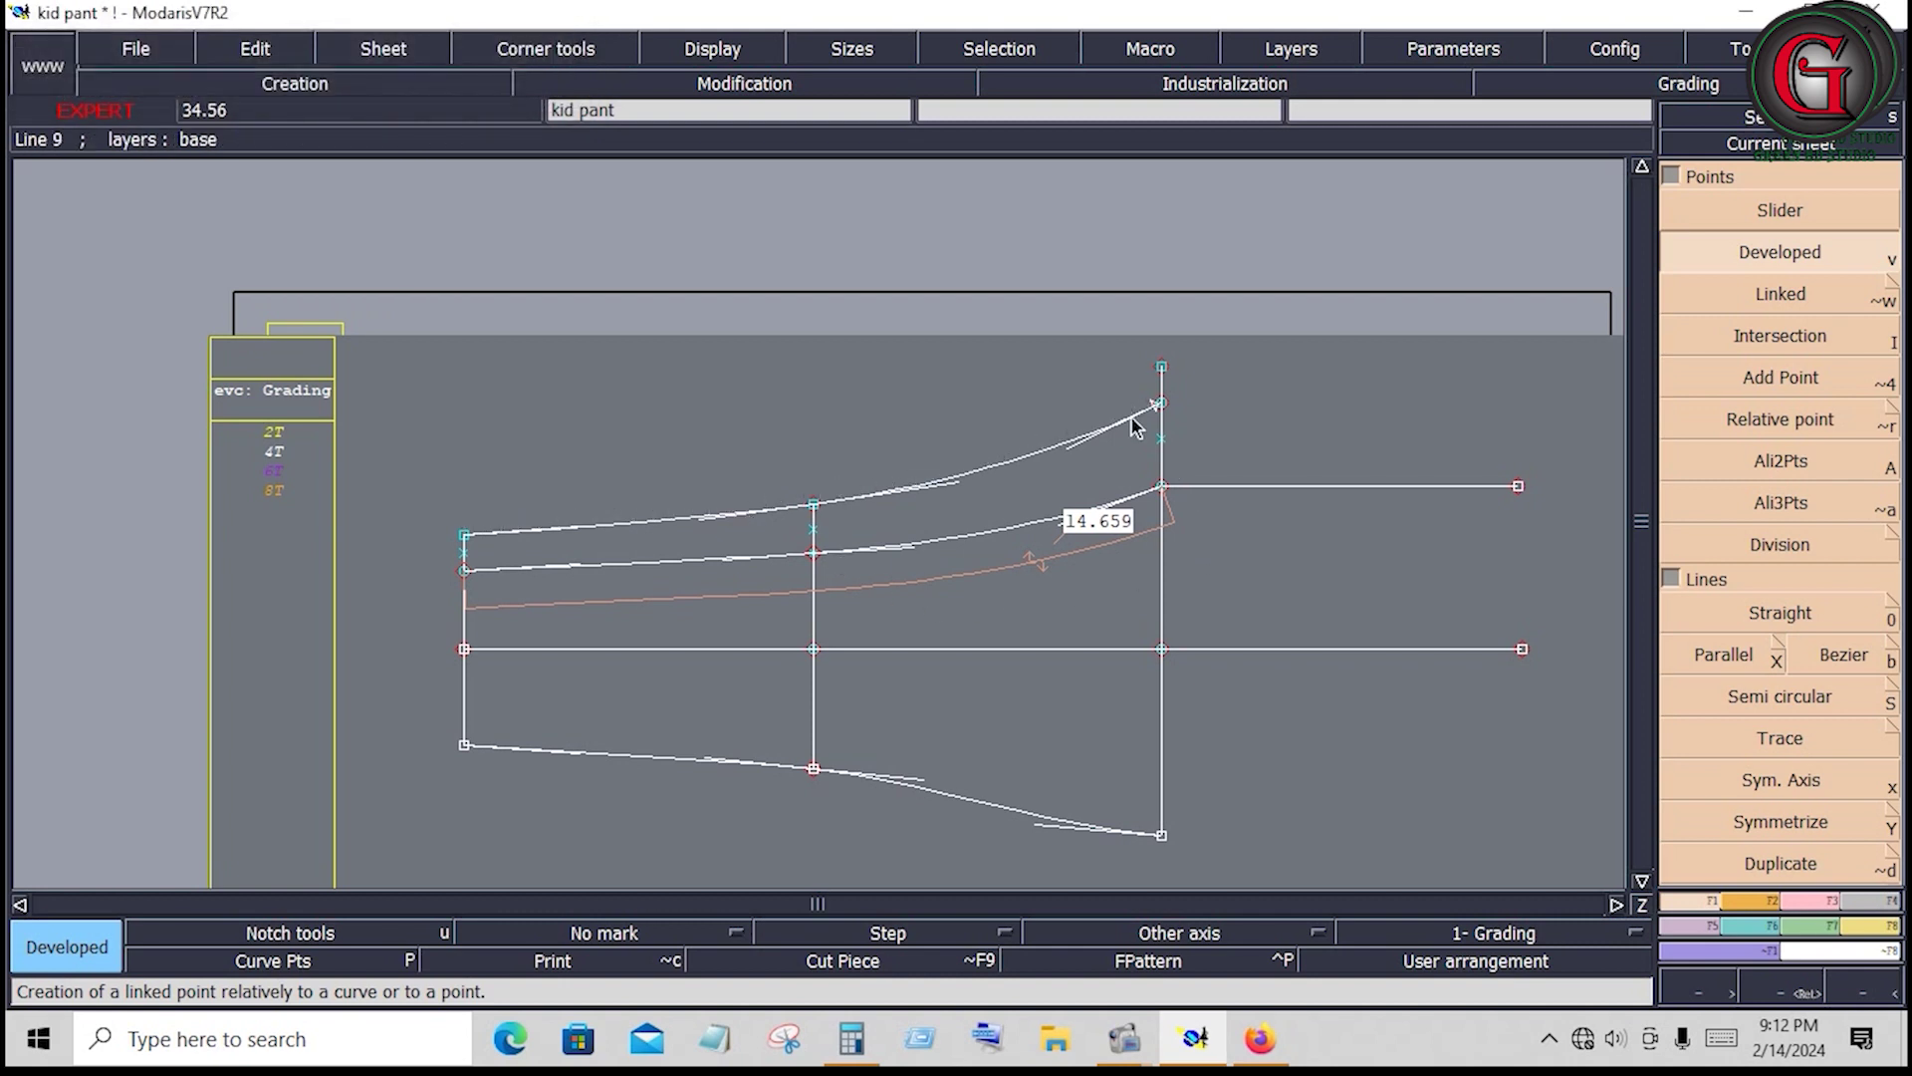
Insert a point at the top curve's end and split the curve there
{"action": "key", "text": "z"}
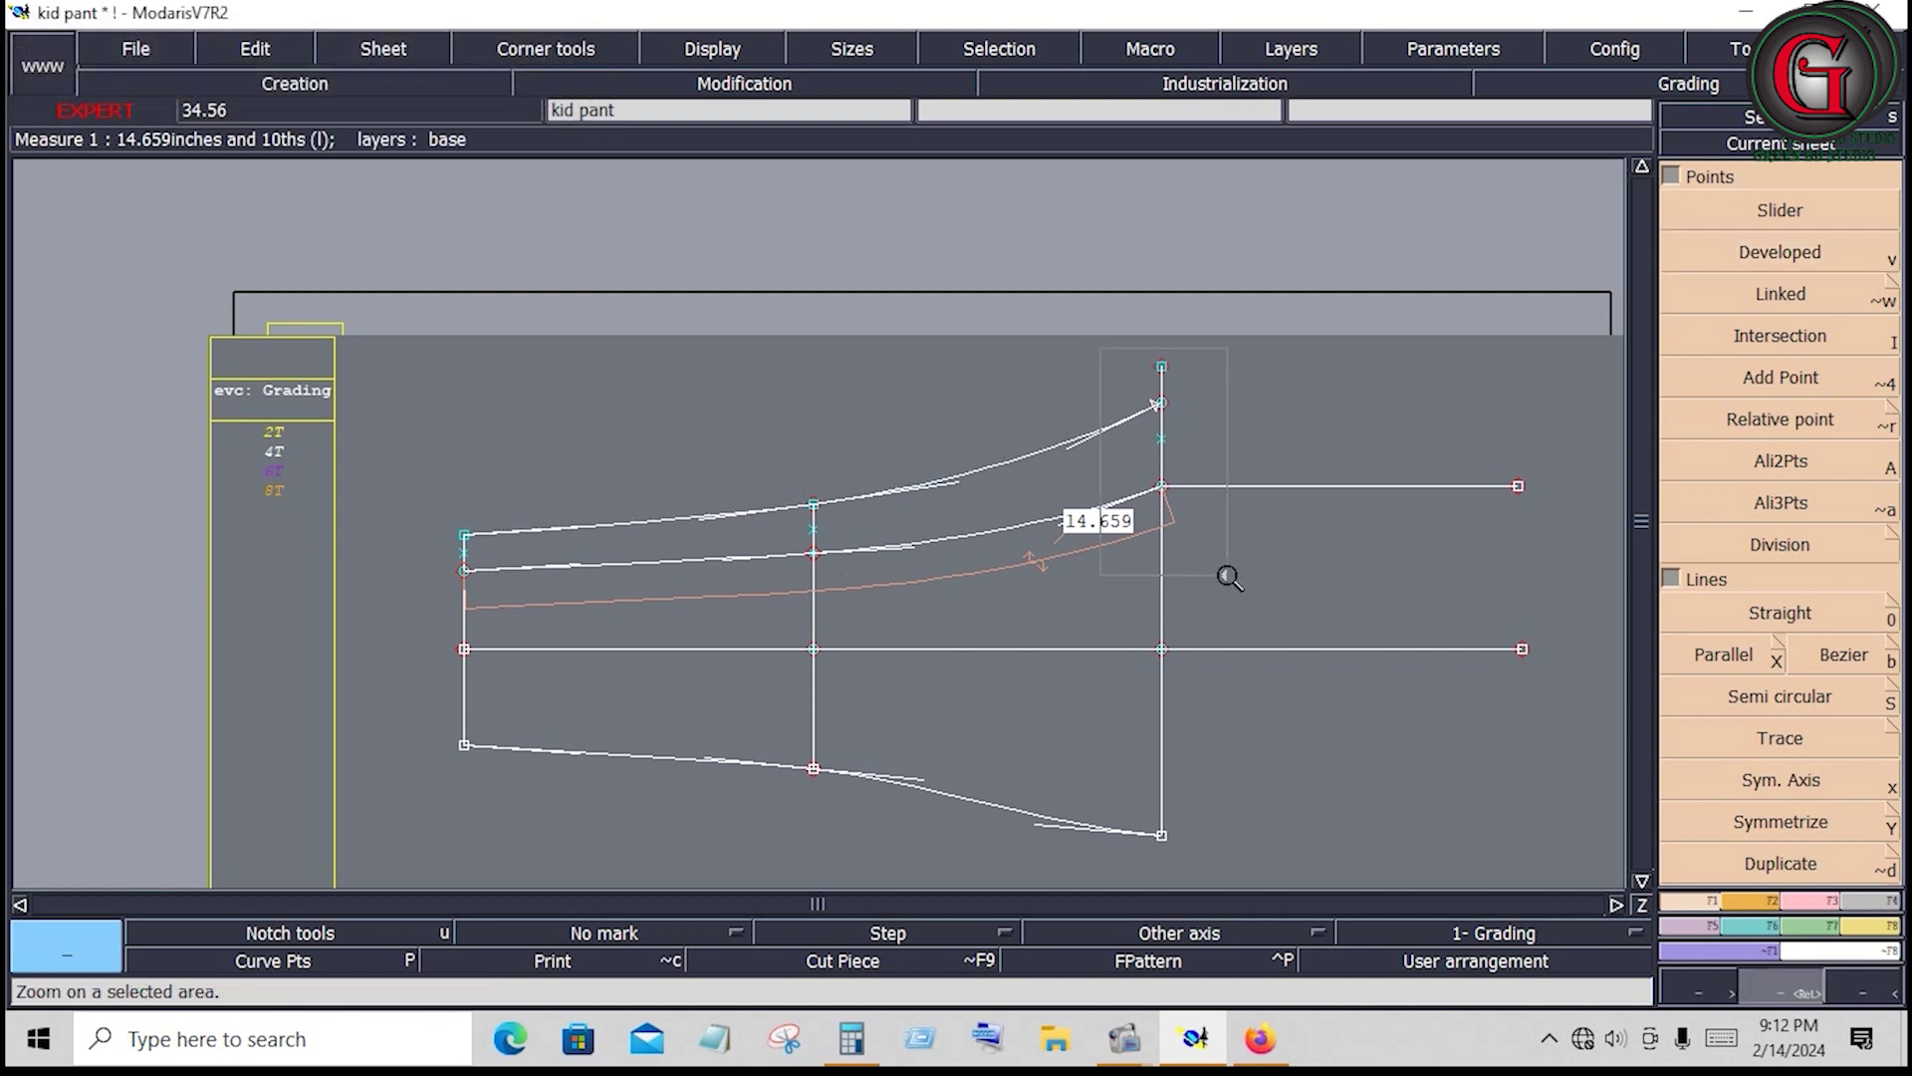
{"action": "left_click_drag", "start_coordinate": [1097, 346], "coordinate": [1225, 572]}
{"action": "left_click", "coordinate": [1802, 905]}
{"action": "left_click", "coordinate": [1780, 696]}
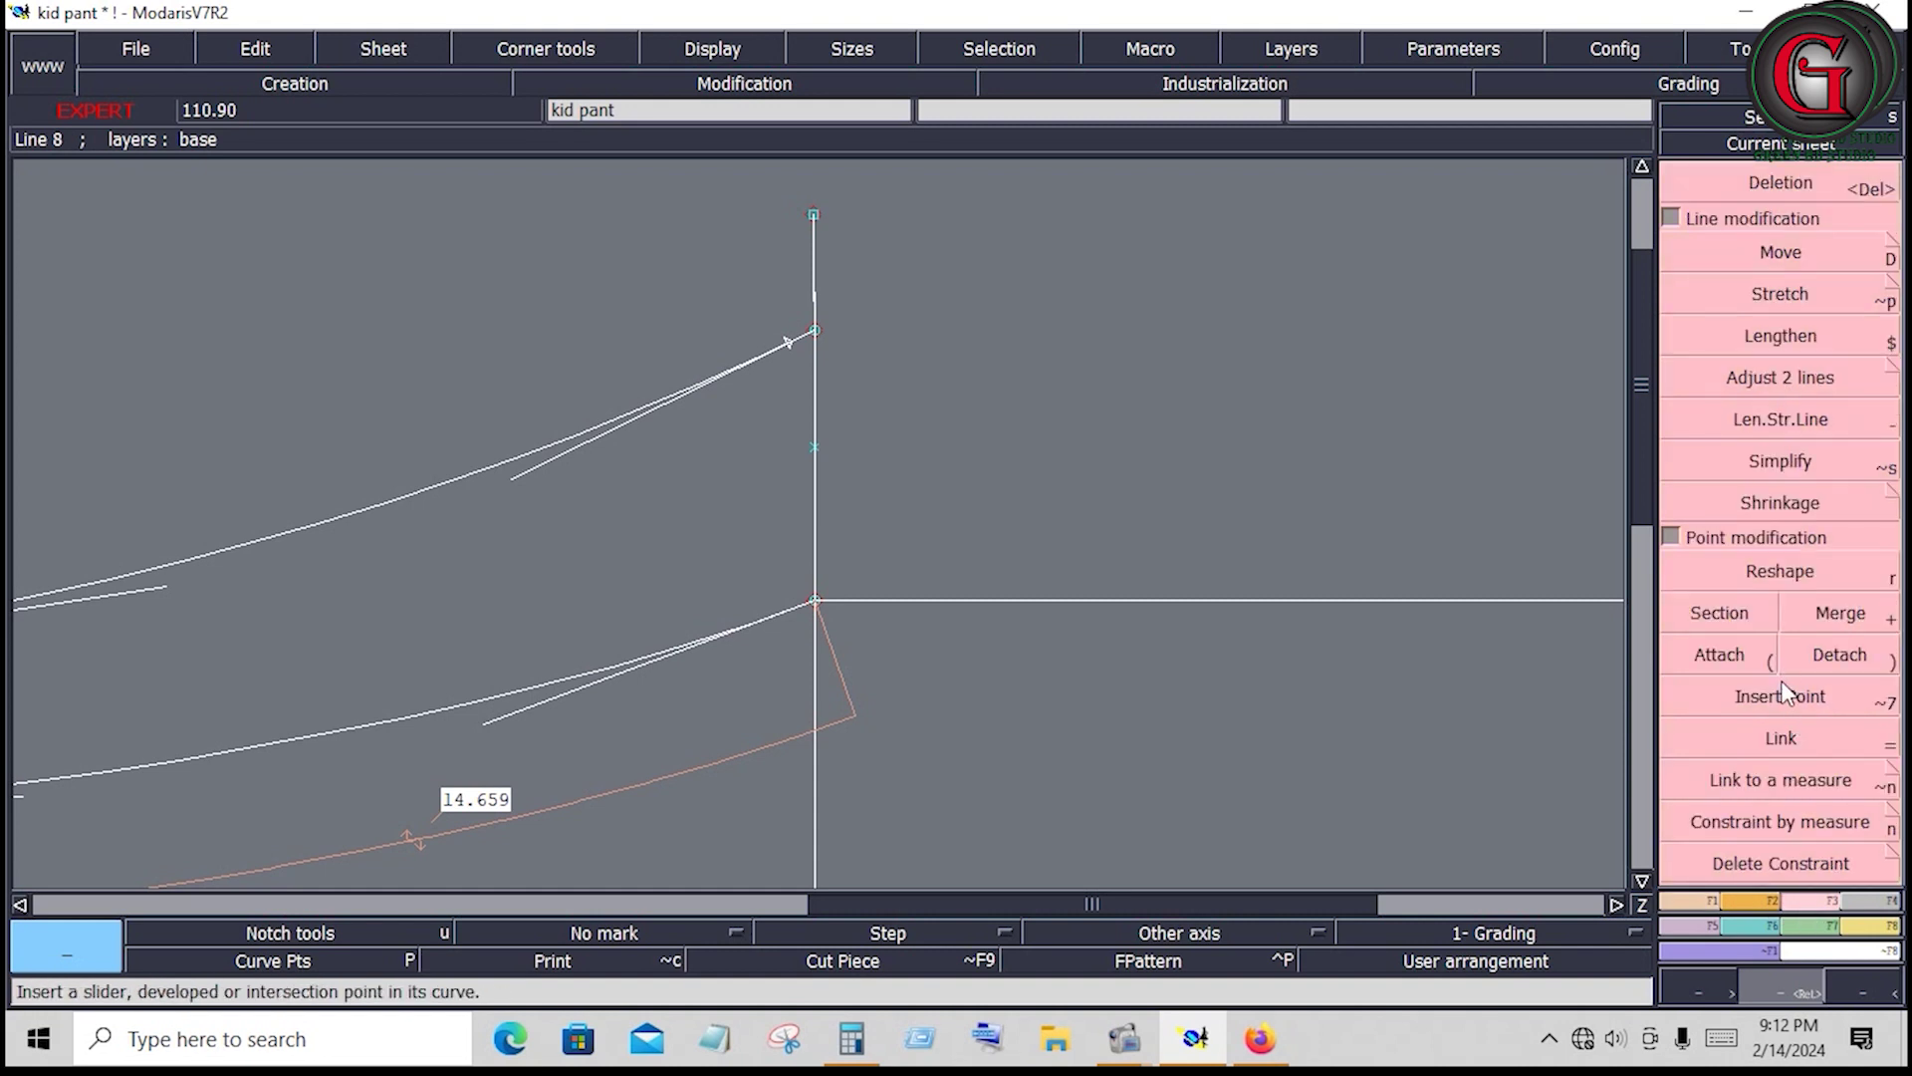
{"action": "left_click", "coordinate": [787, 344]}
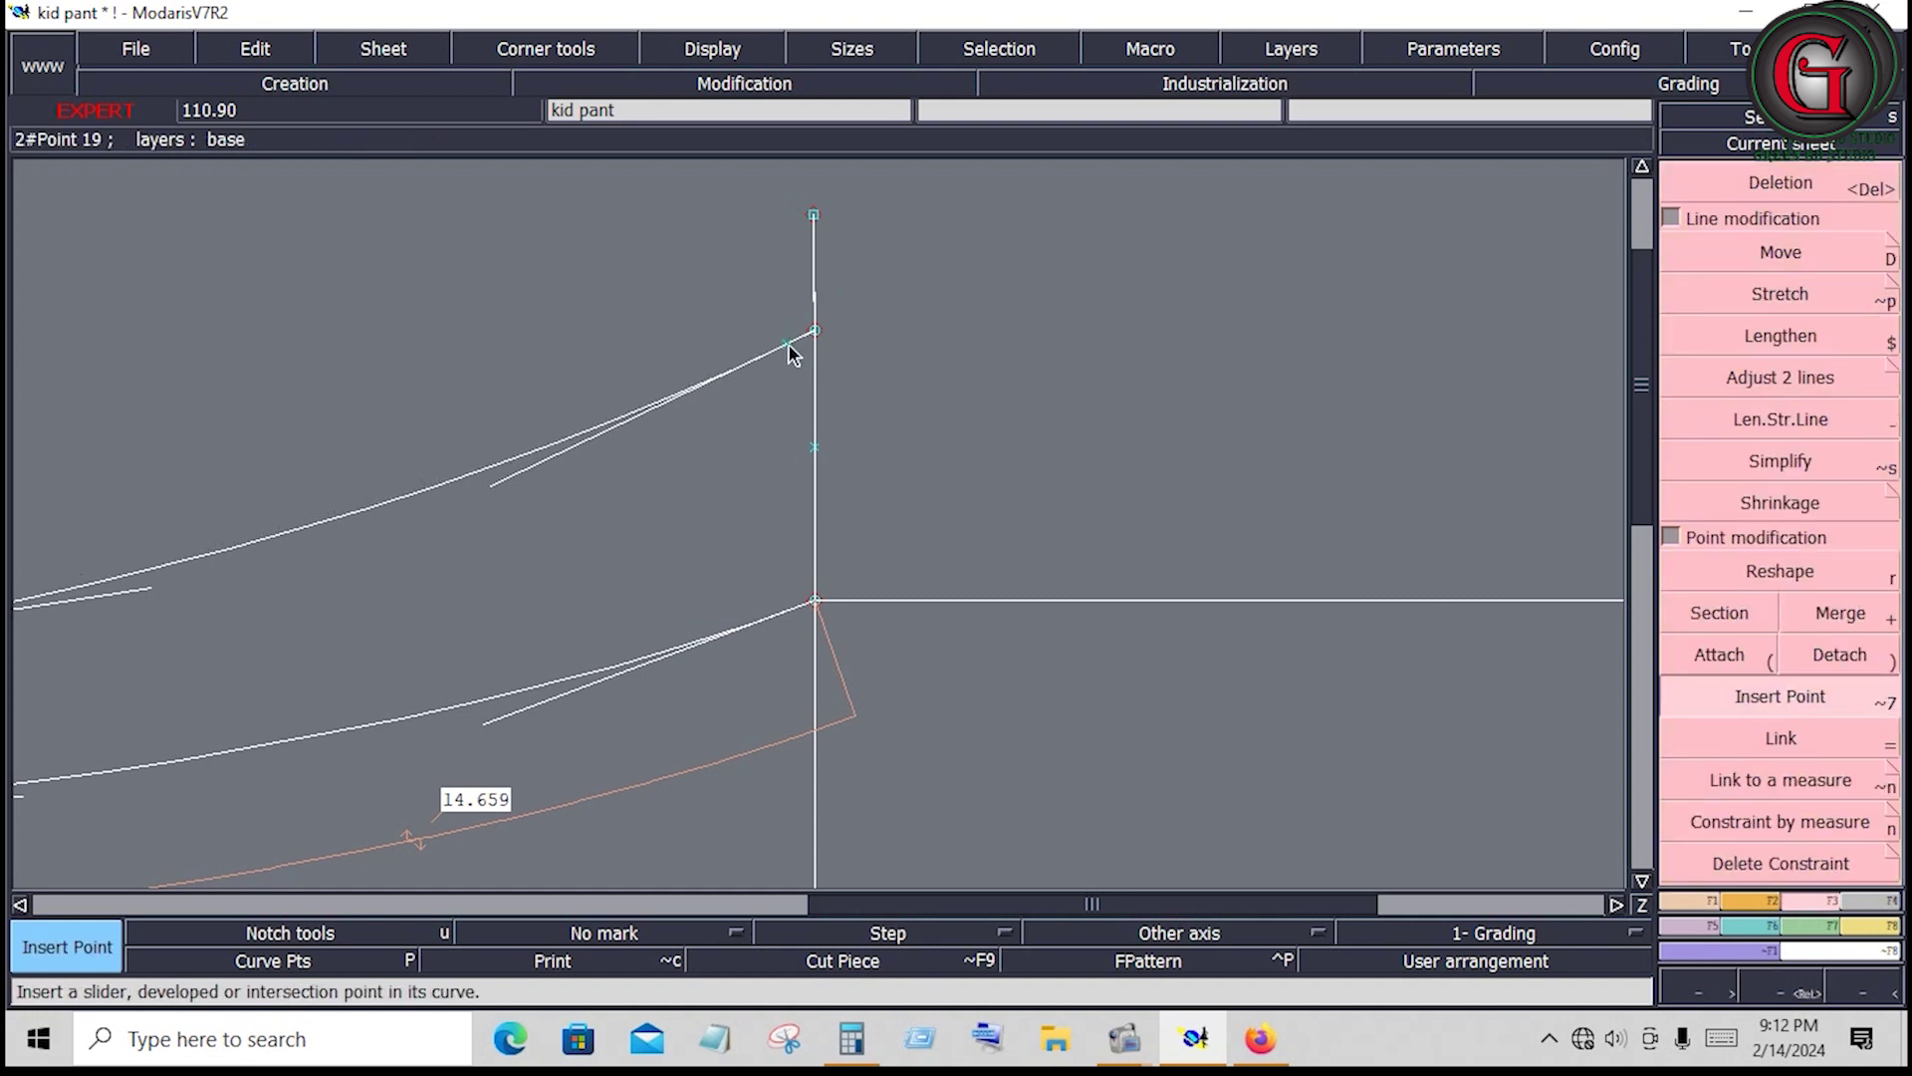
{"action": "left_click", "coordinate": [1730, 625]}
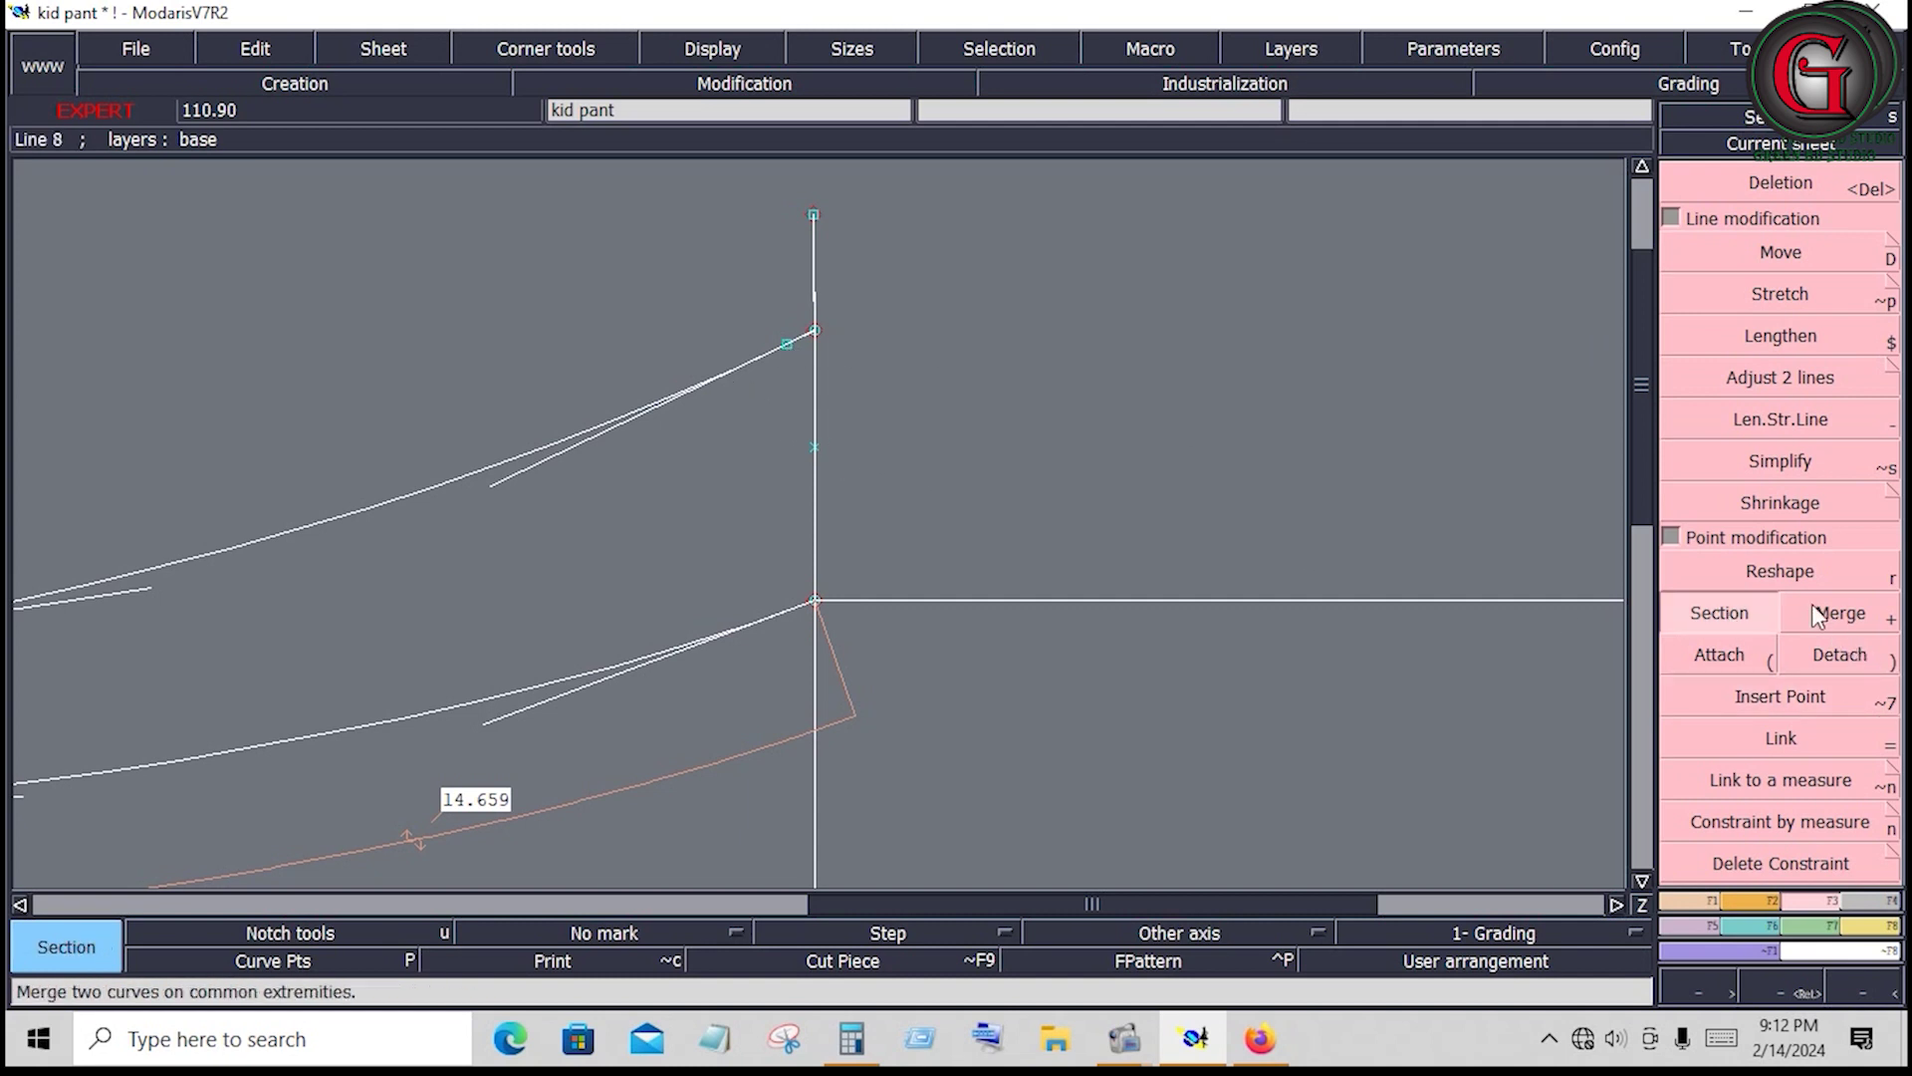
Pull the point right, then delete the short end piece and the corner point
{"action": "left_click", "coordinate": [1780, 571]}
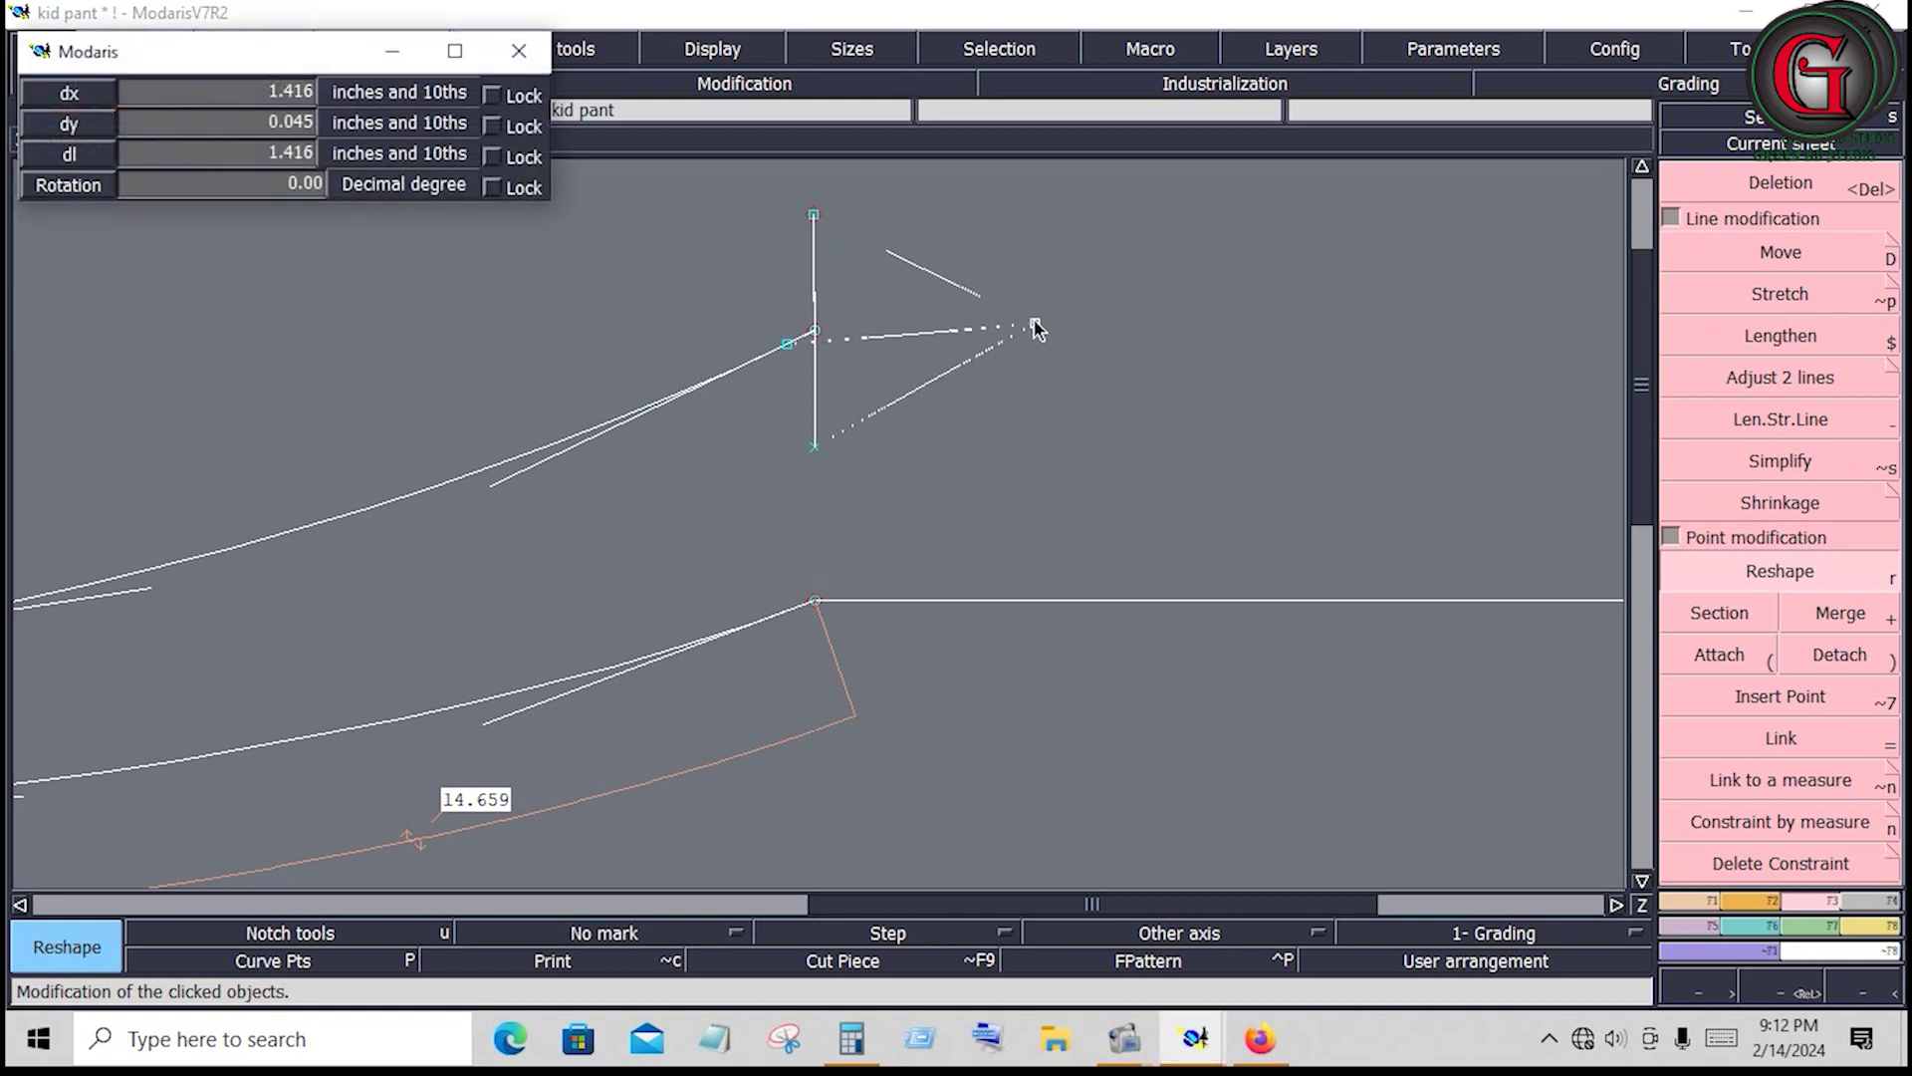
{"action": "left_click_drag", "start_coordinate": [815, 330], "coordinate": [1036, 322]}
{"action": "key", "text": "Delete"}
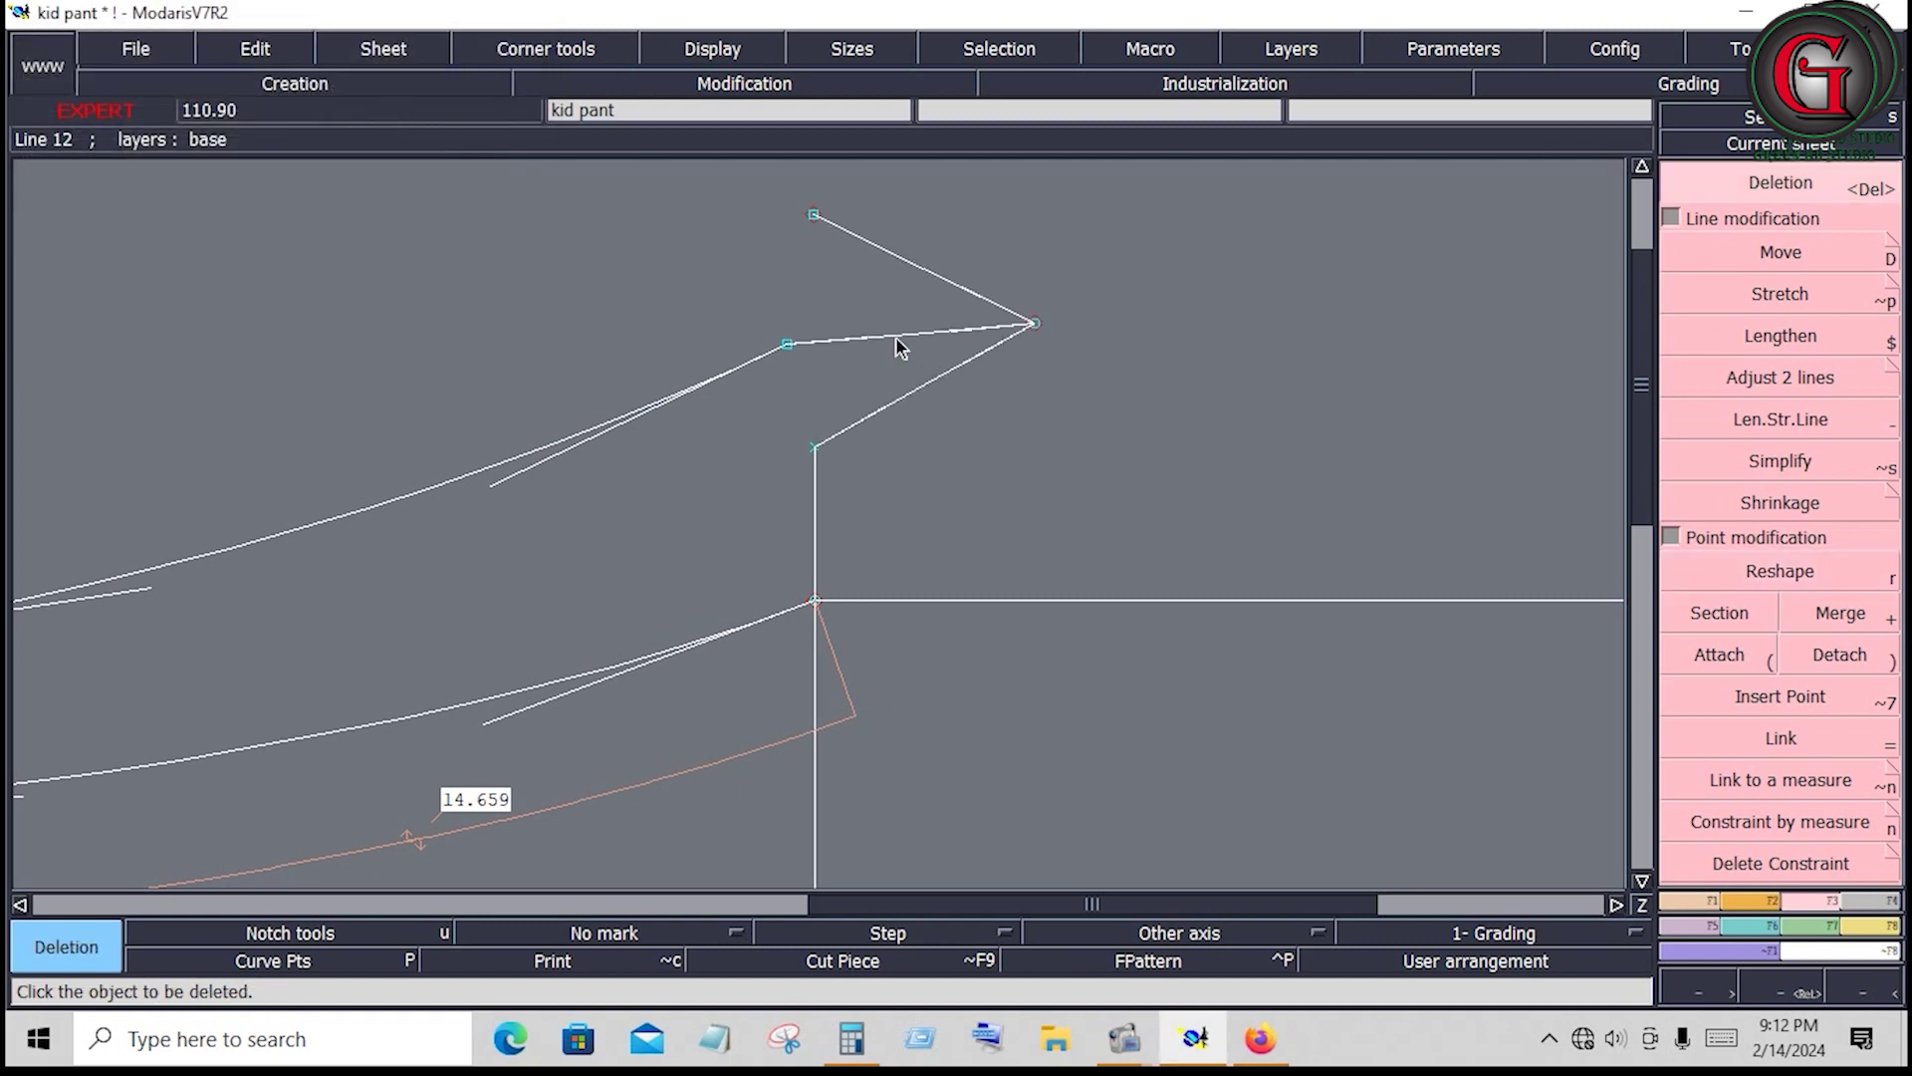
{"action": "left_click", "coordinate": [897, 336]}
{"action": "left_click", "coordinate": [1040, 328]}
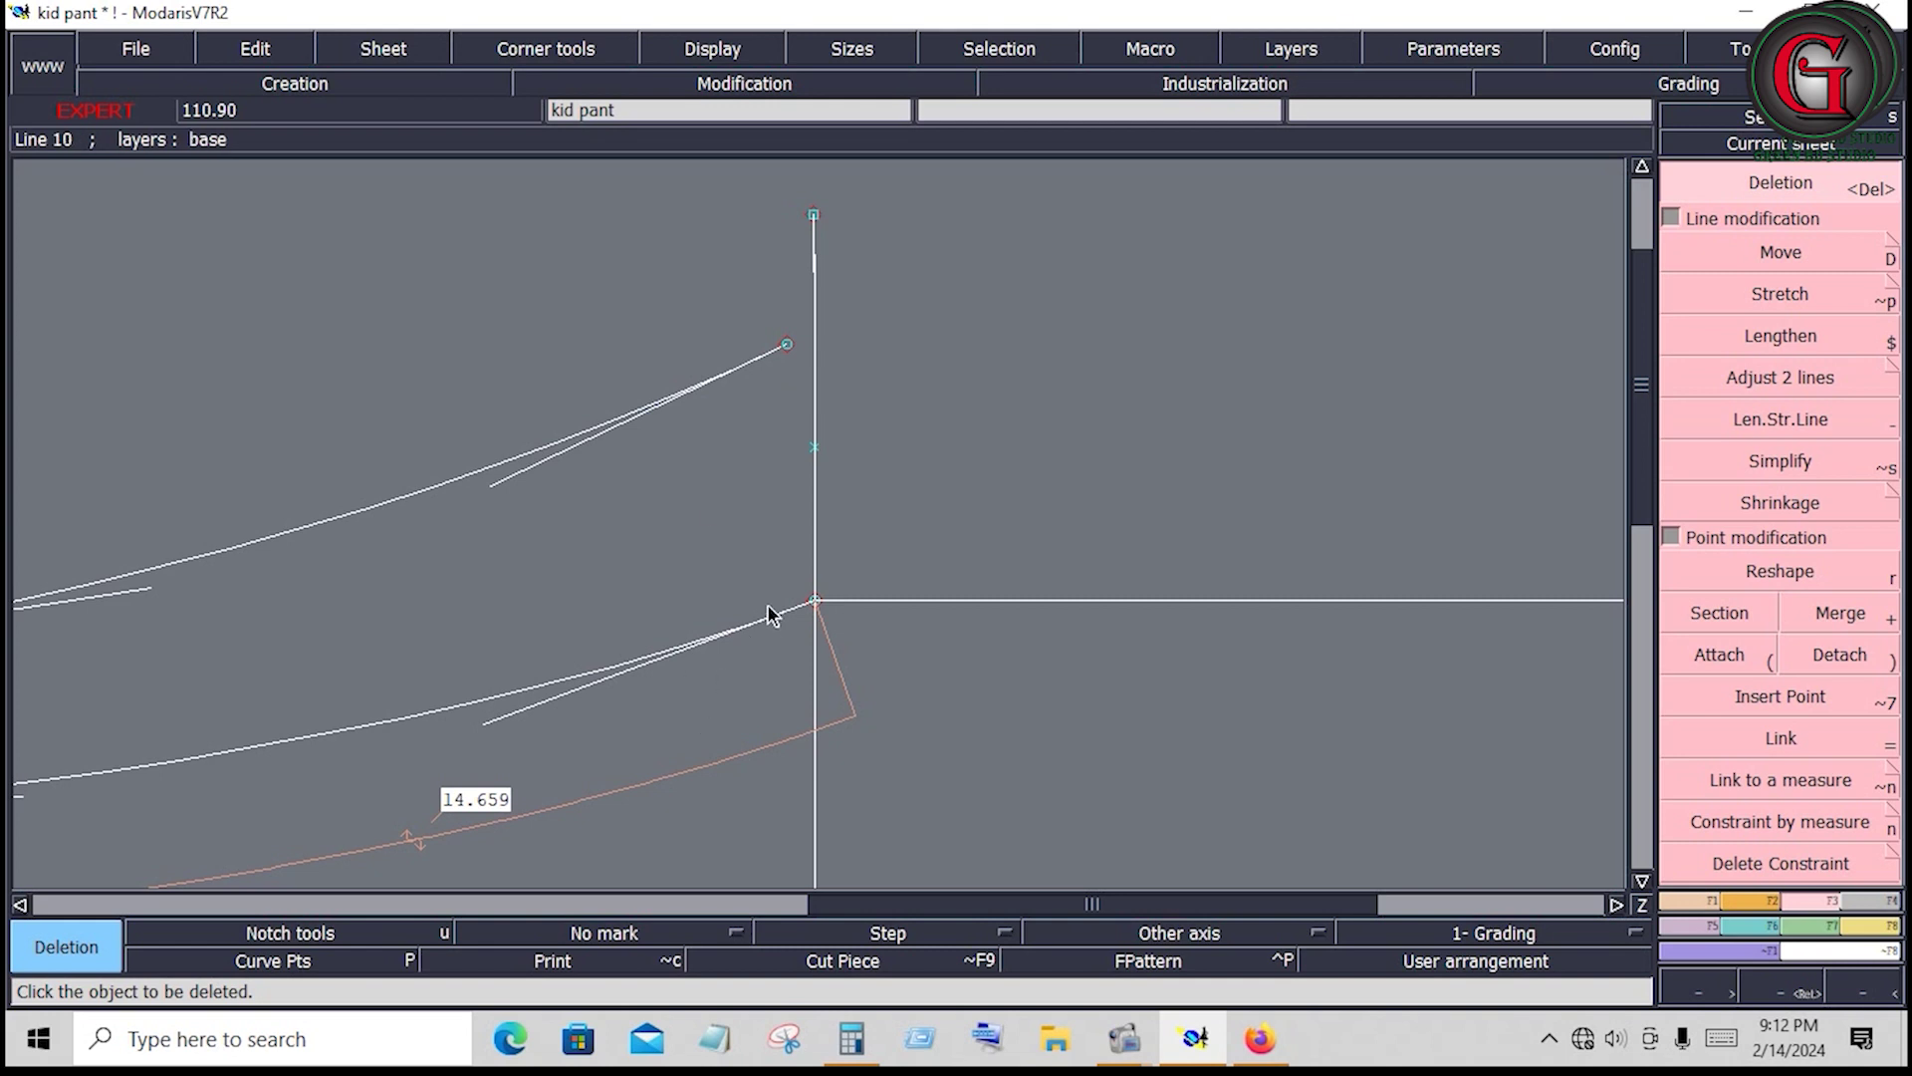
Delete the short upper vertical segment and draw one straight line from the waist point to the hem corner
{"action": "key", "text": "F11"}
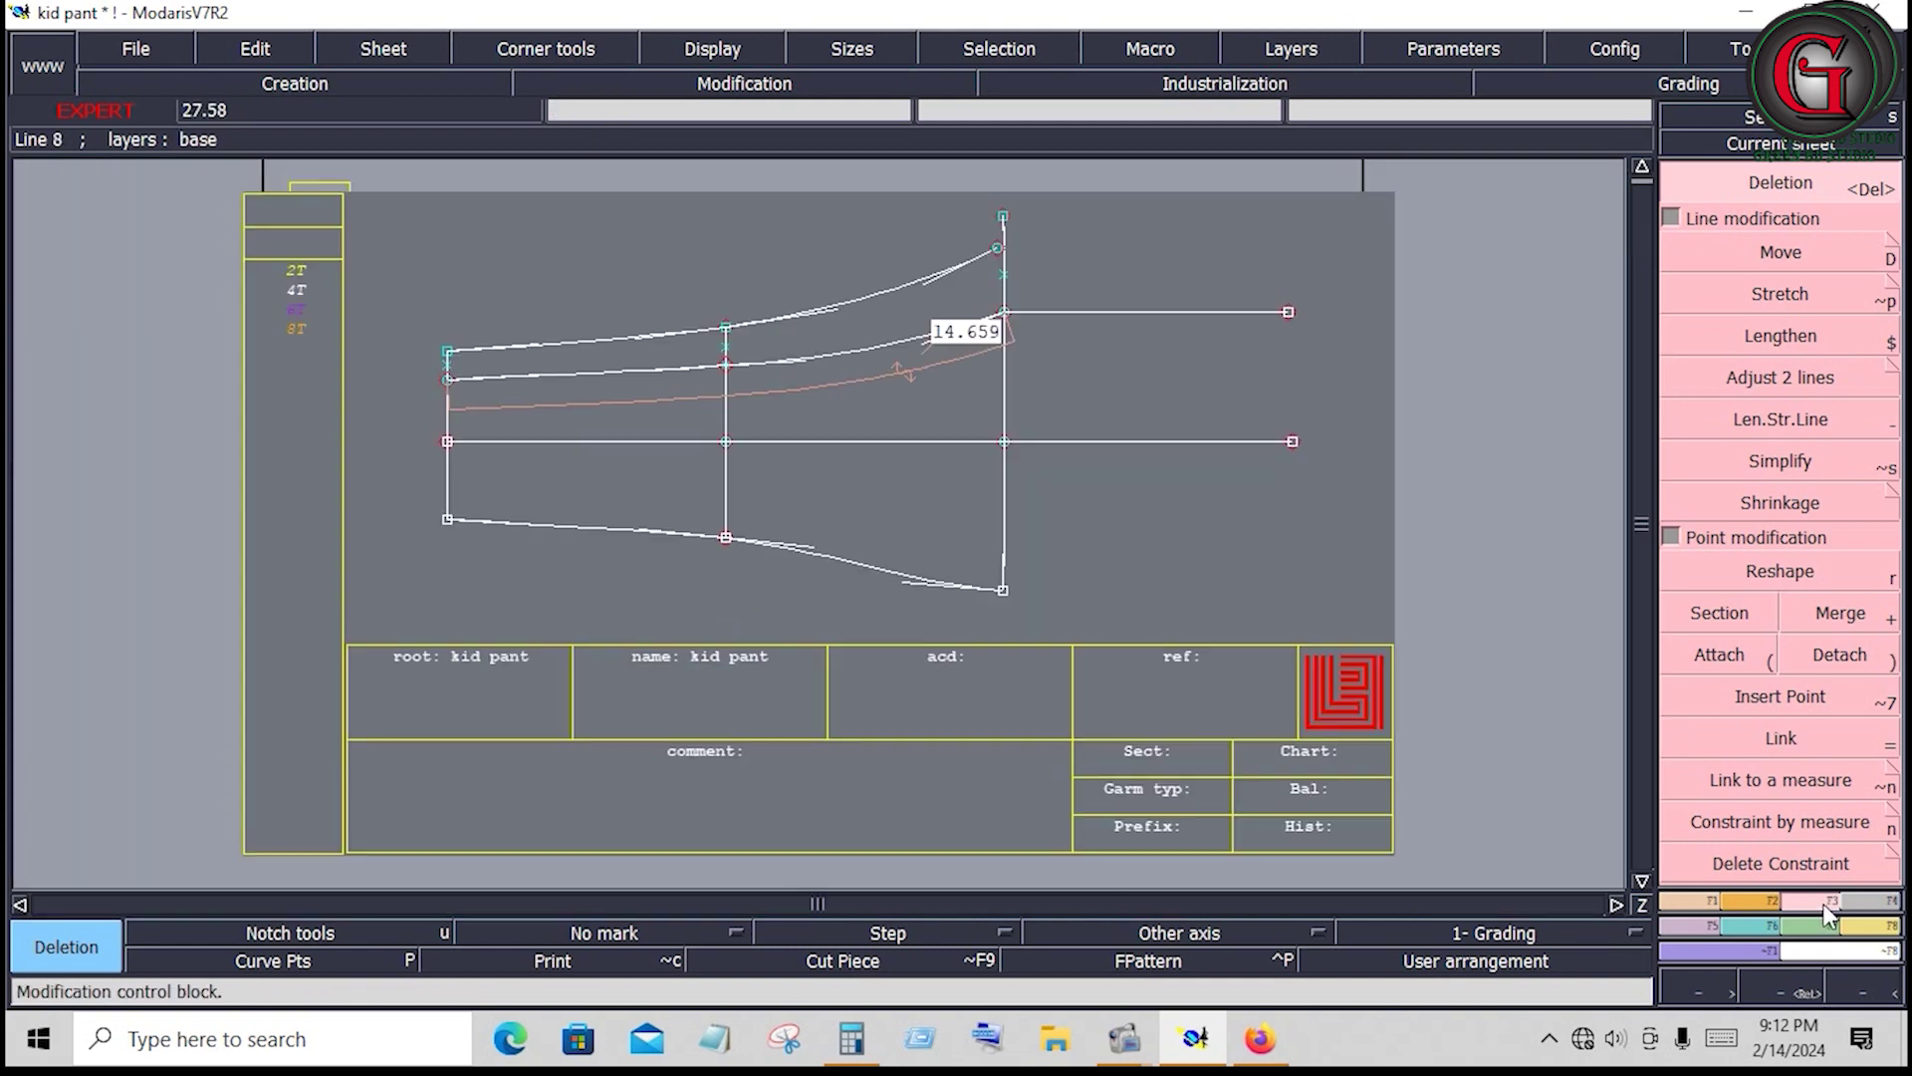
{"action": "left_click", "coordinate": [1753, 385]}
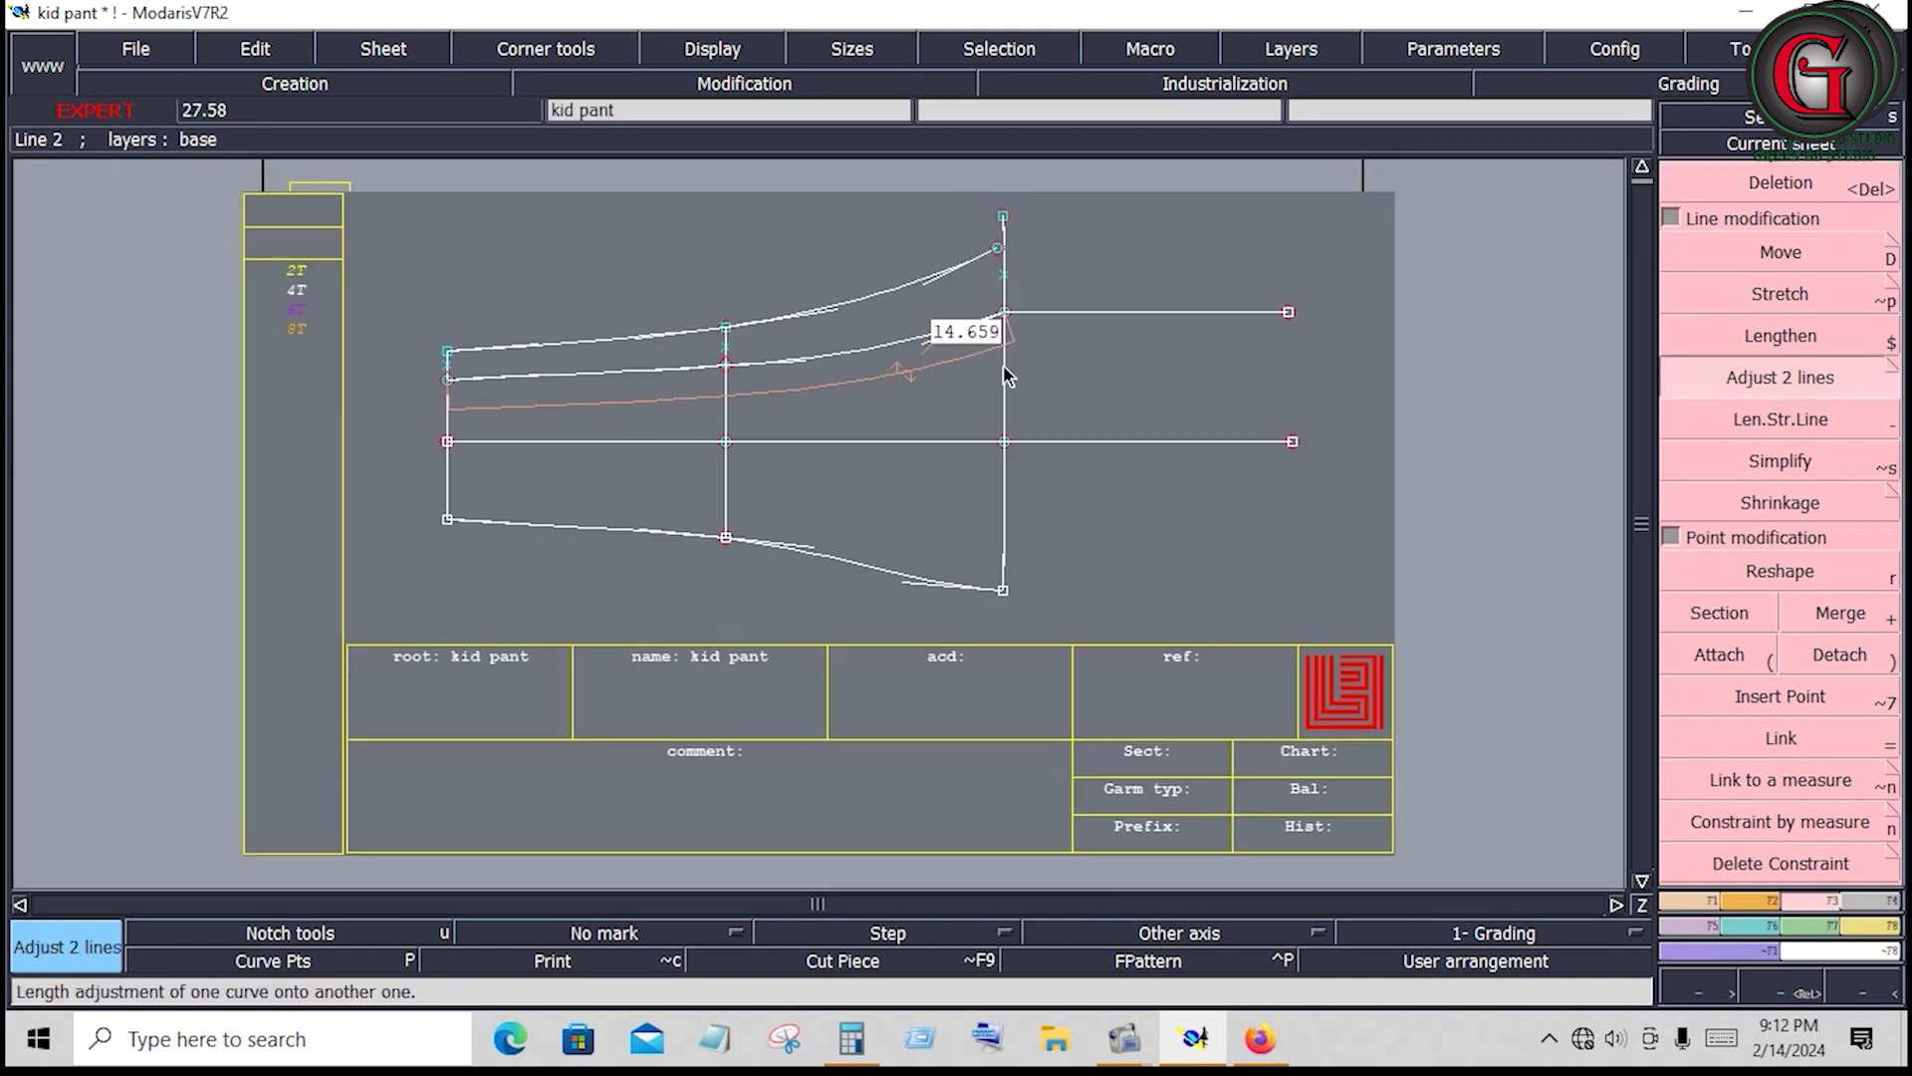
{"action": "left_click", "coordinate": [1036, 313]}
{"action": "left_click", "coordinate": [1689, 904]}
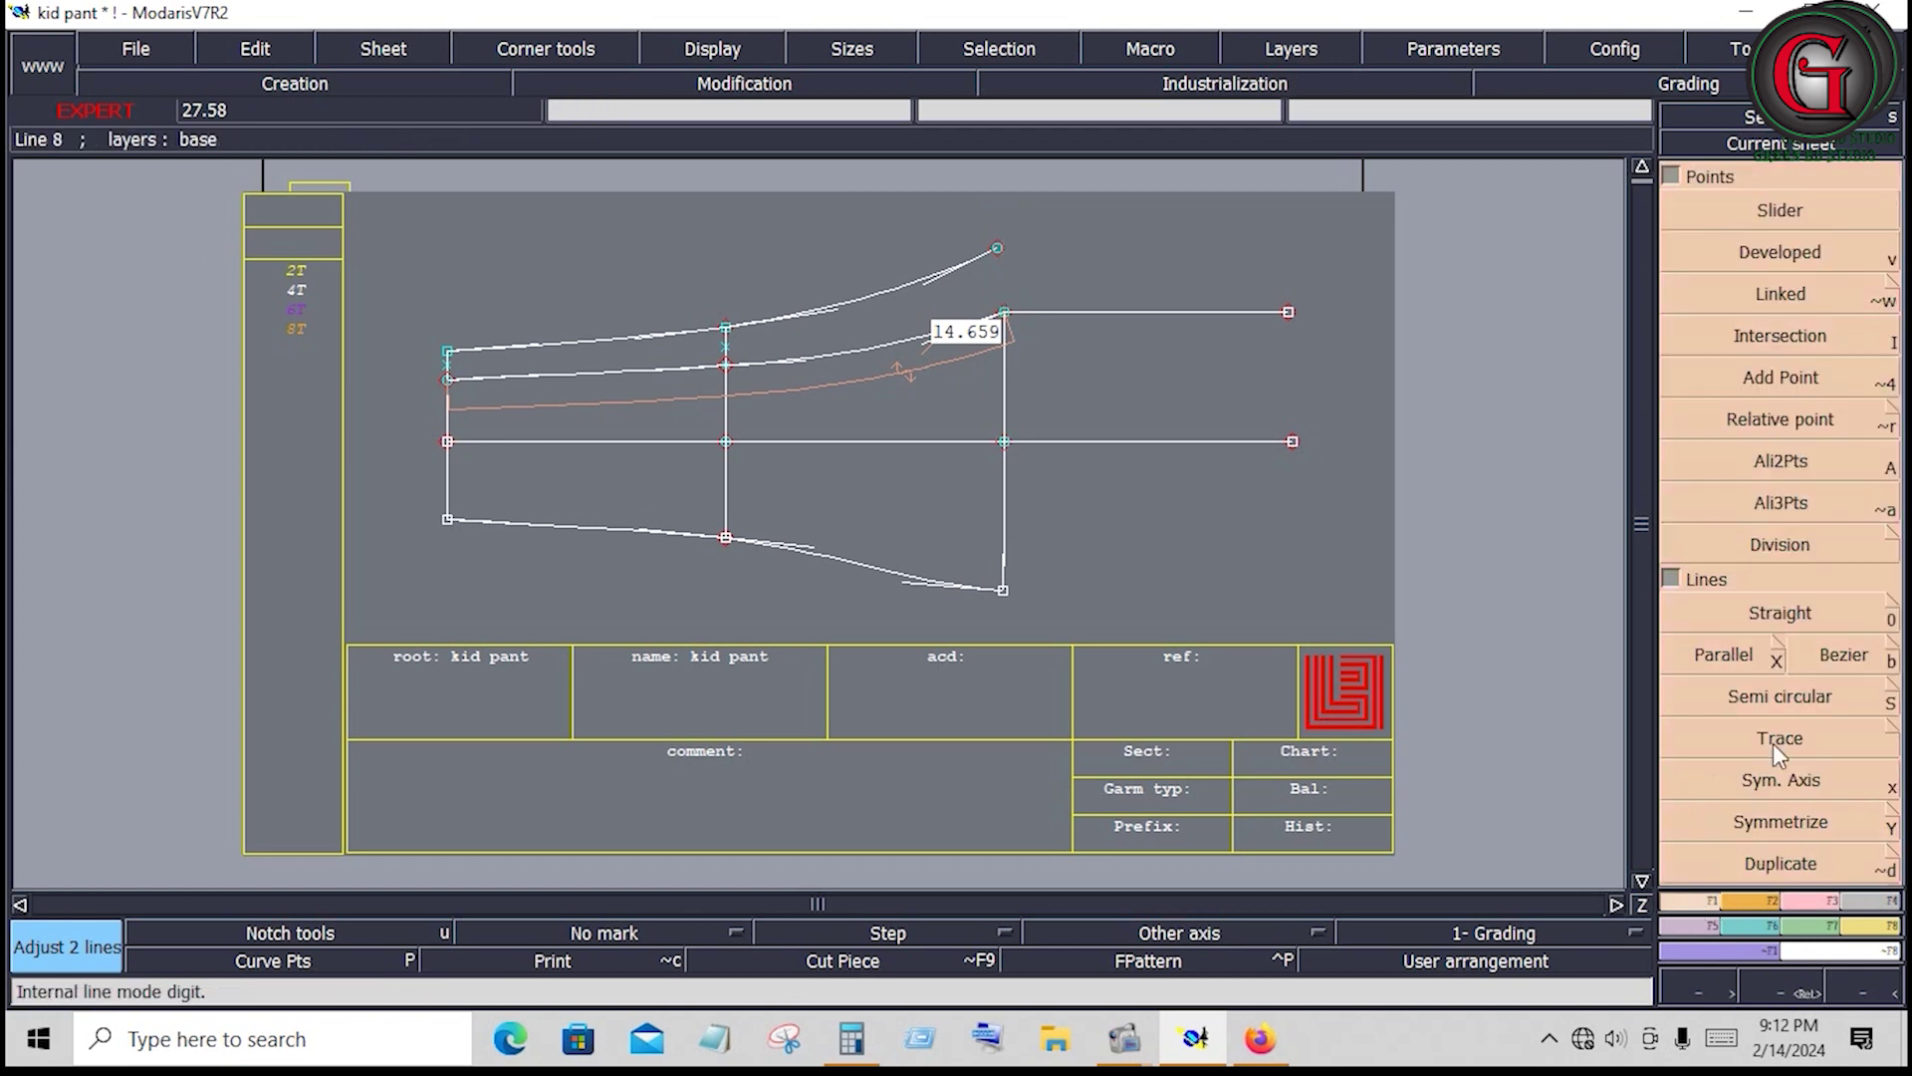
{"action": "left_click", "coordinate": [1838, 656]}
{"action": "left_click", "coordinate": [997, 248]}
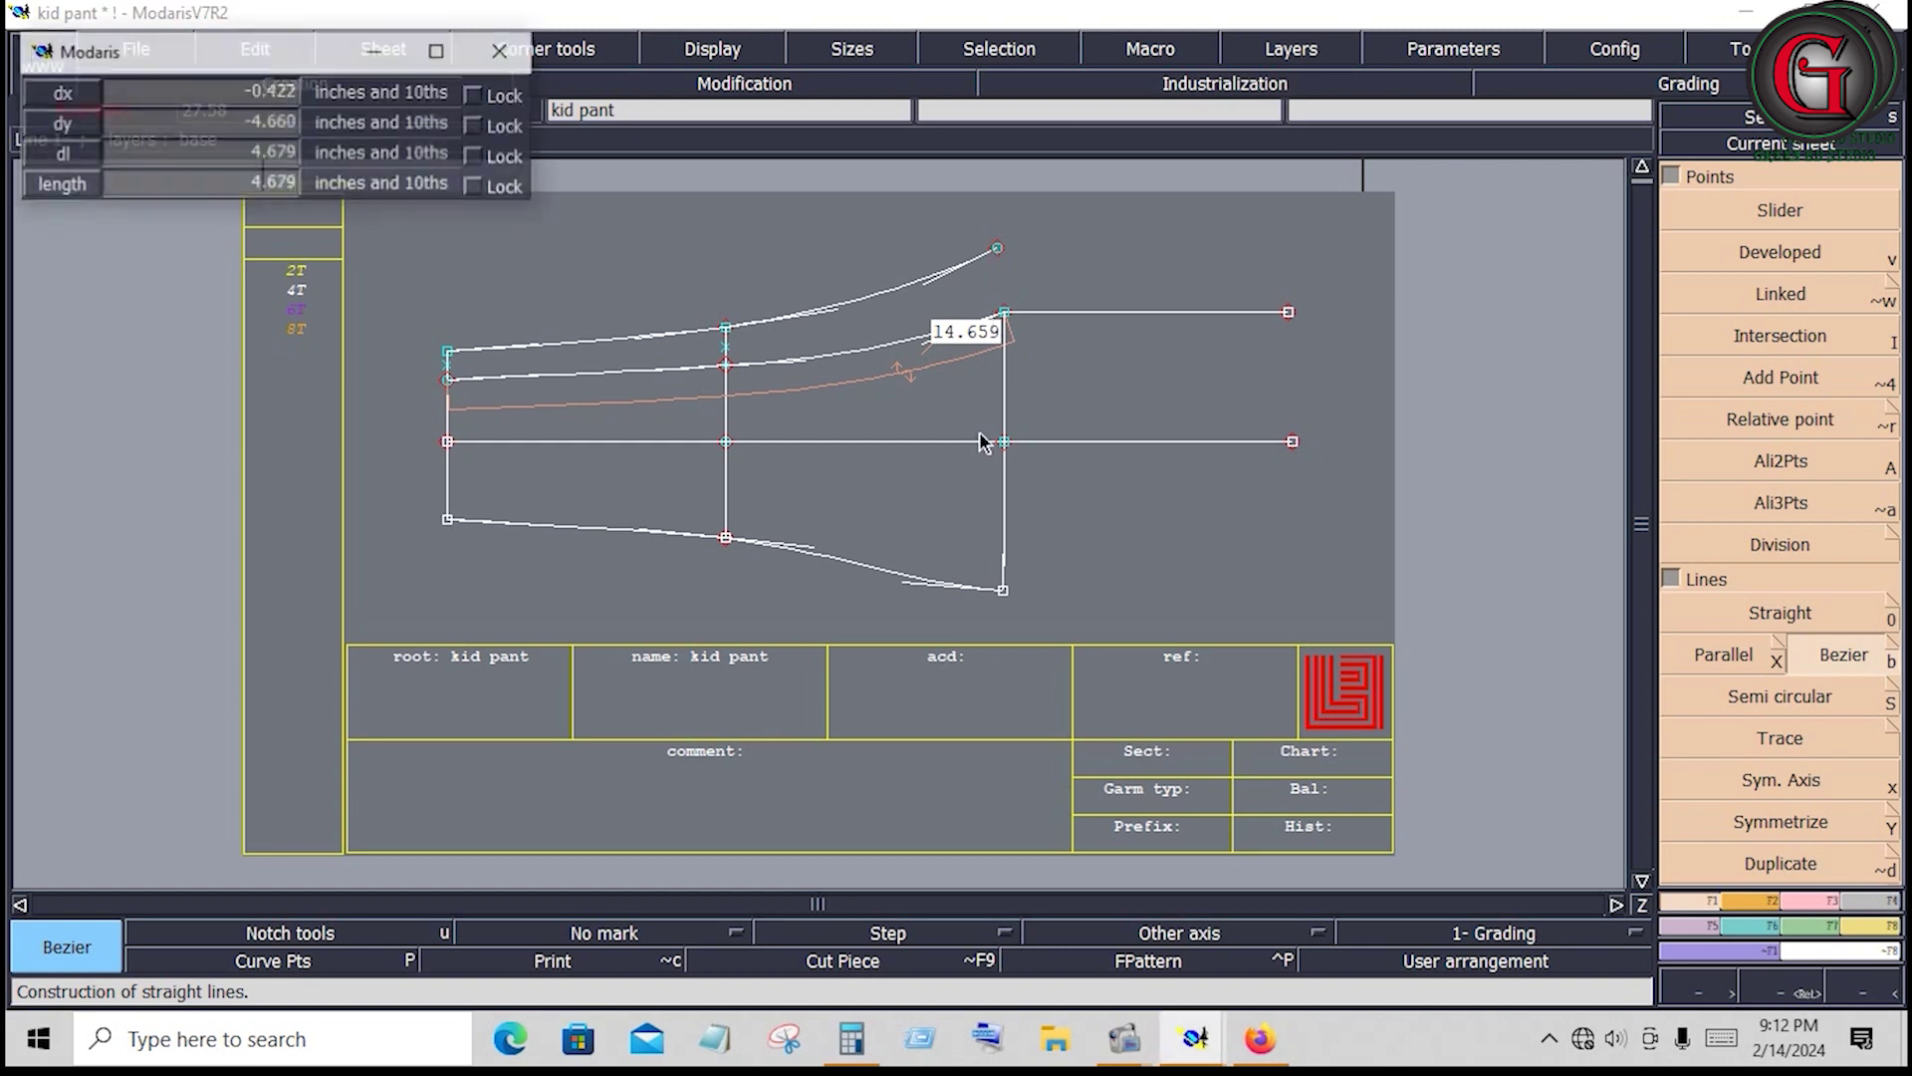
{"action": "left_click", "coordinate": [1003, 590]}
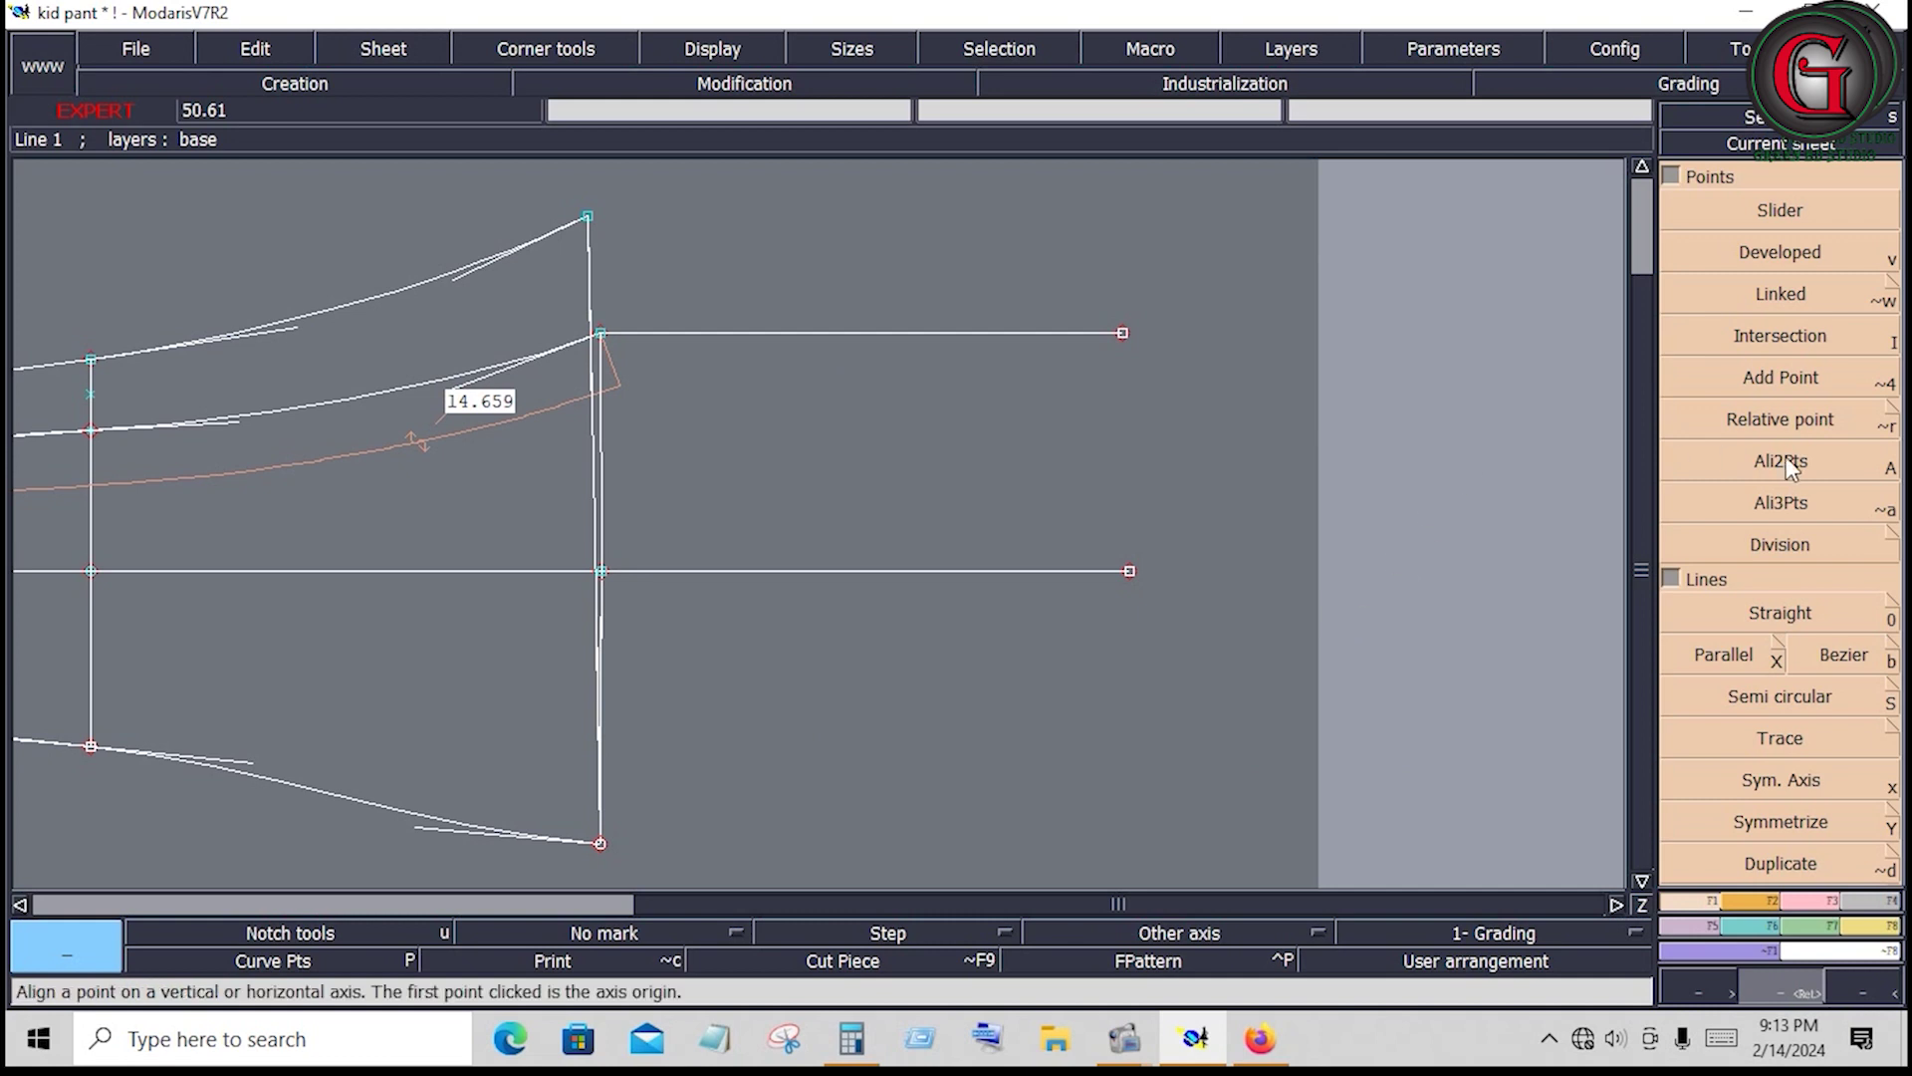
Place a point 1 inch down the vertical line and insert it into the line
{"action": "left_click", "coordinate": [1775, 255]}
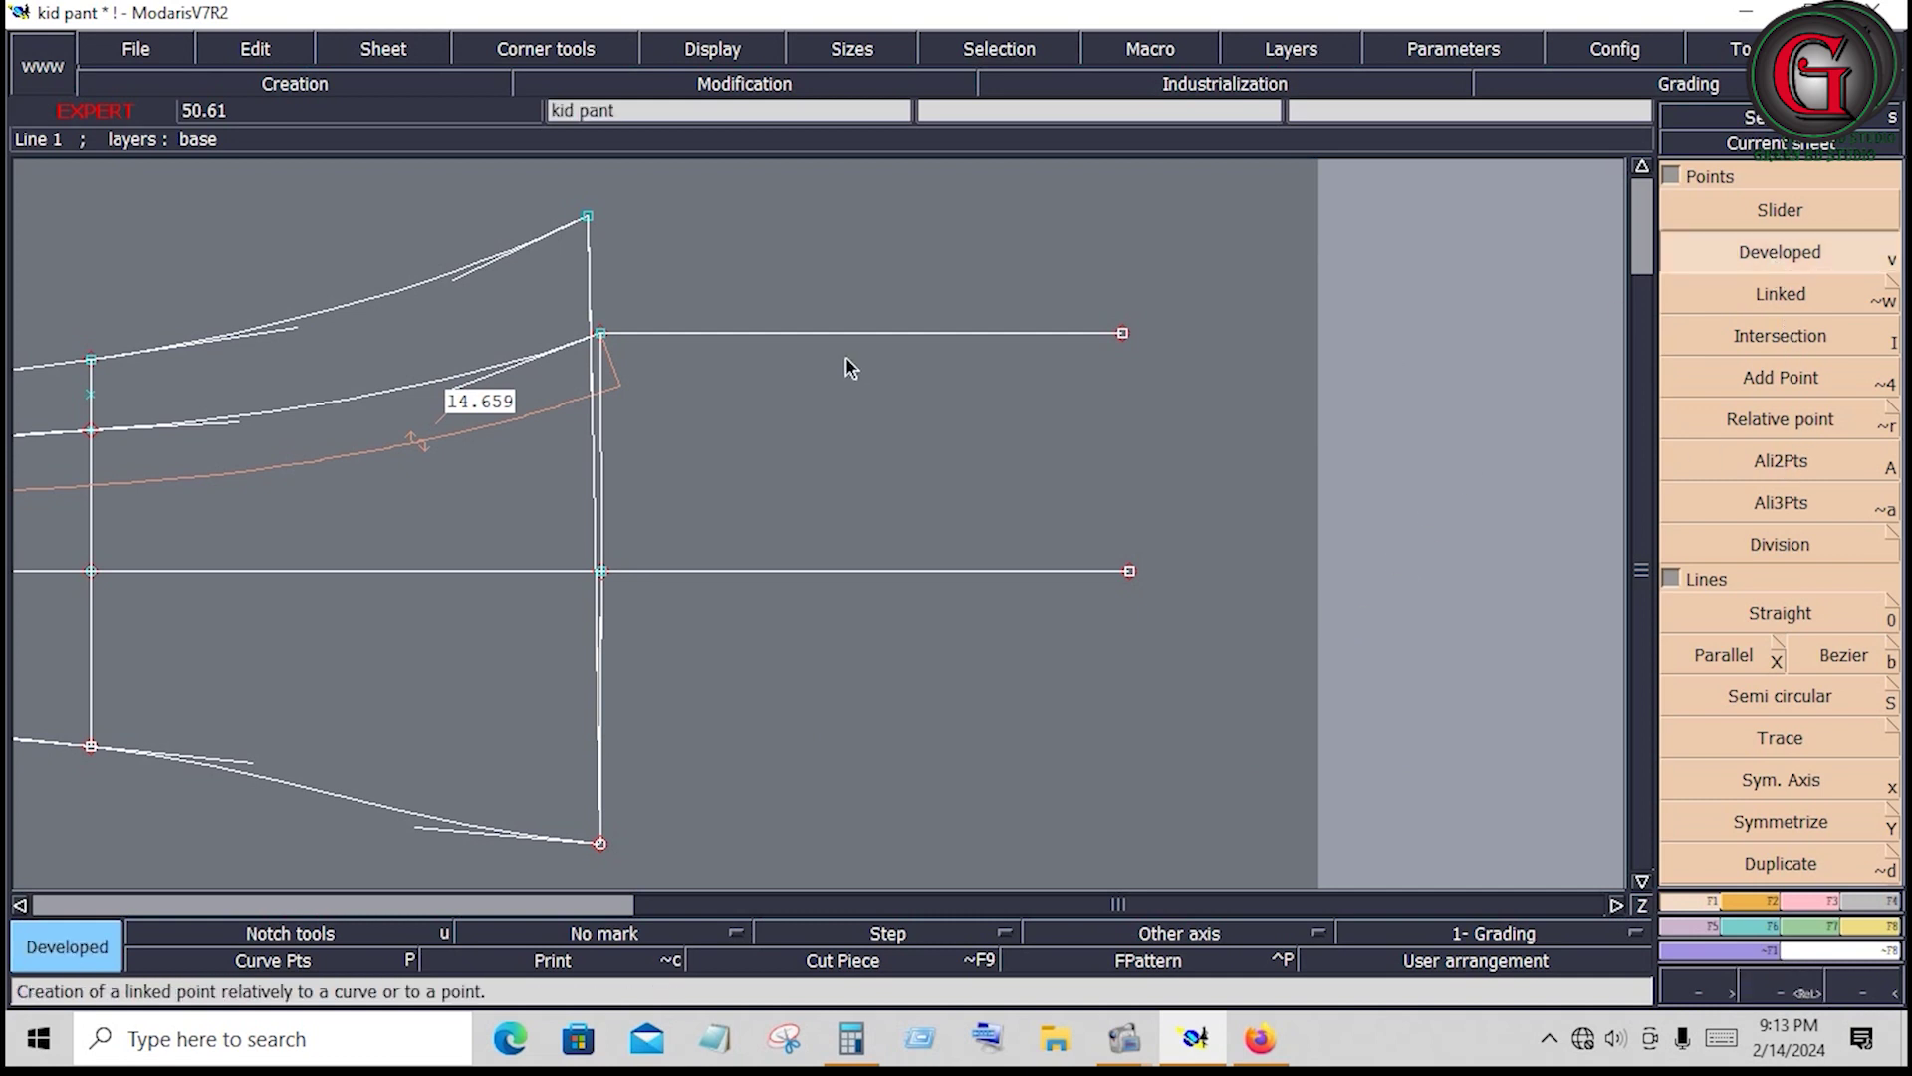
{"action": "left_click", "coordinate": [598, 364]}
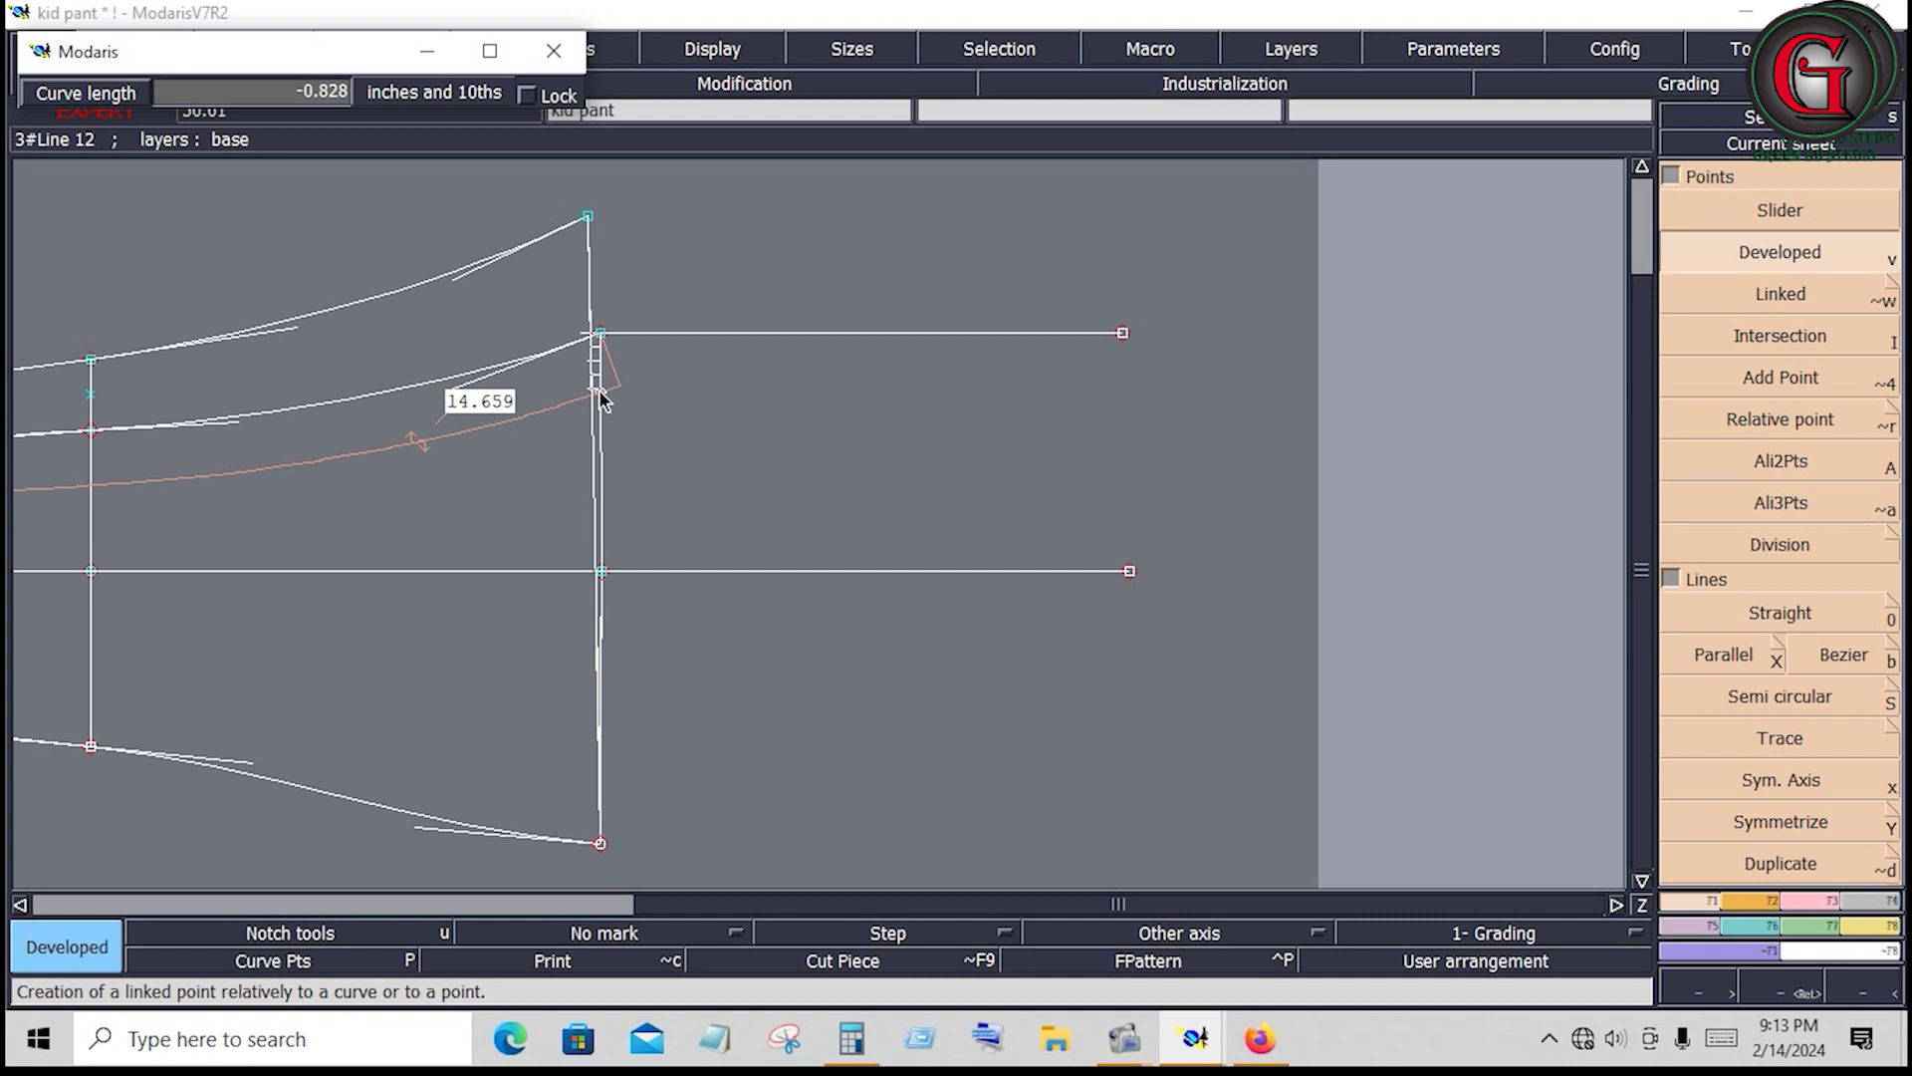
{"action": "key", "text": "BackSpace"}
{"action": "key", "text": "Return"}
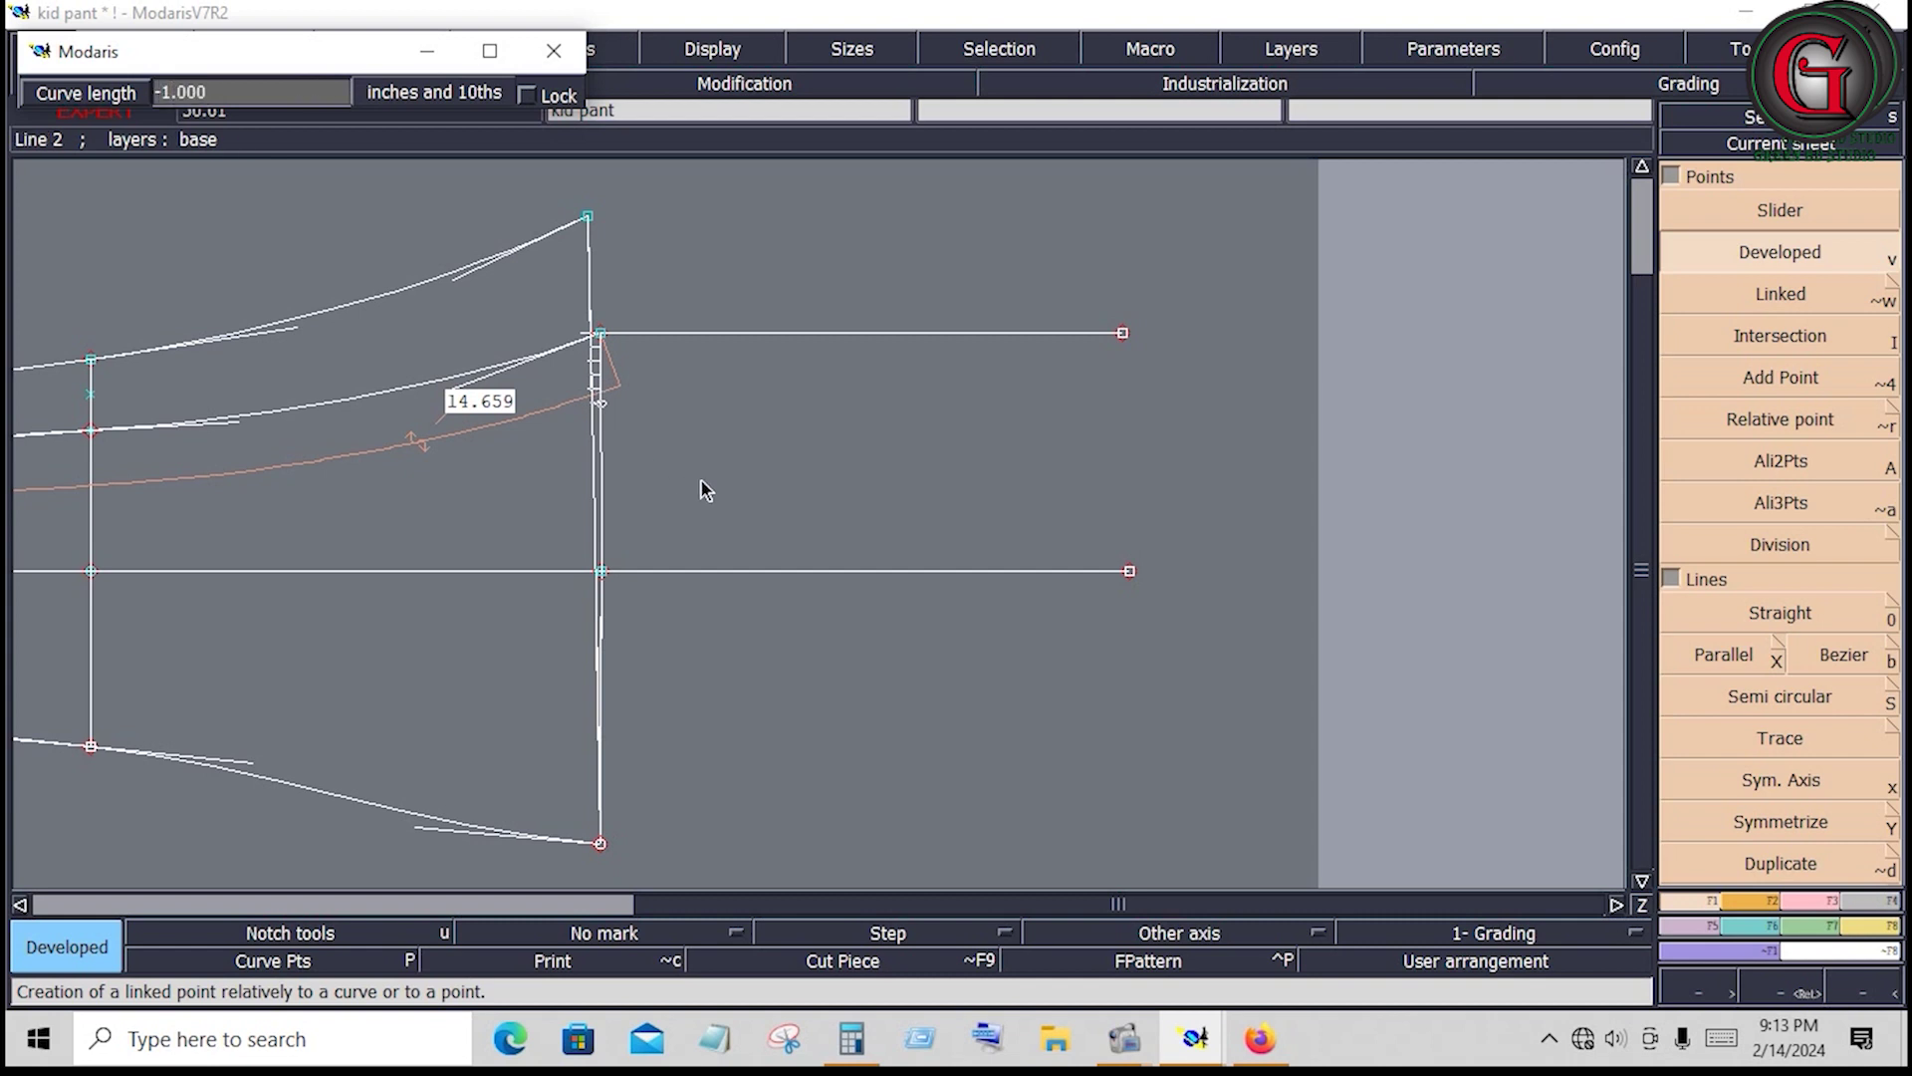
{"action": "left_click", "coordinate": [1826, 901]}
{"action": "left_click", "coordinate": [1783, 698]}
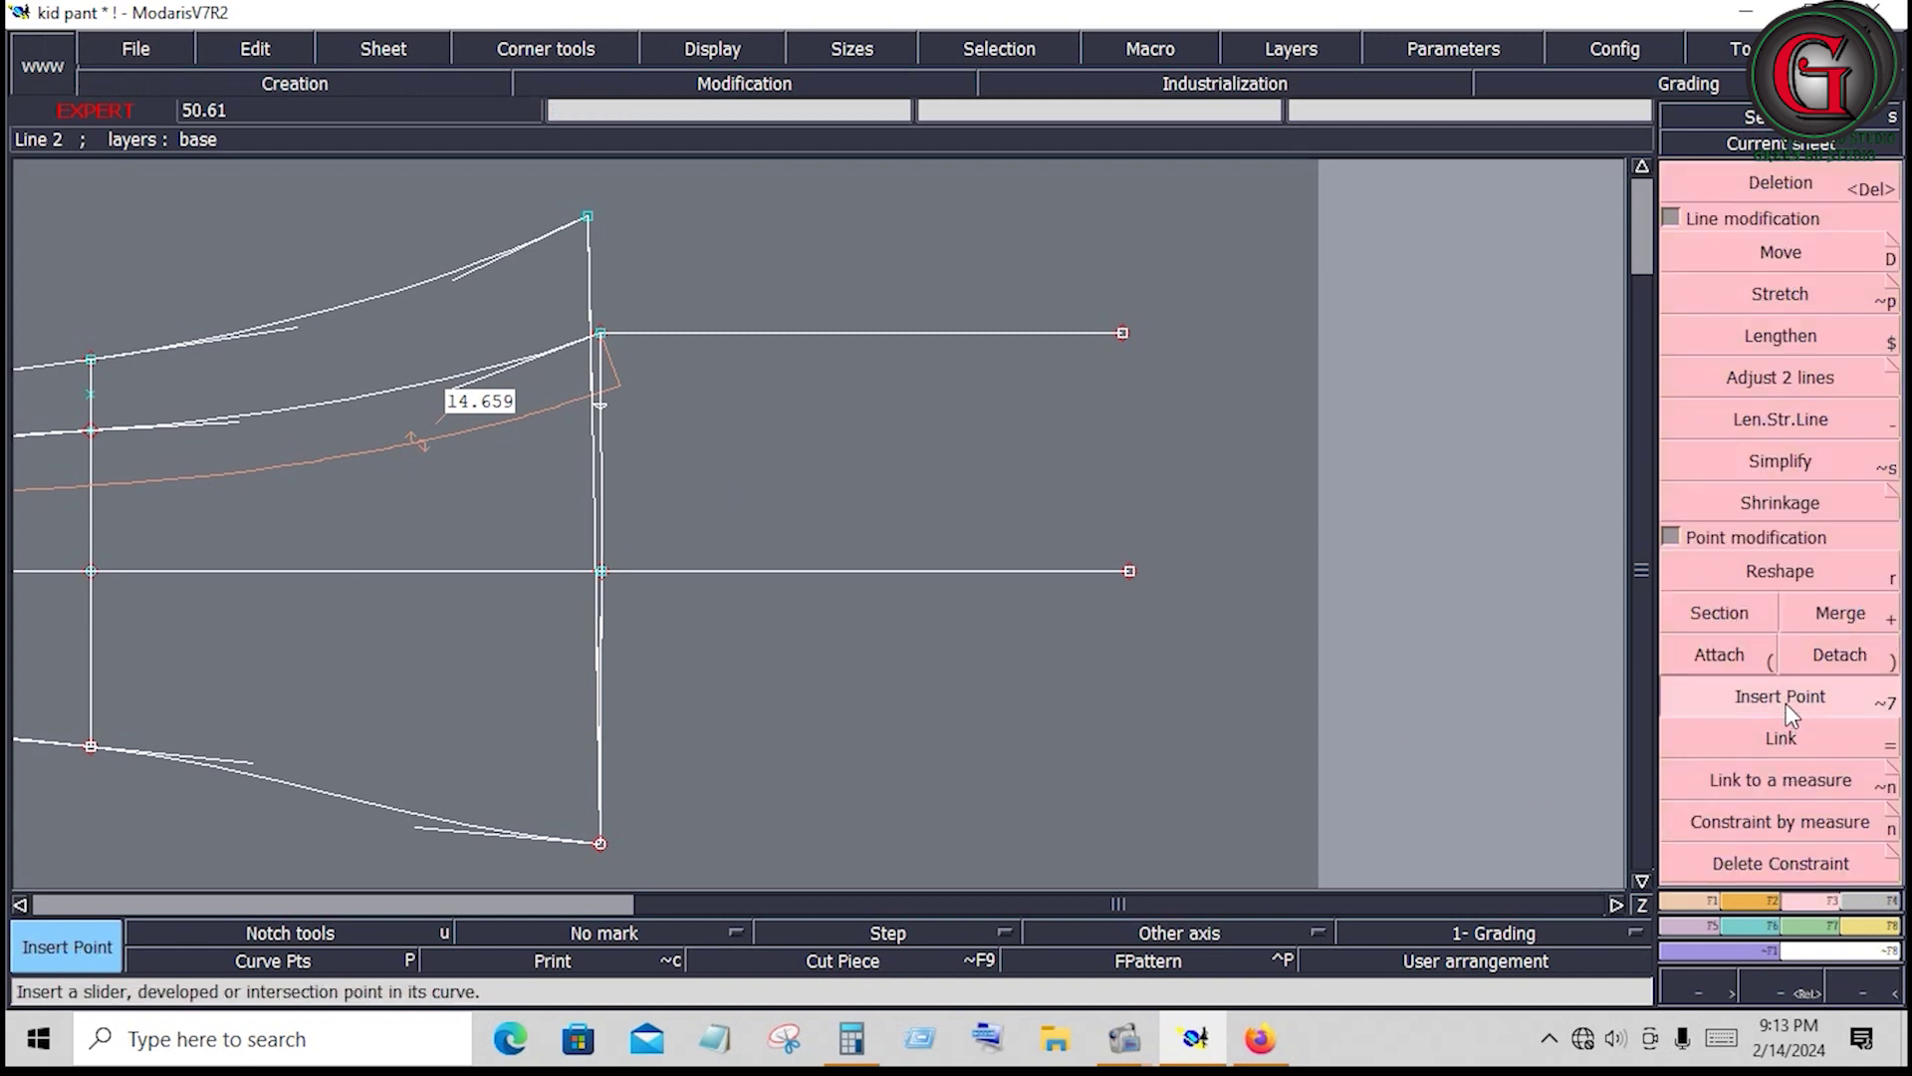
{"action": "left_click", "coordinate": [601, 406]}
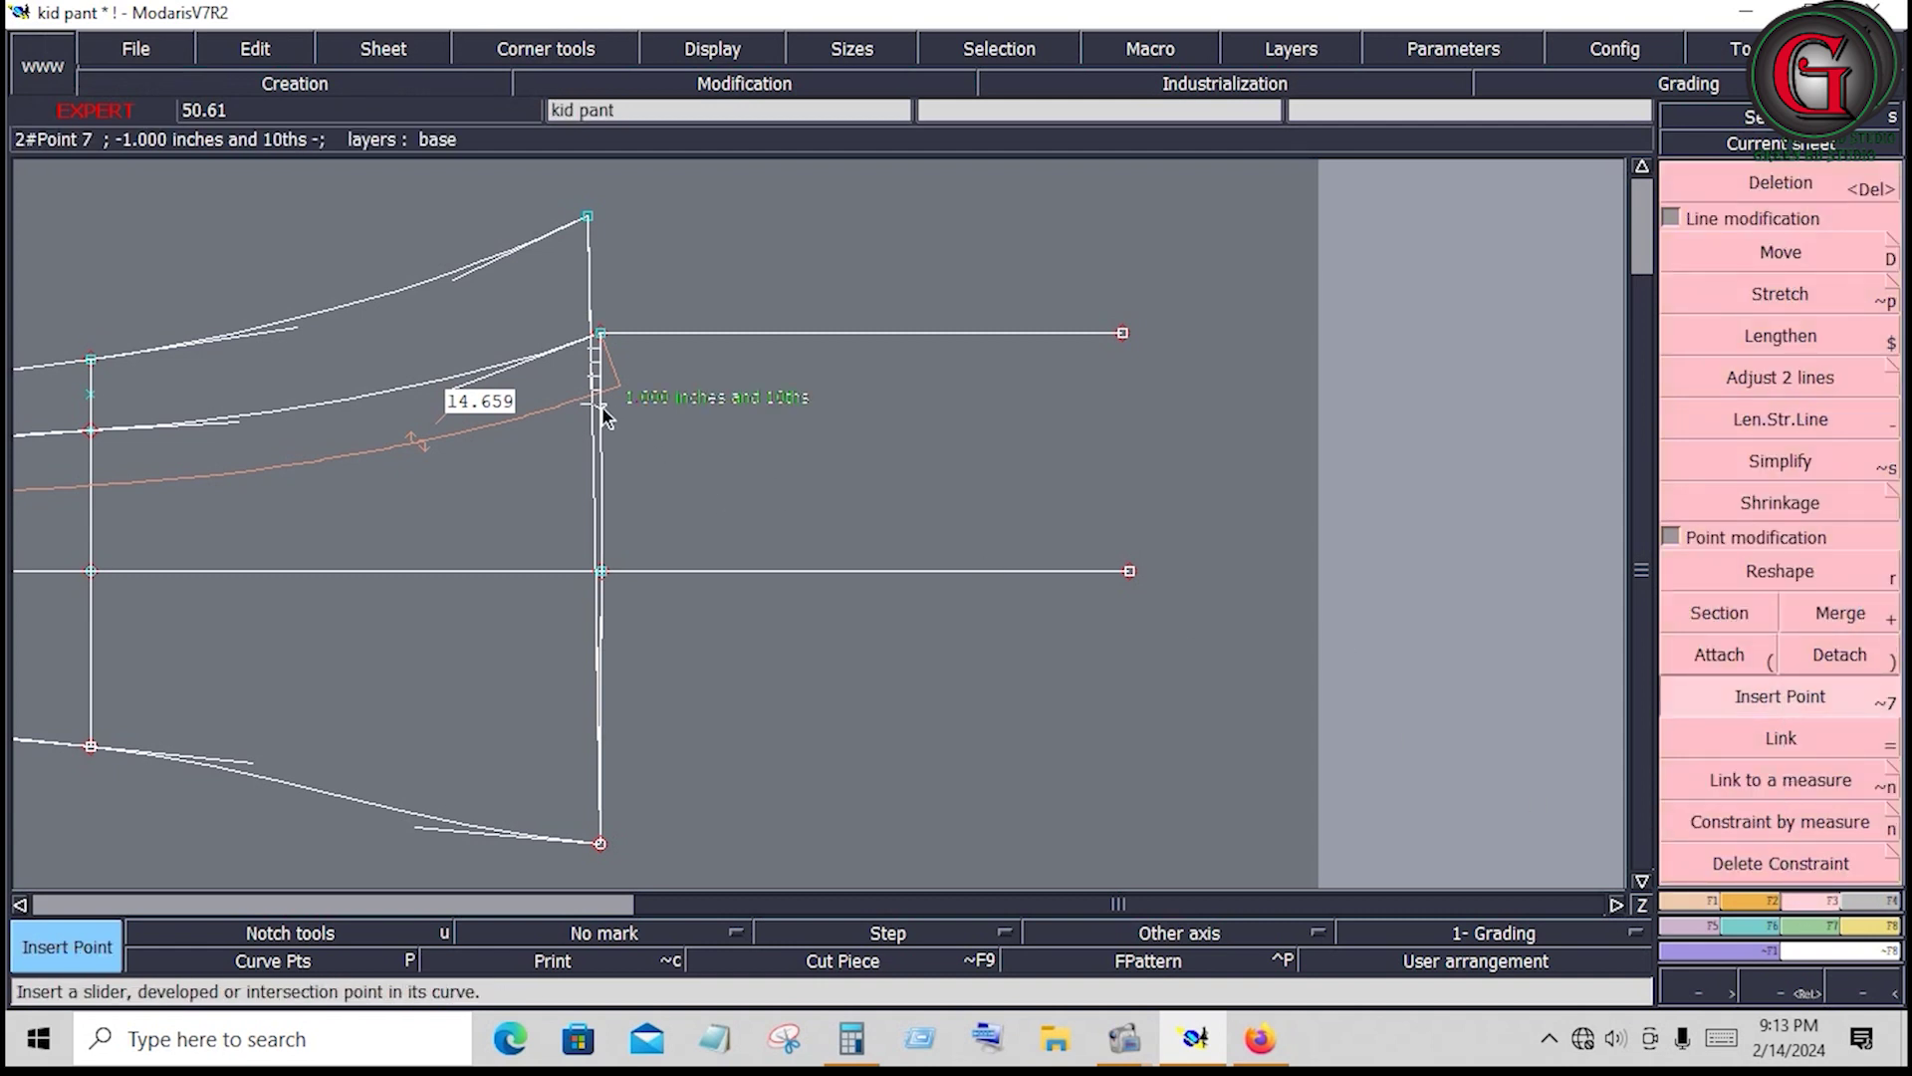
Draw a 7.381-inch horizontal line right from the inserted point
{"action": "left_click", "coordinate": [1713, 901]}
{"action": "left_click", "coordinate": [1851, 659]}
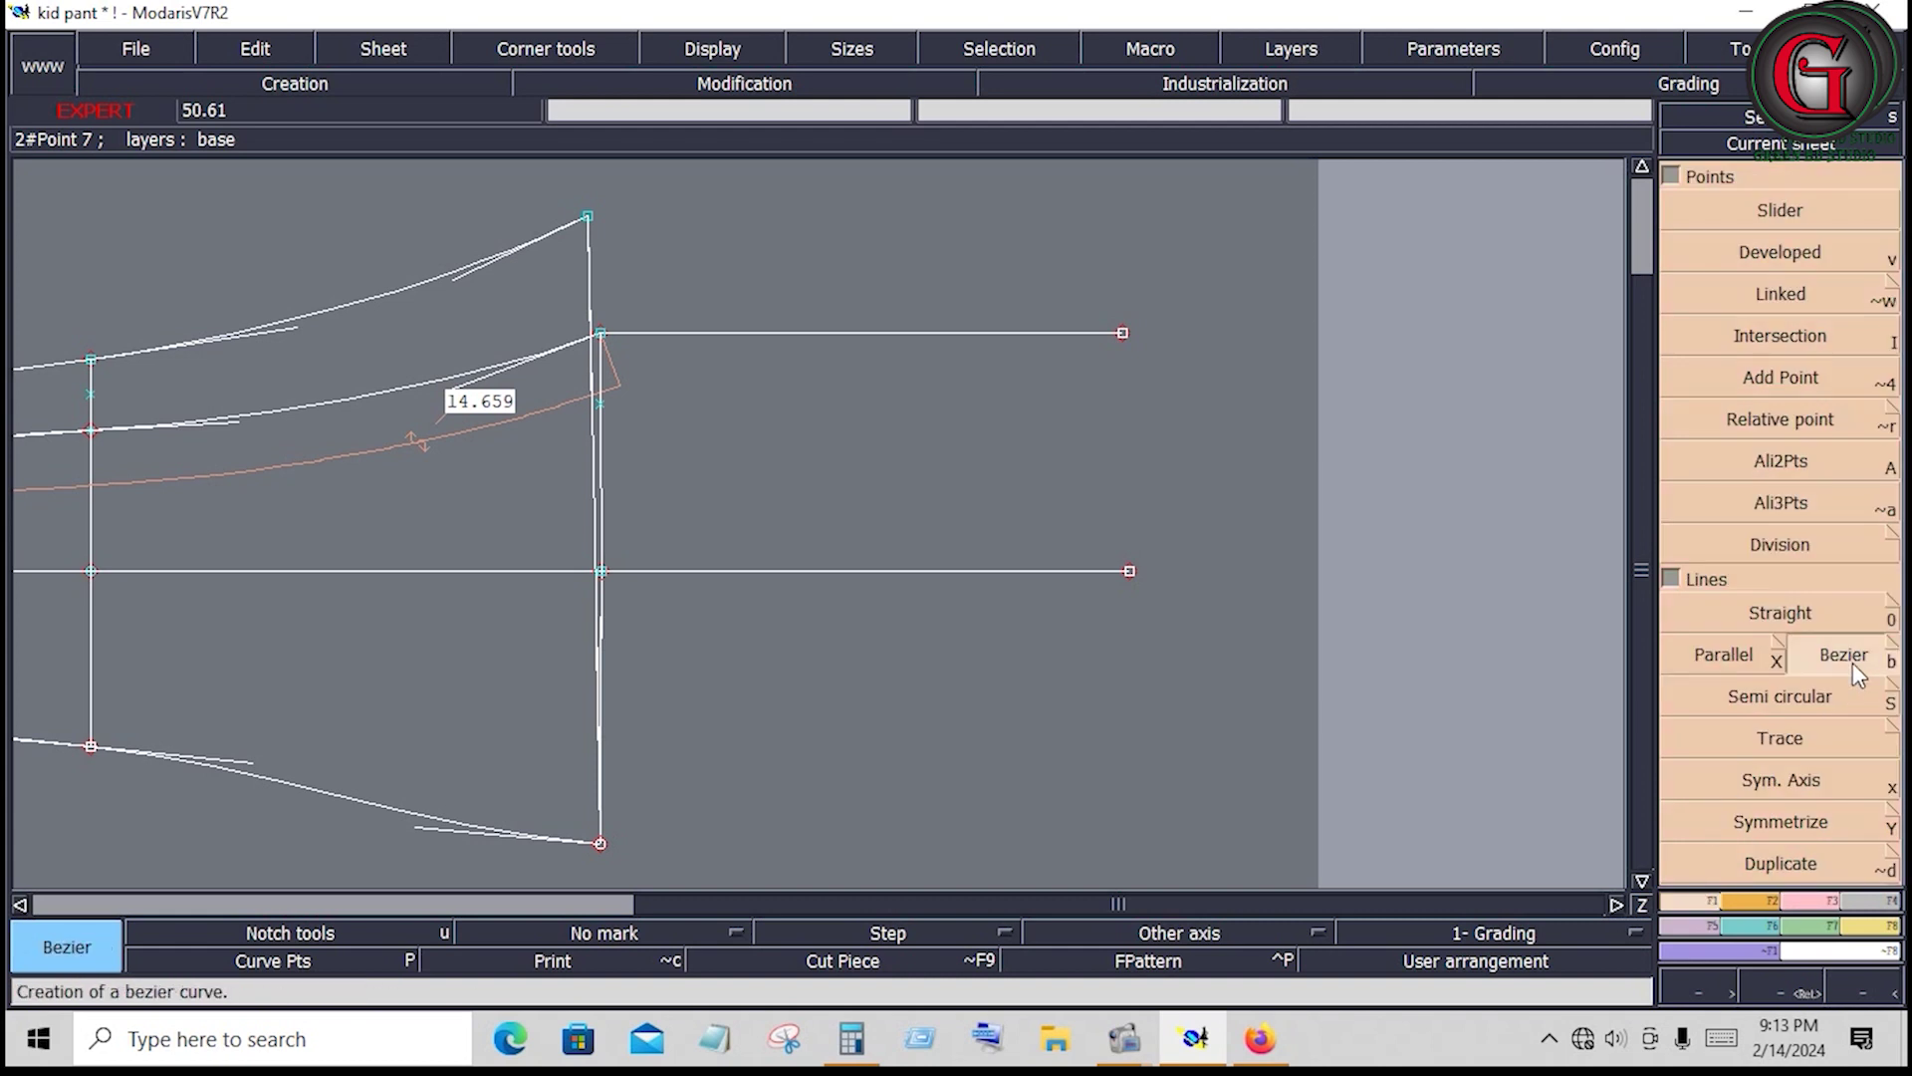
{"action": "left_click", "coordinate": [600, 403]}
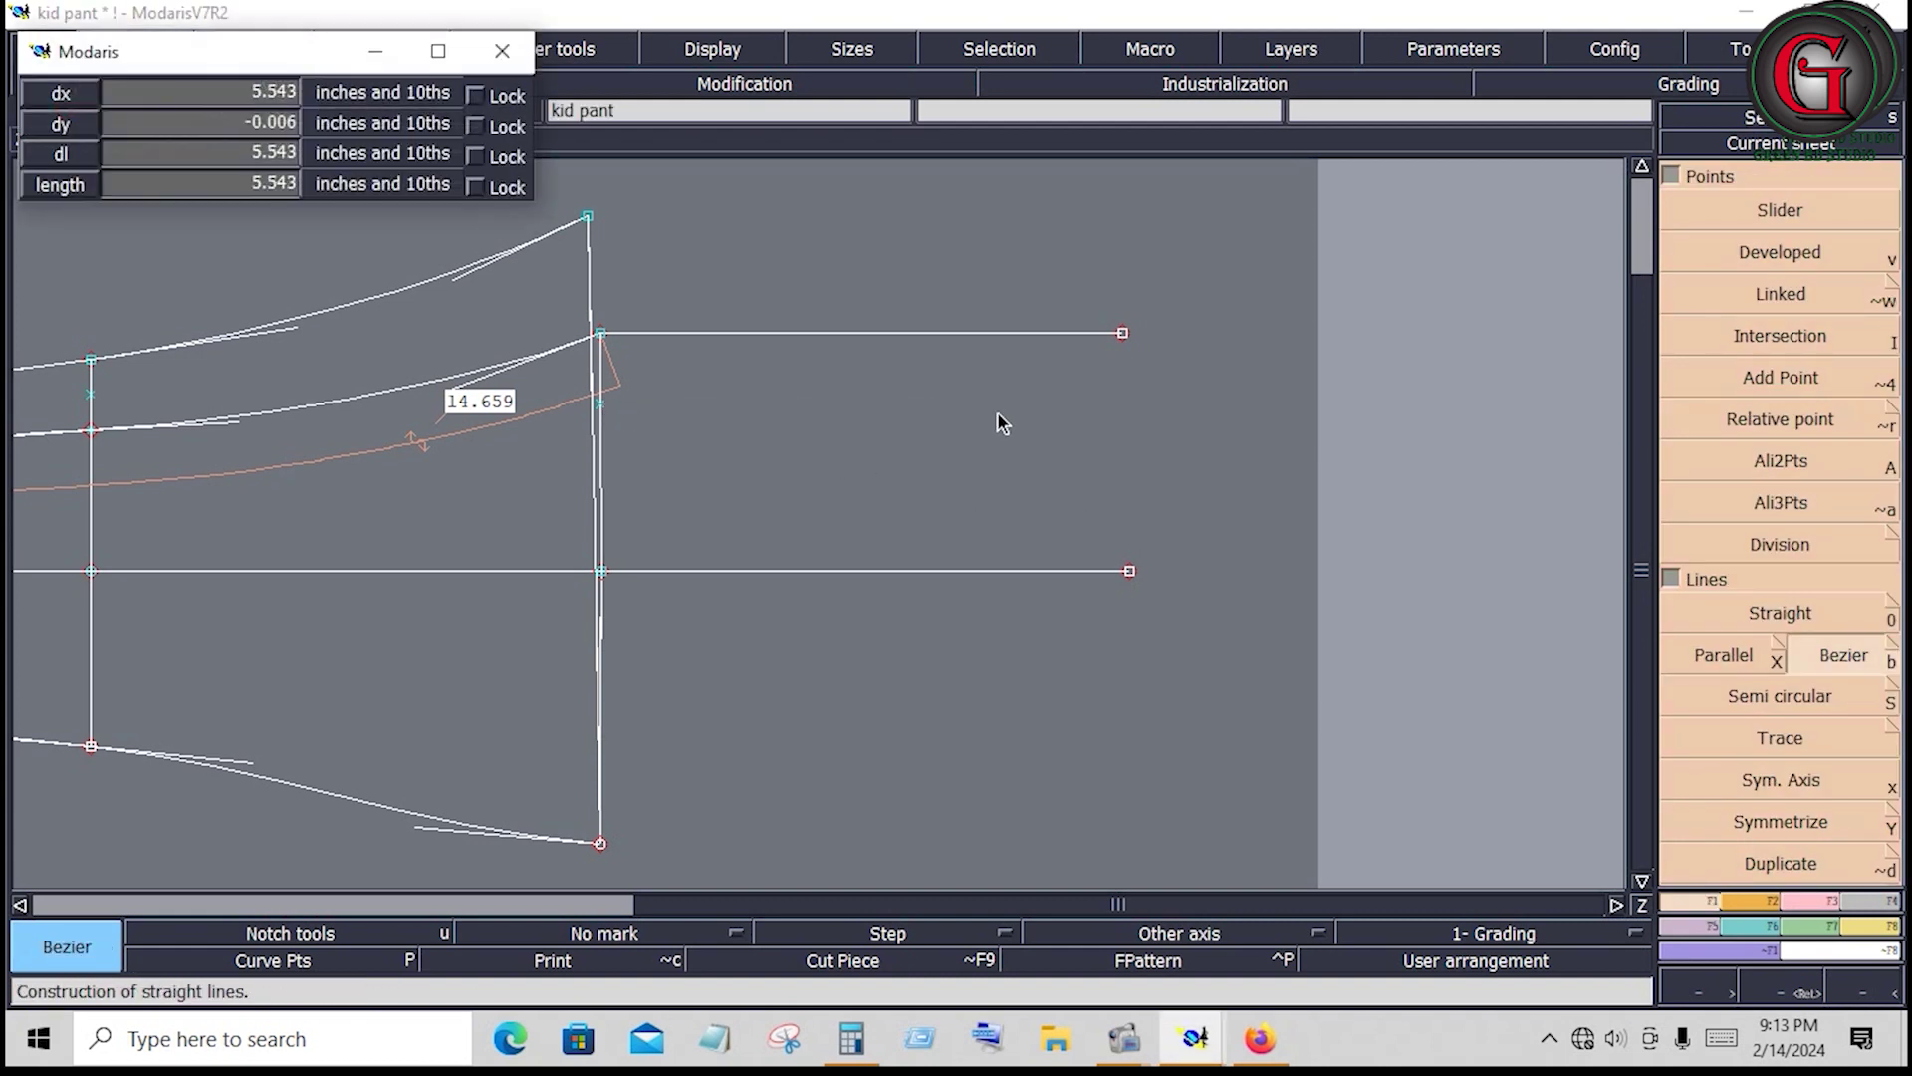
{"action": "left_click", "coordinate": [1120, 420]}
Place a Developed point 2.5 inches along the new horizontal line
{"action": "left_click", "coordinate": [1772, 257]}
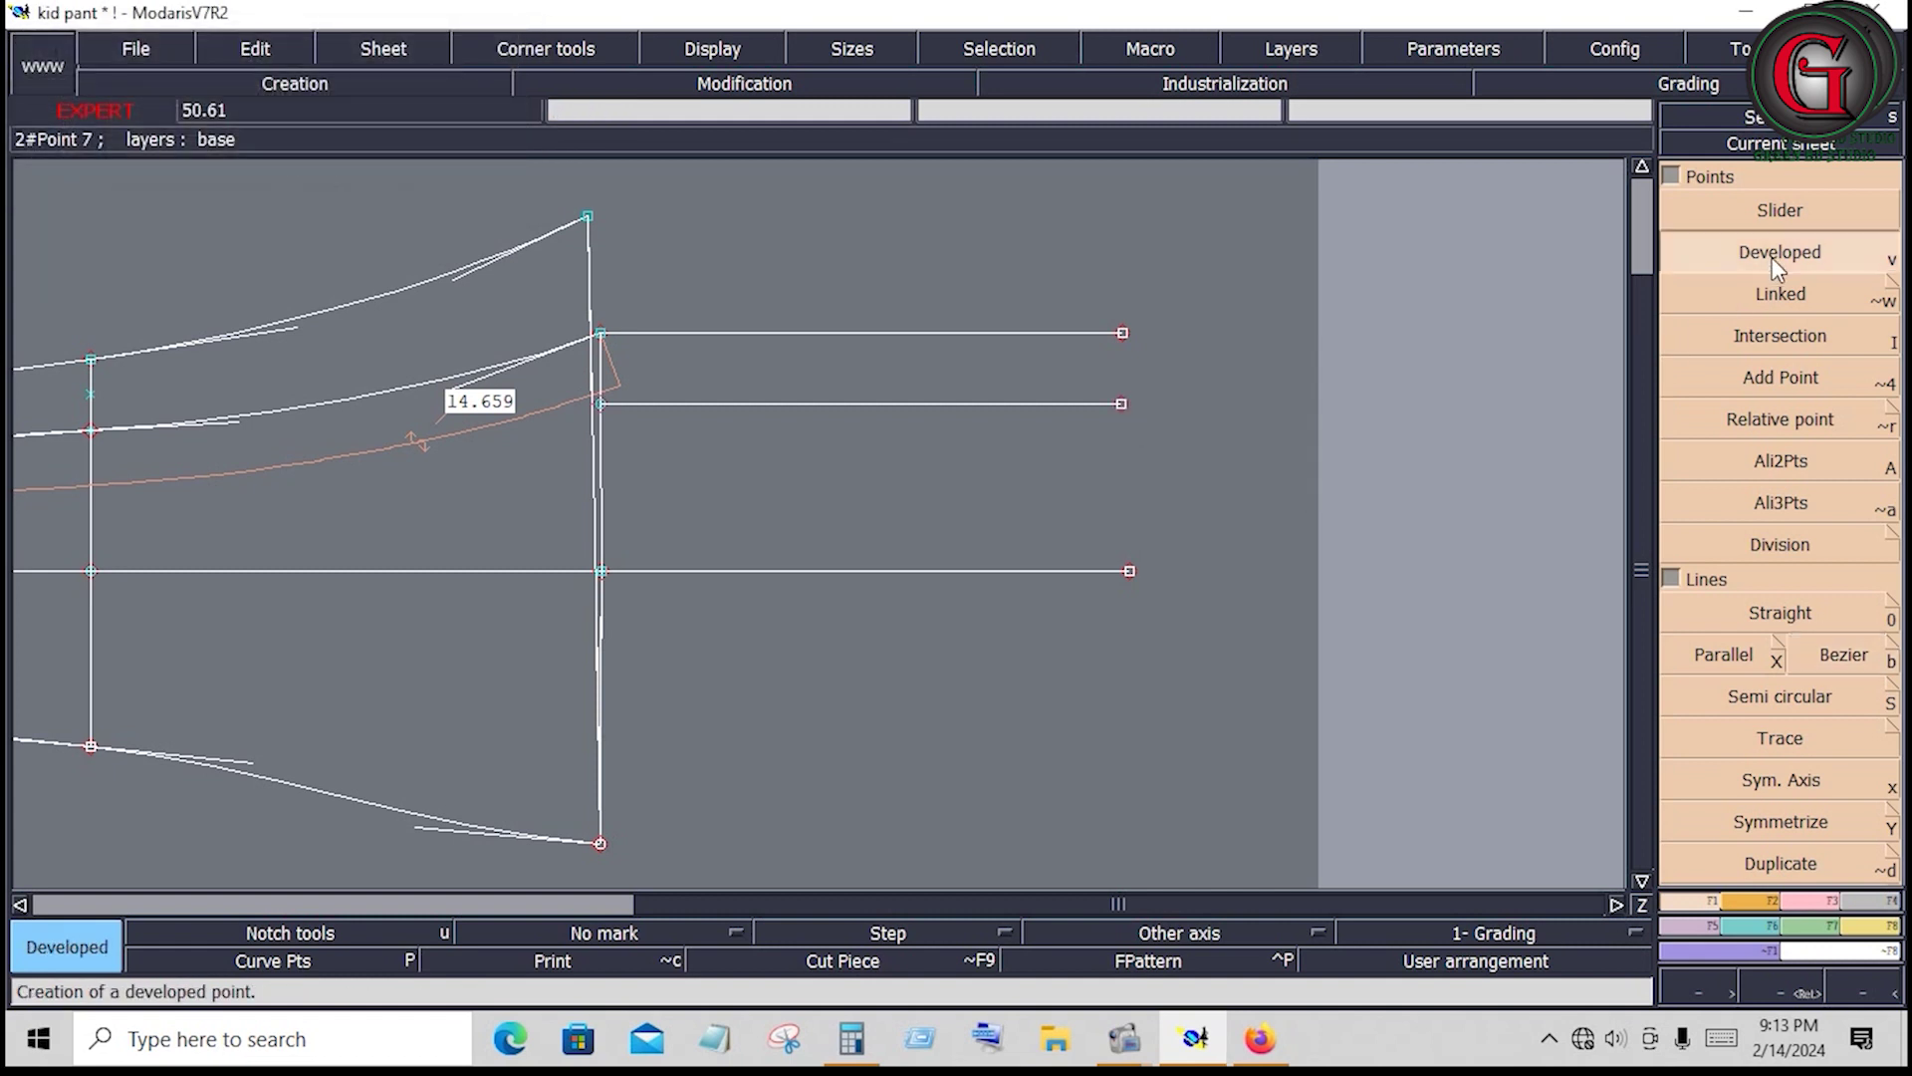
{"action": "left_click", "coordinate": [602, 406]}
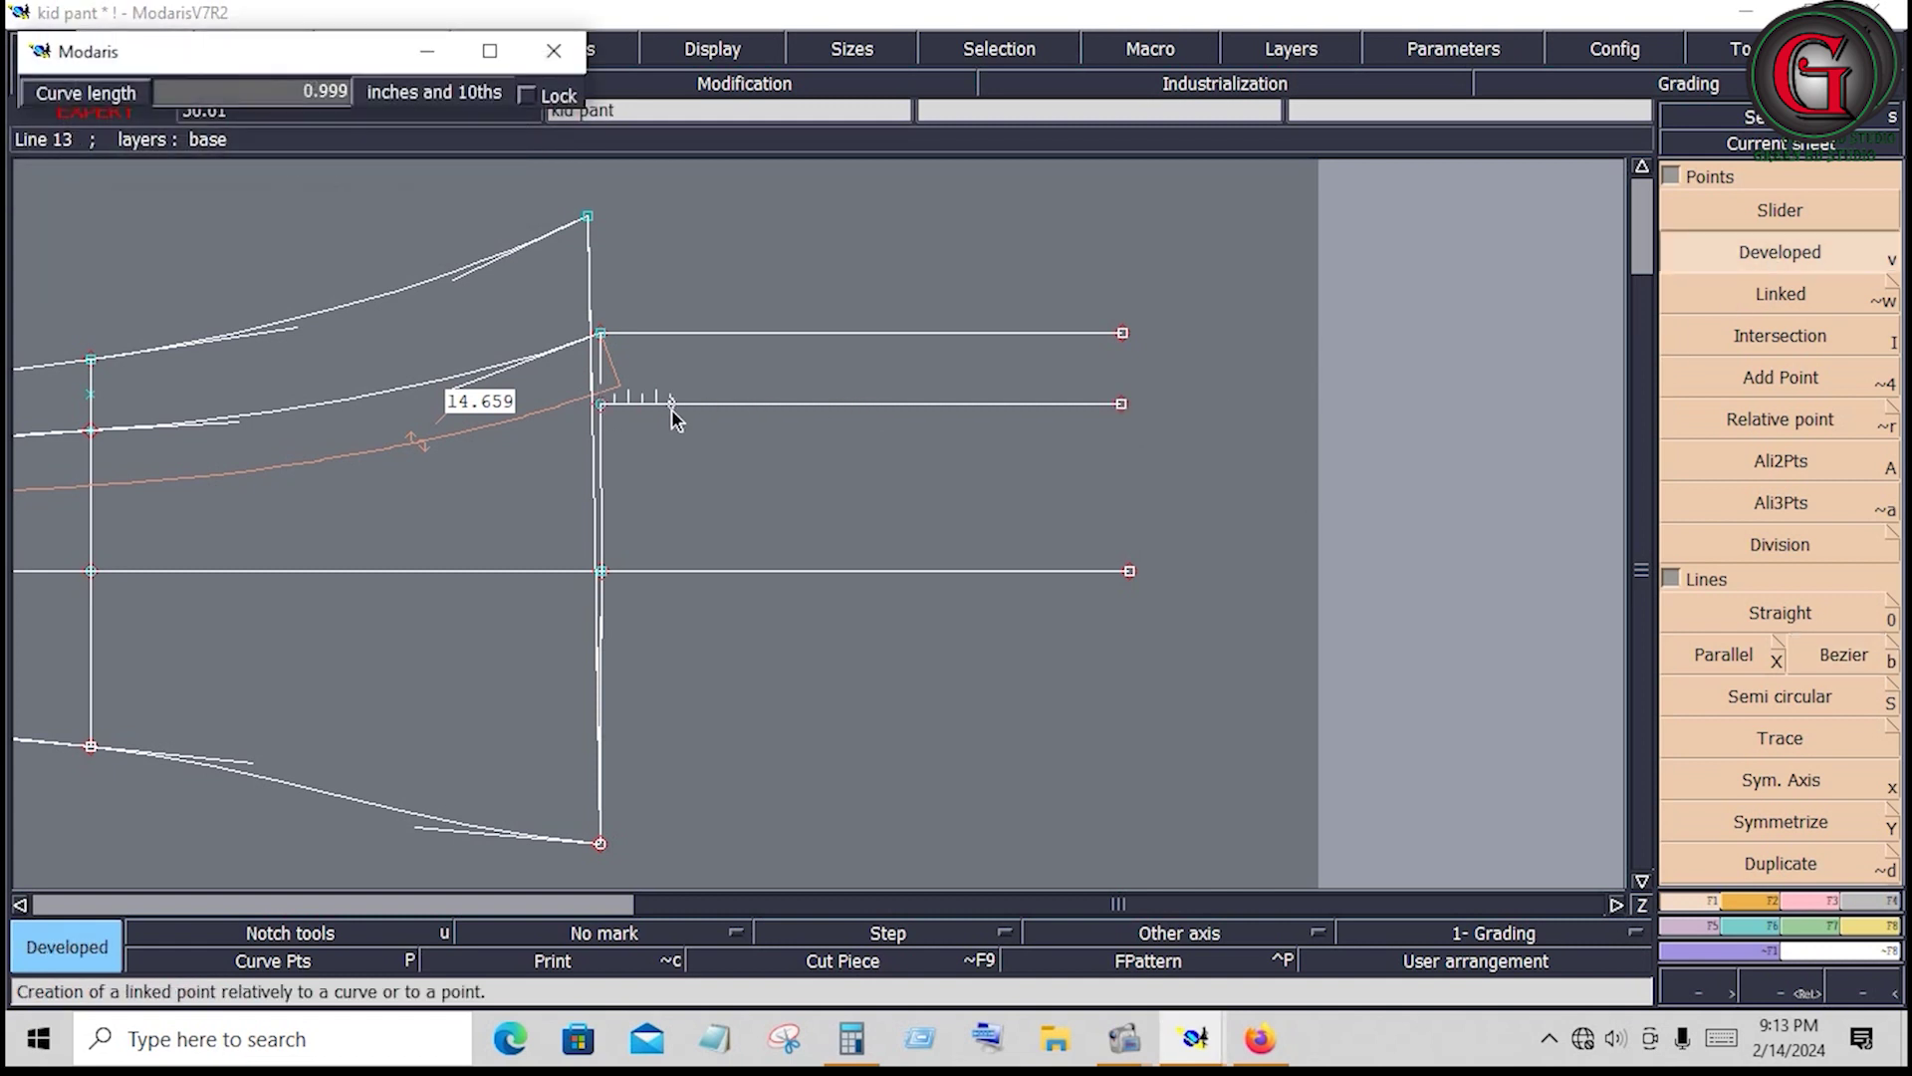
{"action": "type", "text": "-1"}
{"action": "key", "text": "Return"}
{"action": "type", "text": "2.500"}
{"action": "key", "text": "Return"}
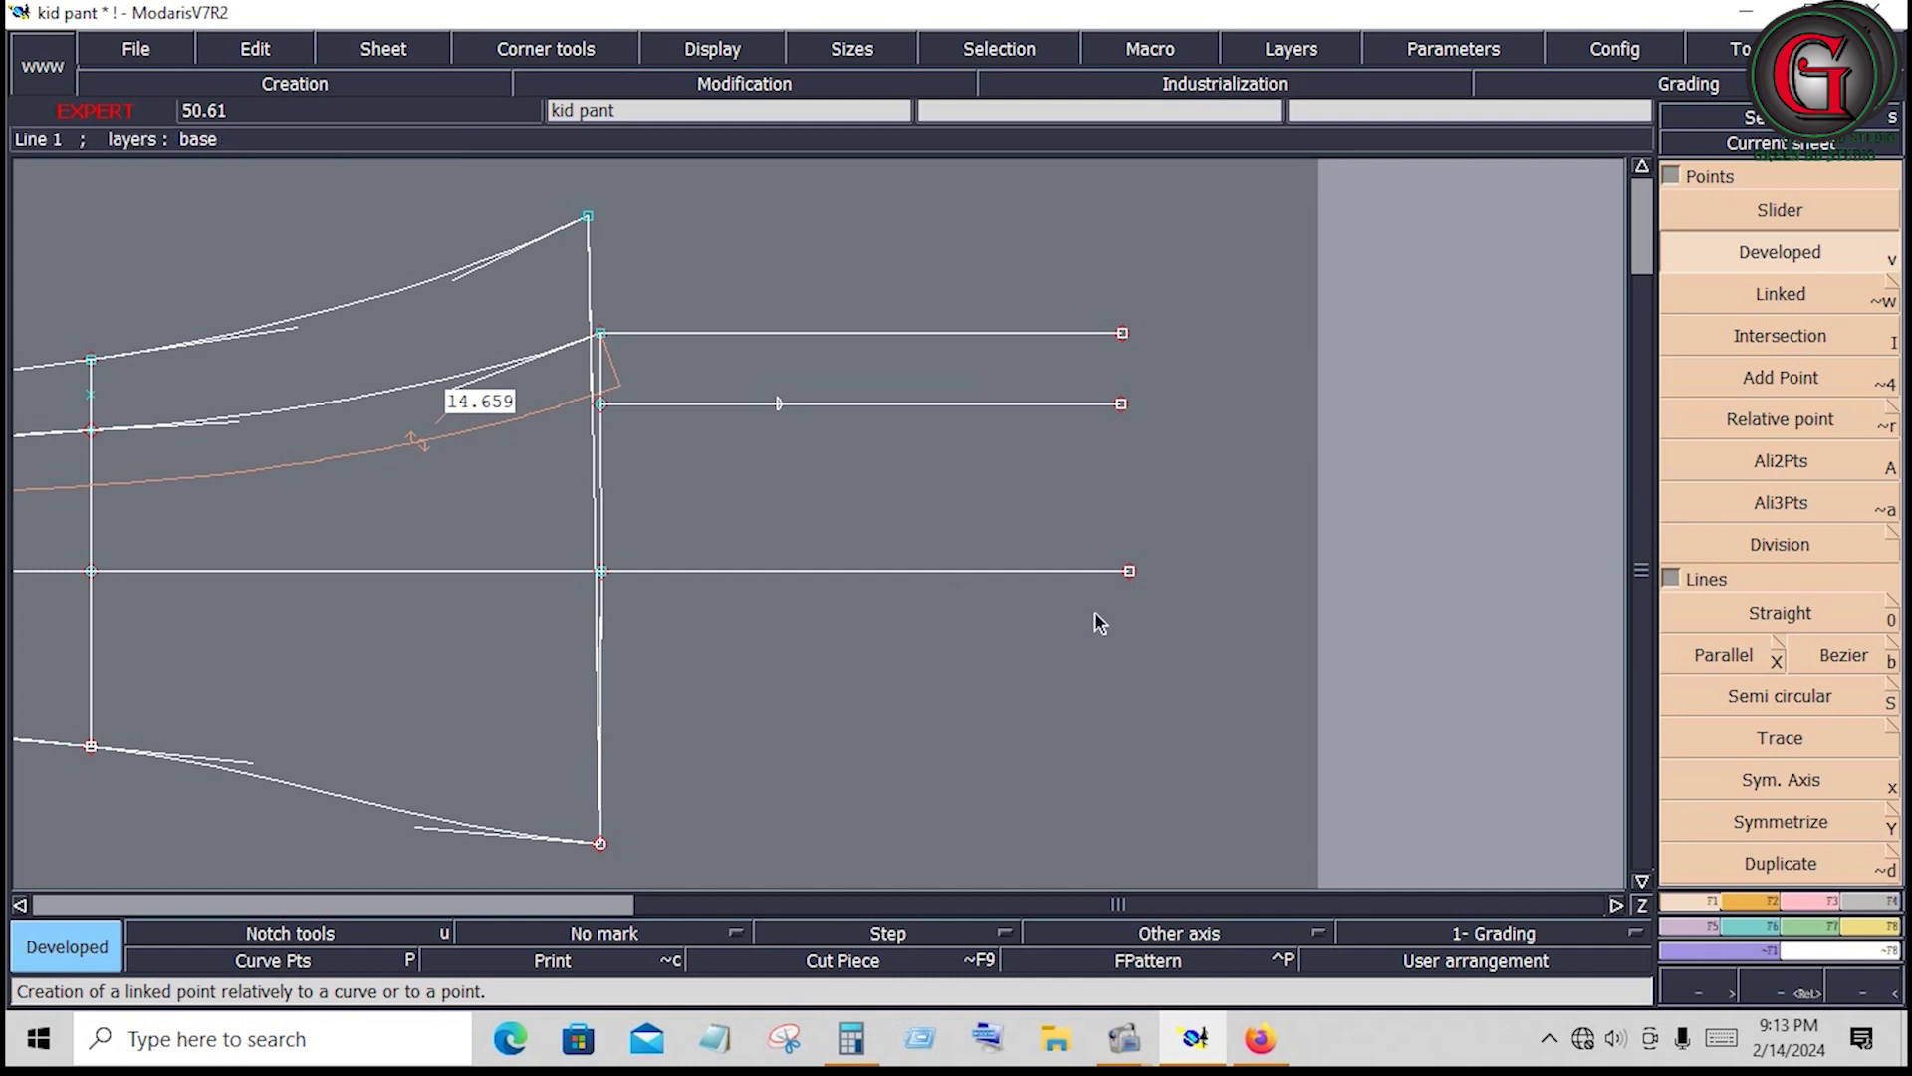
Insert the 2.5-inch point into the line and drop a 6.129-inch vertical line to hem level
{"action": "left_click", "coordinate": [1828, 901]}
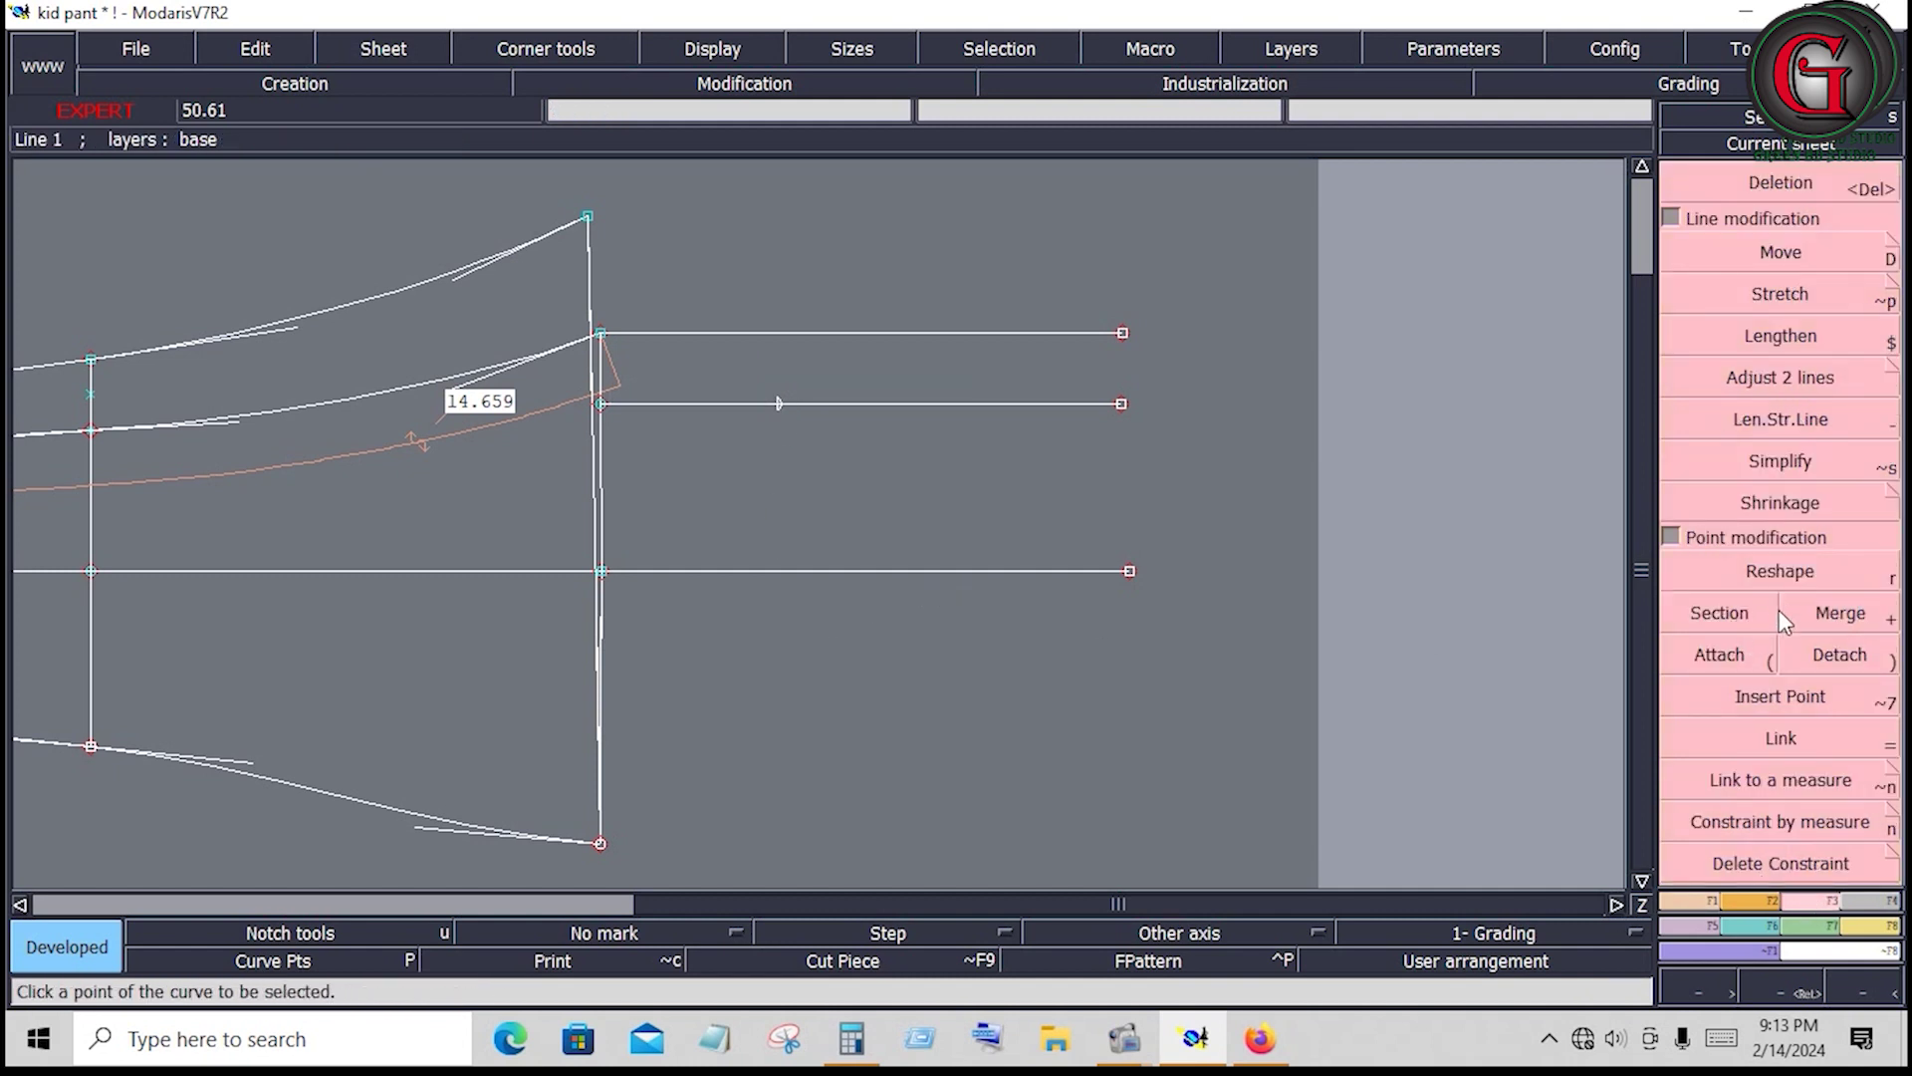
{"action": "left_click", "coordinate": [1780, 696]}
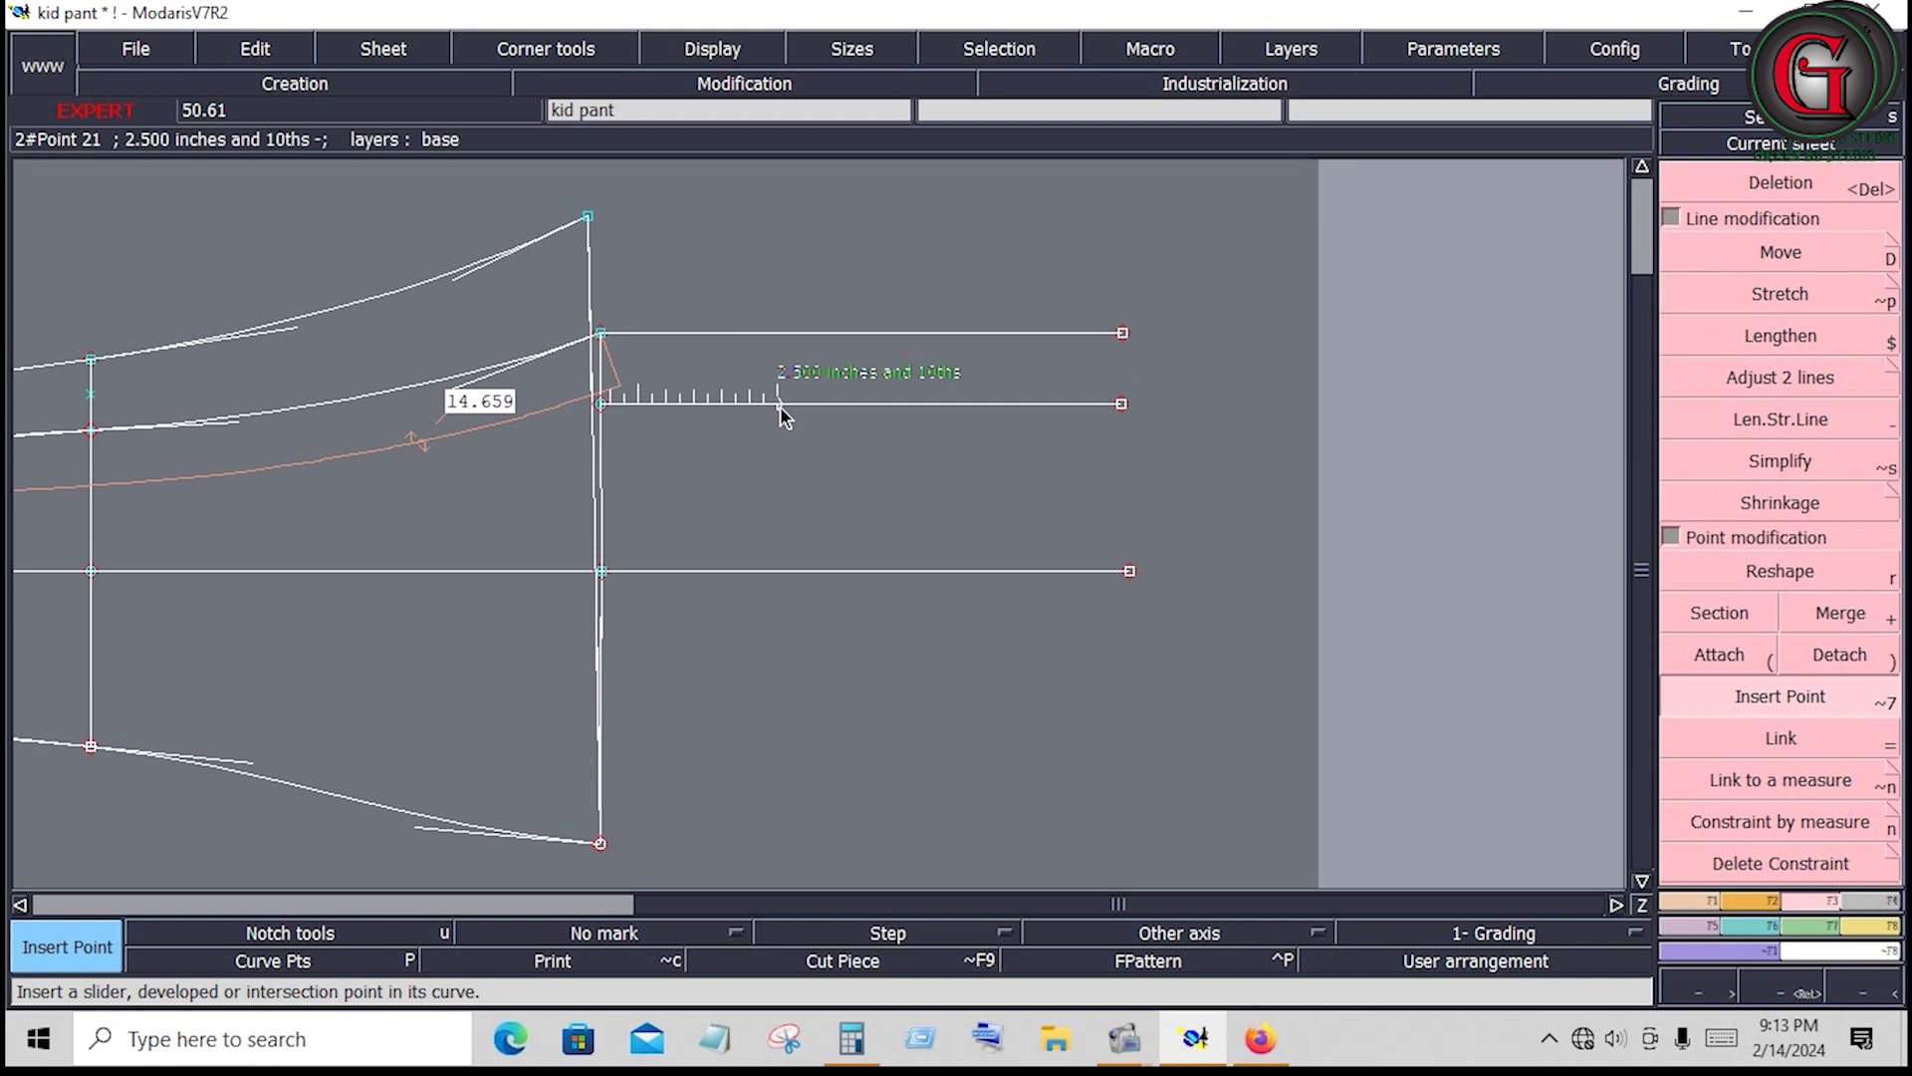
{"action": "left_click", "coordinate": [780, 407]}
{"action": "left_click", "coordinate": [1709, 904]}
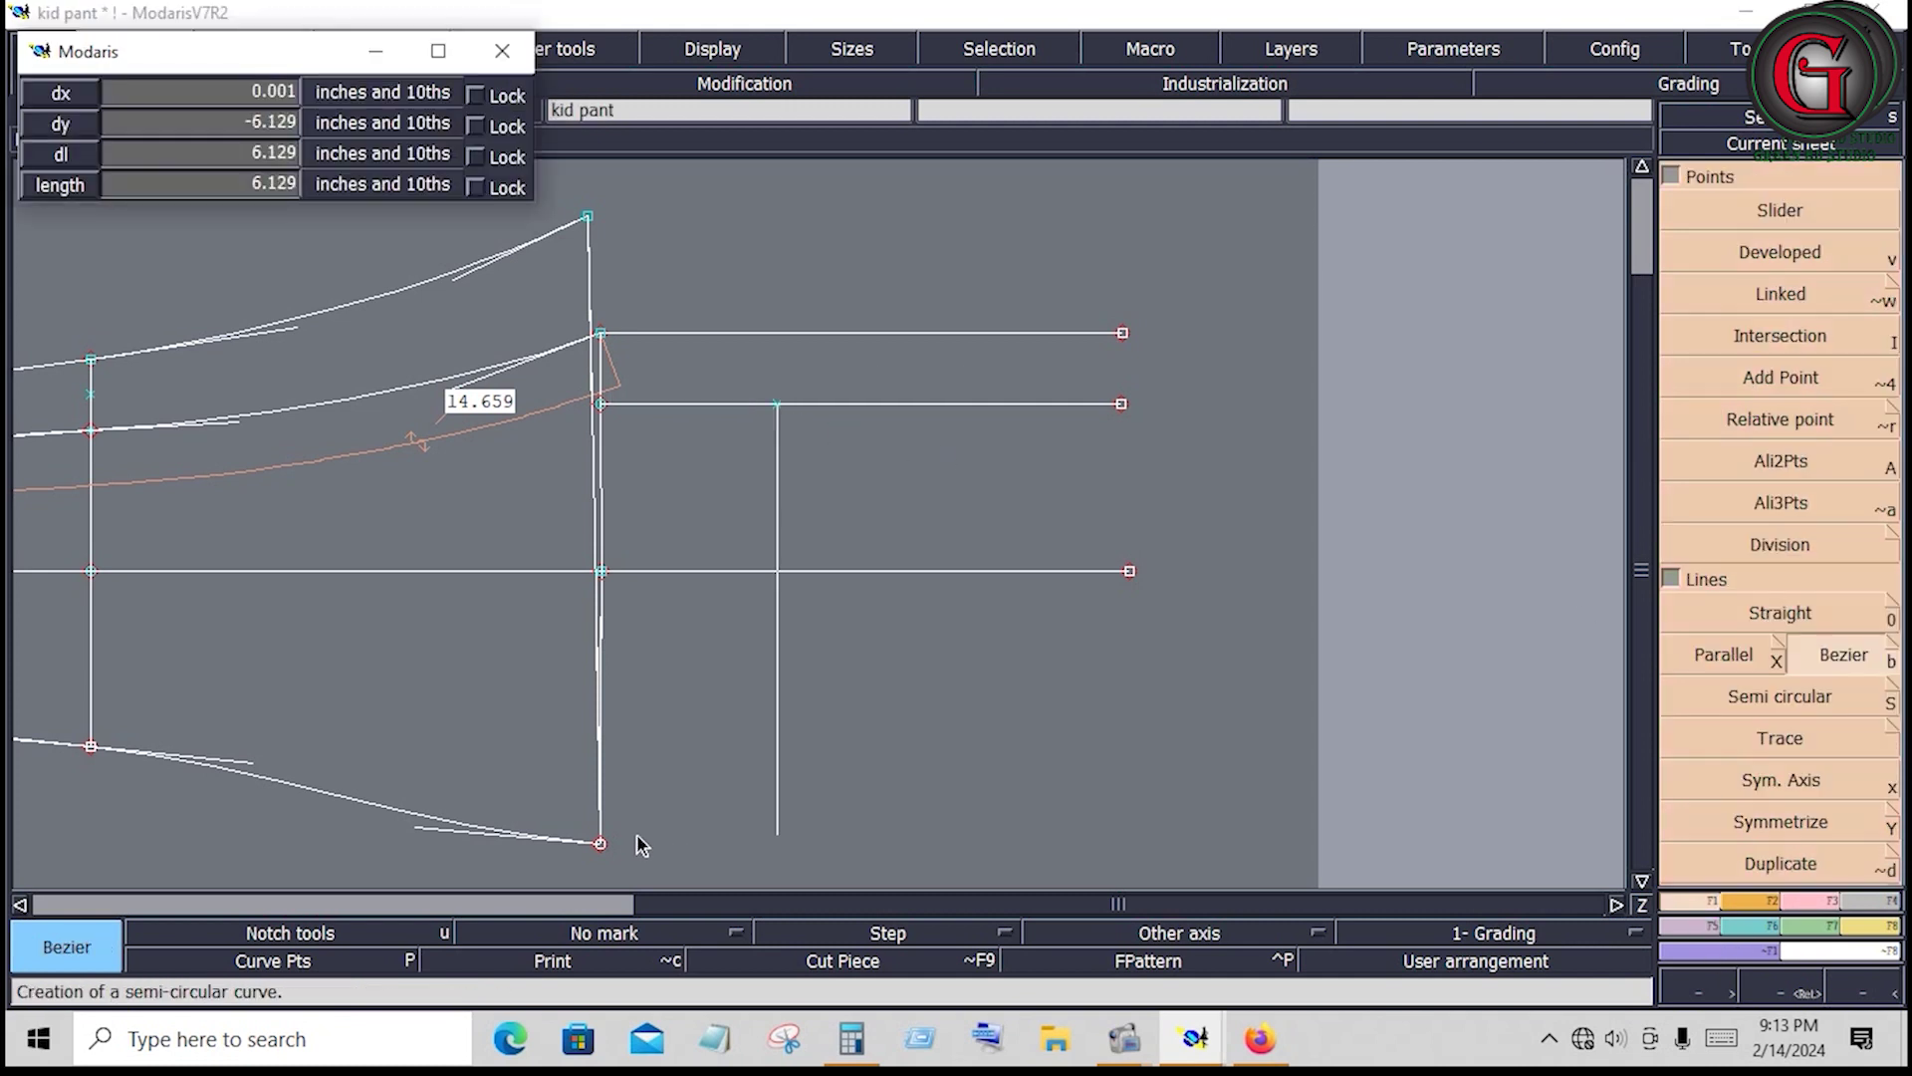
{"action": "left_click", "coordinate": [601, 844]}
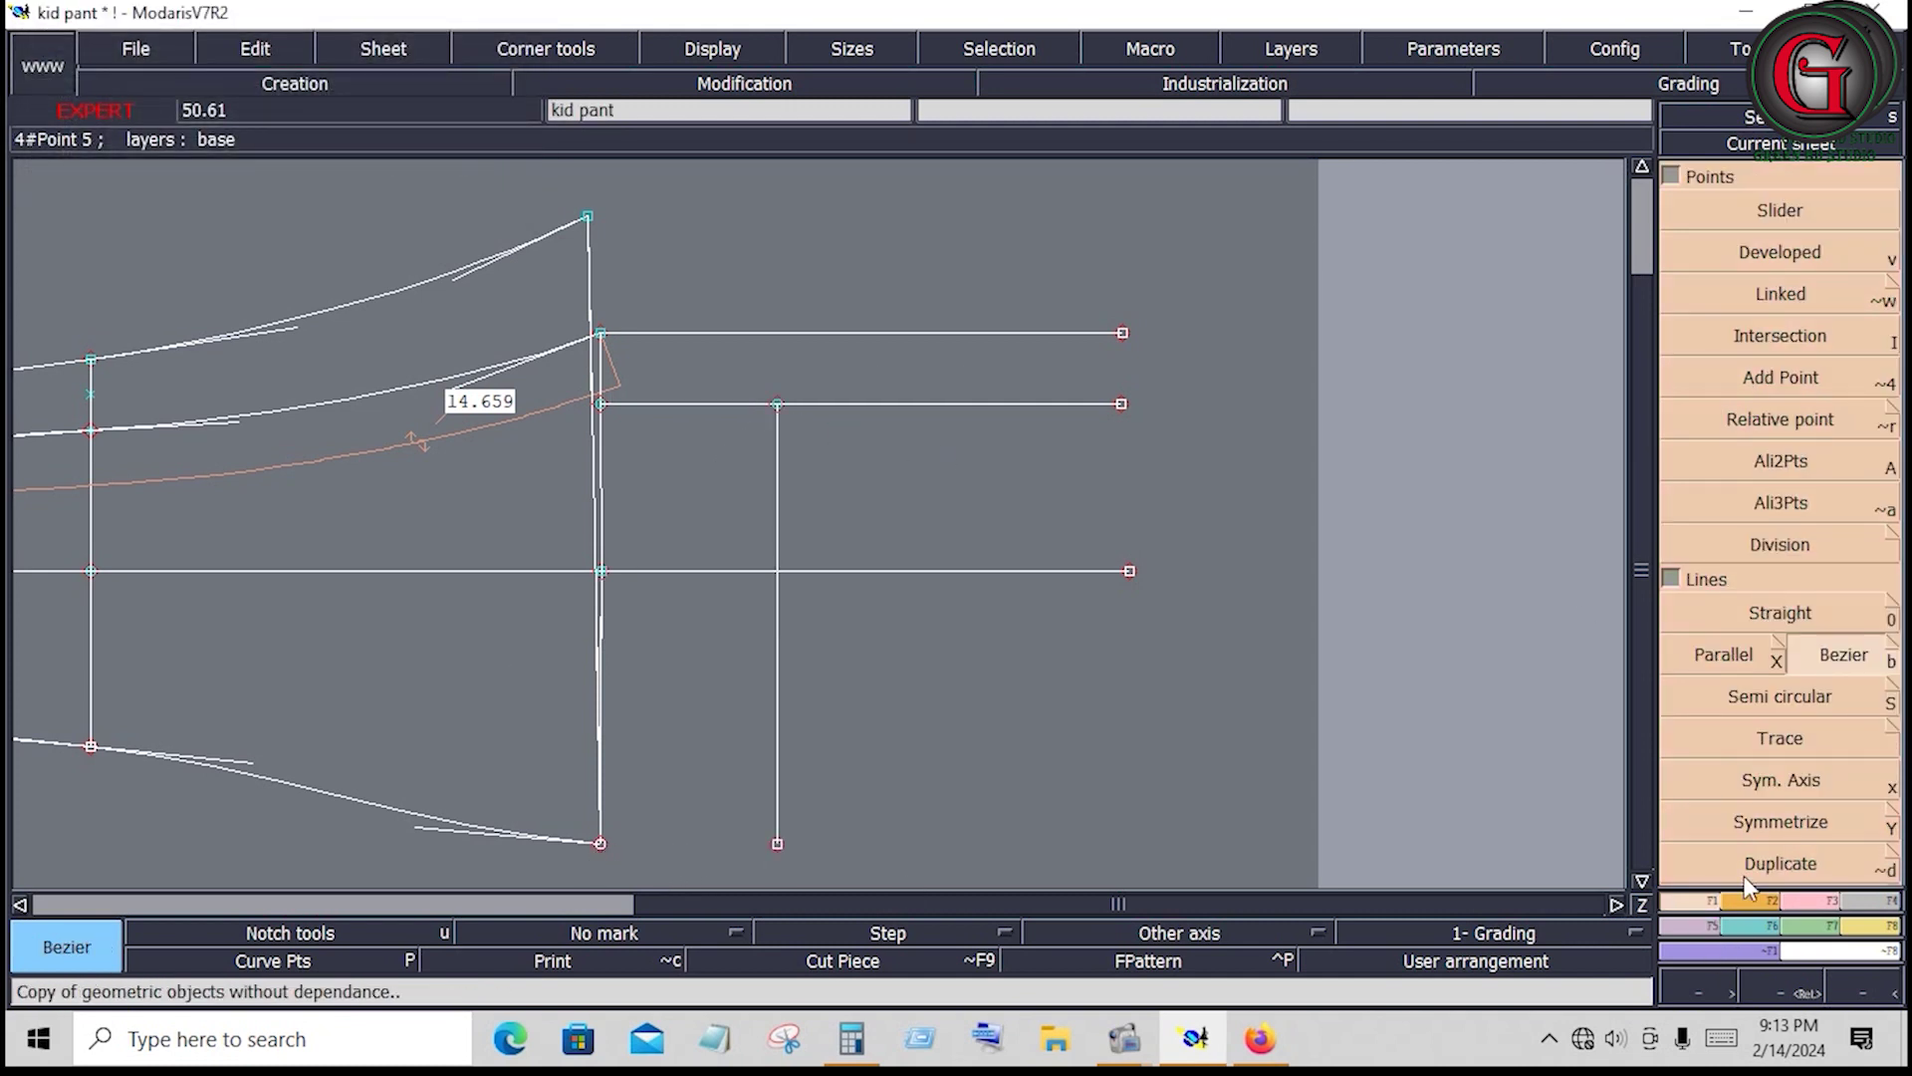
Compute 26 ÷ 4 = 6.5 in Calculator
{"action": "left_click", "coordinate": [1775, 463]}
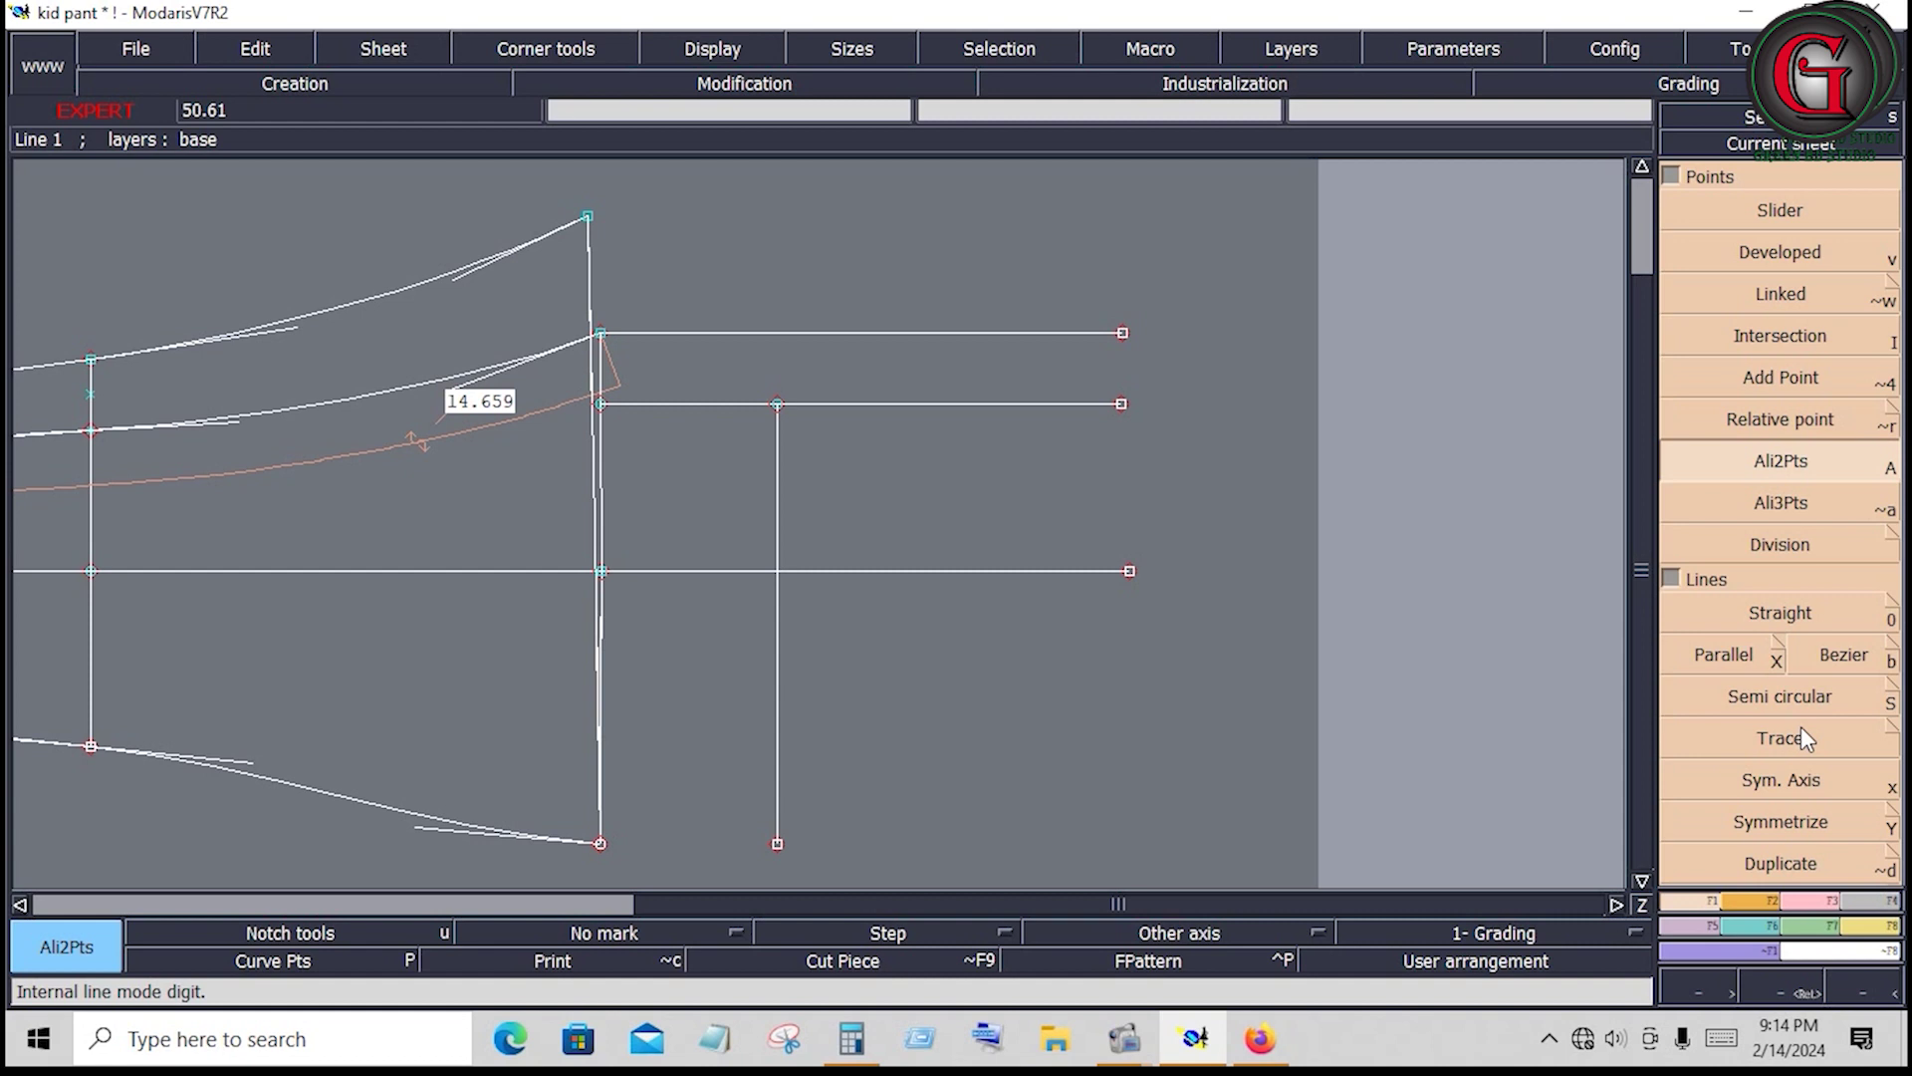
{"action": "left_click", "coordinate": [851, 1038]}
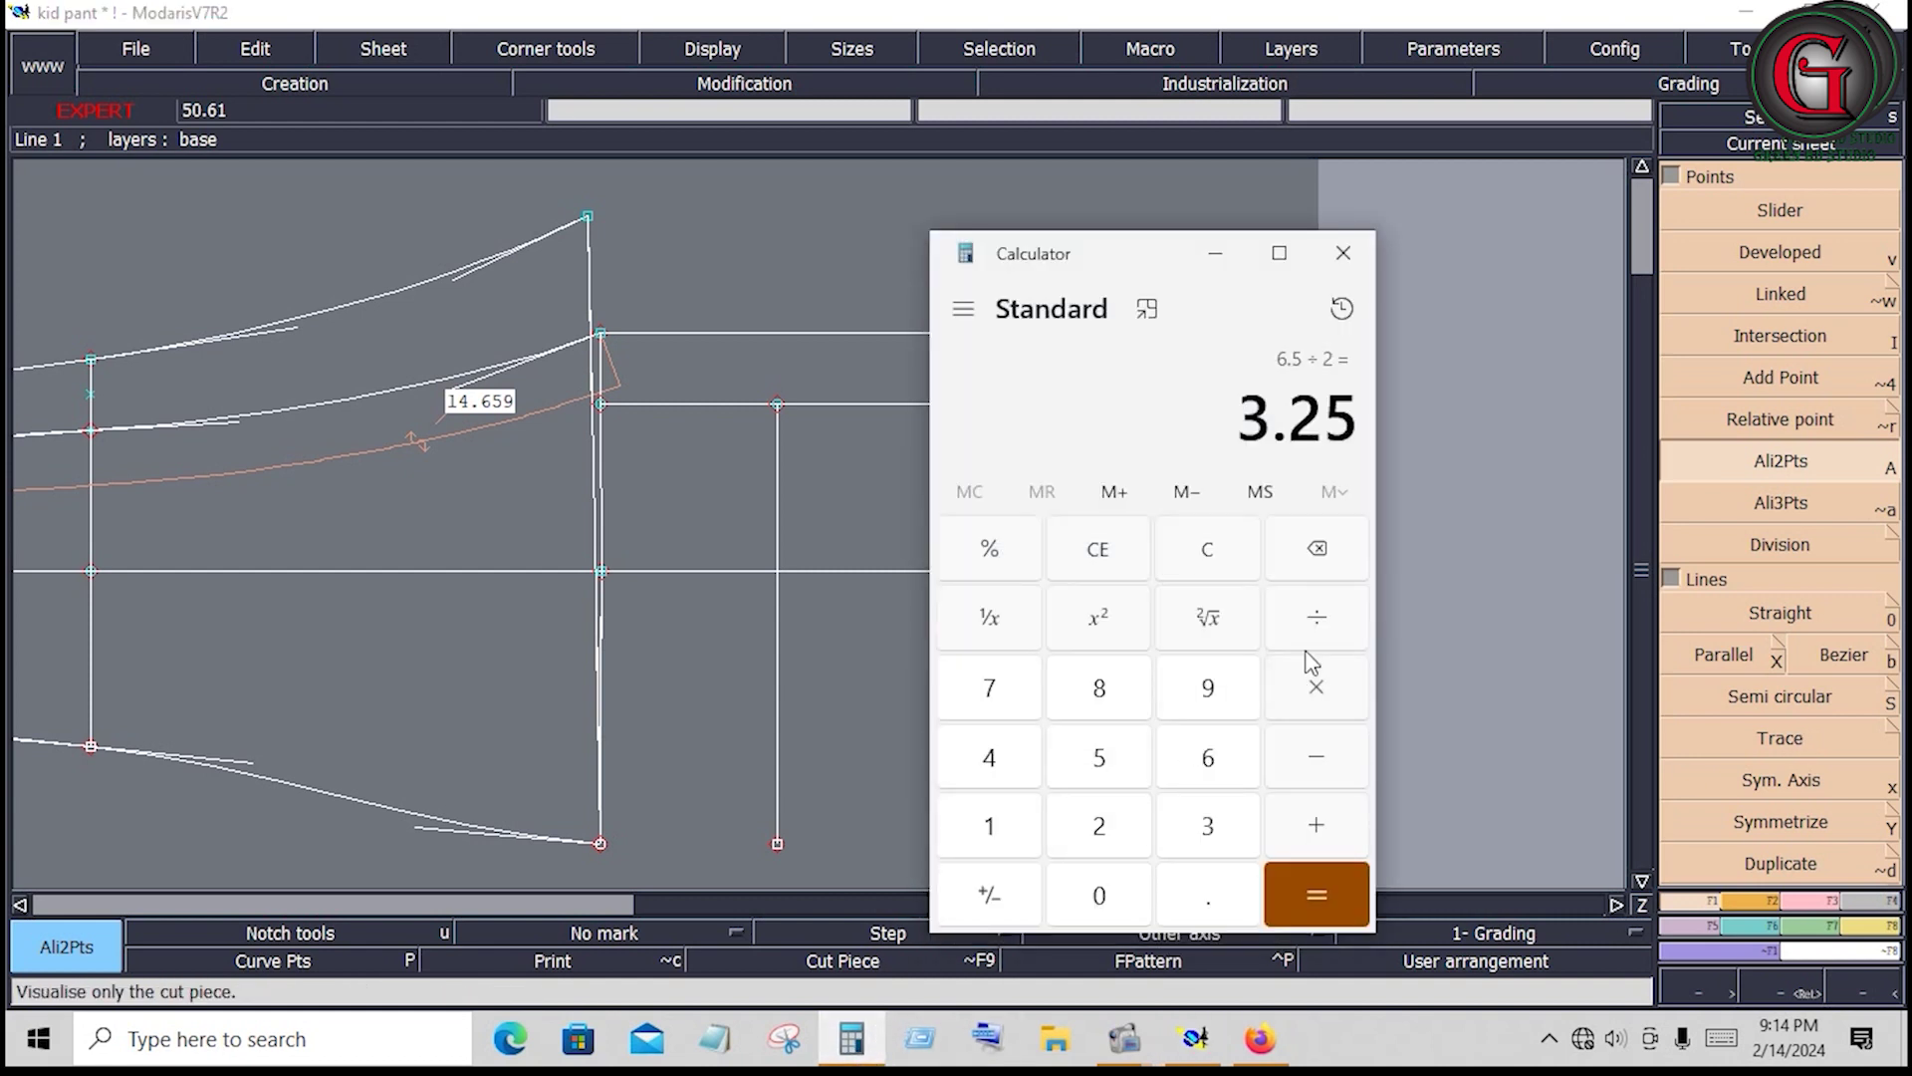
{"action": "left_click", "coordinate": [1208, 549]}
{"action": "left_click", "coordinate": [1101, 829]}
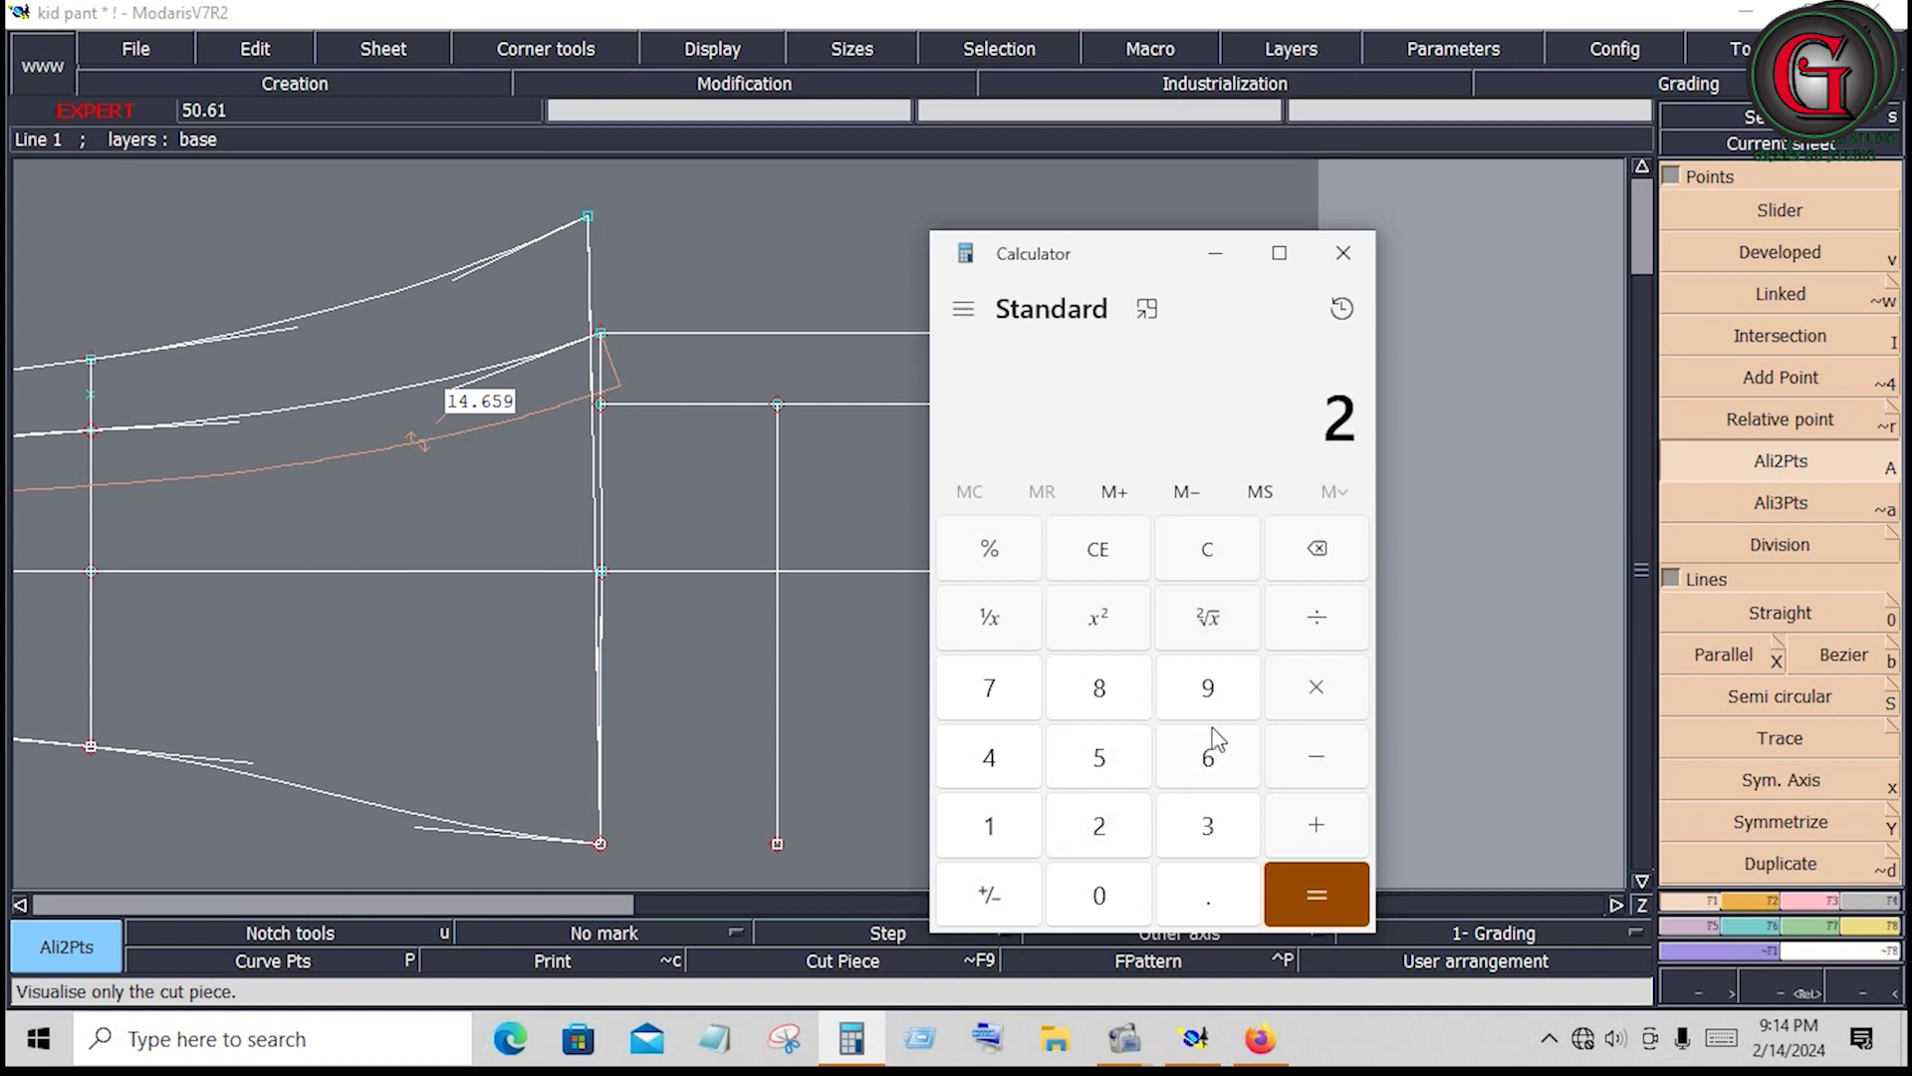
{"action": "left_click", "coordinate": [1214, 757]}
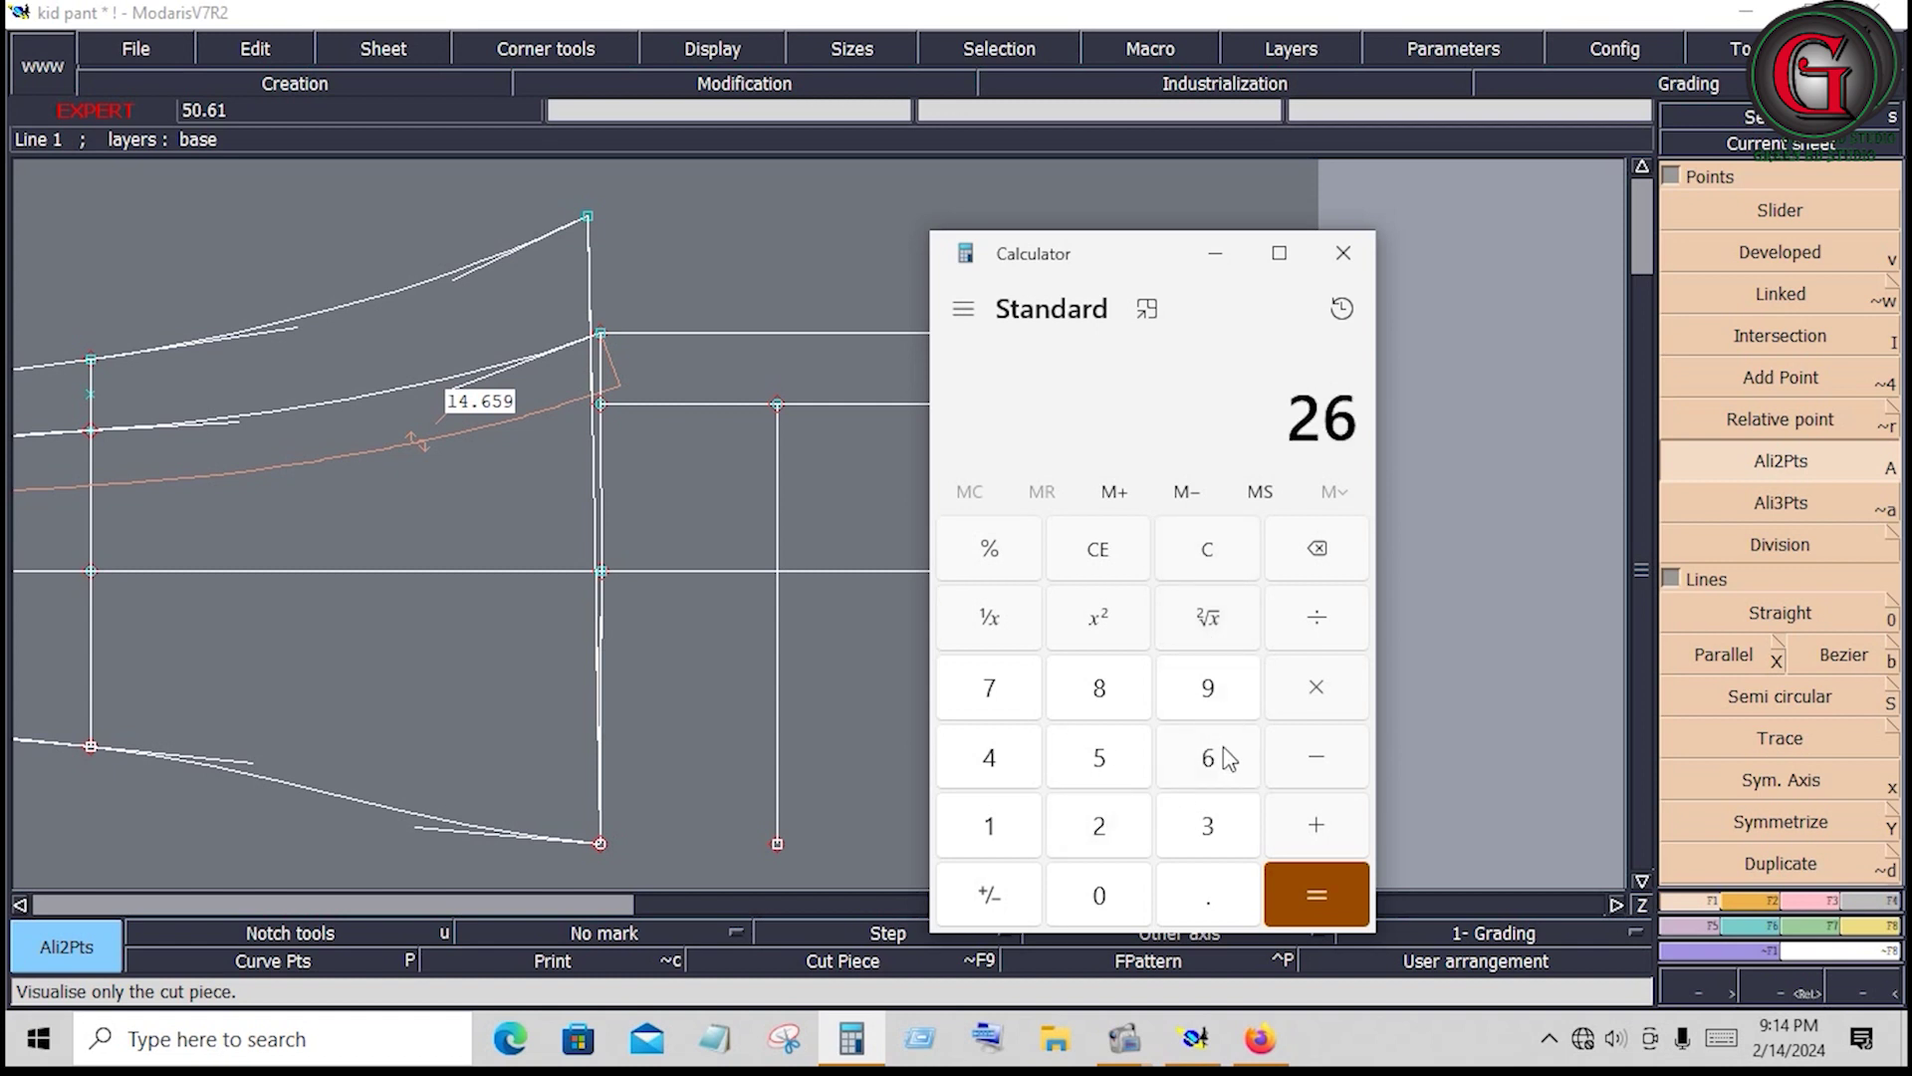
{"action": "left_click", "coordinate": [1337, 618]}
{"action": "left_click", "coordinate": [991, 762]}
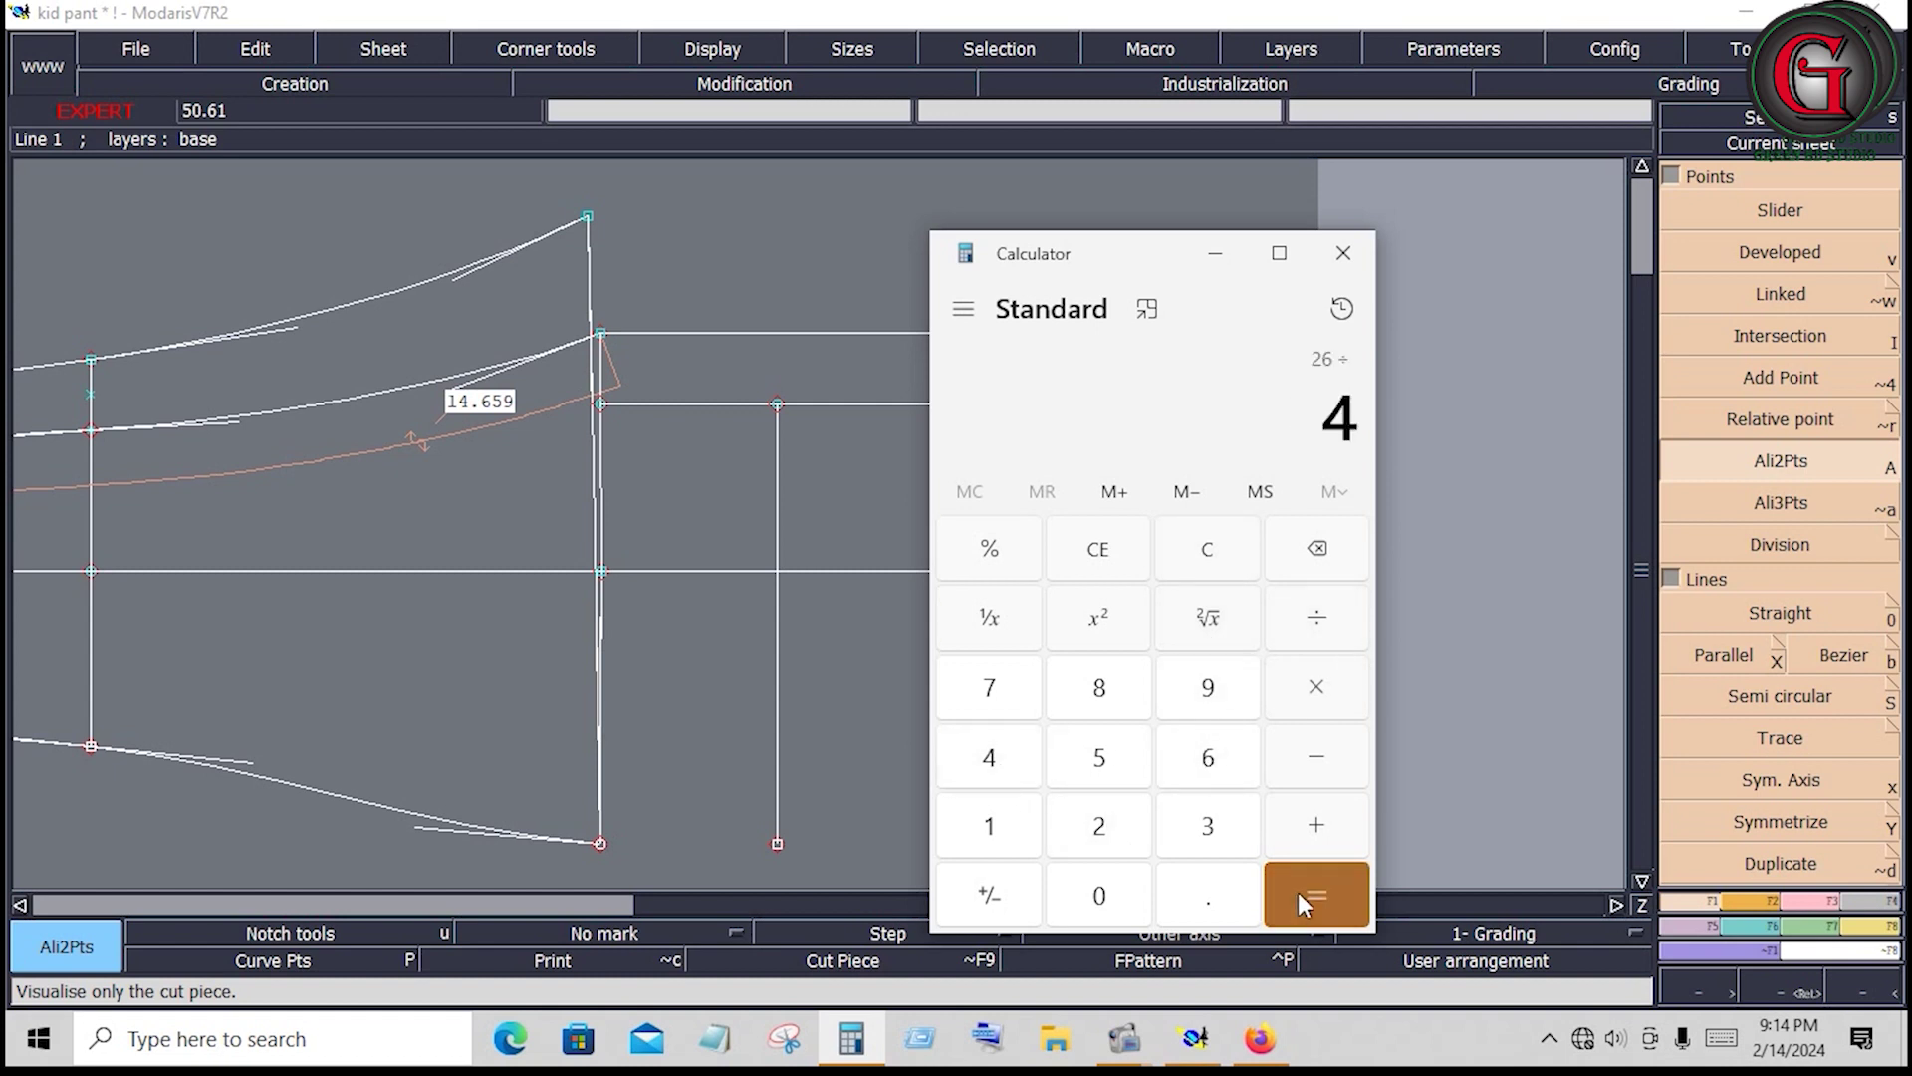
{"action": "left_click", "coordinate": [1298, 892]}
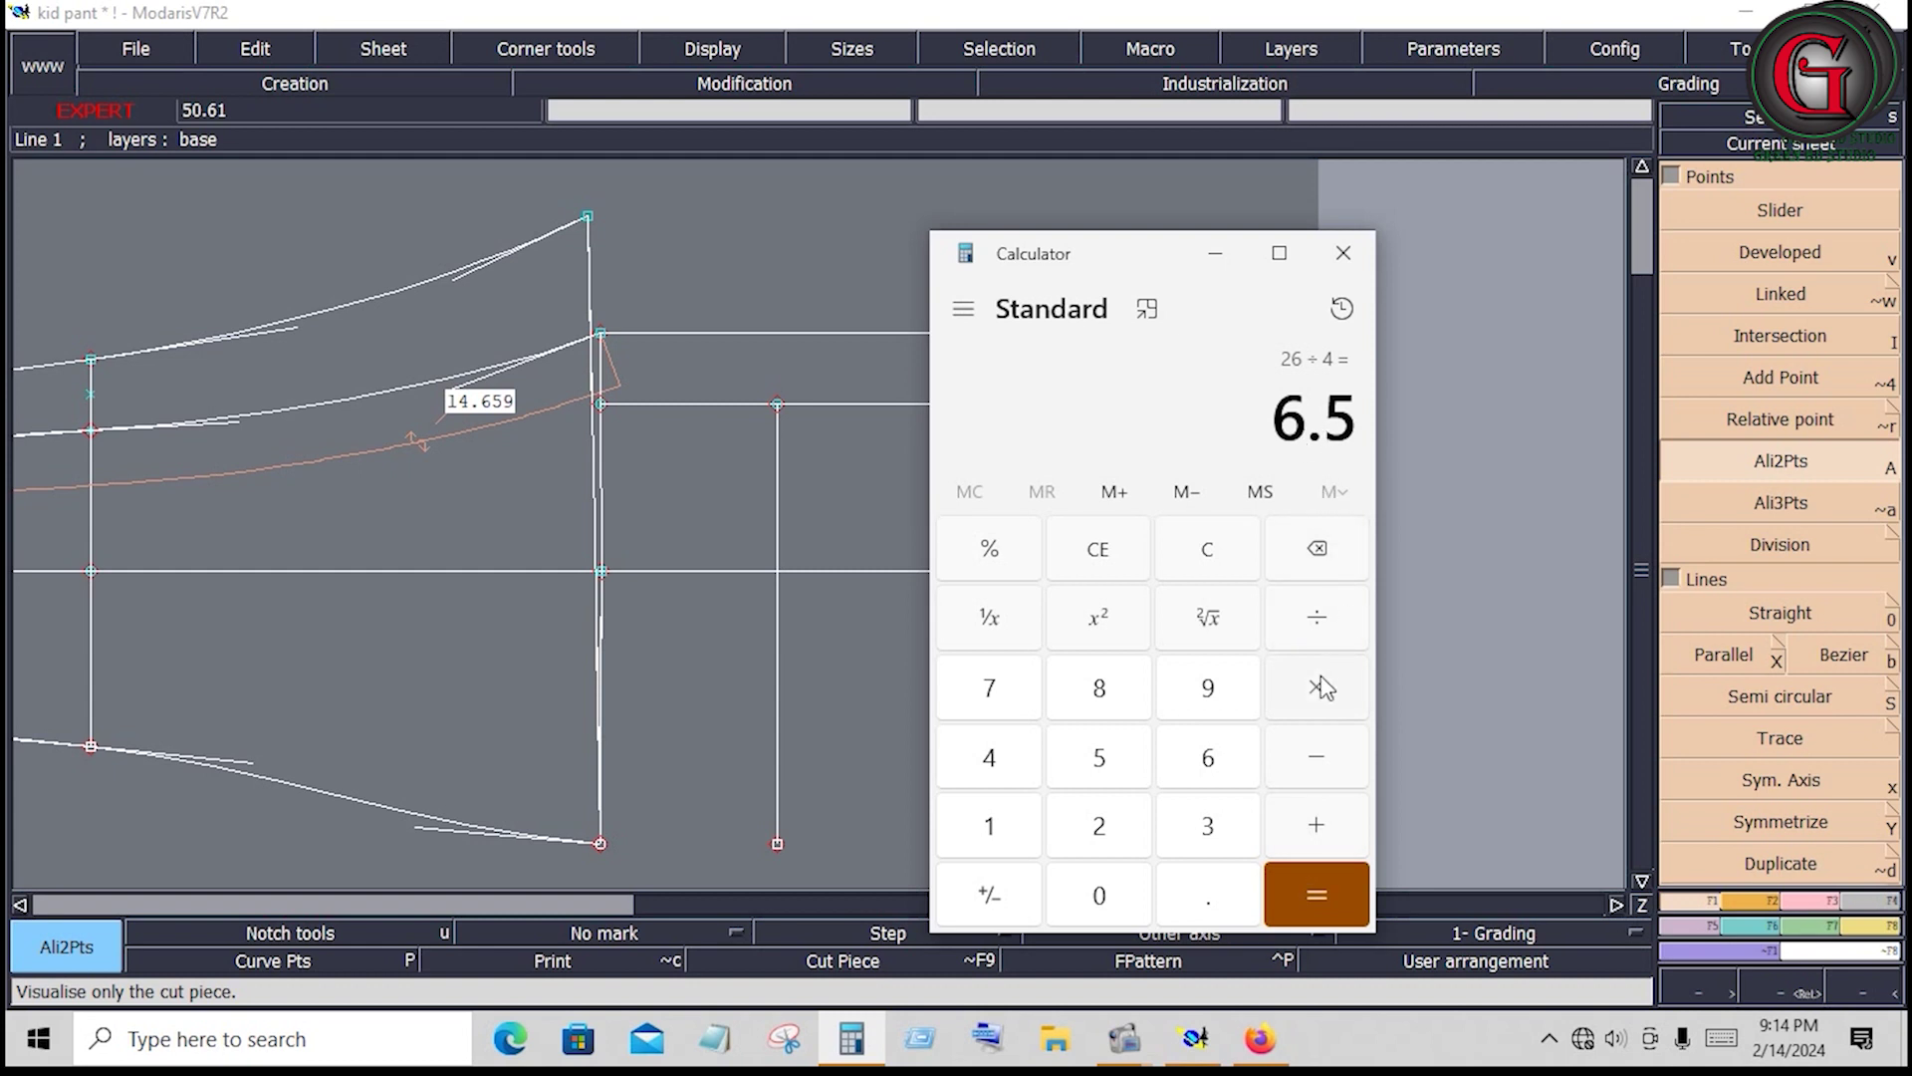
Halve 6.5 to get 3.25
{"action": "left_click", "coordinate": [1320, 619]}
{"action": "left_click", "coordinate": [1127, 834]}
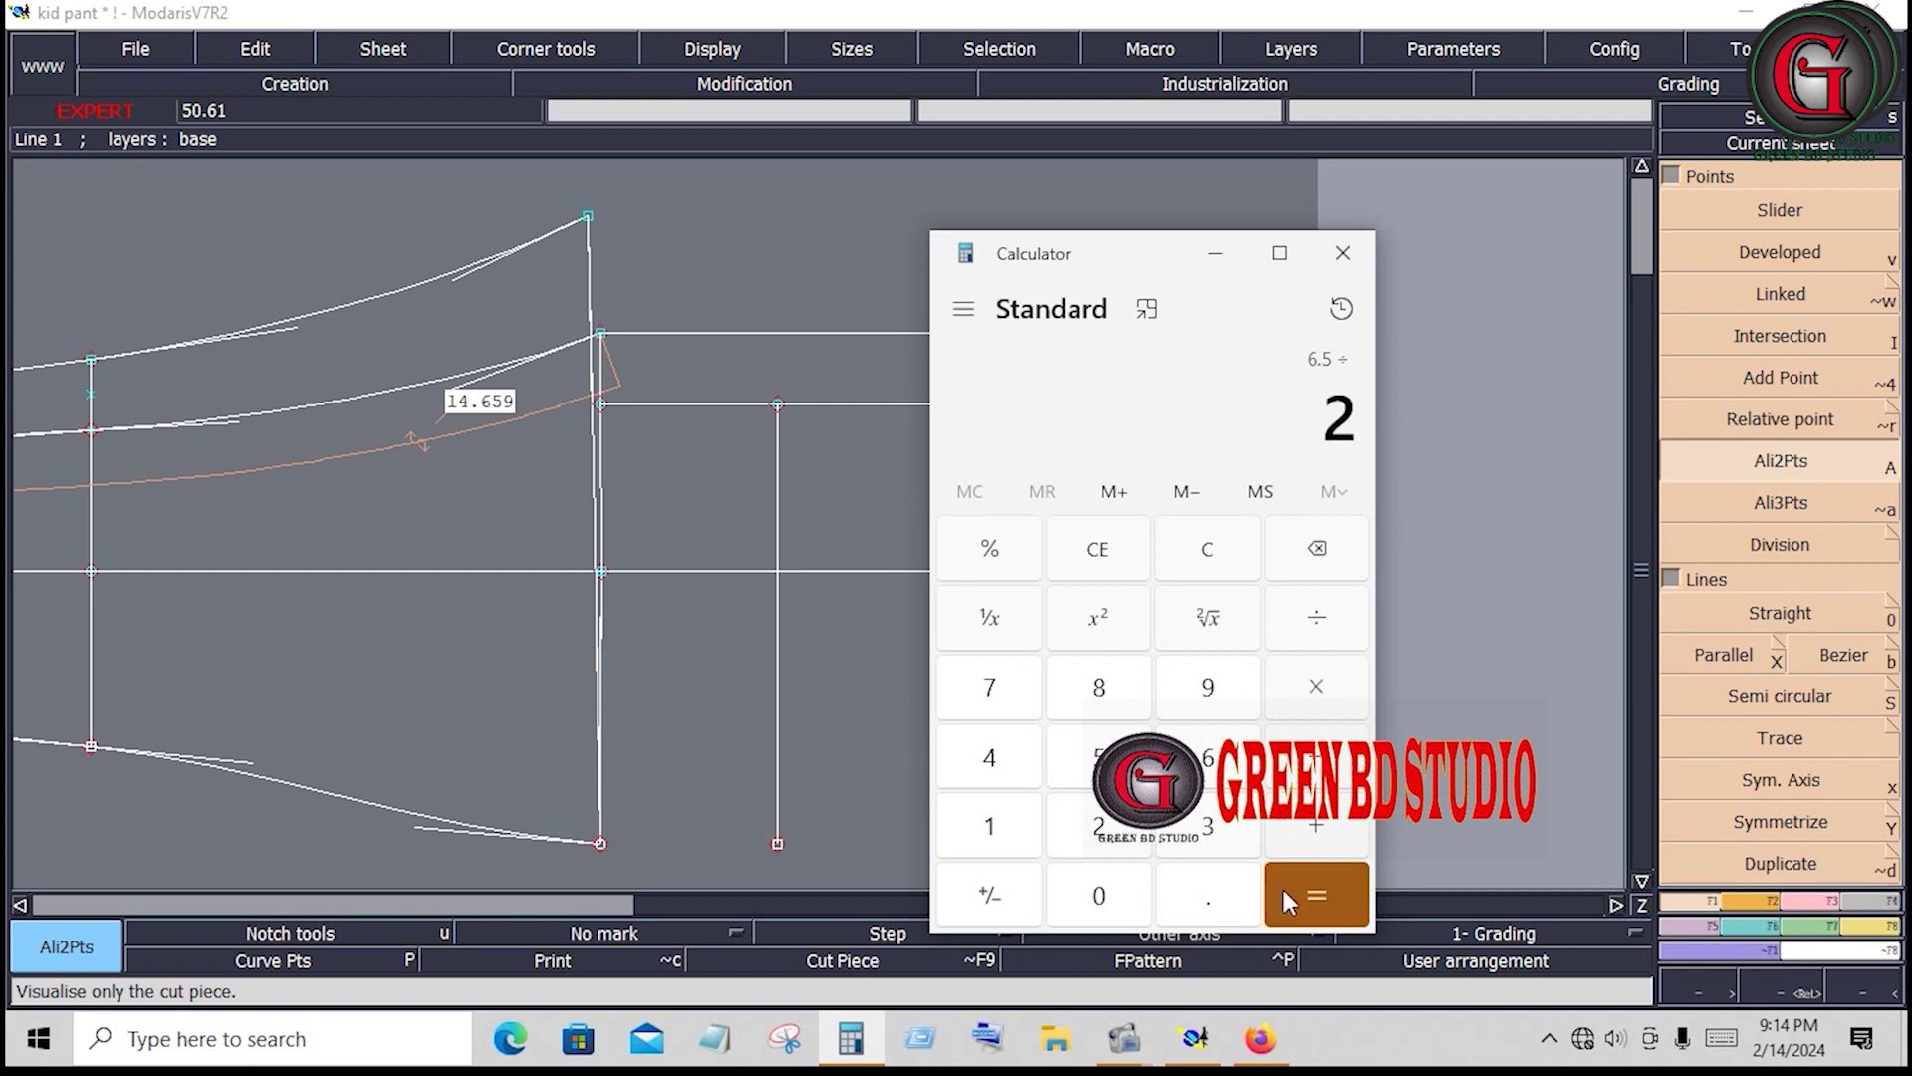
{"action": "left_click", "coordinate": [1323, 894]}
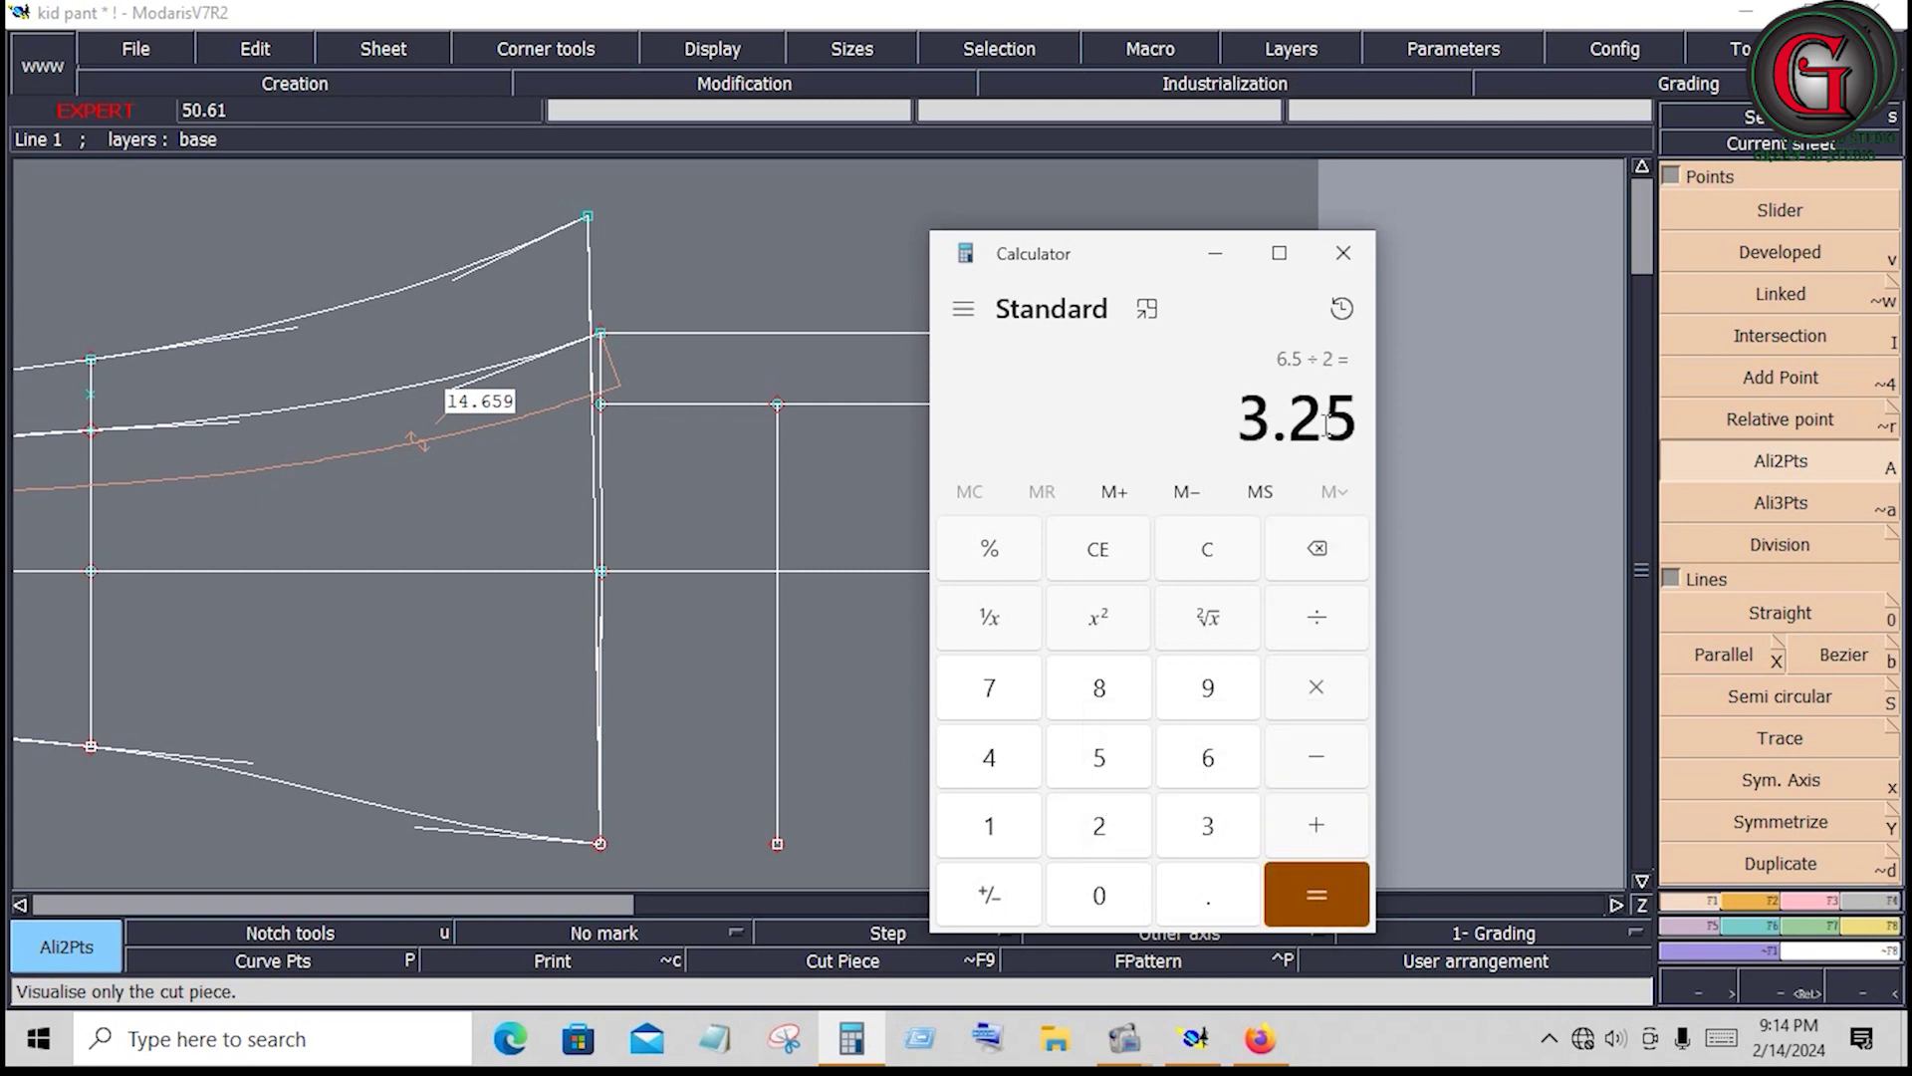
Add a parallel line 0.25 inch below the crotch-level horizontal line
{"action": "left_click", "coordinate": [1213, 253]}
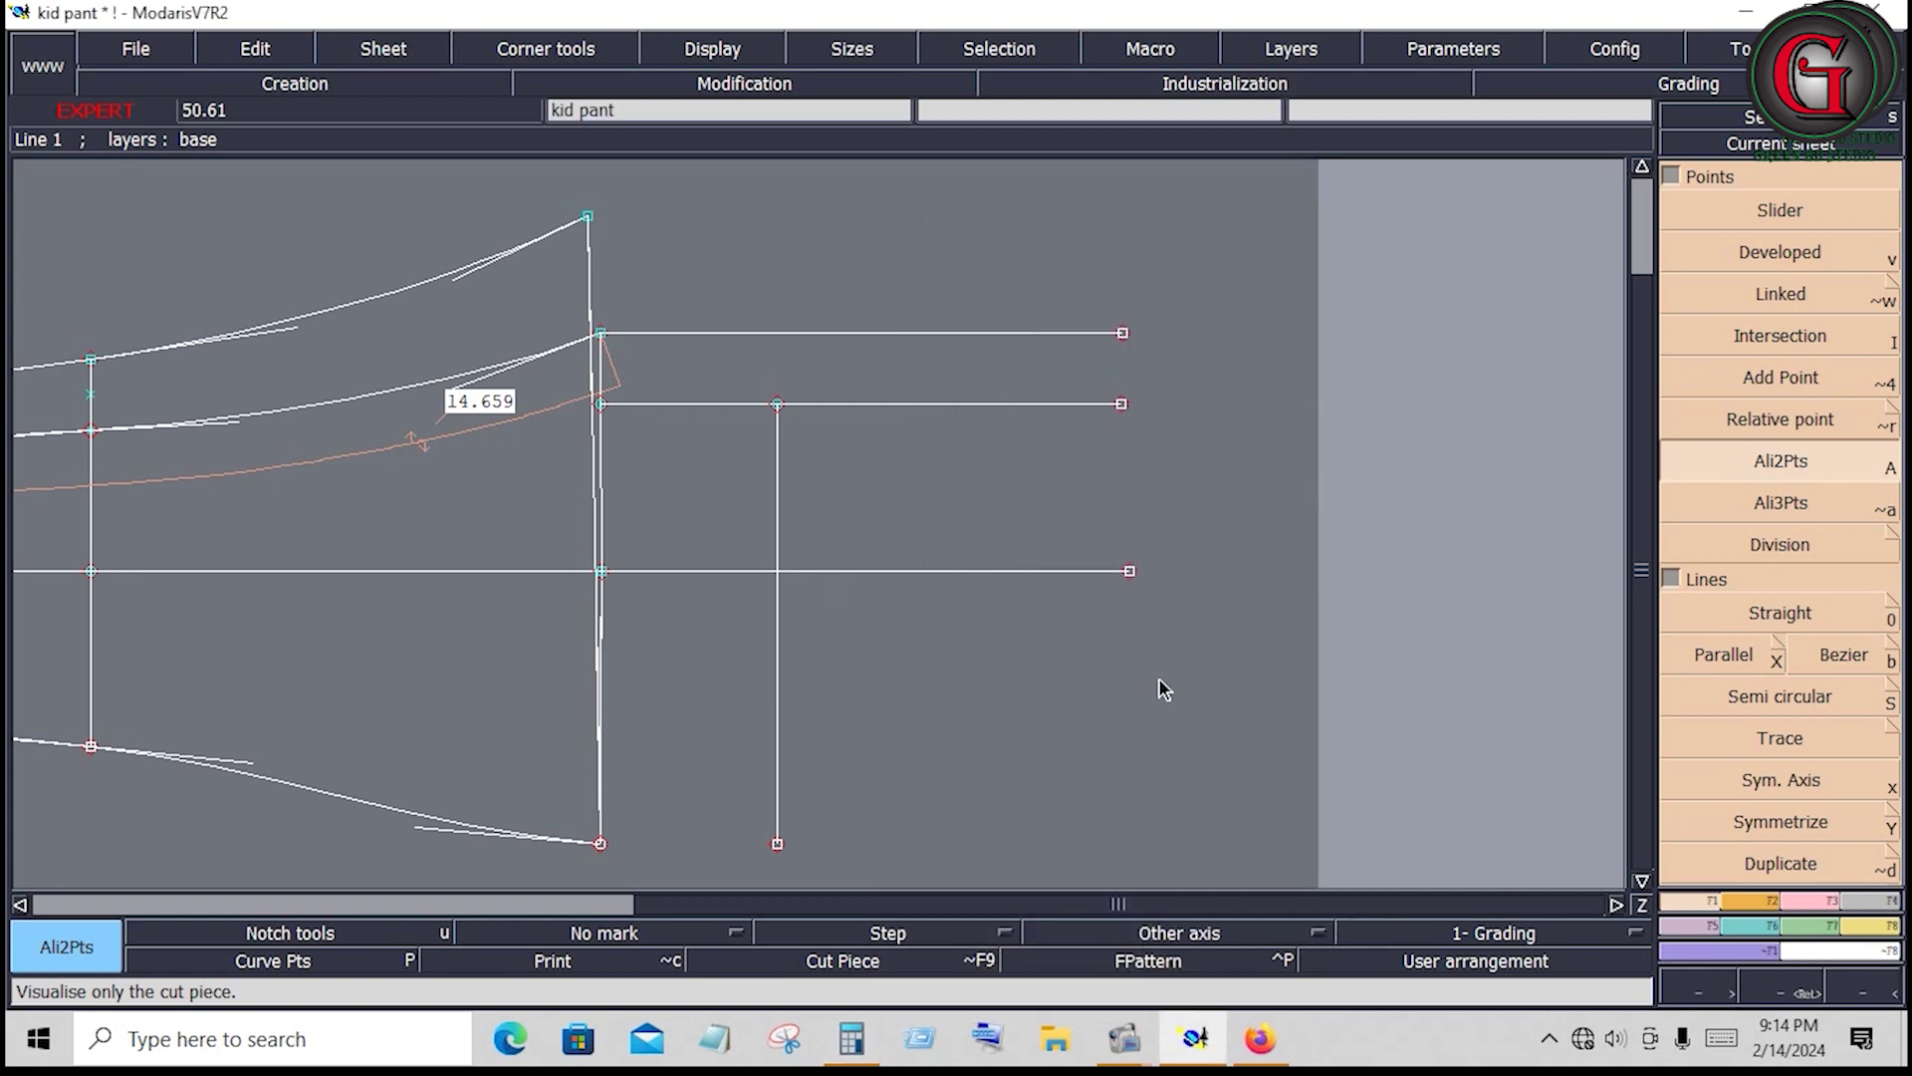
{"action": "left_click", "coordinate": [1860, 661]}
{"action": "left_click", "coordinate": [1119, 523]}
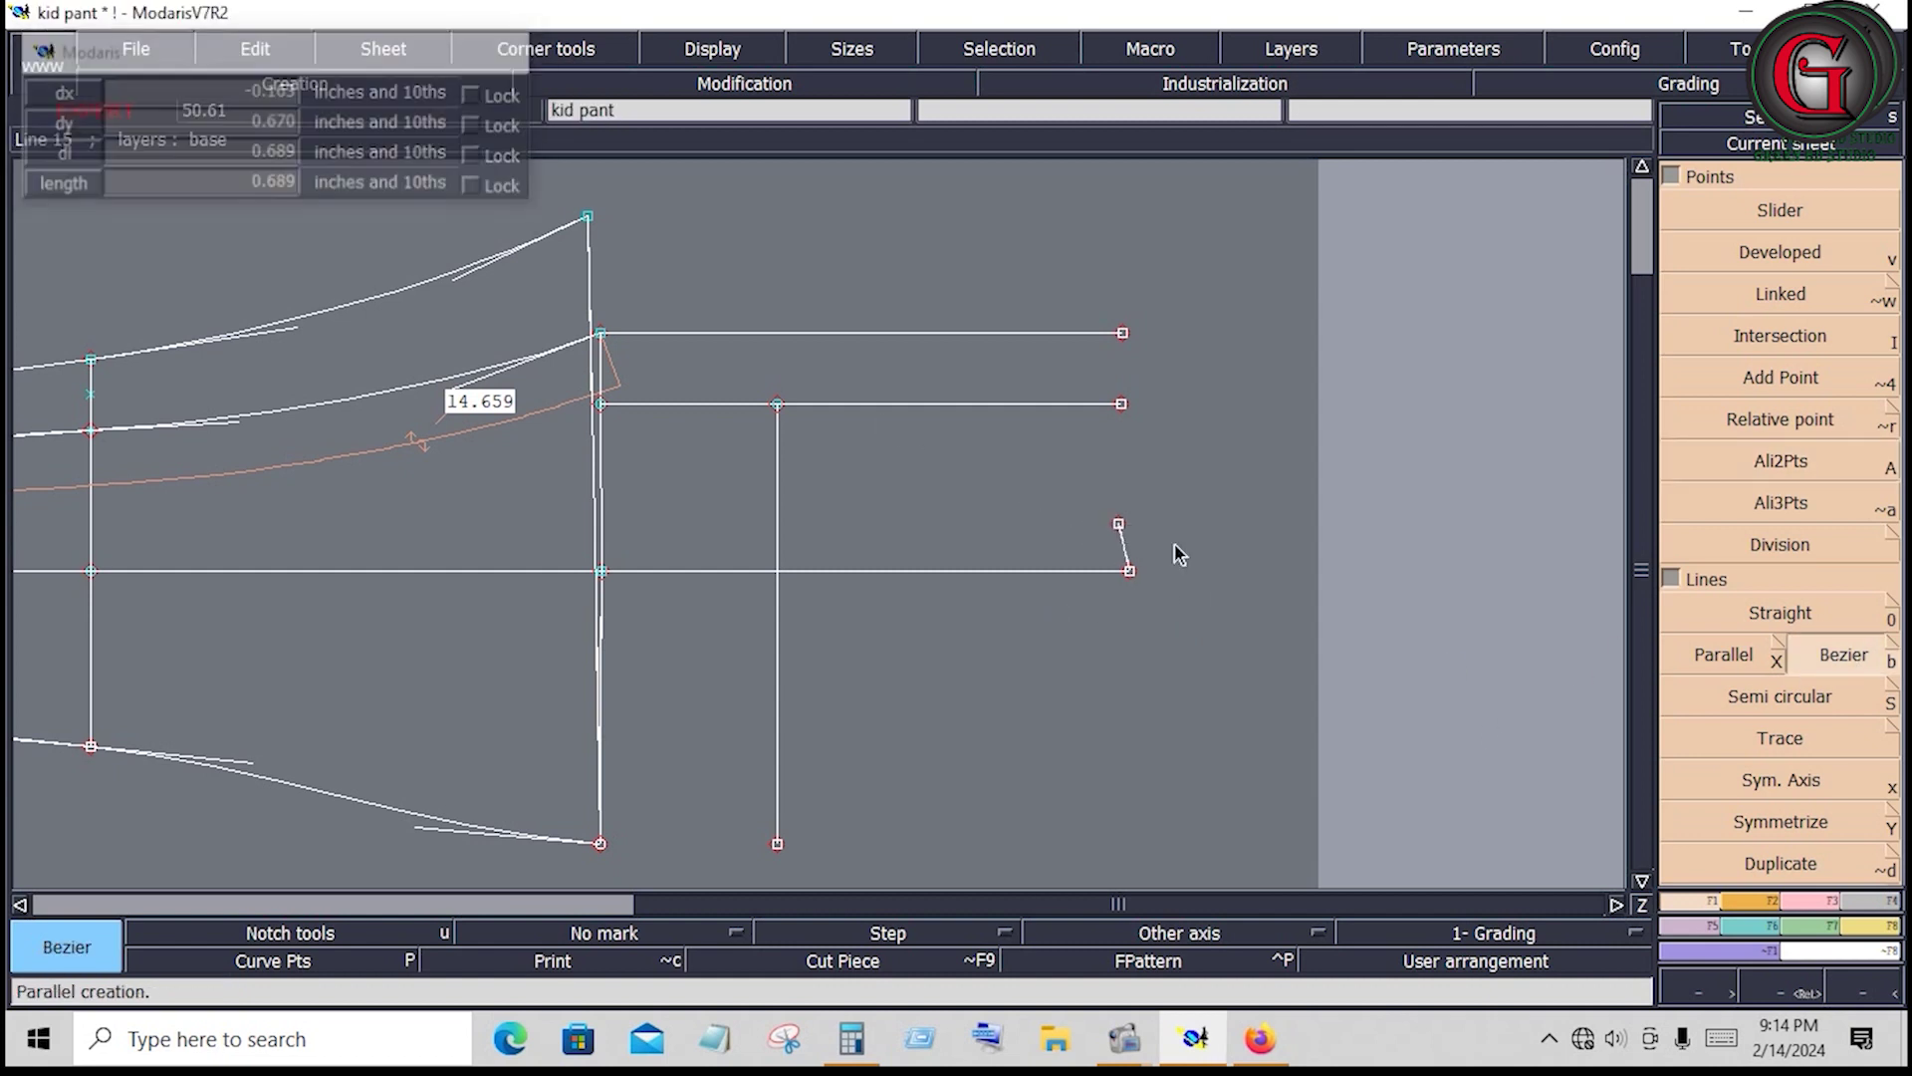
{"action": "key", "text": "ctrl+z"}
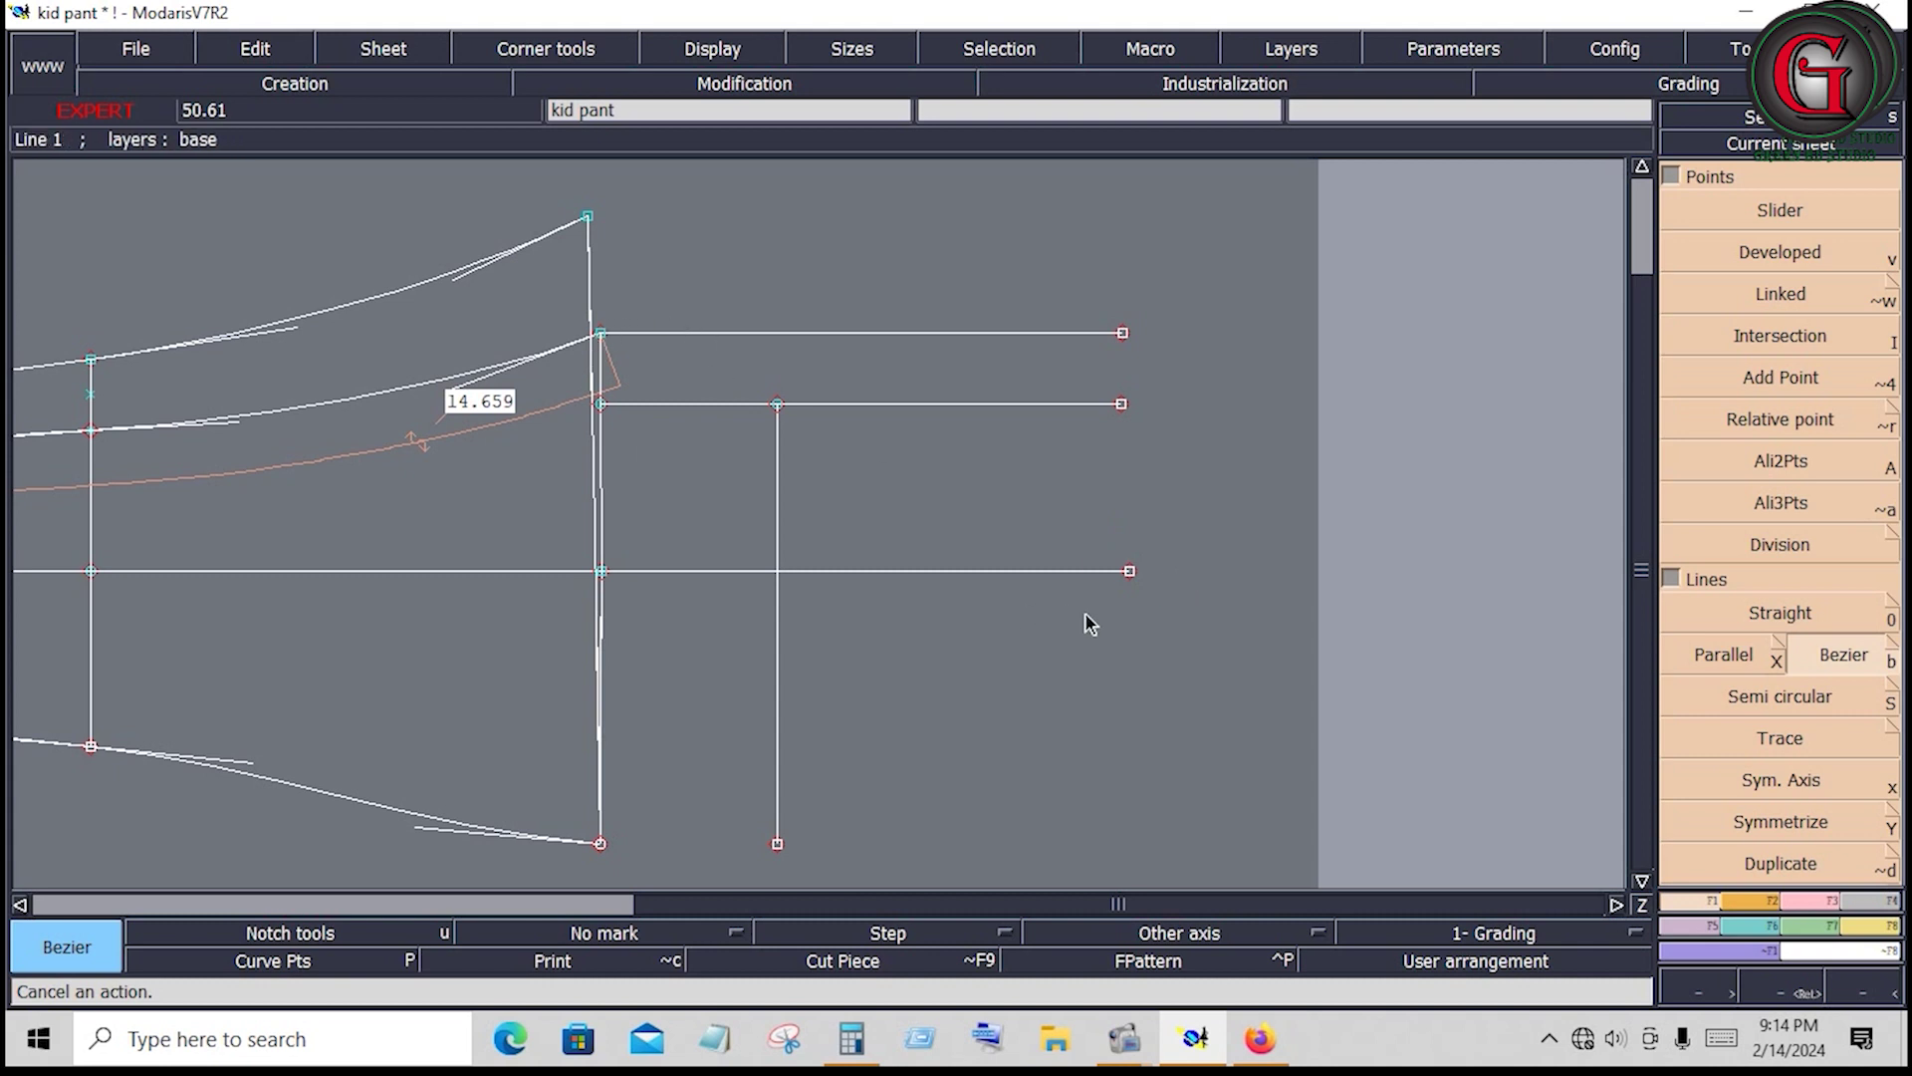
{"action": "left_click", "coordinate": [1706, 653]}
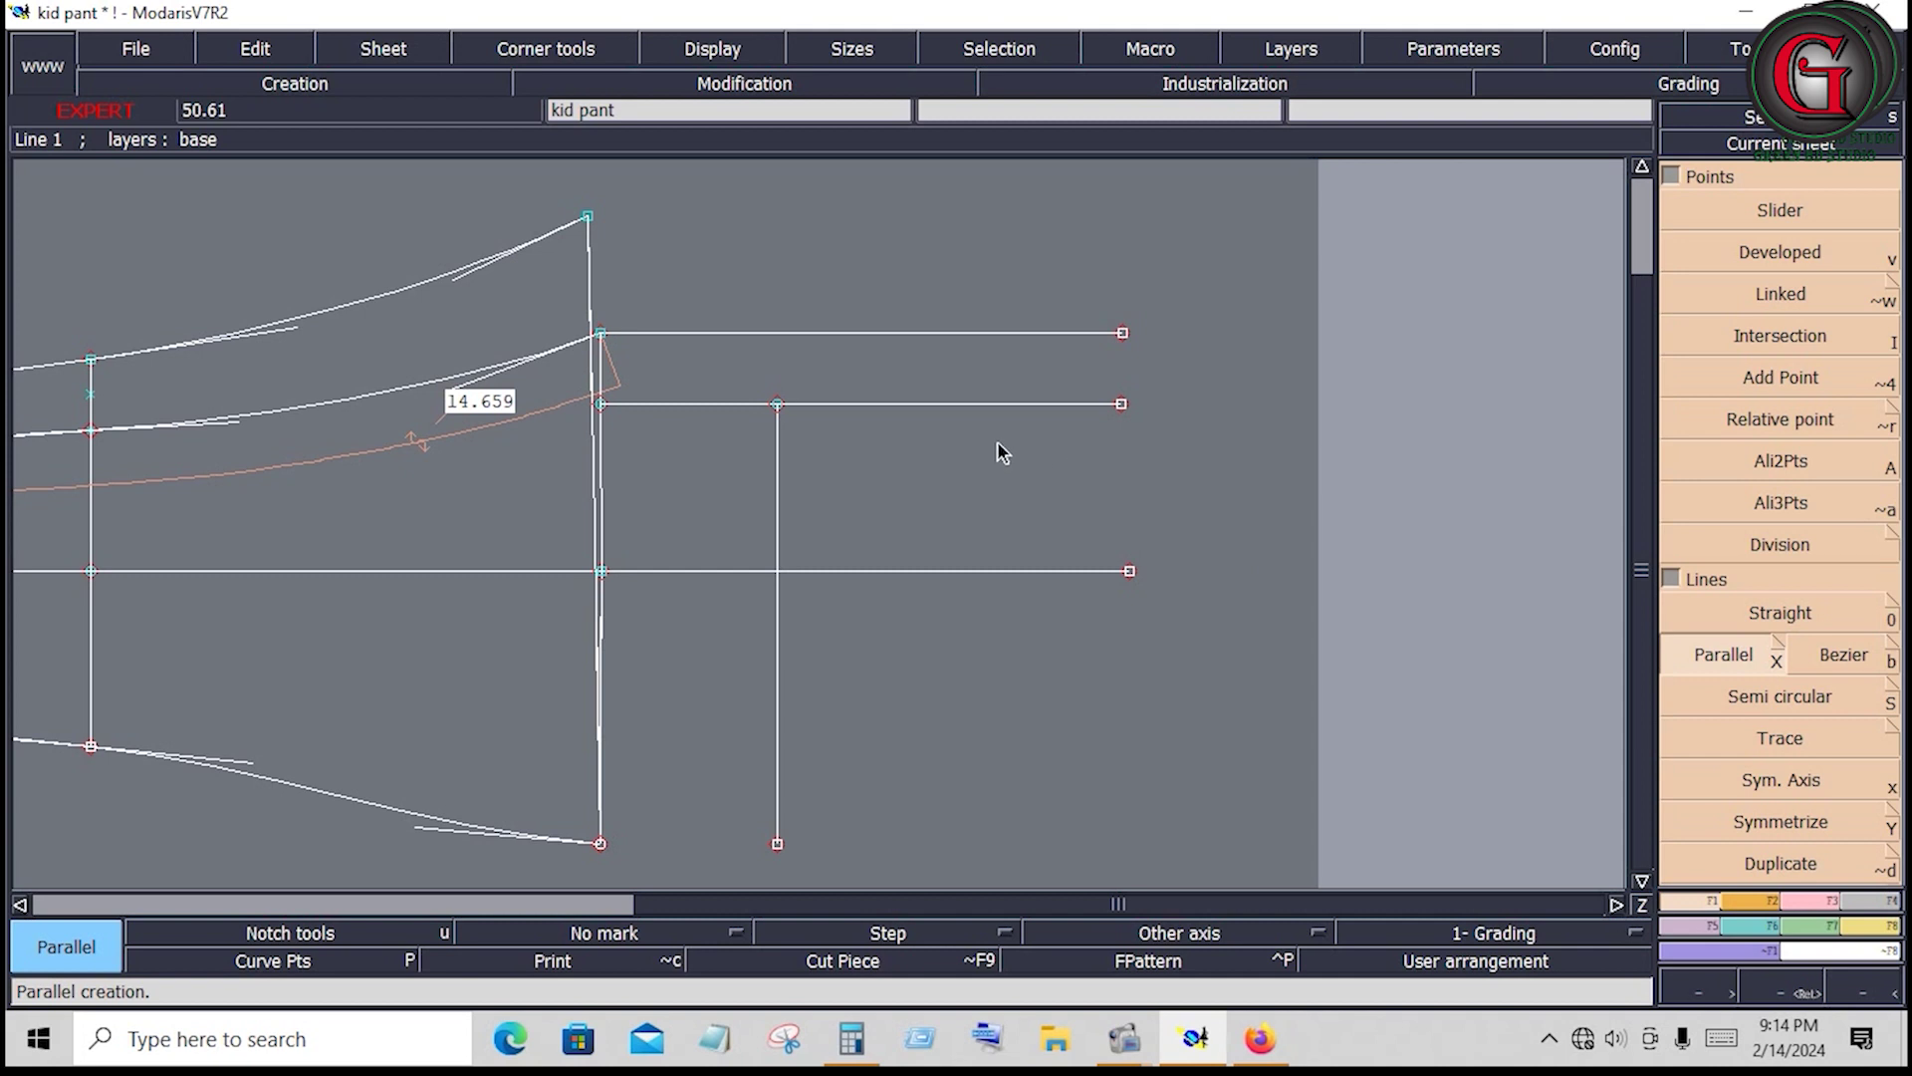
{"action": "left_click", "coordinate": [1001, 404]}
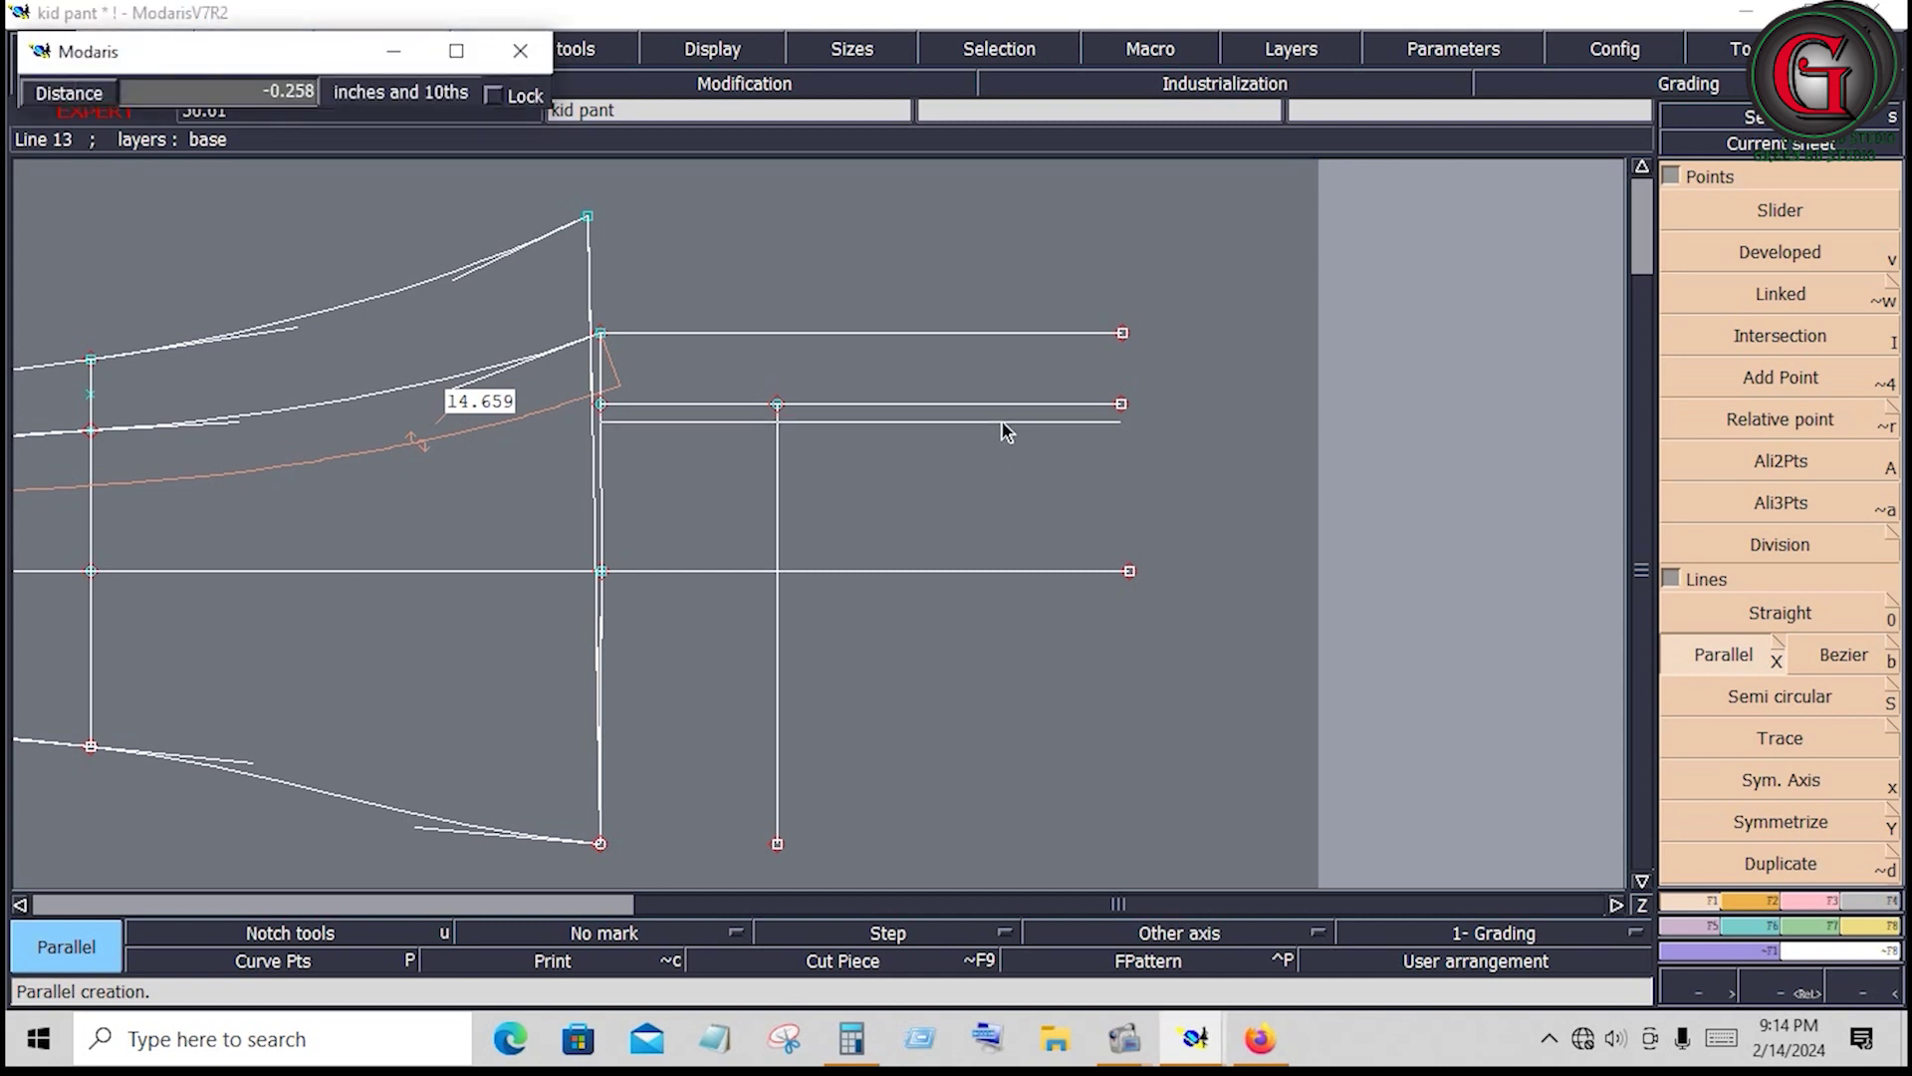
{"action": "key", "text": "BackSpace"}
{"action": "type", "text": ".25"}
{"action": "key", "text": "Return"}
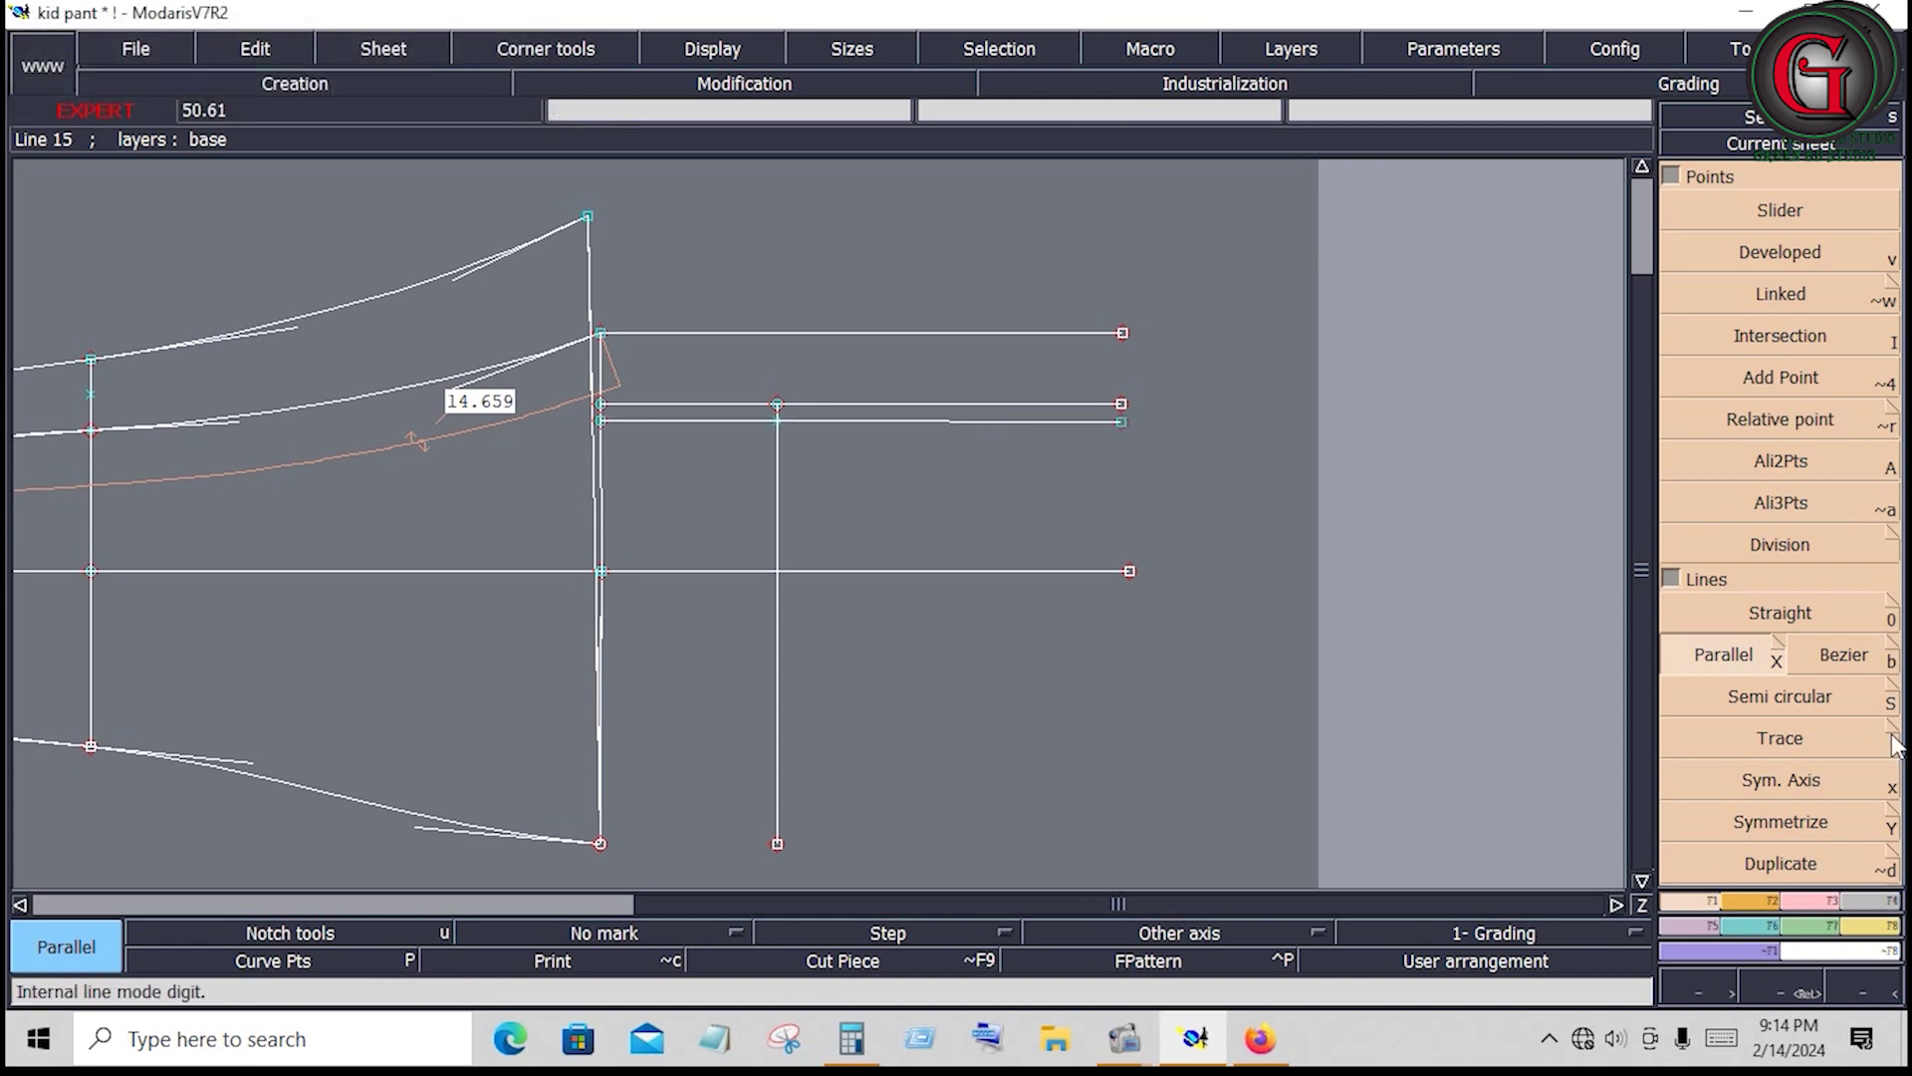
Draw a curve from the crotch corner through the vertical line to the new line's end
{"action": "left_click", "coordinate": [1833, 658]}
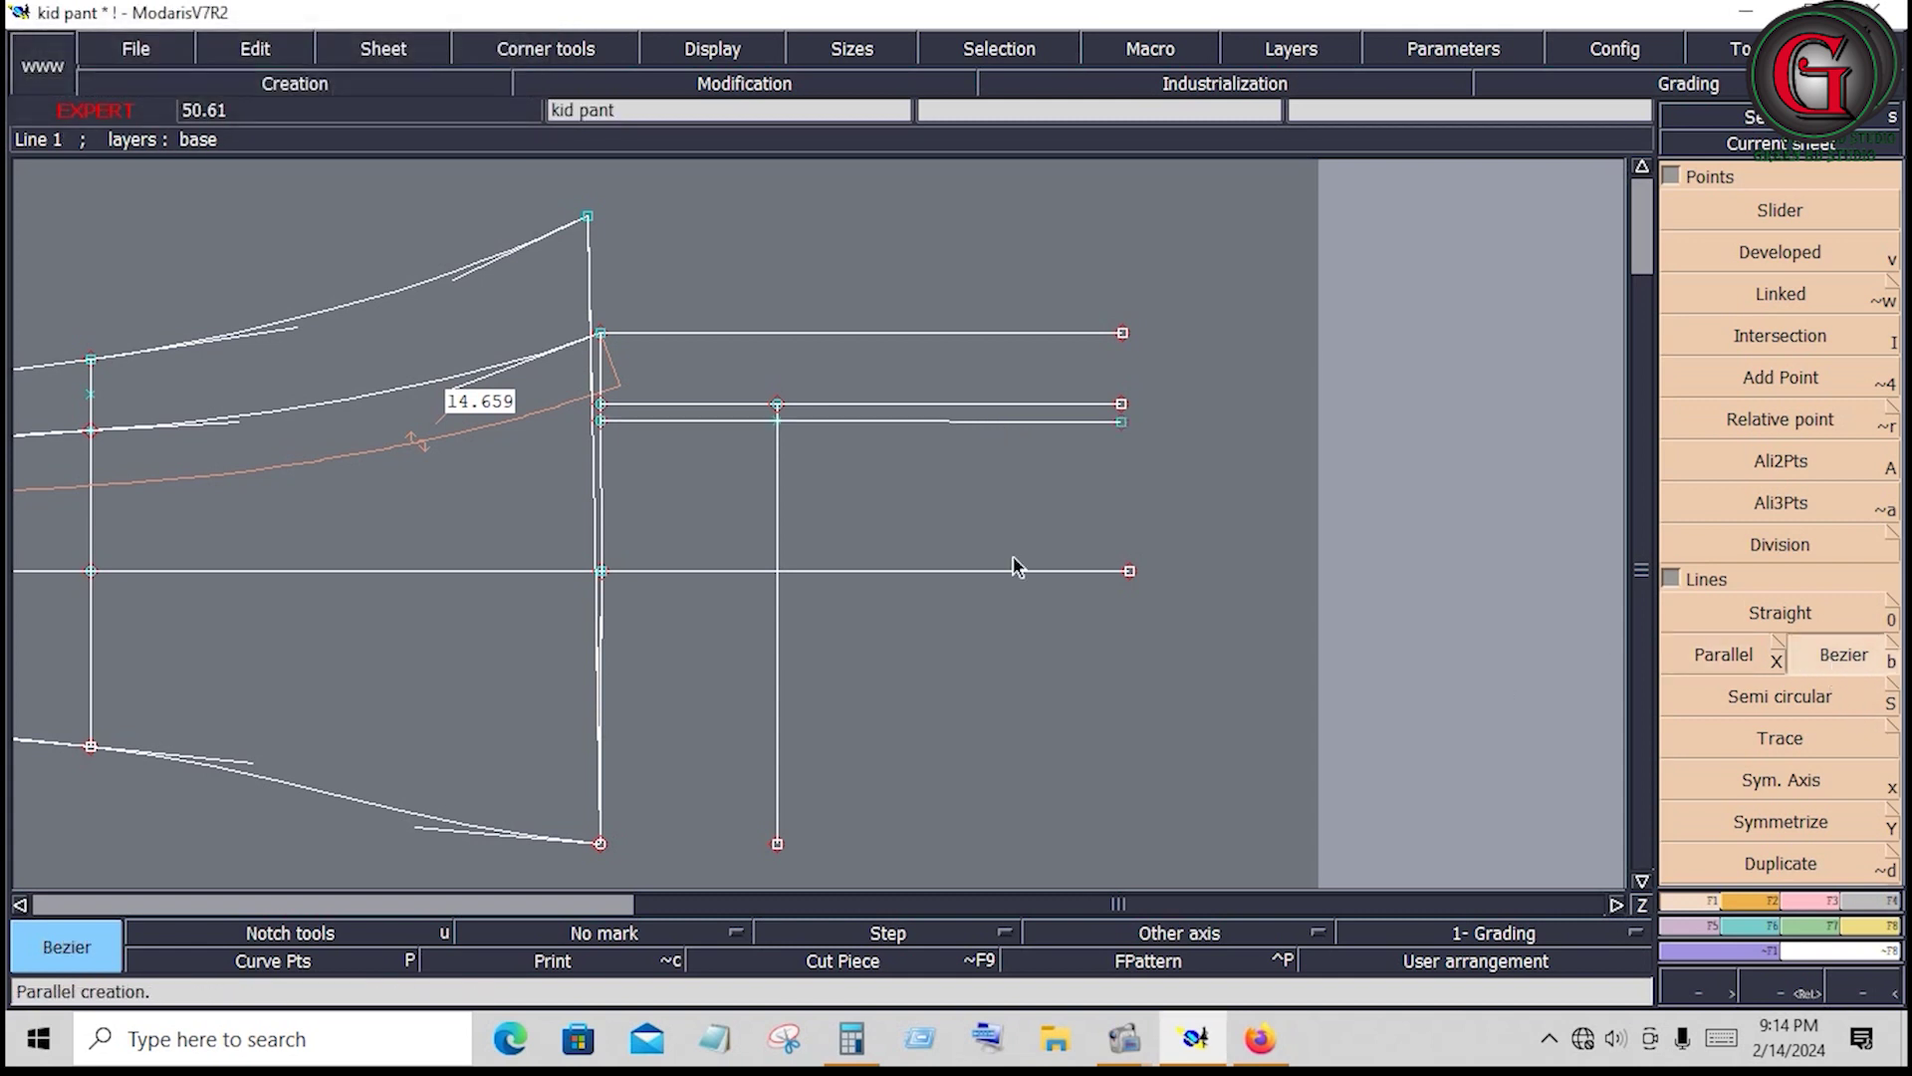
{"action": "left_click", "coordinate": [601, 333]}
{"action": "left_click", "coordinate": [777, 404]}
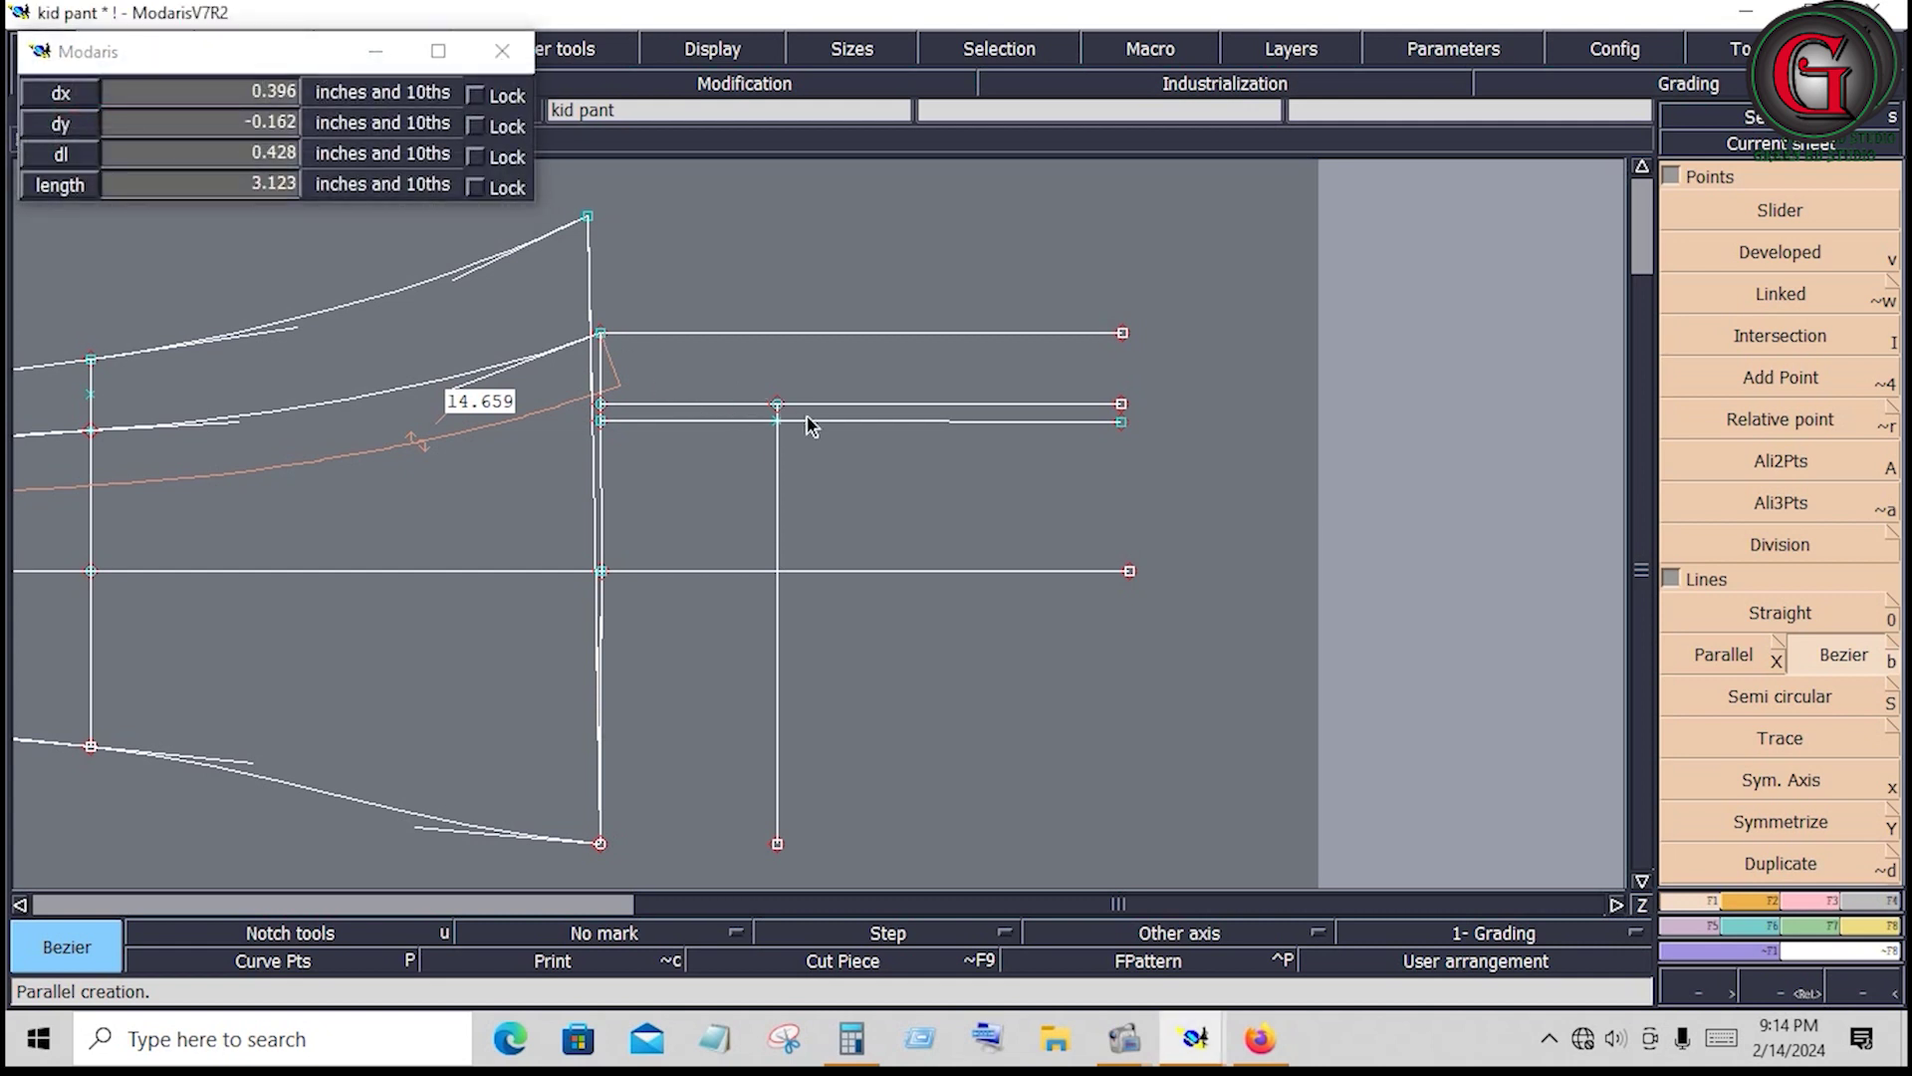
{"action": "left_click", "coordinate": [1115, 419]}
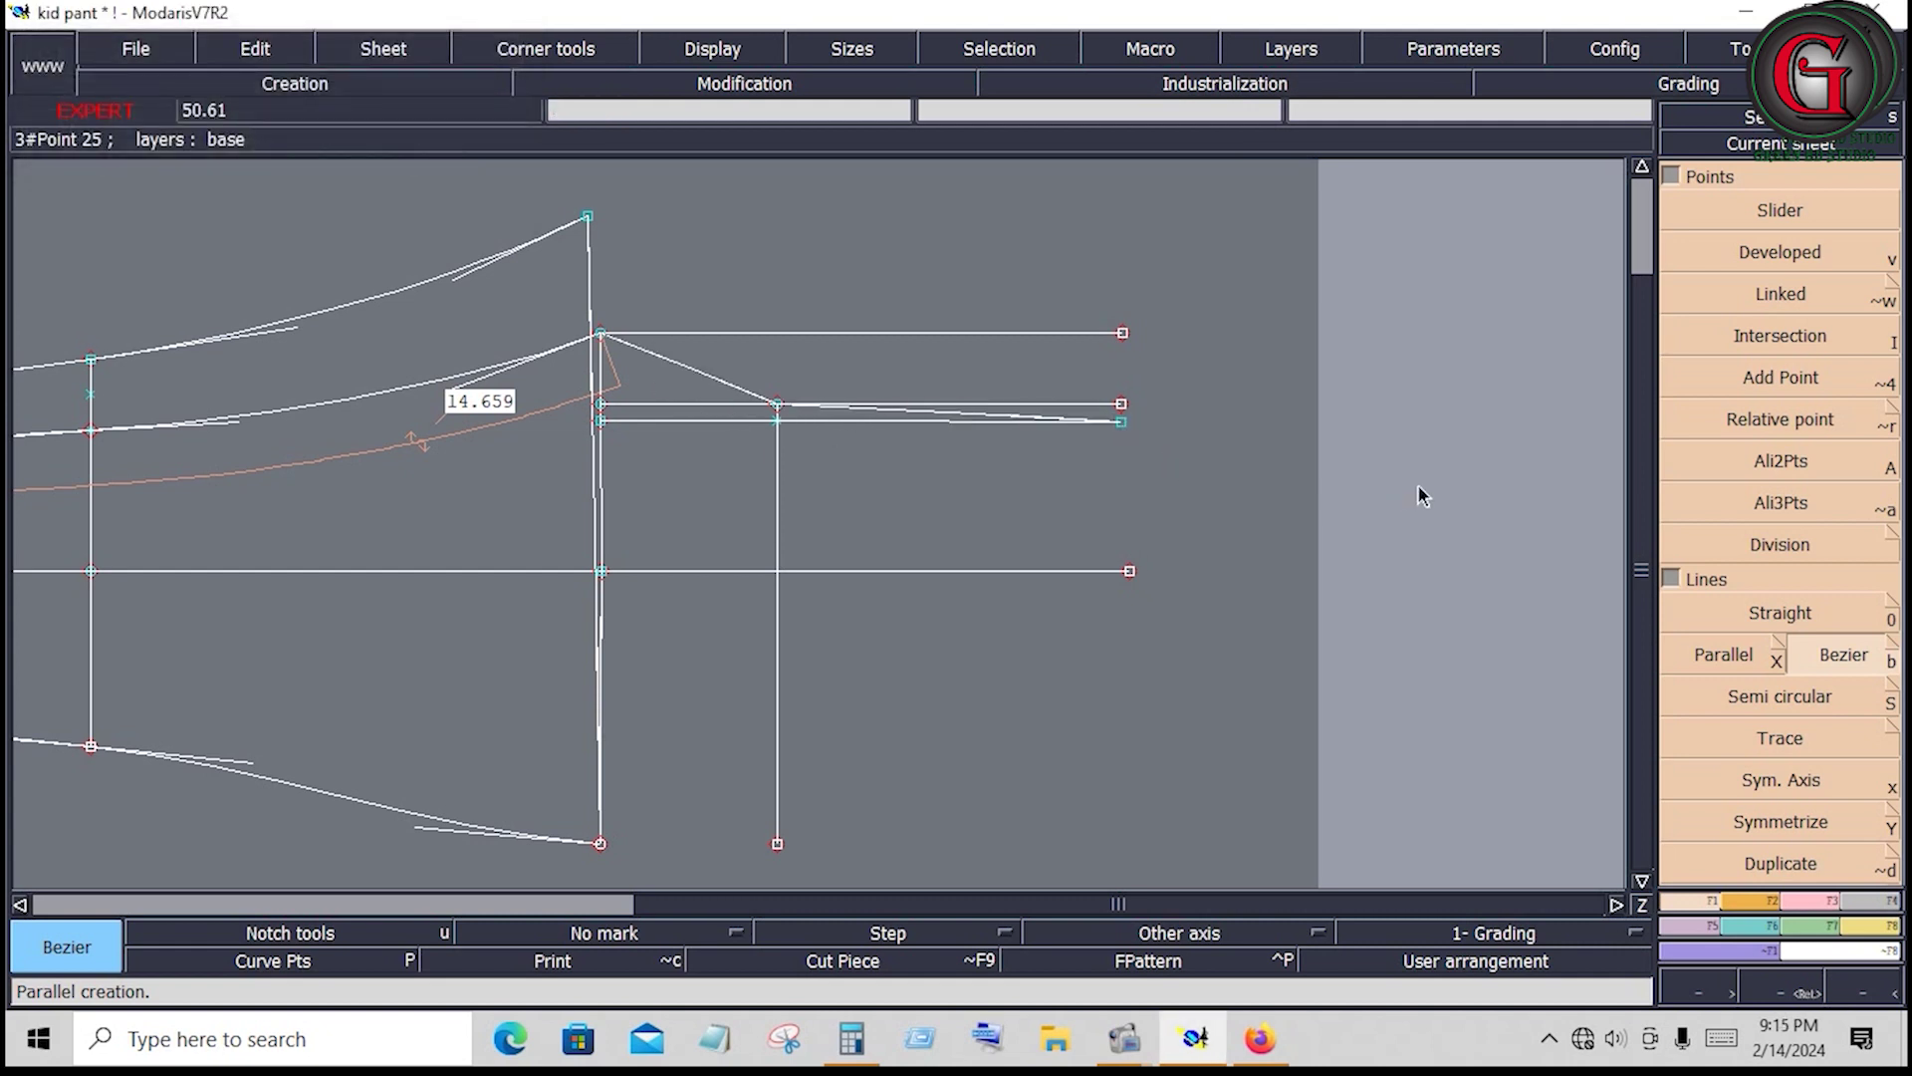
Delete the three horizontal guide lines around the crotch
{"action": "key", "text": "z"}
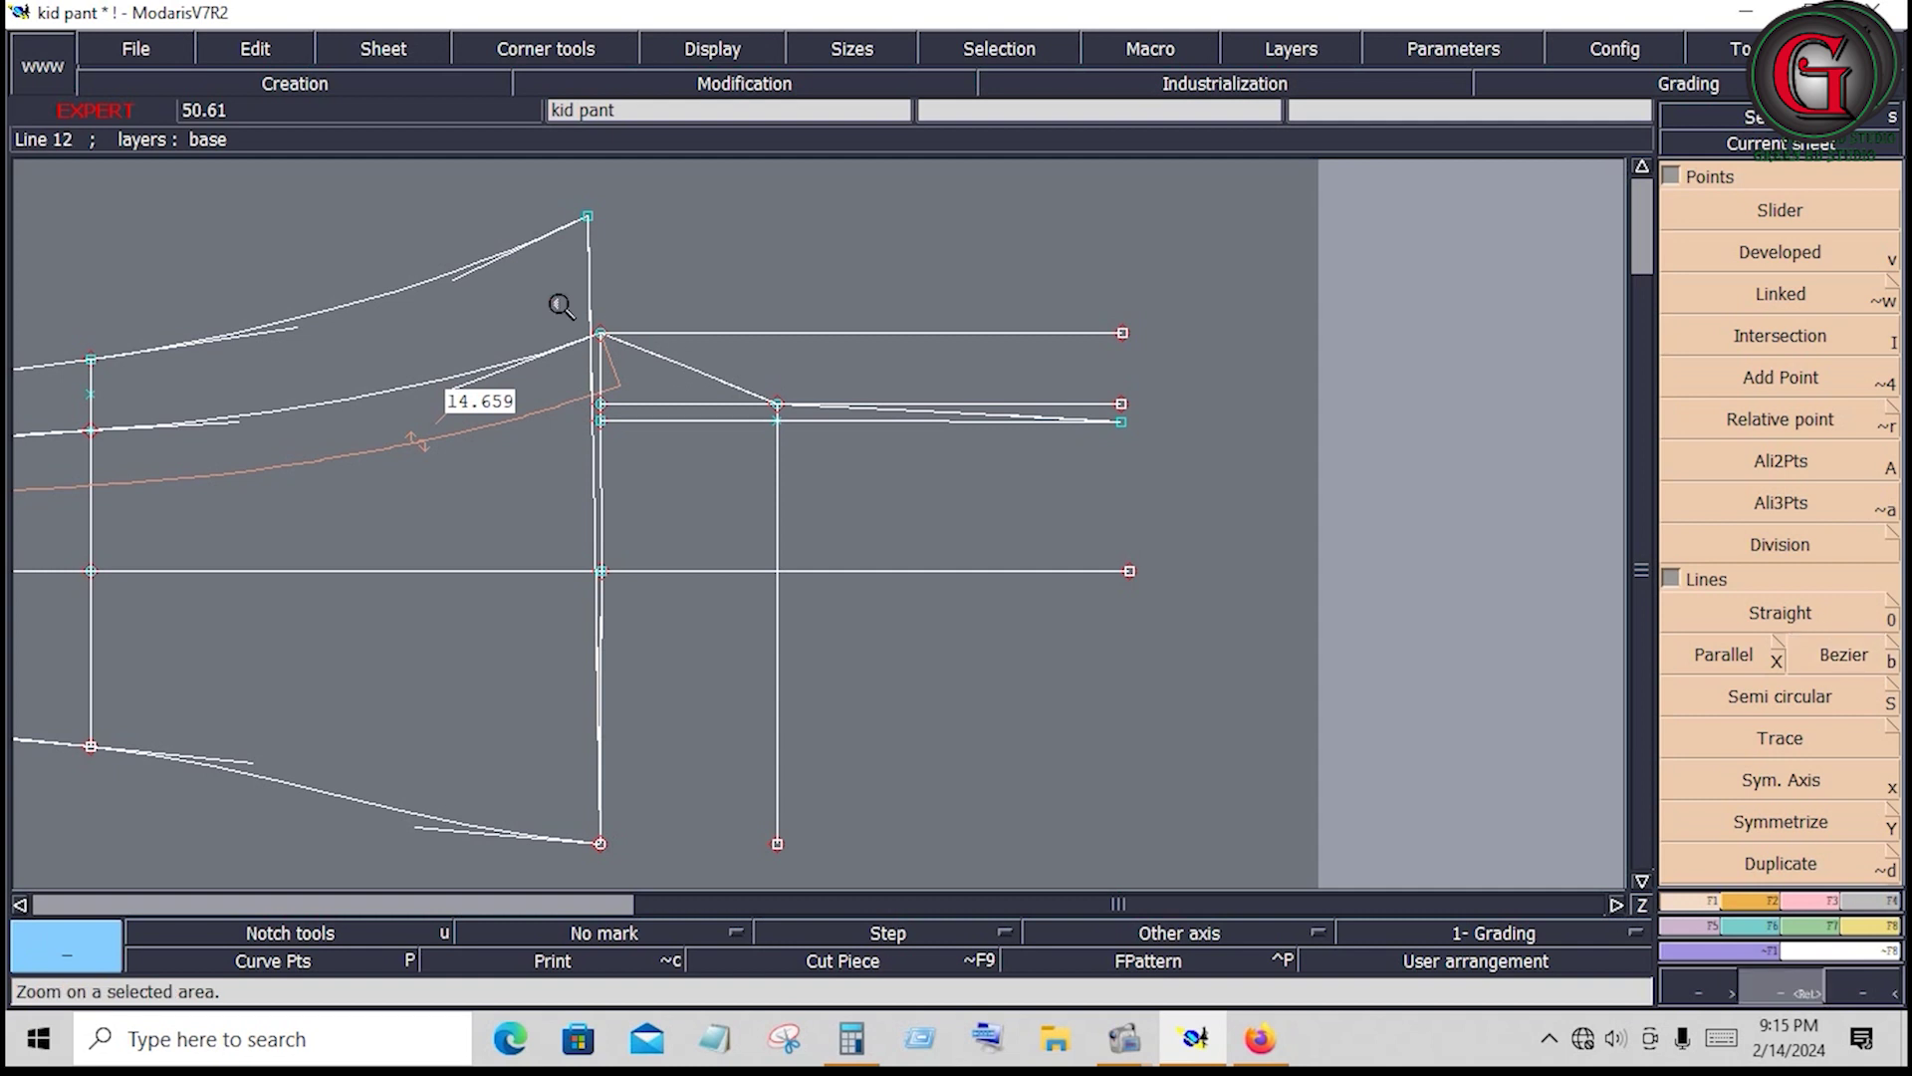
{"action": "left_click_drag", "start_coordinate": [597, 306], "coordinate": [1213, 469]}
{"action": "key", "text": "Delete"}
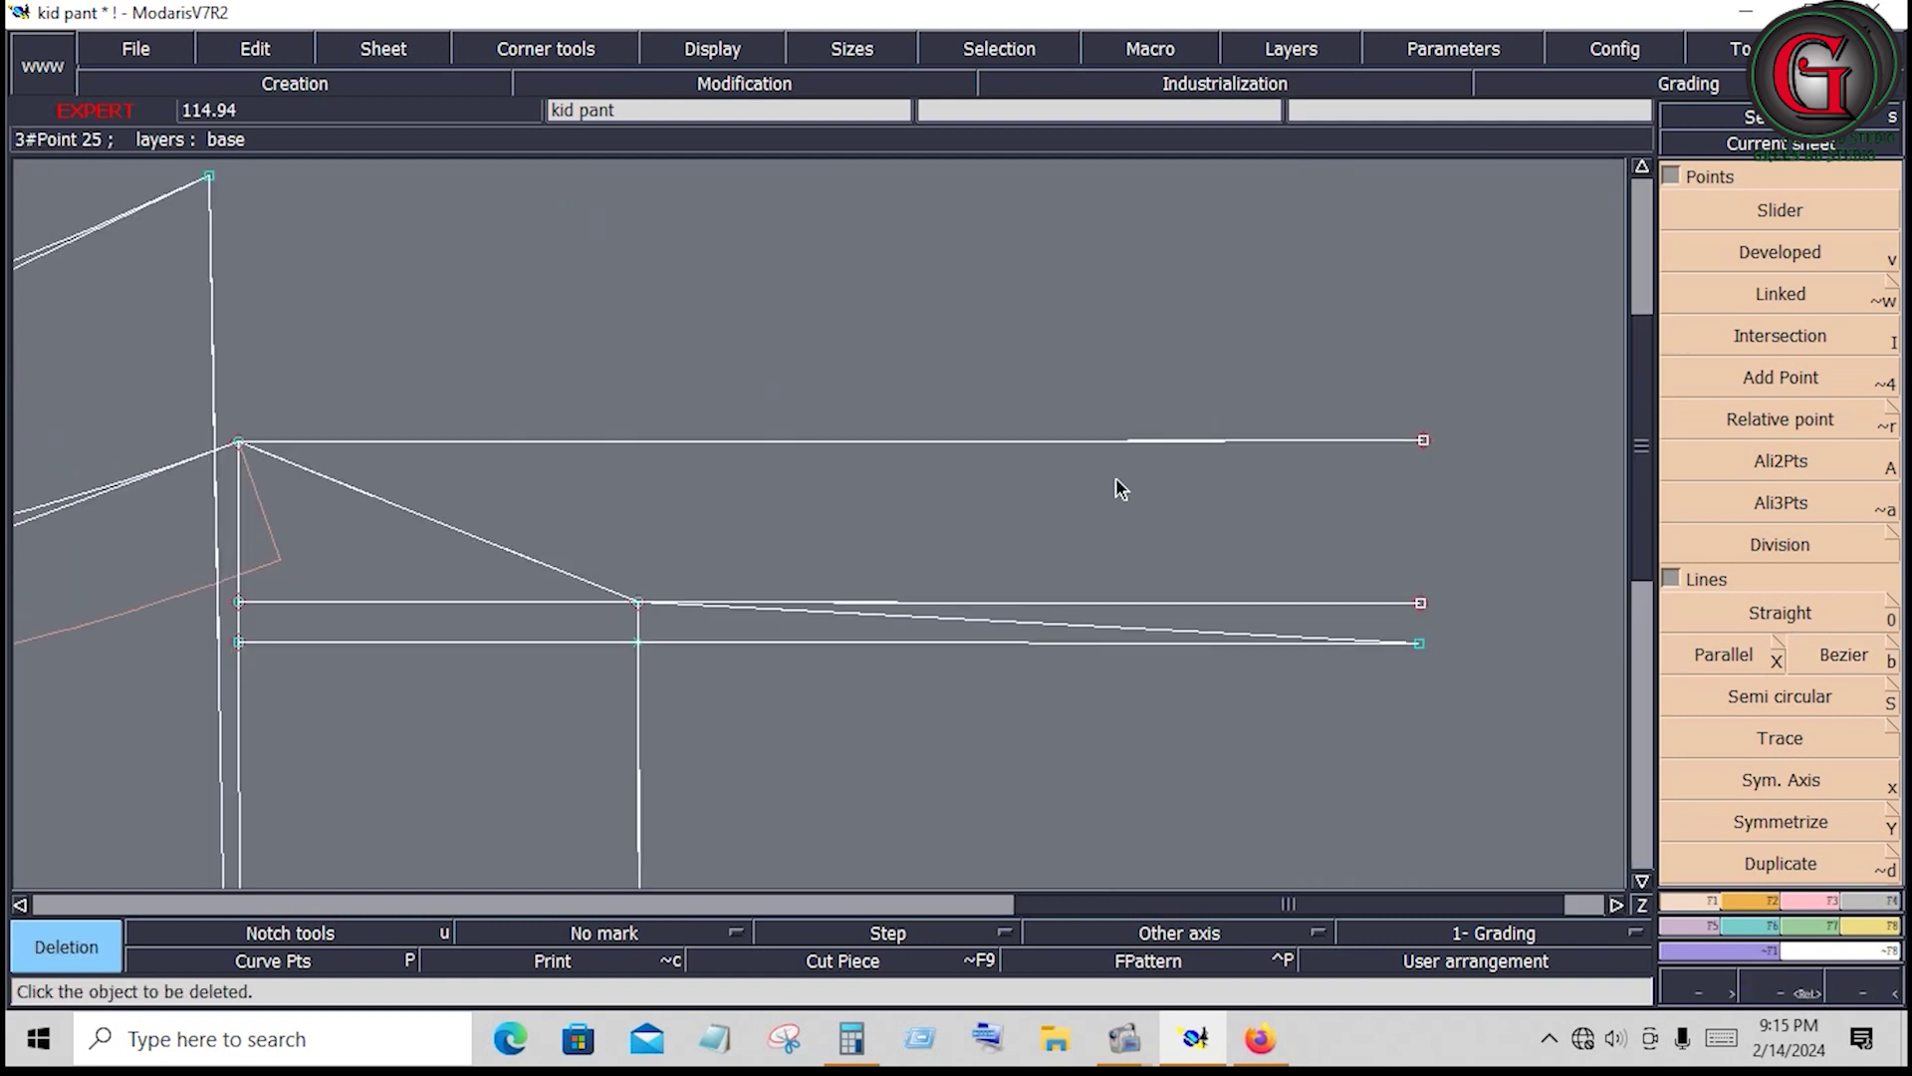
{"action": "left_click", "coordinate": [475, 643]}
{"action": "left_click", "coordinate": [483, 605]}
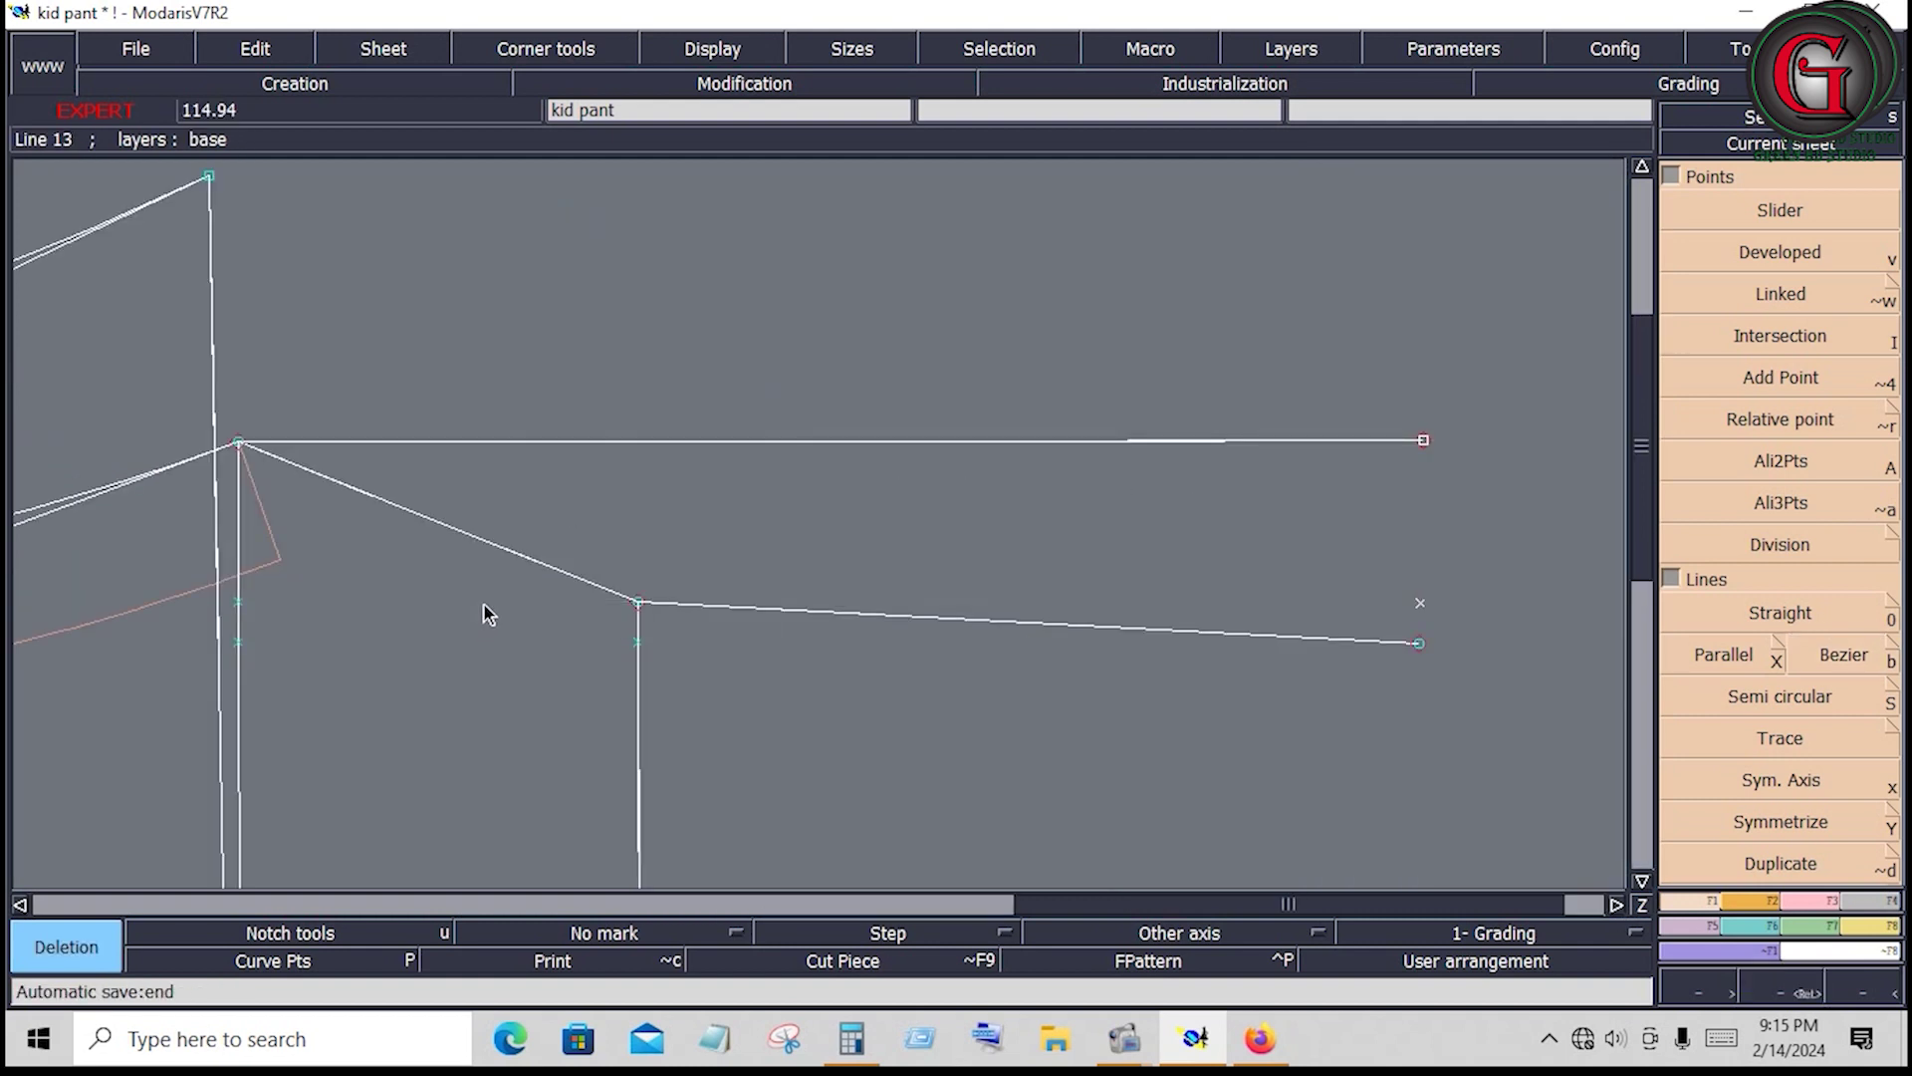
{"action": "left_click", "coordinate": [793, 443]}
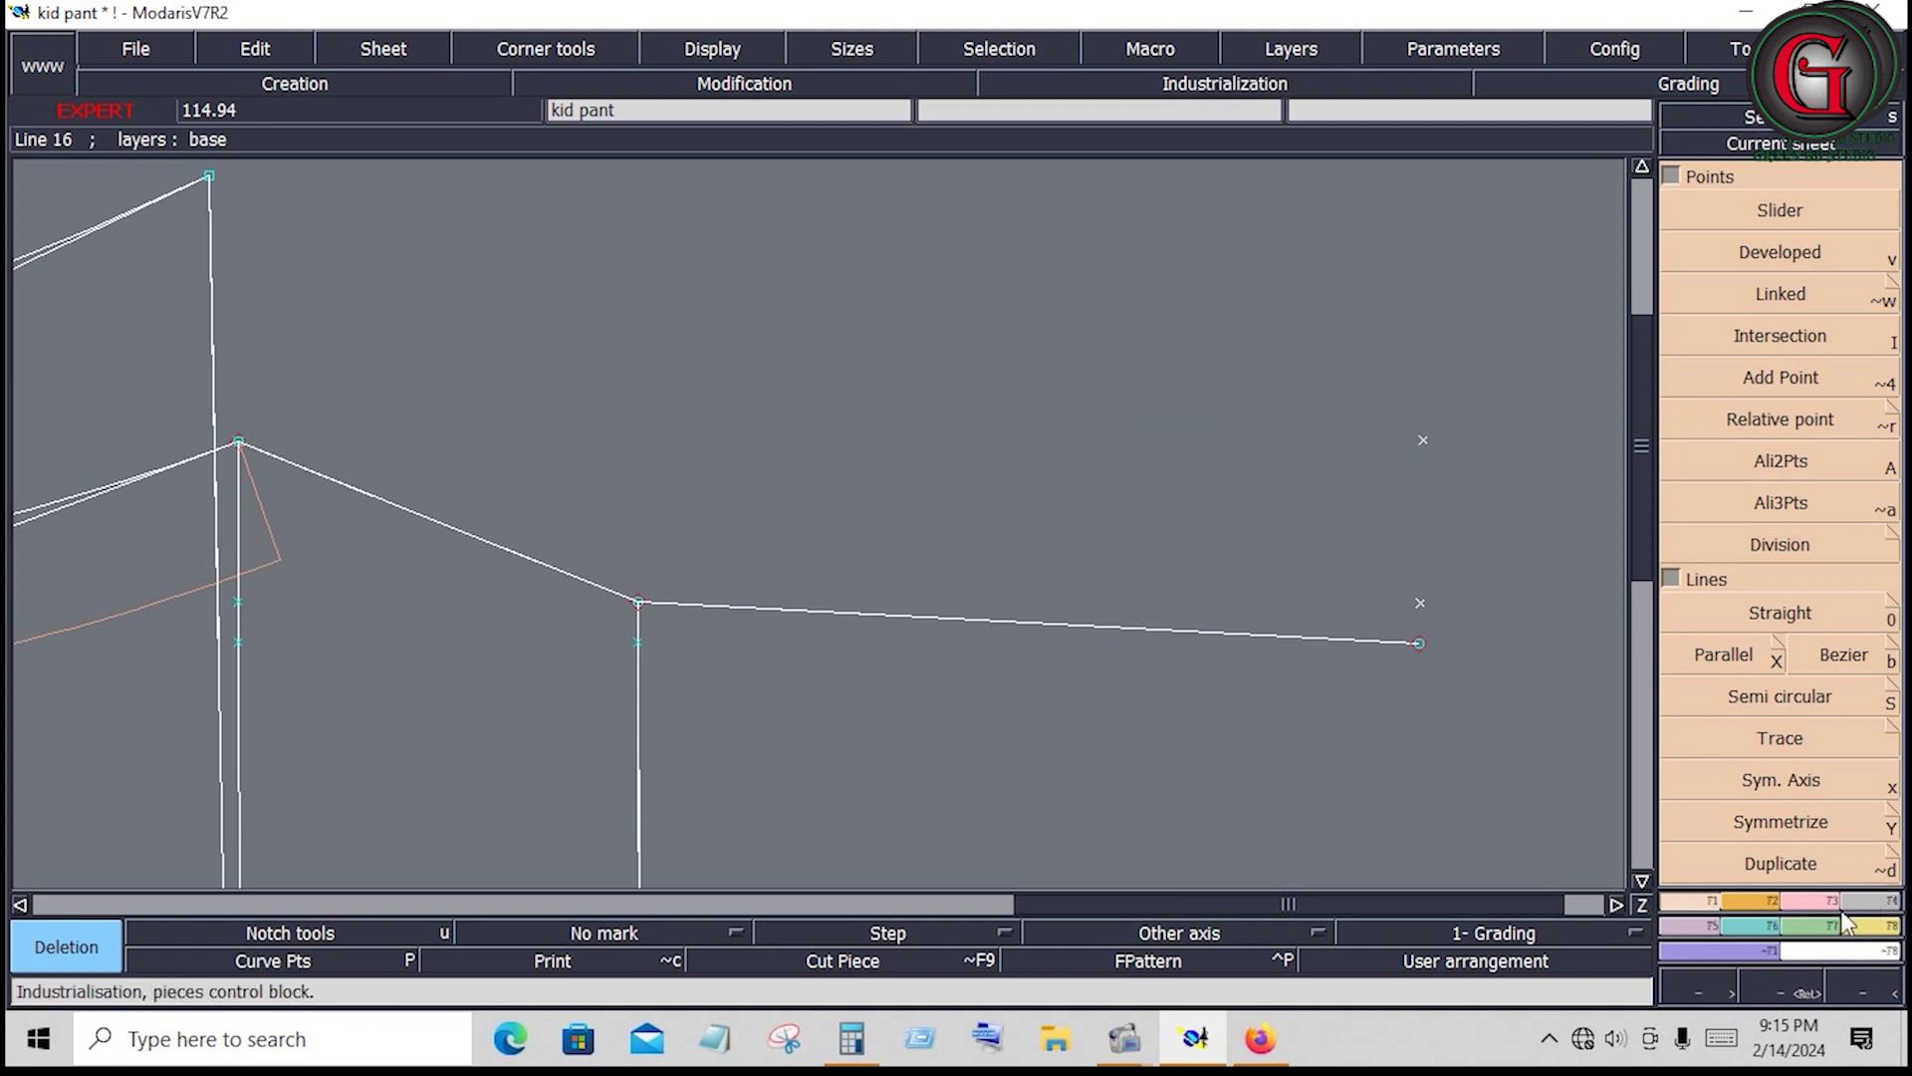
Reshape the straight crotch line into a smooth, deeper curve
{"action": "left_click", "coordinate": [1815, 899]}
{"action": "left_click", "coordinate": [1755, 574]}
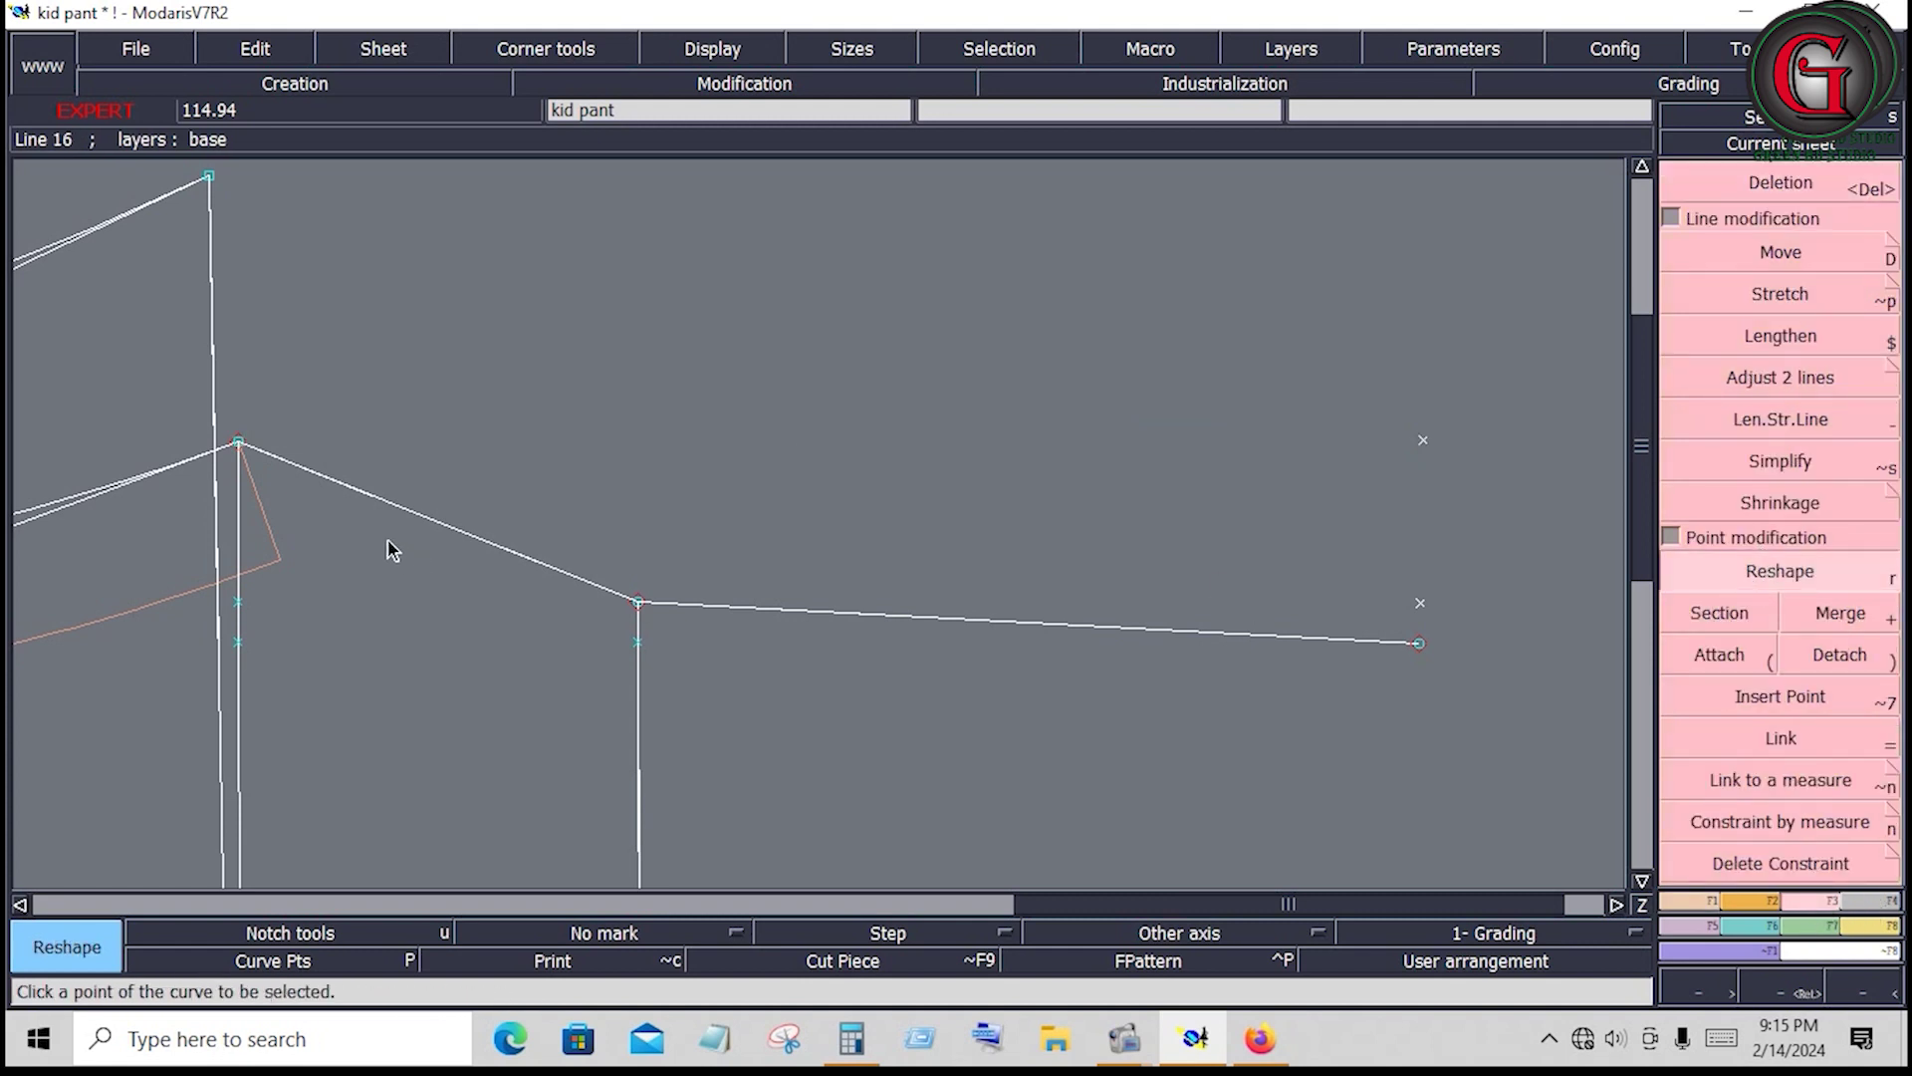
{"action": "left_click", "coordinate": [361, 508]}
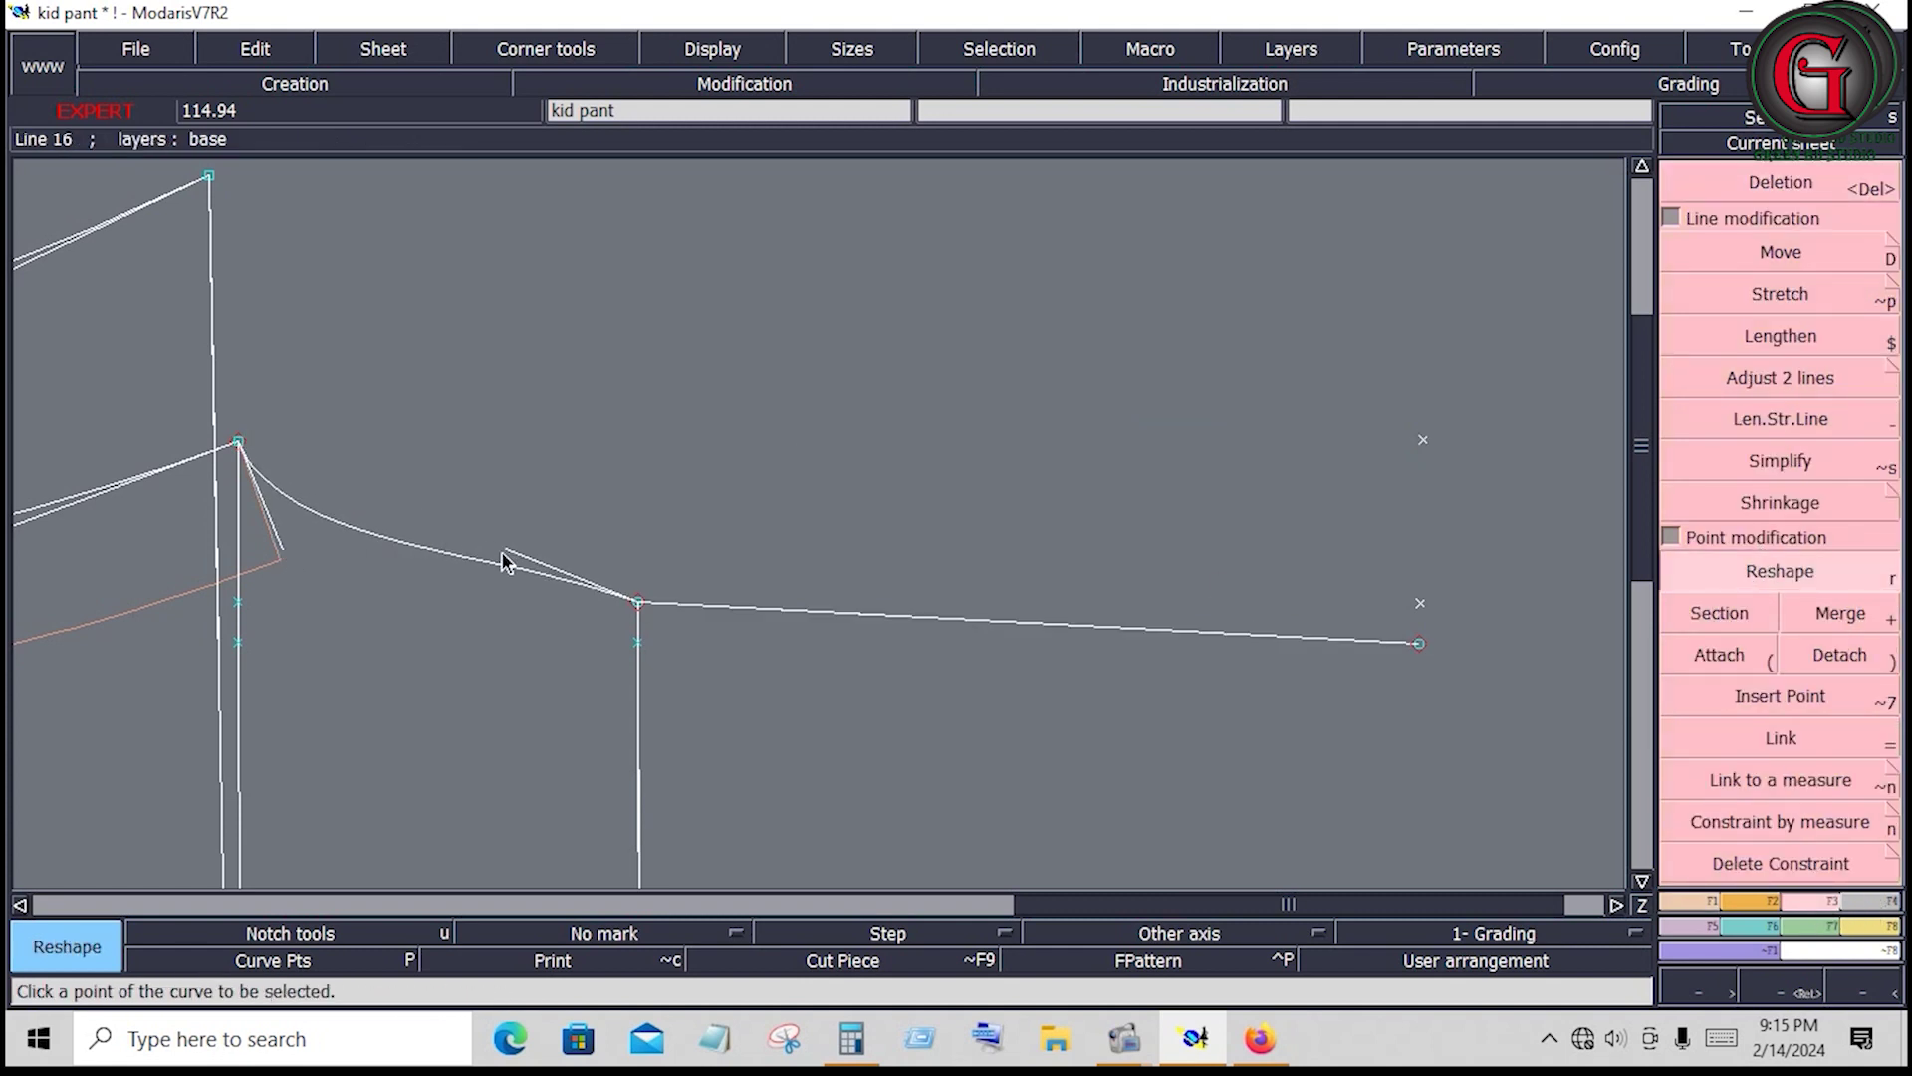
{"action": "left_click", "coordinate": [311, 570]}
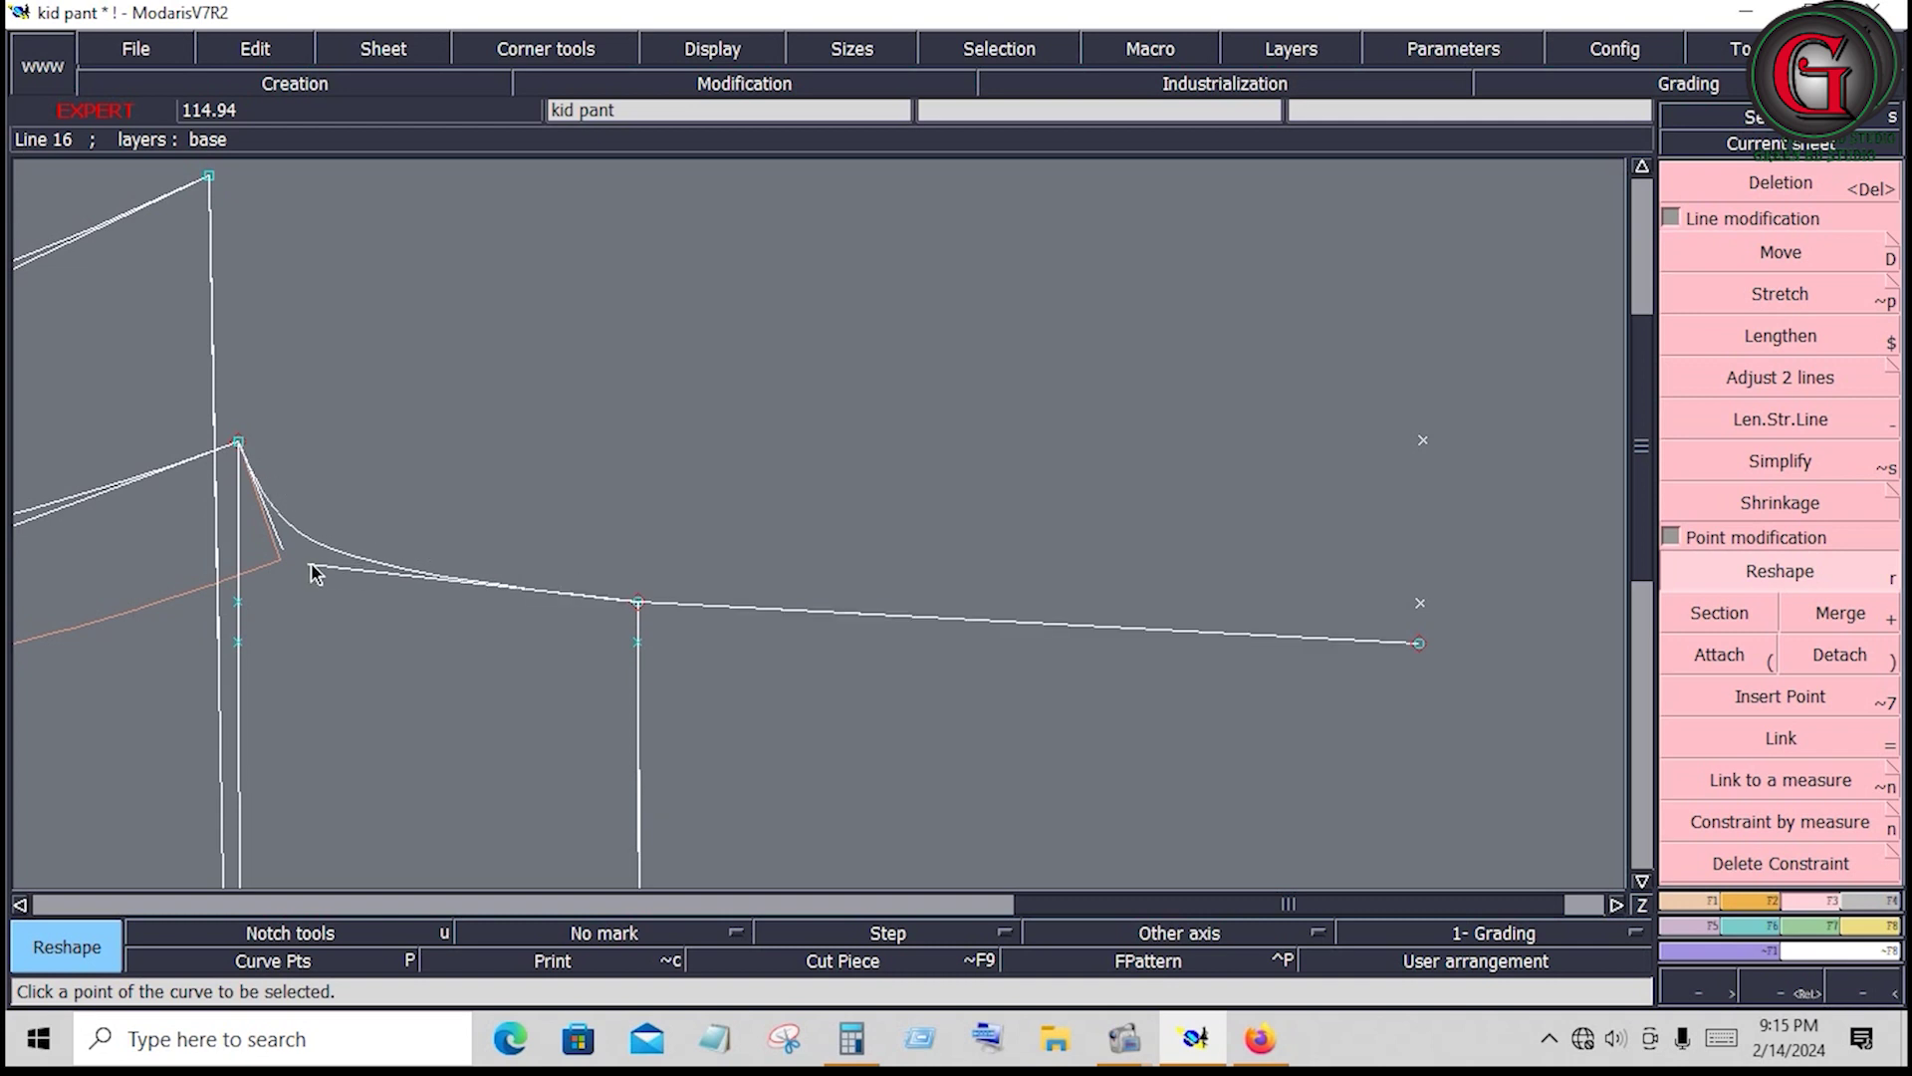
{"action": "left_click", "coordinate": [312, 570]}
{"action": "left_click", "coordinate": [316, 585]}
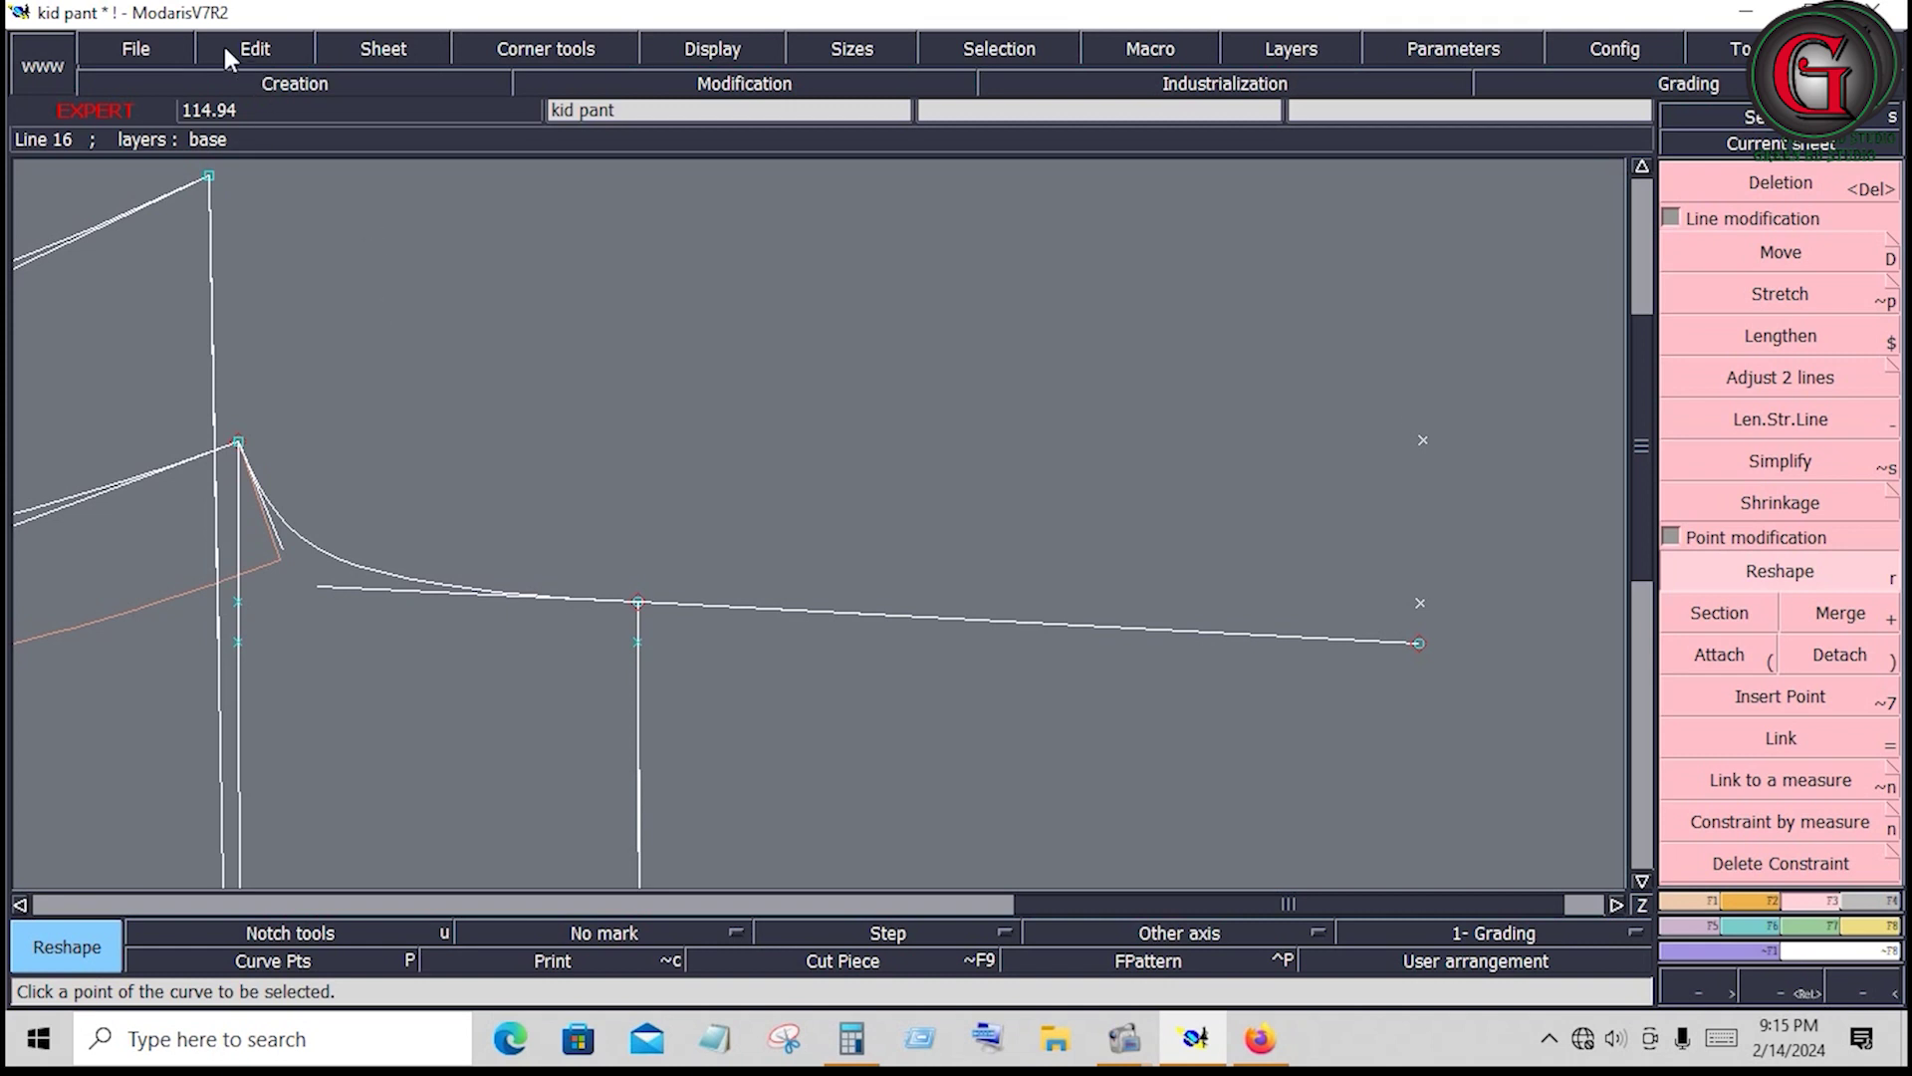
Save the kid pant model past the Anomalies warning and clear the leftover point marks
{"action": "left_click", "coordinate": [139, 44]}
{"action": "left_click", "coordinate": [149, 167]}
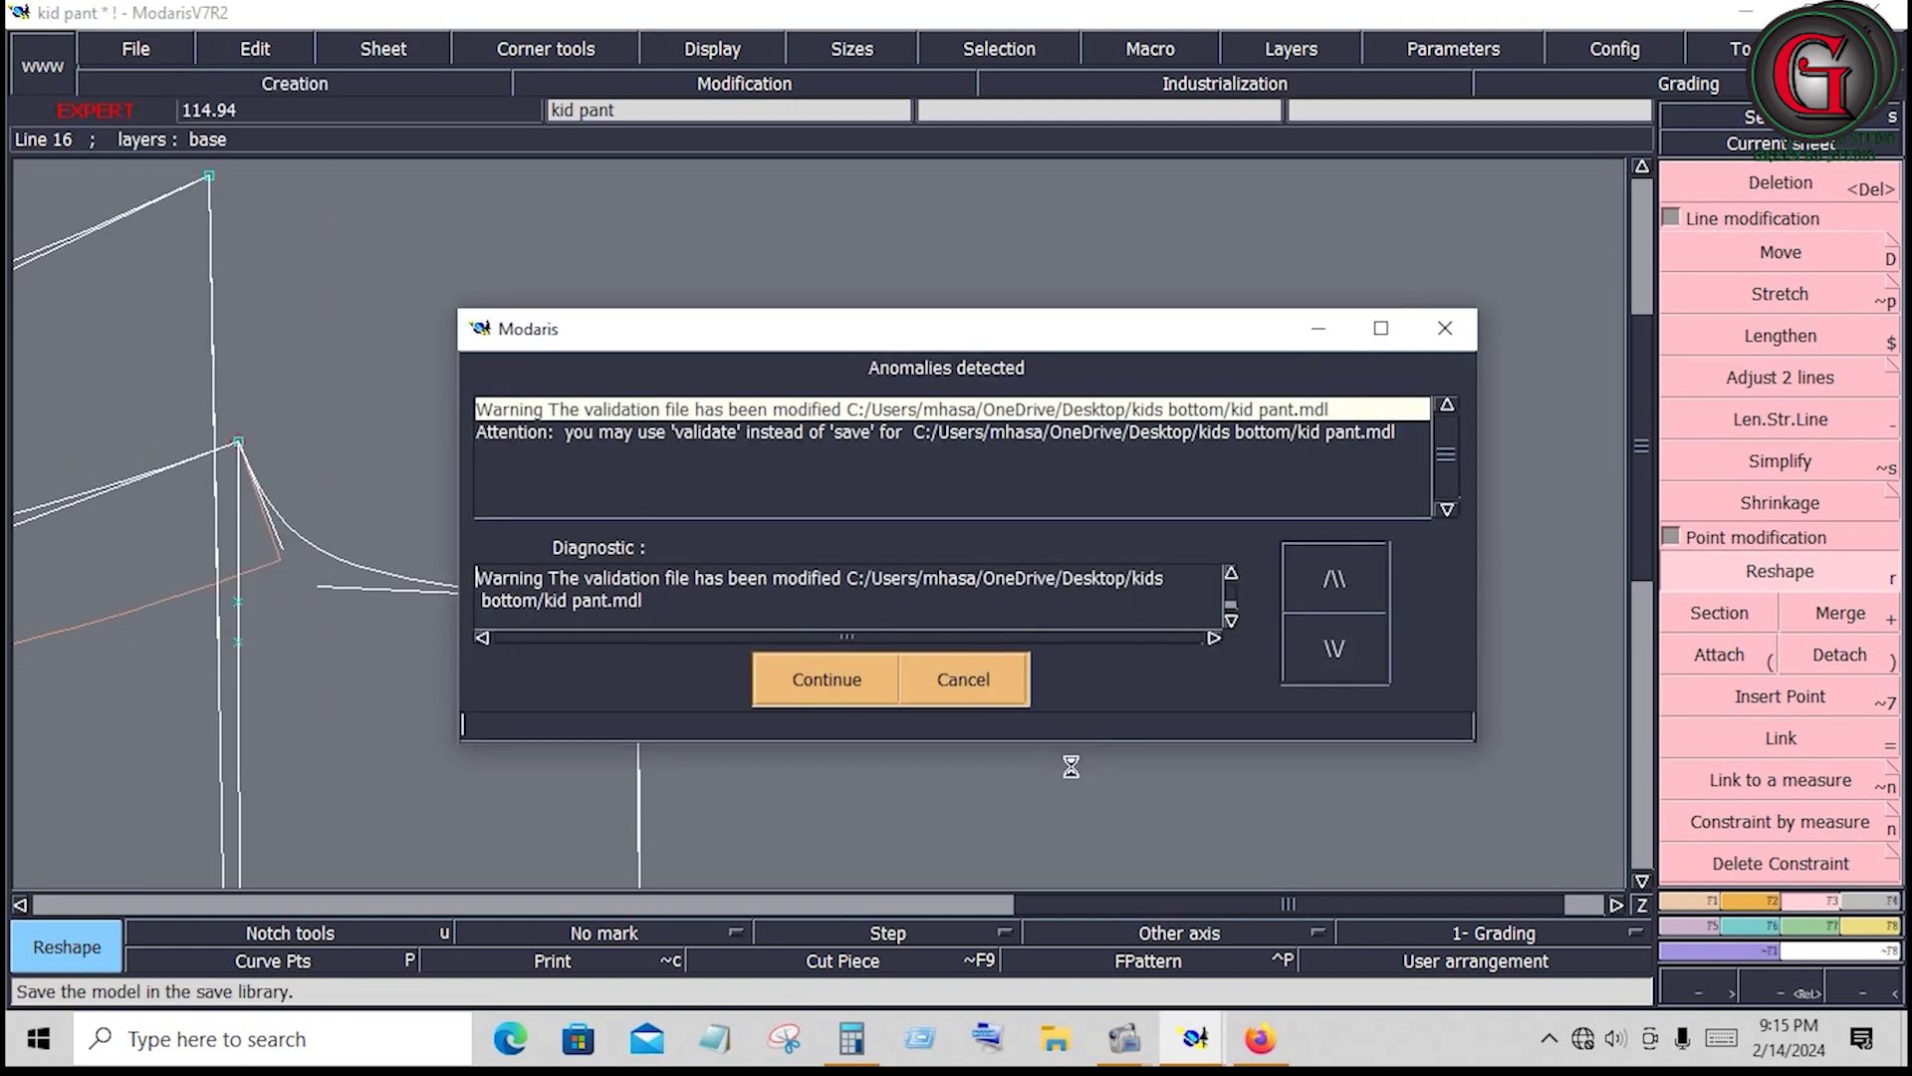
{"action": "left_click", "coordinate": [831, 677]}
{"action": "key", "text": "Delete"}
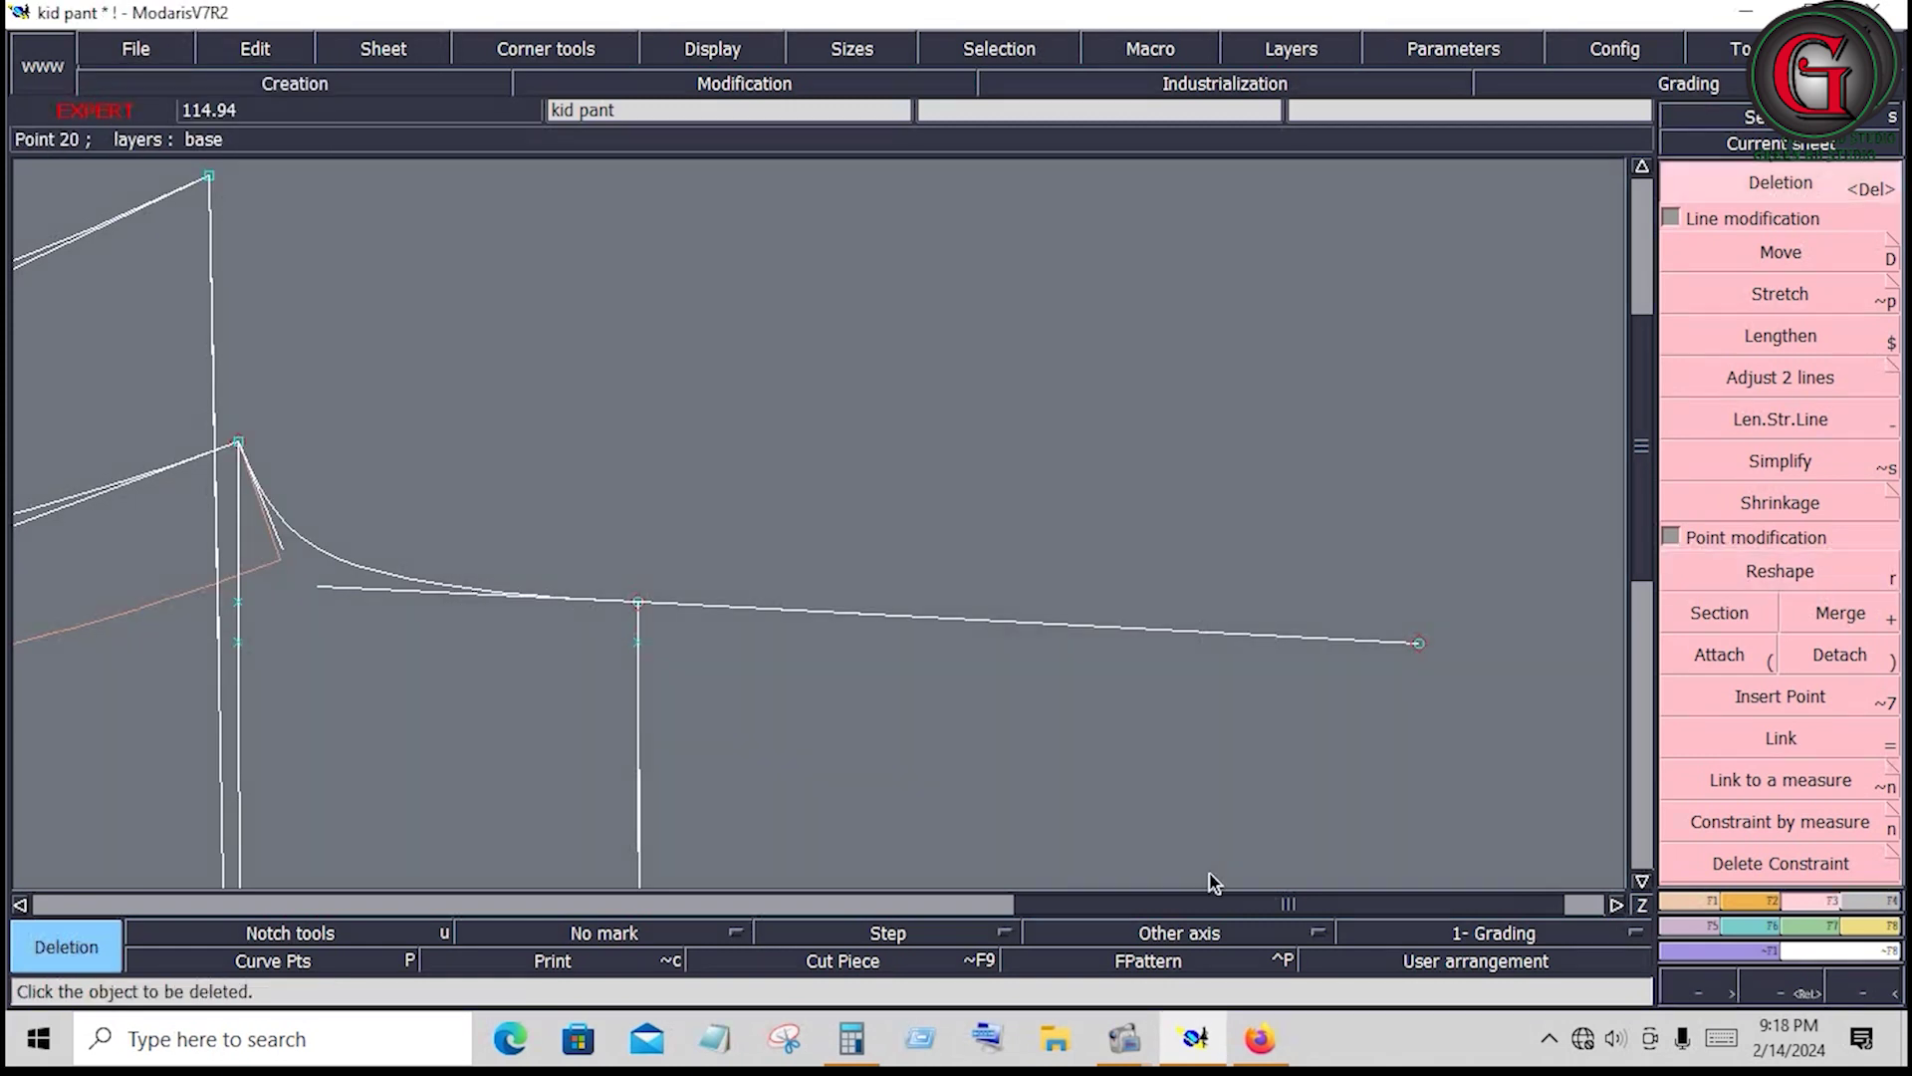
{"action": "left_click", "coordinate": [1699, 904]}
{"action": "left_click", "coordinate": [1783, 255]}
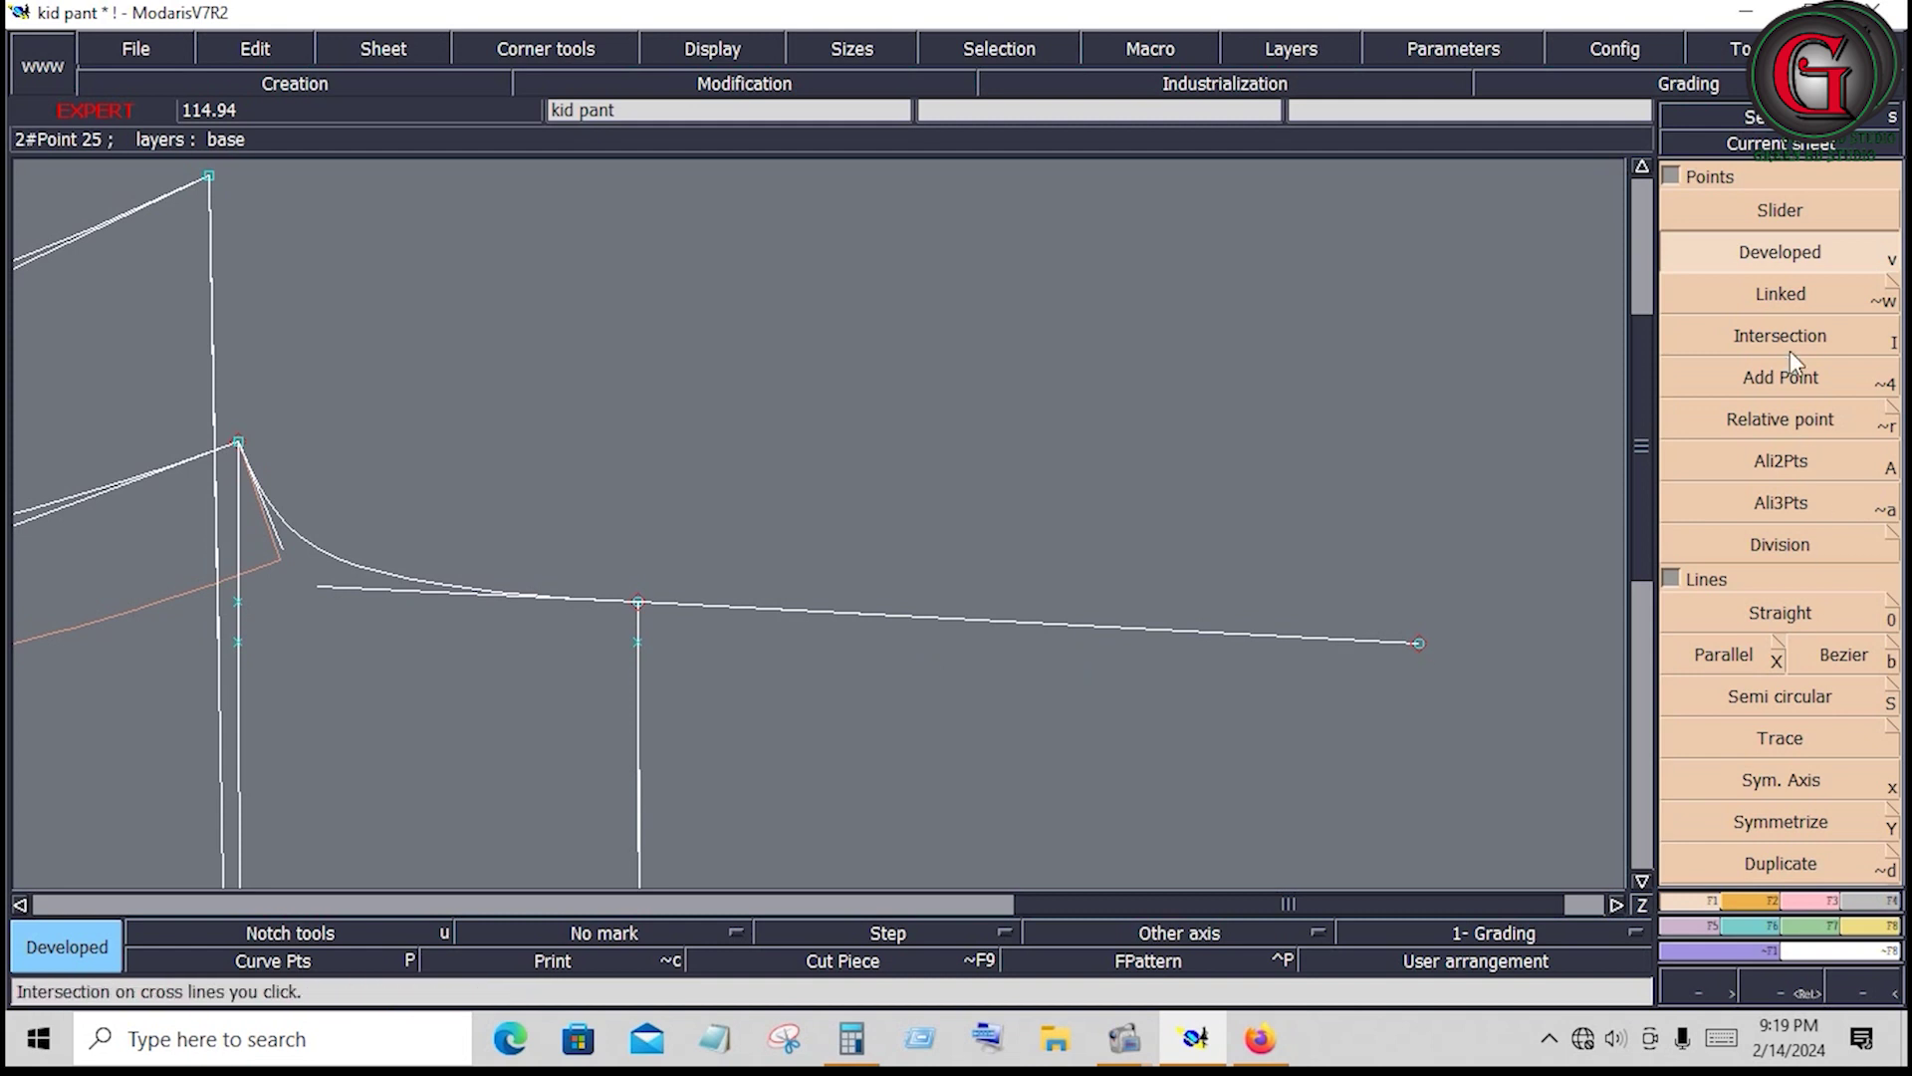
Place a point 7.5 along the crotch curve, insert it and split the curve there
{"action": "left_click", "coordinate": [242, 450]}
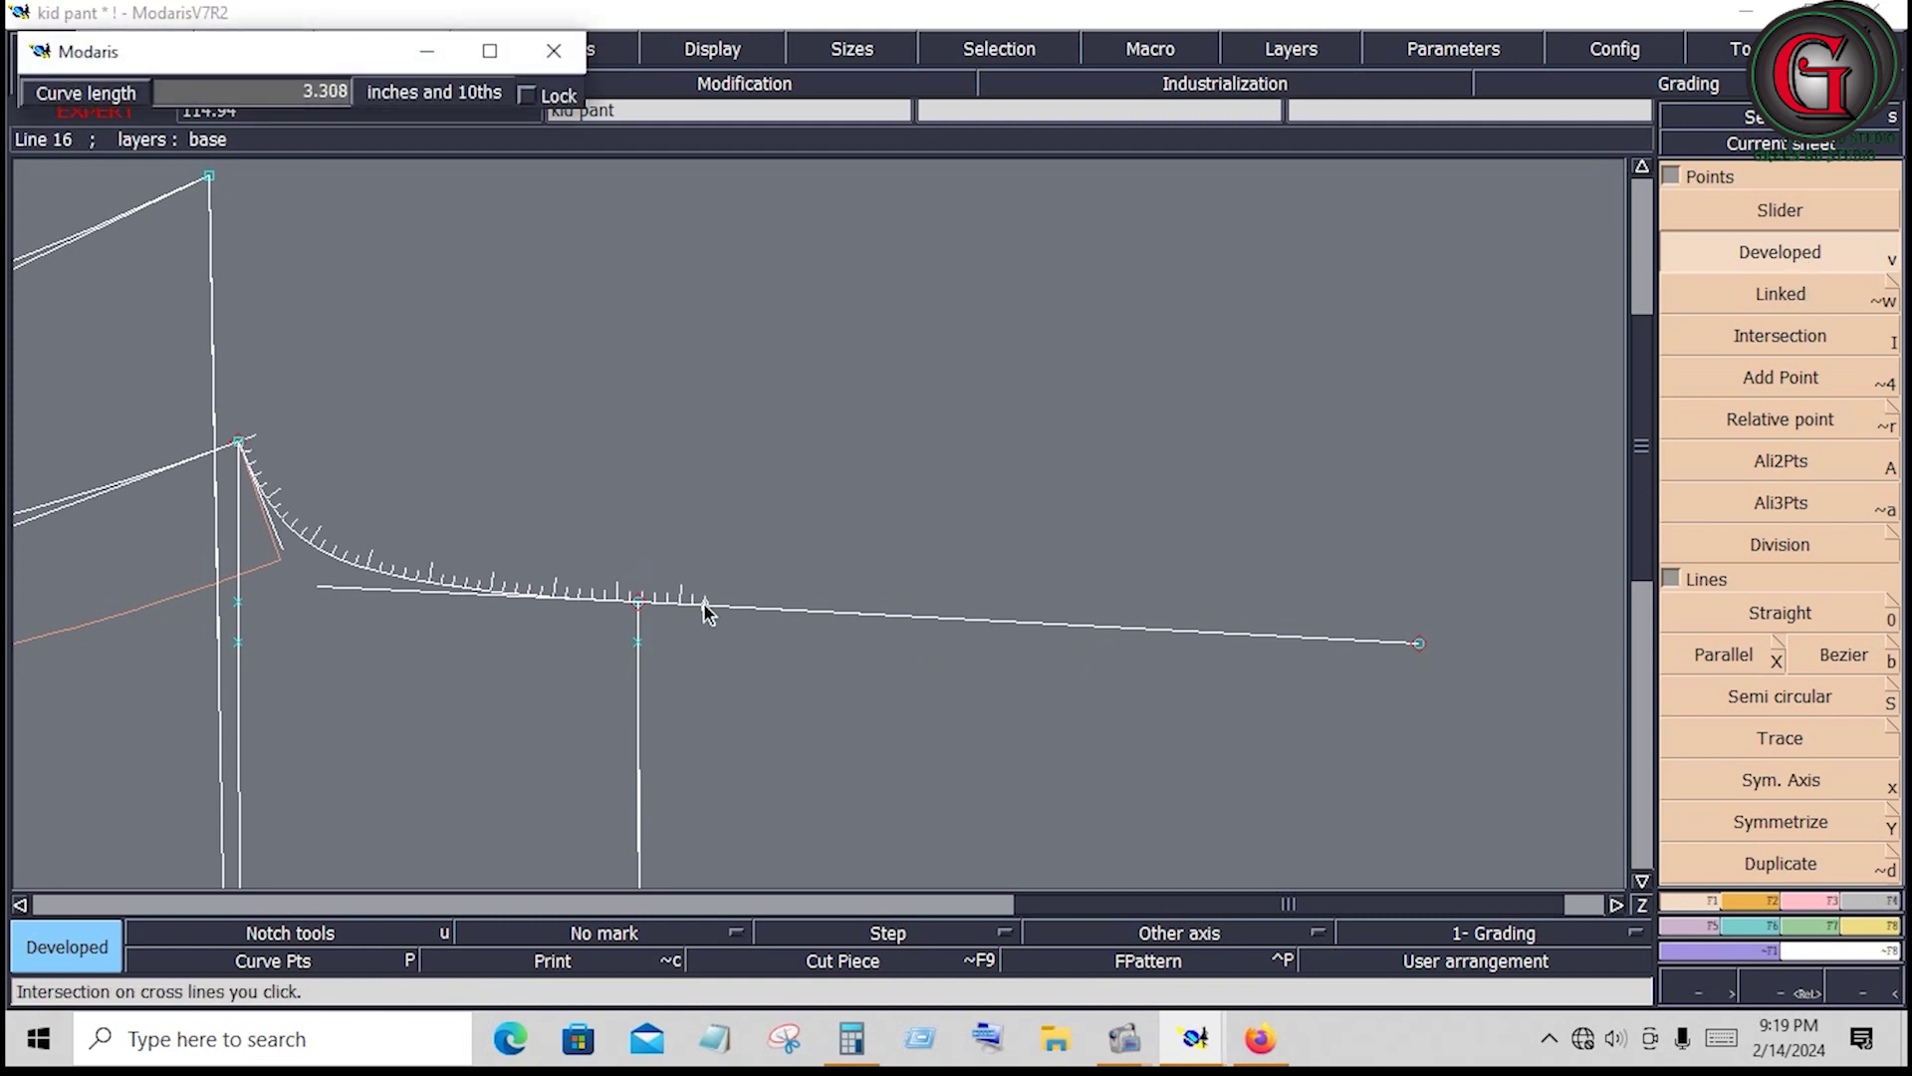
{"action": "type", "text": "2.500"}
{"action": "type", "text": "7"}
{"action": "type", "text": "5"}
{"action": "key", "text": "Return"}
{"action": "left_click", "coordinate": [1120, 757]}
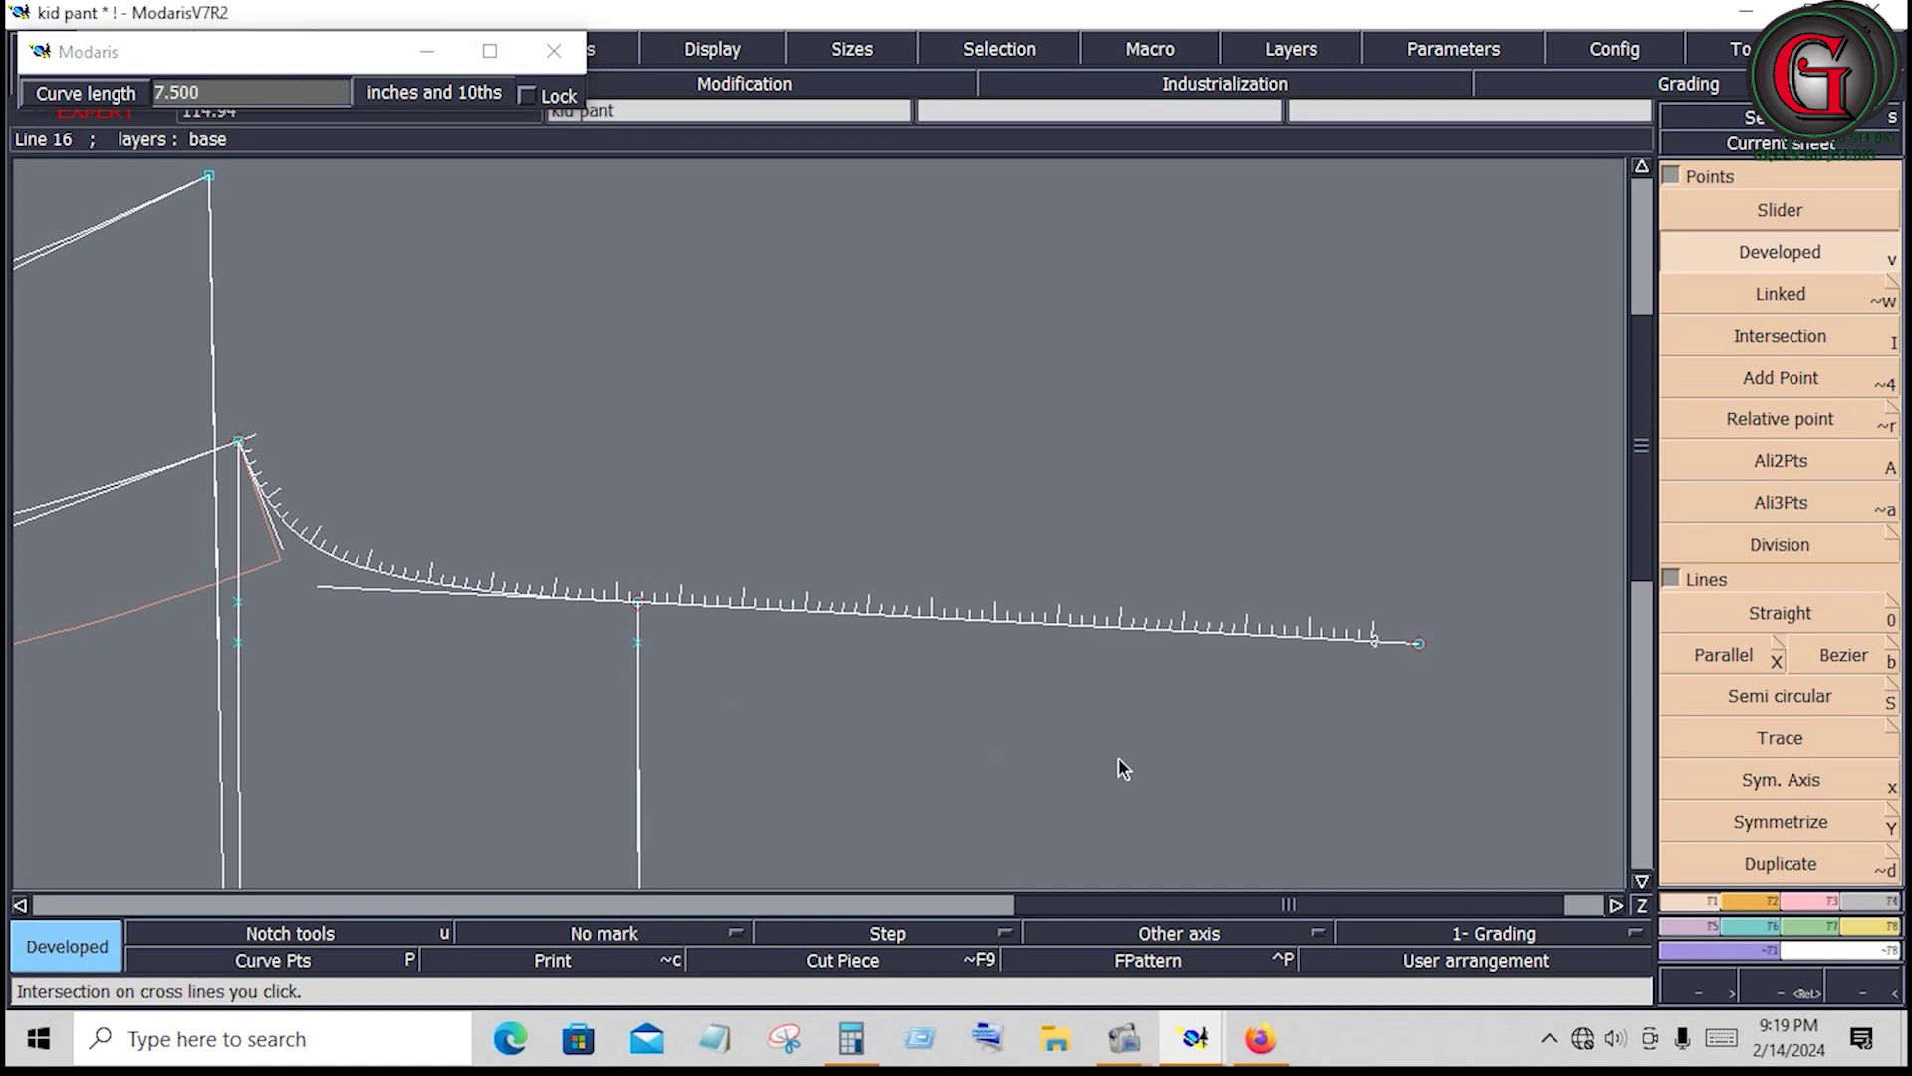
{"action": "left_click", "coordinate": [1802, 901]}
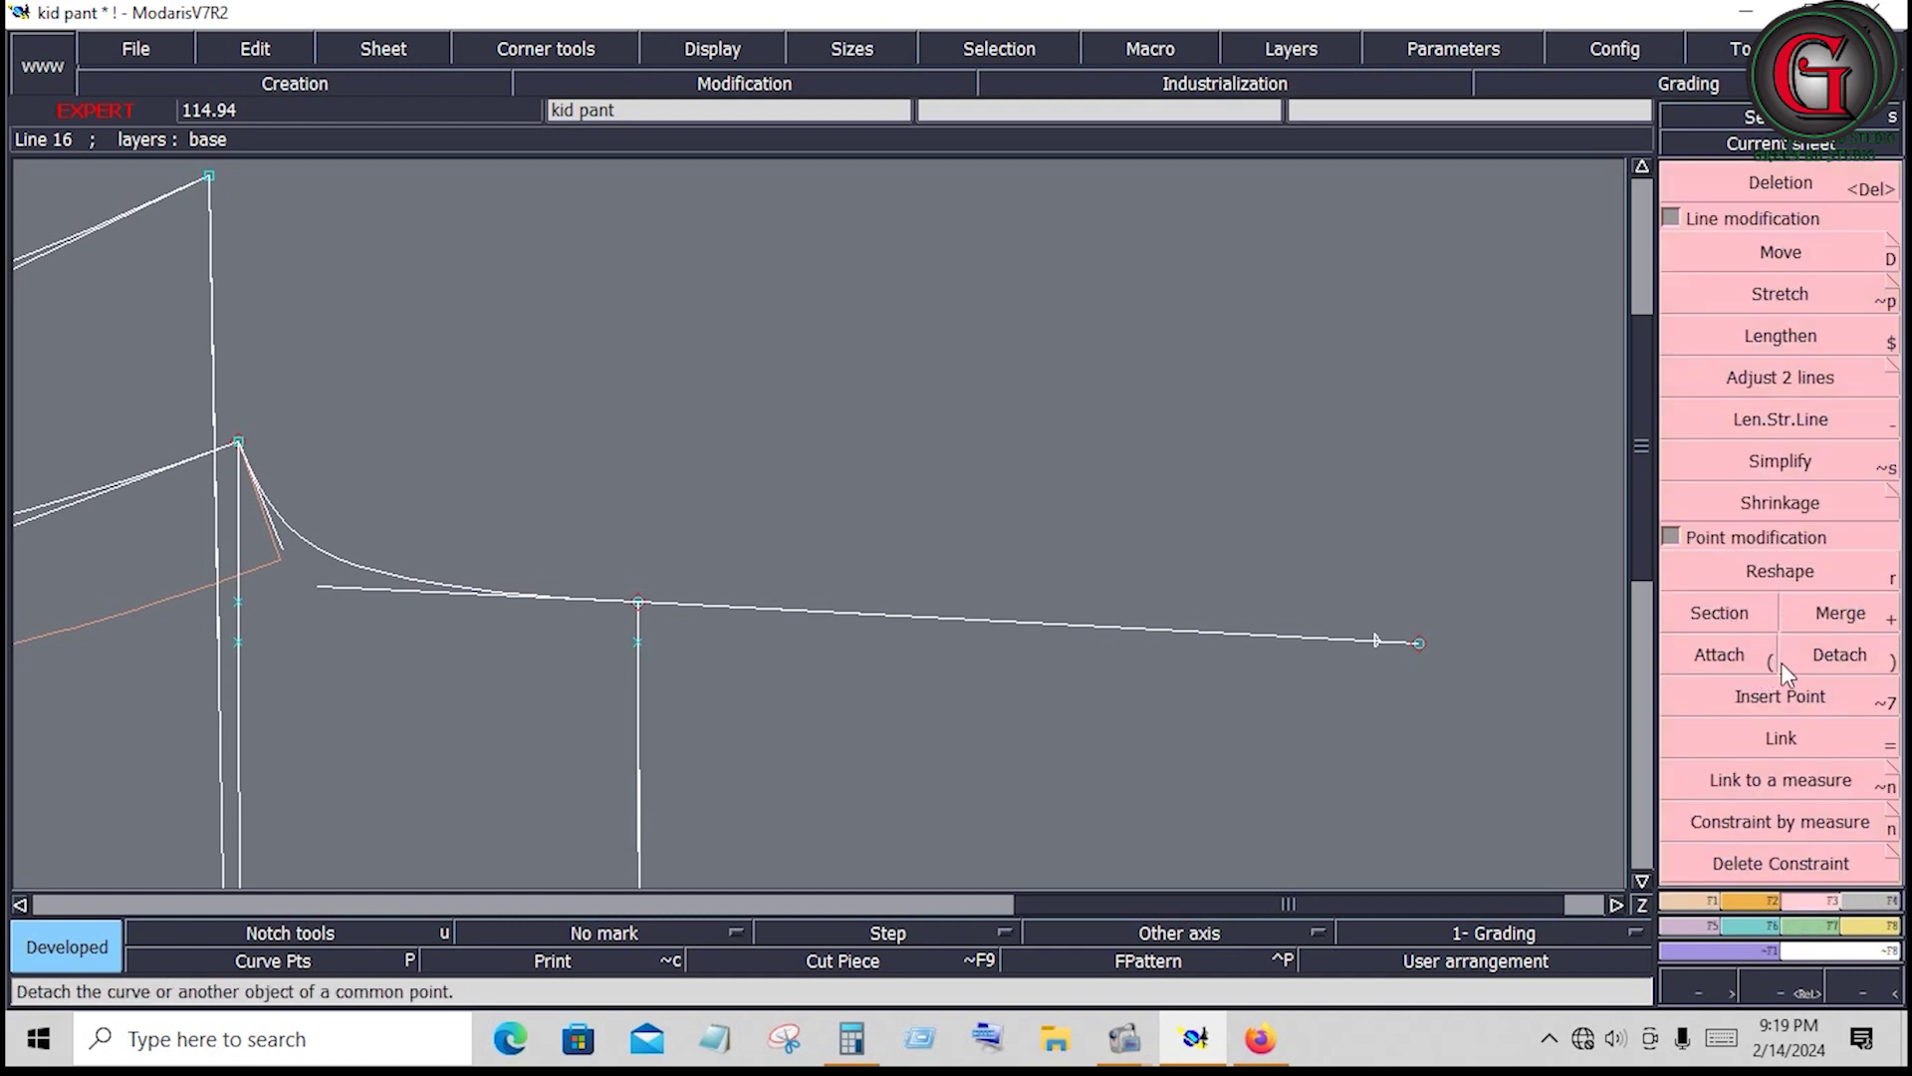
{"action": "left_click", "coordinate": [1735, 702]}
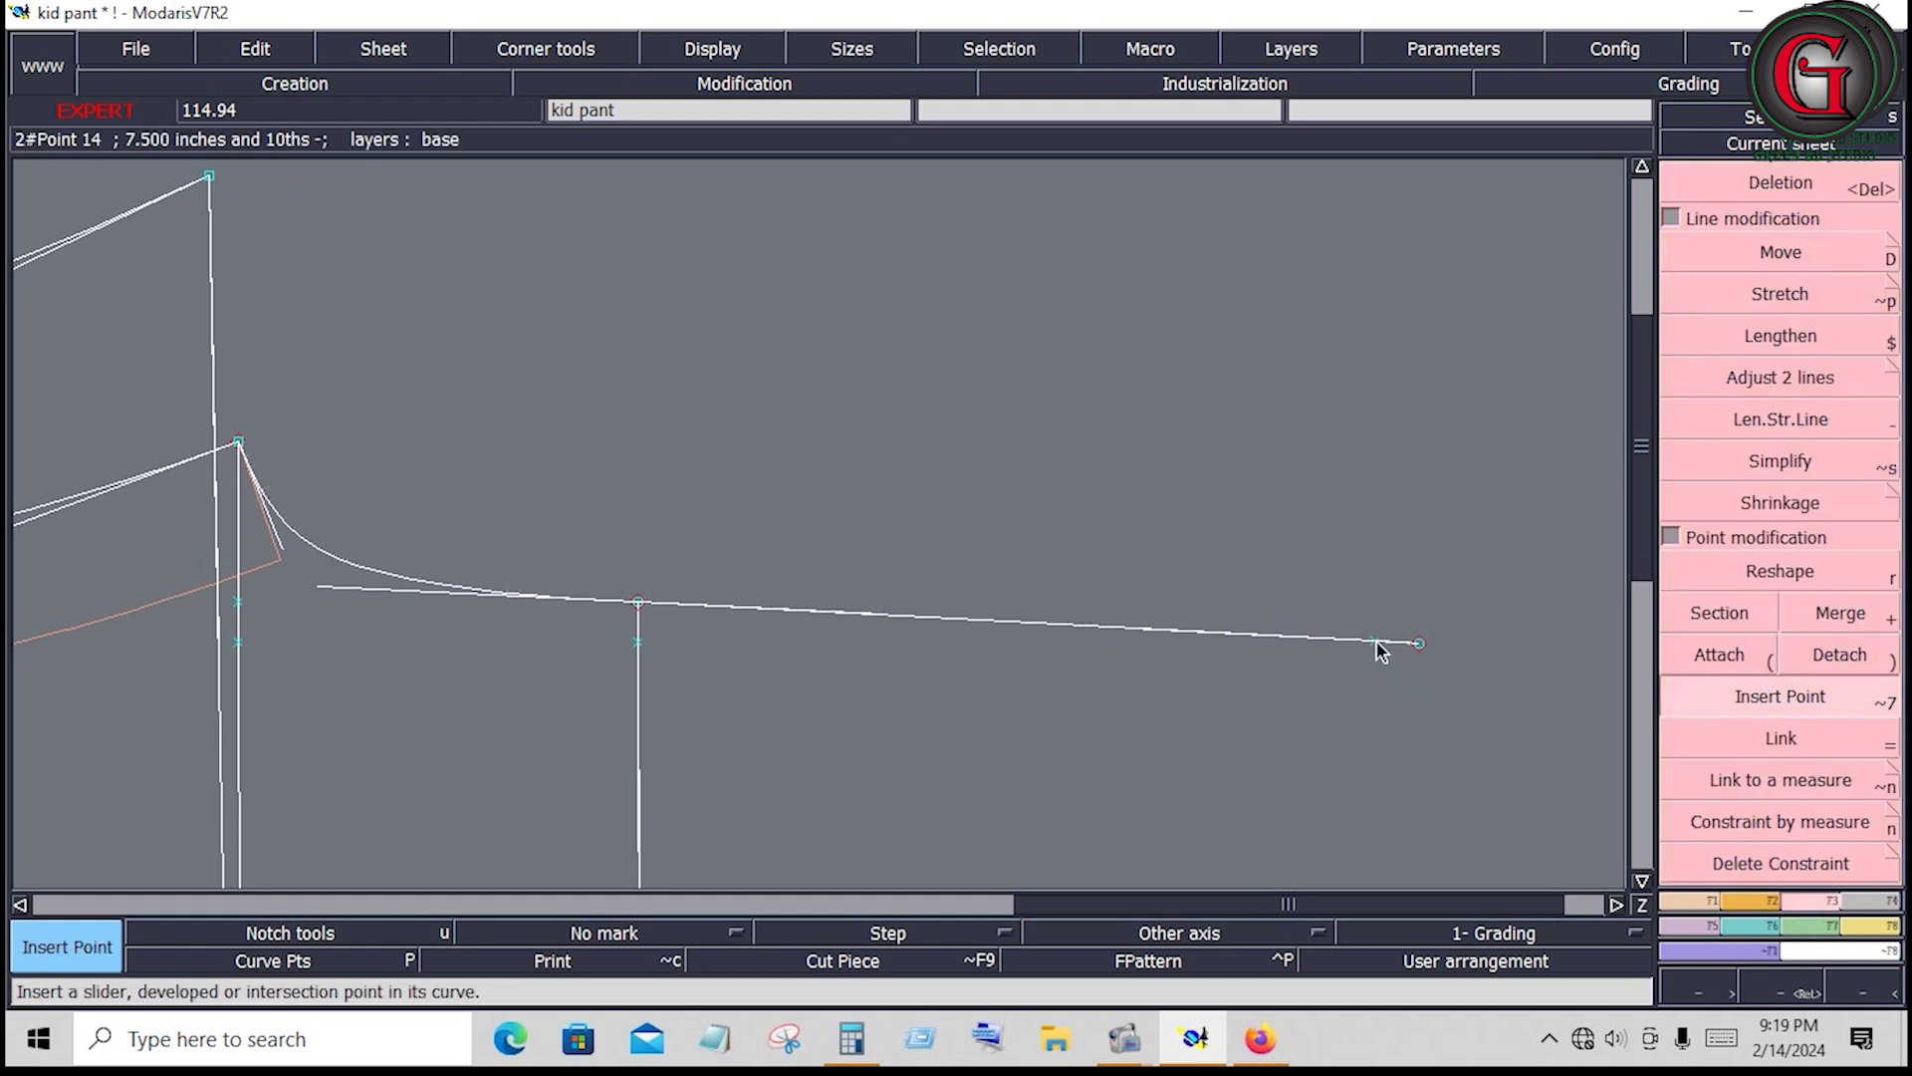
{"action": "left_click", "coordinate": [1723, 616]}
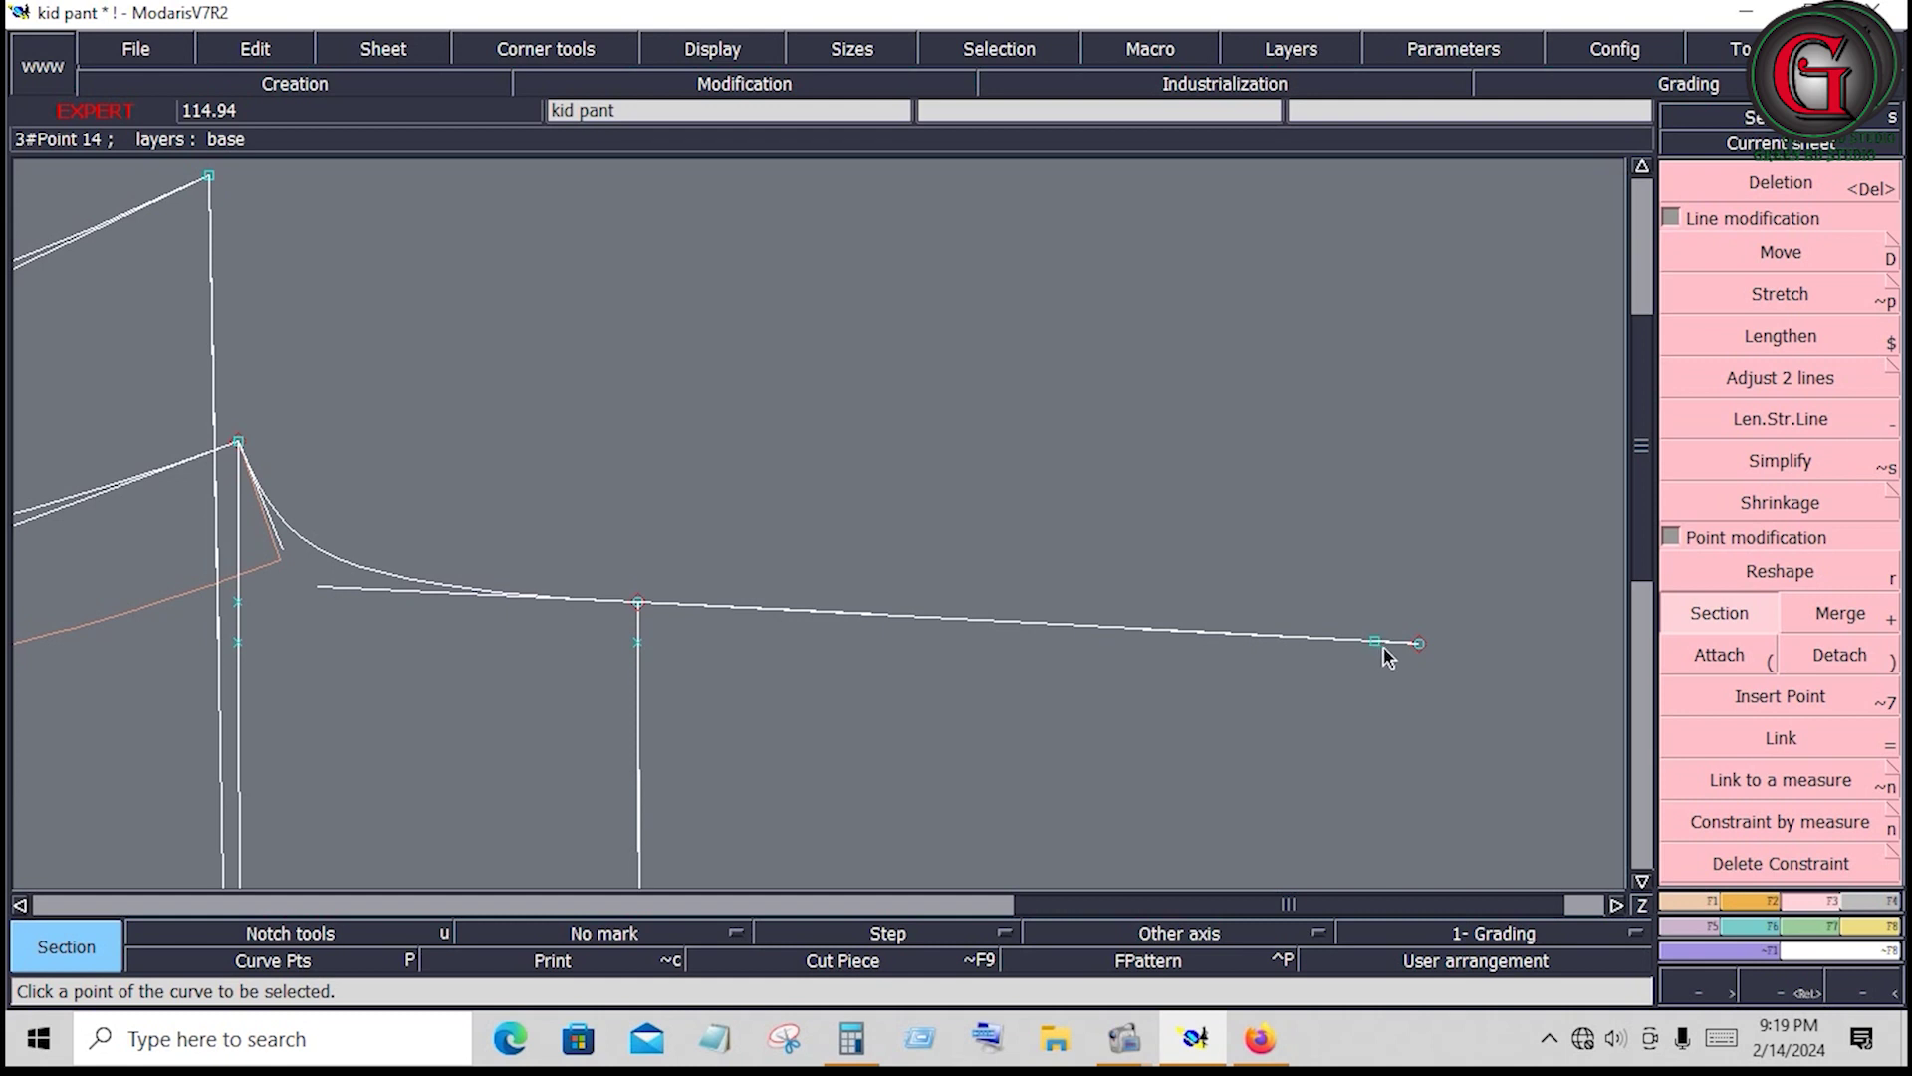
Pull the leftover tail away from the curve and delete it
{"action": "left_click", "coordinate": [1779, 572]}
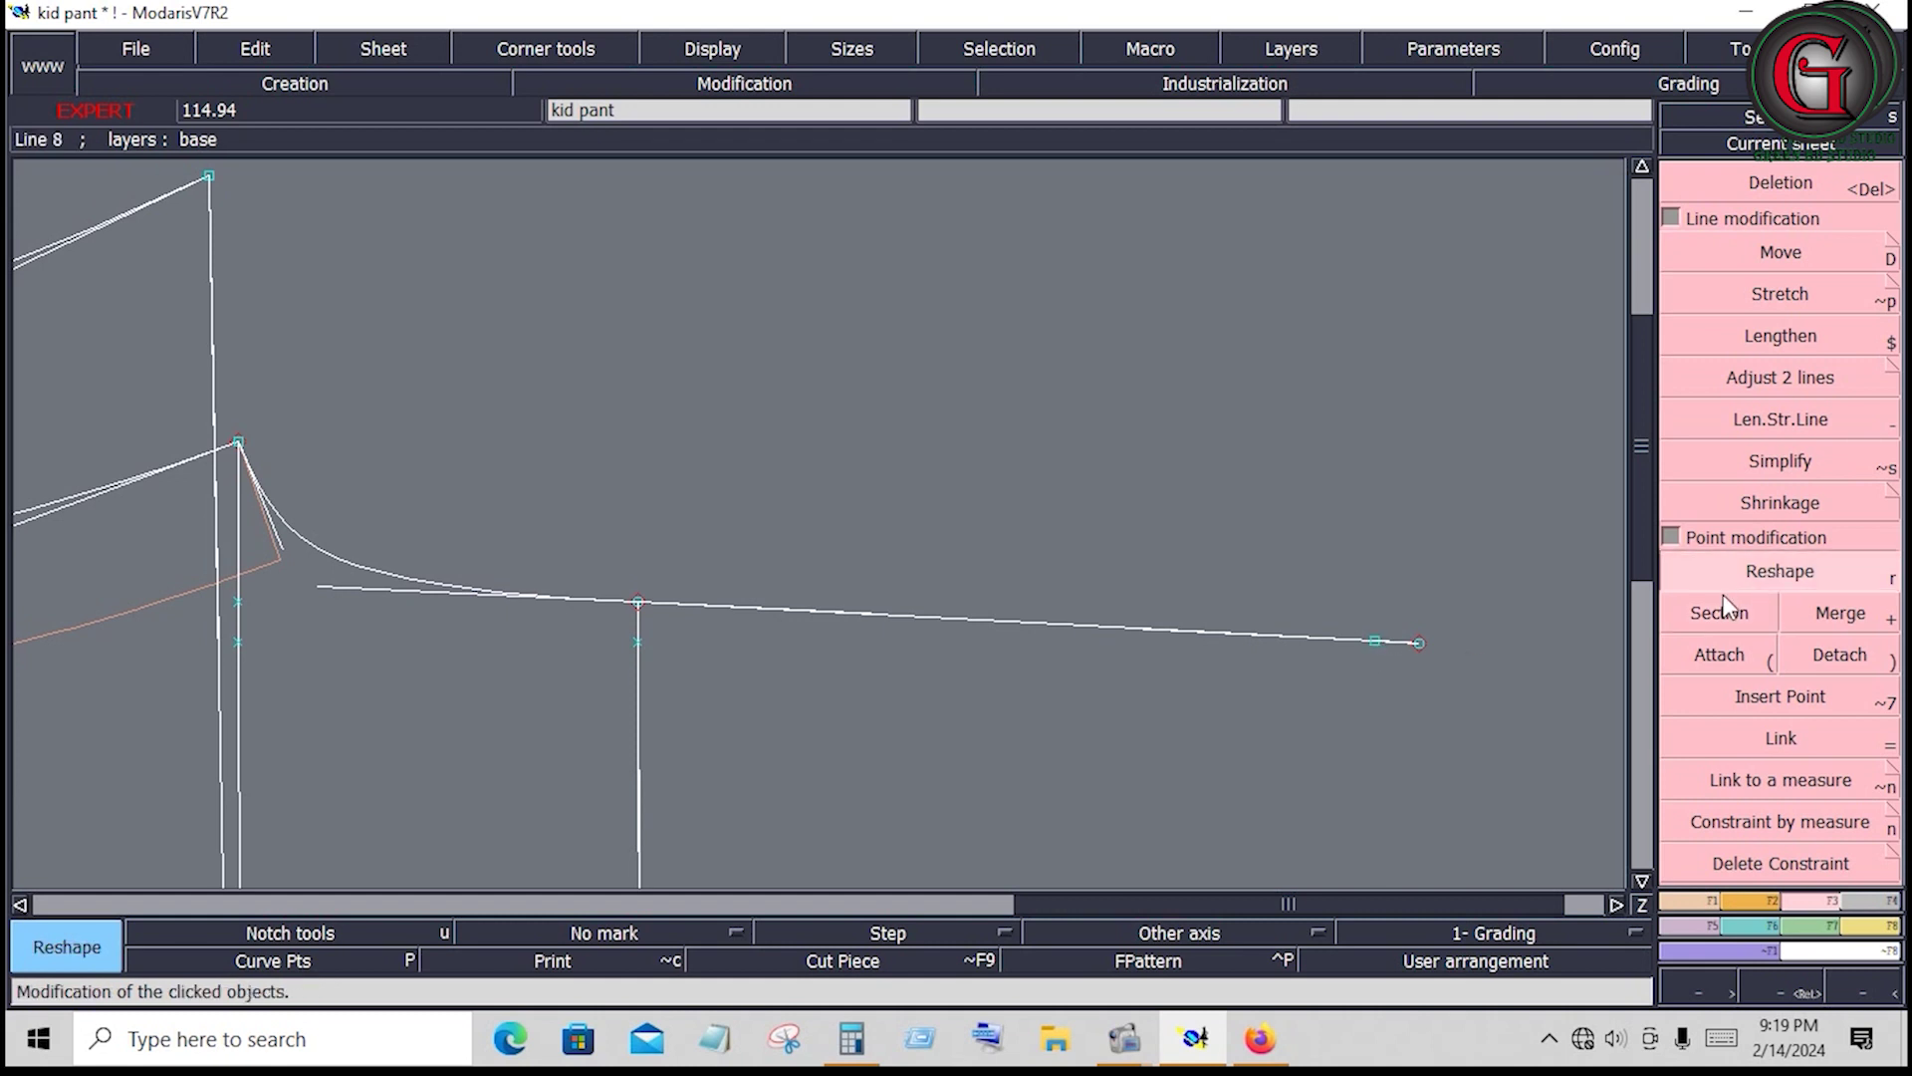
{"action": "left_click", "coordinate": [1420, 642]}
{"action": "left_click", "coordinate": [1484, 434]}
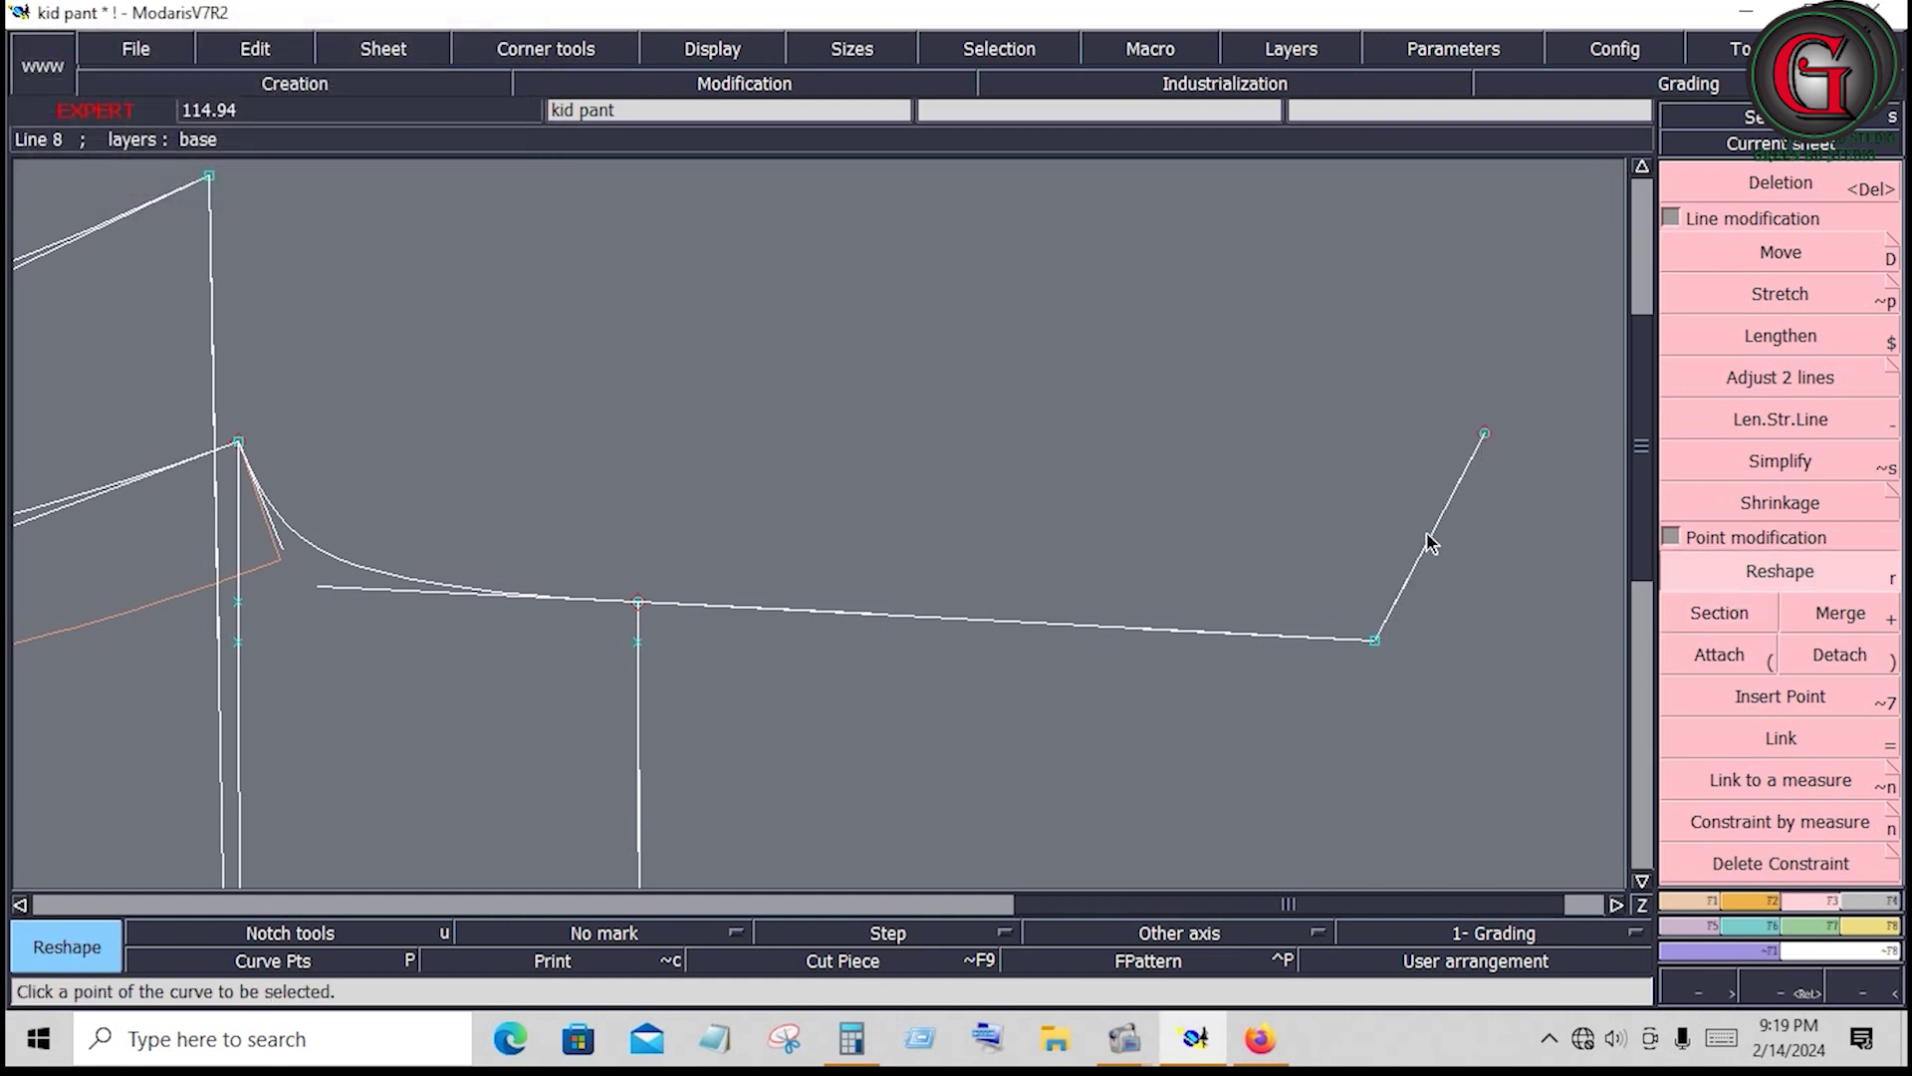
{"action": "key", "text": "Delete"}
{"action": "left_click", "coordinate": [1430, 543]}
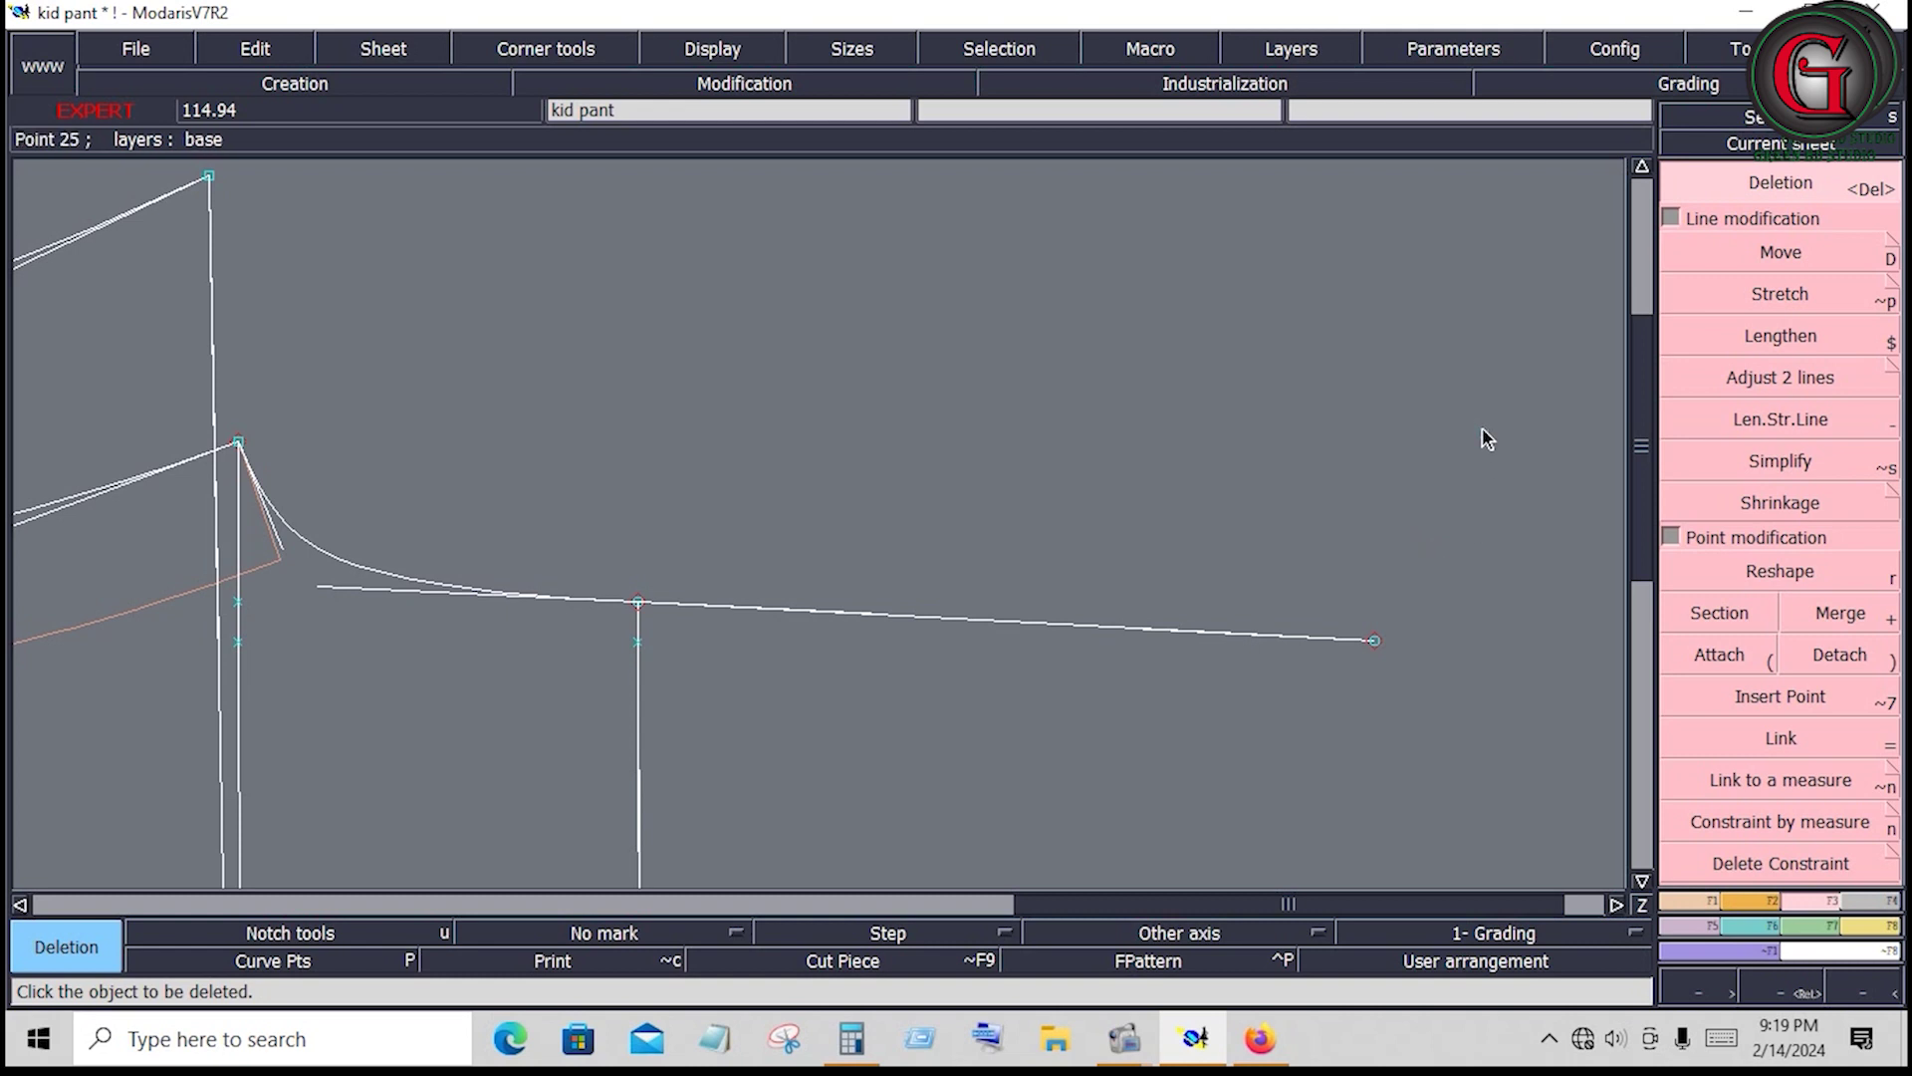
{"action": "key", "text": "Escape"}
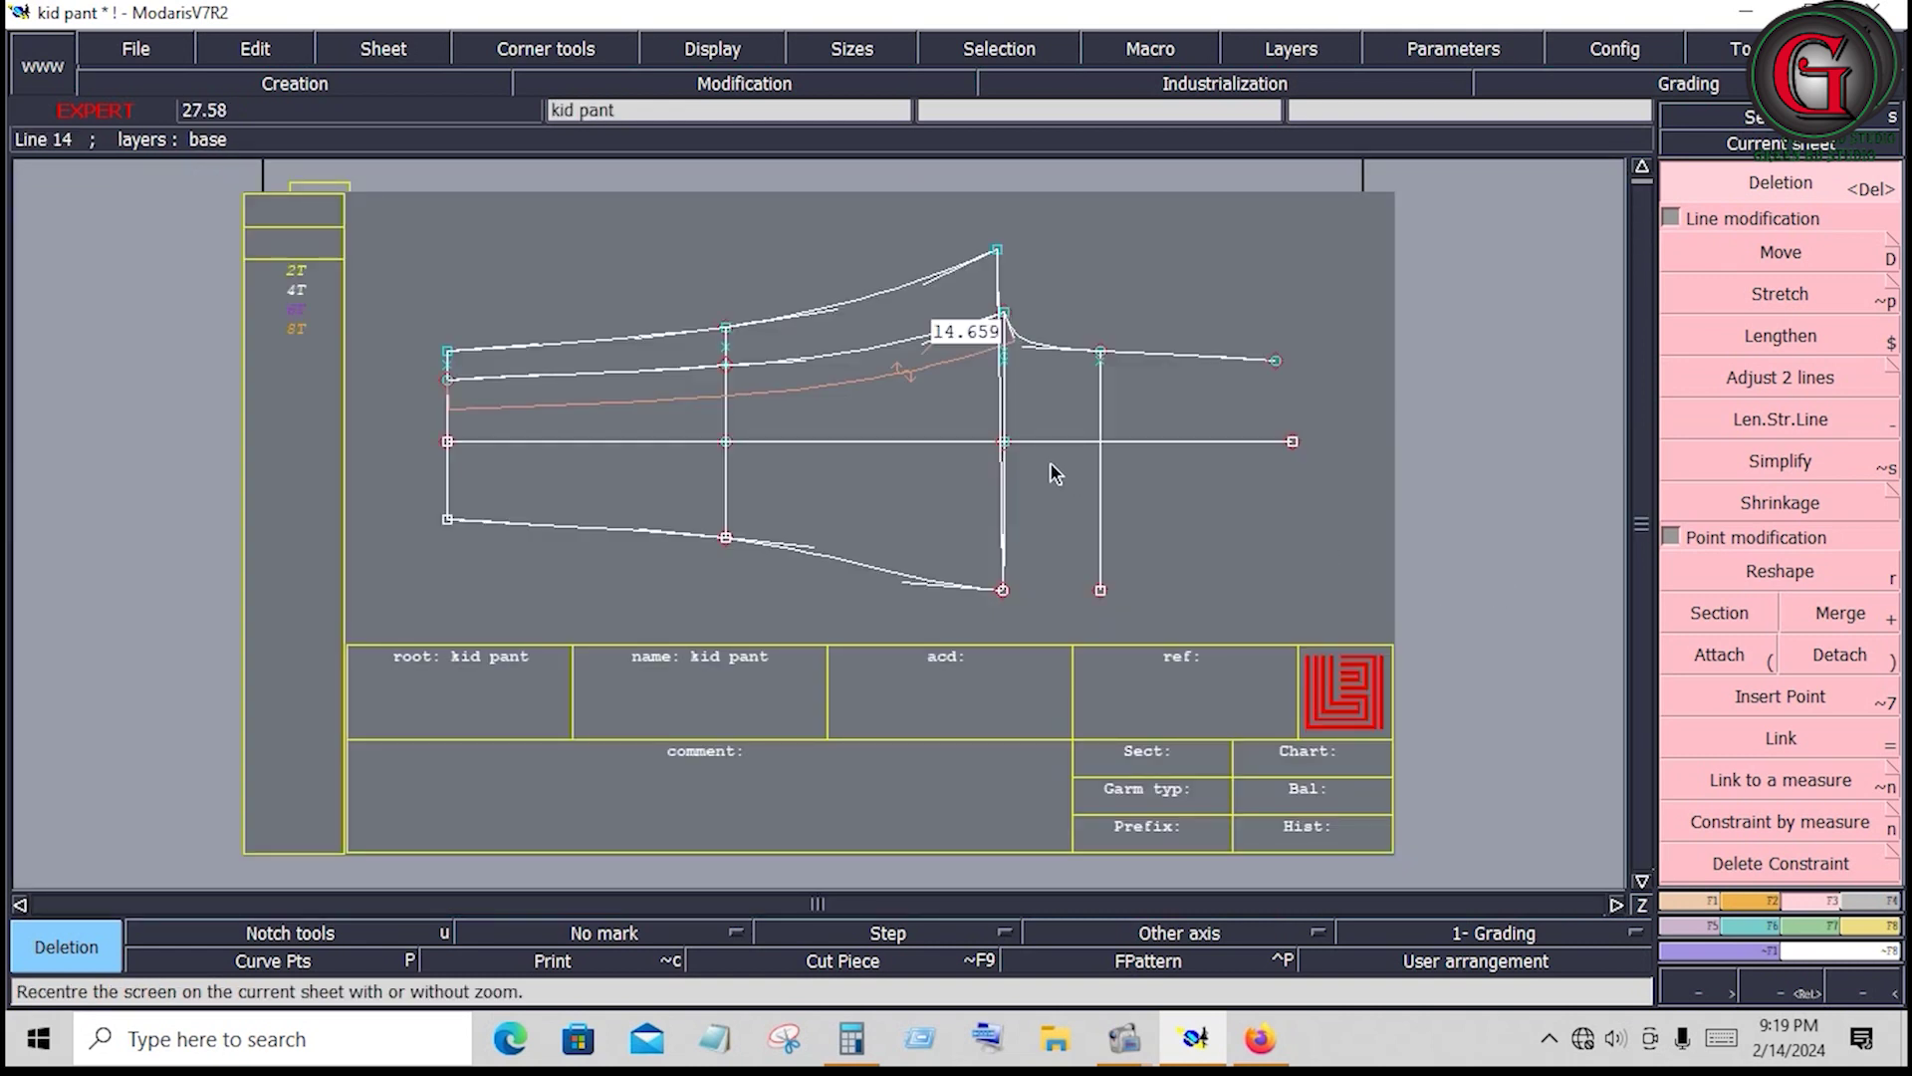
Draw a vertical line down from the top edge's right end
{"action": "key", "text": "z"}
{"action": "left_click_drag", "start_coordinate": [955, 241], "coordinate": [1333, 612]}
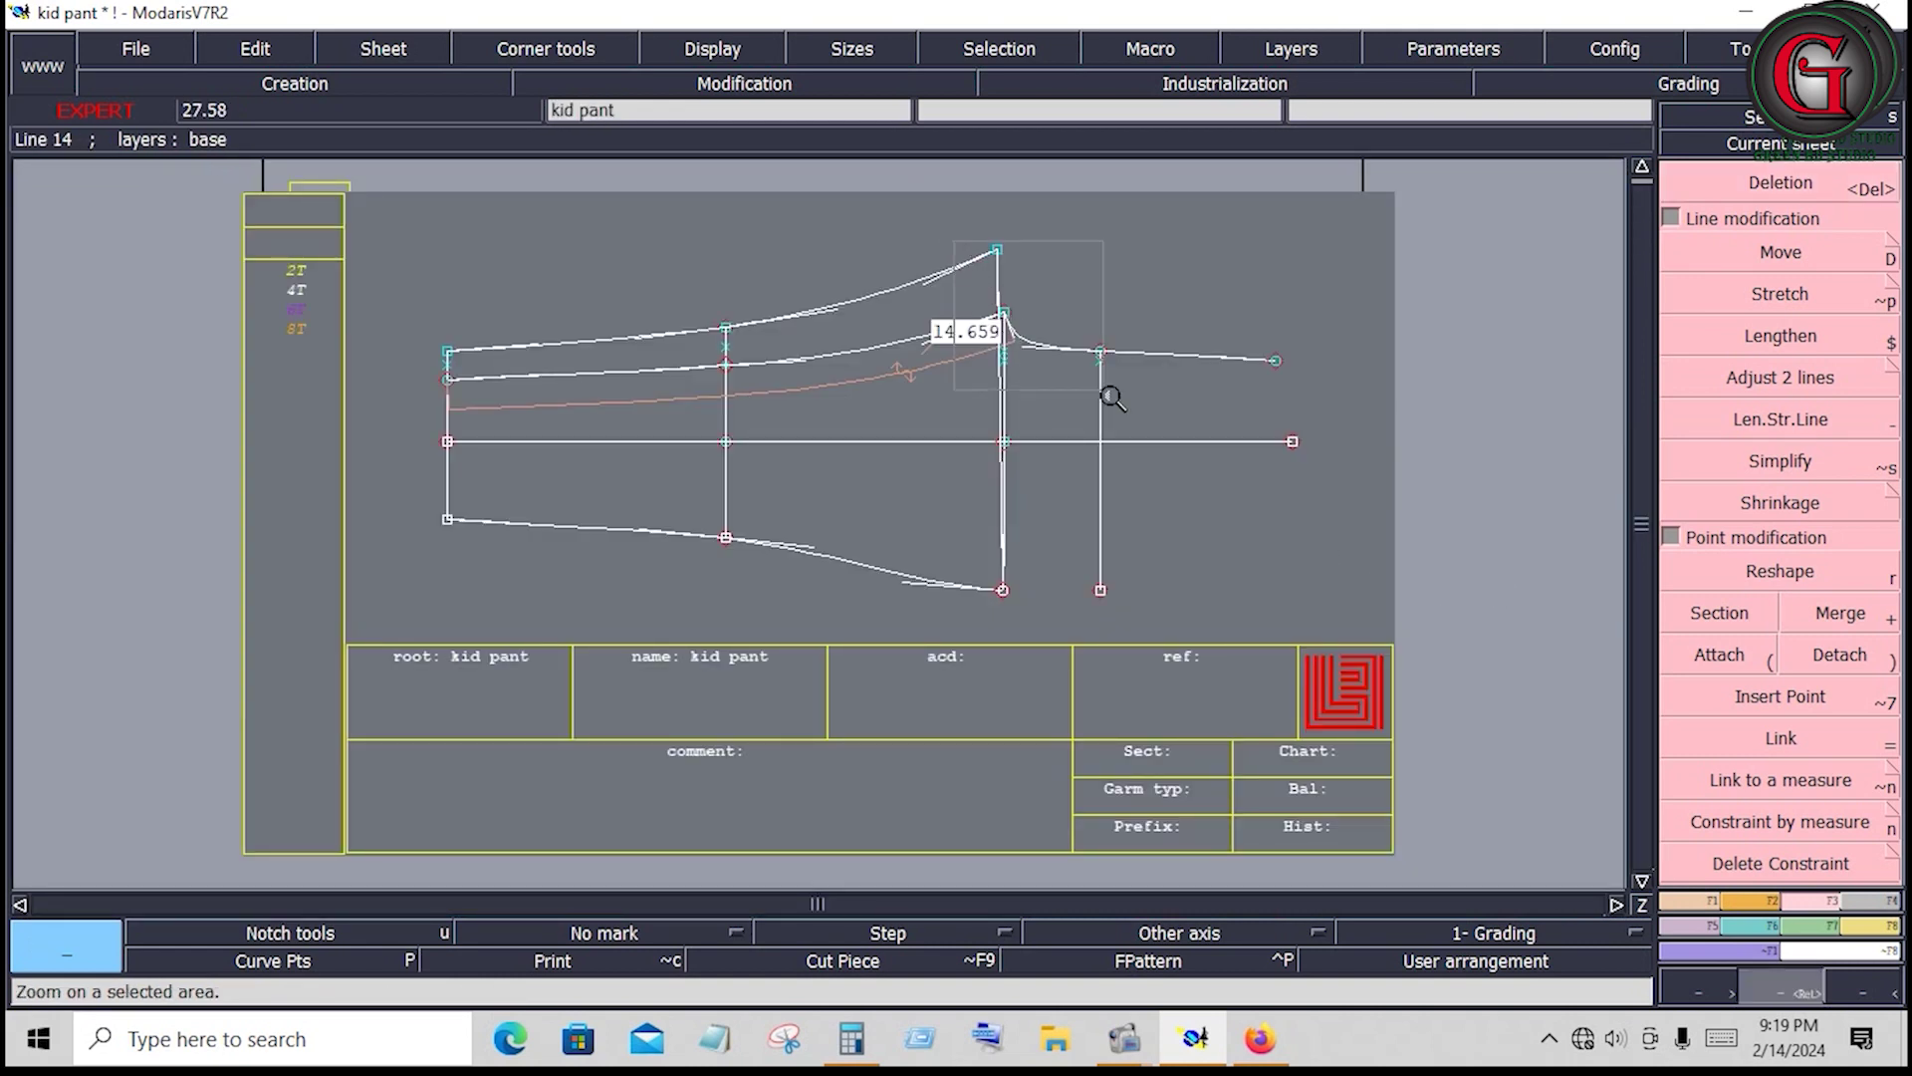
{"action": "left_click", "coordinate": [1333, 611]}
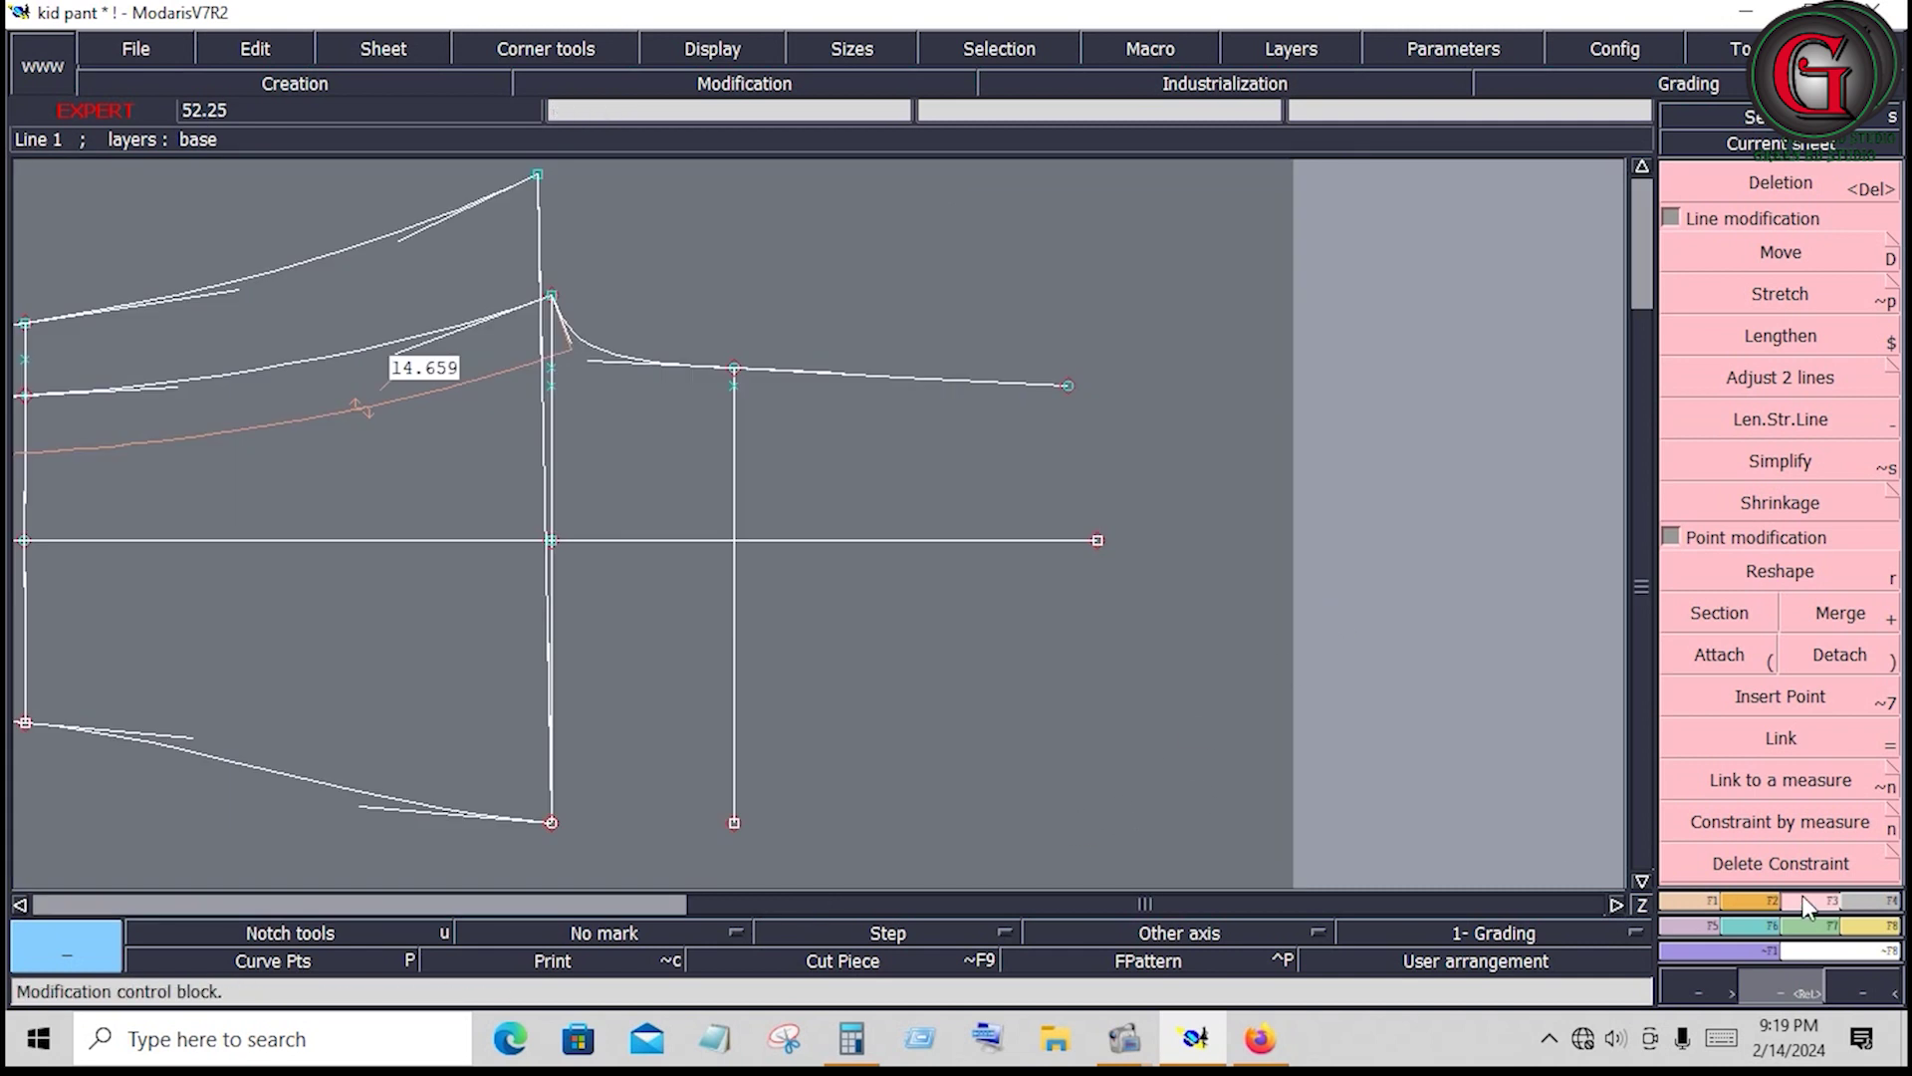
{"action": "left_click", "coordinate": [1669, 907]}
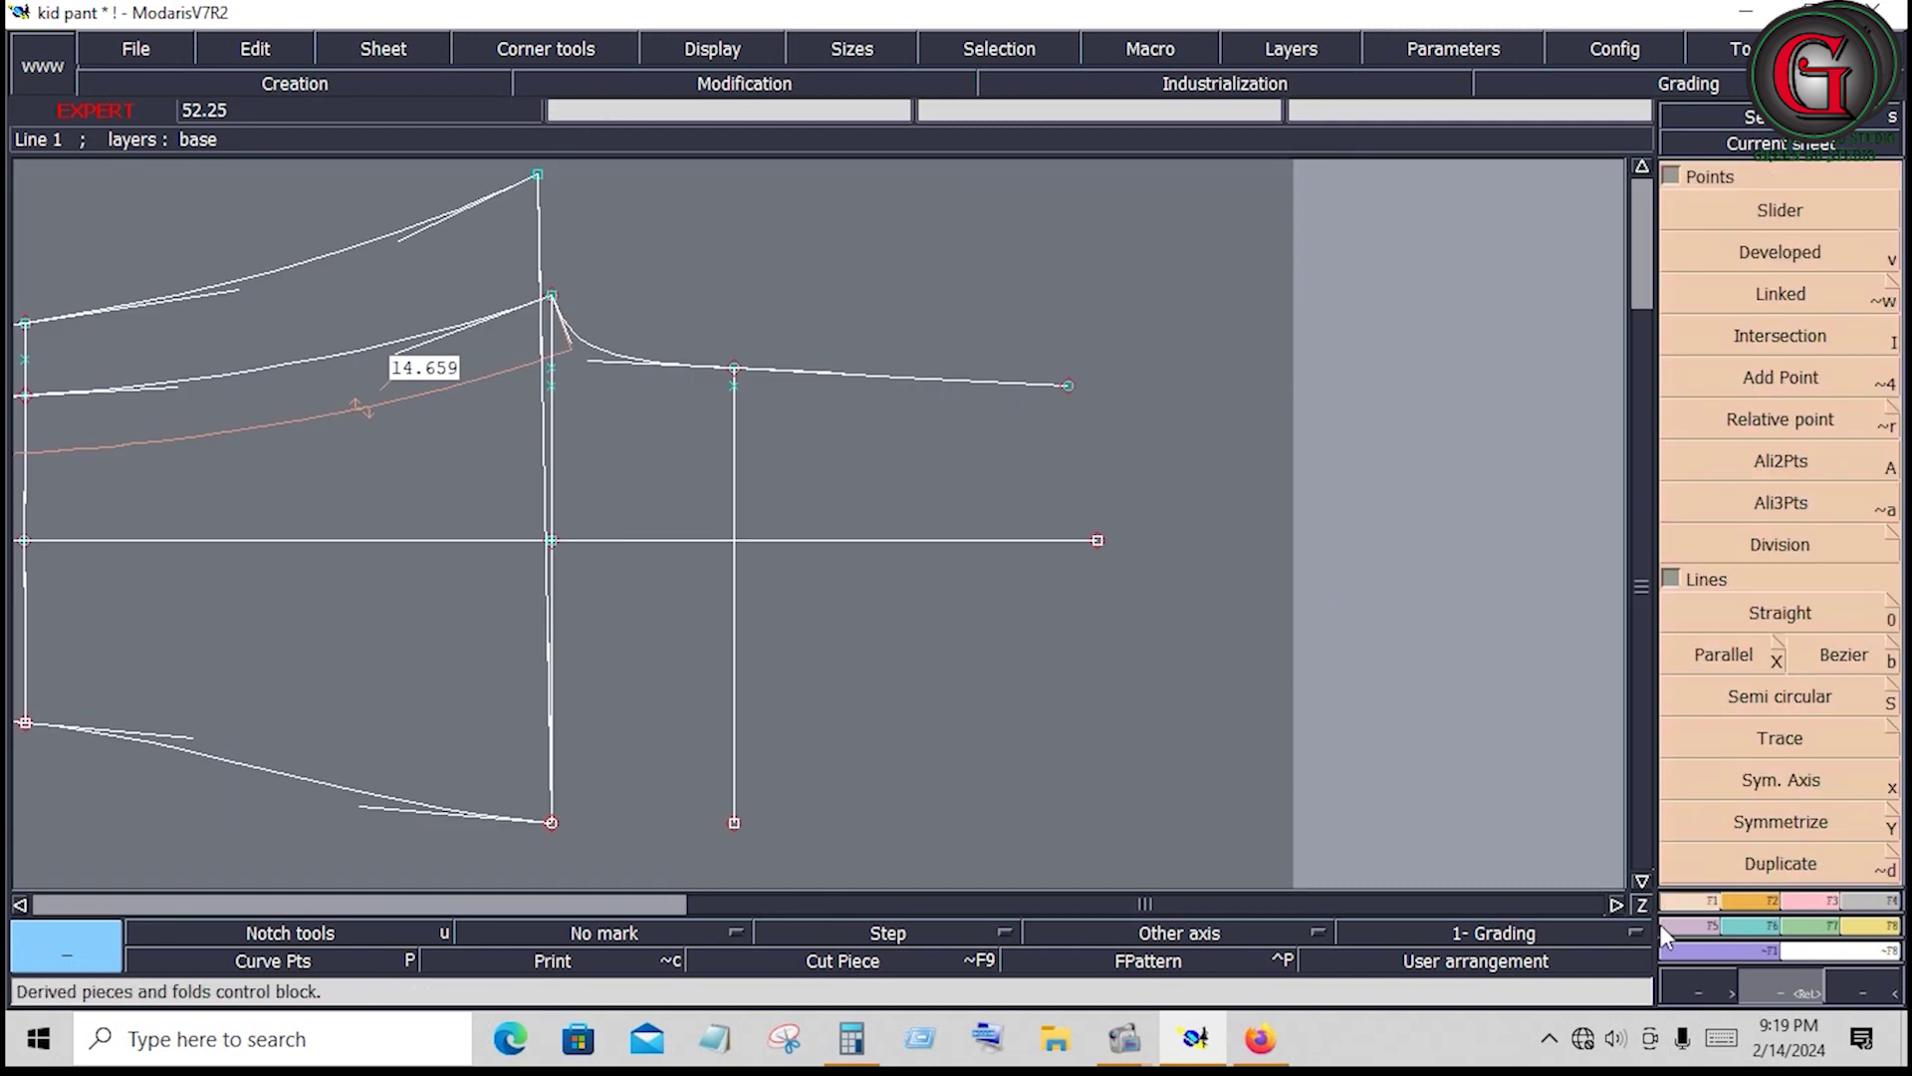
{"action": "left_click", "coordinate": [1735, 666]}
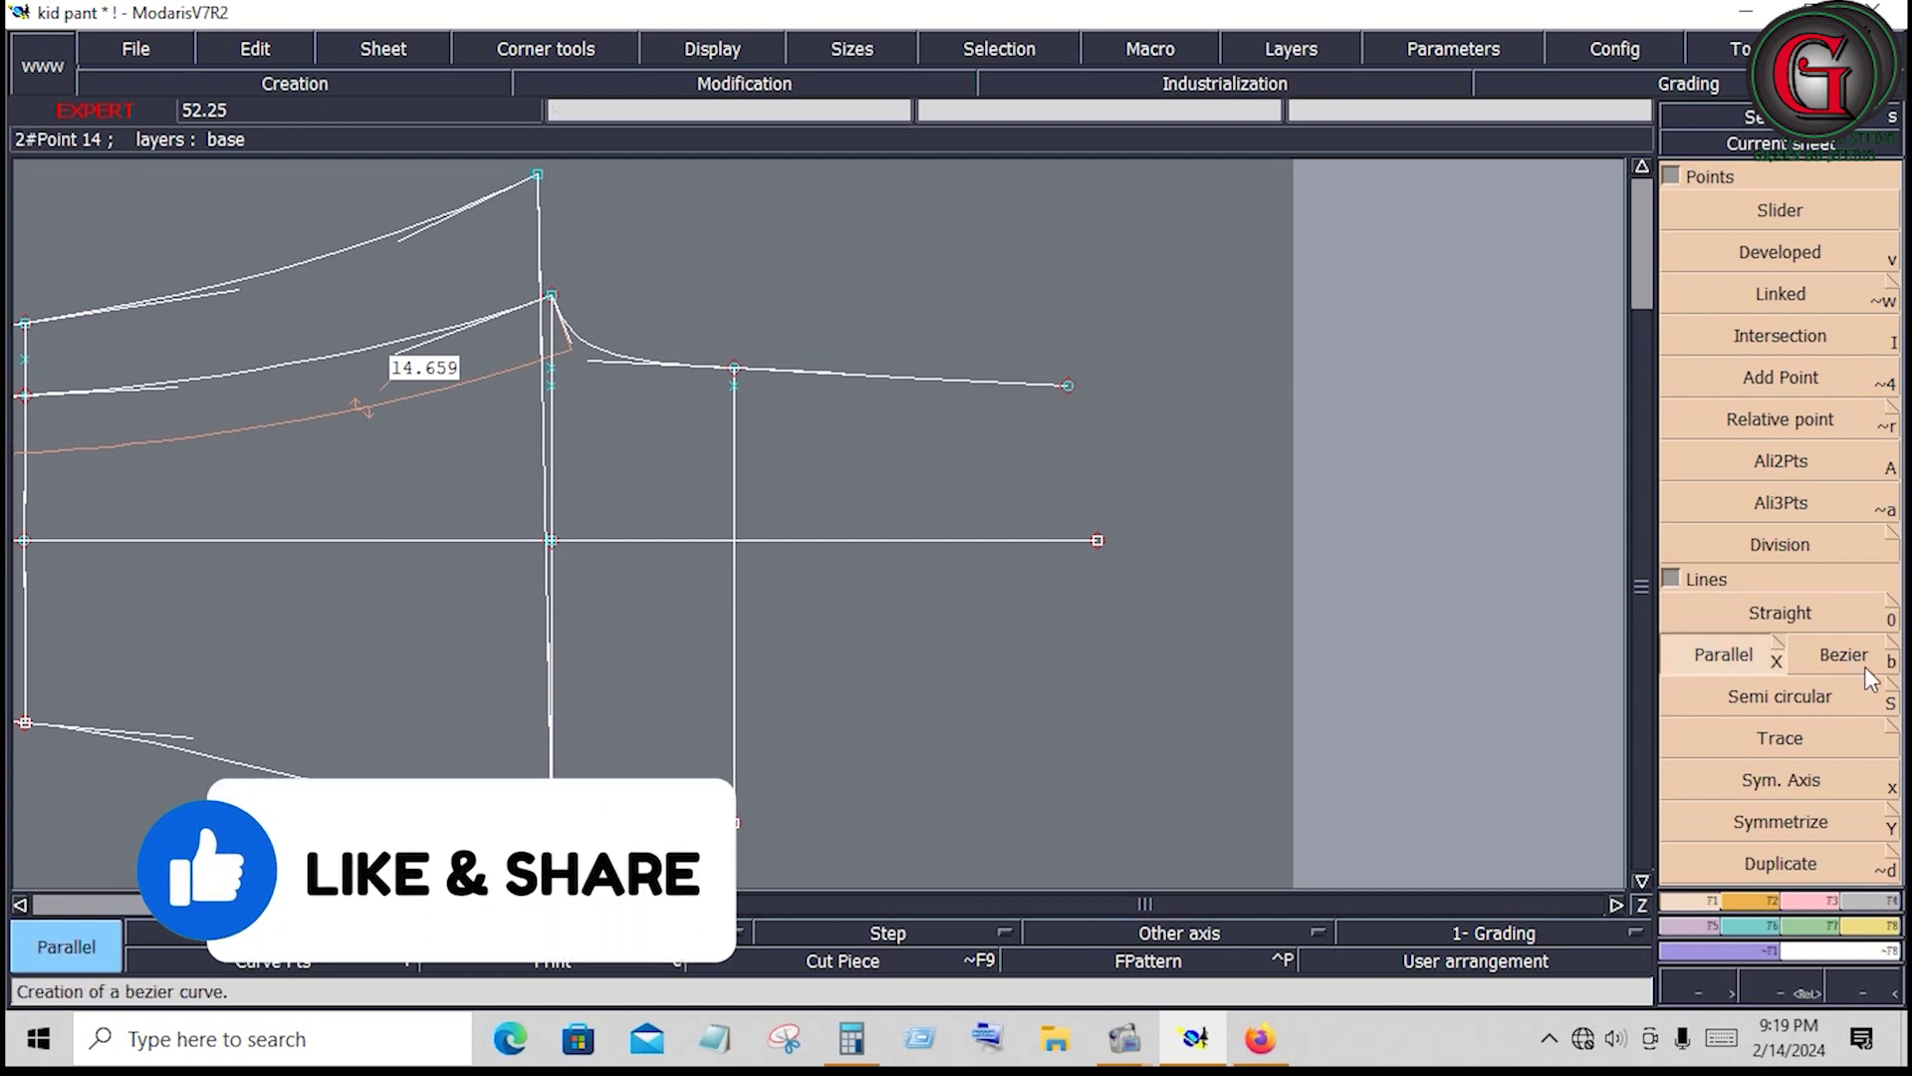
{"action": "left_click", "coordinate": [1853, 662]}
{"action": "left_click", "coordinate": [1066, 388]}
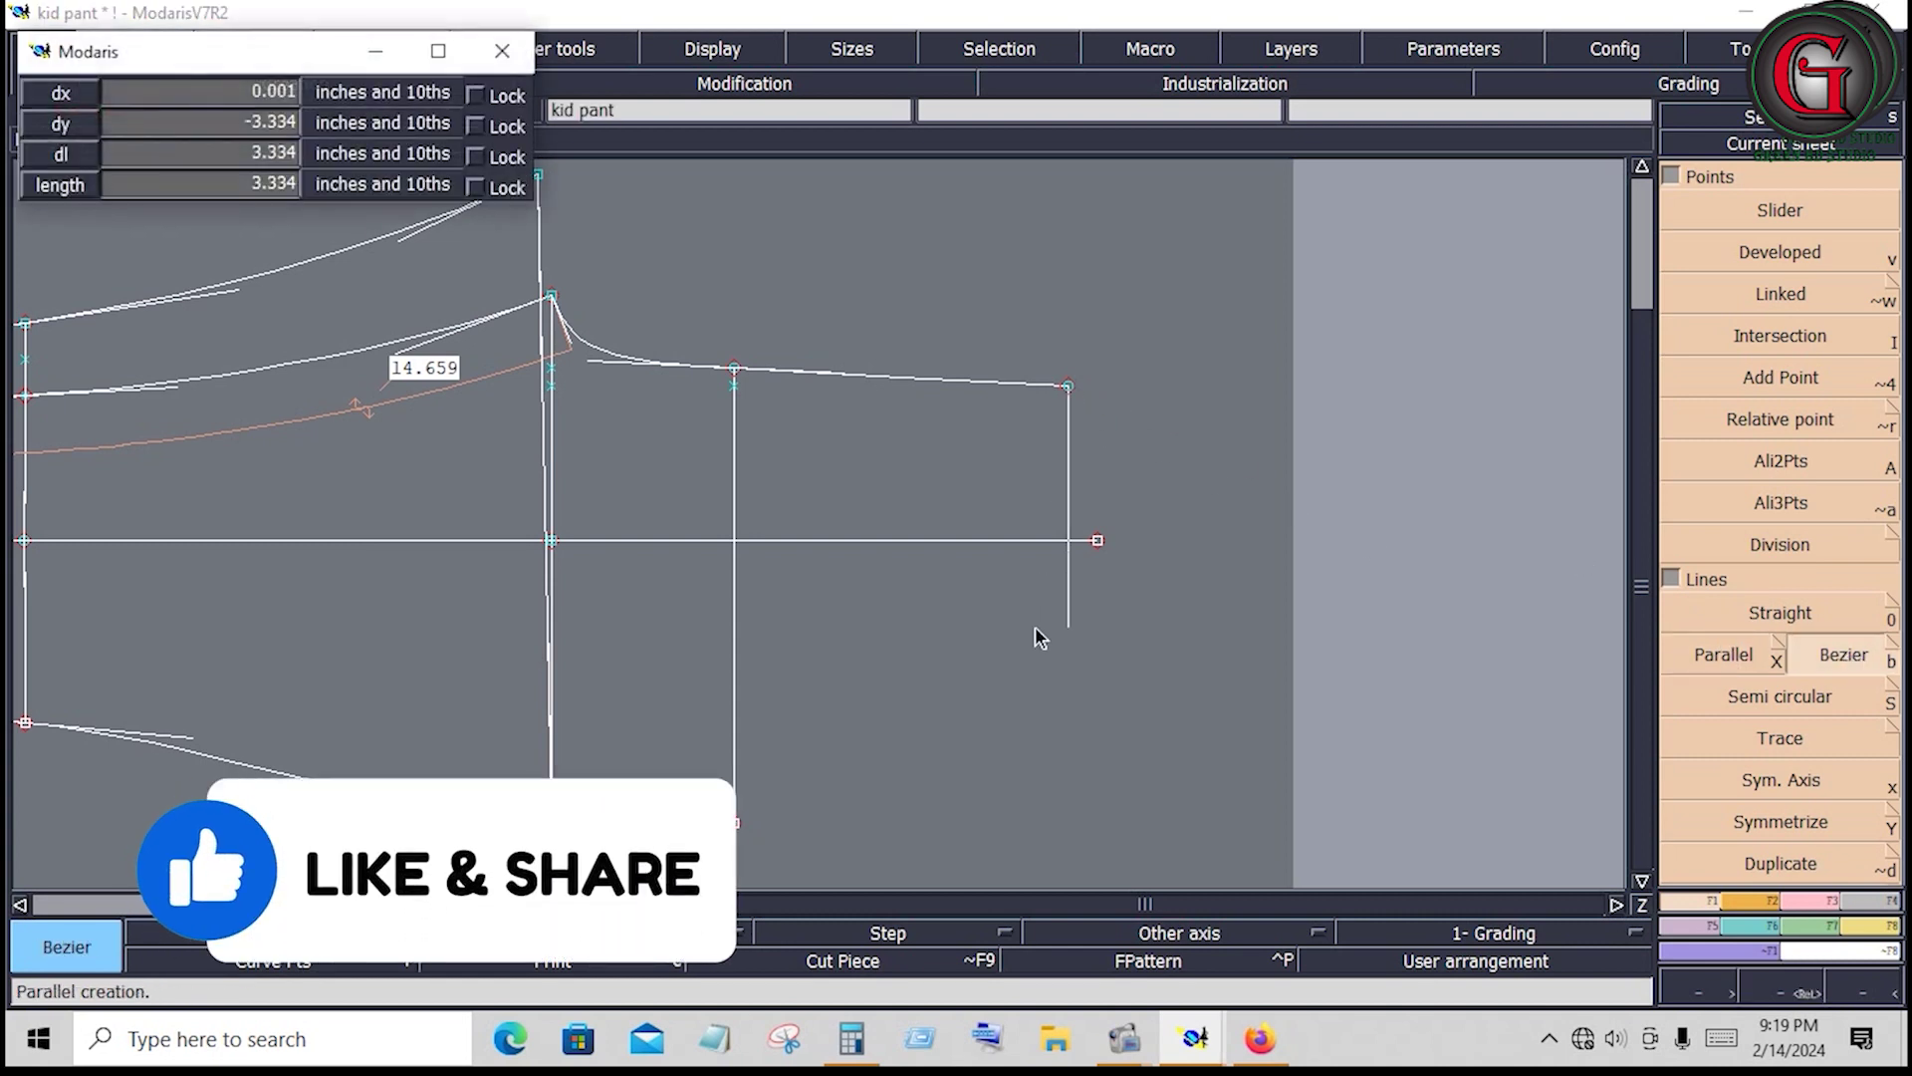
{"action": "left_click", "coordinate": [1061, 853]}
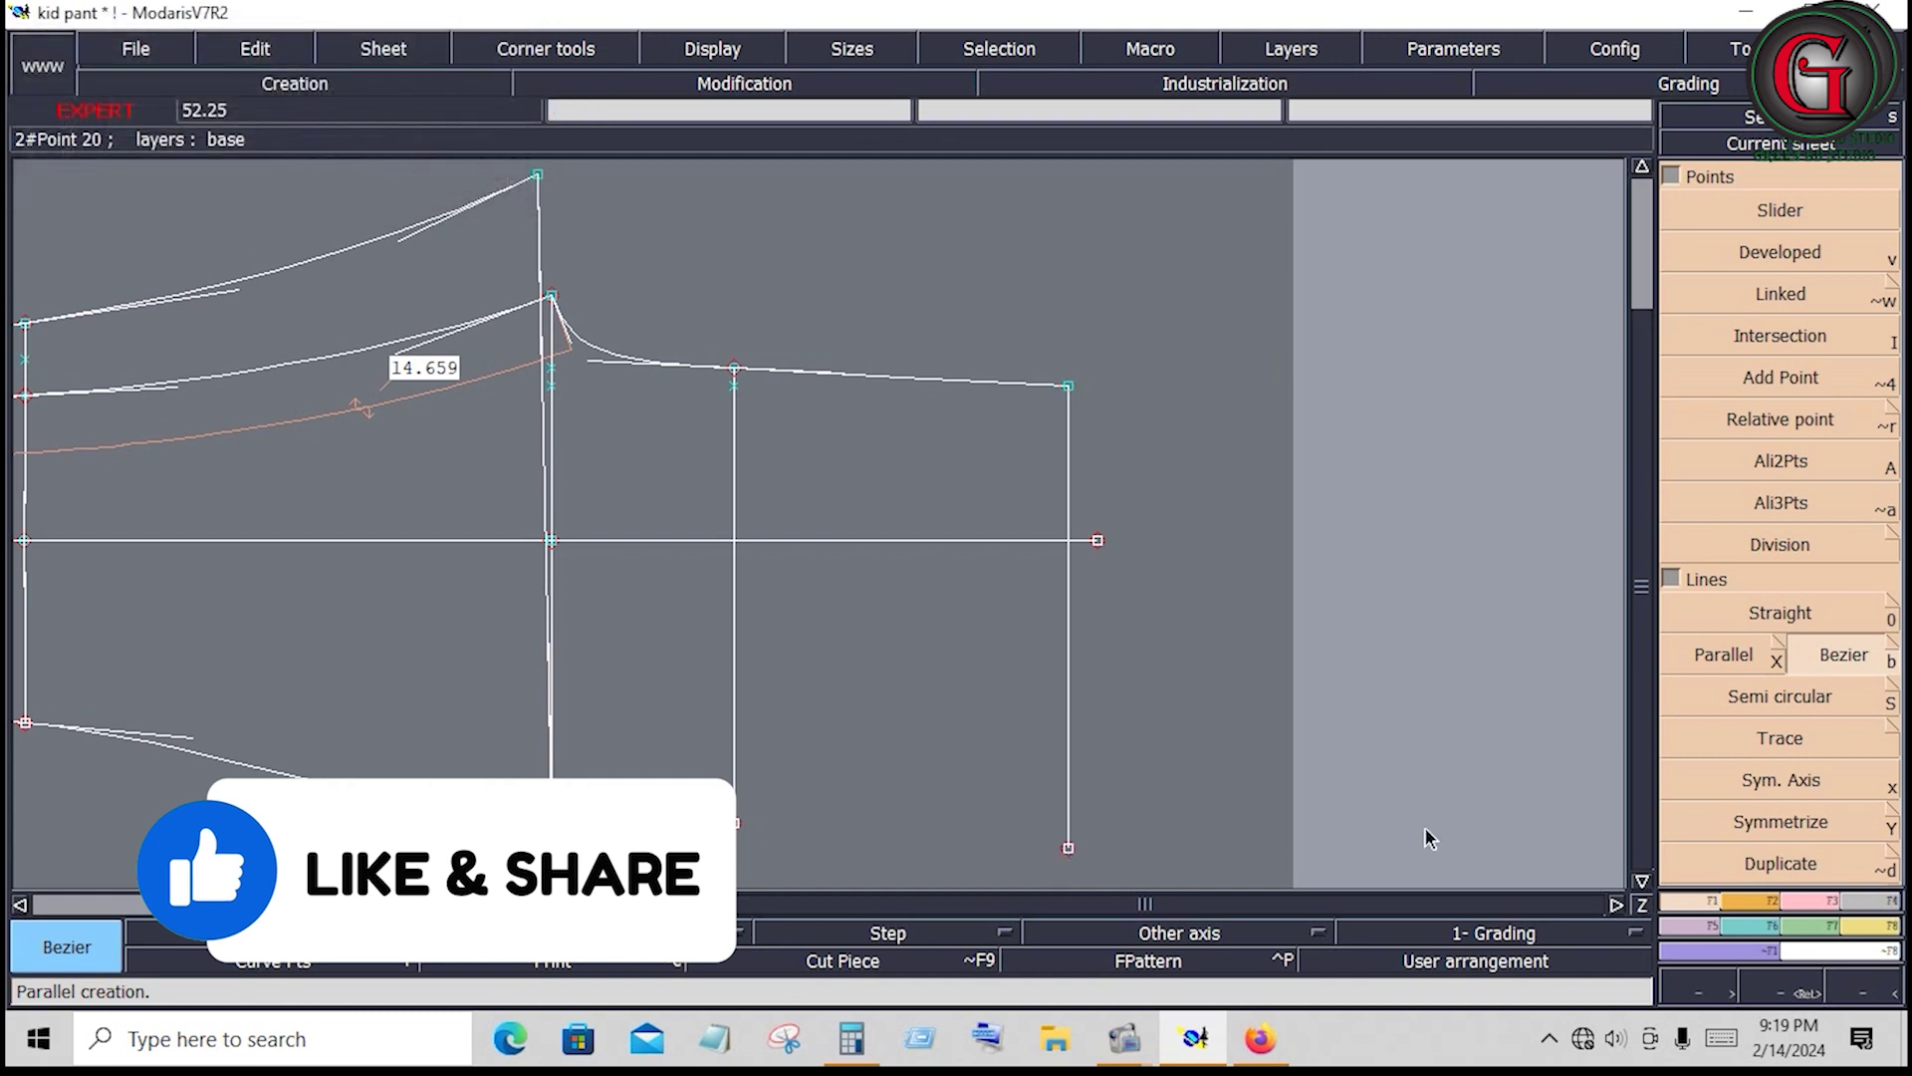
Offset a parallel copy of the vertical line by -0.250
{"action": "left_click", "coordinate": [1729, 665]}
{"action": "left_click", "coordinate": [1073, 653]}
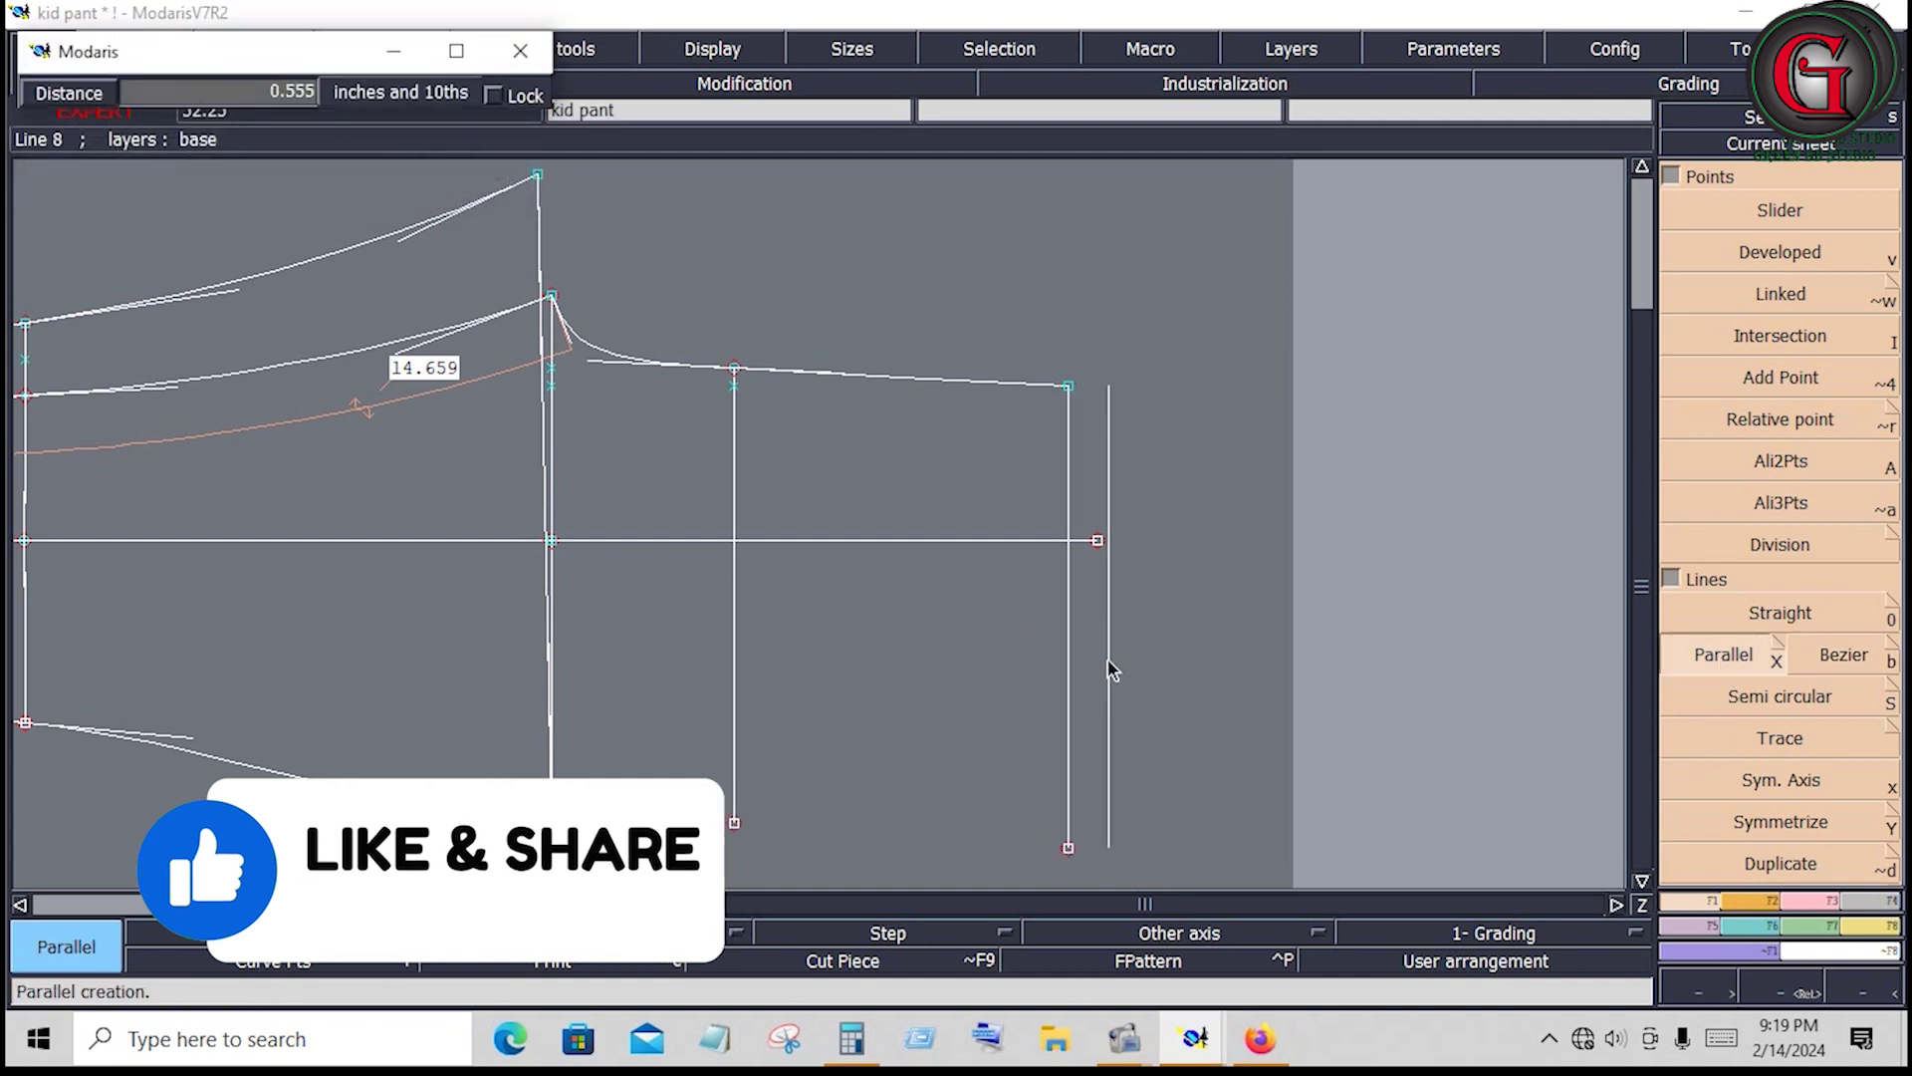
{"action": "type", "text": "-0.250"}
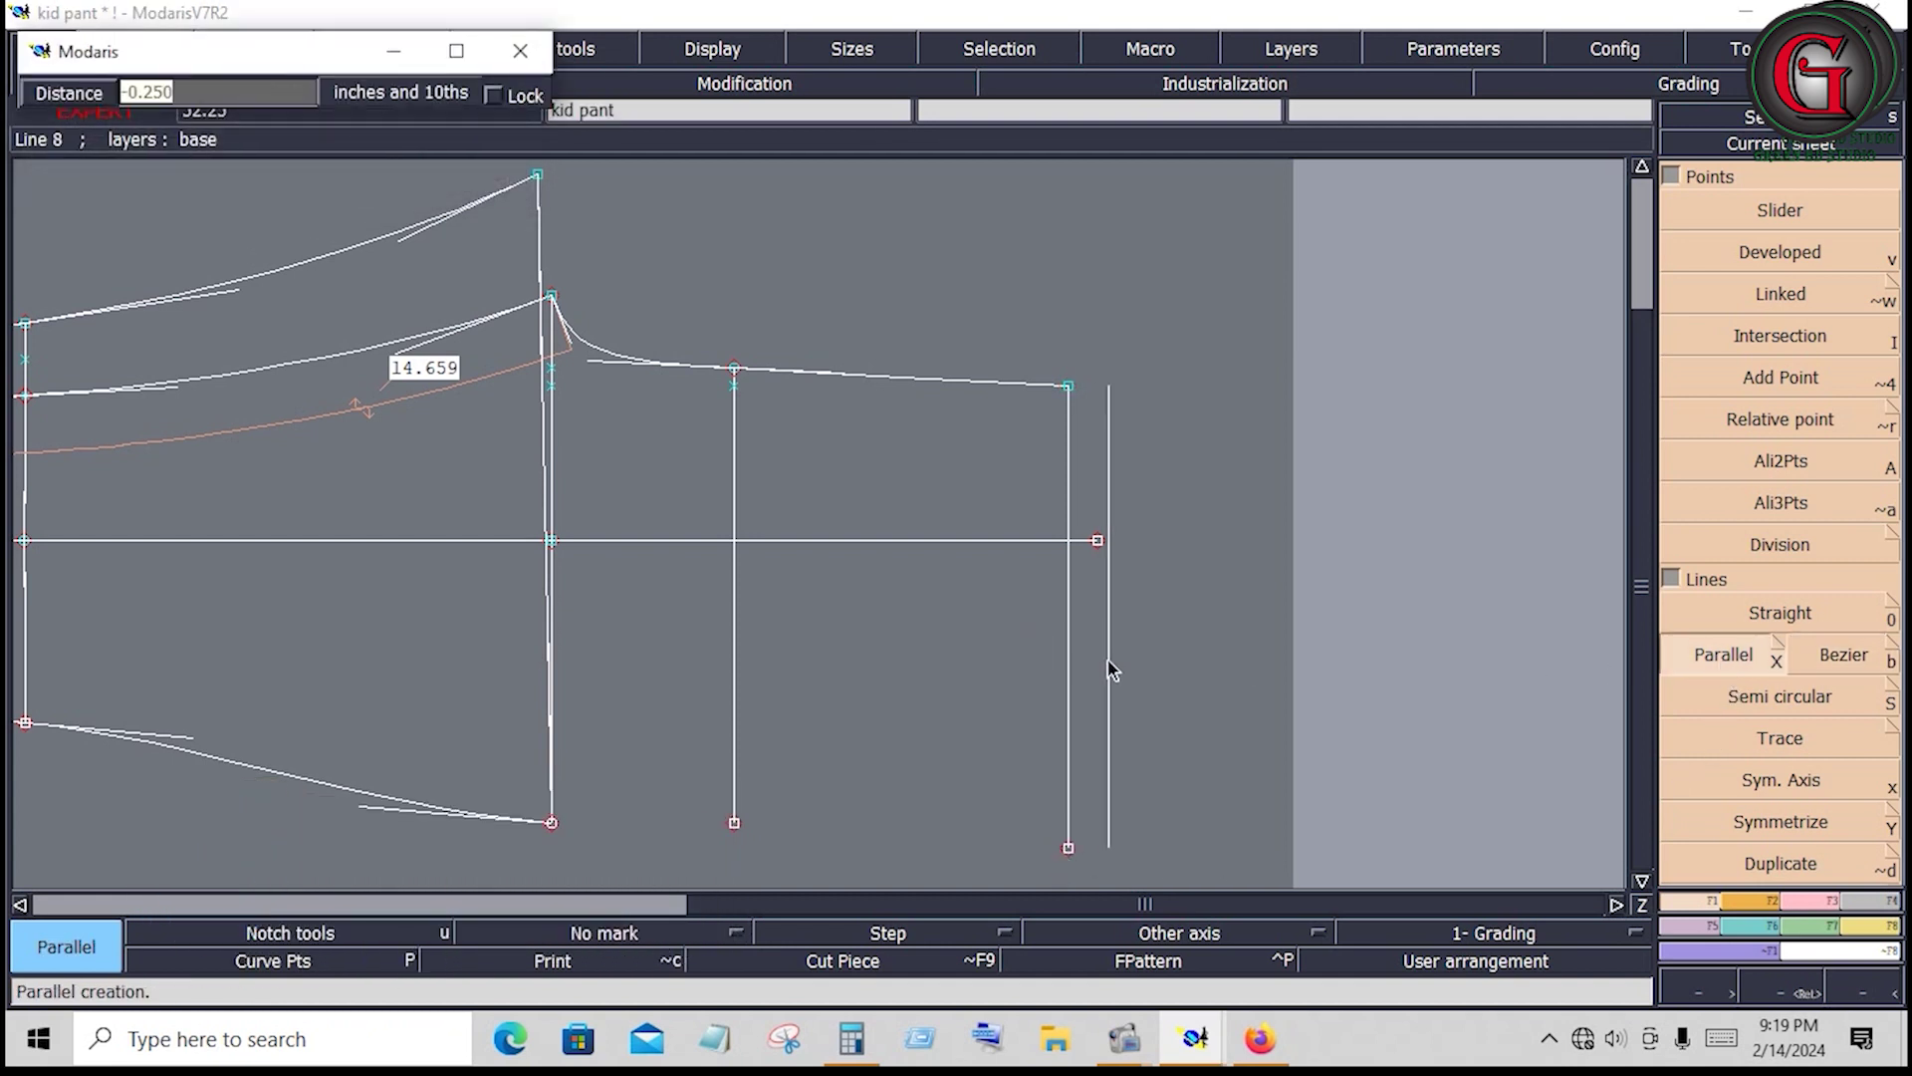
{"action": "key", "text": "Return"}
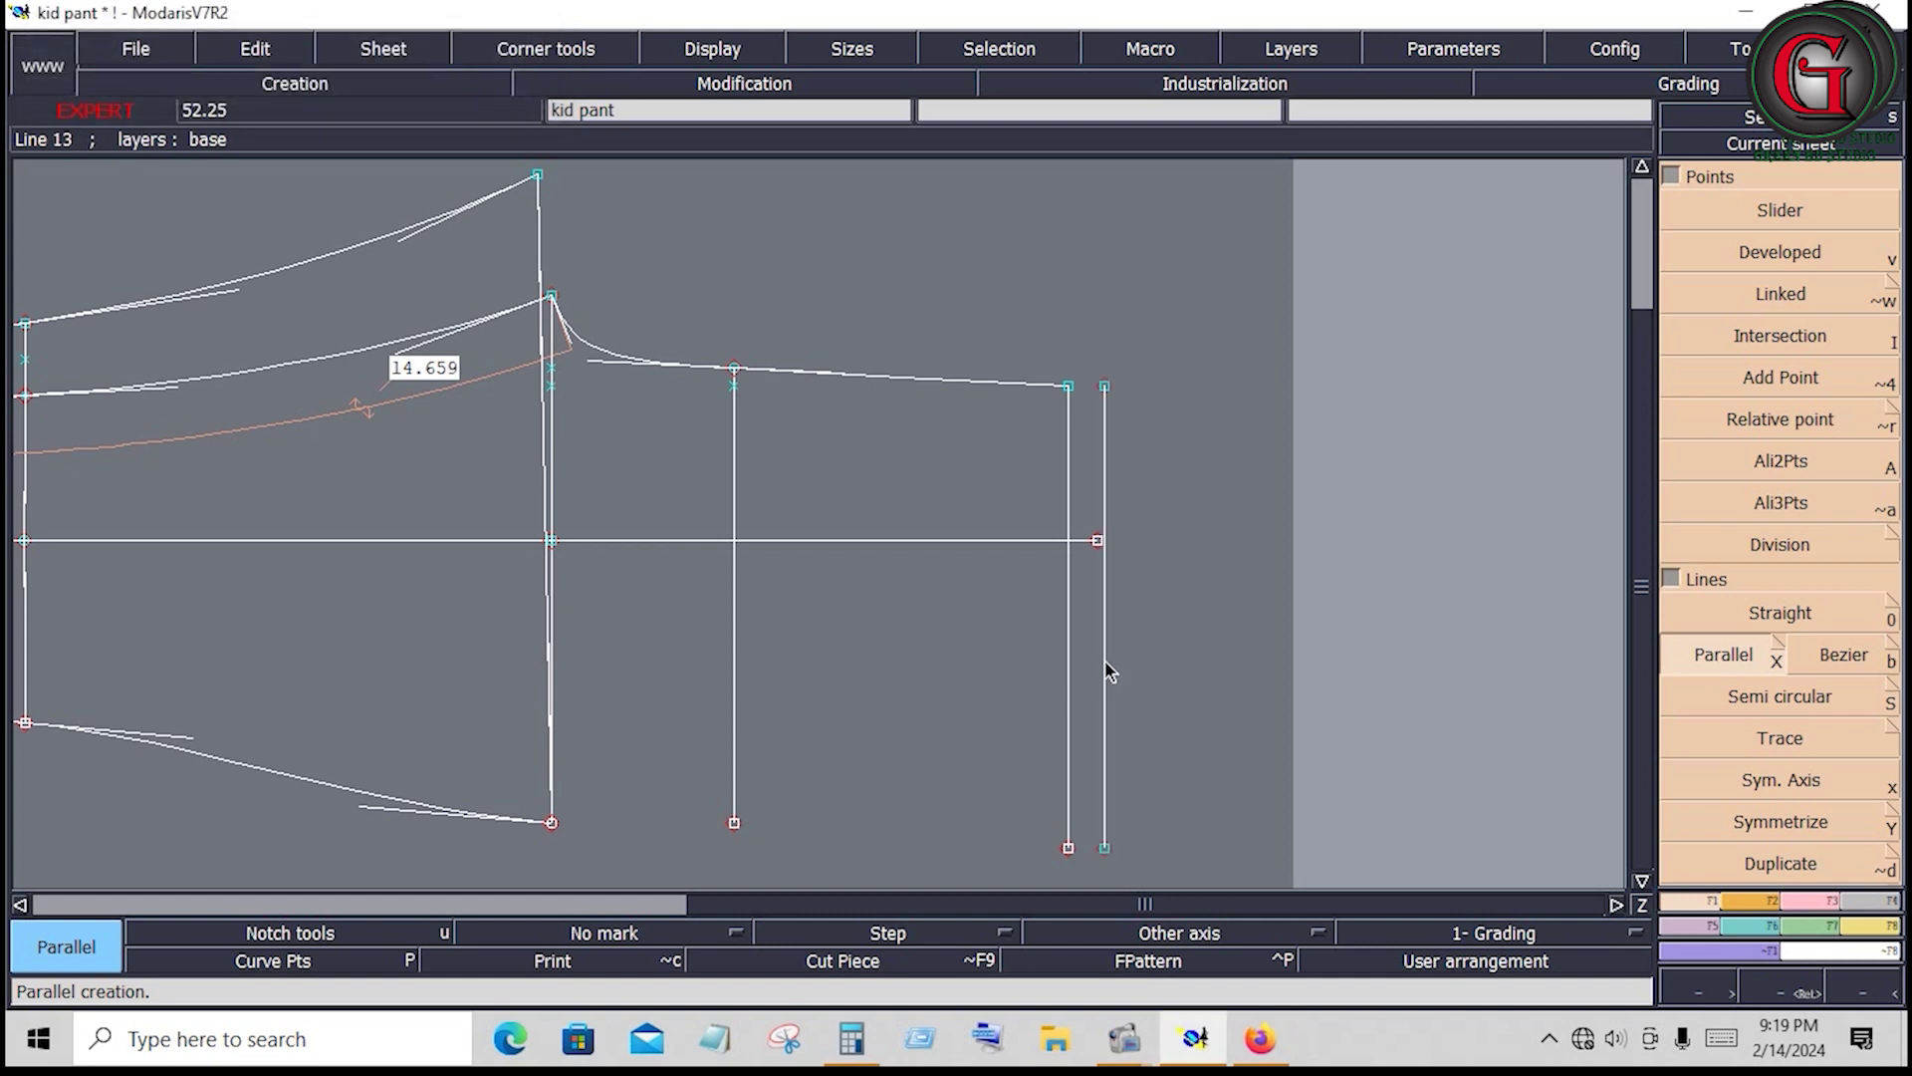
Start a slanted line from the top-right corner and enter its length value
{"action": "left_click", "coordinate": [1837, 660]}
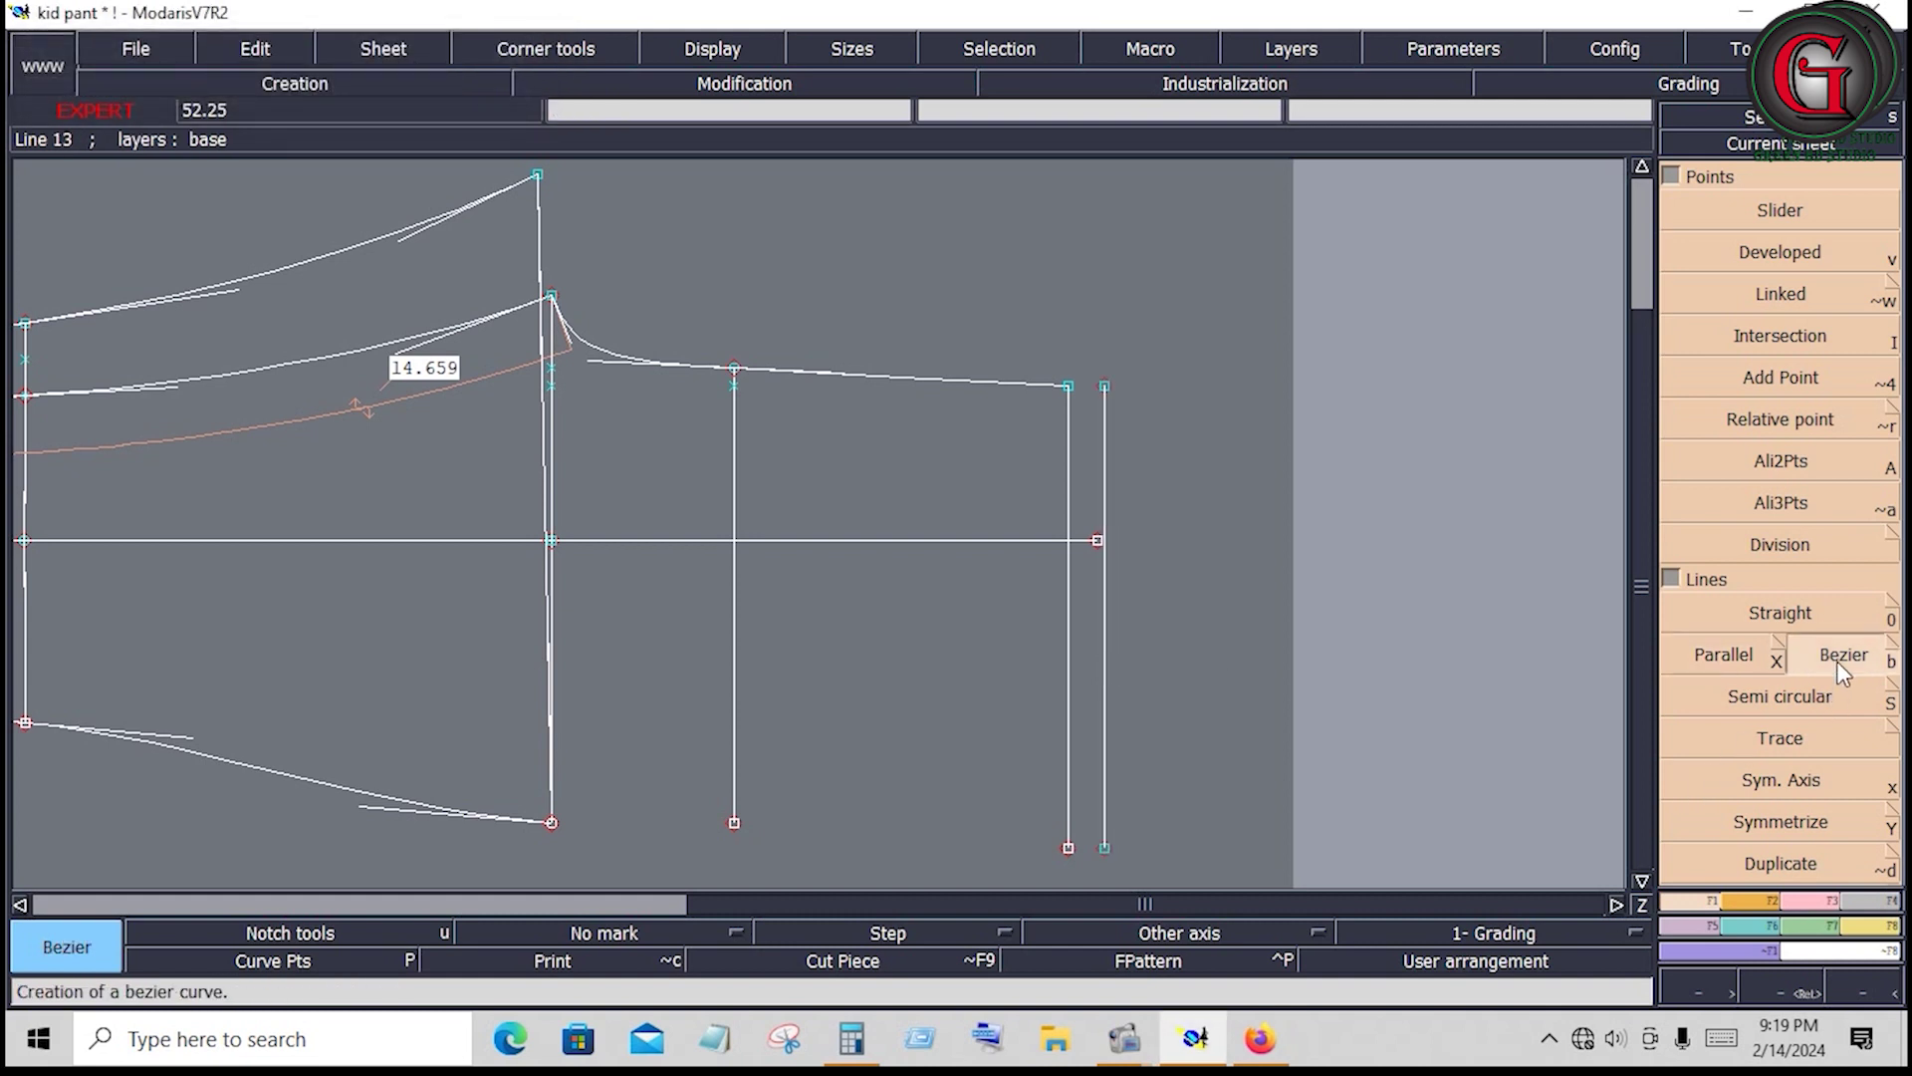
{"action": "left_click", "coordinate": [1068, 386]}
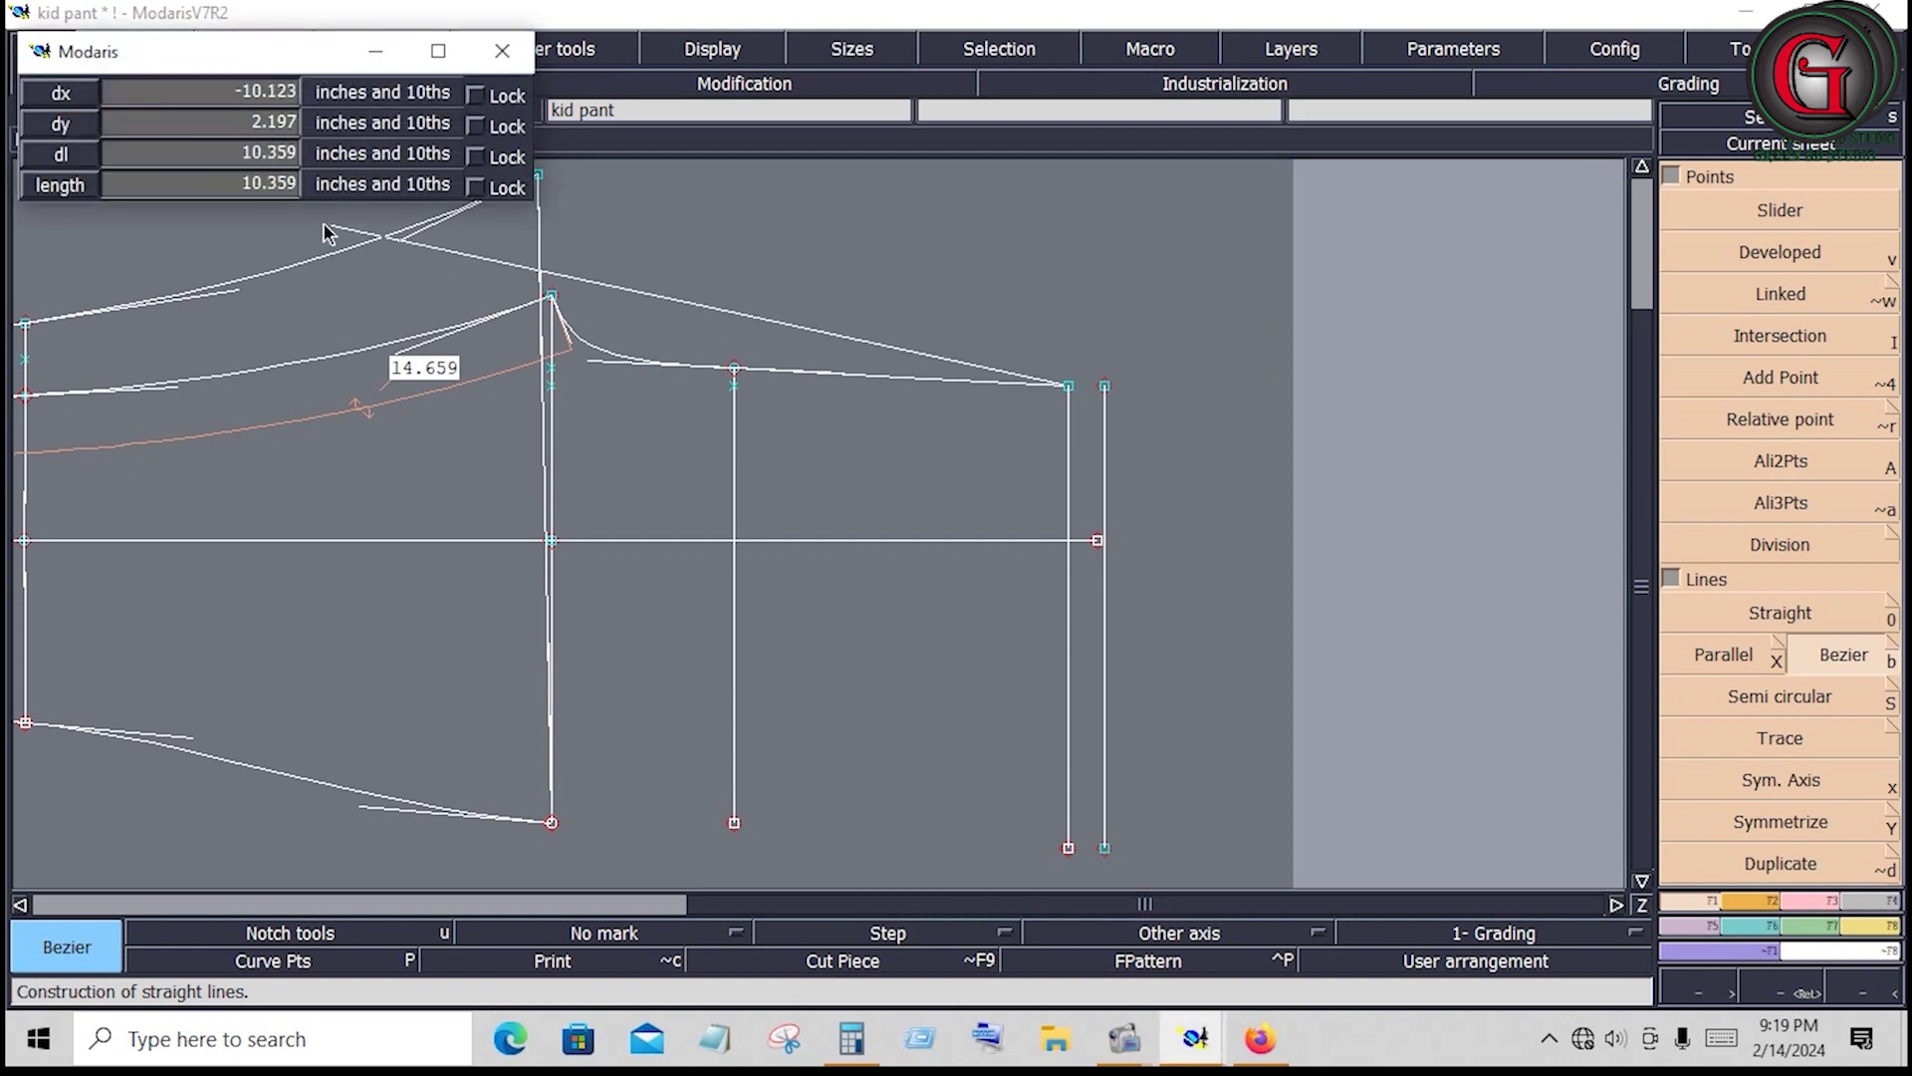
{"action": "left_click", "coordinate": [170, 154]}
{"action": "type", "text": "2.500"}
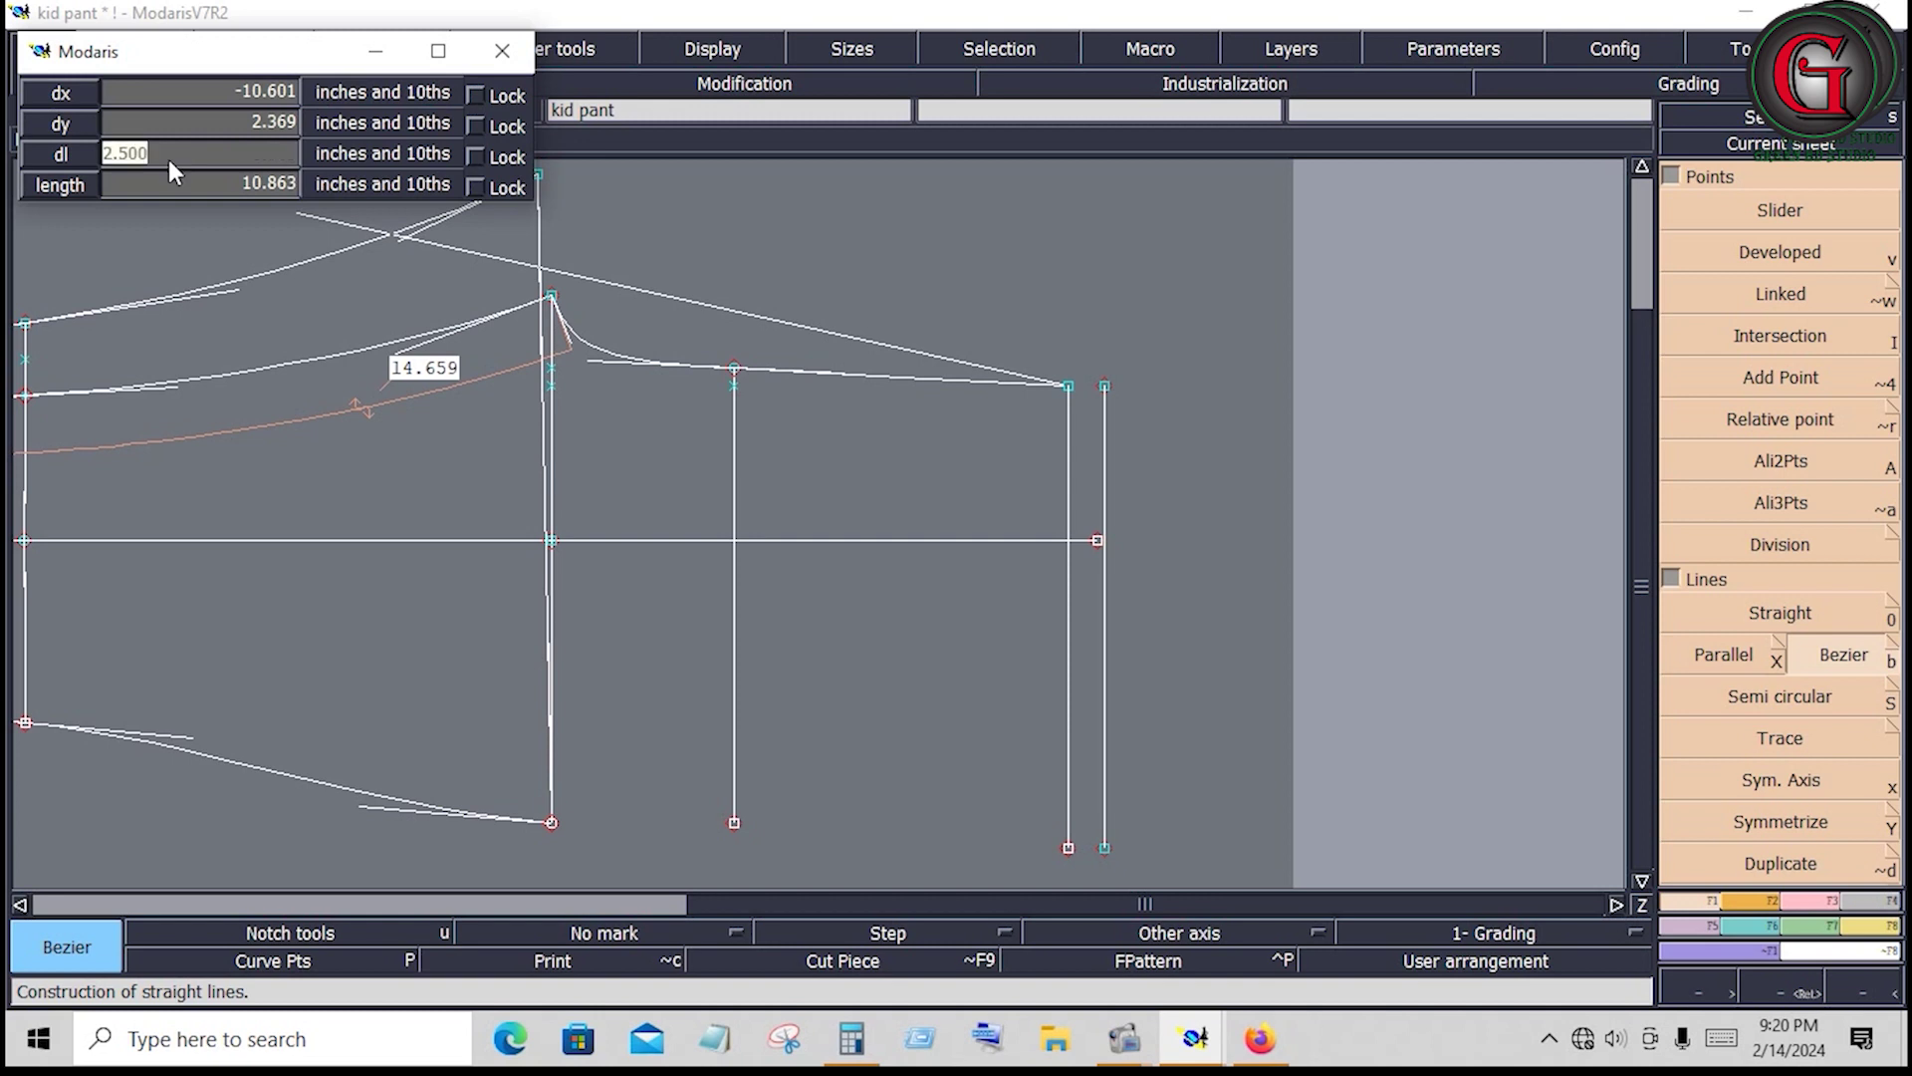
{"action": "type", "text": "6"}
Place the 2.5 Bezier line from the top corner and bend it into a curve
{"action": "key", "text": "Return"}
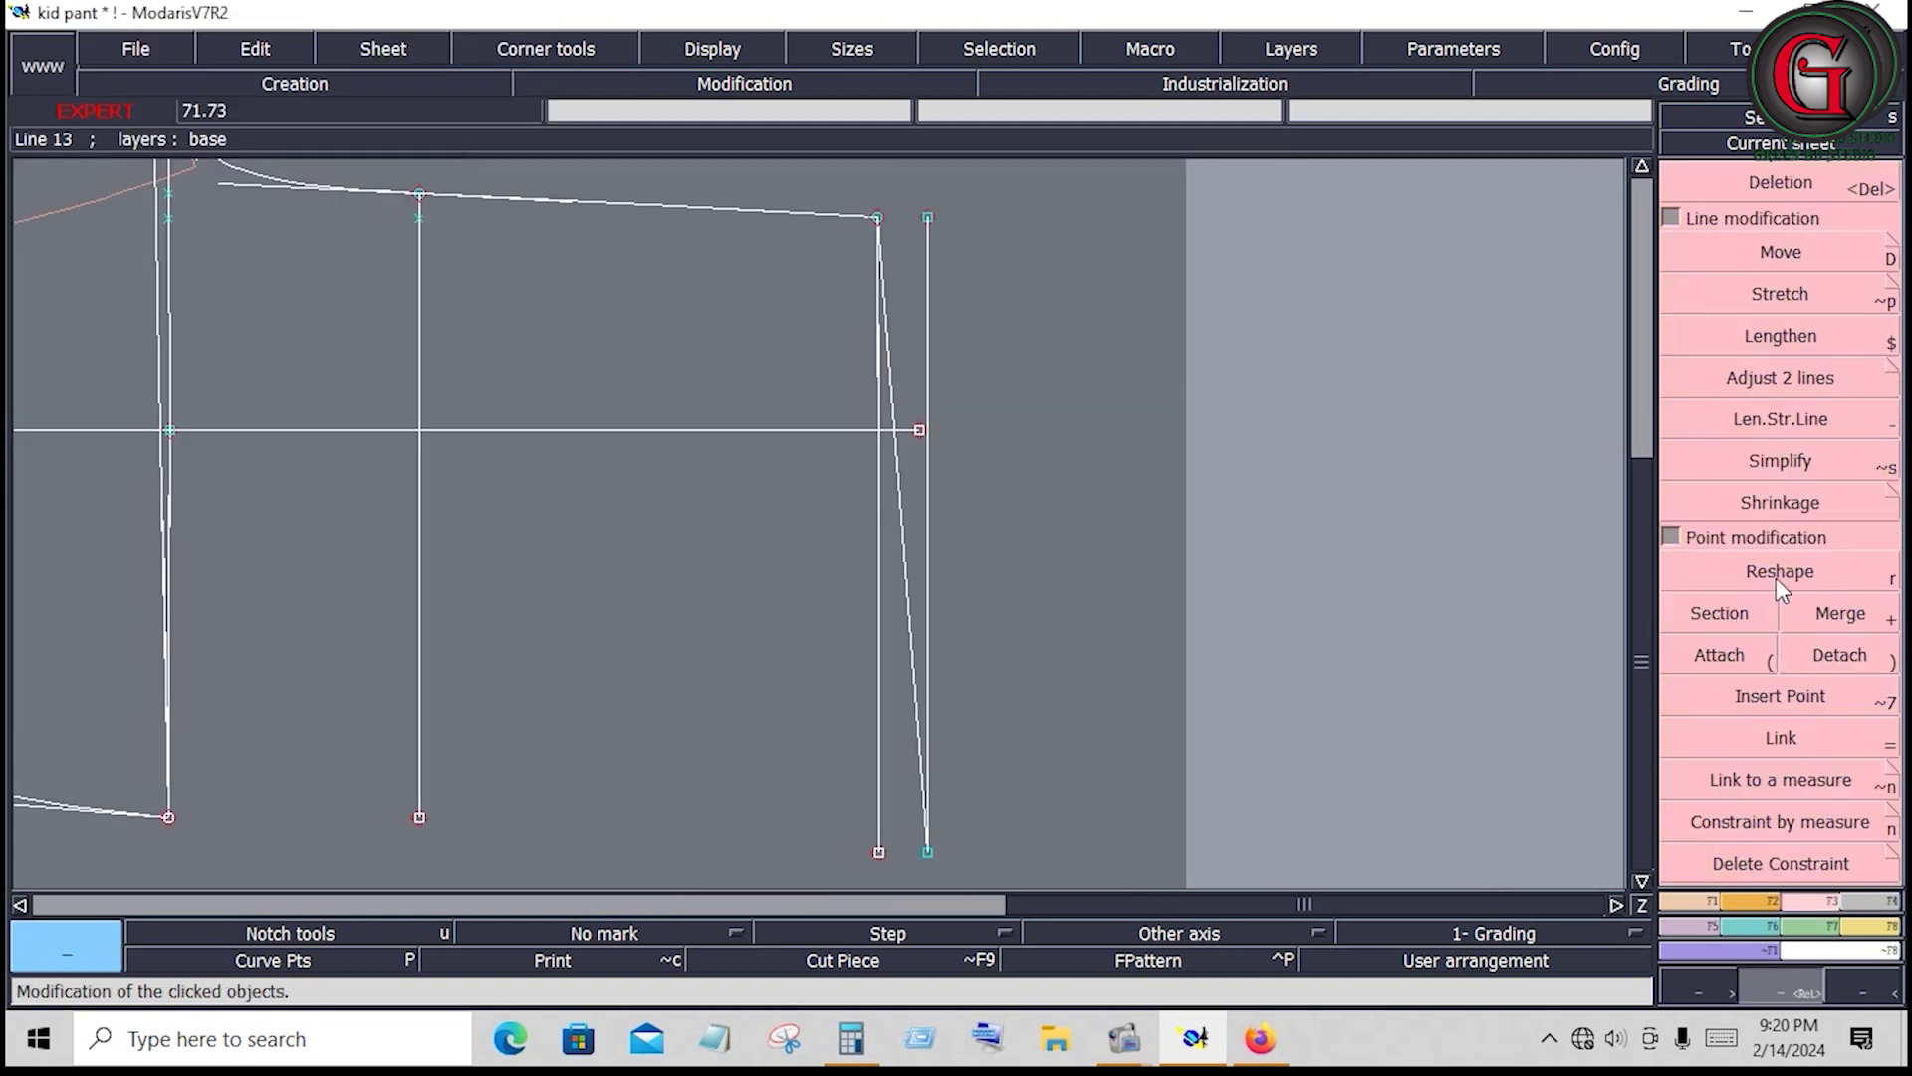
{"action": "left_click", "coordinate": [1779, 571]}
{"action": "left_click", "coordinate": [912, 713]}
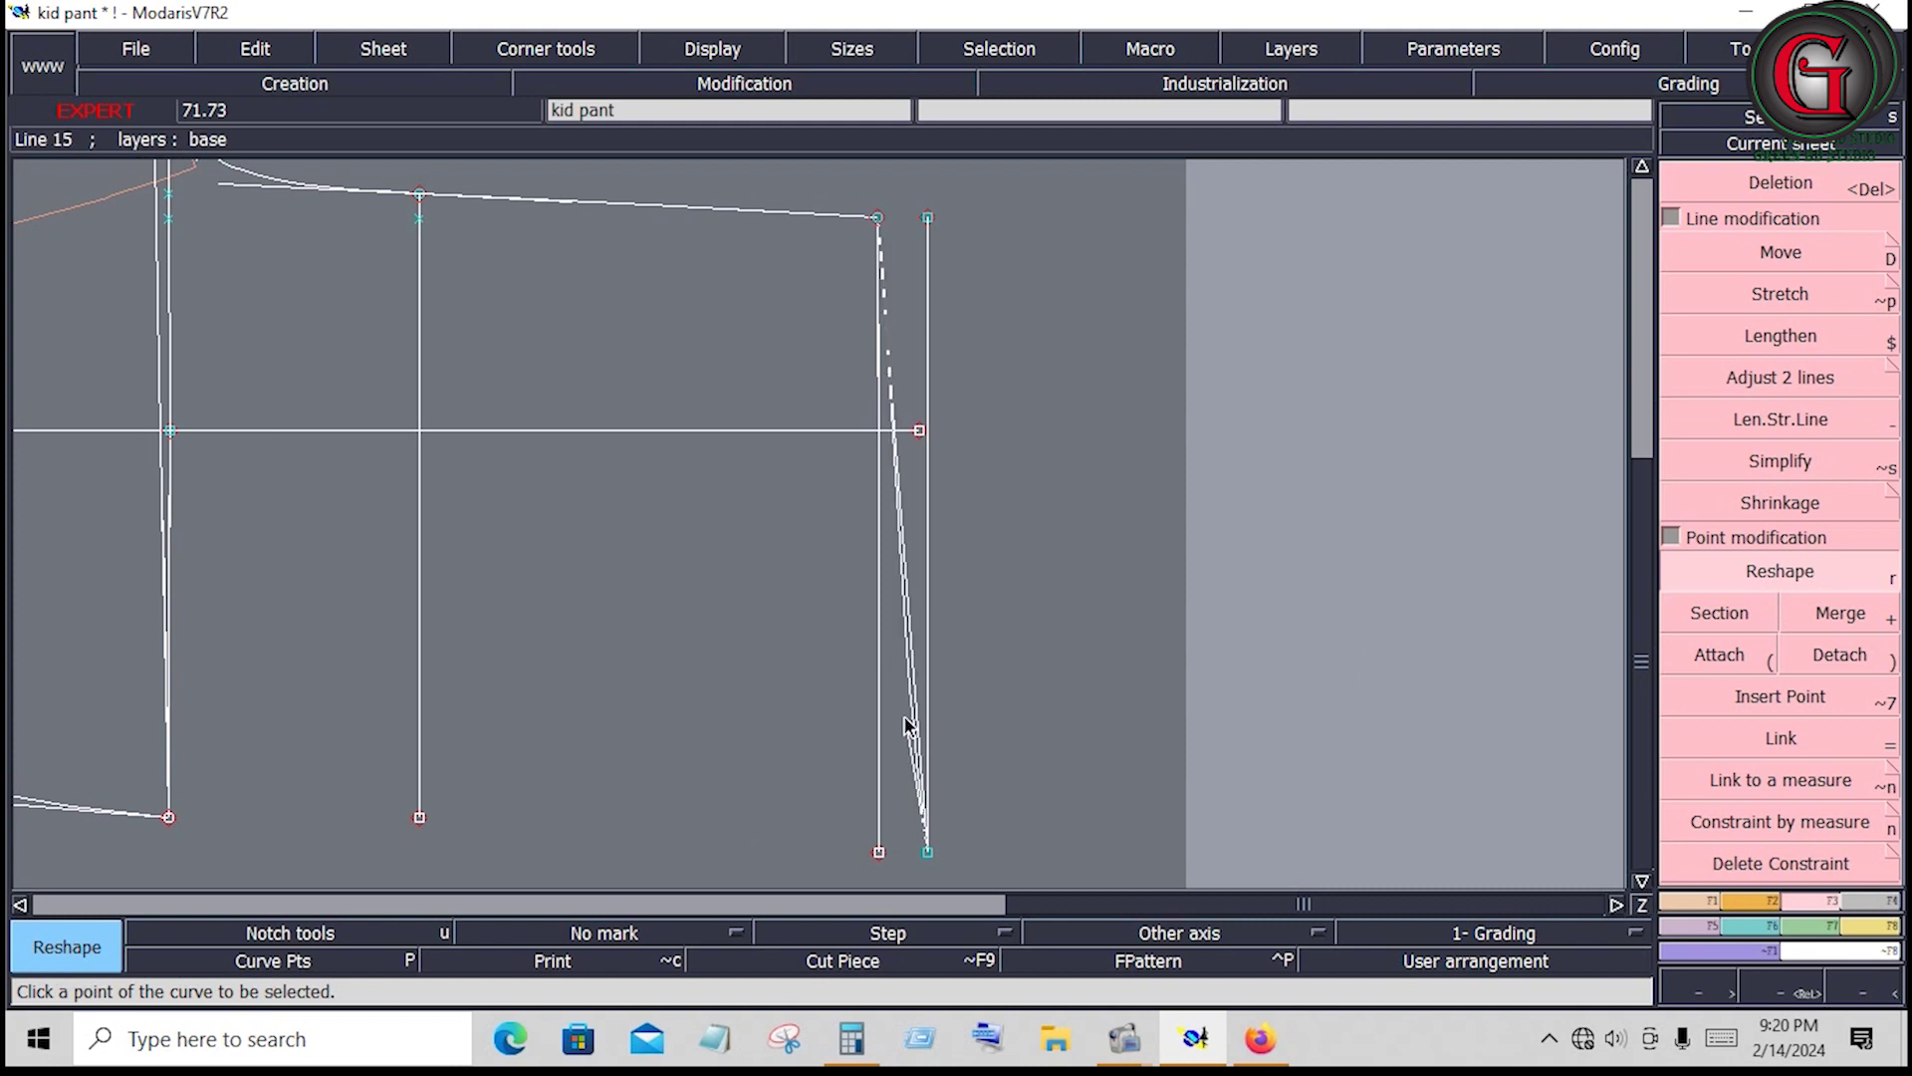
{"action": "left_click", "coordinate": [883, 423]}
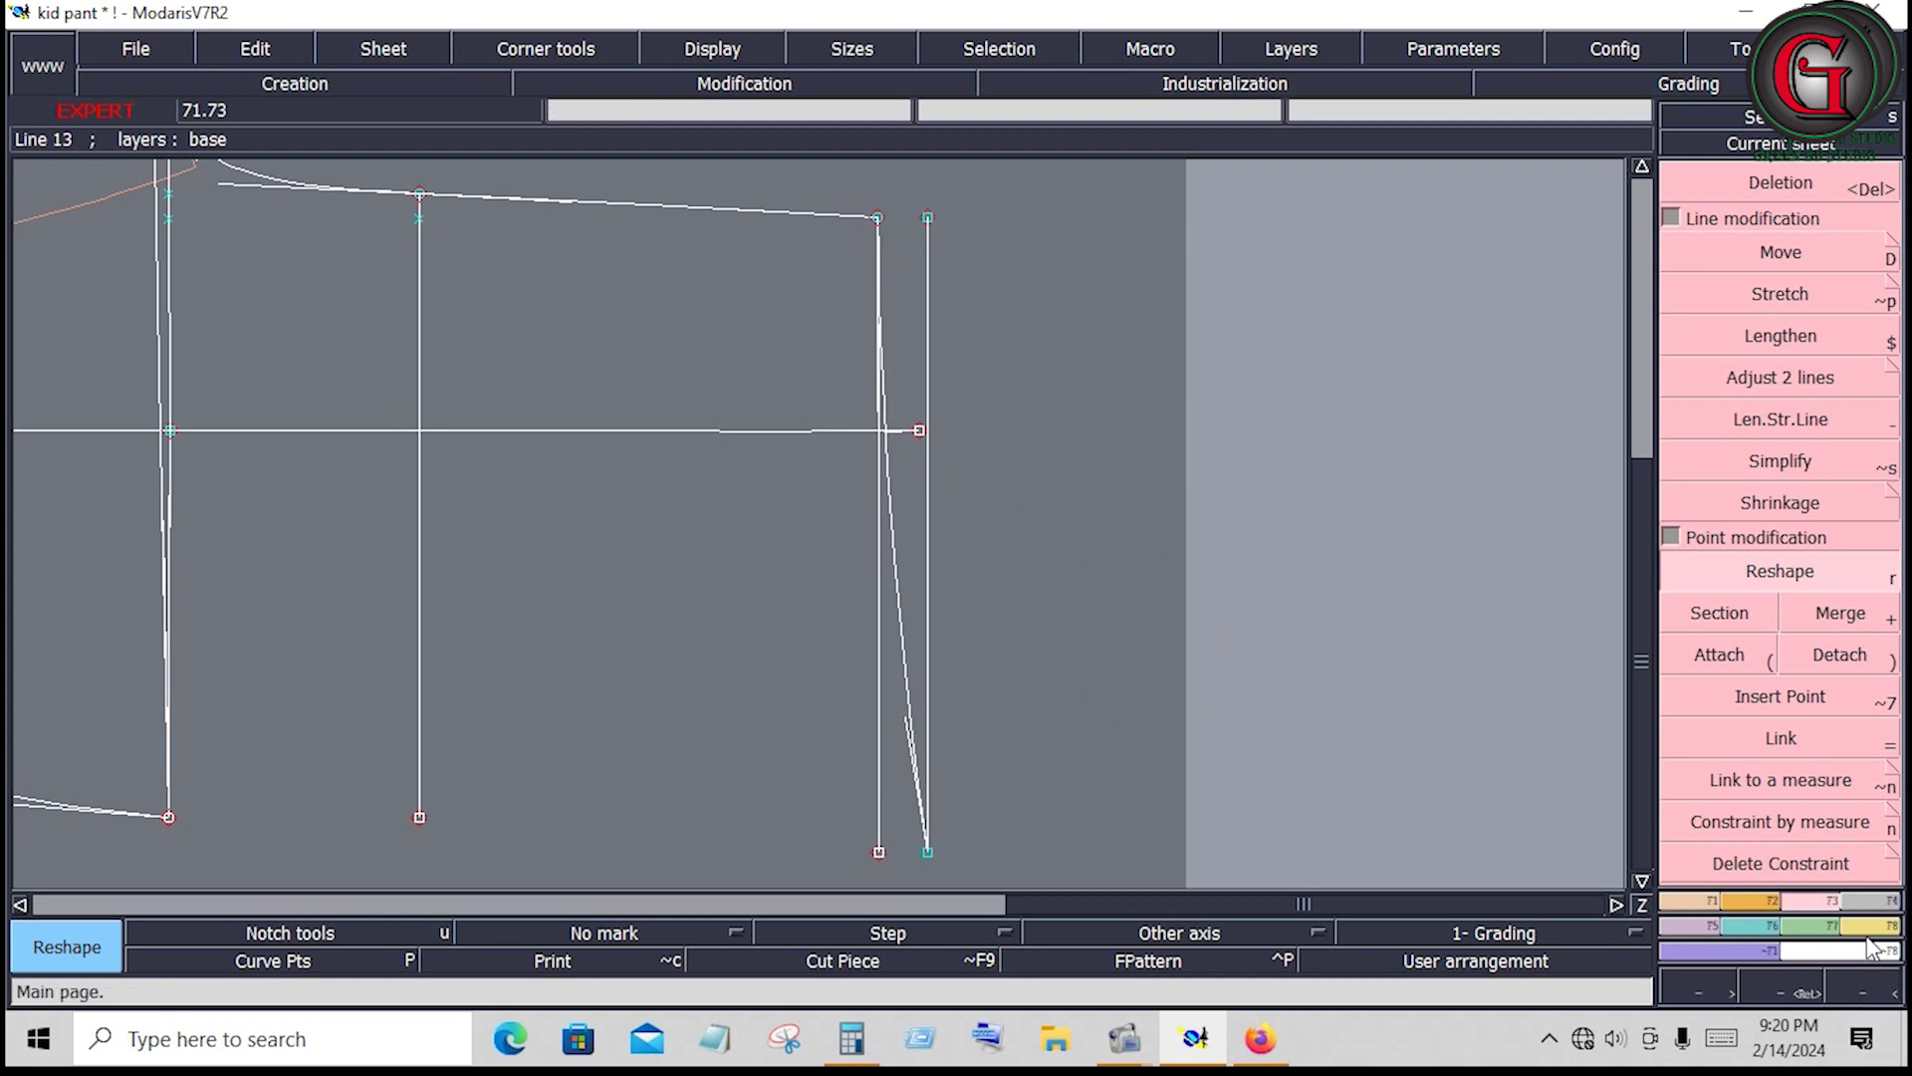
{"action": "scroll", "coordinate": [1791, 524], "scroll_direction": "down", "scroll_amount": 5}
Measure the length of the new curved crotch extension line
{"action": "left_click", "coordinate": [1859, 396]}
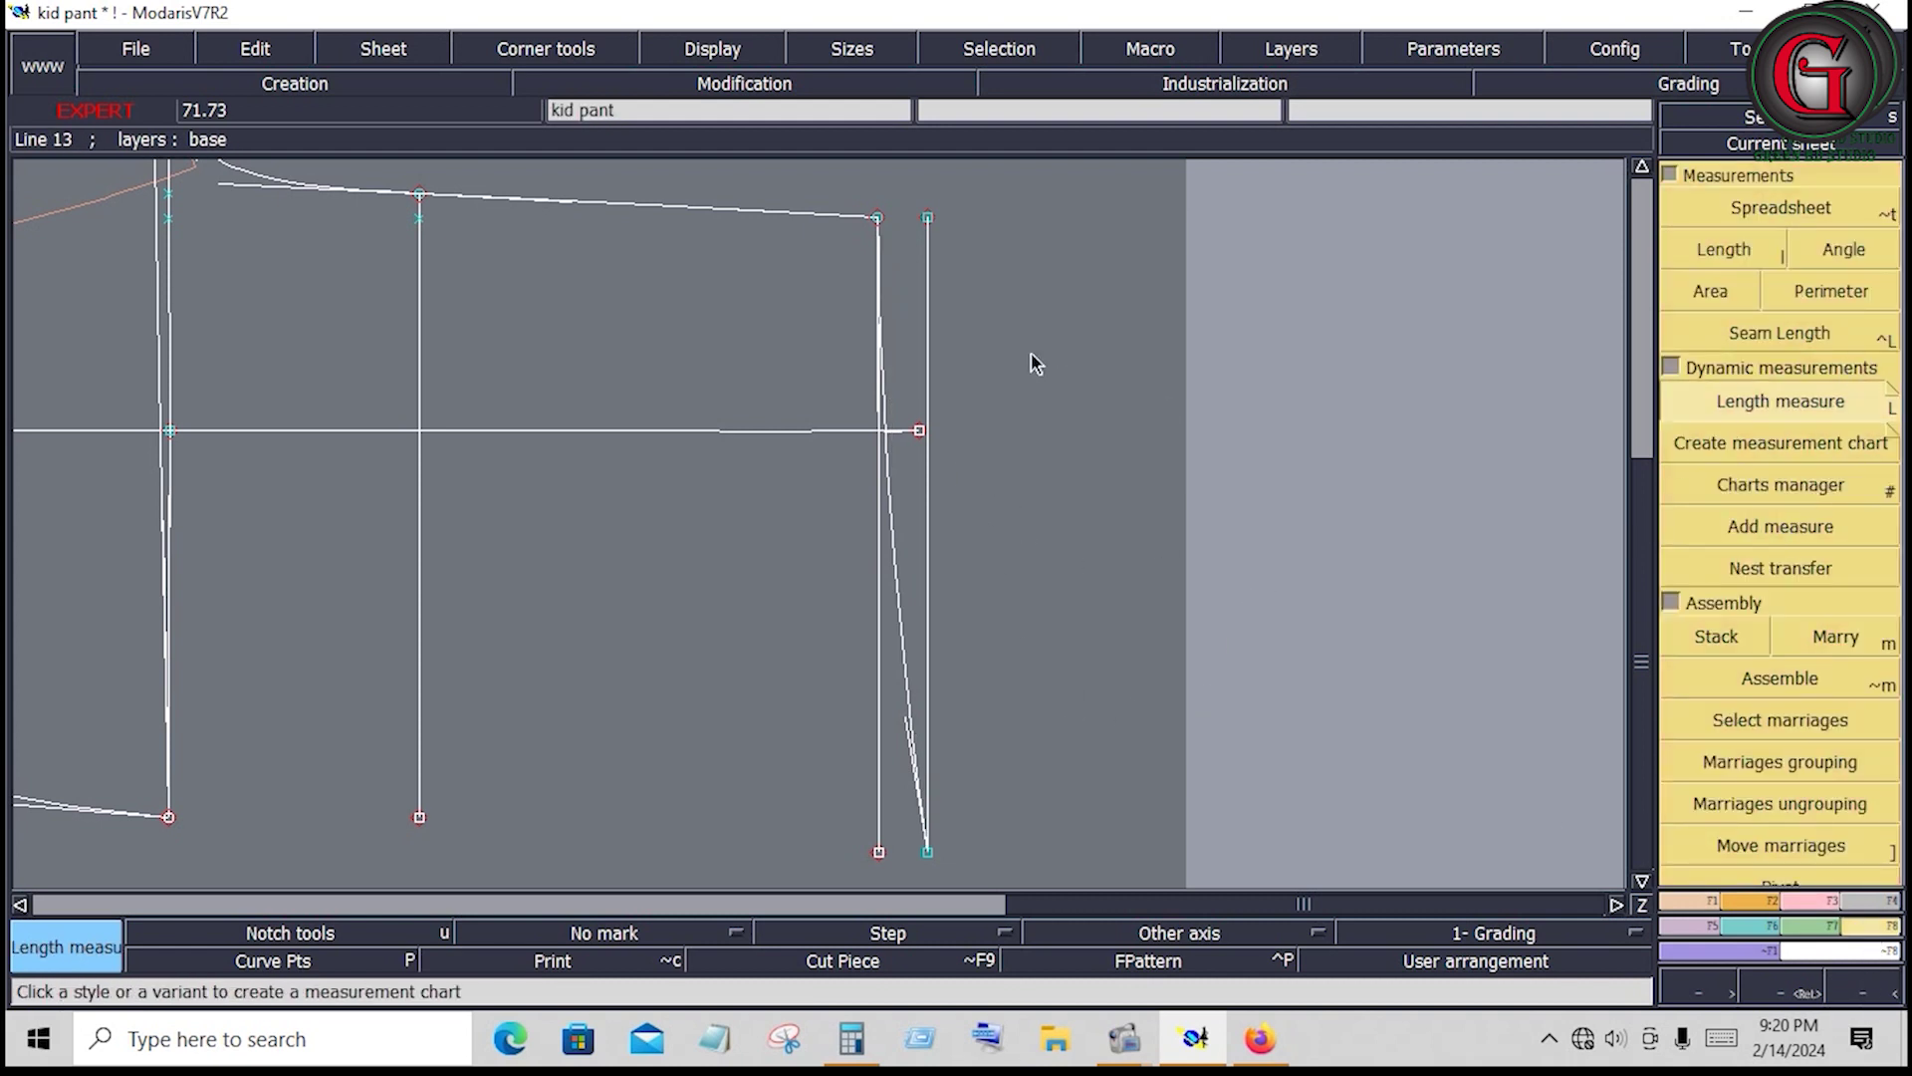
{"action": "left_click", "coordinate": [878, 852]}
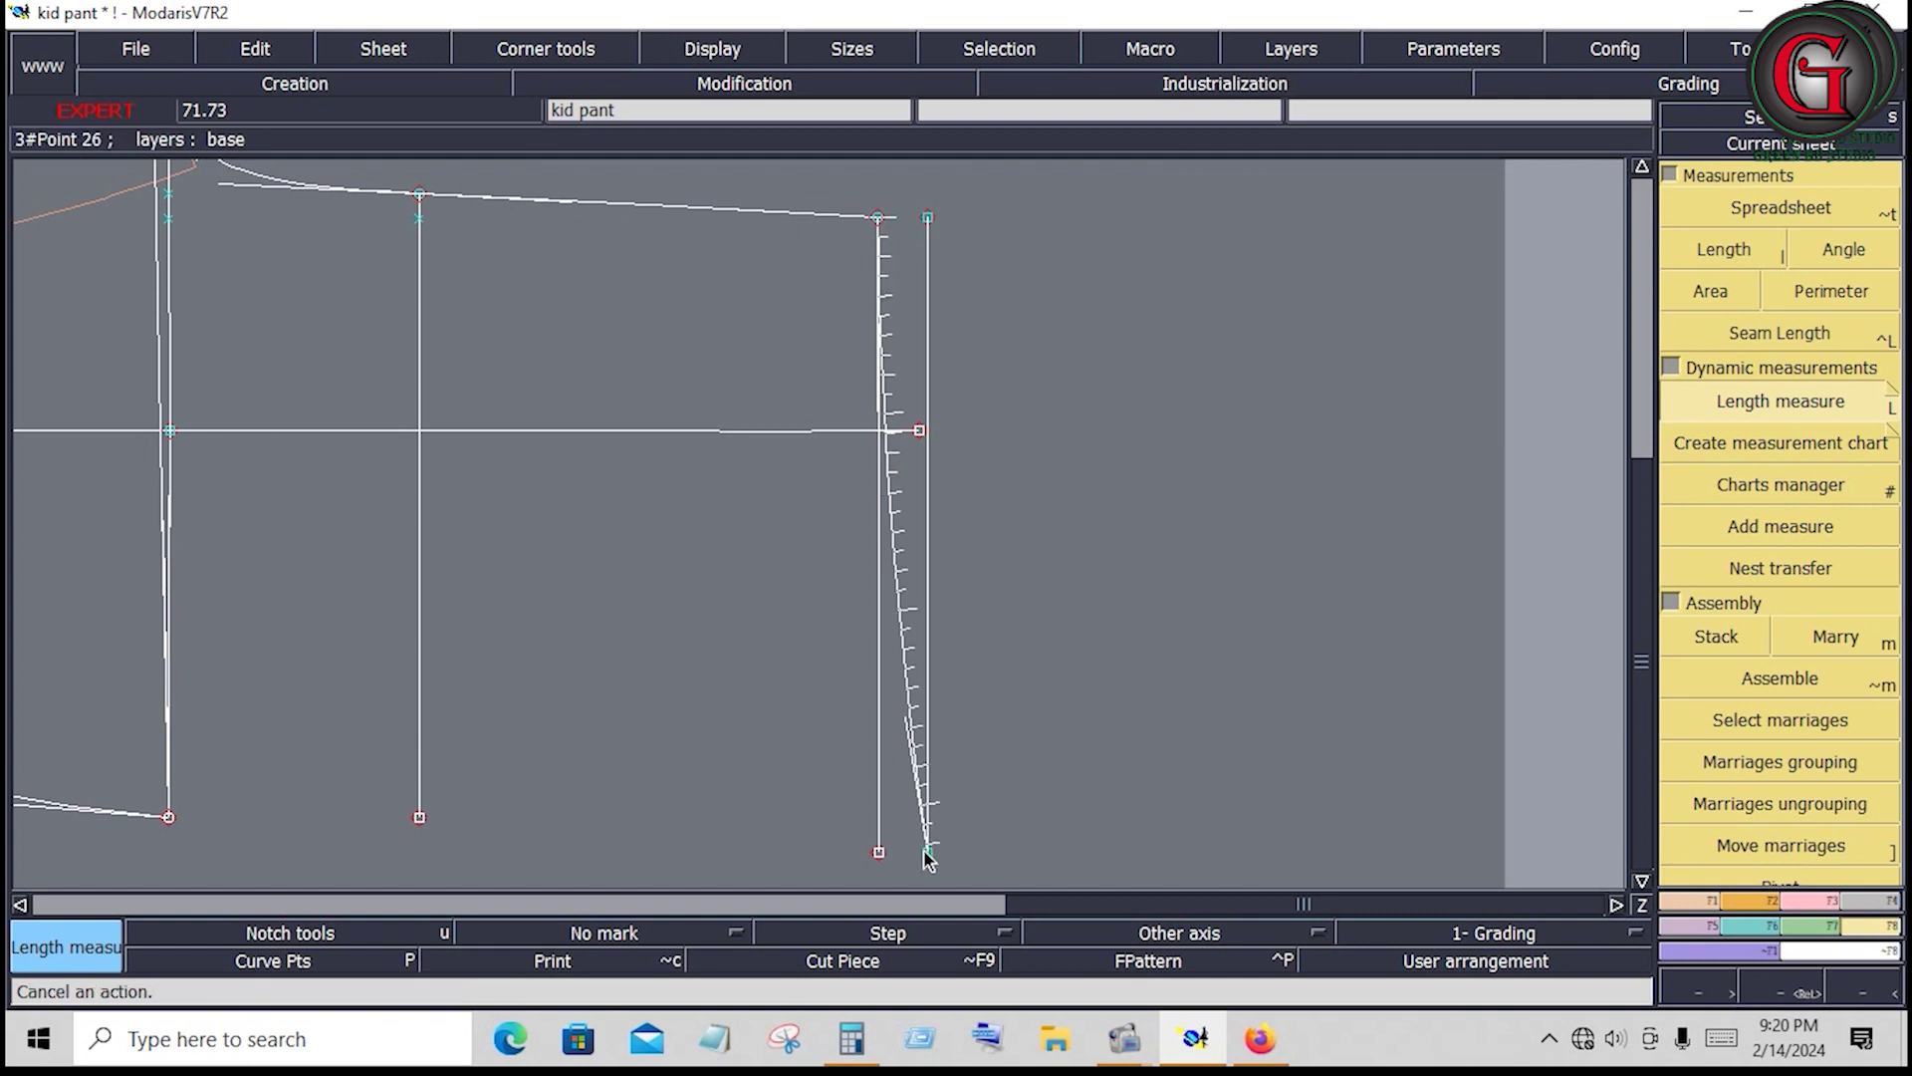
{"action": "left_click", "coordinate": [936, 857]}
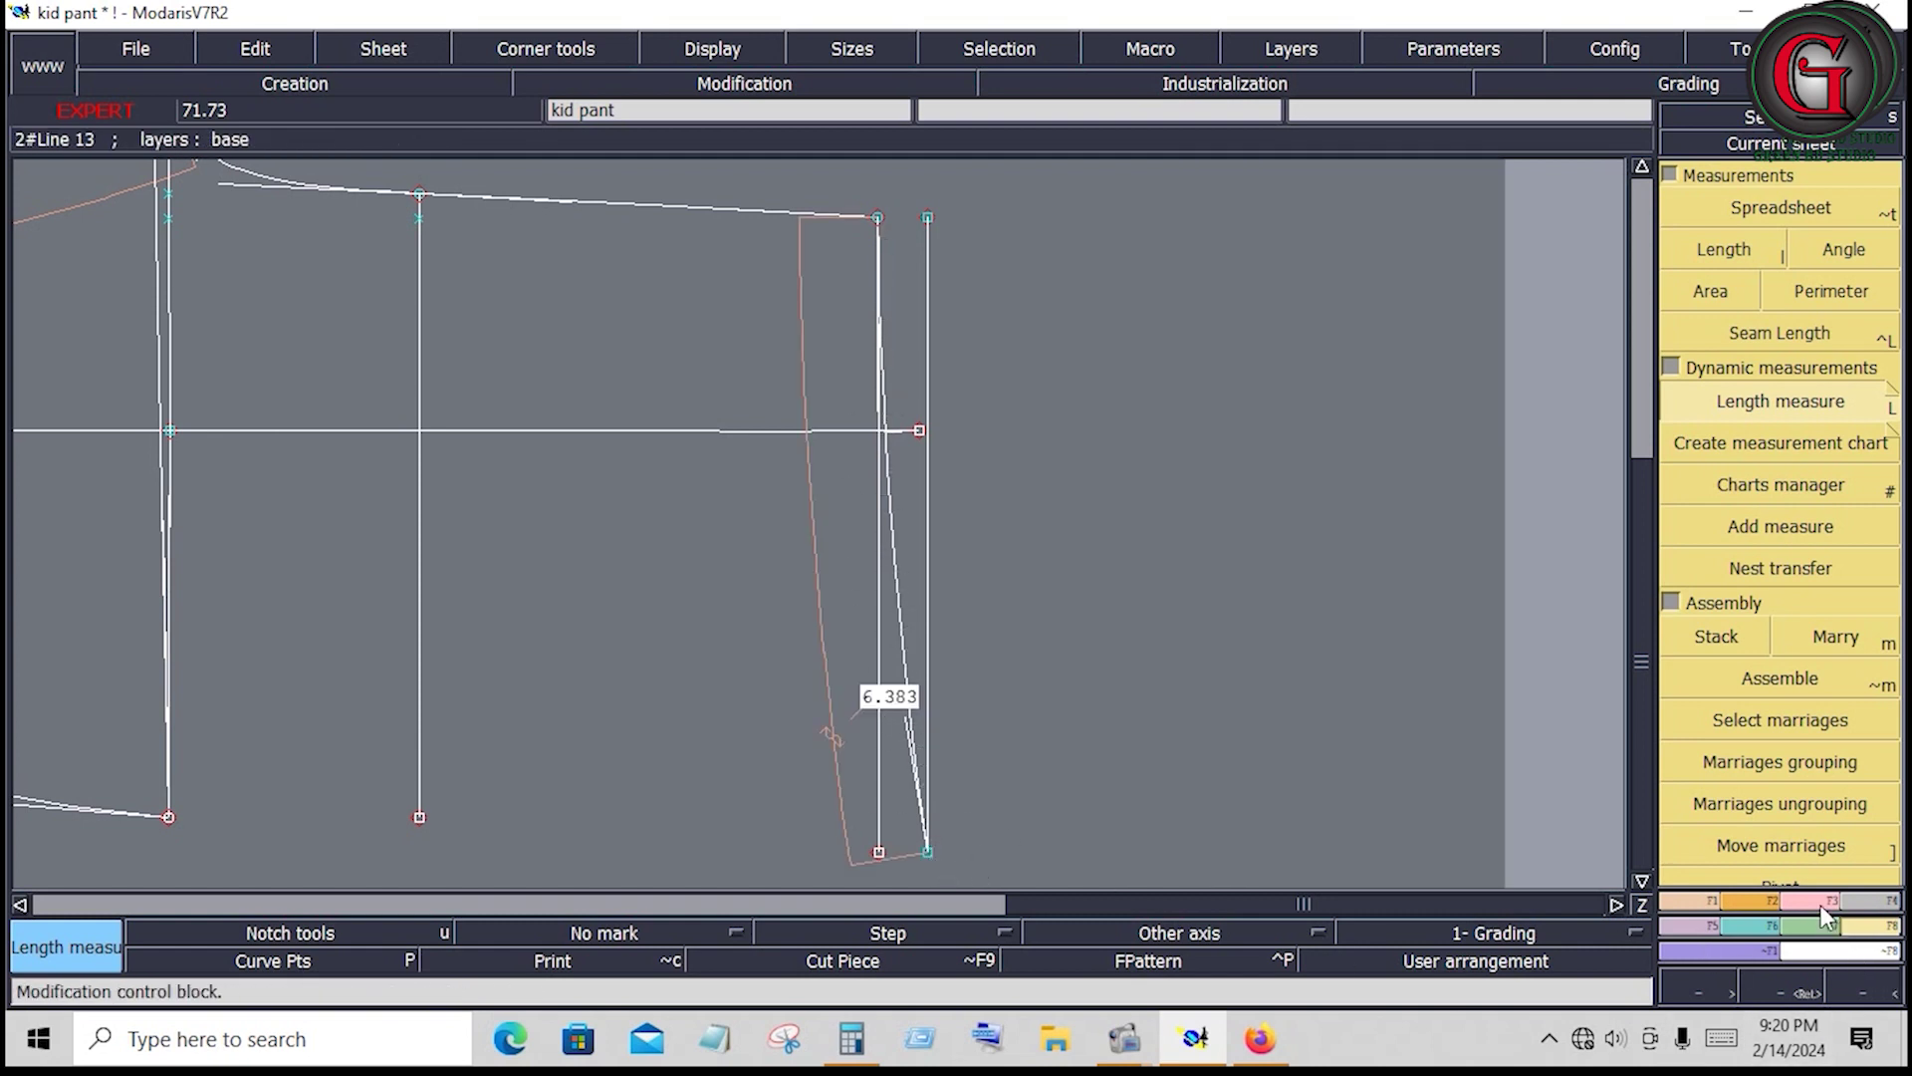
Move the curve's bottom point down, with dx 0 and a 0.1 correction, until it measures 6.532
{"action": "left_click", "coordinate": [744, 84]}
{"action": "left_click", "coordinate": [1790, 575]}
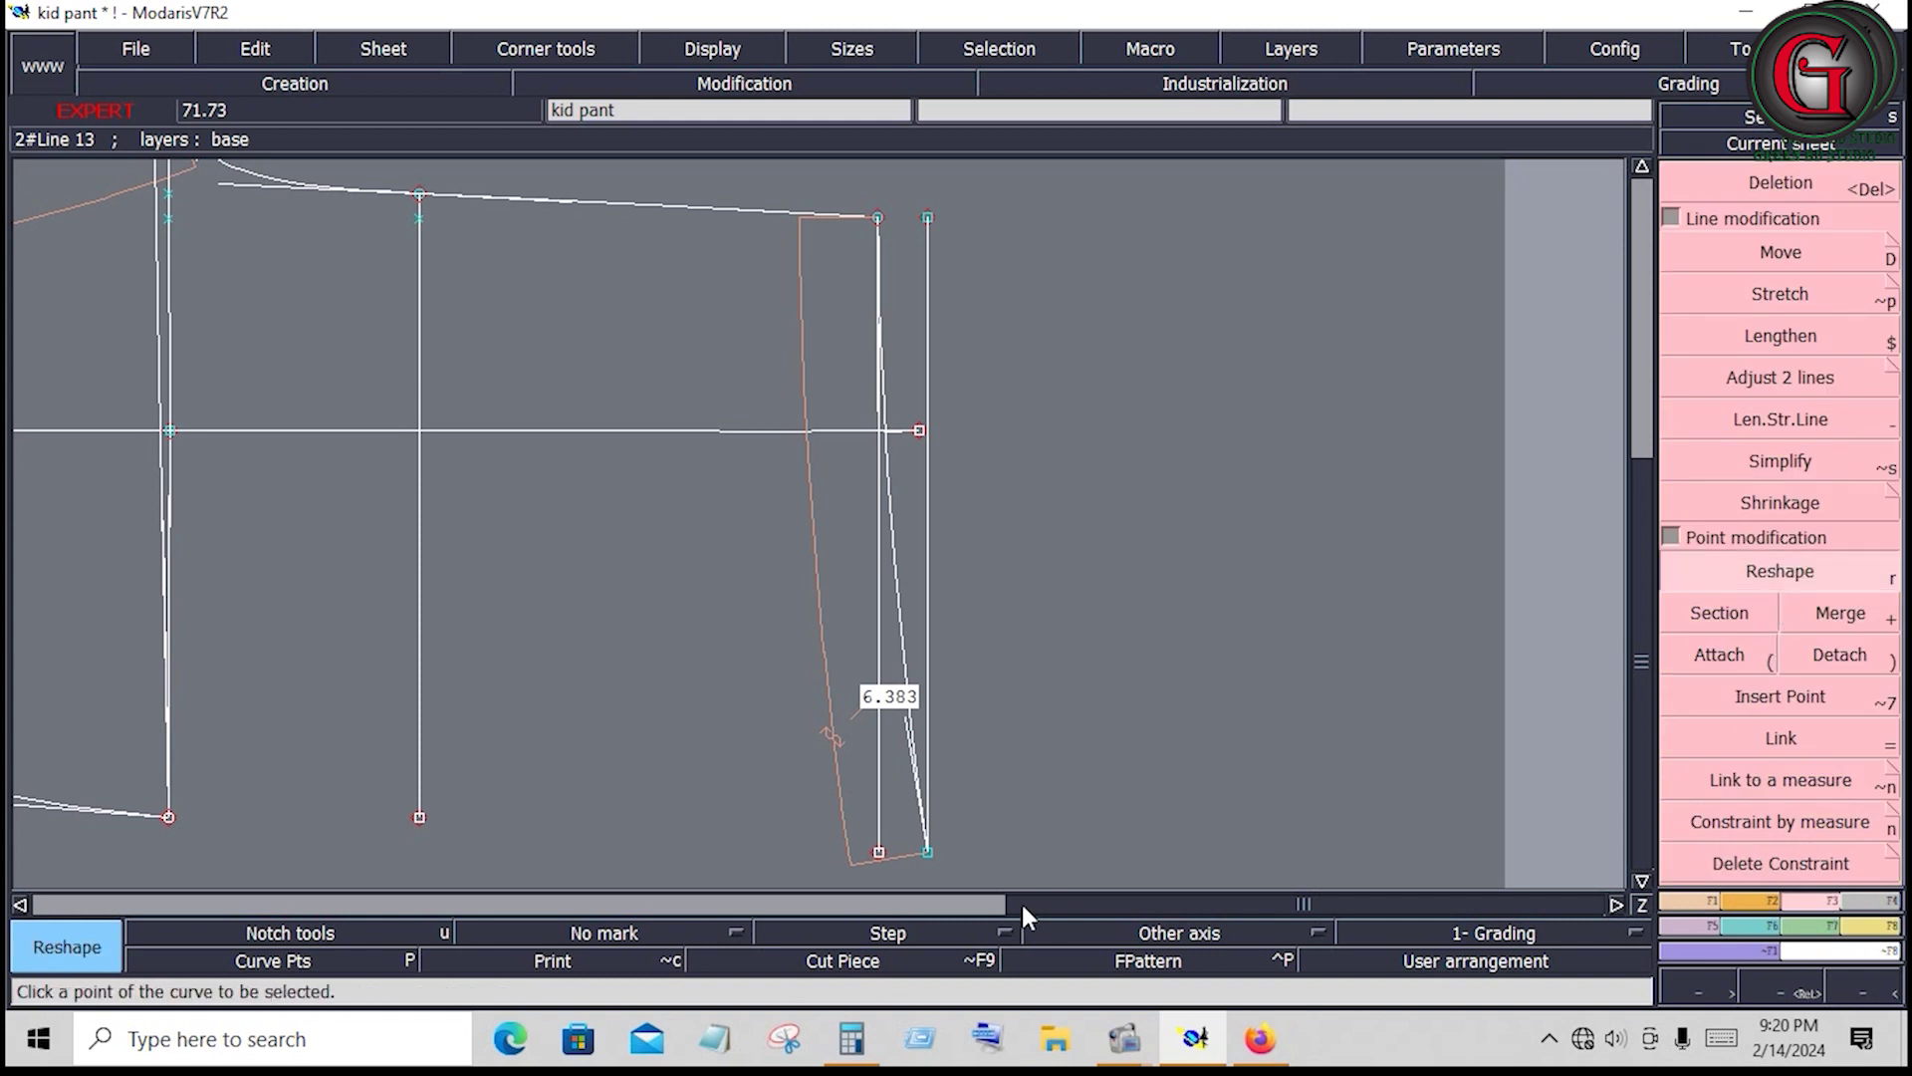
{"action": "left_click", "coordinate": [930, 856]}
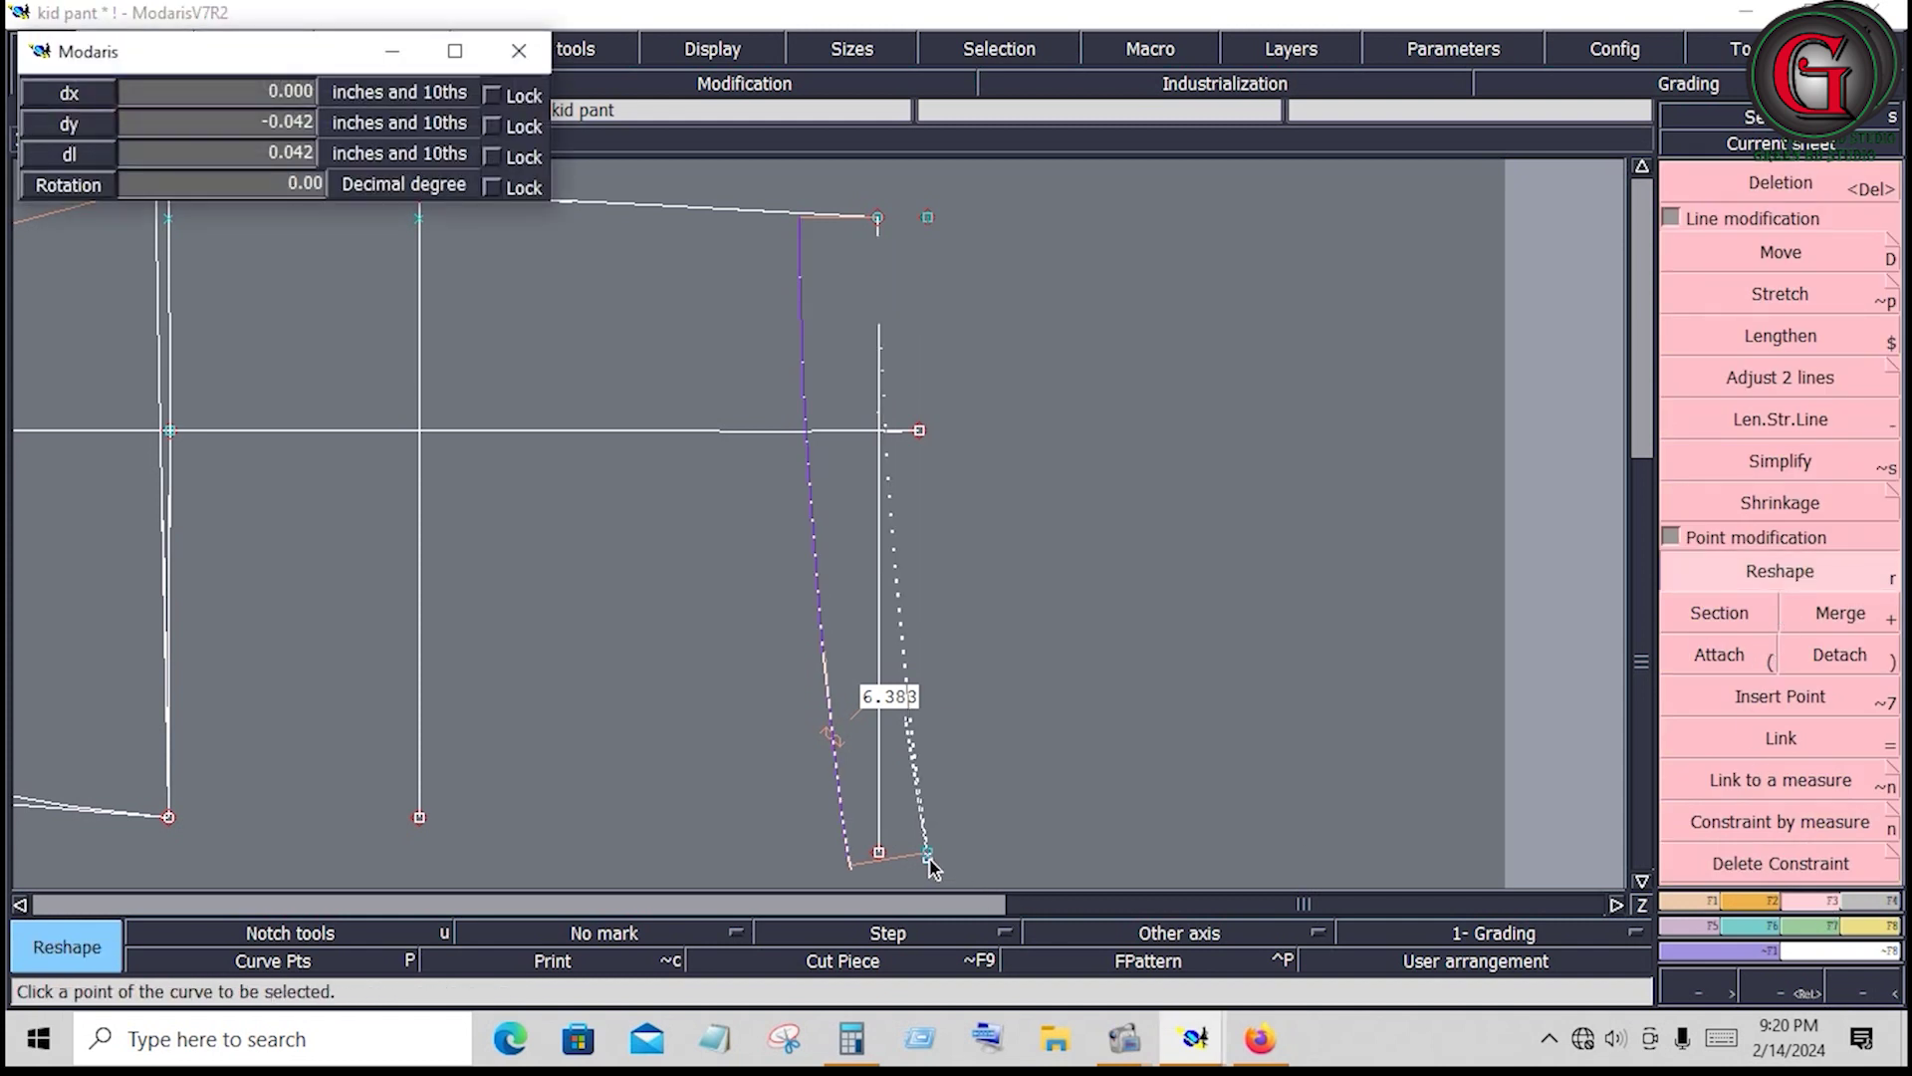
{"action": "key", "text": "BackSpace"}
{"action": "type", "text": "0"}
{"action": "key", "text": "Tab"}
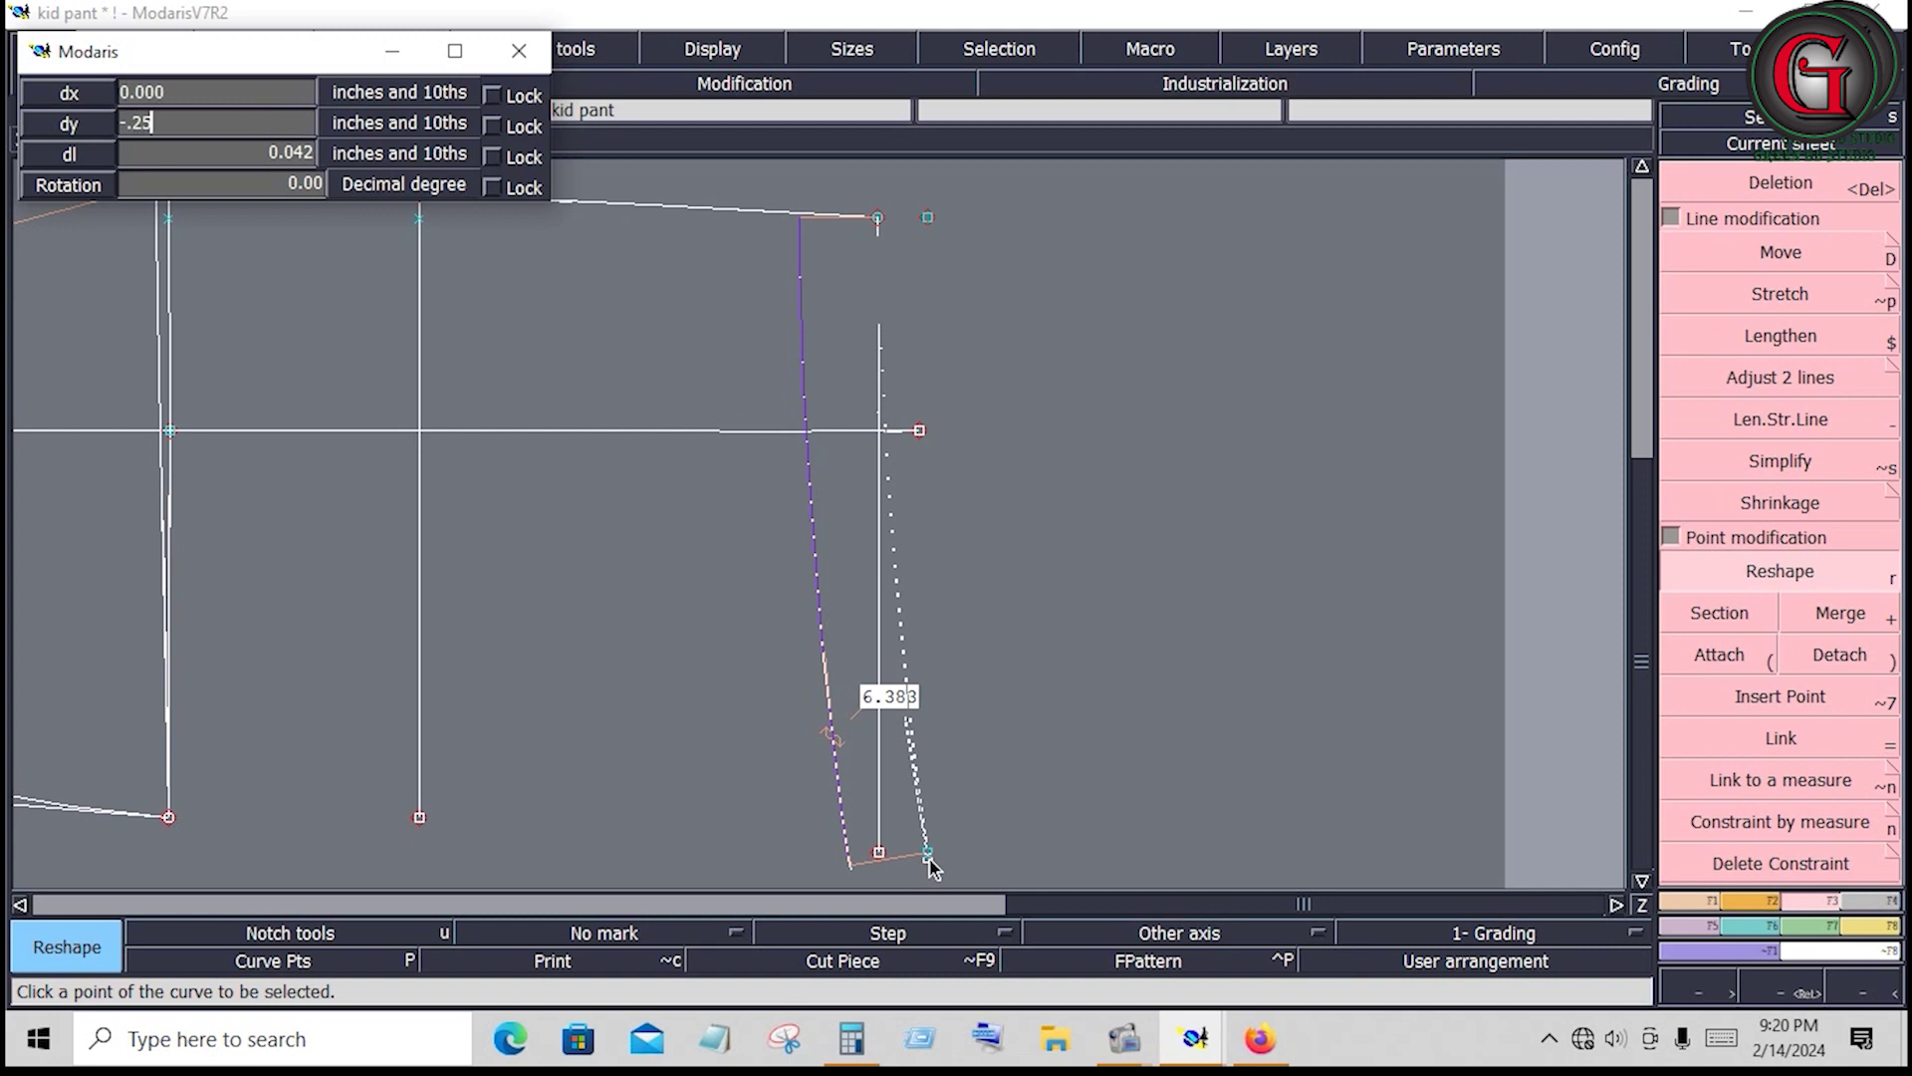
{"action": "key", "text": "Return"}
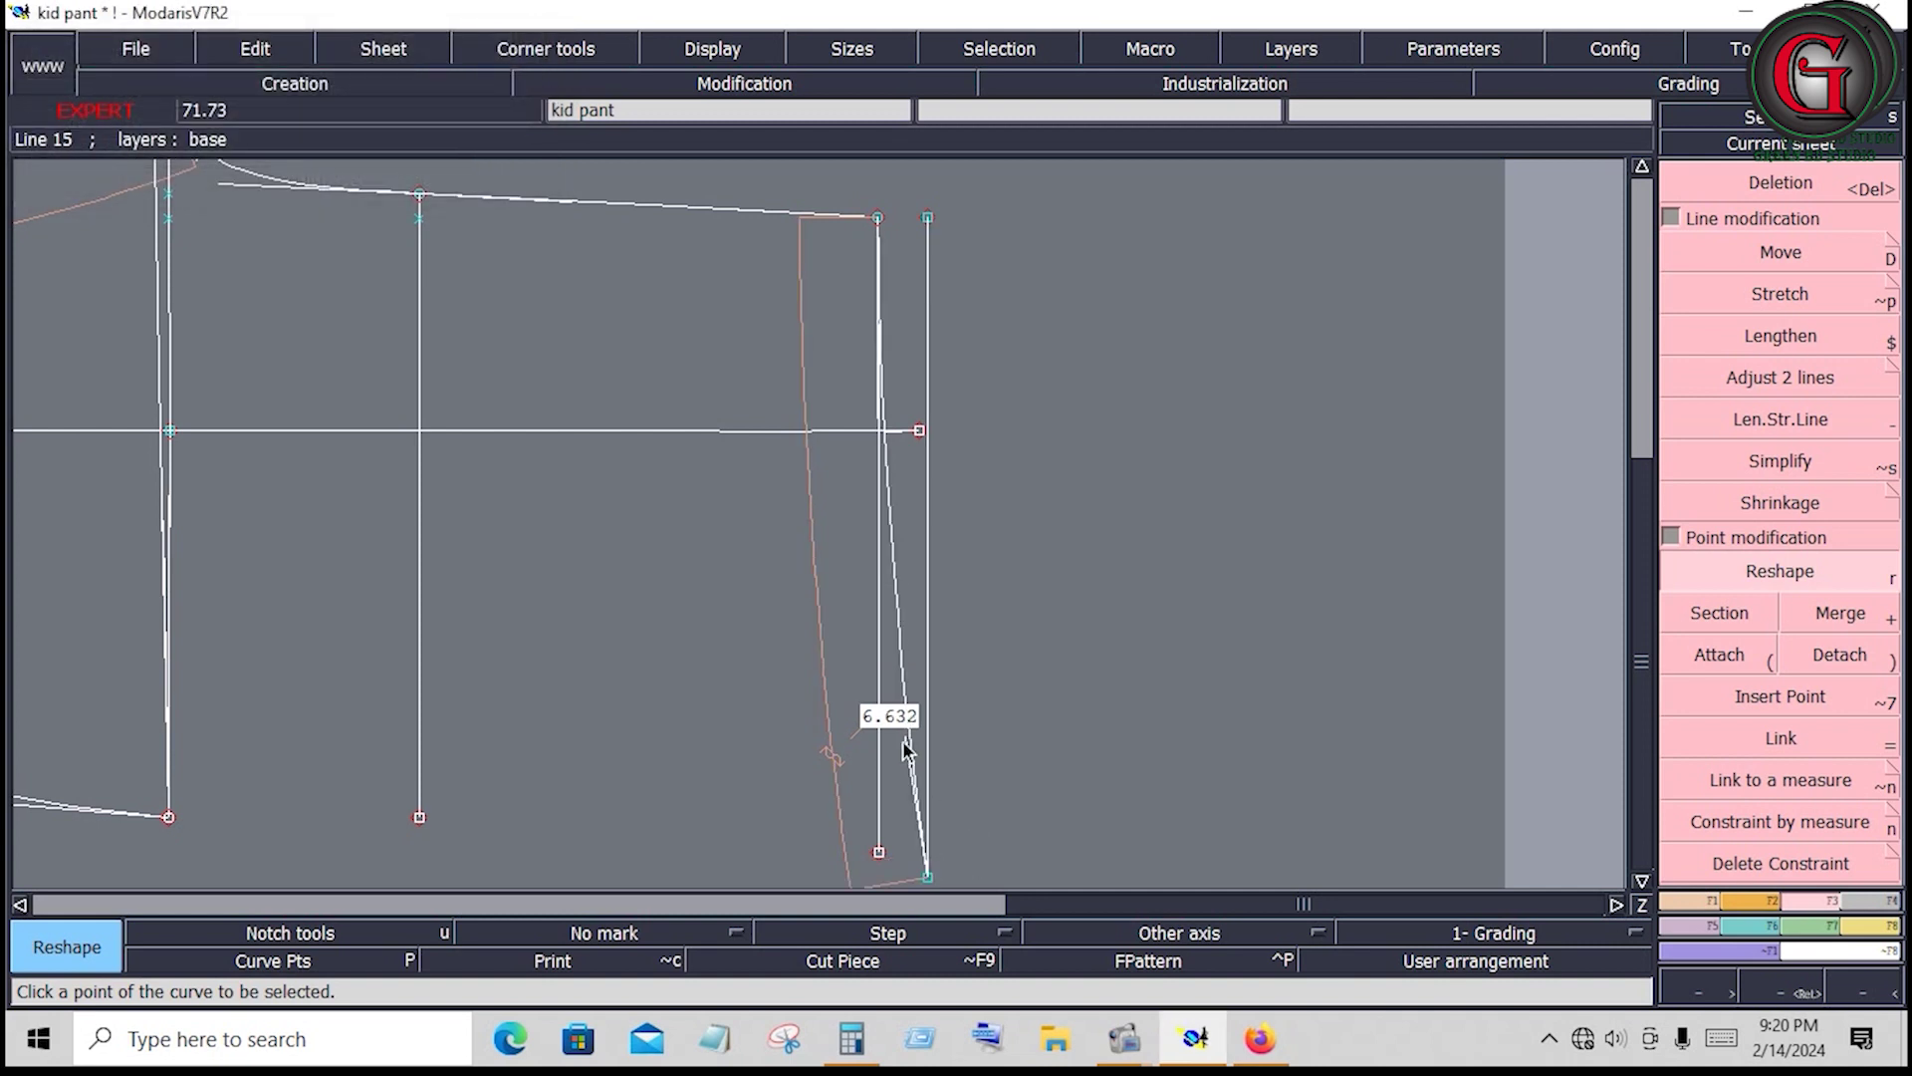
{"action": "left_click", "coordinate": [928, 876]}
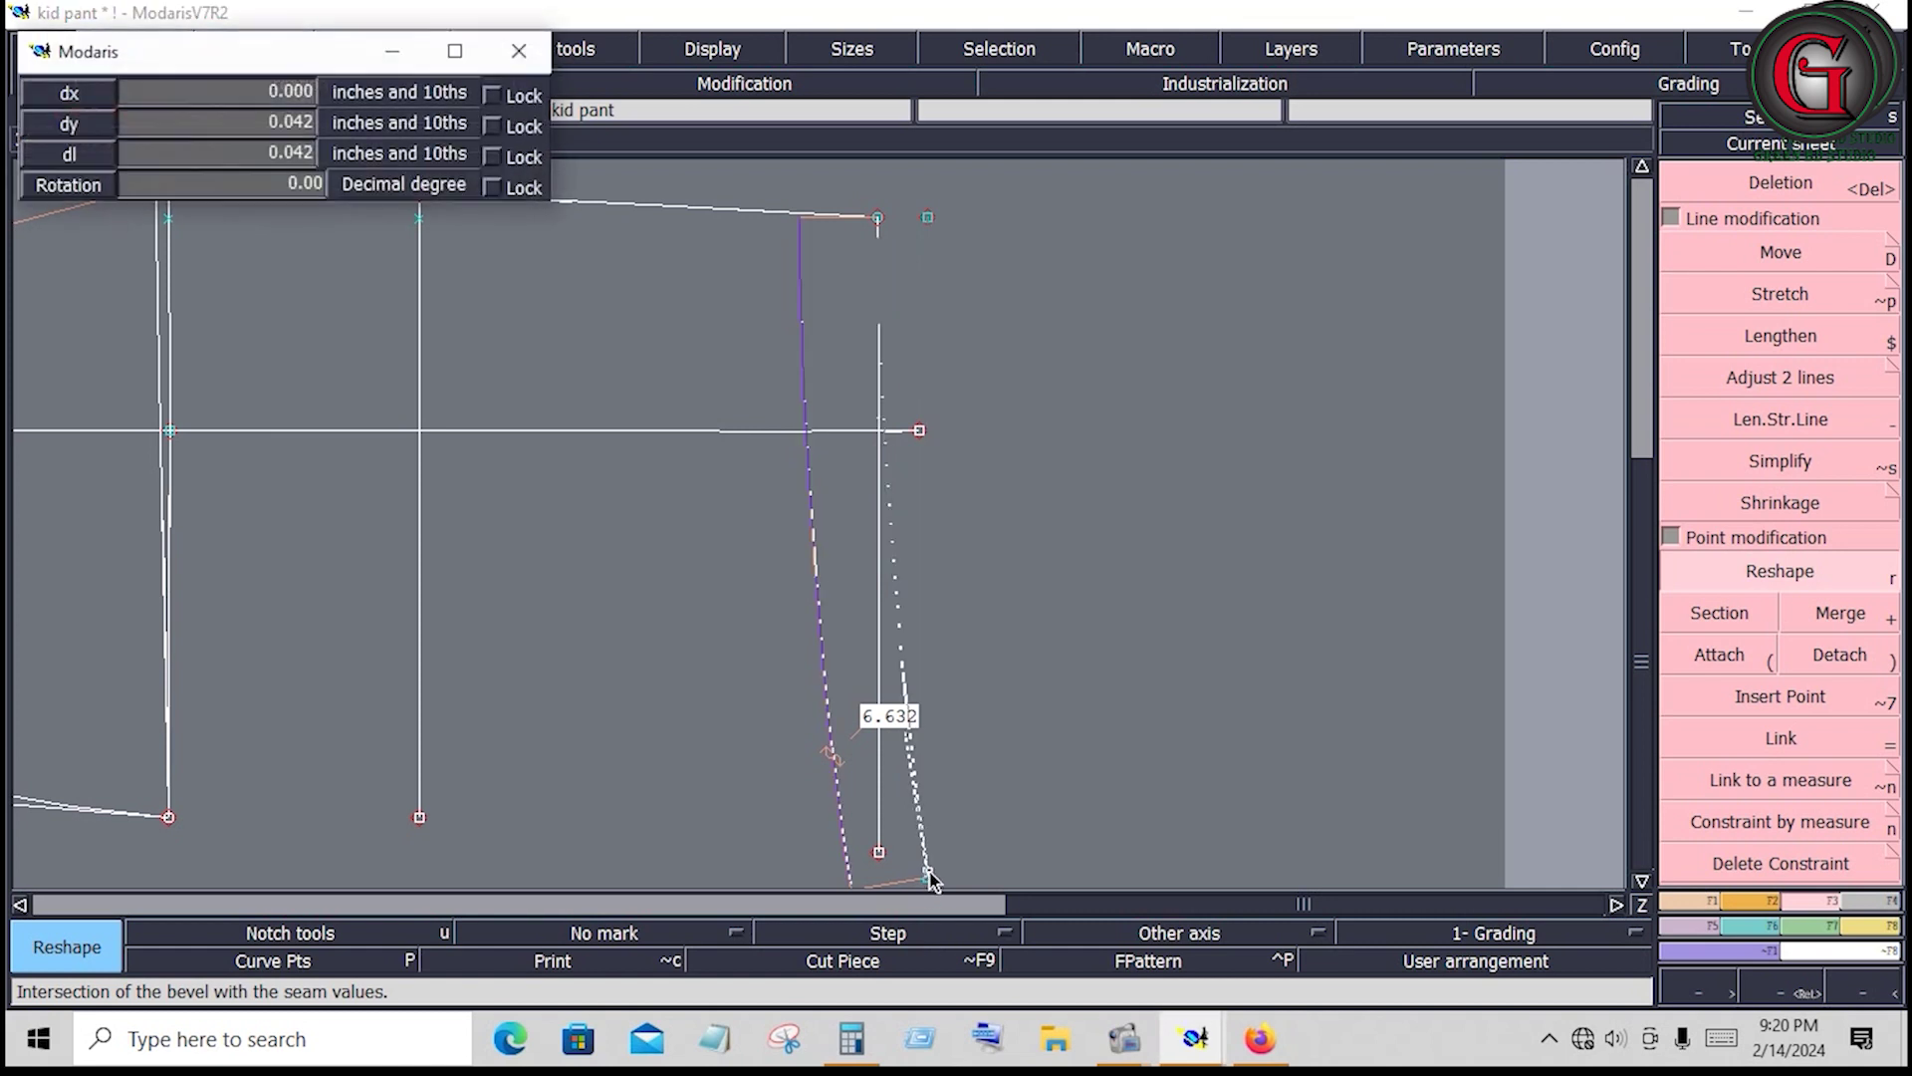
{"action": "key", "text": "Tab"}
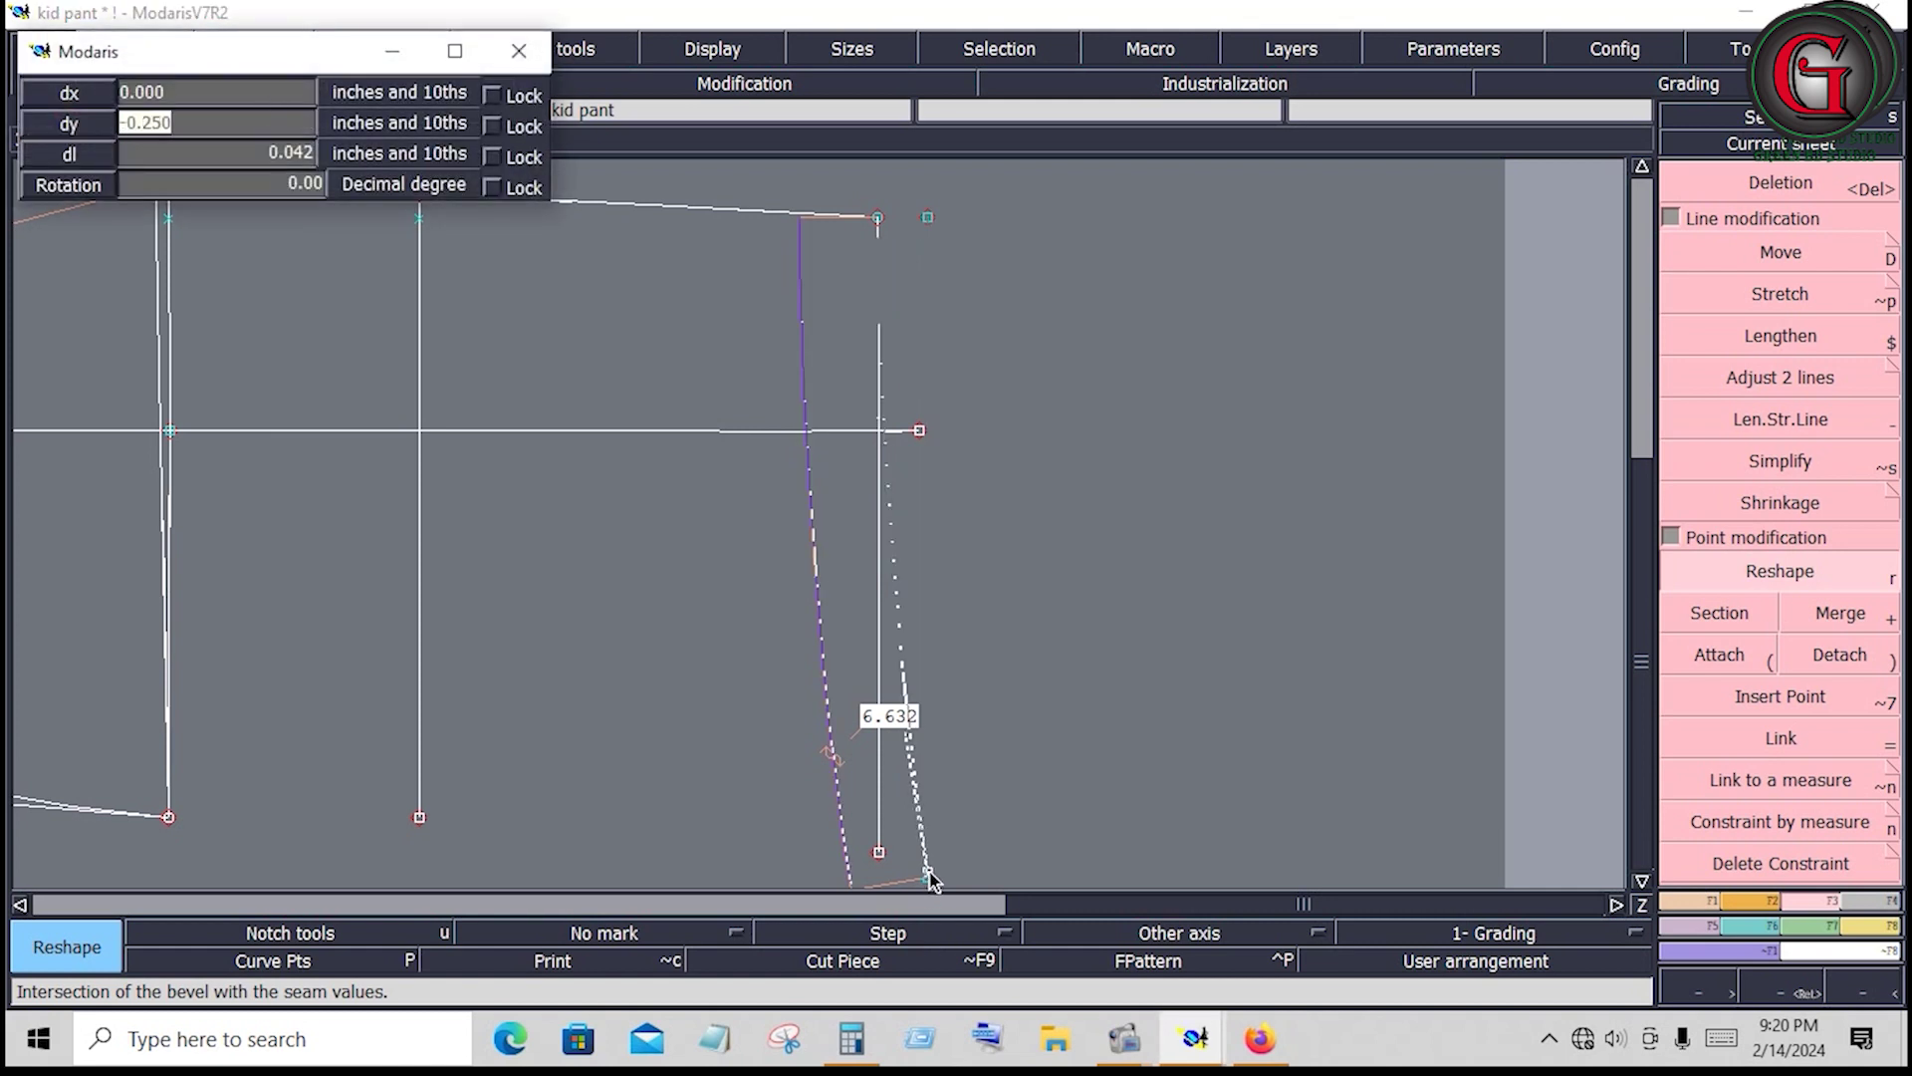
{"action": "type", "text": "0.1"}
{"action": "key", "text": "Return"}
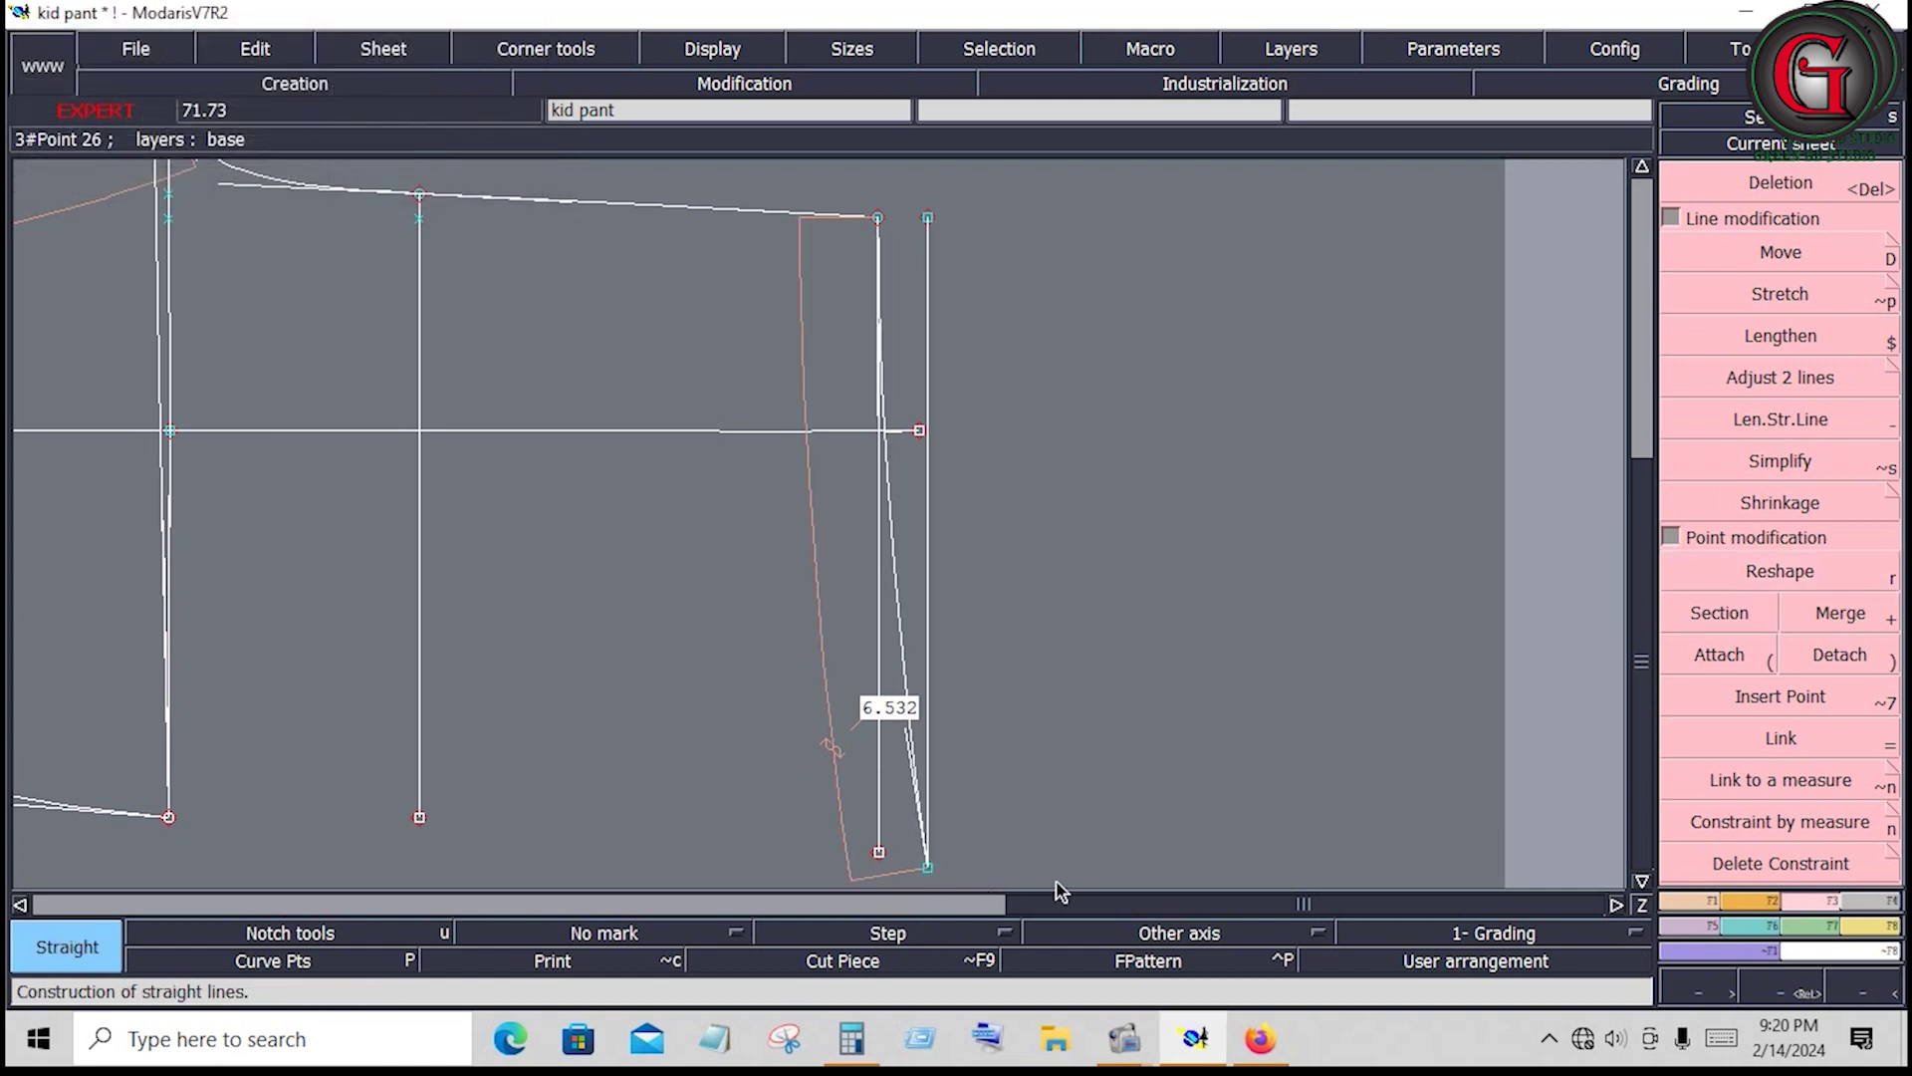
Undo an accidental short line and zoom to fit the whole draft
{"action": "left_click", "coordinate": [1161, 865]}
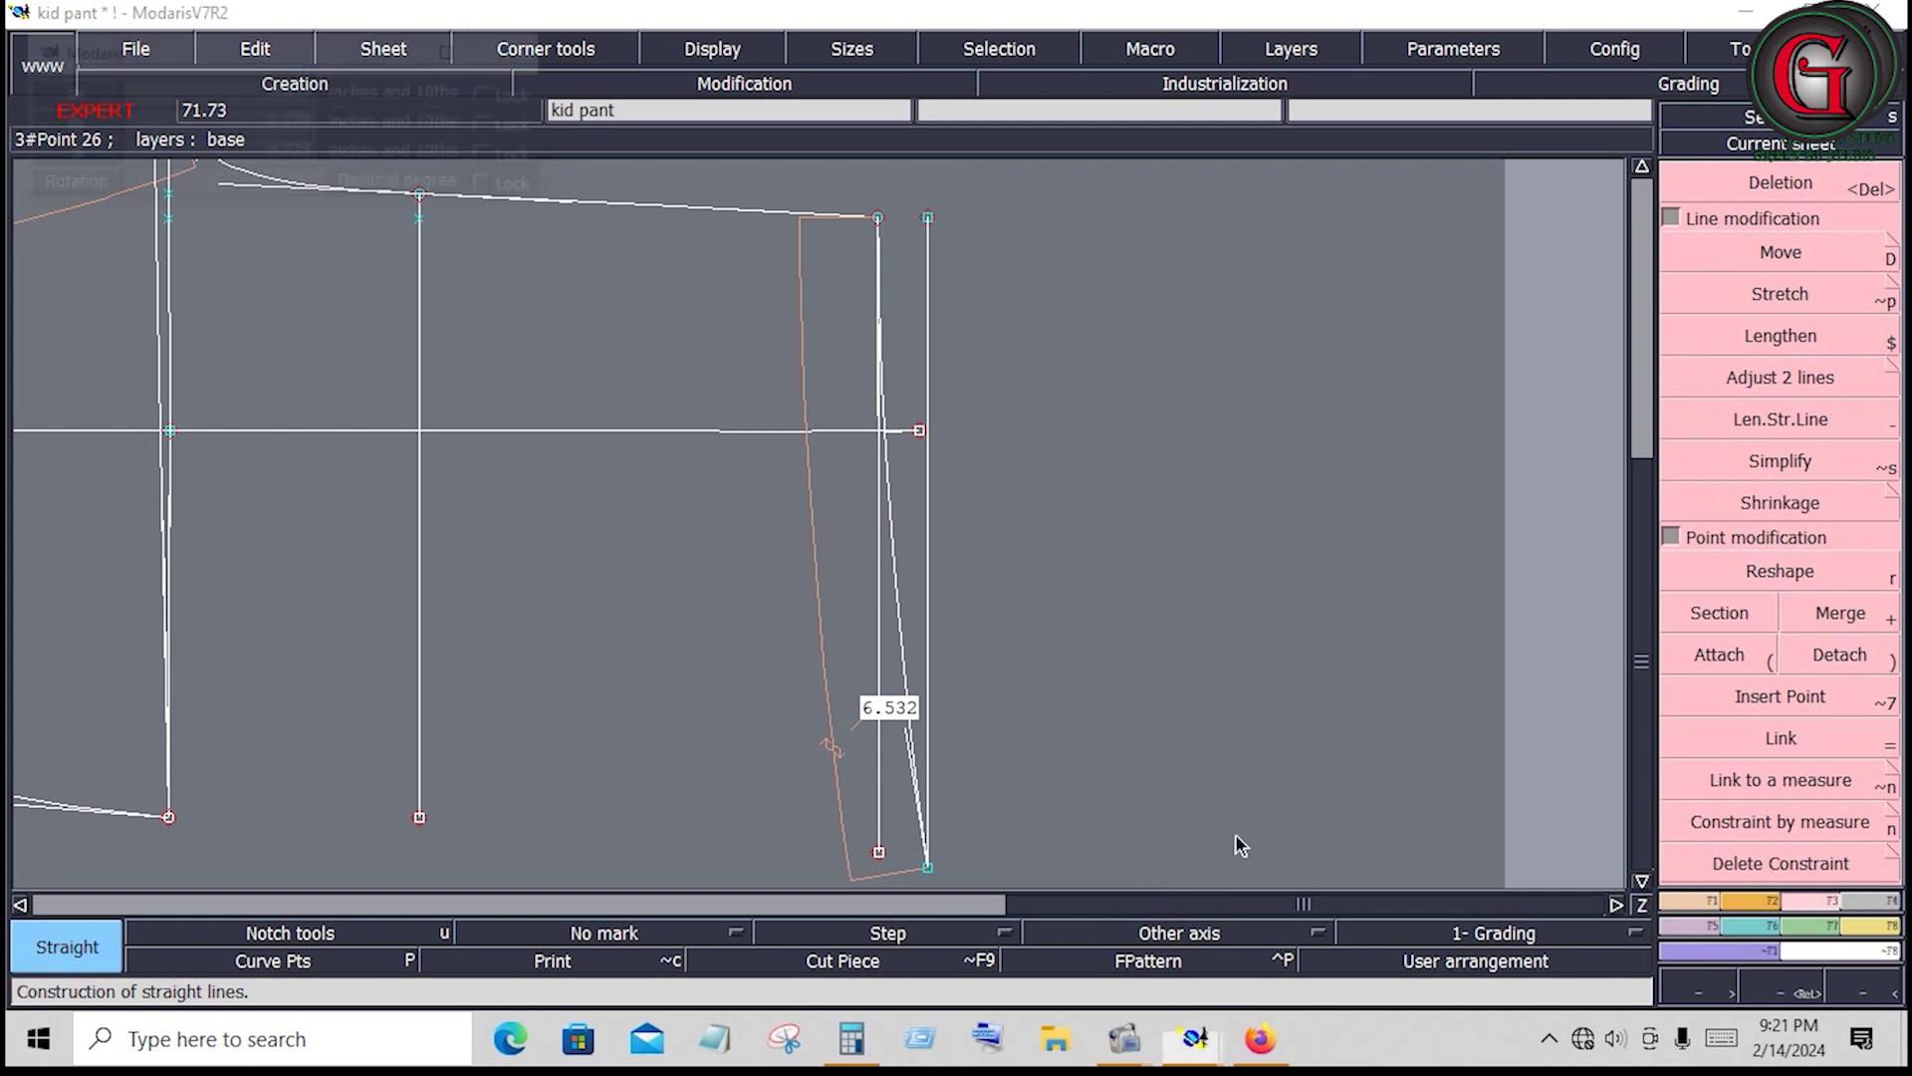
{"action": "left_click", "coordinate": [1110, 805]}
{"action": "key", "text": "ctrl+z"}
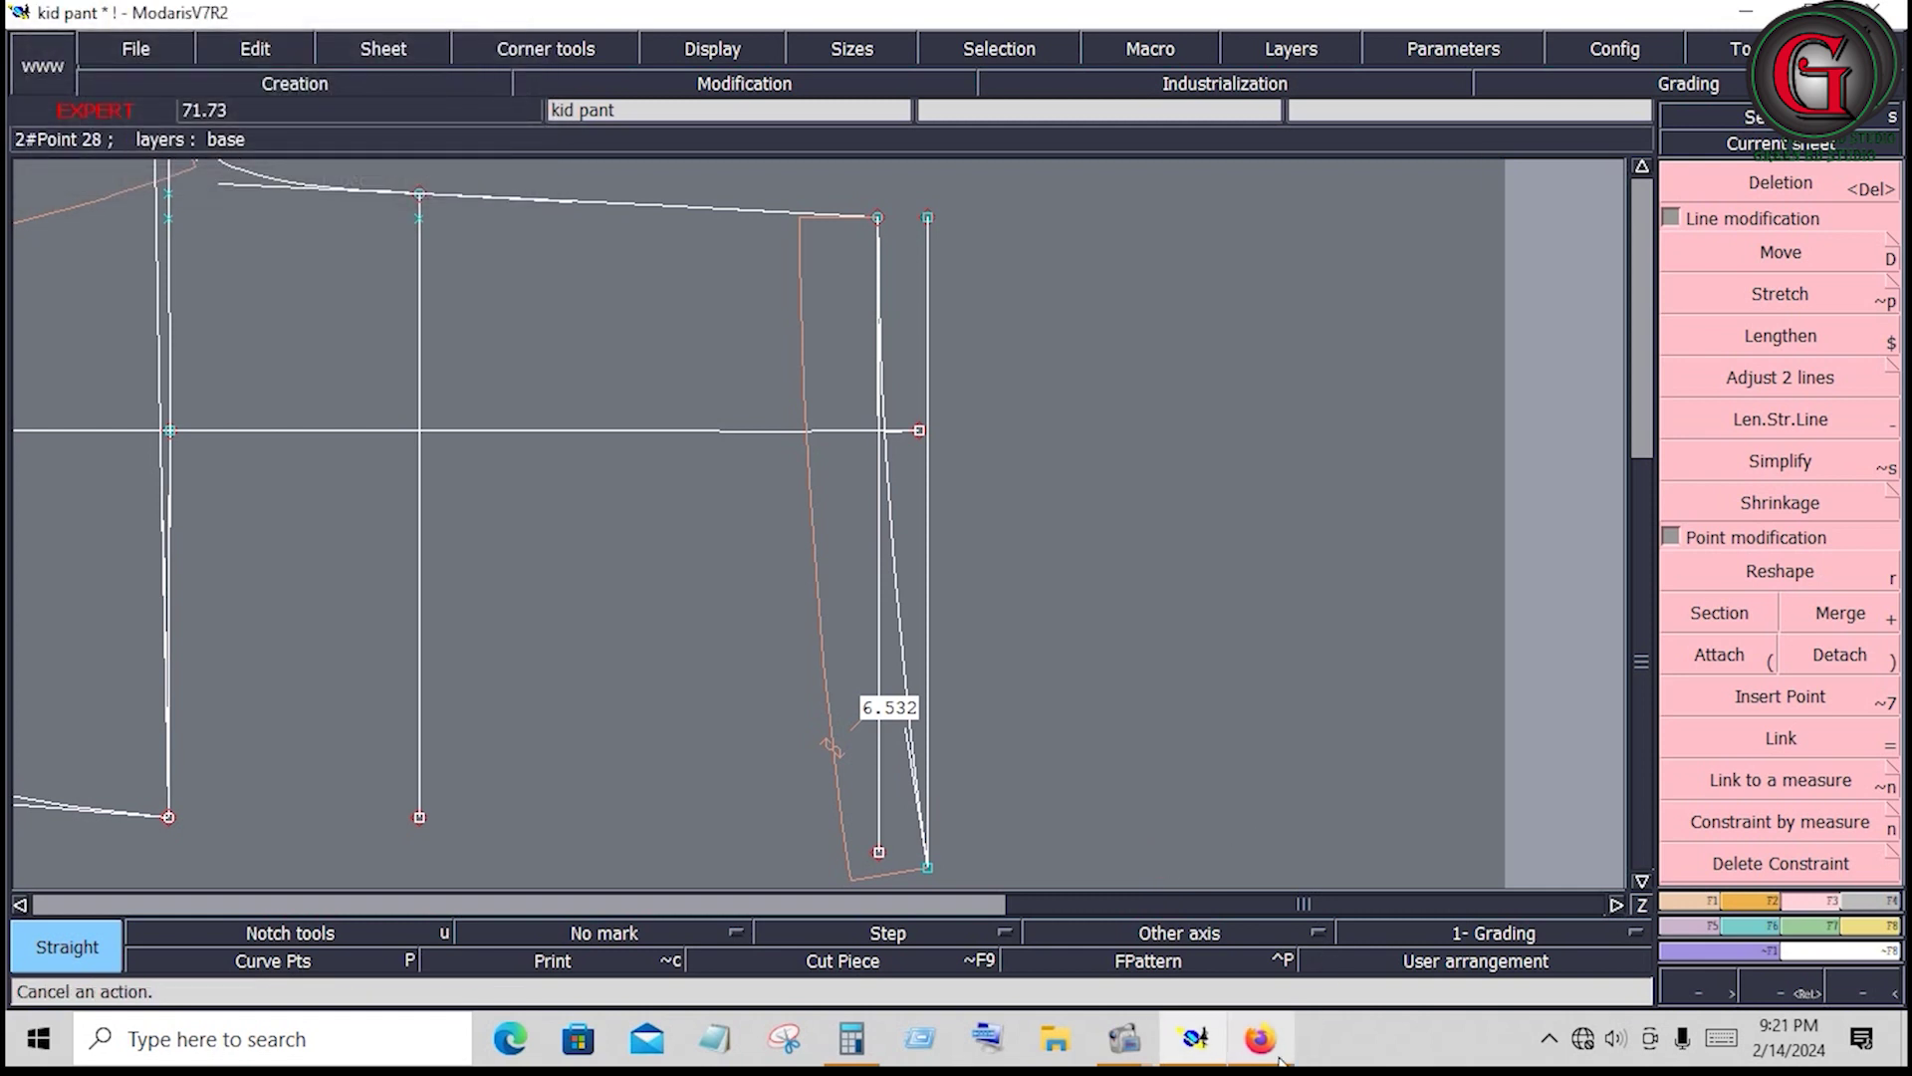
{"action": "key", "text": "Delete"}
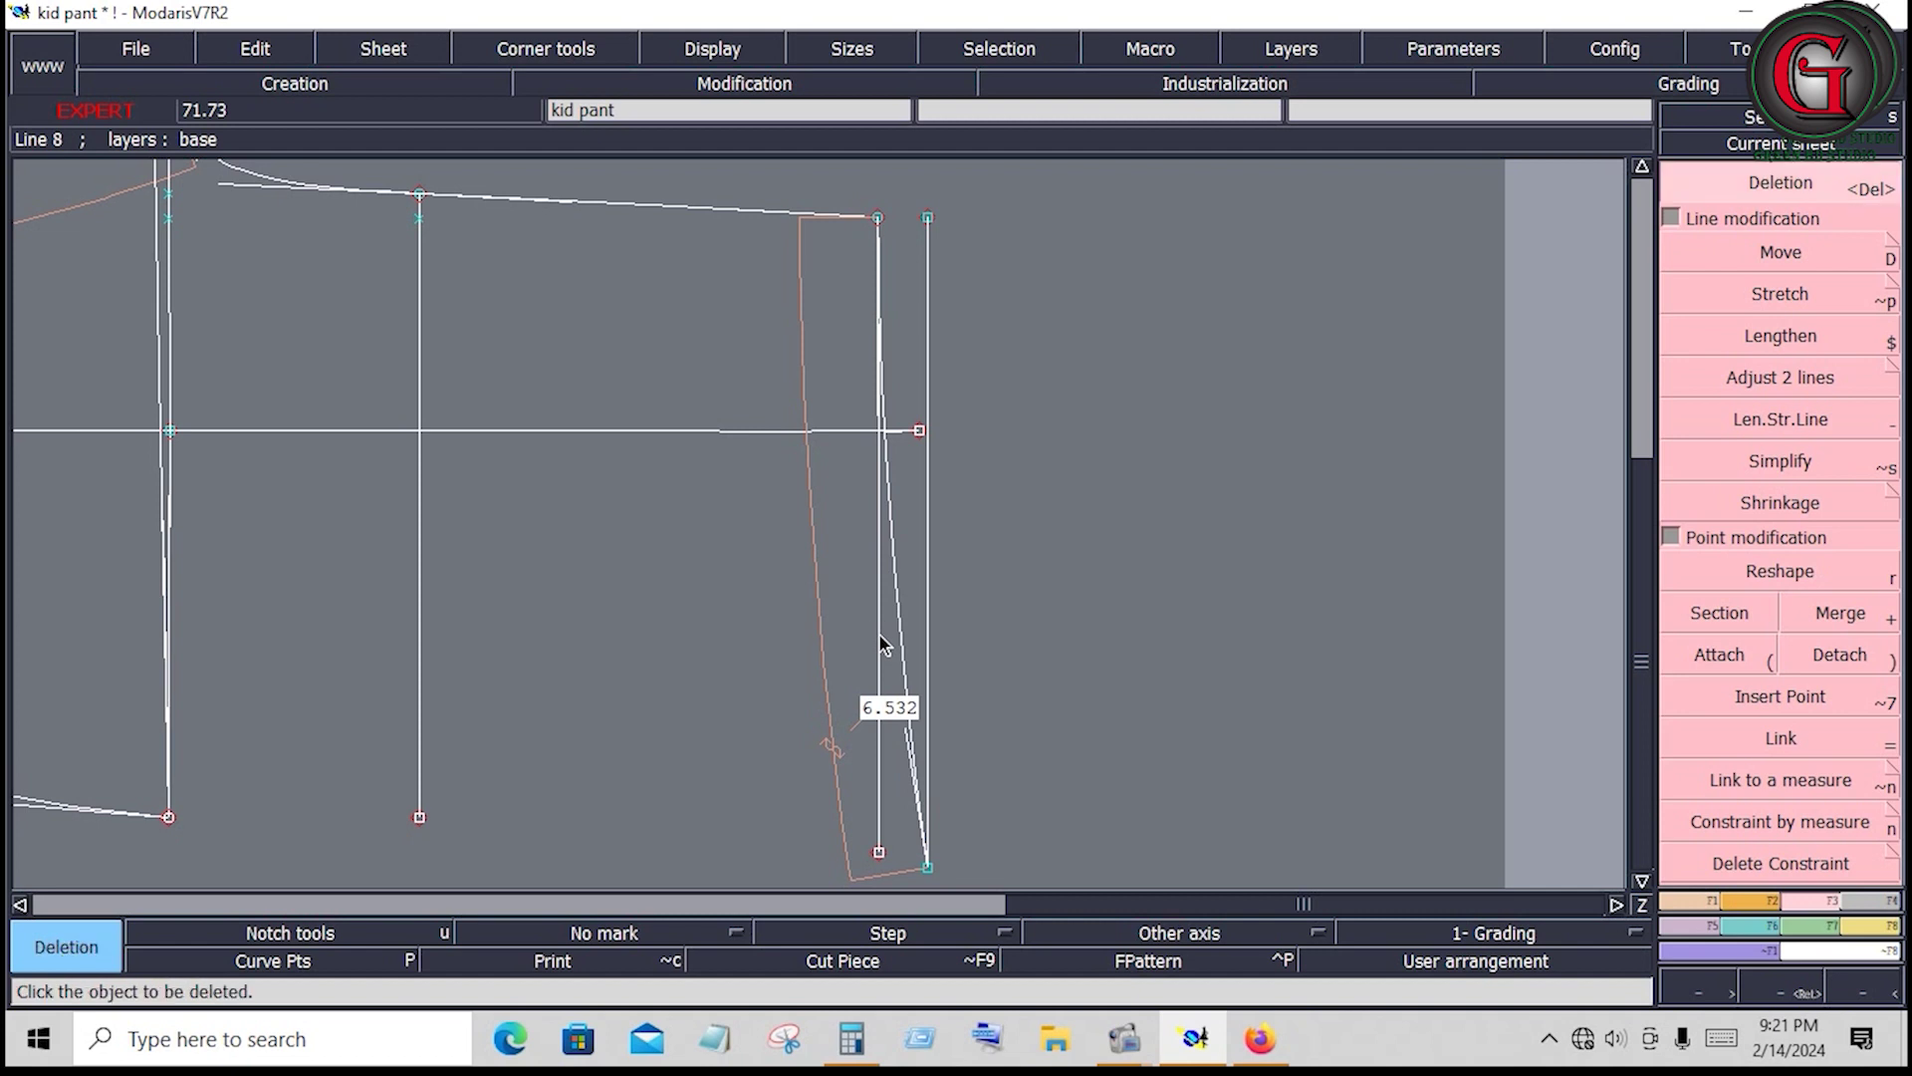
{"action": "key", "text": "z"}
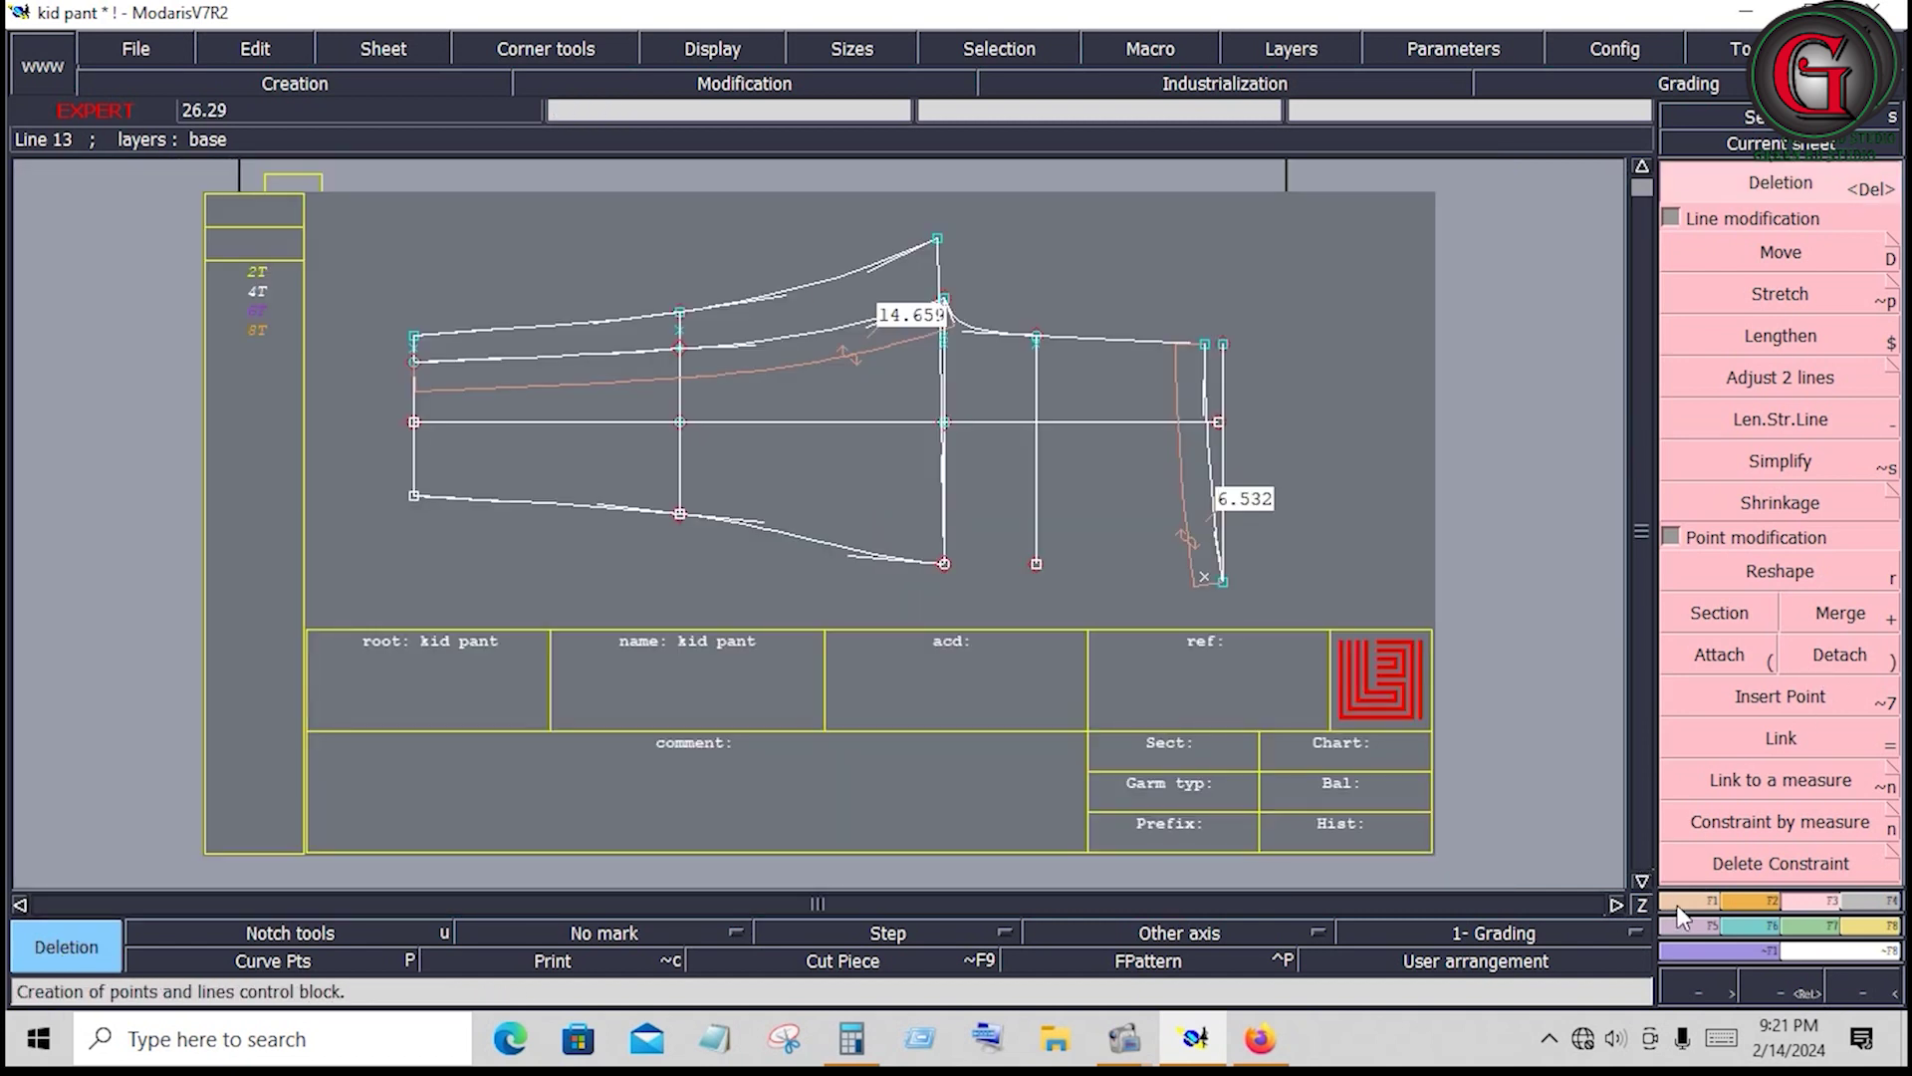
{"action": "left_click", "coordinate": [1683, 901]}
{"action": "left_click", "coordinate": [1844, 655]}
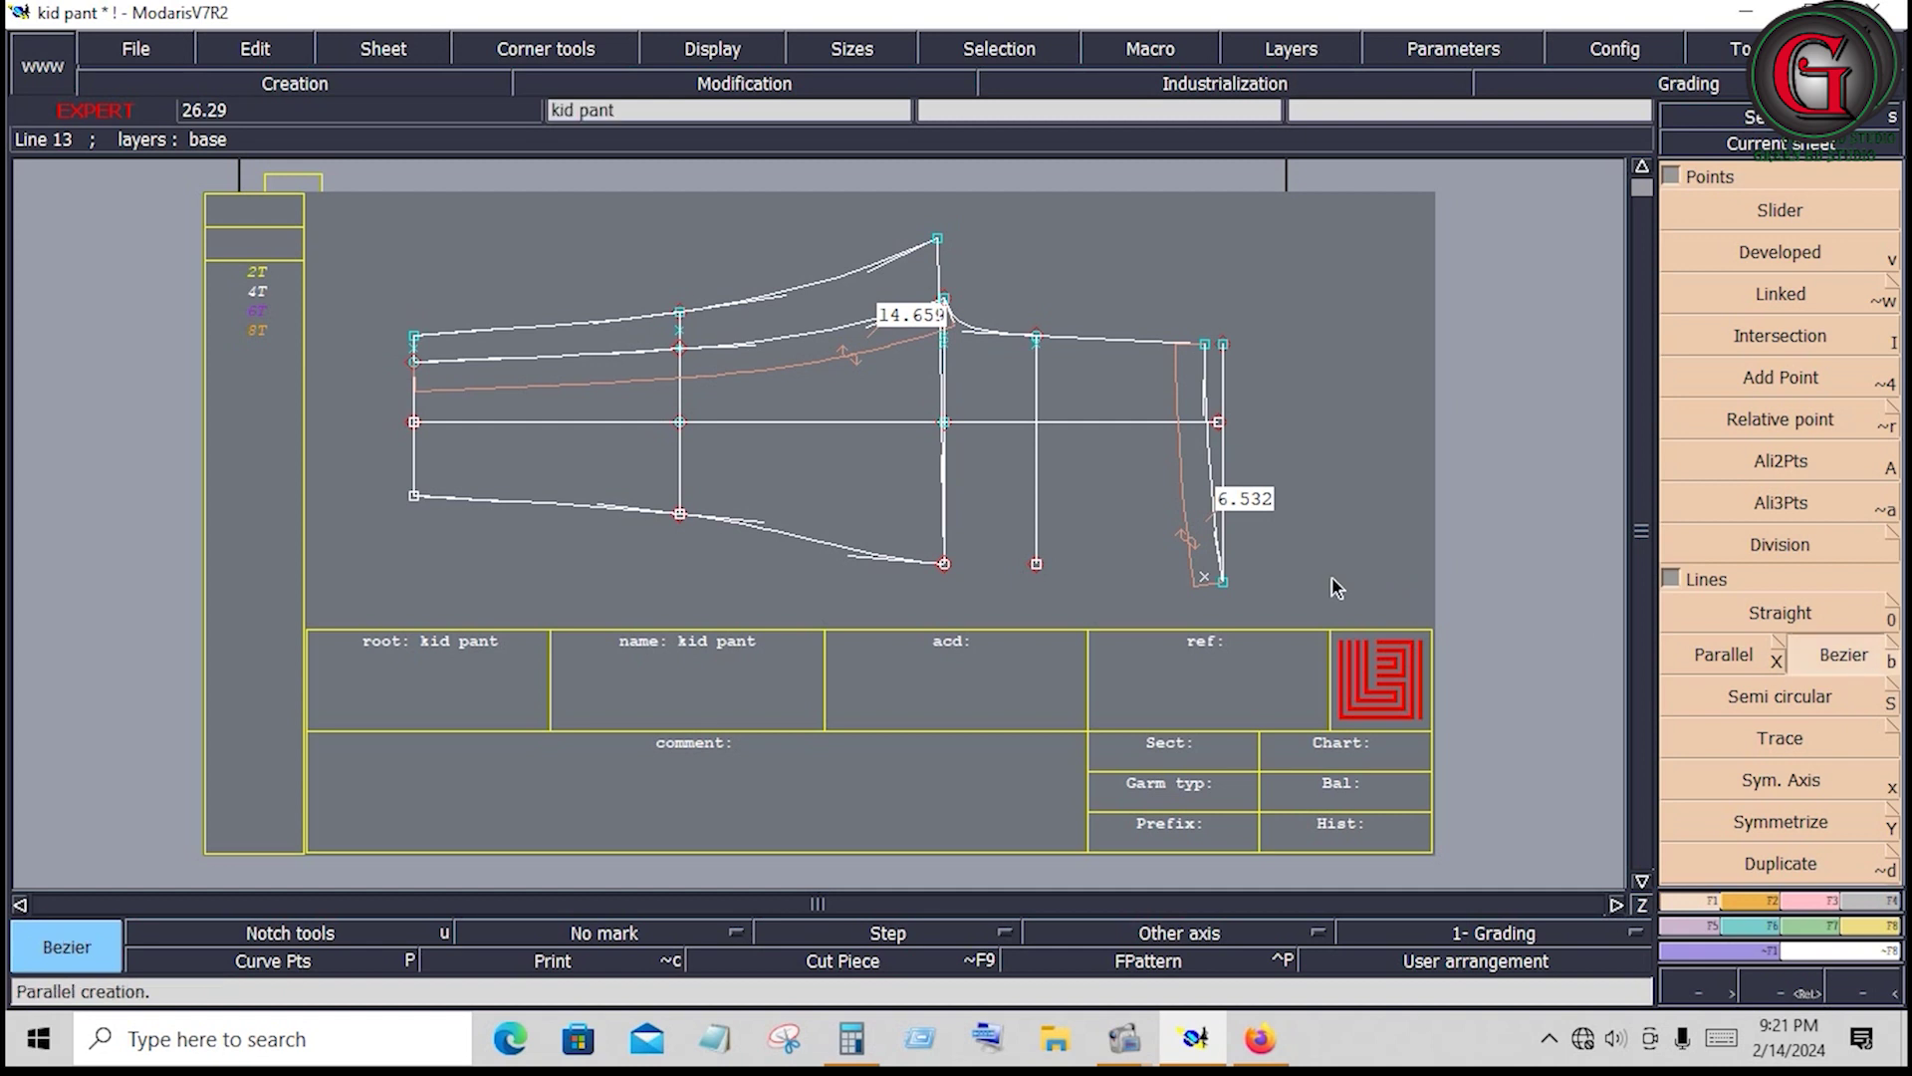
{"action": "left_click", "coordinate": [1223, 584]}
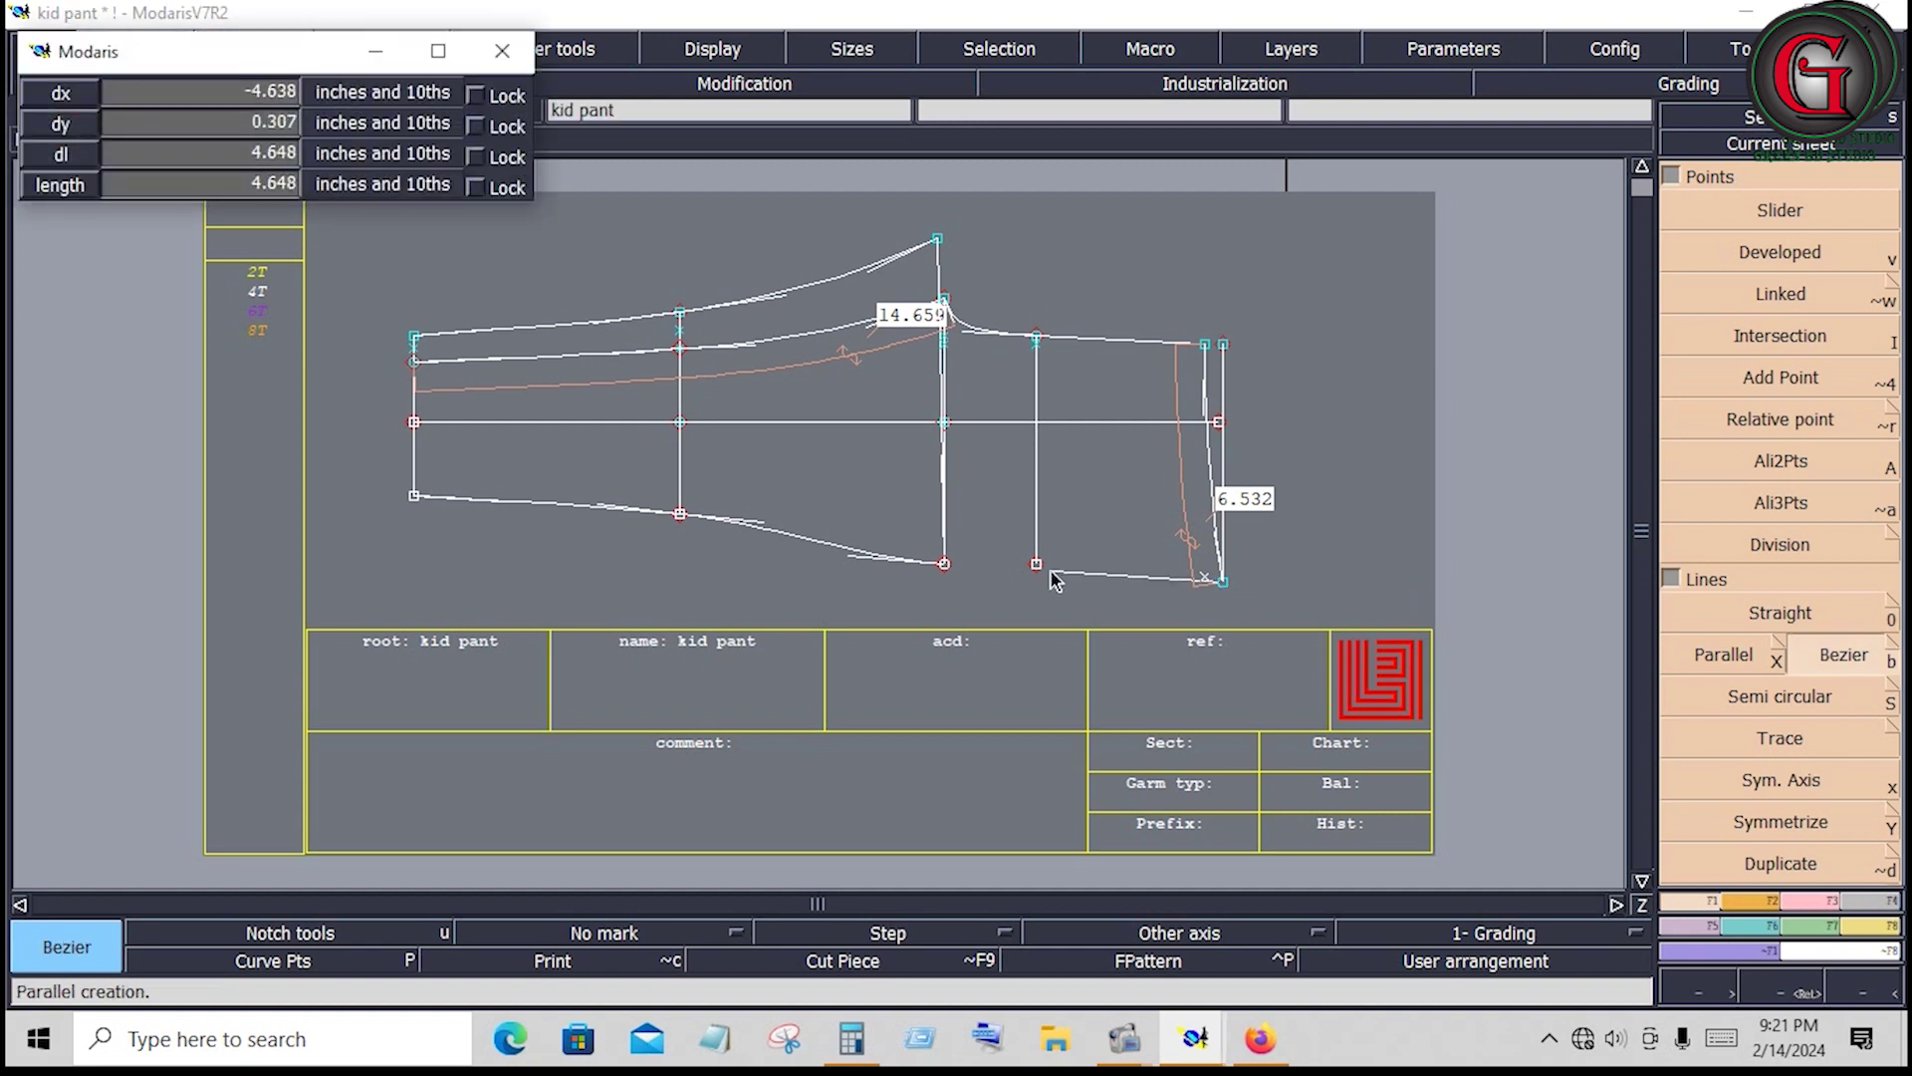
{"action": "left_click", "coordinate": [947, 575]}
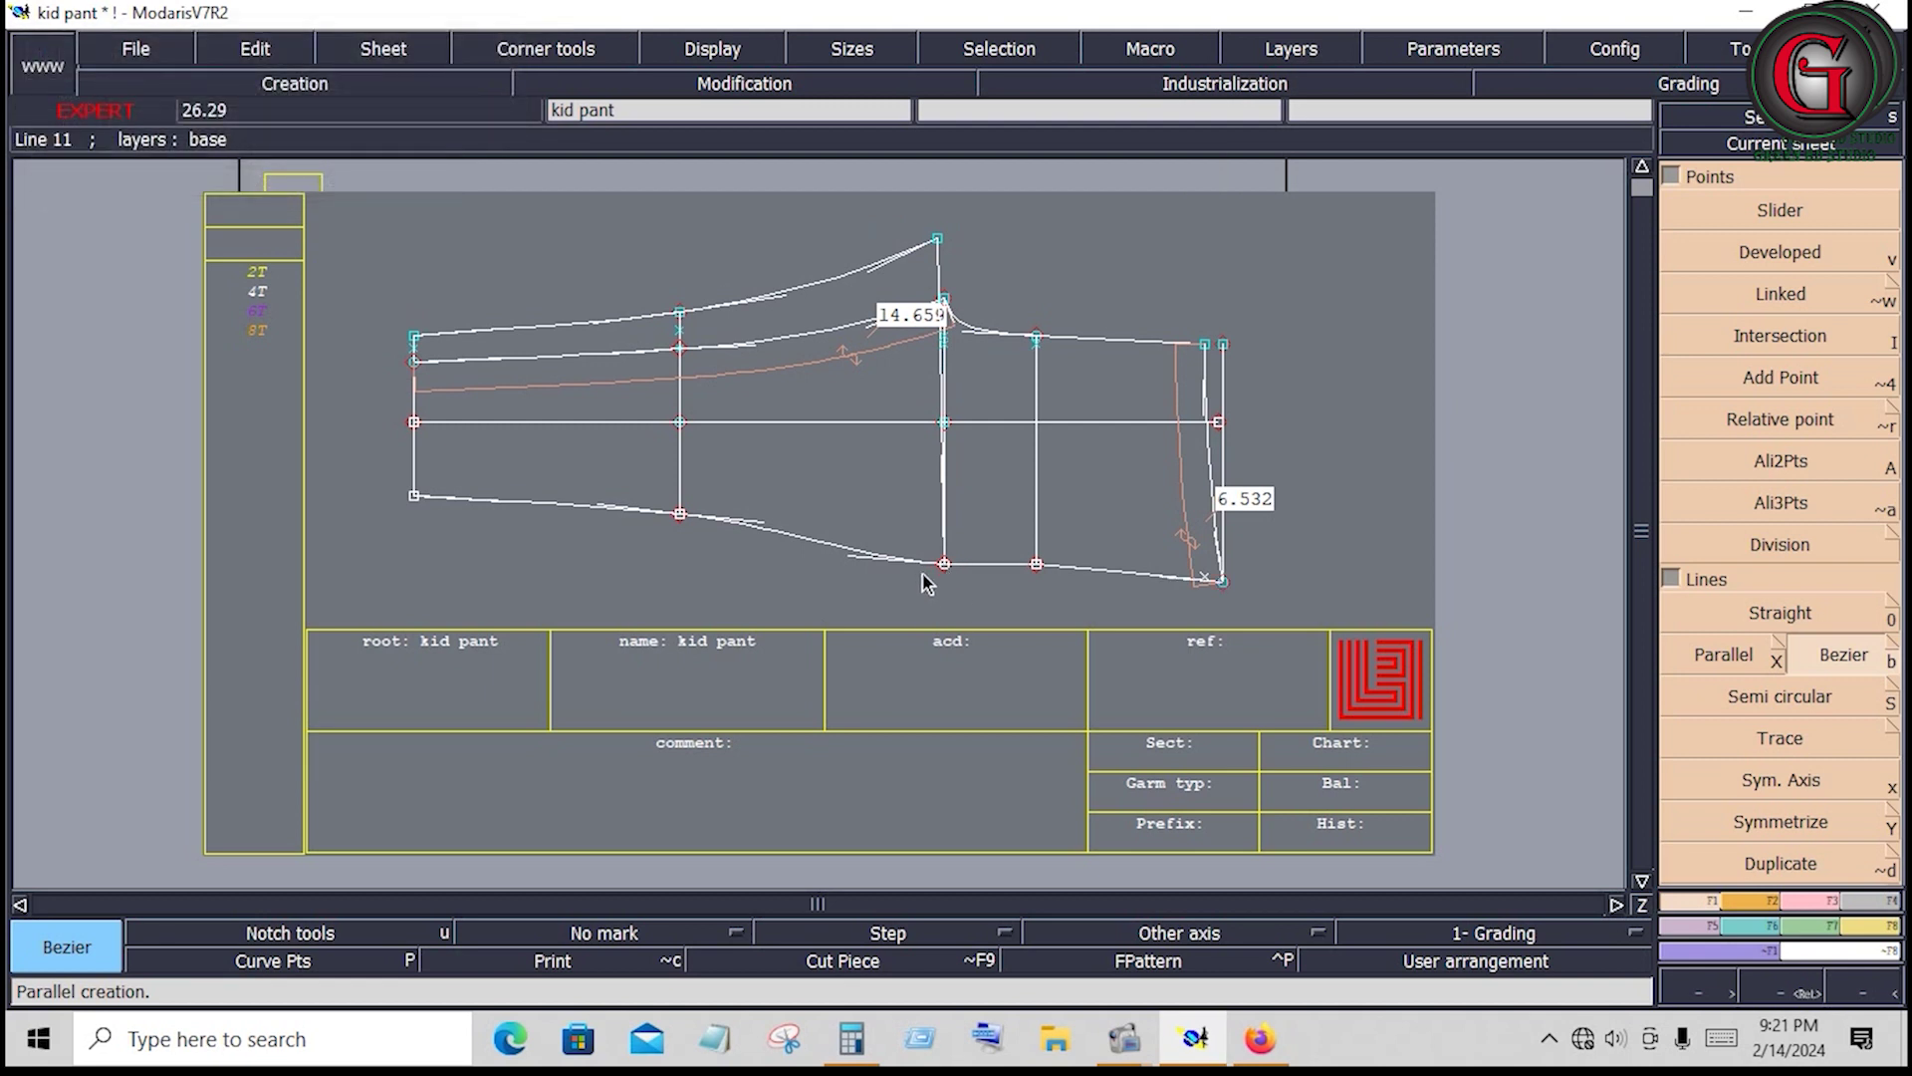
{"action": "key", "text": "z"}
{"action": "key", "text": "F3"}
{"action": "left_click", "coordinate": [1781, 570]}
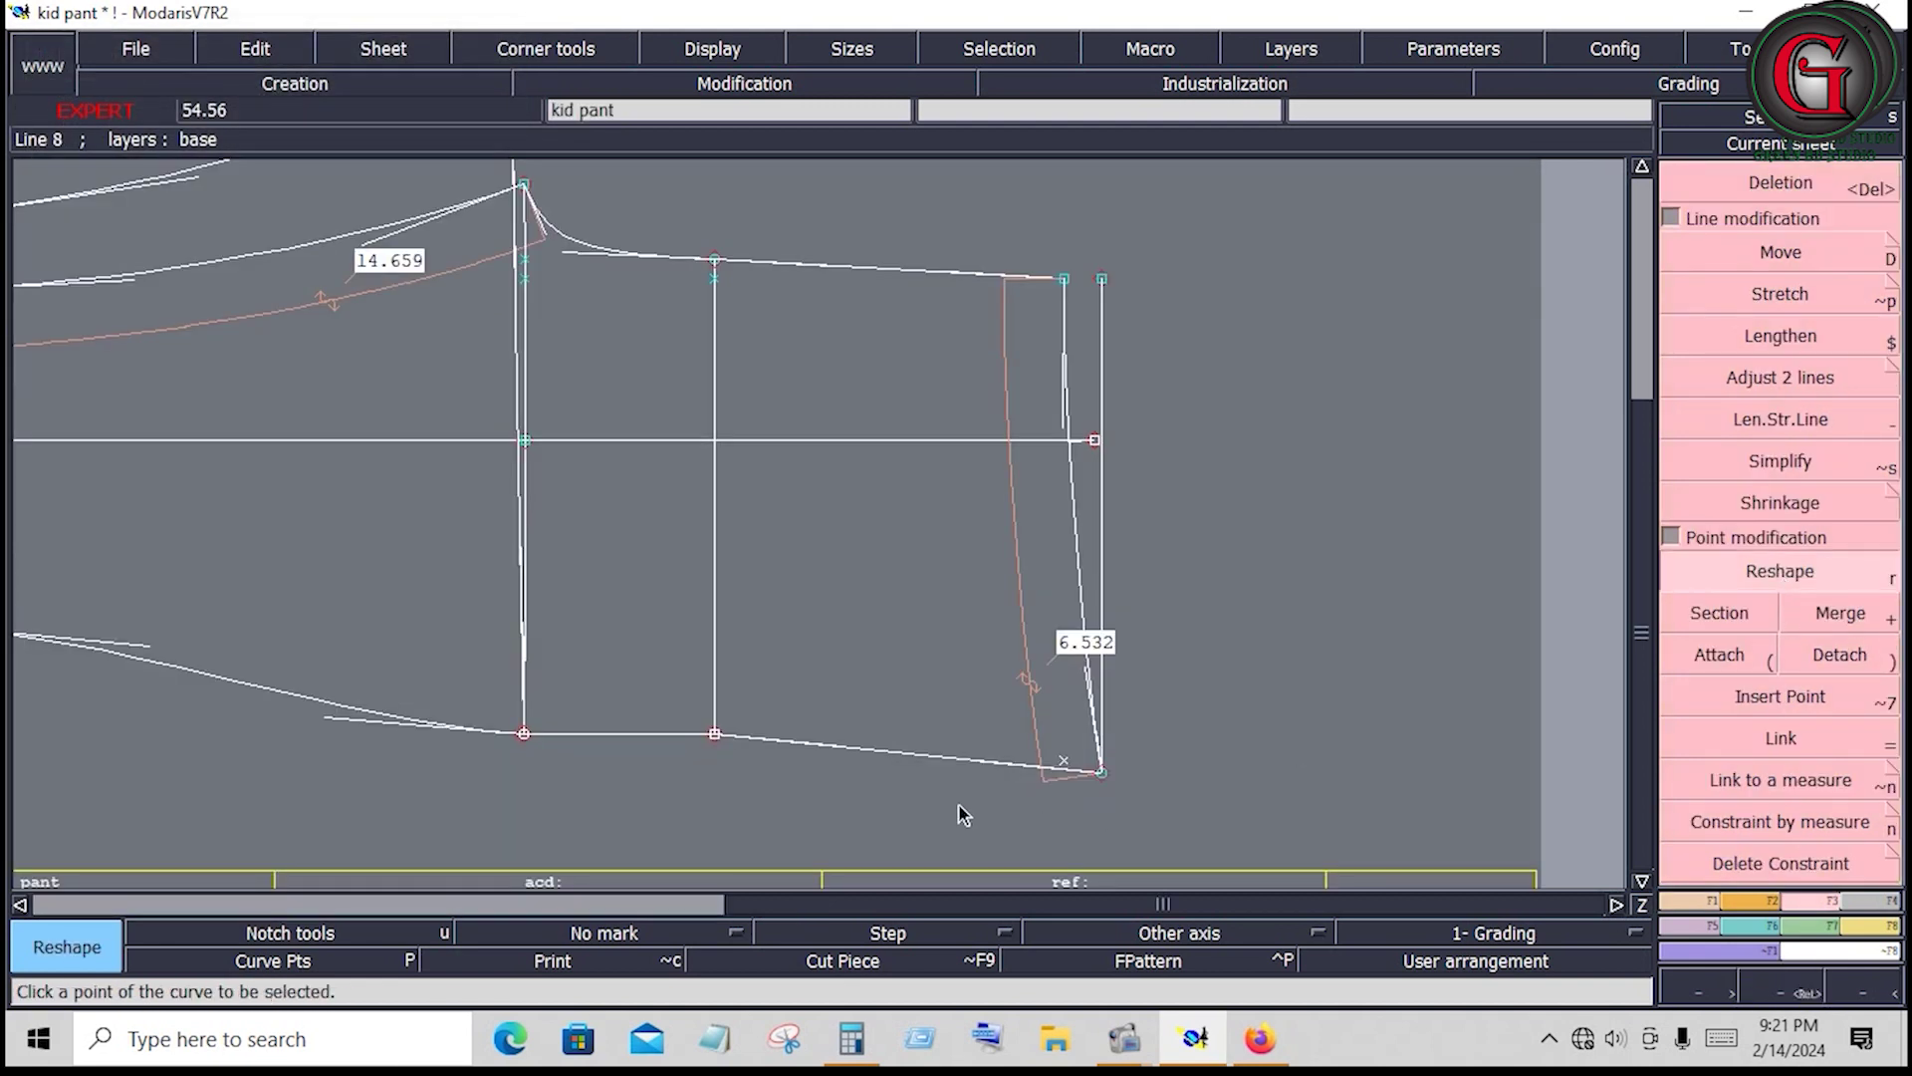
{"action": "left_click", "coordinate": [715, 736]}
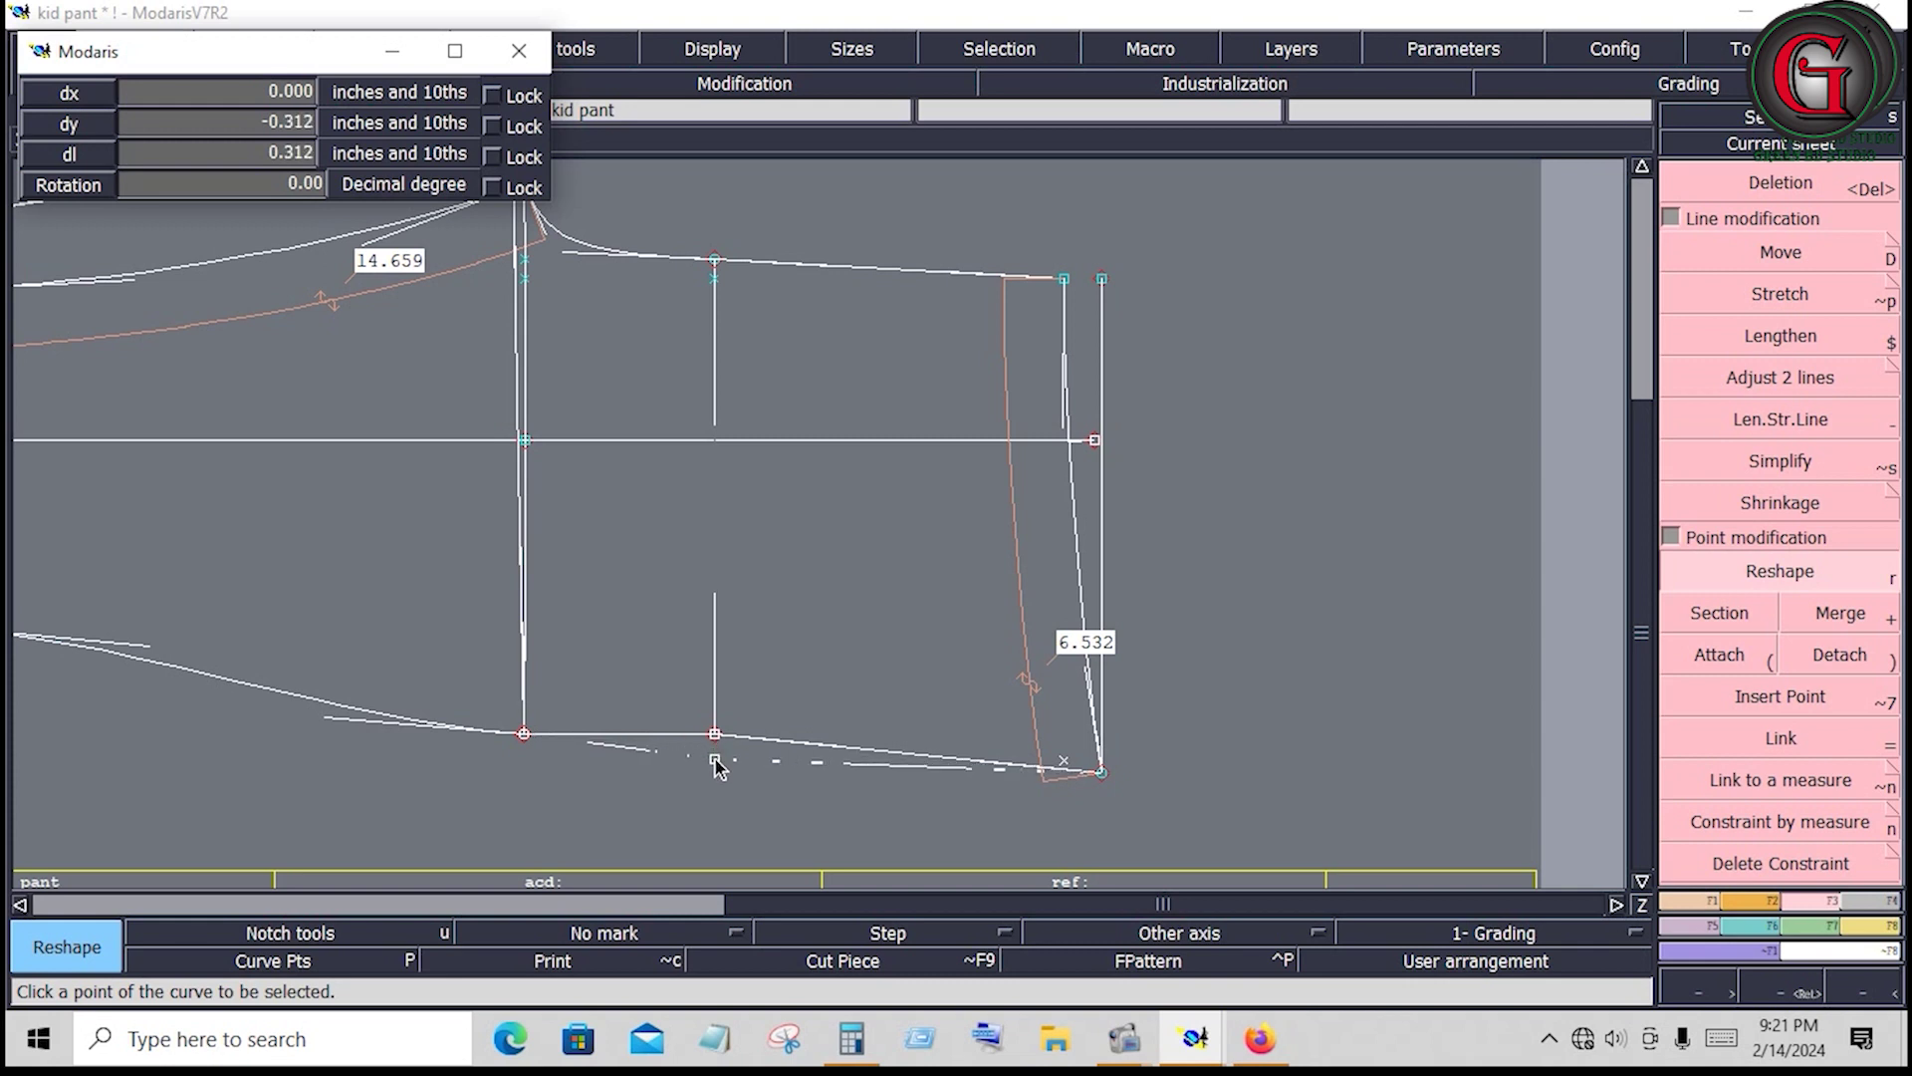
{"action": "left_click", "coordinate": [714, 757]}
{"action": "key", "text": "space"}
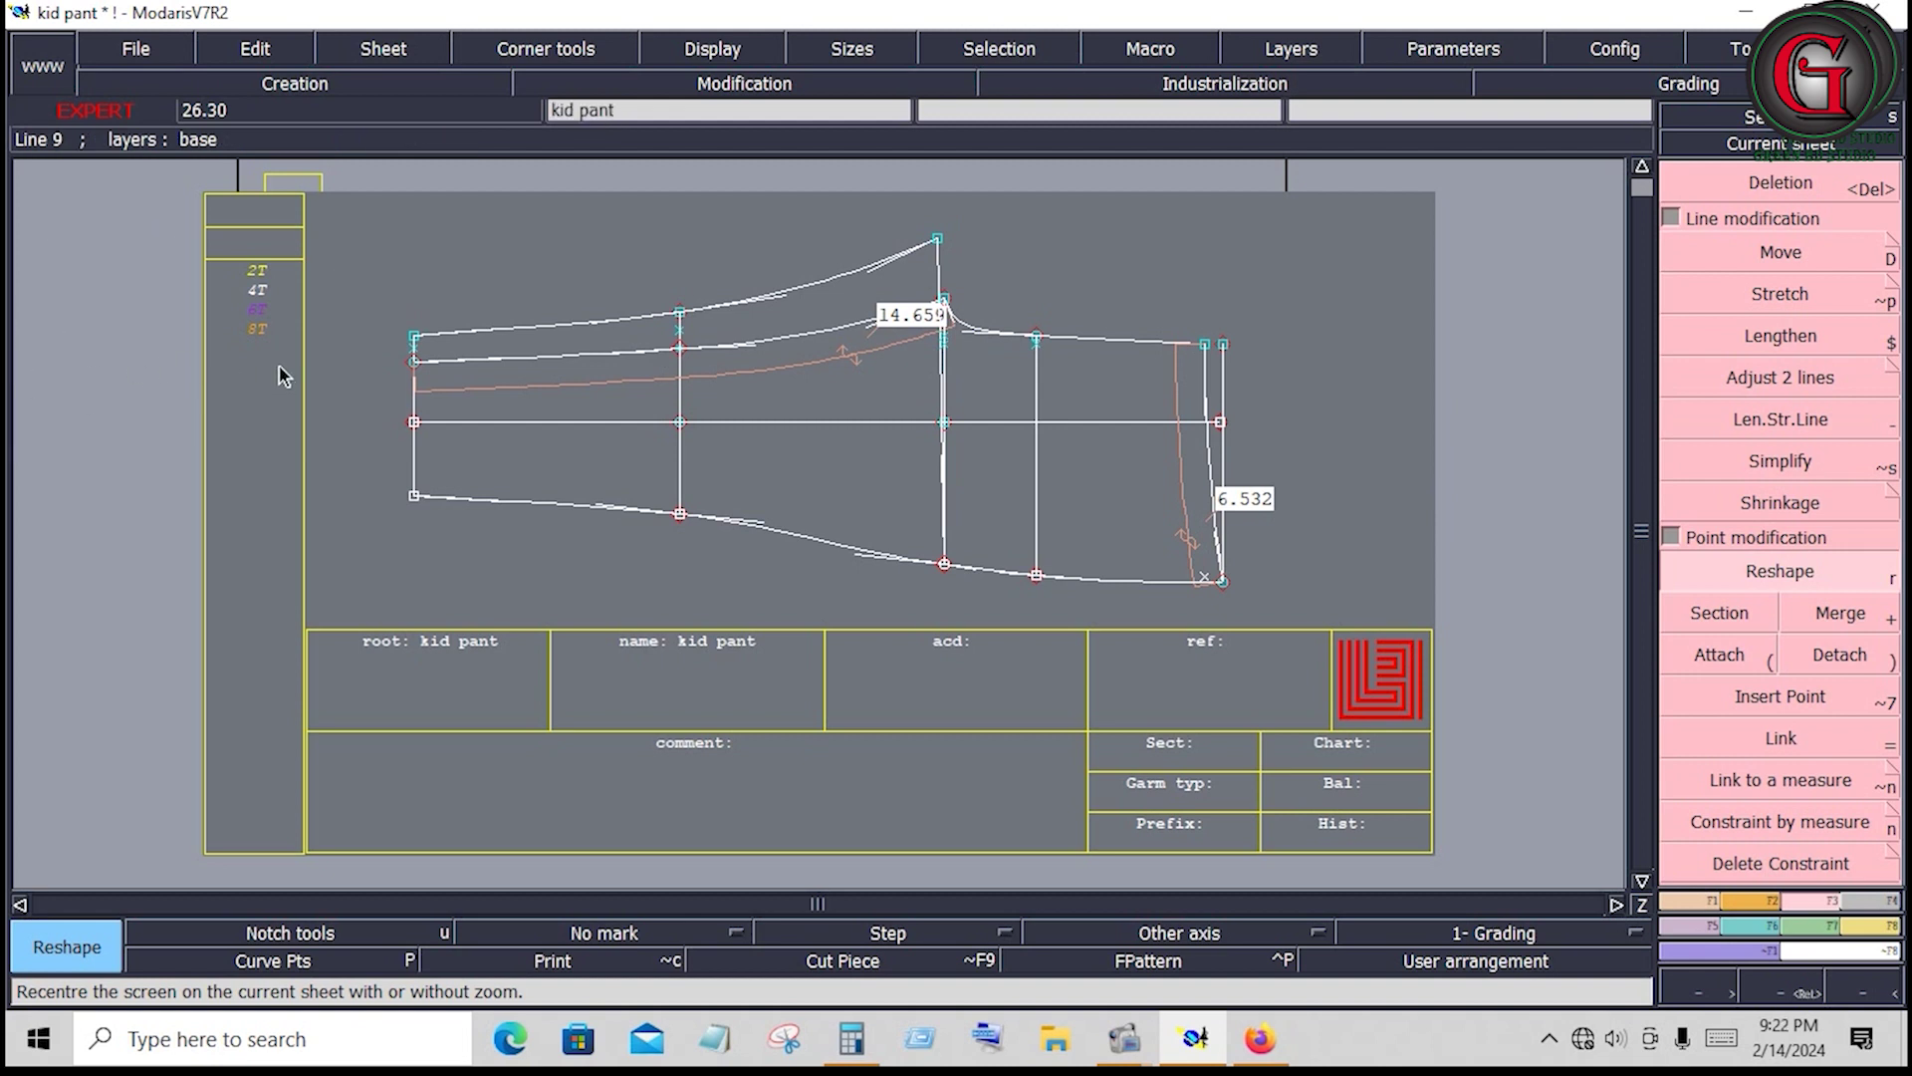
Save the kid pant model with File > Save, continuing past the Anomalies detected warning
{"action": "left_click", "coordinate": [140, 50]}
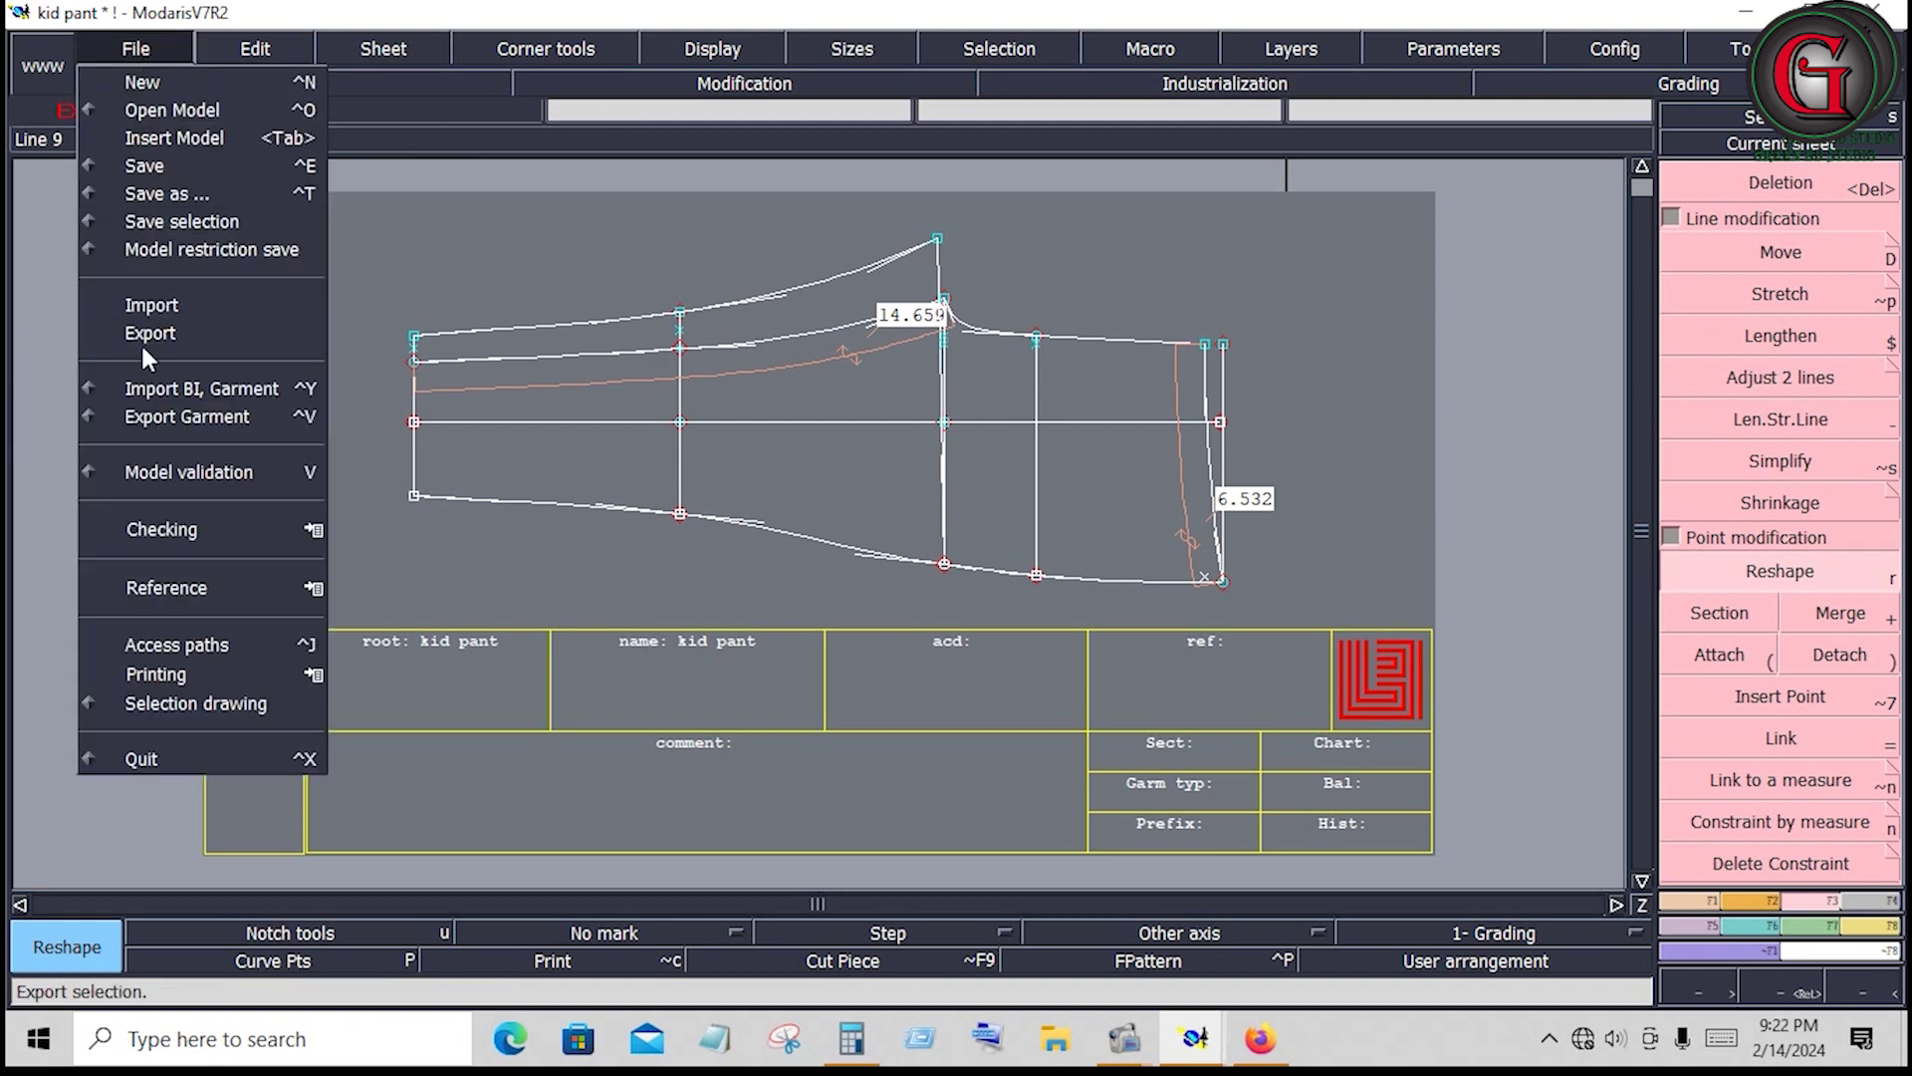
{"action": "left_click", "coordinate": [158, 167]}
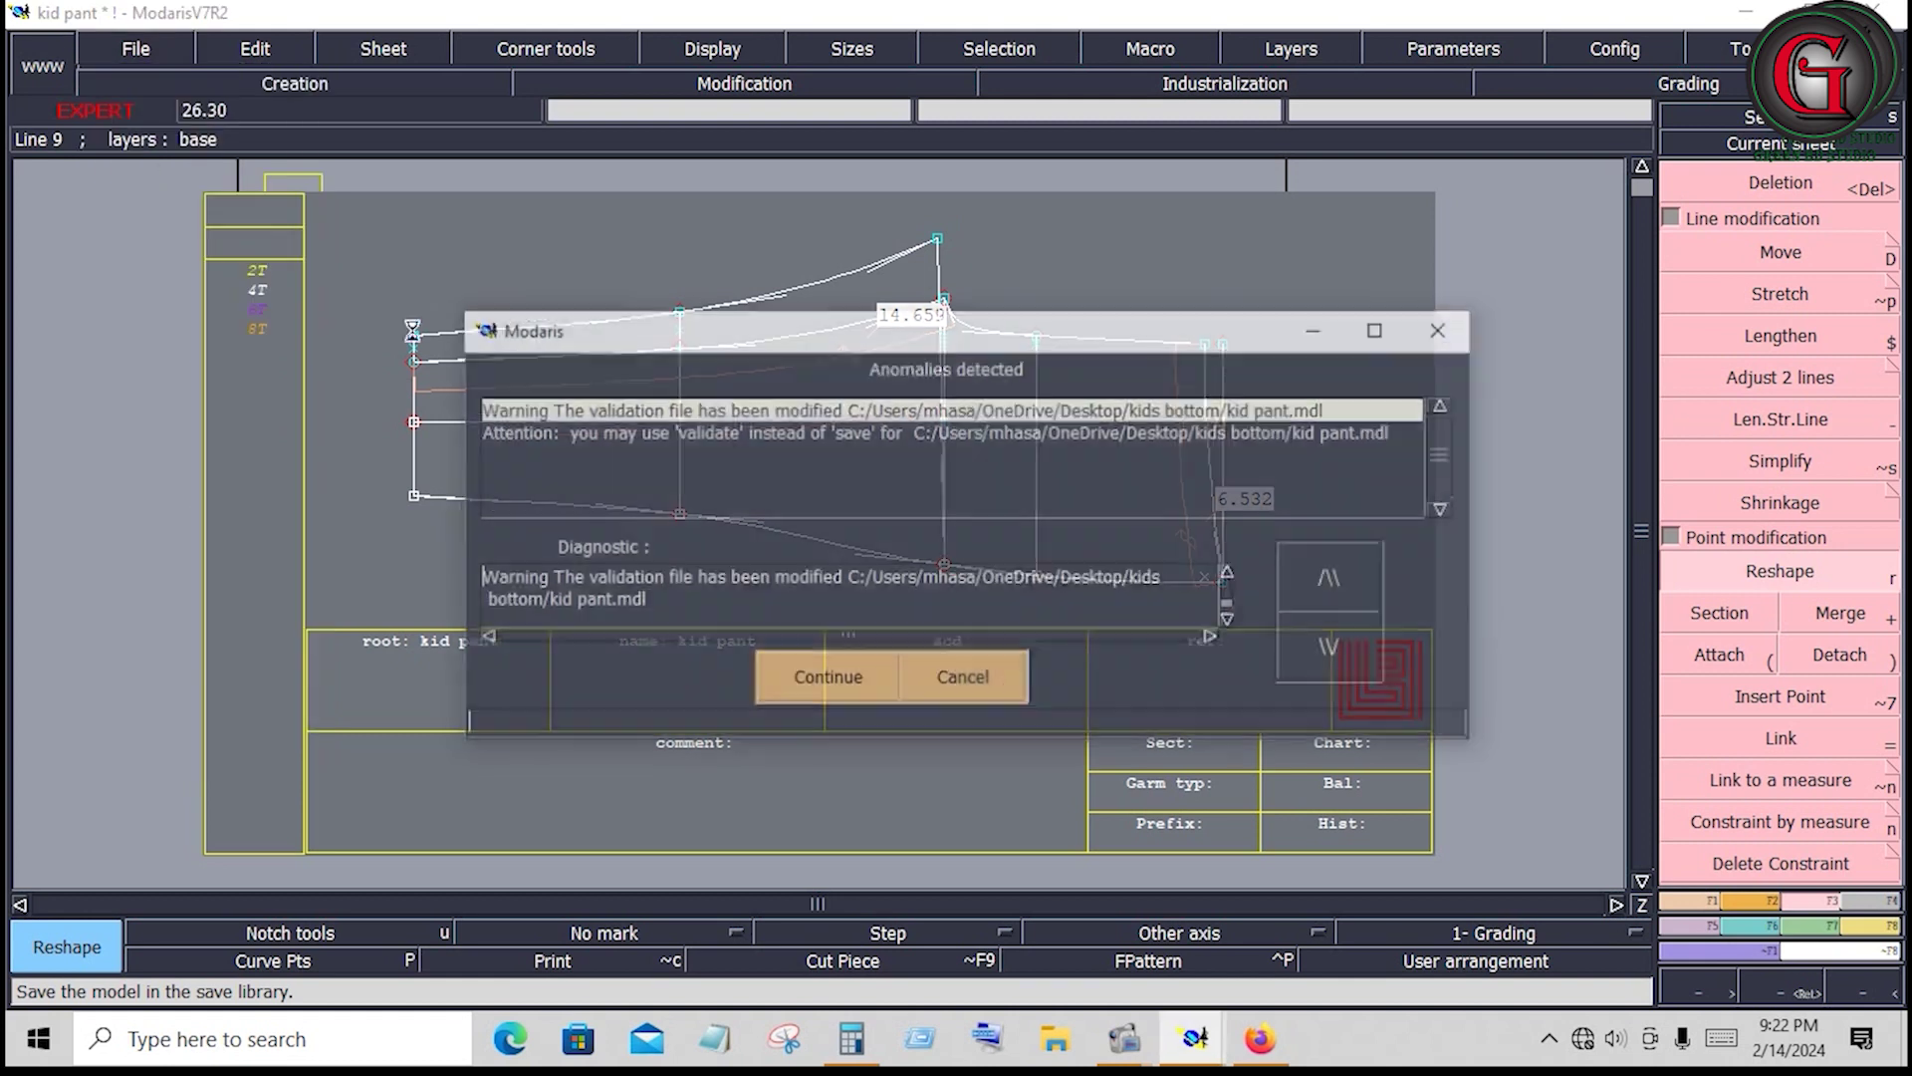
{"action": "left_click", "coordinate": [849, 680]}
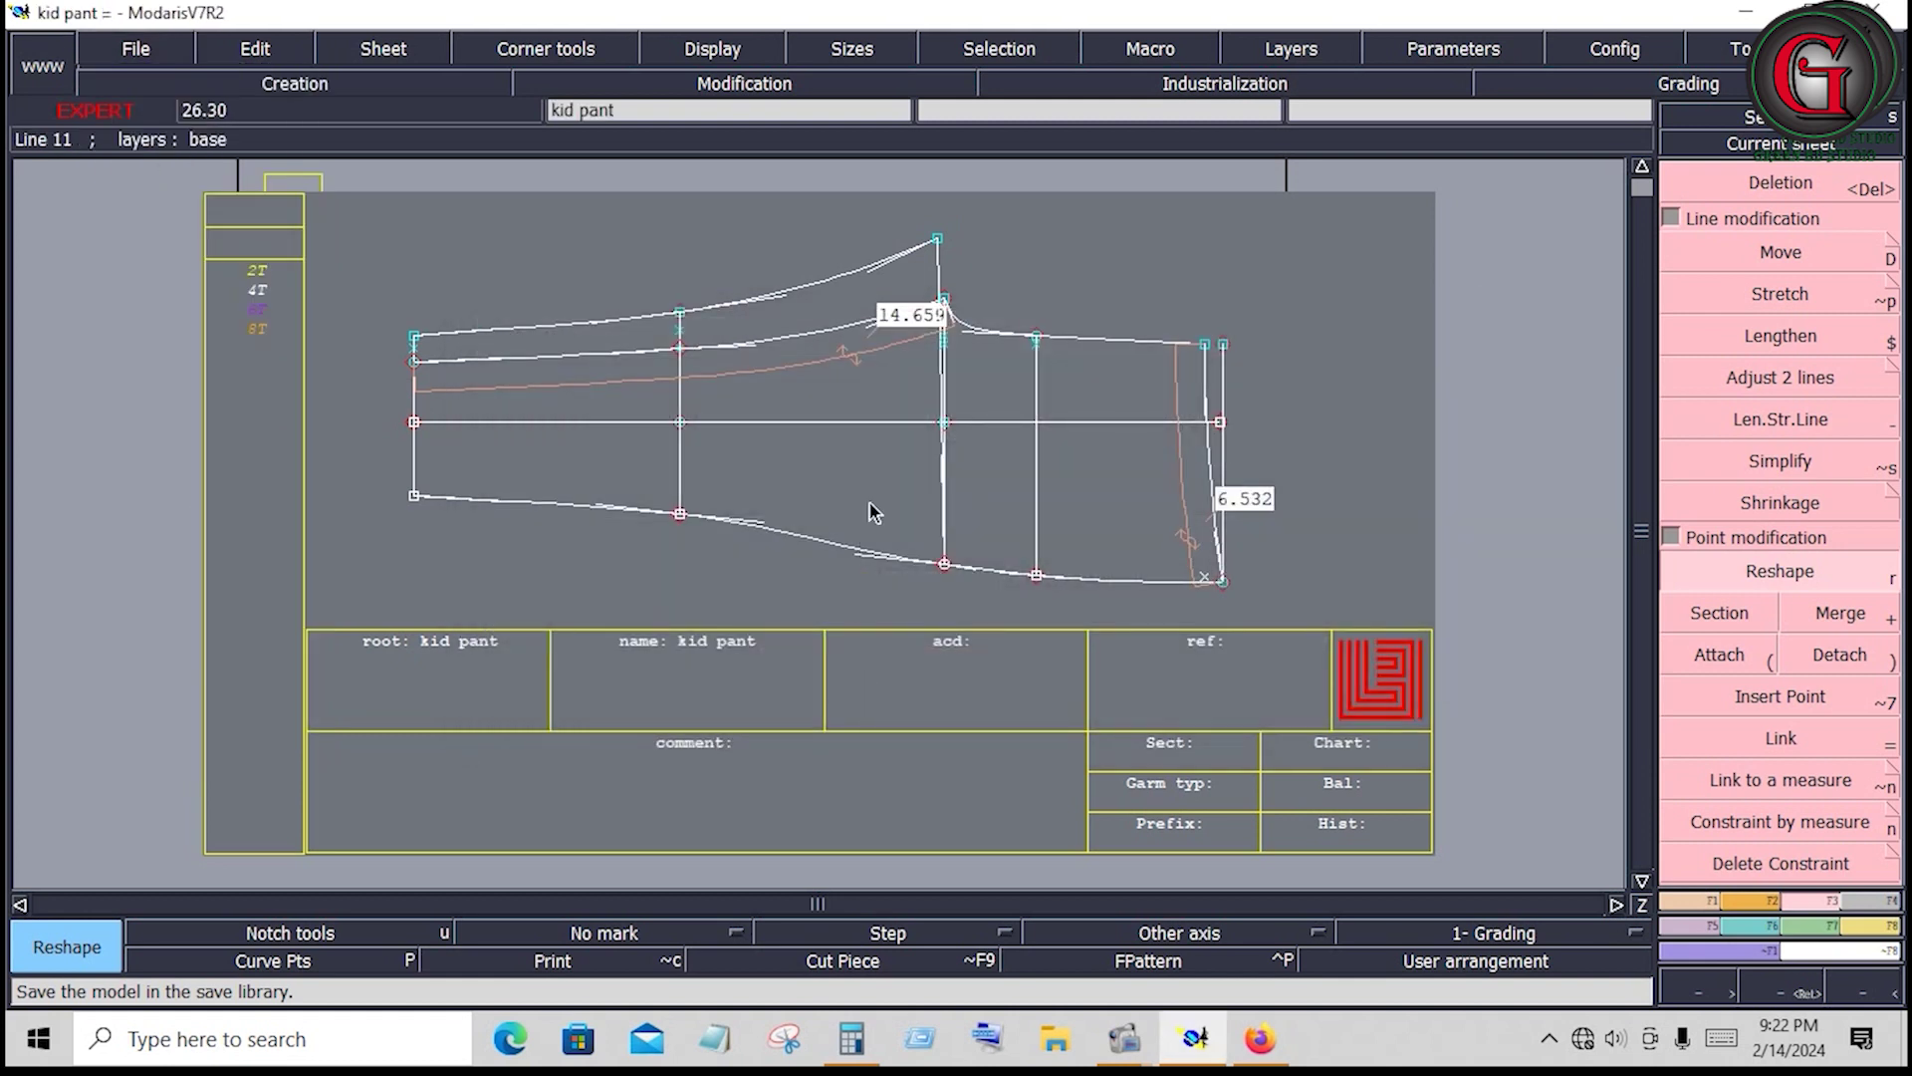
{"action": "key", "text": "z"}
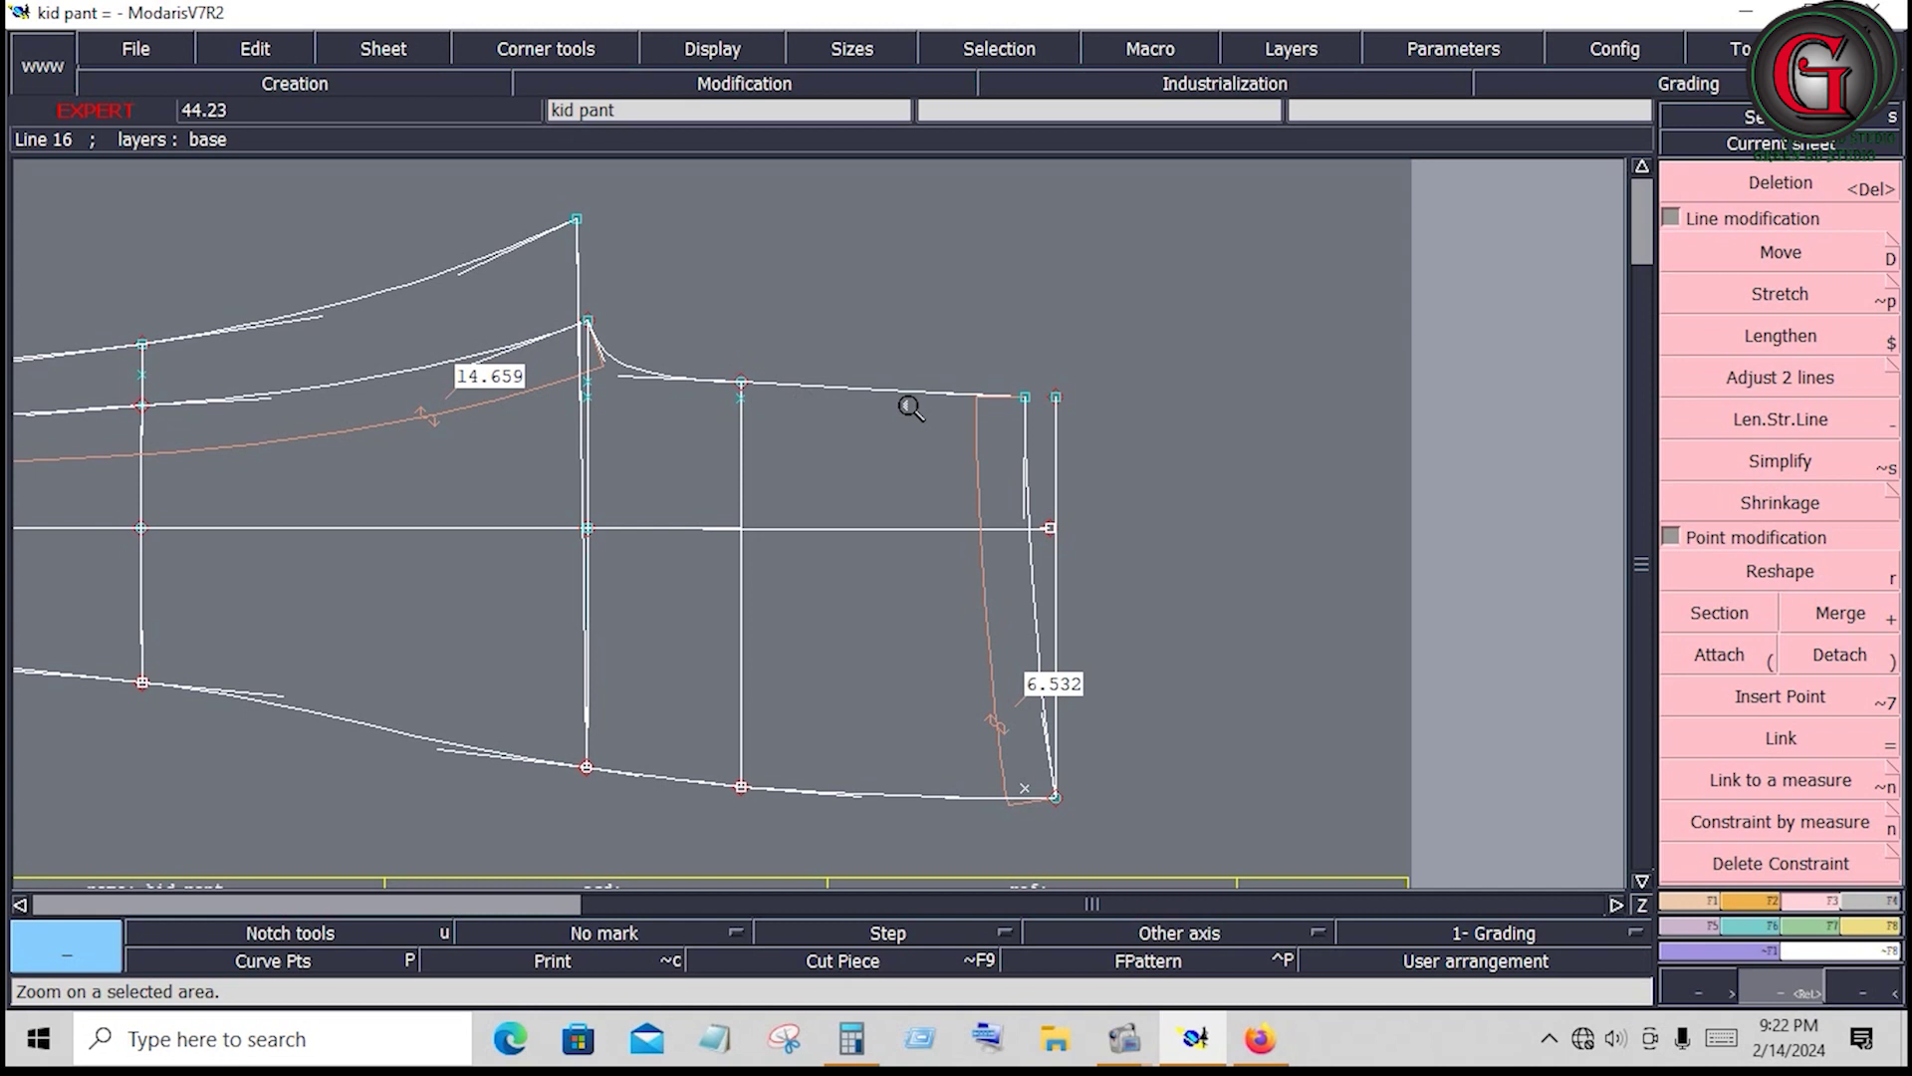
Create a point raised 0.375 from the seat line point
{"action": "key", "text": "v"}
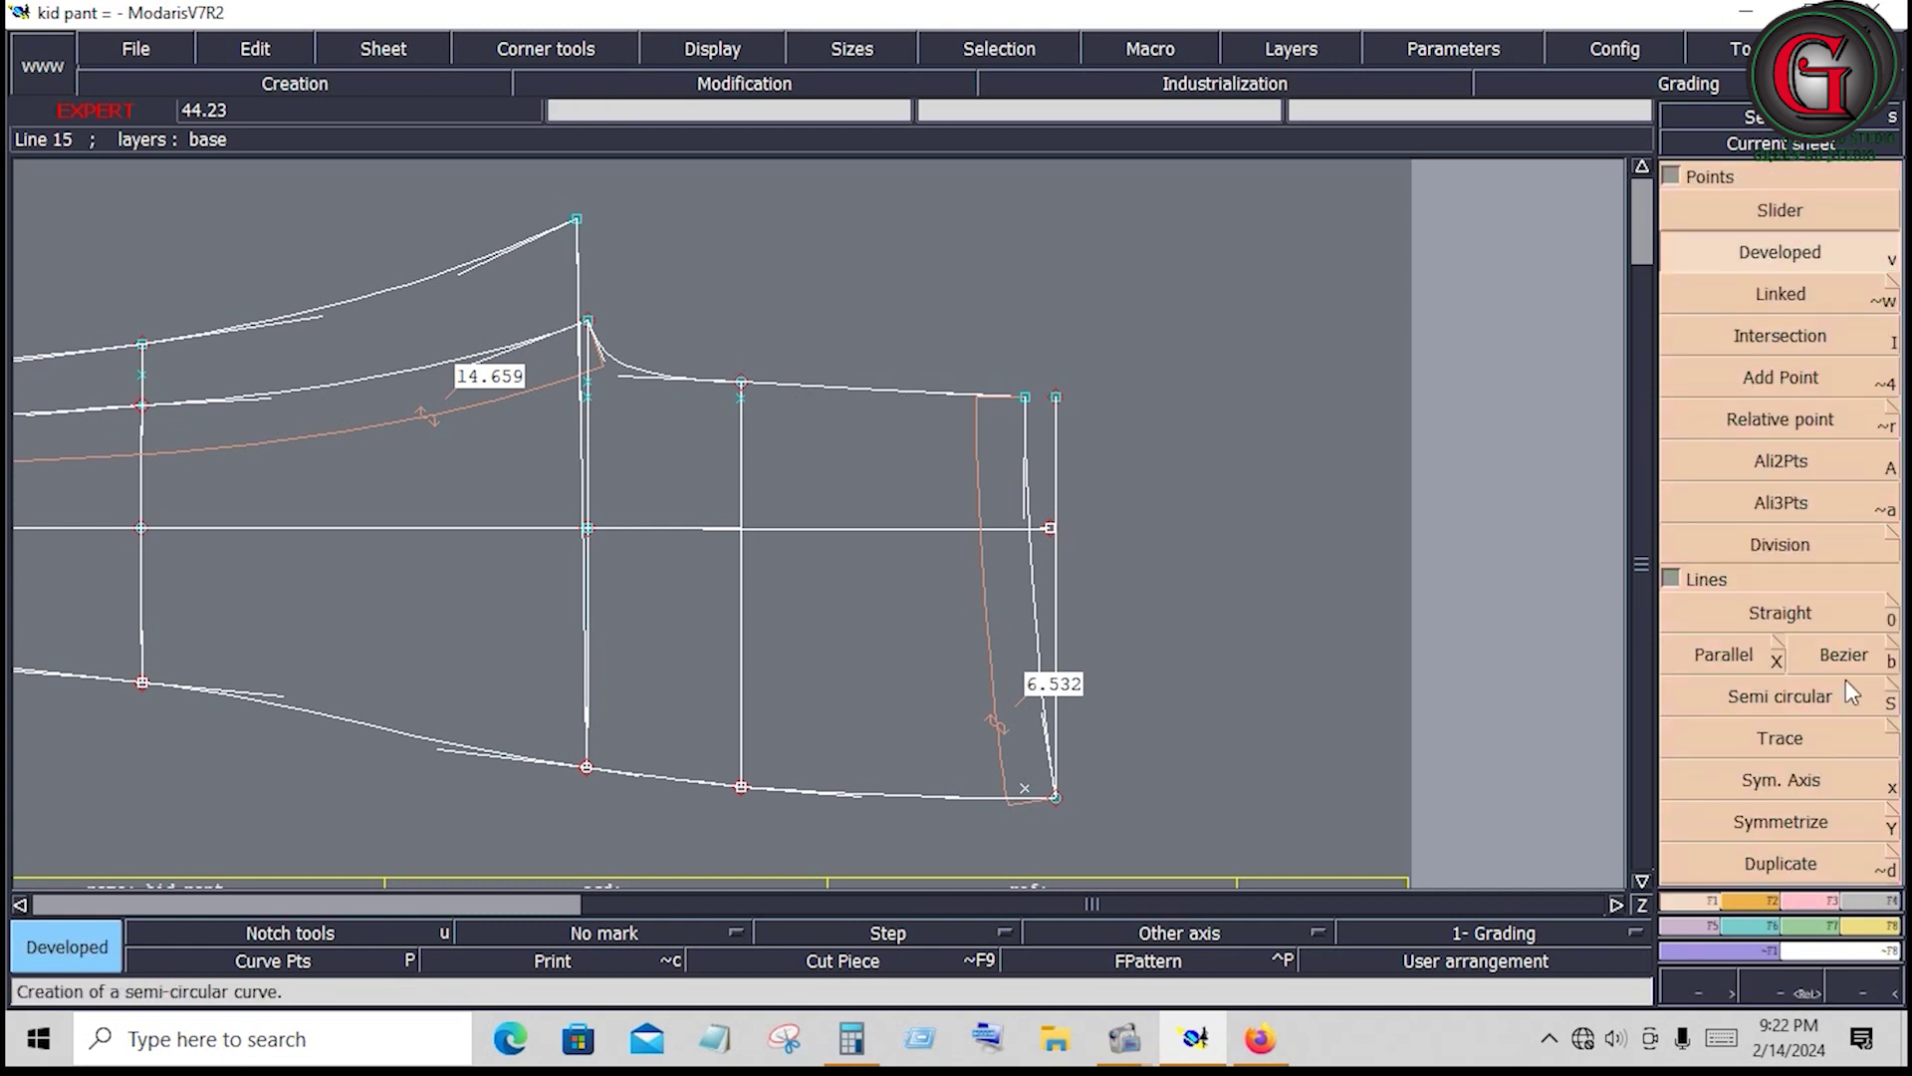
{"action": "left_click", "coordinate": [1844, 662]}
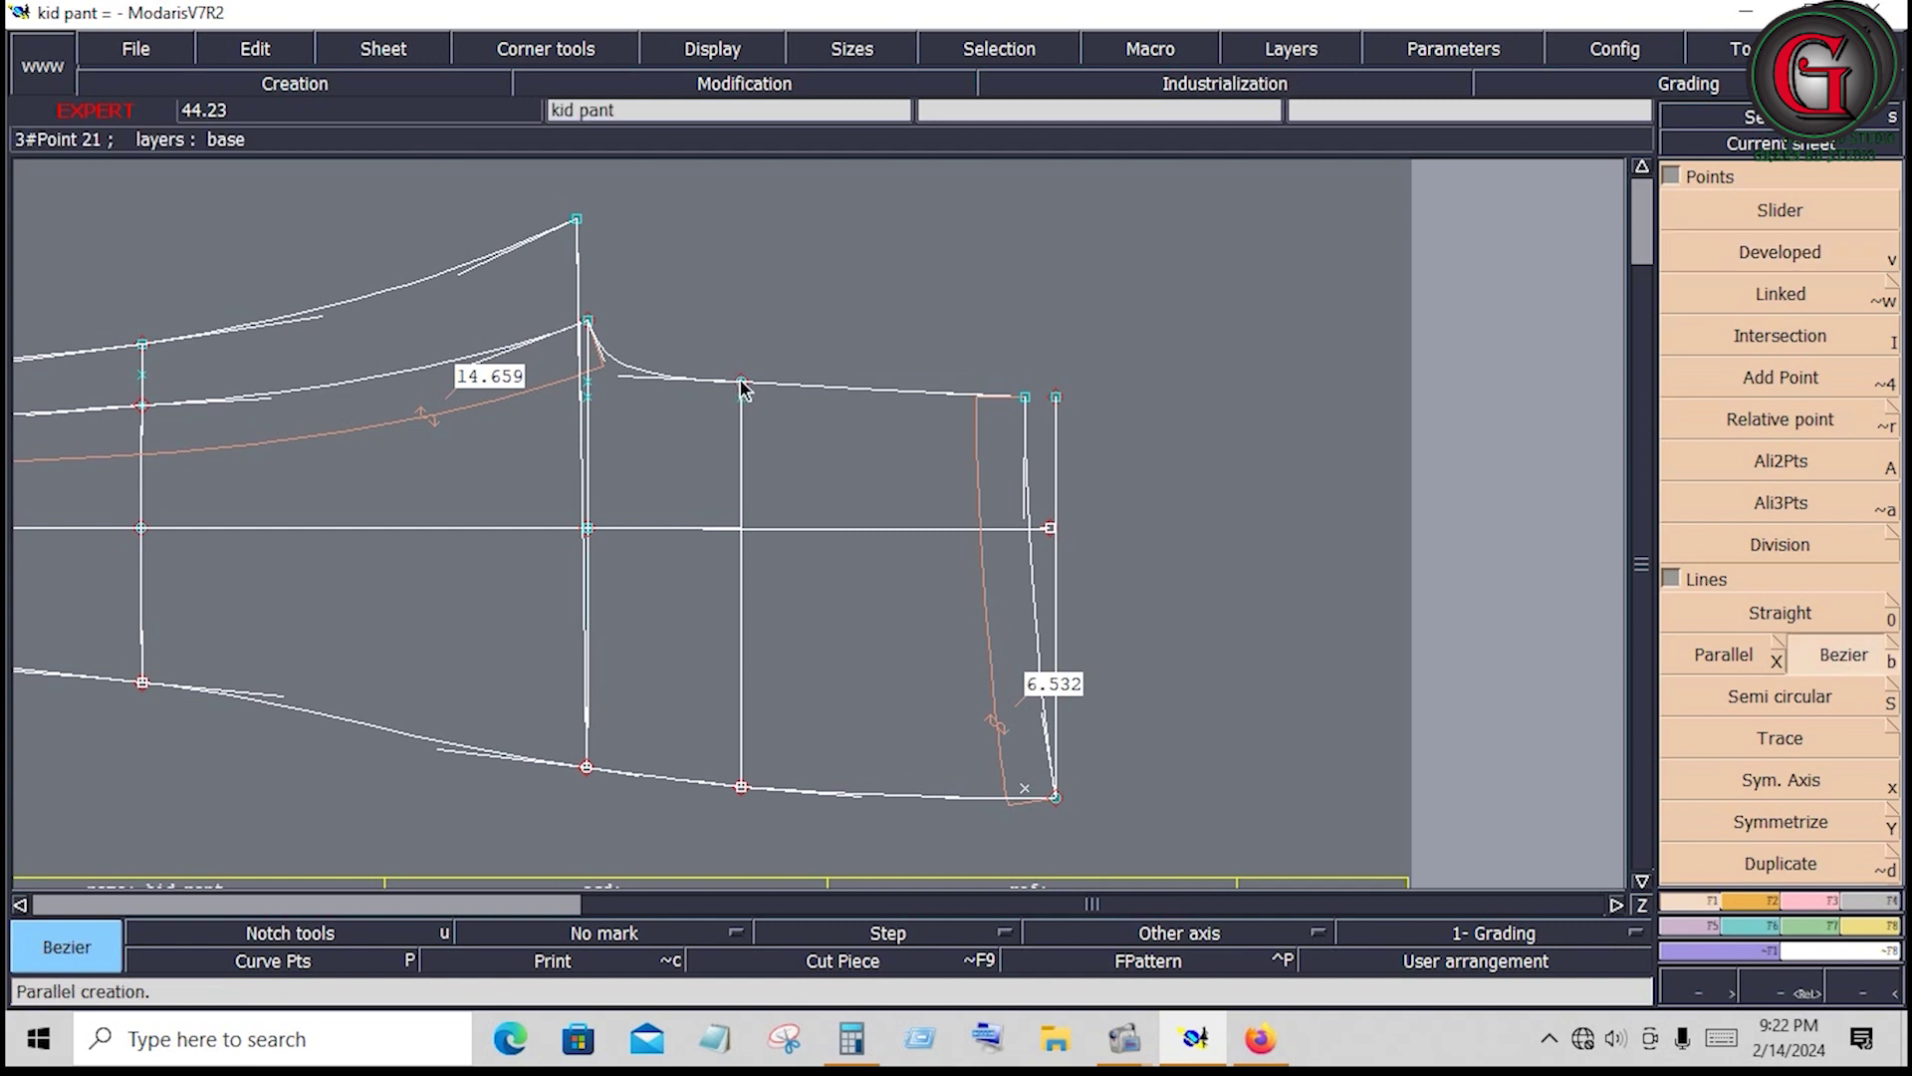
{"action": "left_click", "coordinate": [739, 383]}
{"action": "left_click", "coordinate": [199, 154]}
{"action": "type", "text": "6.500"}
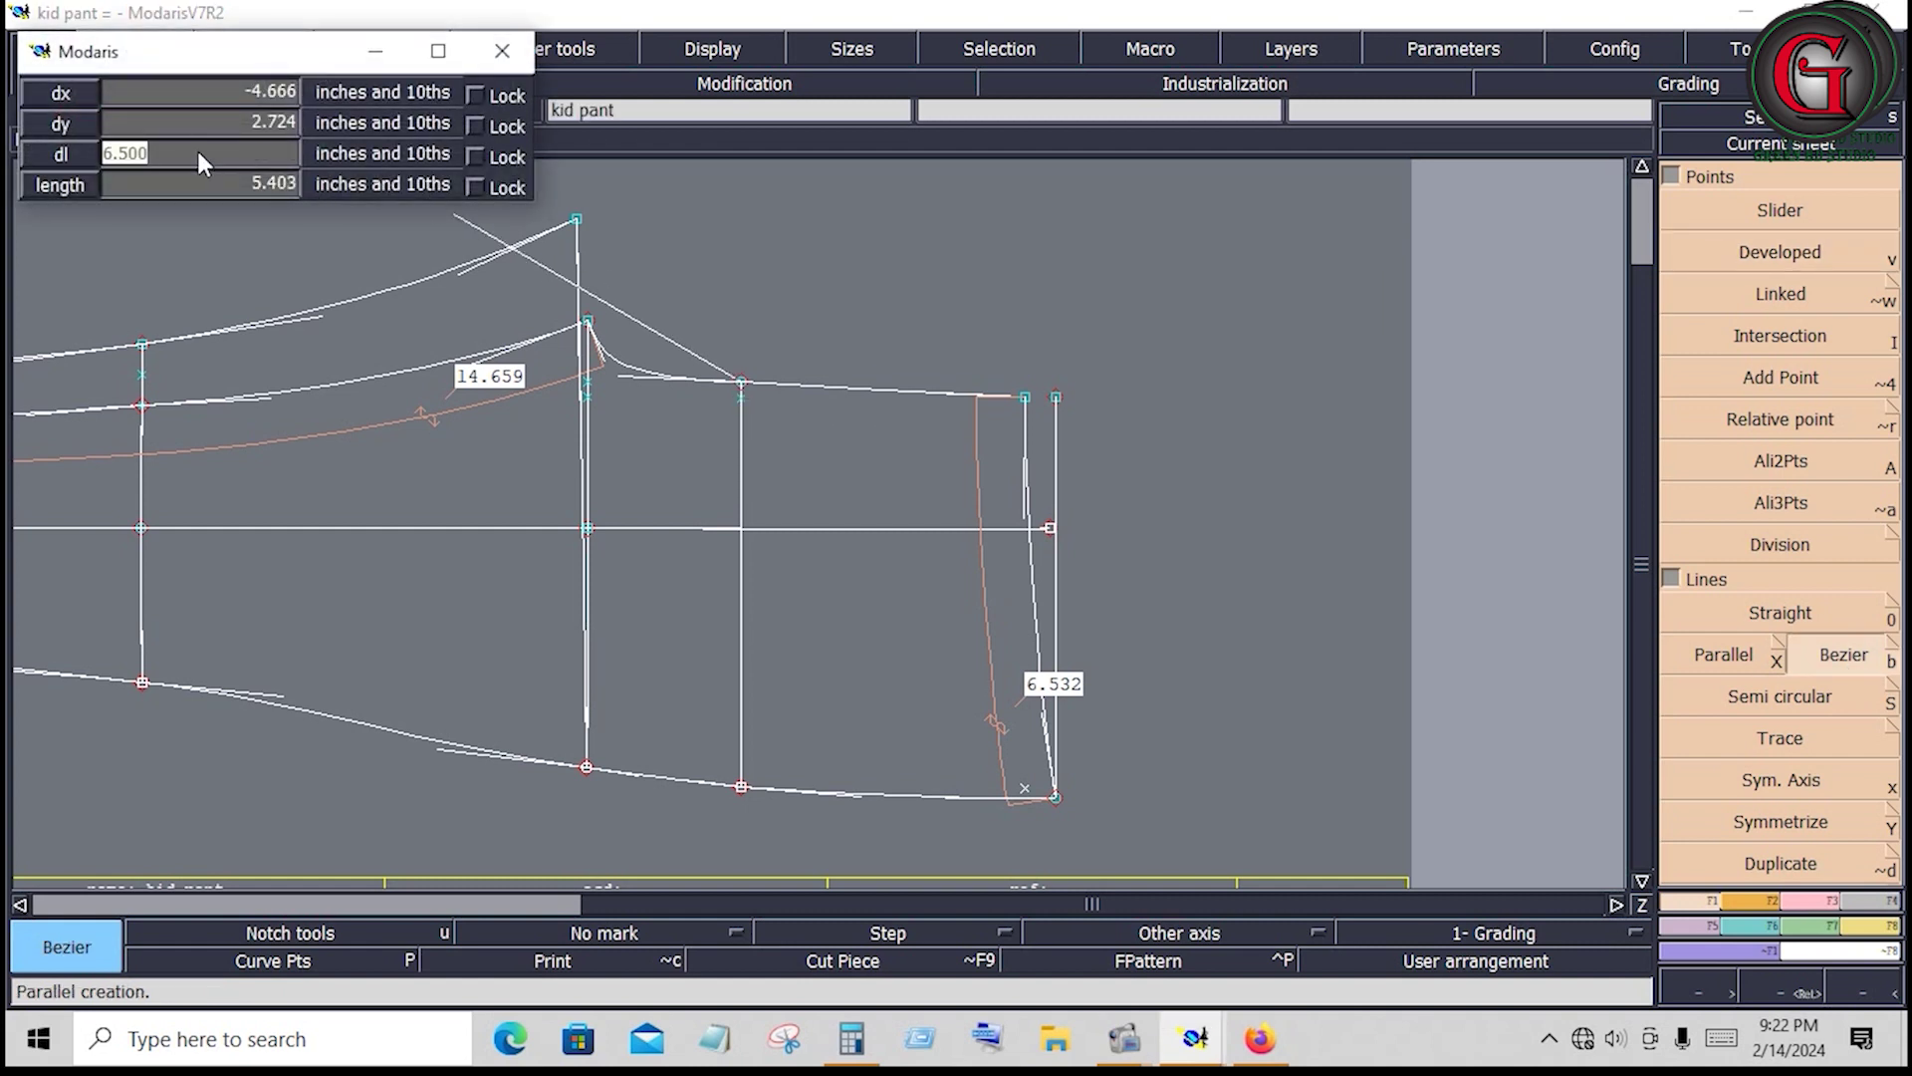
{"action": "type", "text": "0.375"}
{"action": "key", "text": "Return"}
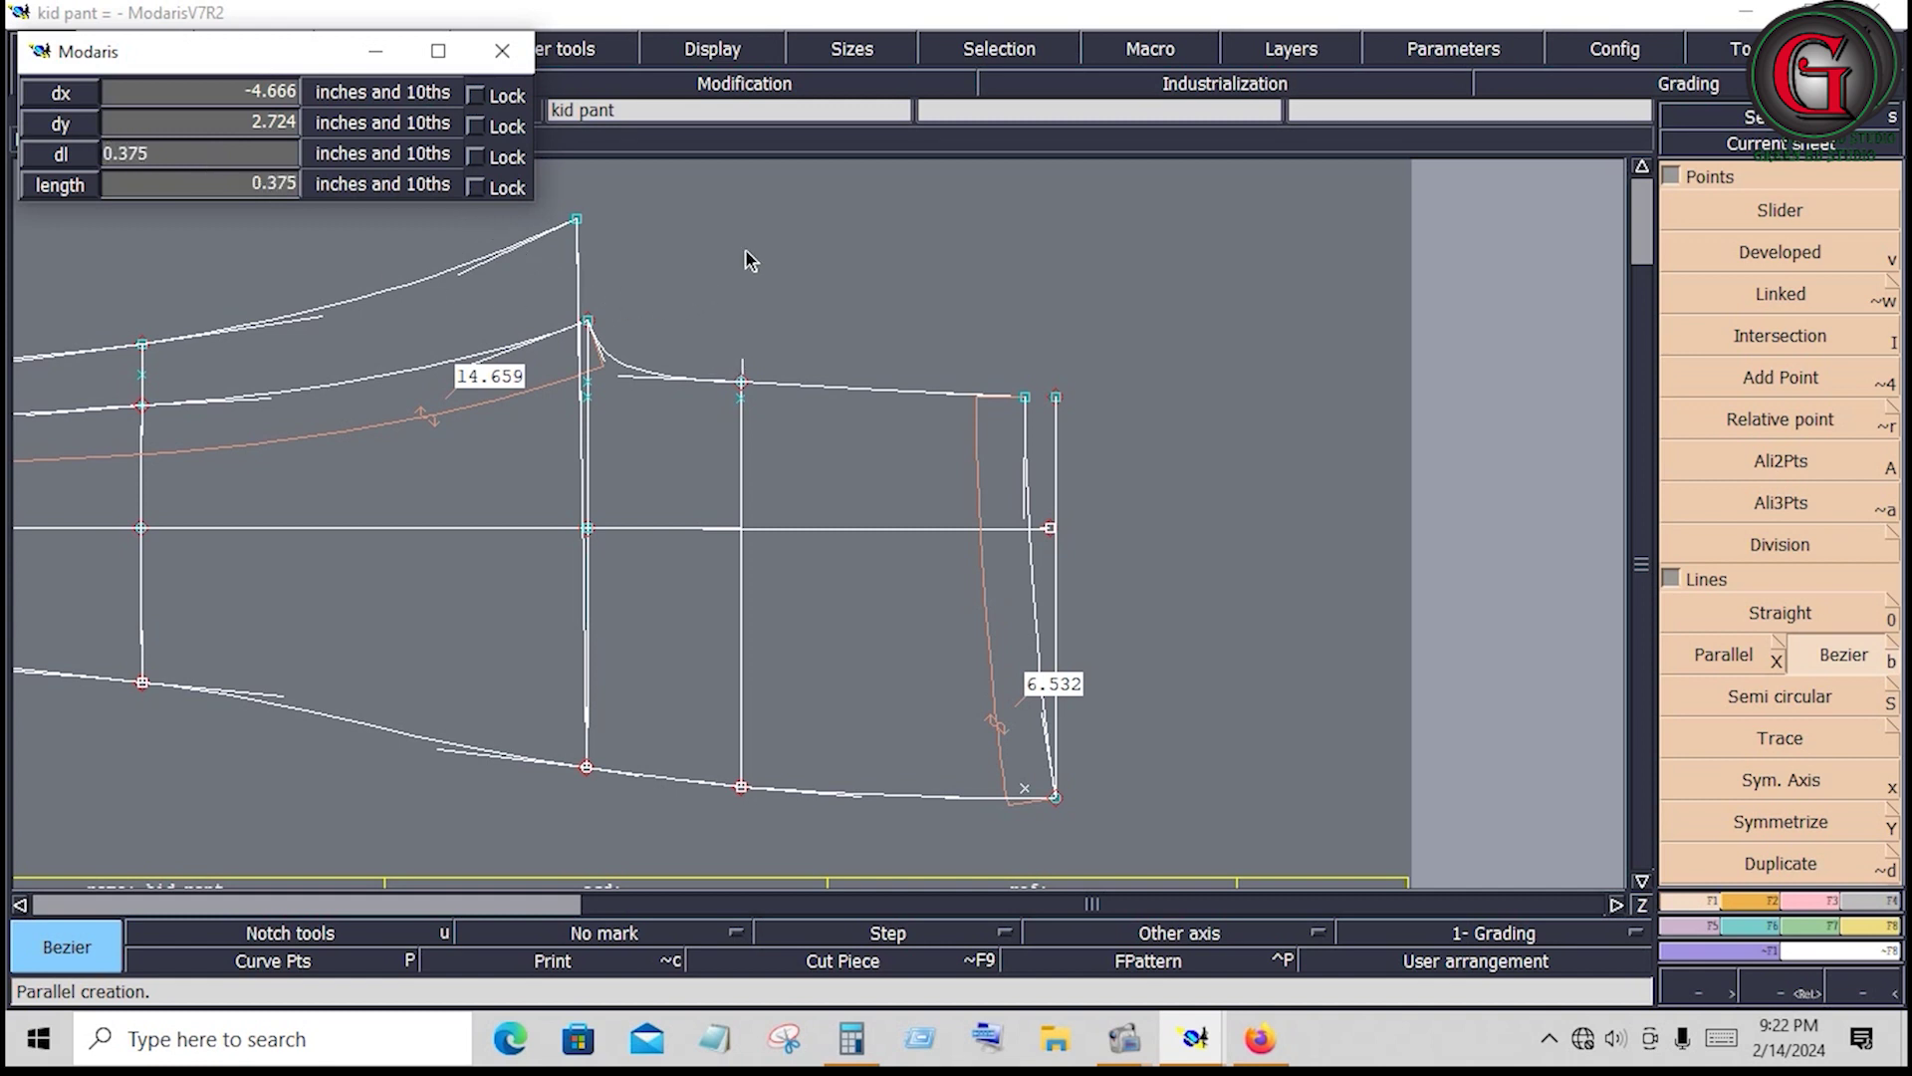
{"action": "key", "text": "Return"}
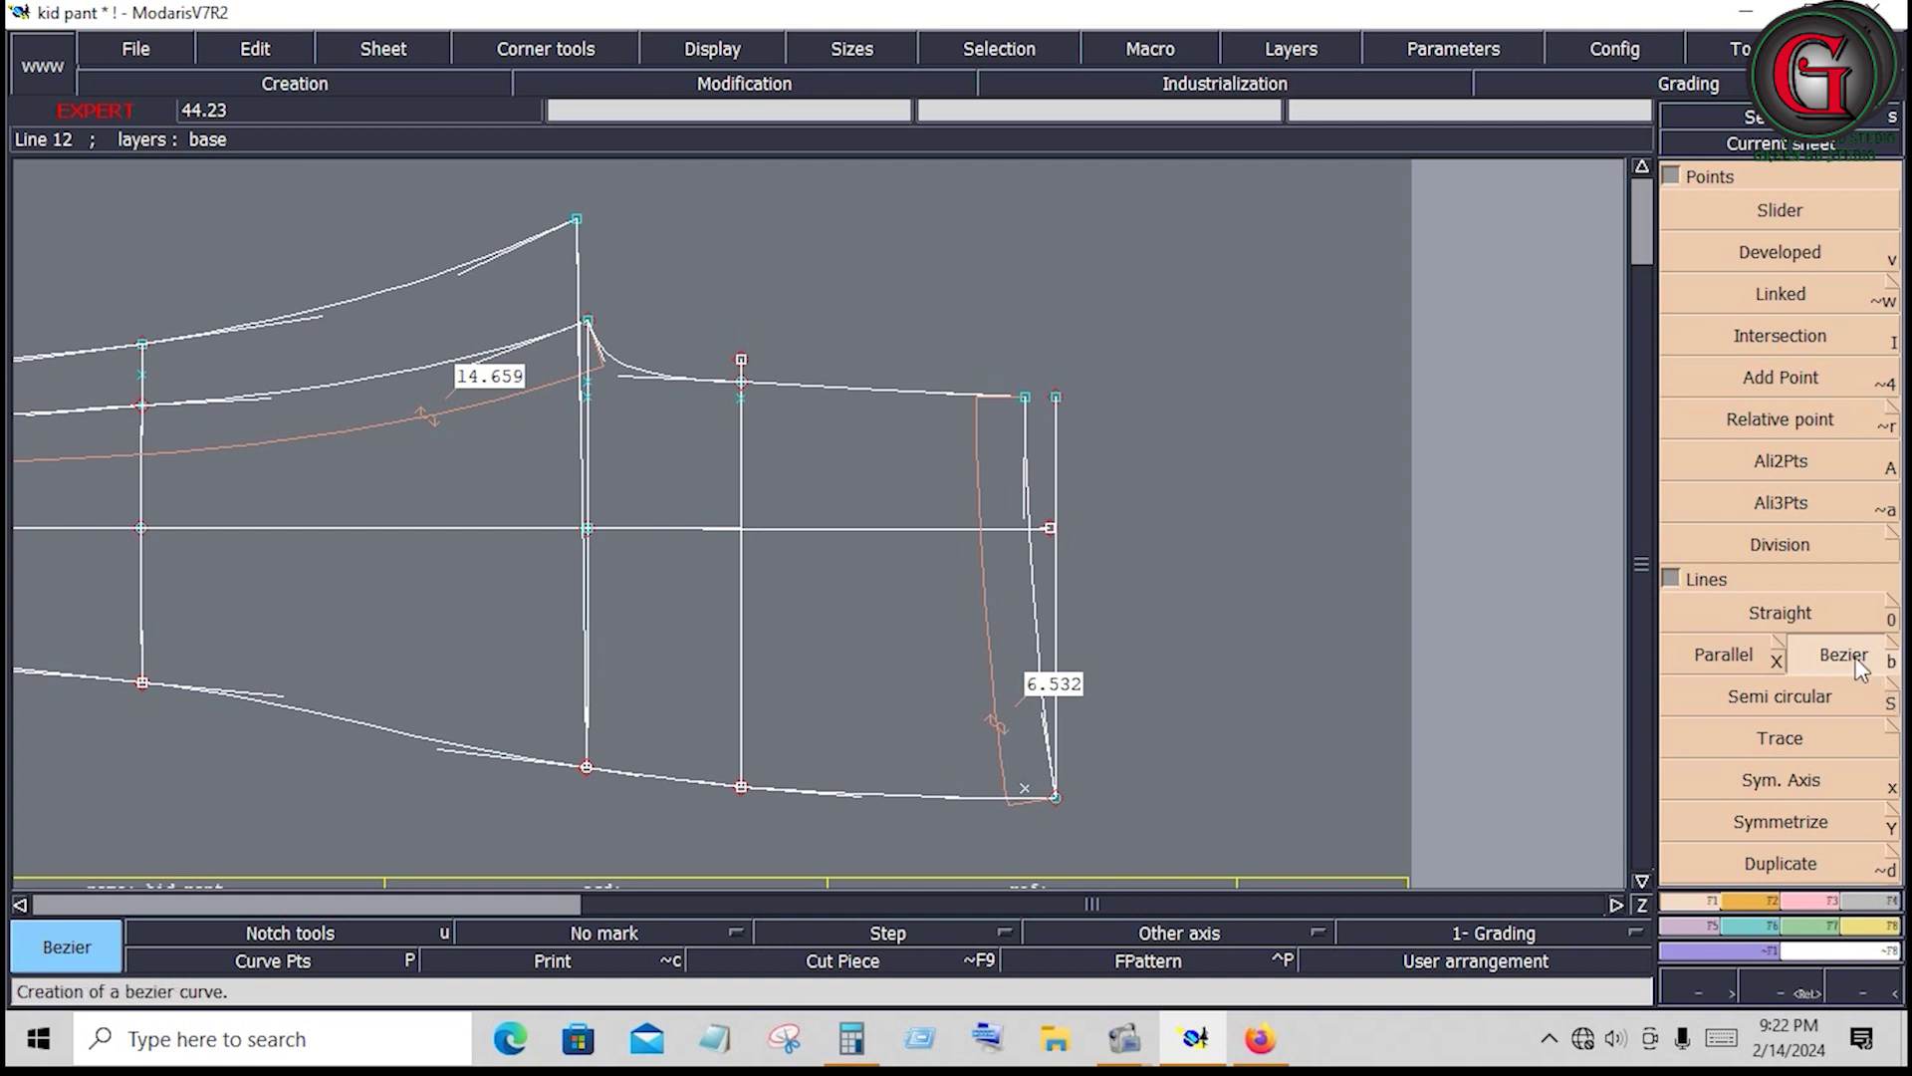
Draw a Bezier from the crotch tip through the raised point past the right end, reshaped smooth
{"action": "left_click", "coordinate": [576, 219]}
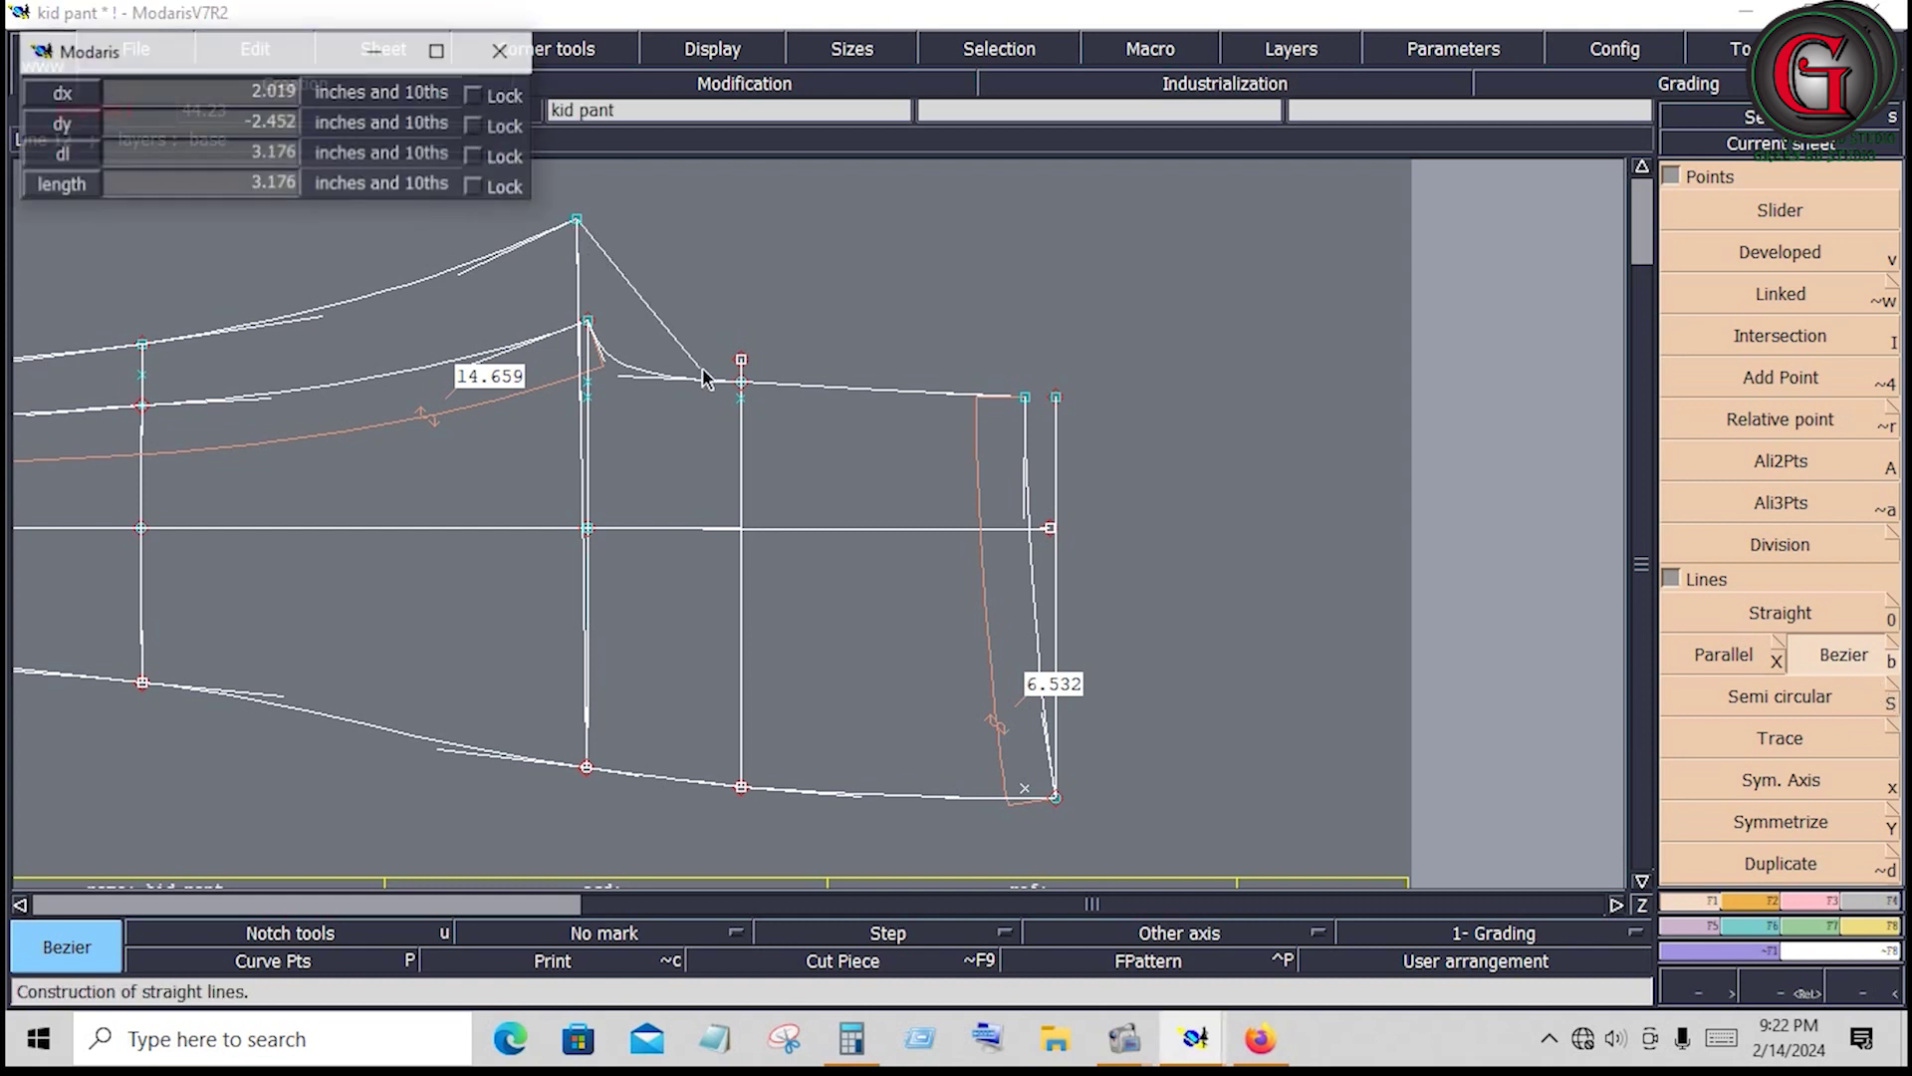
{"action": "left_click", "coordinate": [741, 360]}
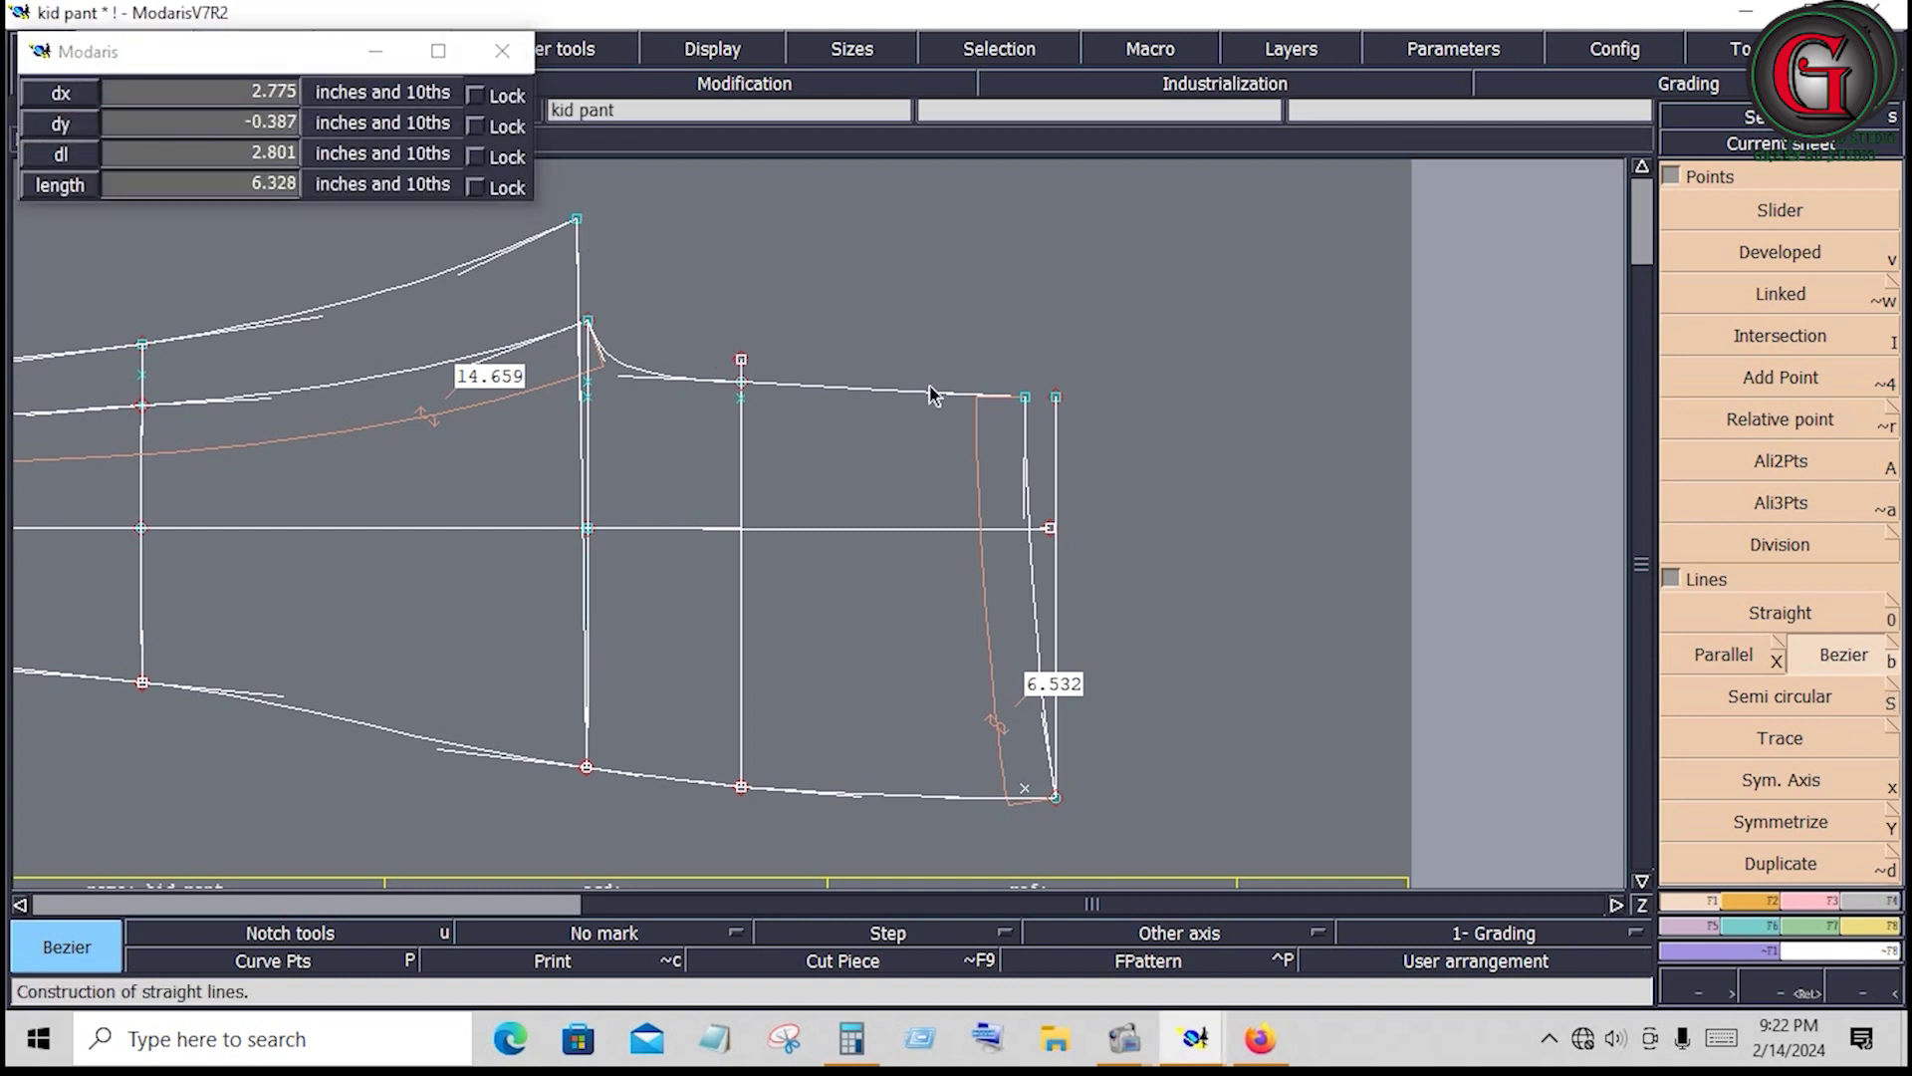
{"action": "left_click", "coordinate": [1160, 427]}
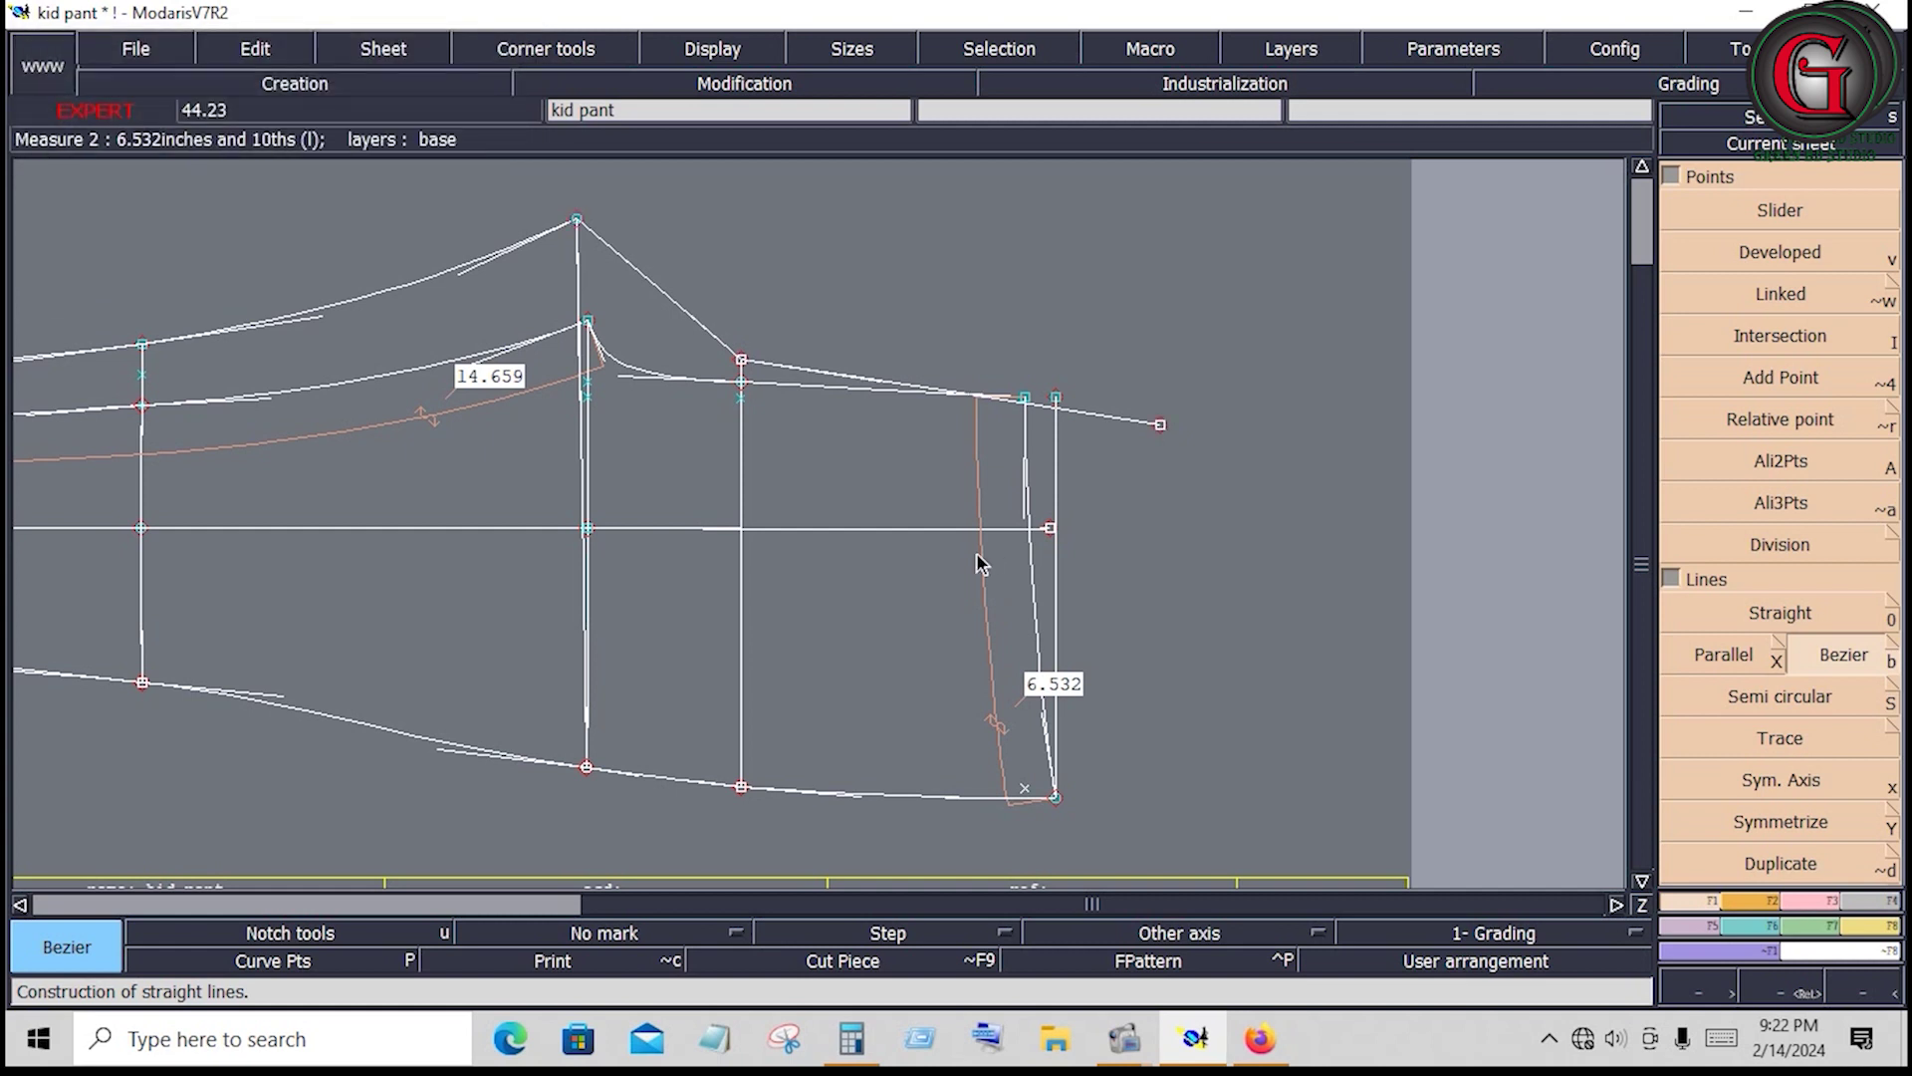
{"action": "left_click", "coordinate": [1812, 901]}
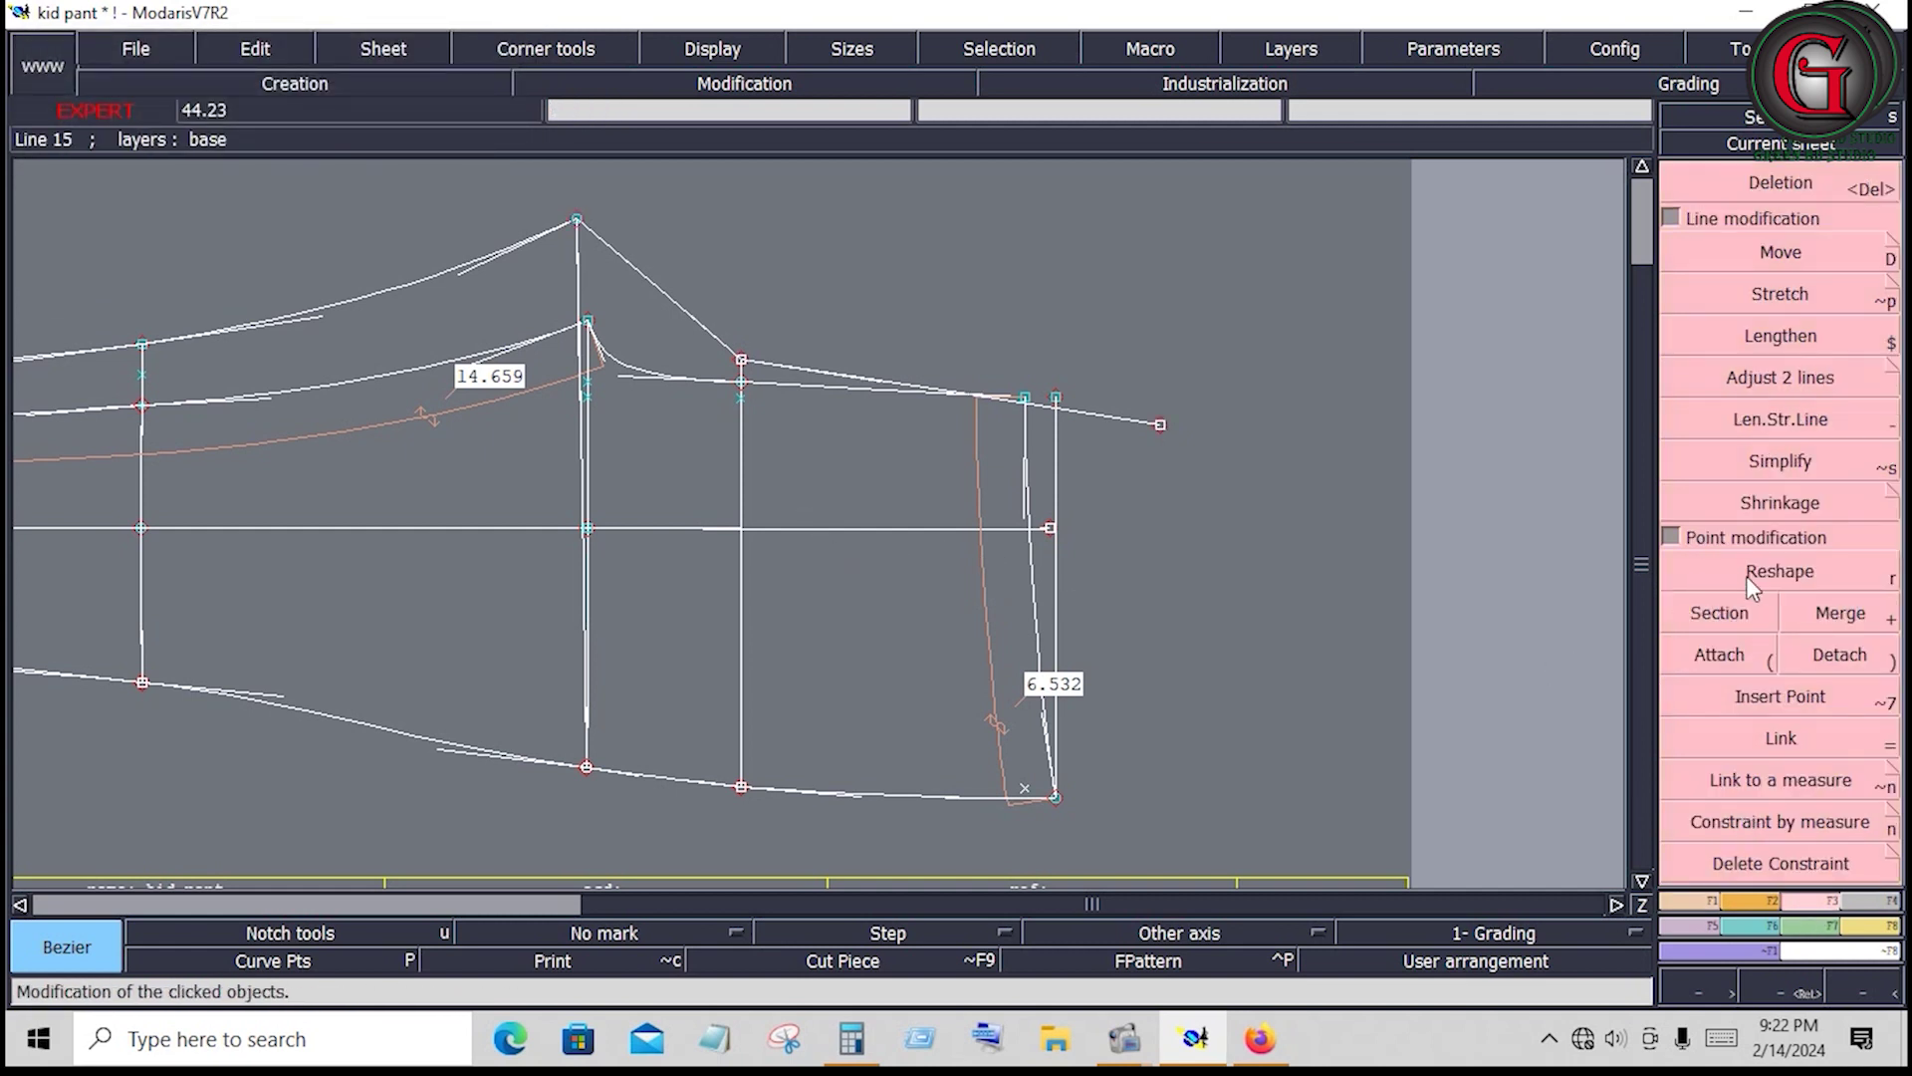
{"action": "left_click", "coordinate": [627, 277]}
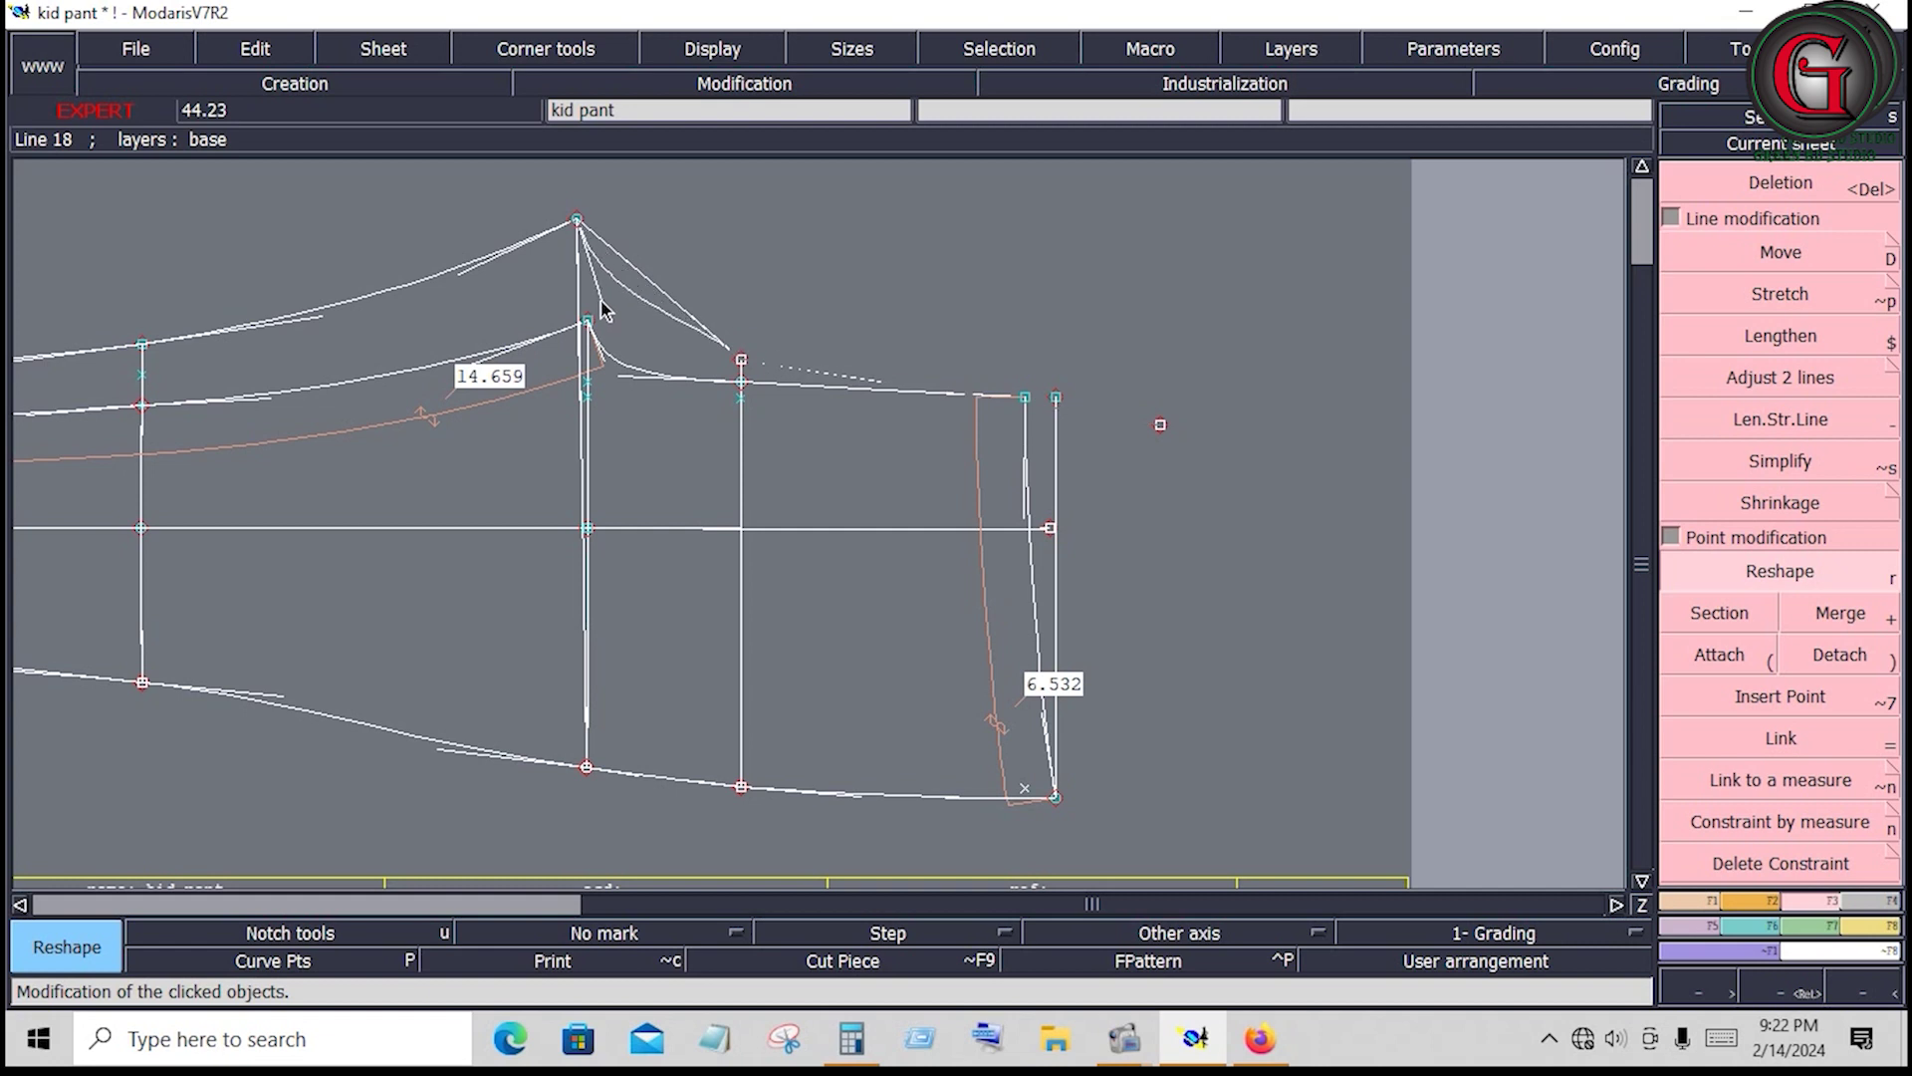
{"action": "left_click", "coordinate": [645, 349]}
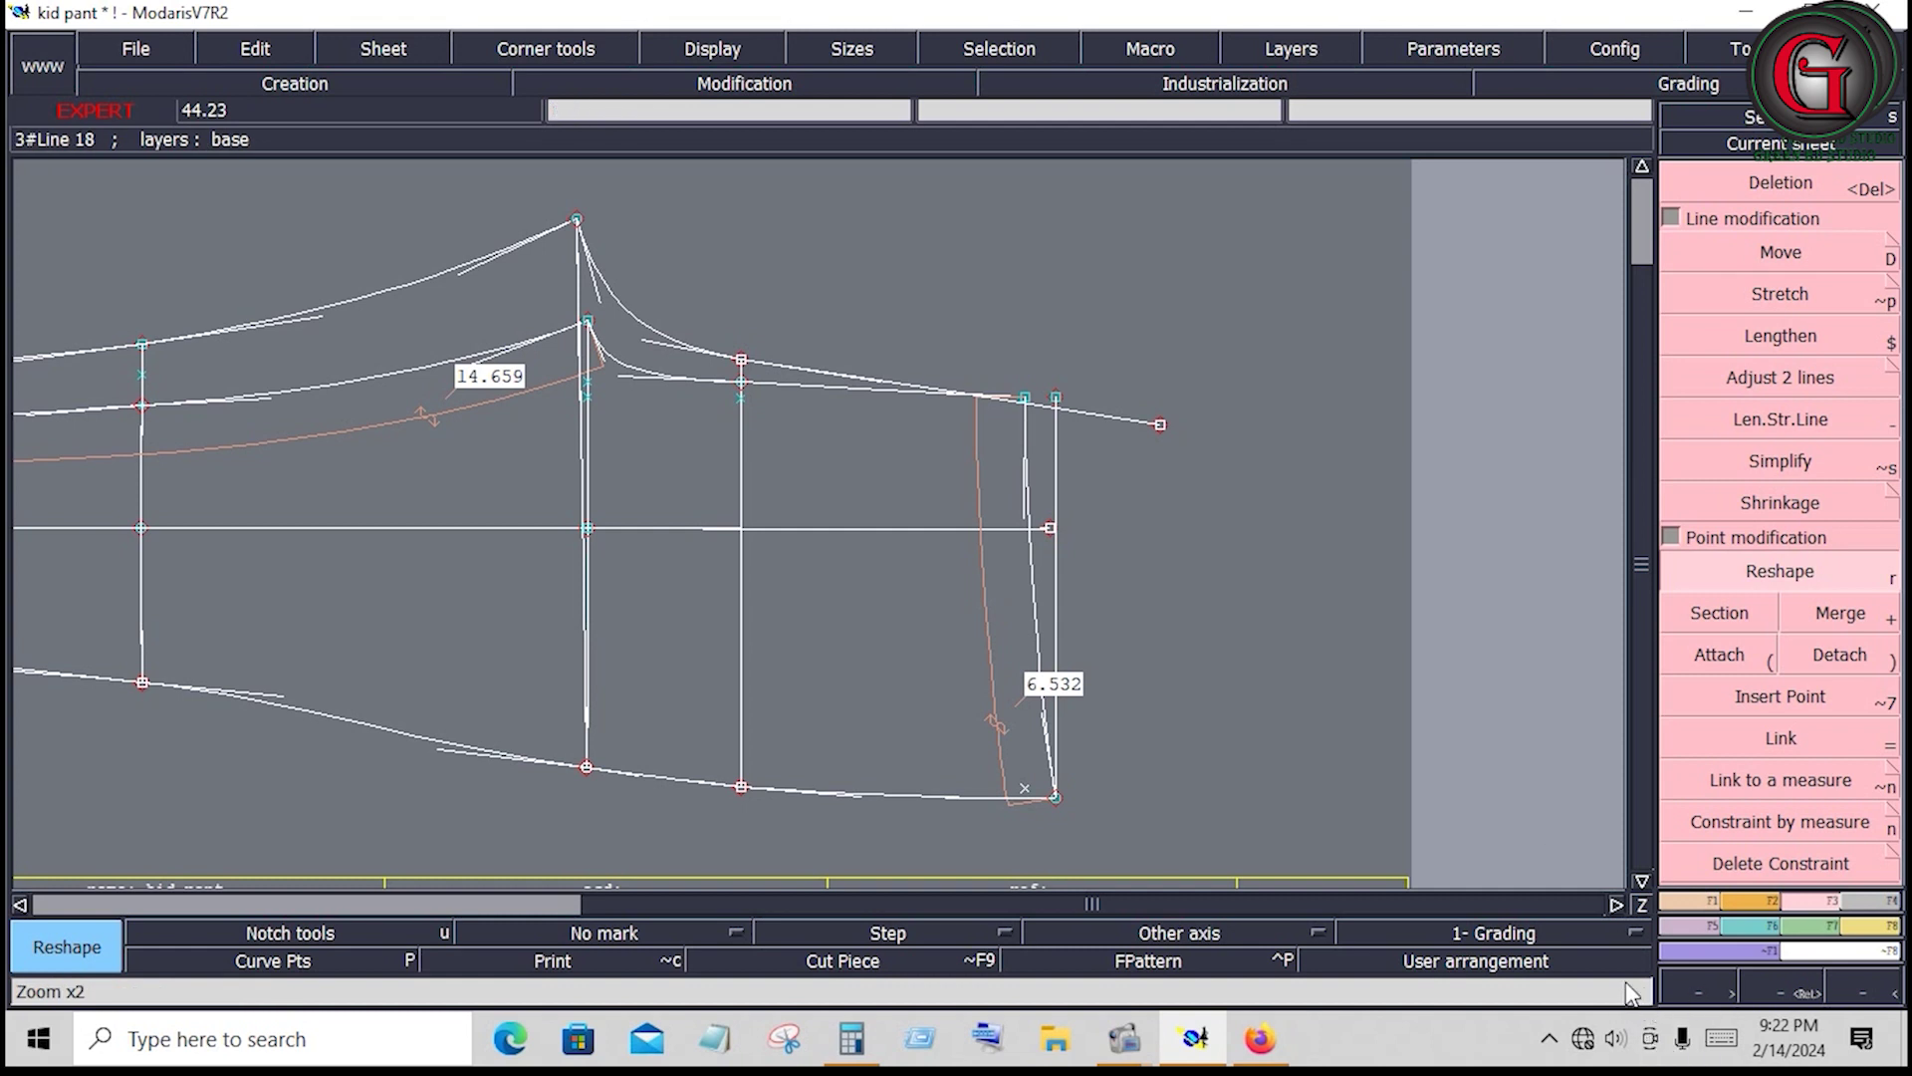
{"action": "left_click", "coordinate": [1695, 901]}
Place a point 10 inches along the back crotch curve
{"action": "left_click", "coordinate": [1738, 252]}
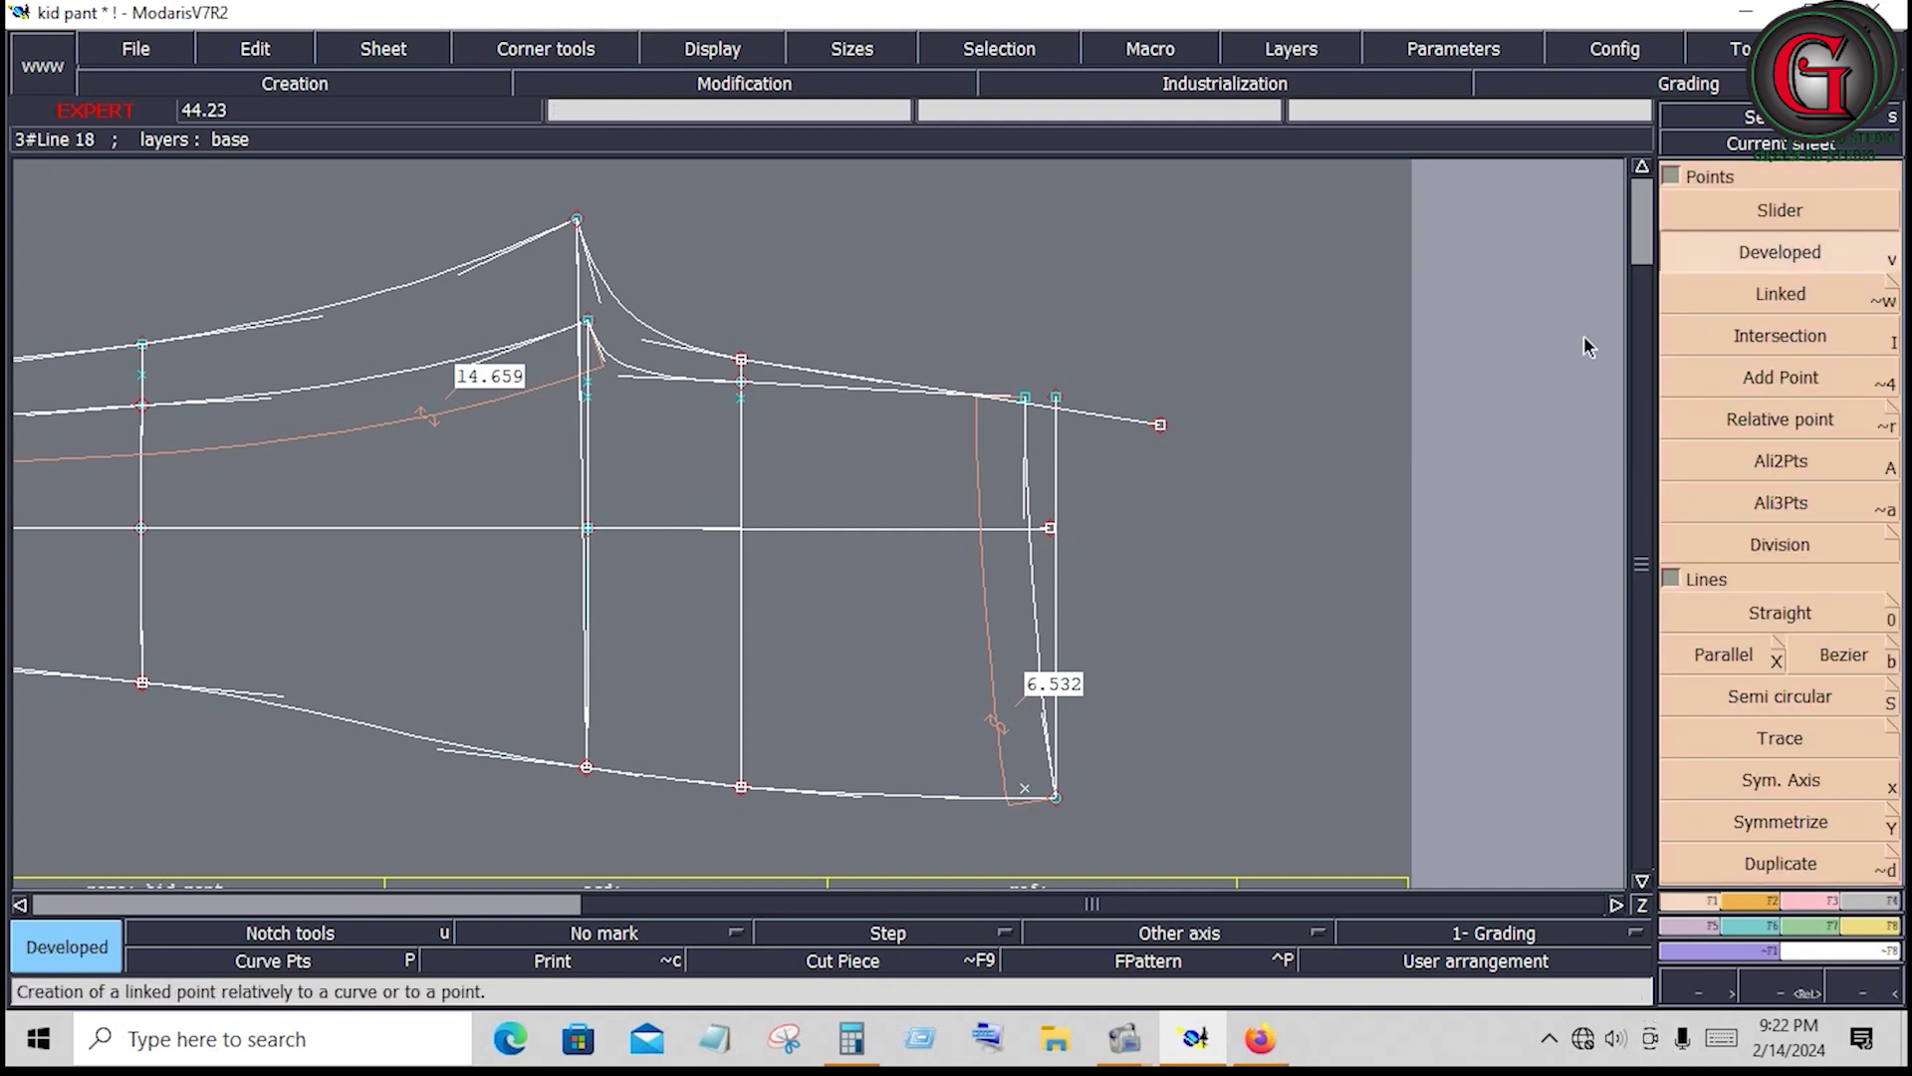
{"action": "left_click", "coordinate": [578, 218]}
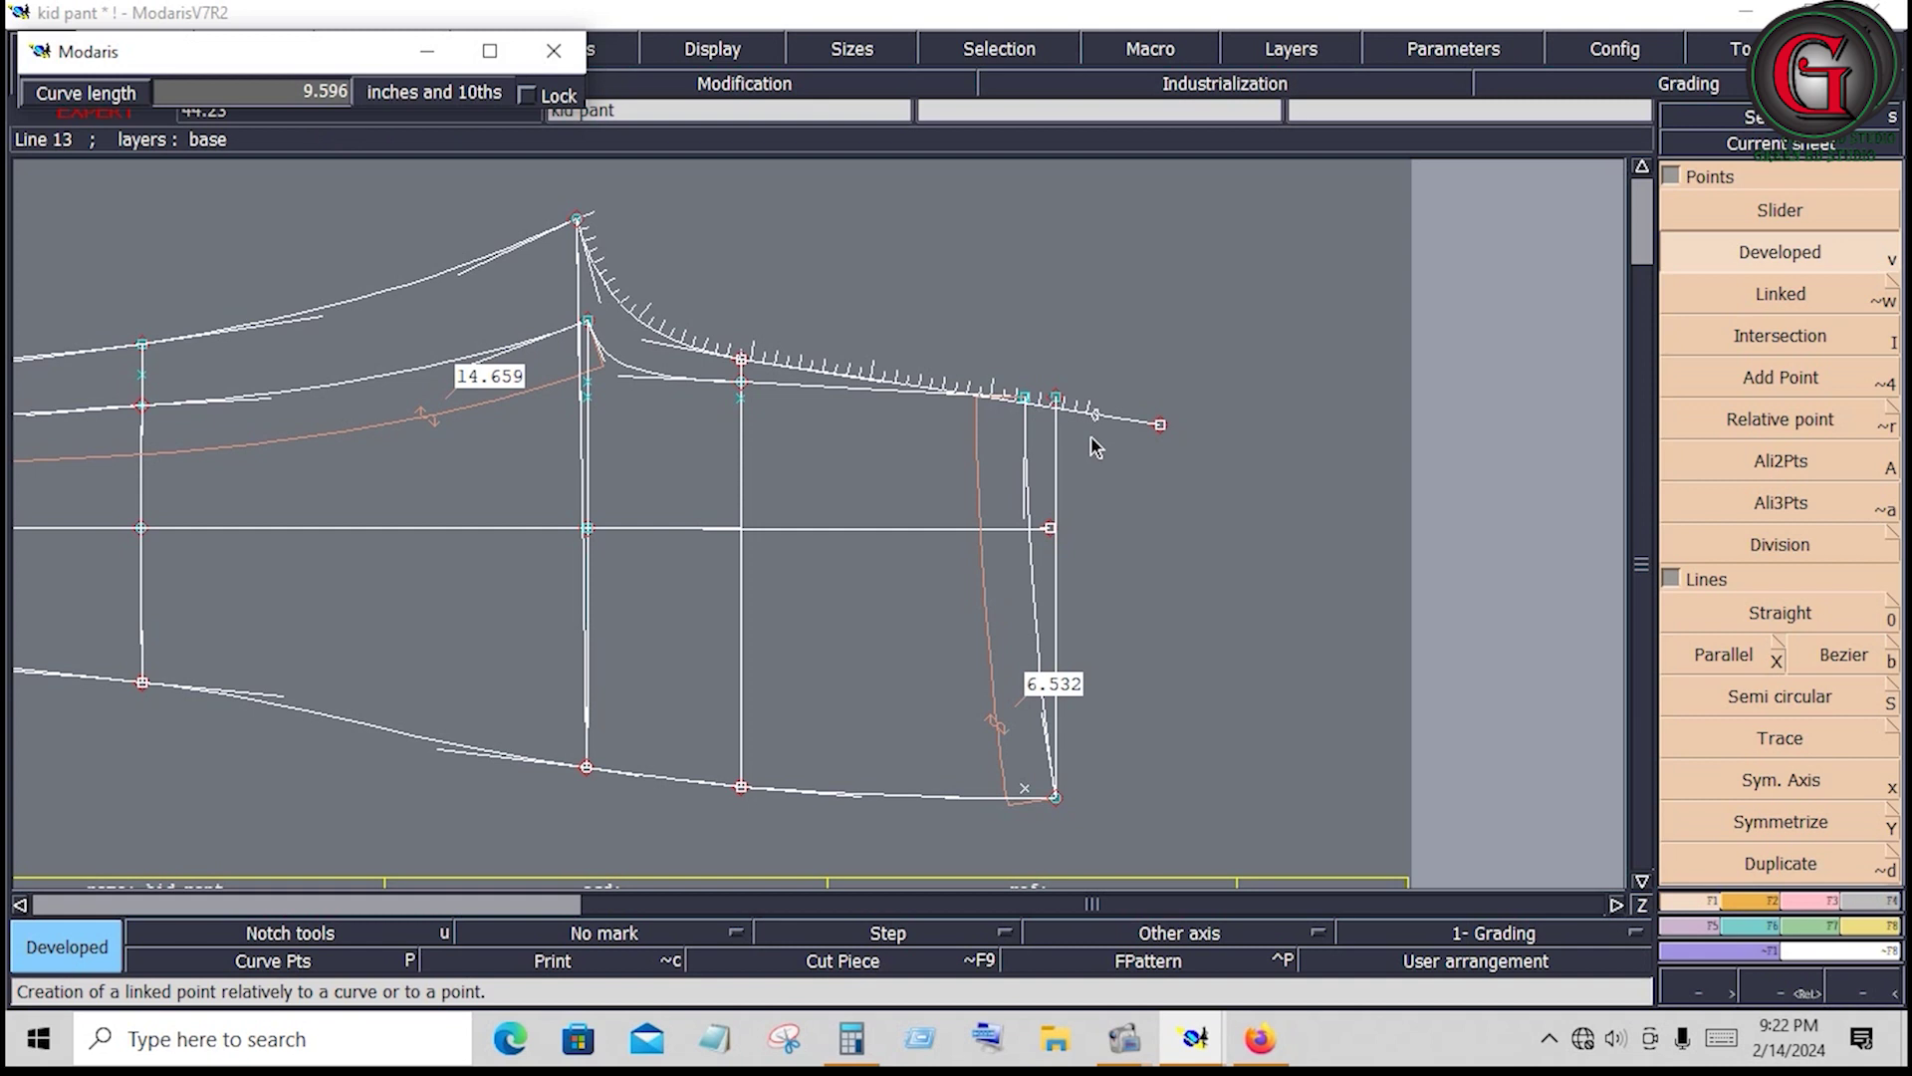
{"action": "type", "text": "7.500"}
{"action": "type", "text": "1"}
{"action": "type", "text": "0"}
{"action": "key", "text": "Return"}
{"action": "key", "text": "Return"}
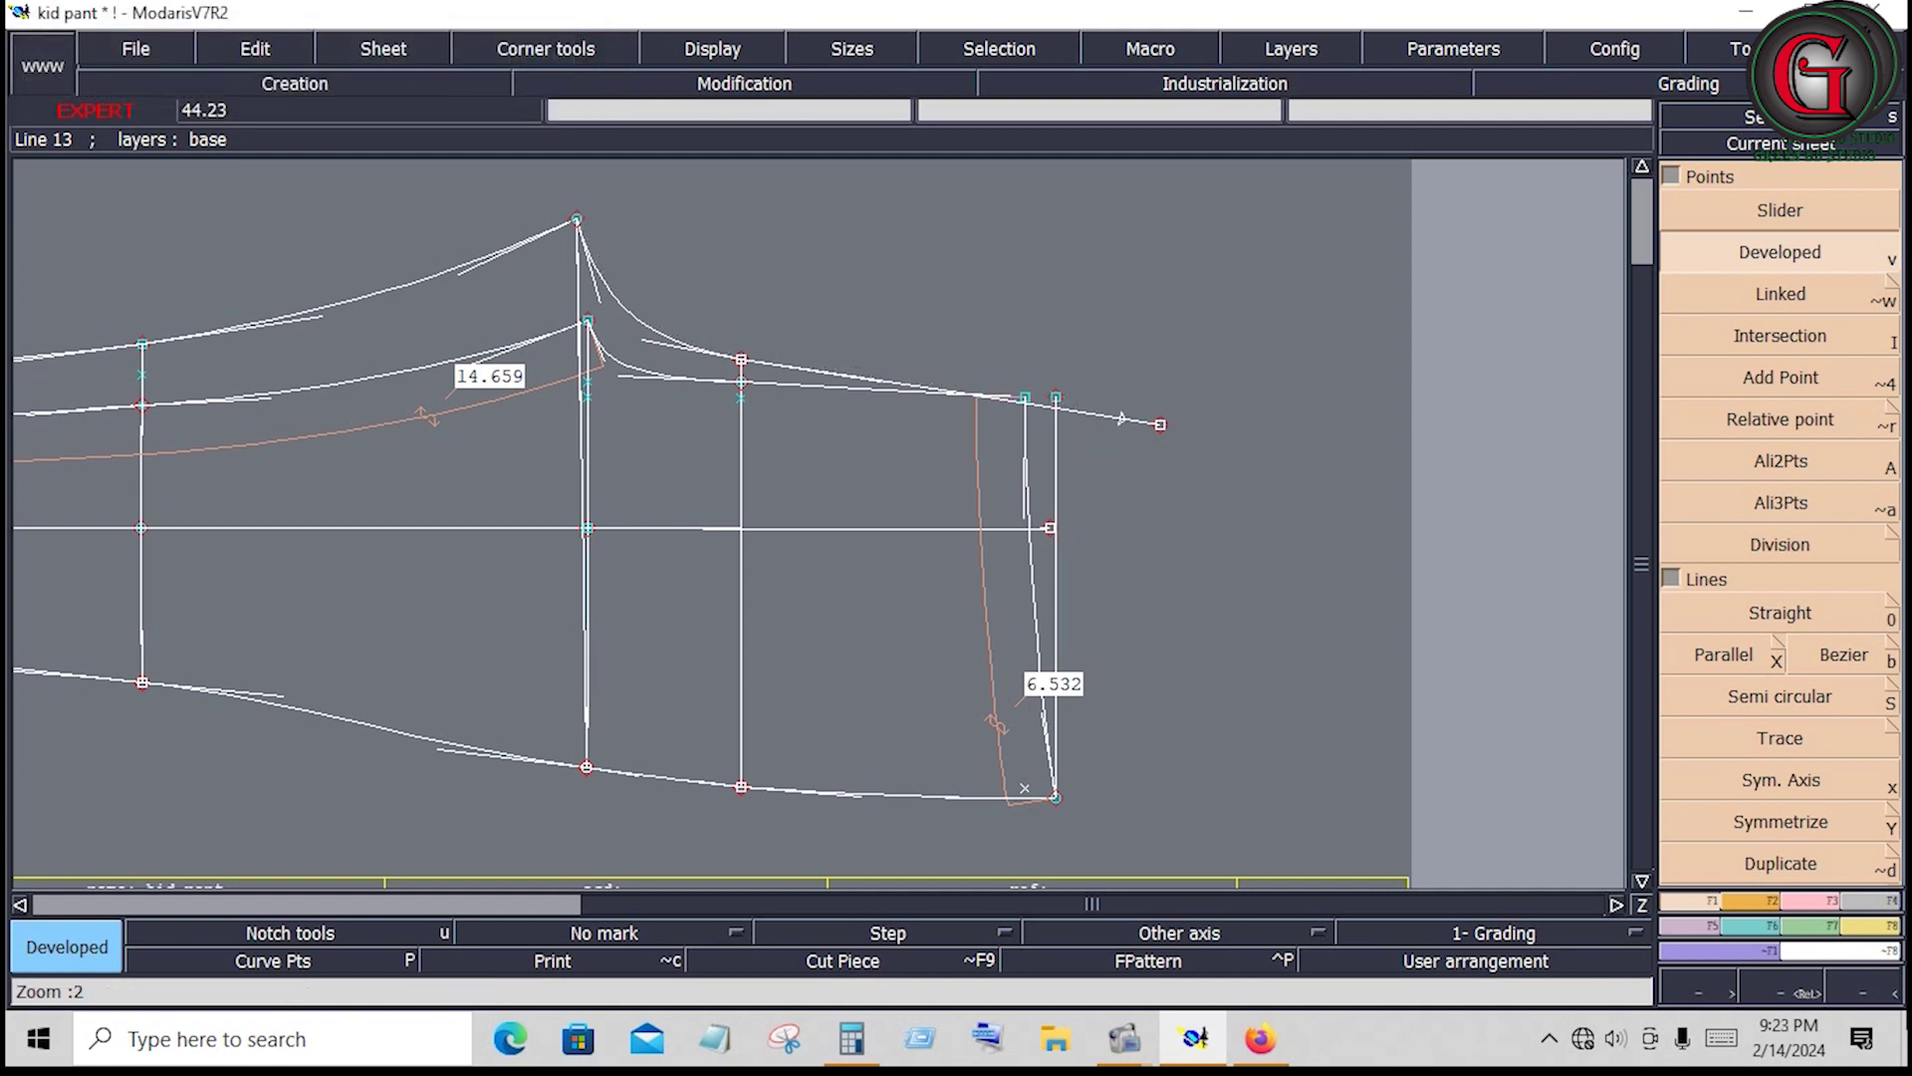
Insert the point into the curve and lengthen the right-hand vertical line downward
{"action": "left_click", "coordinate": [1819, 902]}
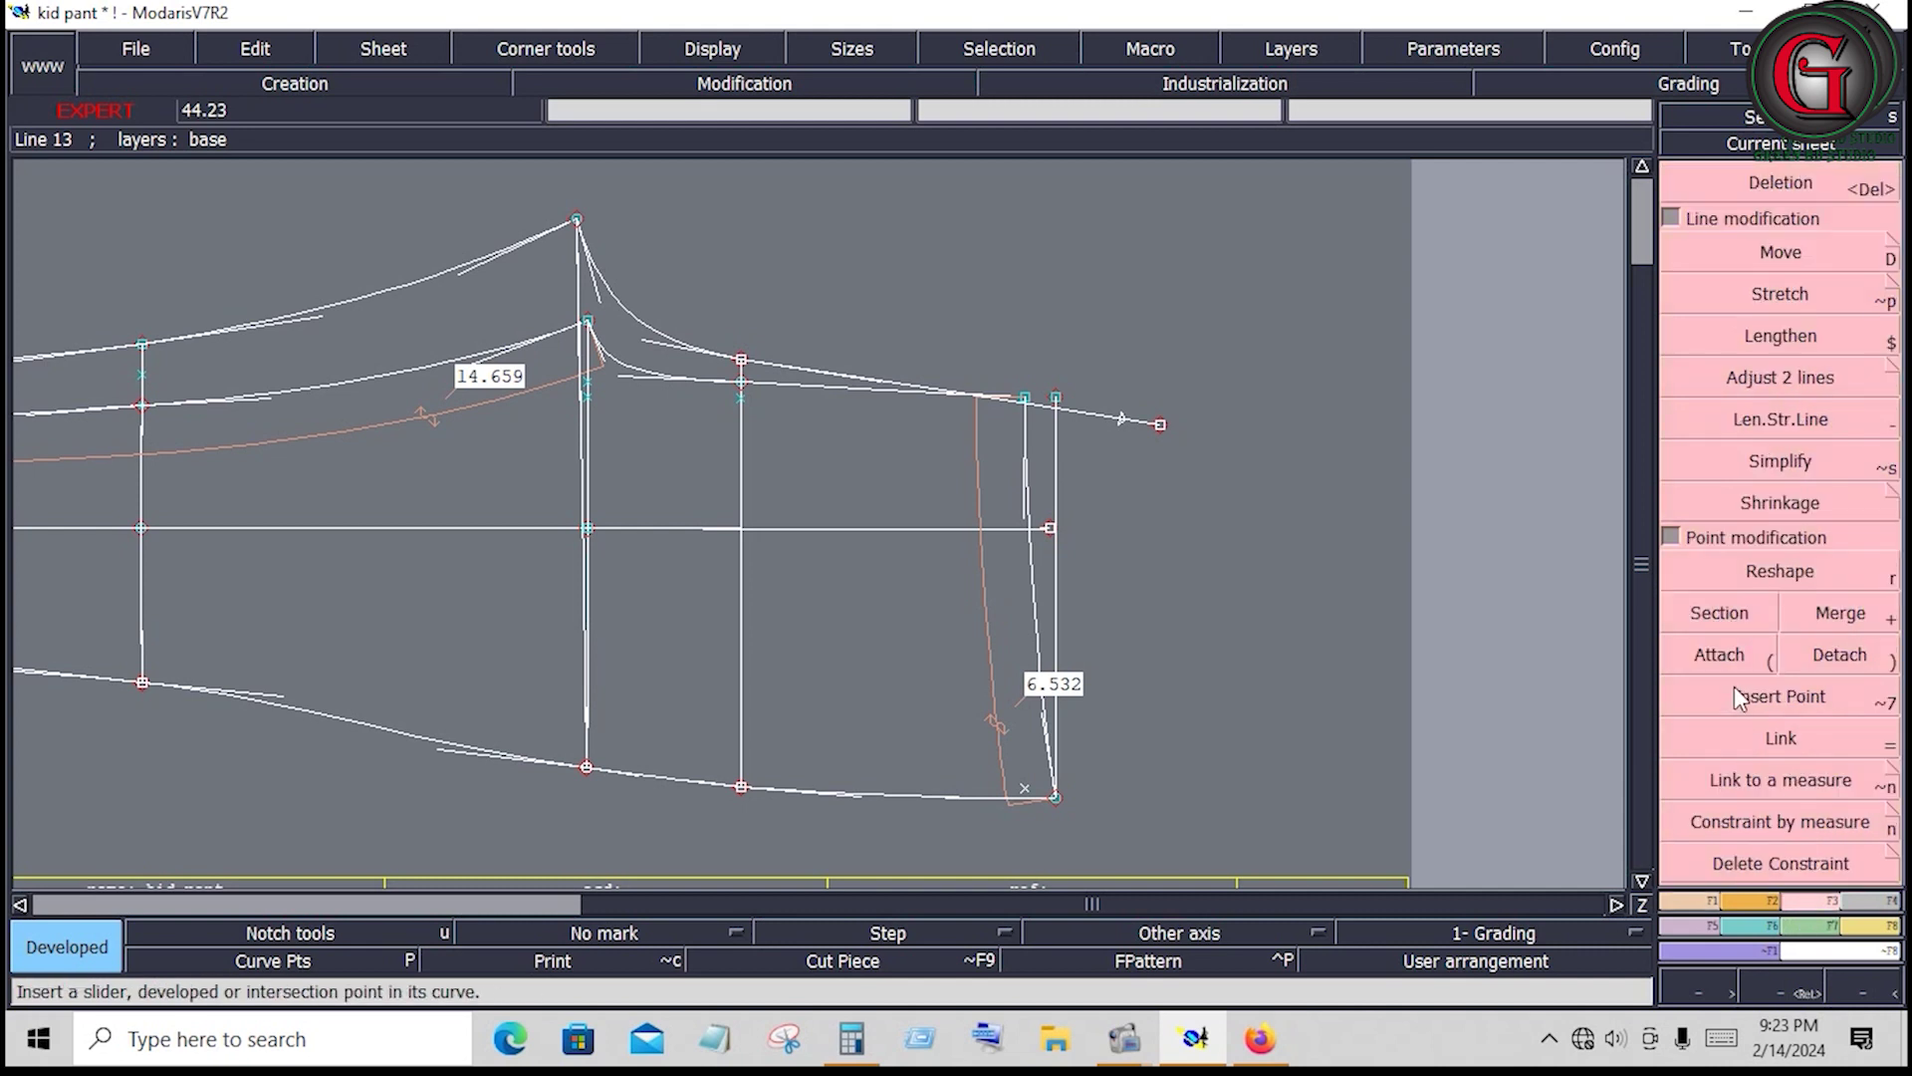
{"action": "left_click", "coordinate": [1784, 699]}
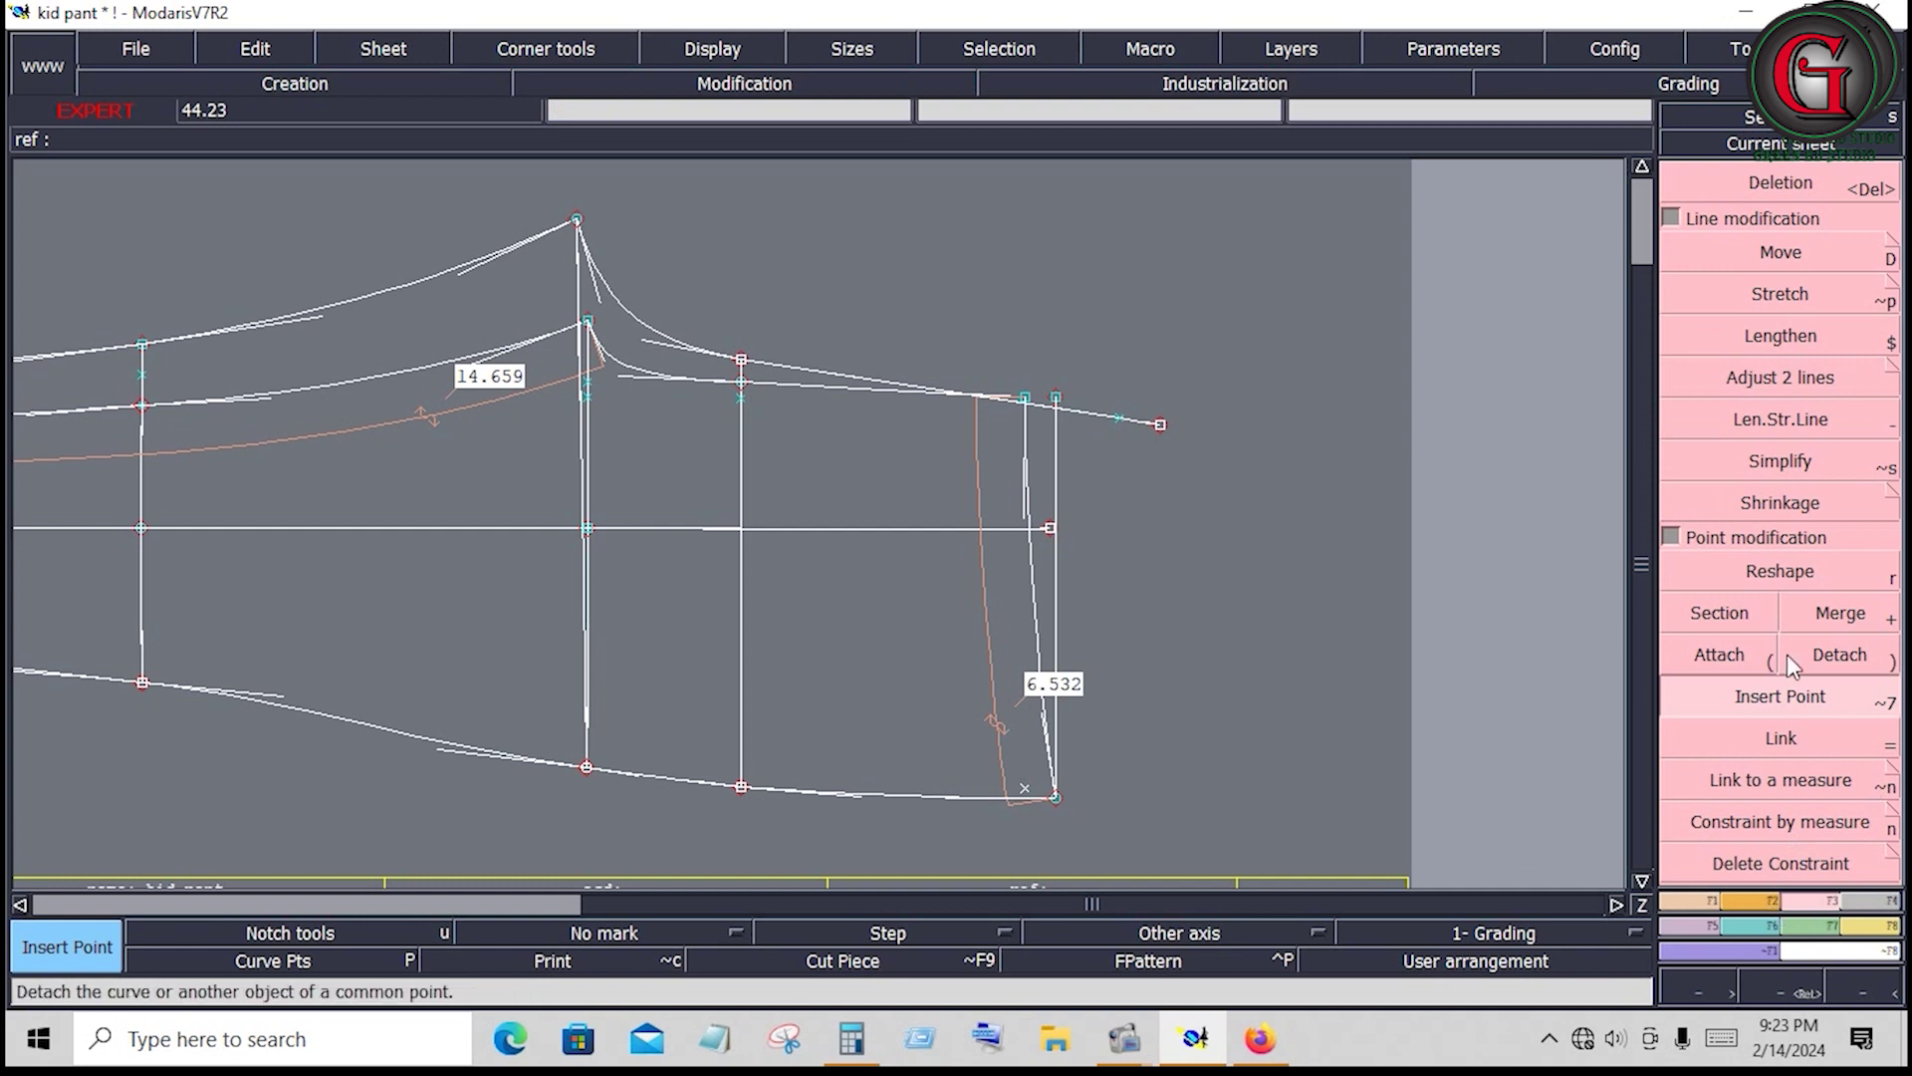
{"action": "left_click", "coordinate": [1773, 422]}
{"action": "left_click", "coordinate": [1056, 604]}
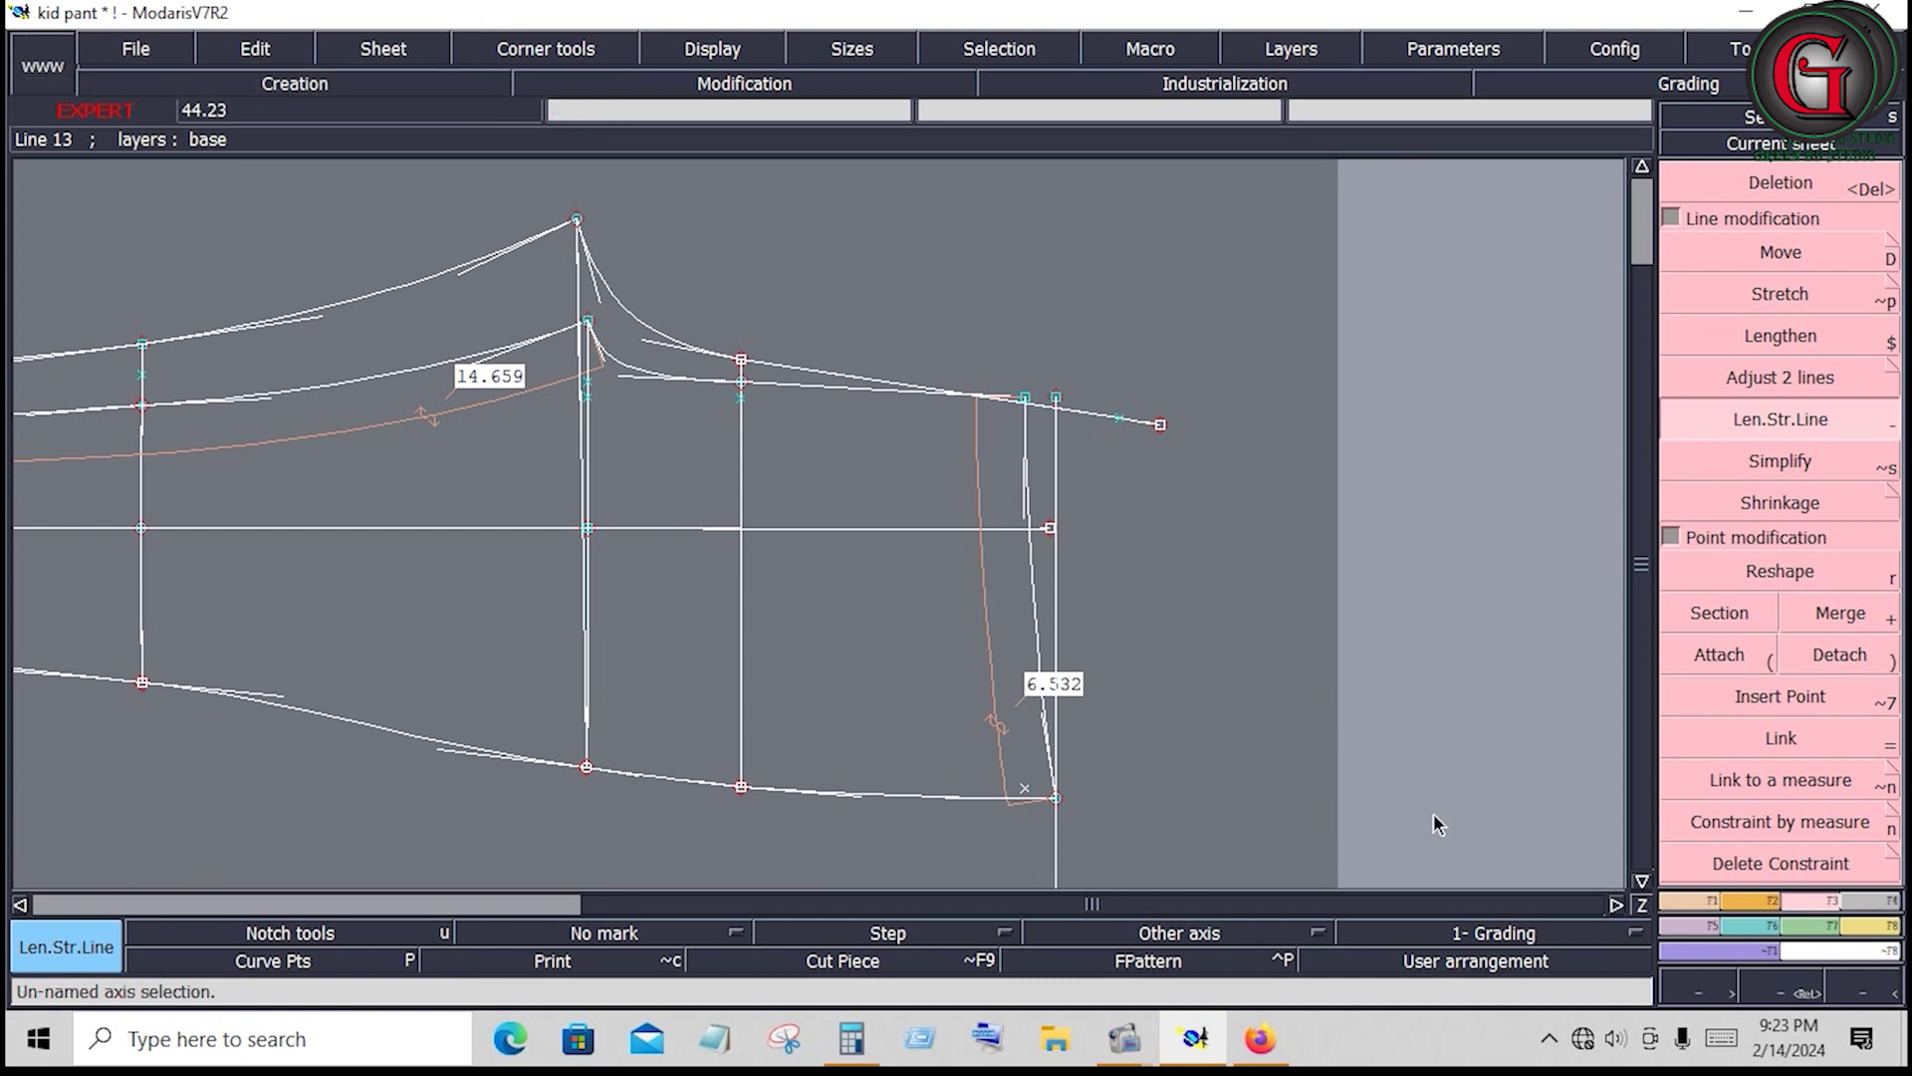
Draw a 6.5-inch Bezier line from the crotch curve's end to the extended vertical line
{"action": "left_click", "coordinate": [1698, 901]}
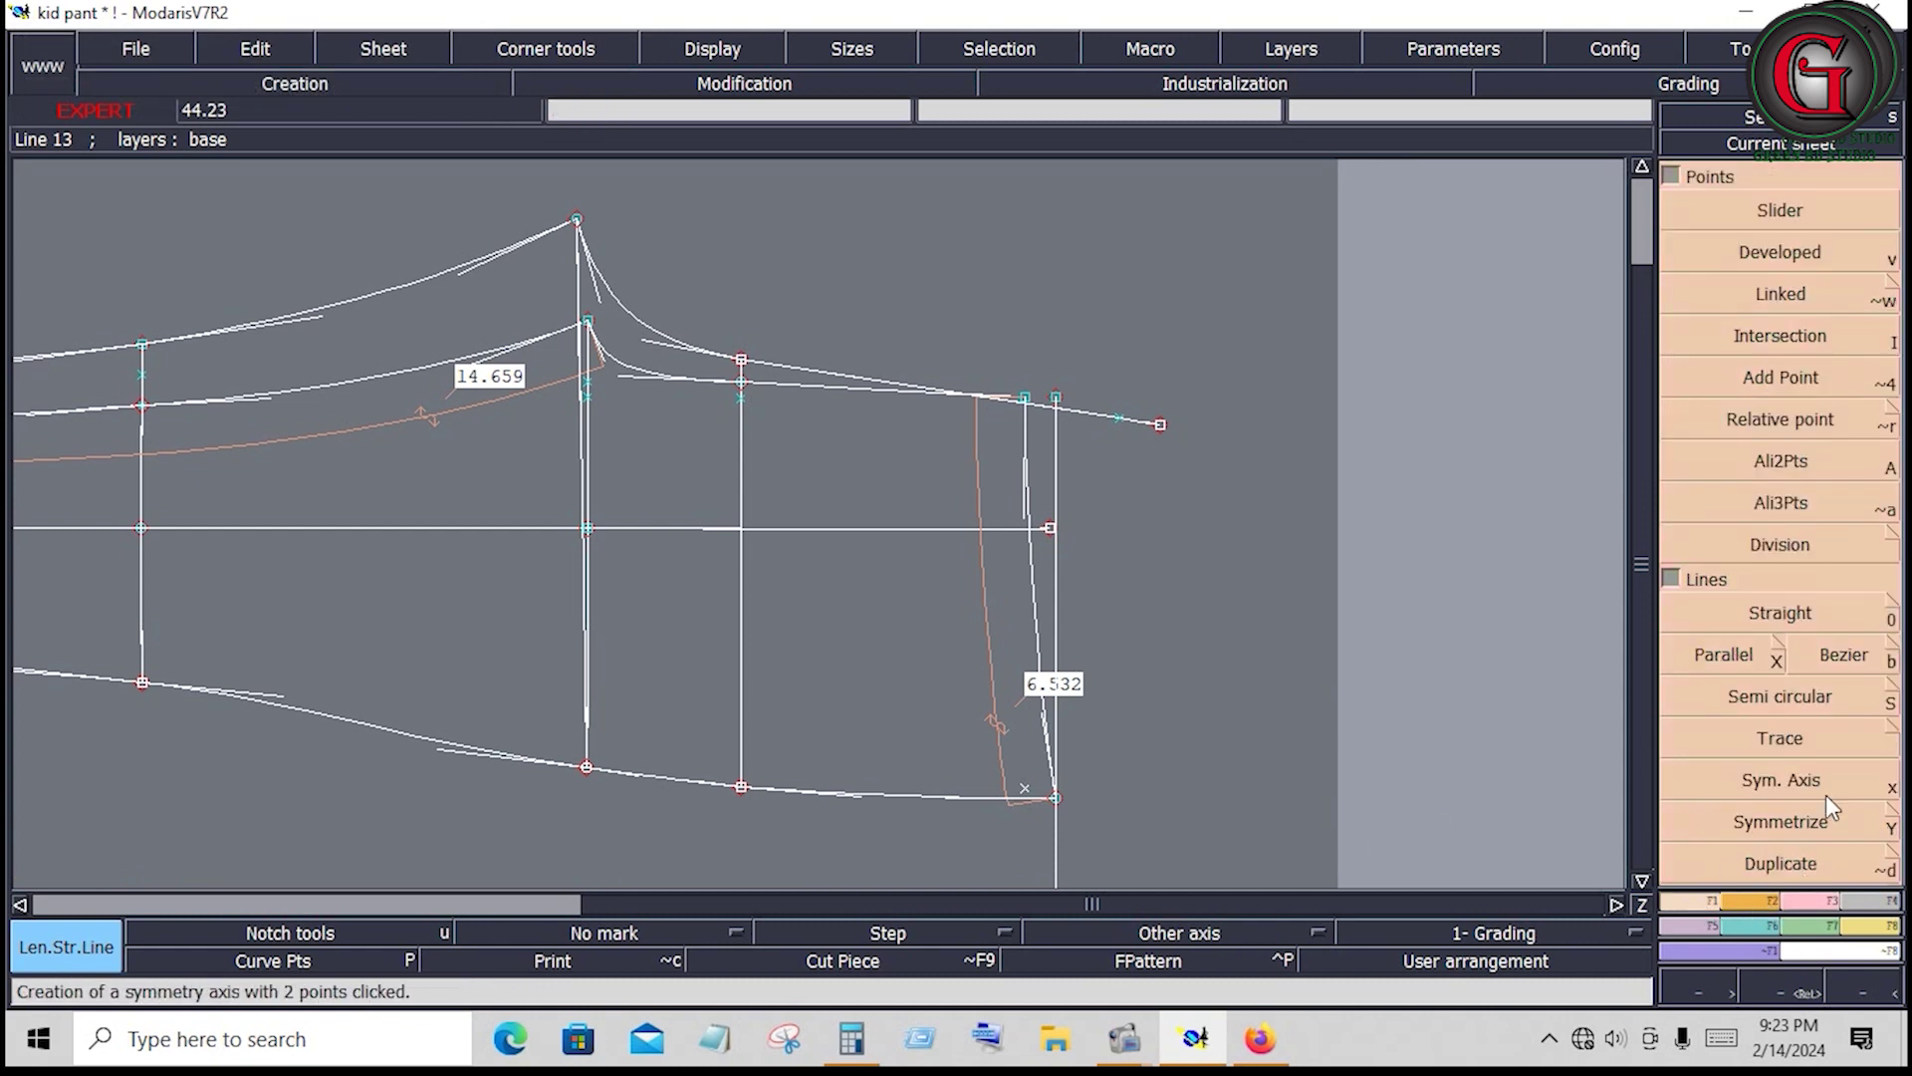
{"action": "left_click", "coordinate": [1843, 654]}
{"action": "left_click", "coordinate": [1163, 425]}
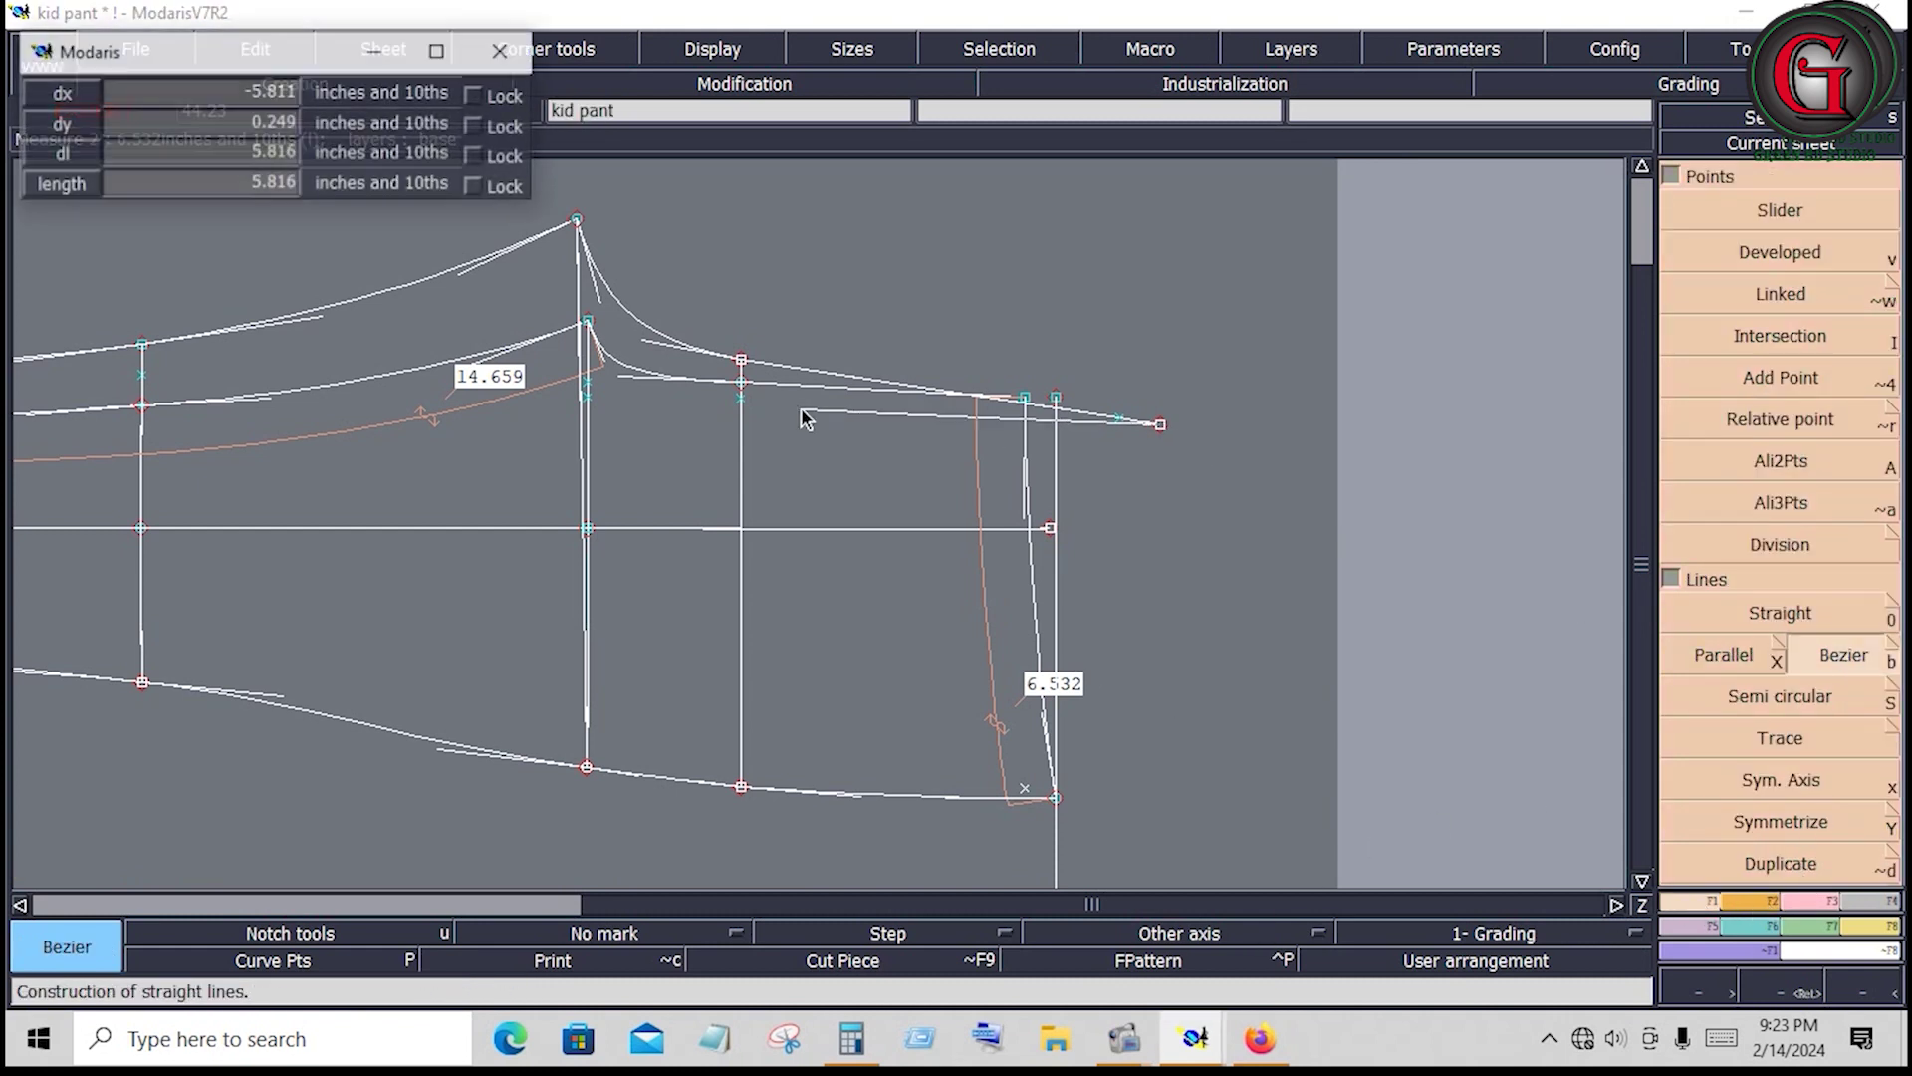
{"action": "left_click", "coordinate": [193, 158]}
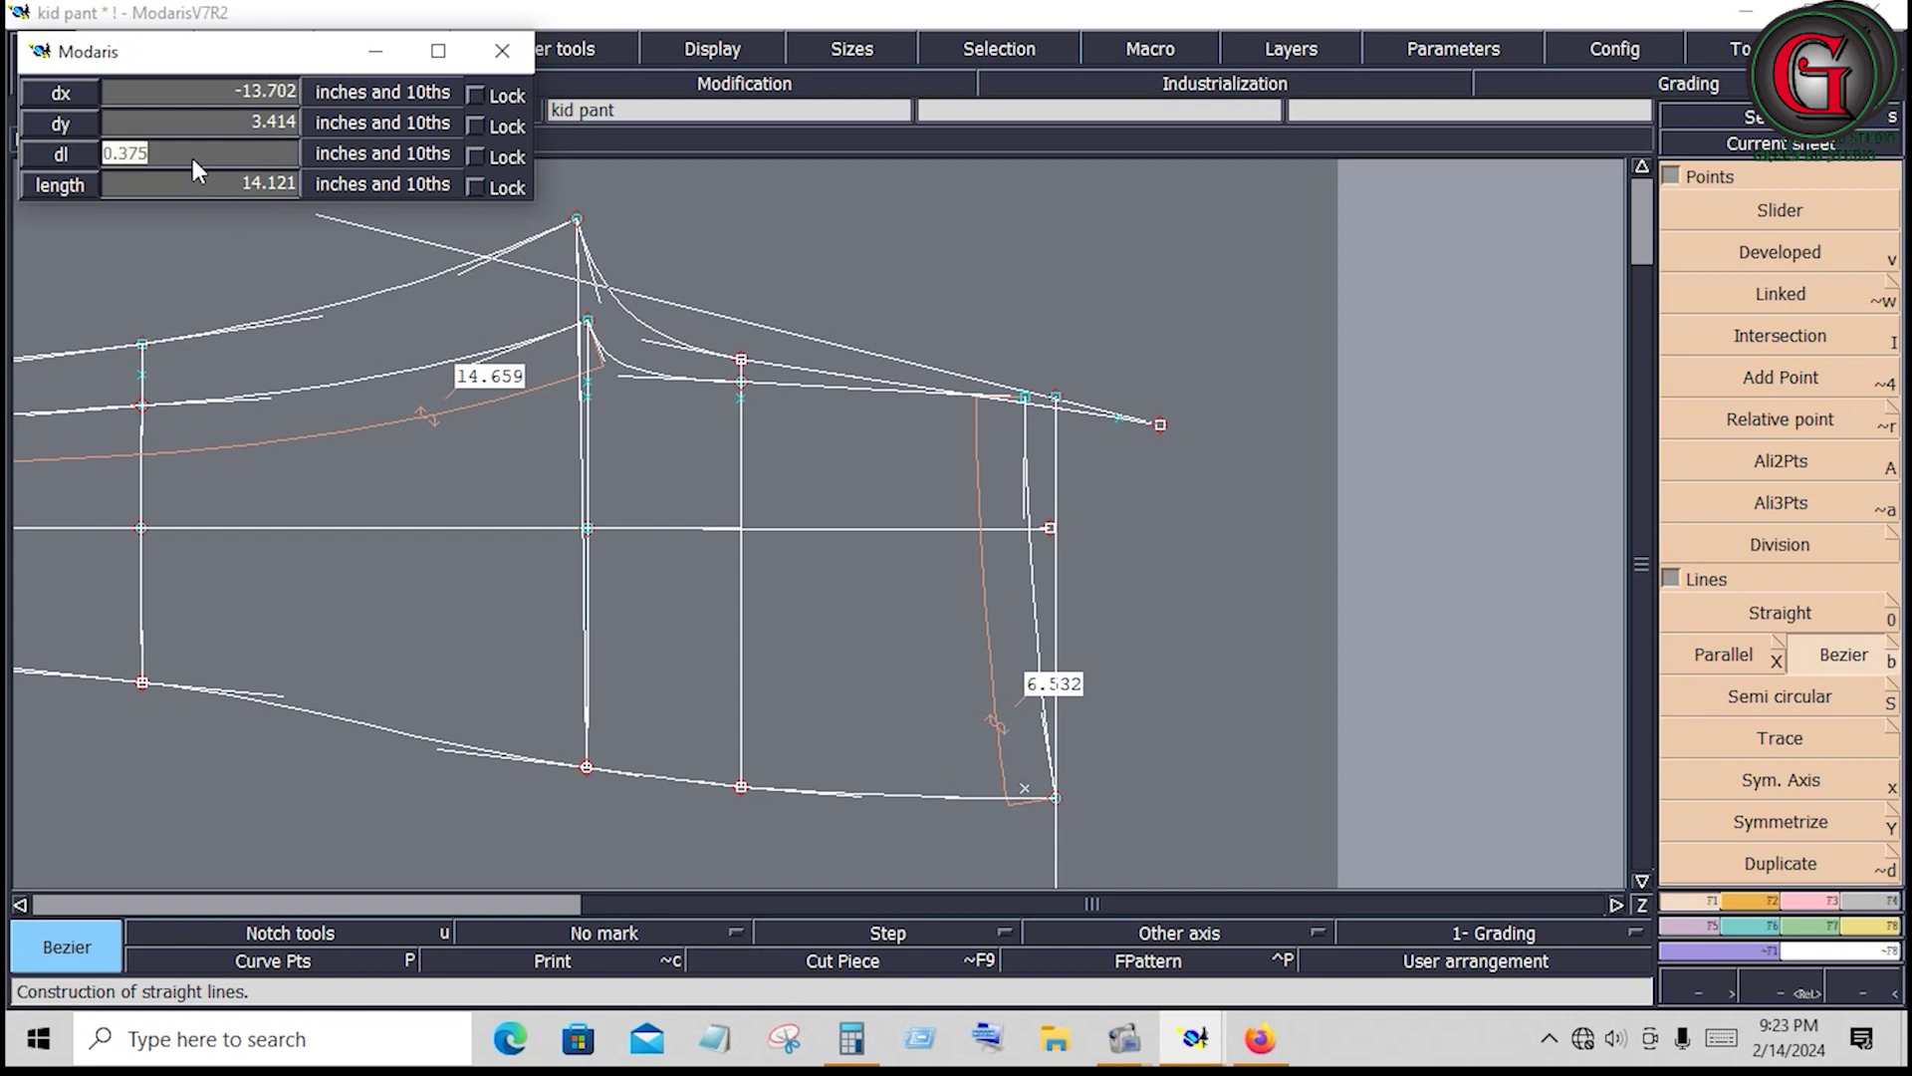
{"action": "type", "text": "6."}
{"action": "type", "text": "5"}
{"action": "key", "text": "Return"}
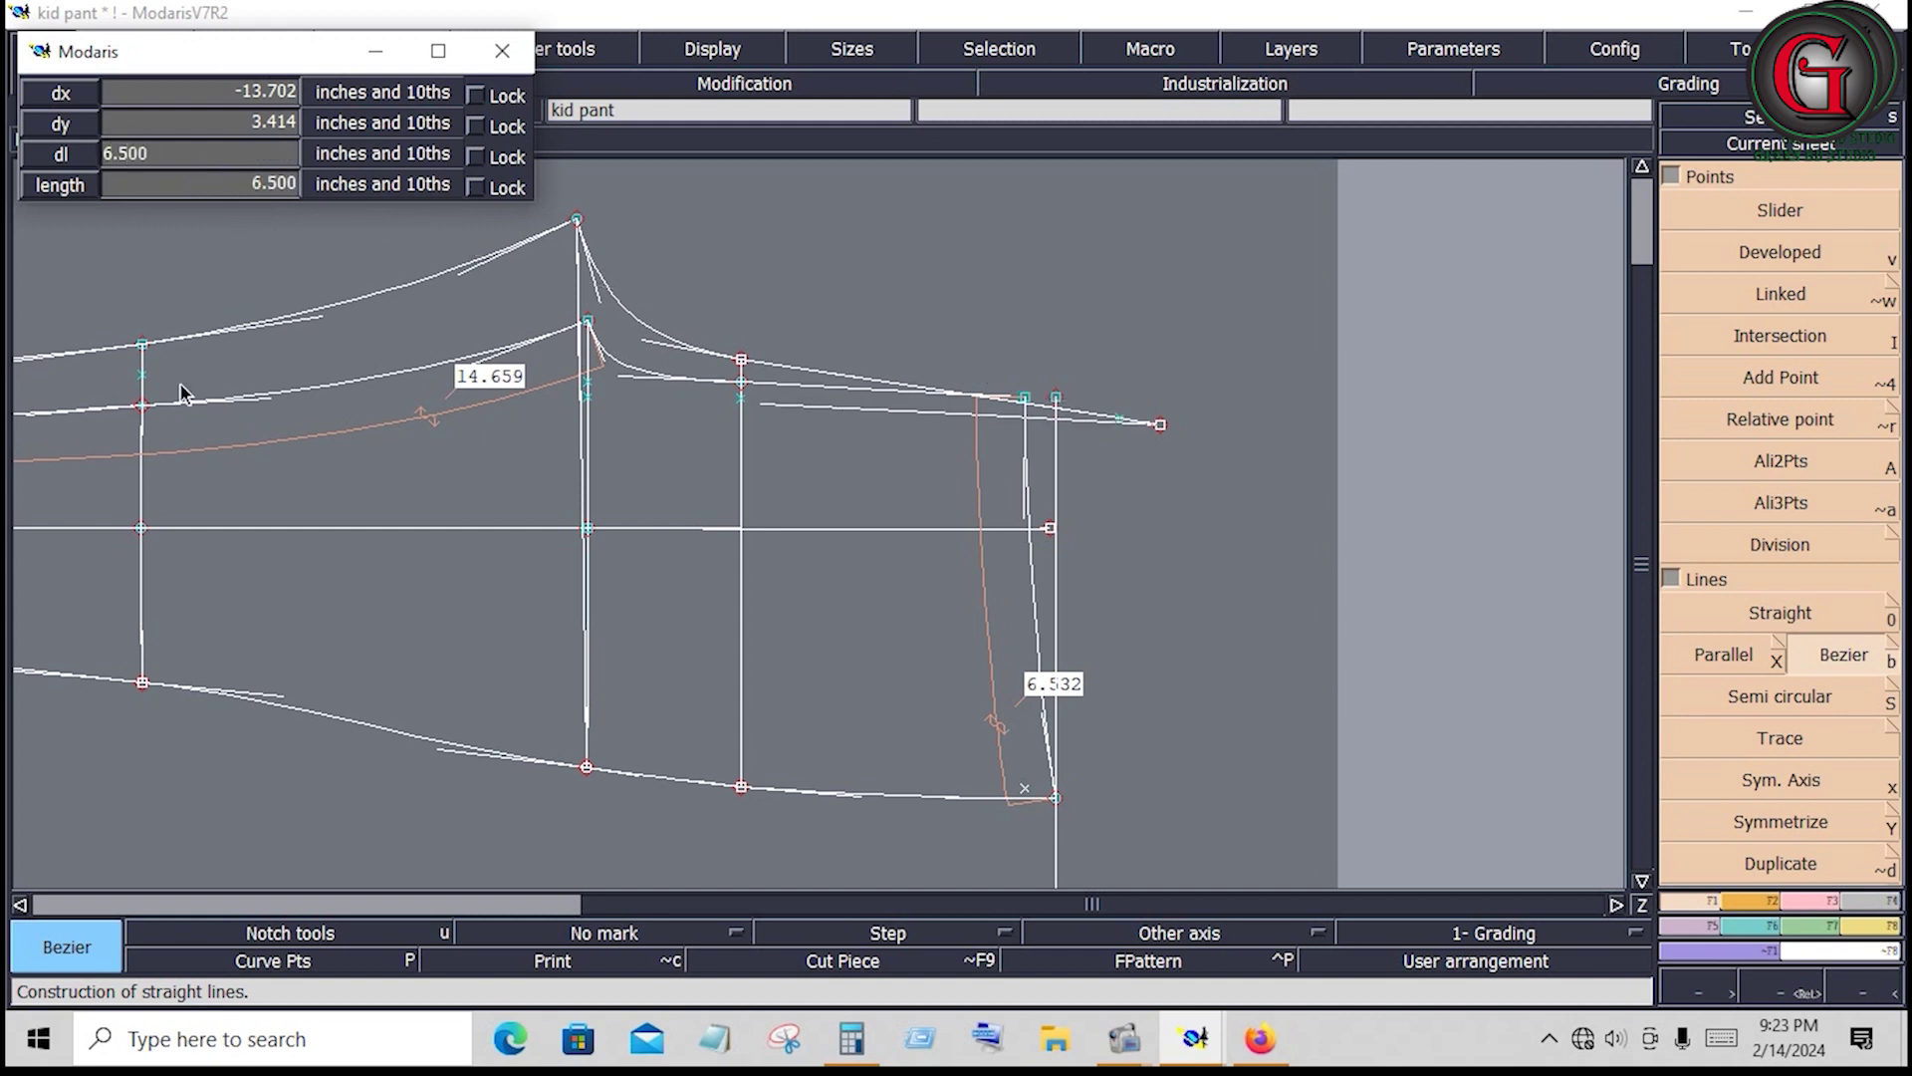
{"action": "left_click", "coordinate": [1056, 814]}
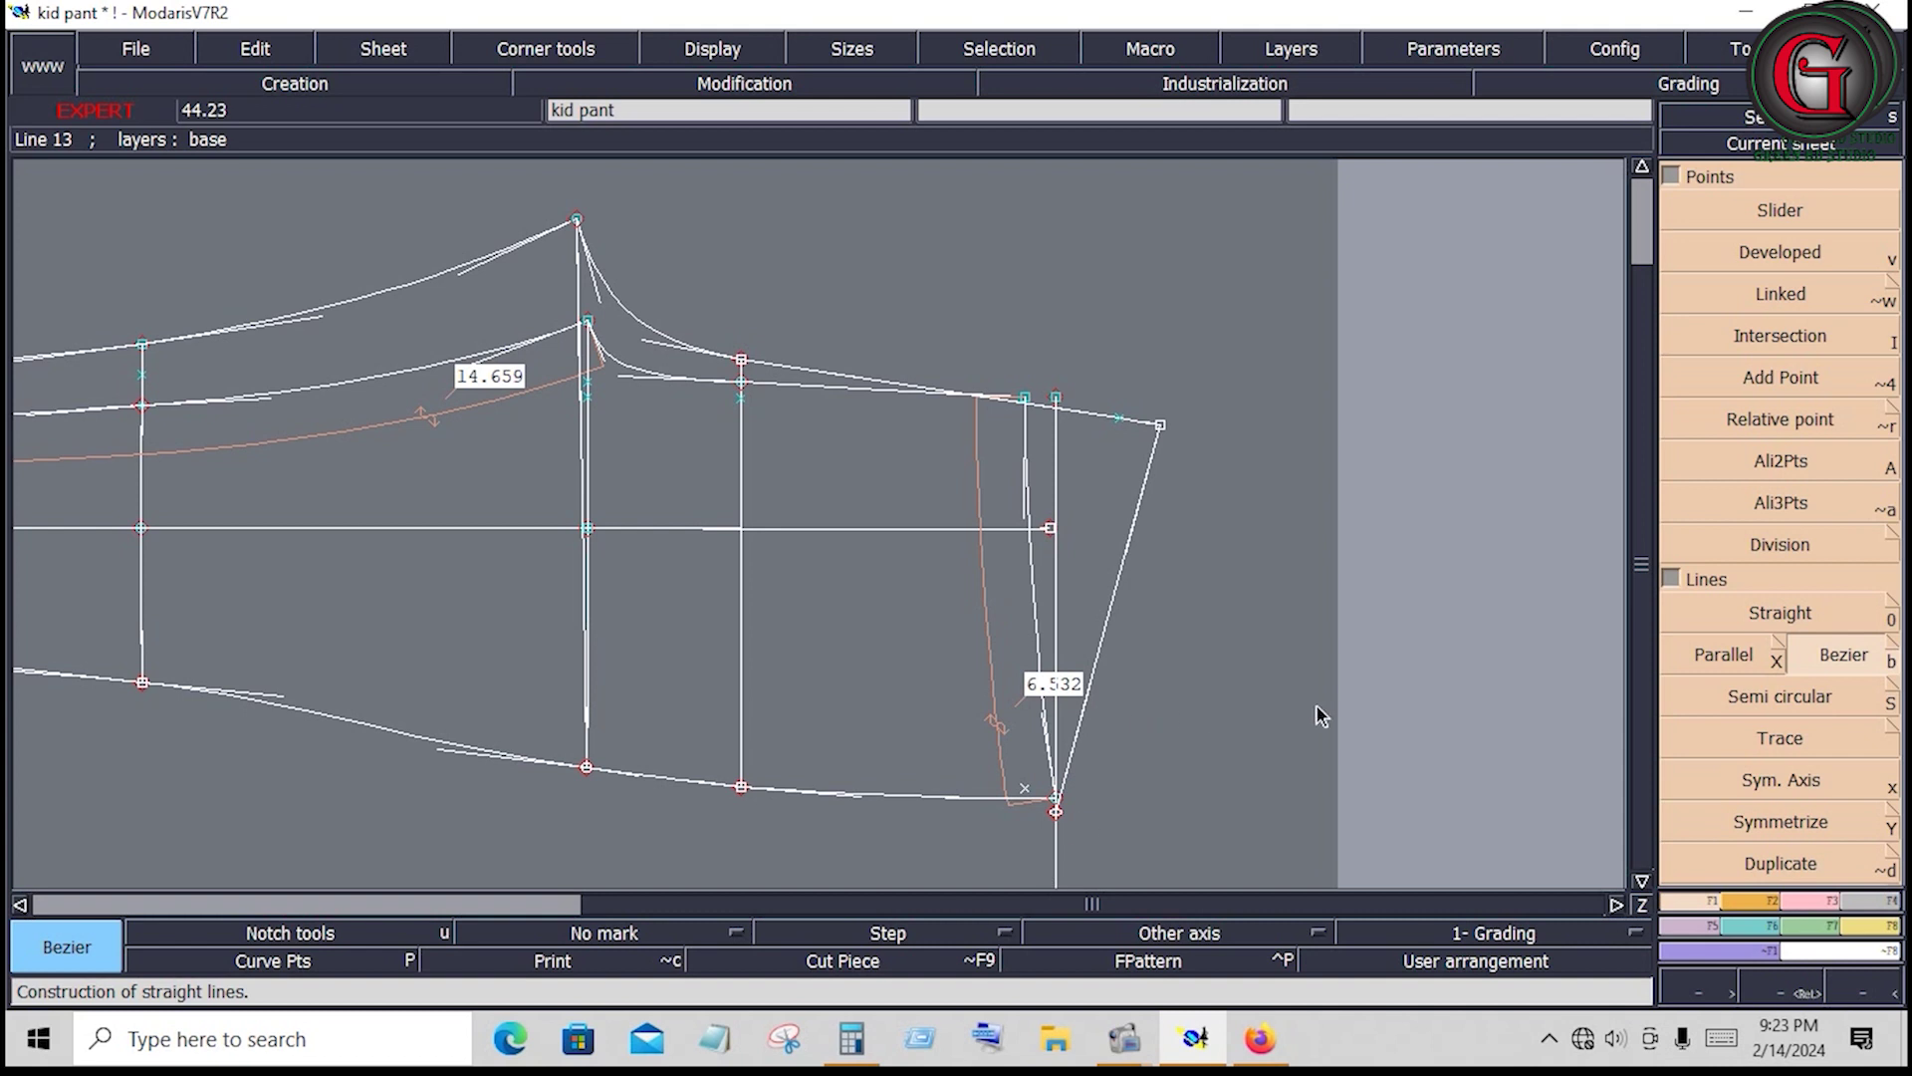
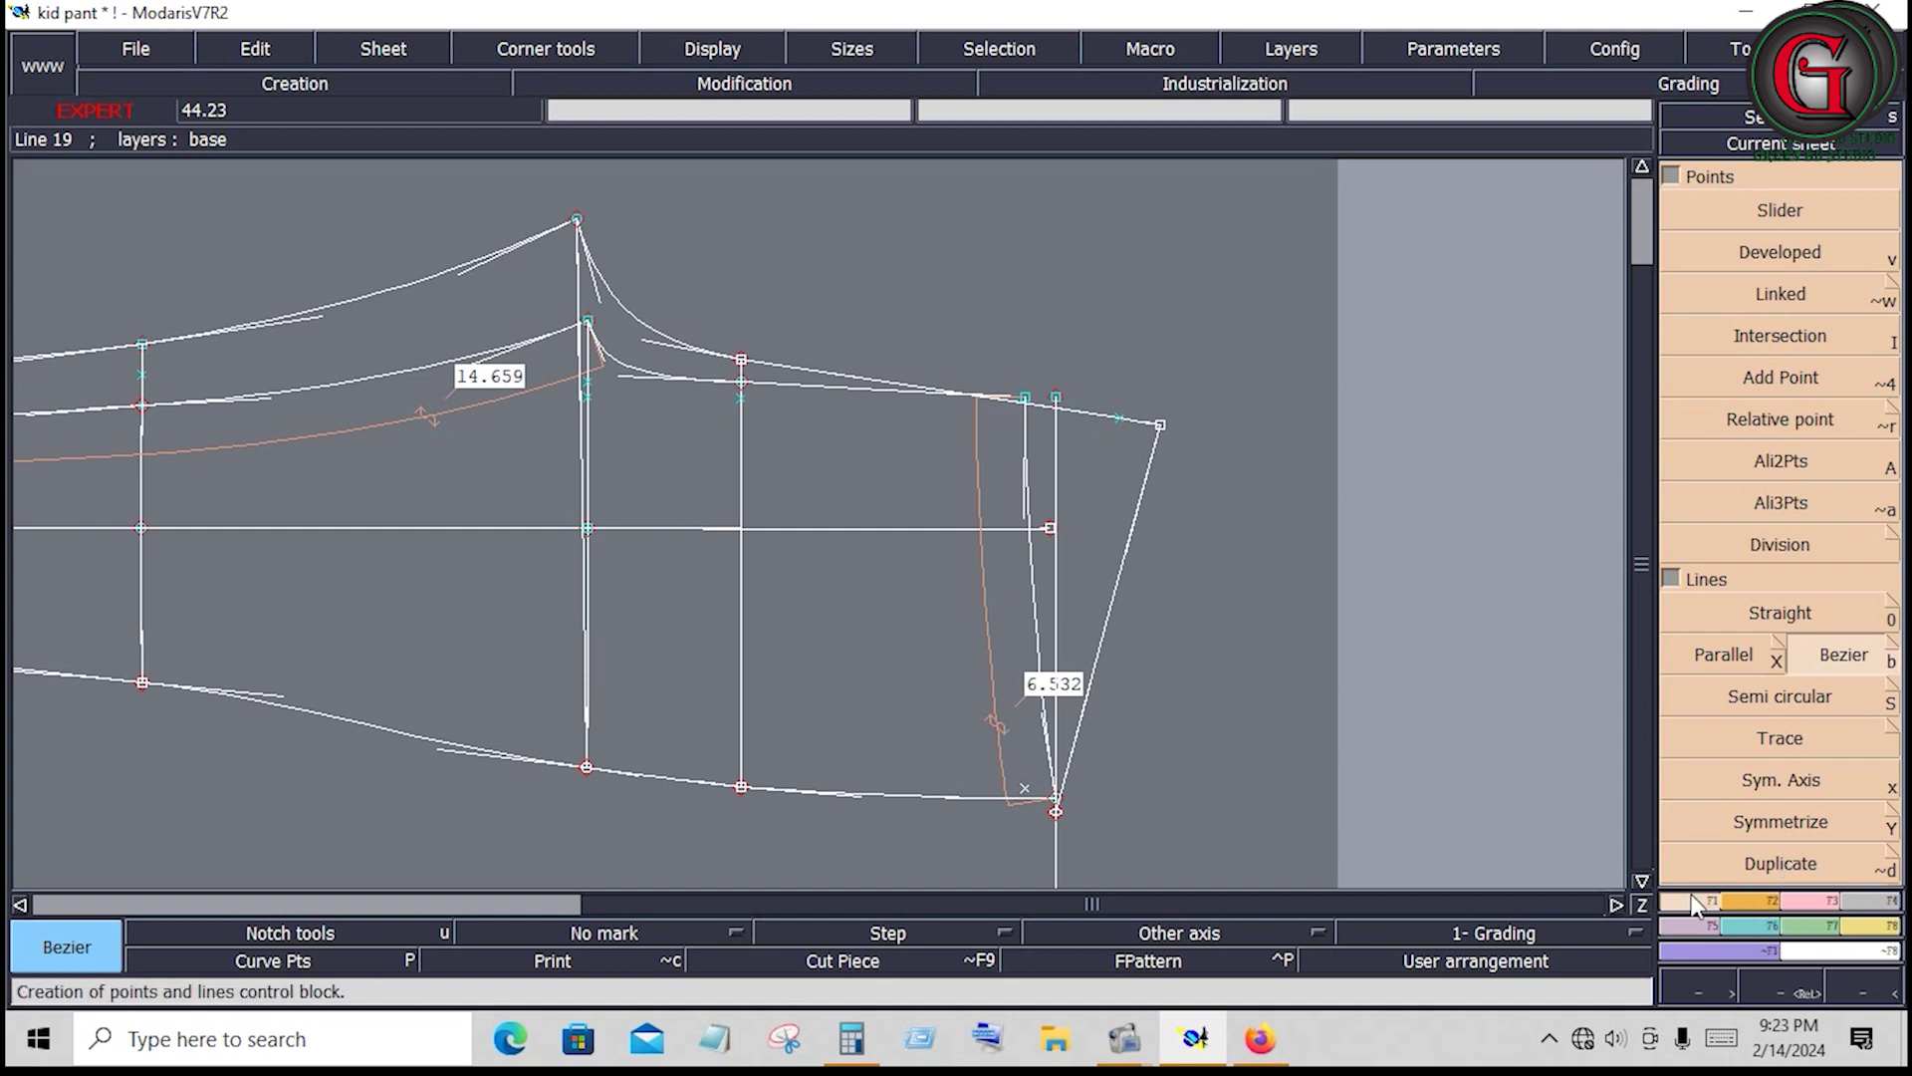
Place a symmetry axis along the top seam, undoing a trial mirror of the hem line
{"action": "left_click", "coordinate": [1771, 785]}
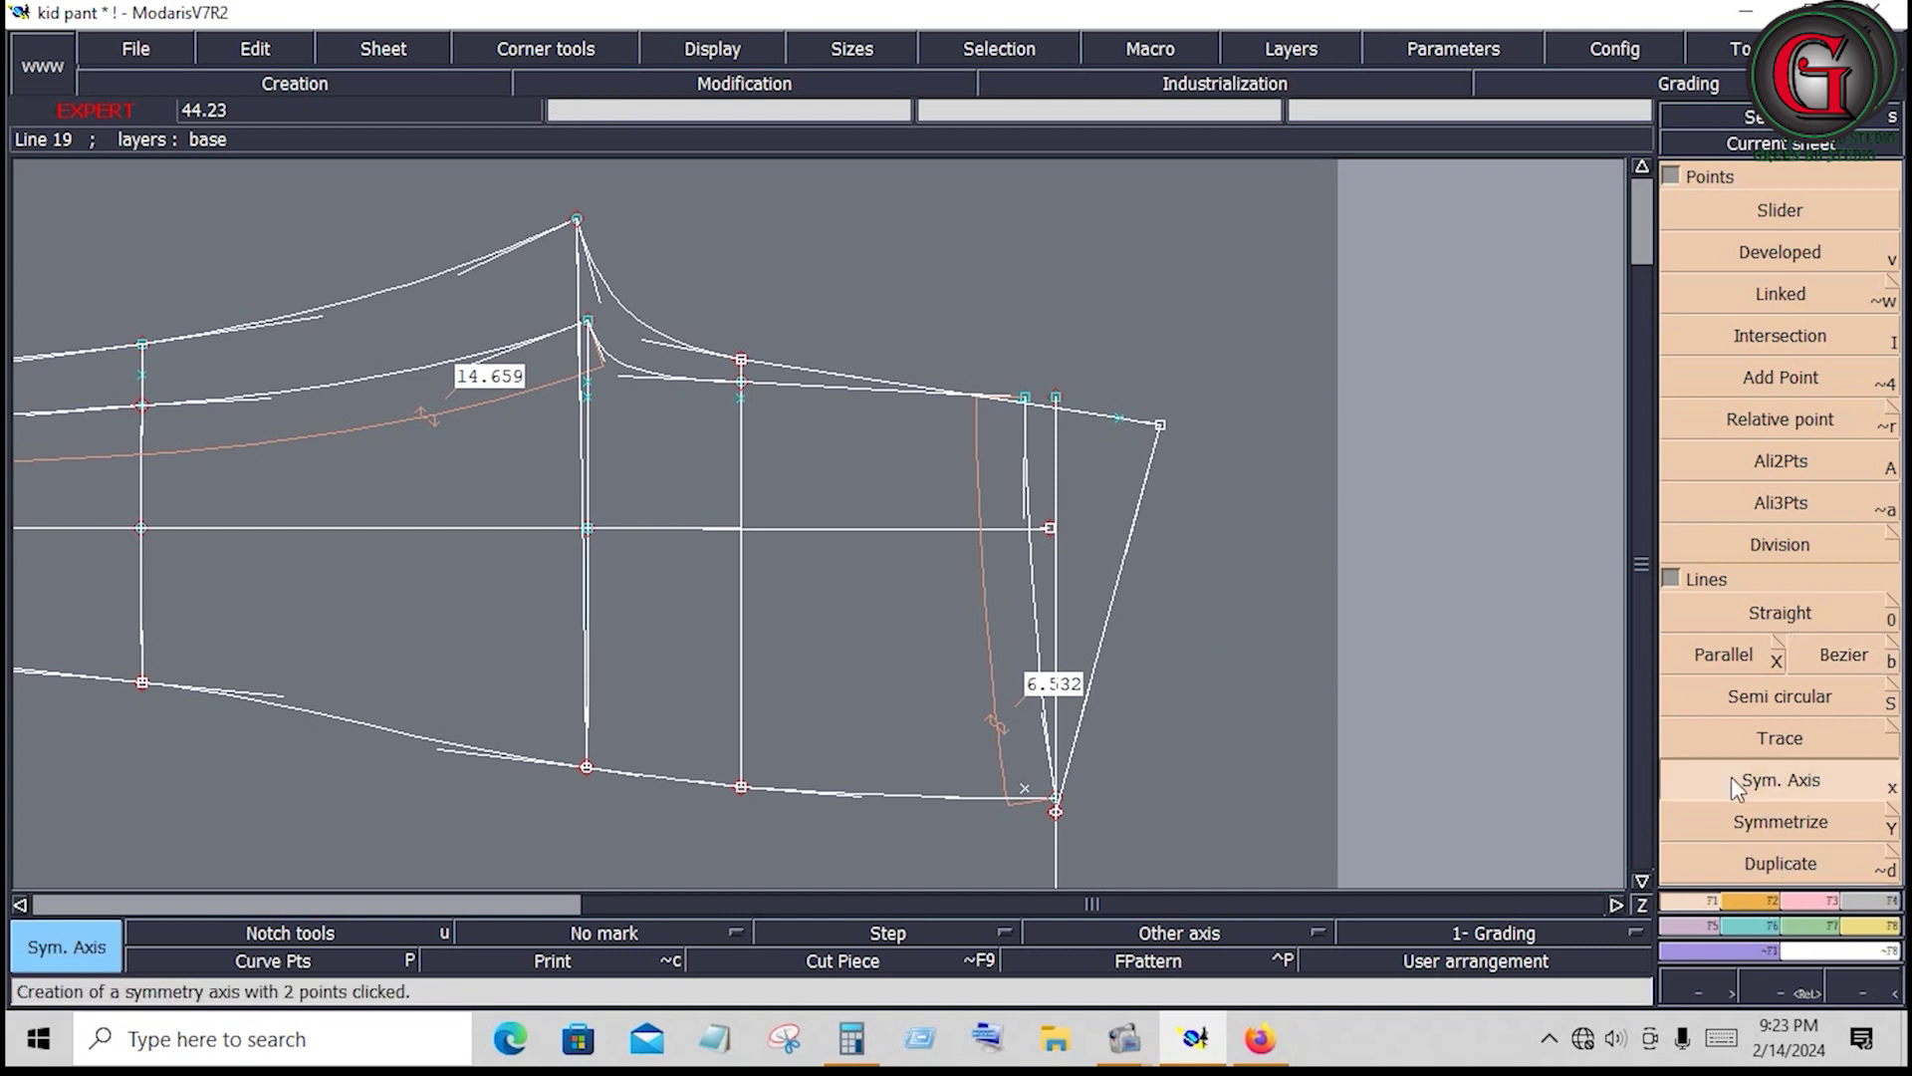
{"action": "left_click", "coordinate": [1081, 416]}
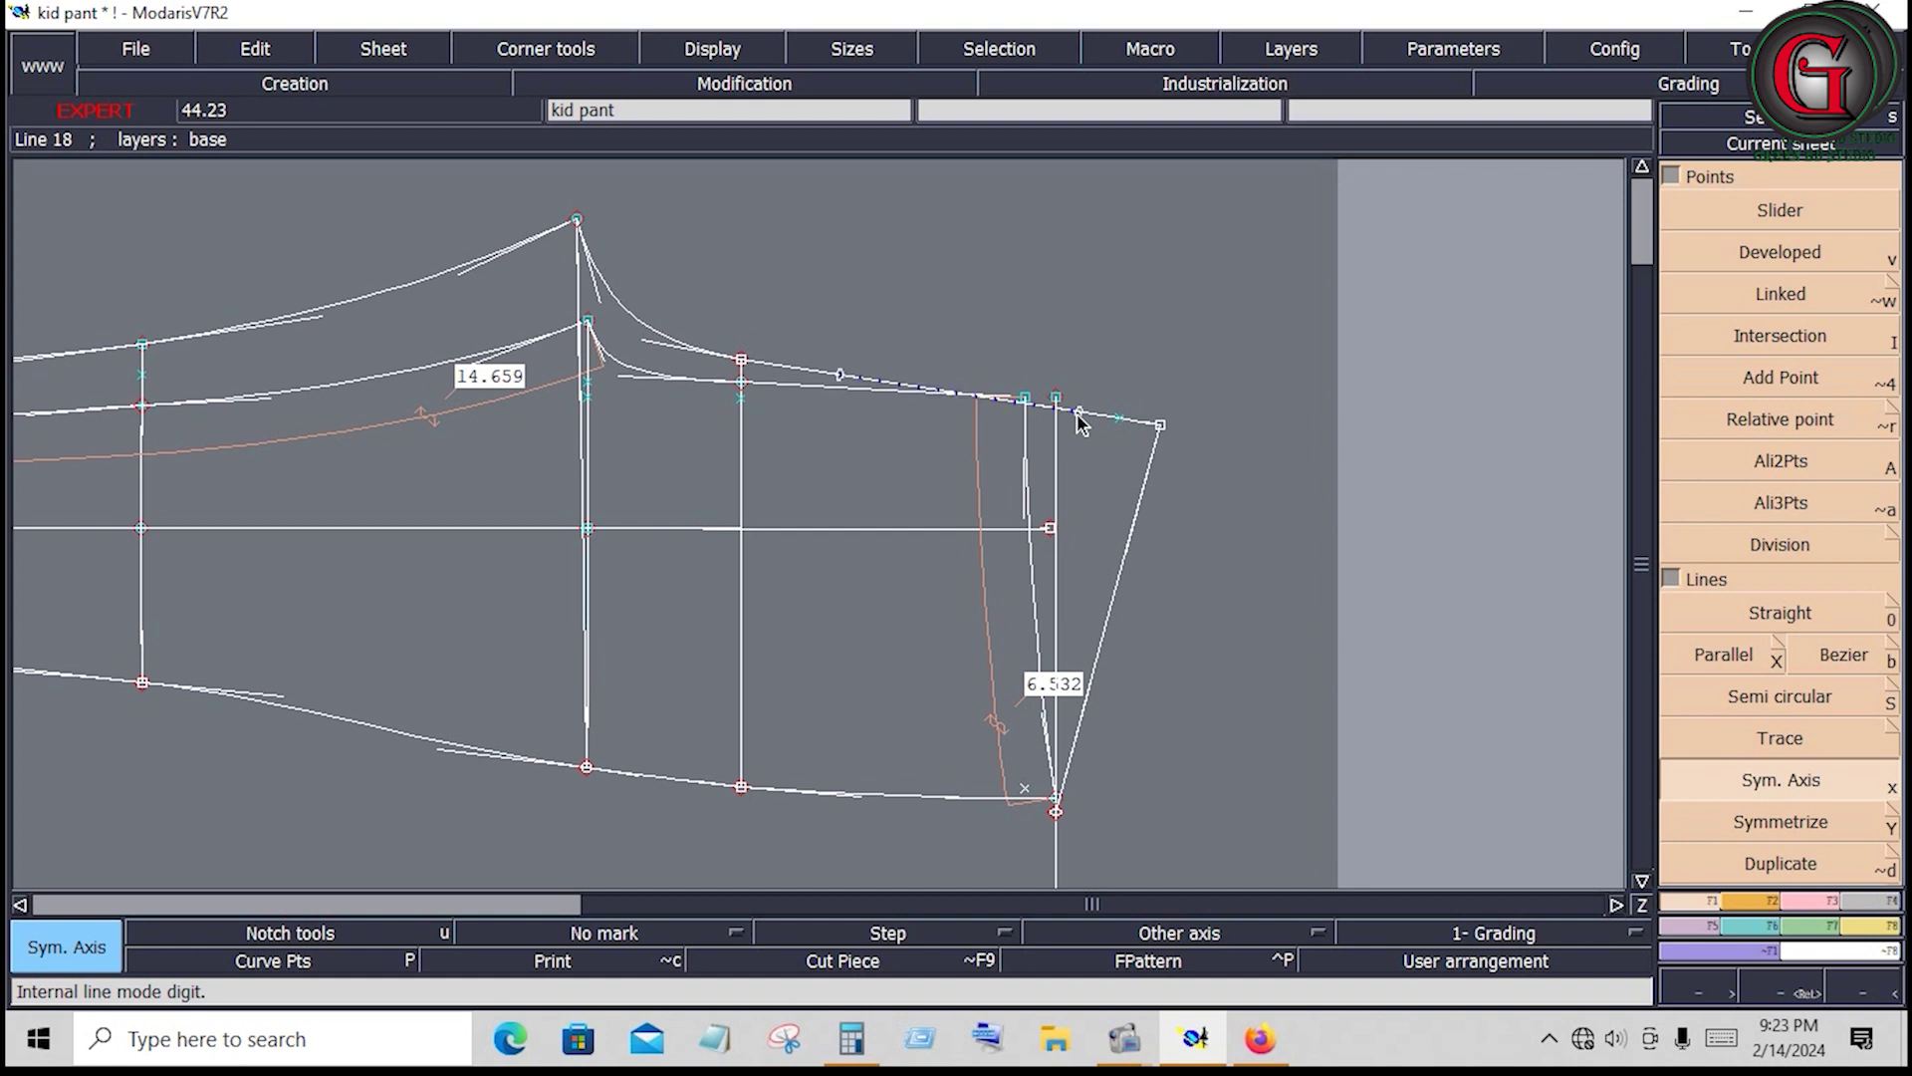
{"action": "left_click", "coordinate": [1753, 824]}
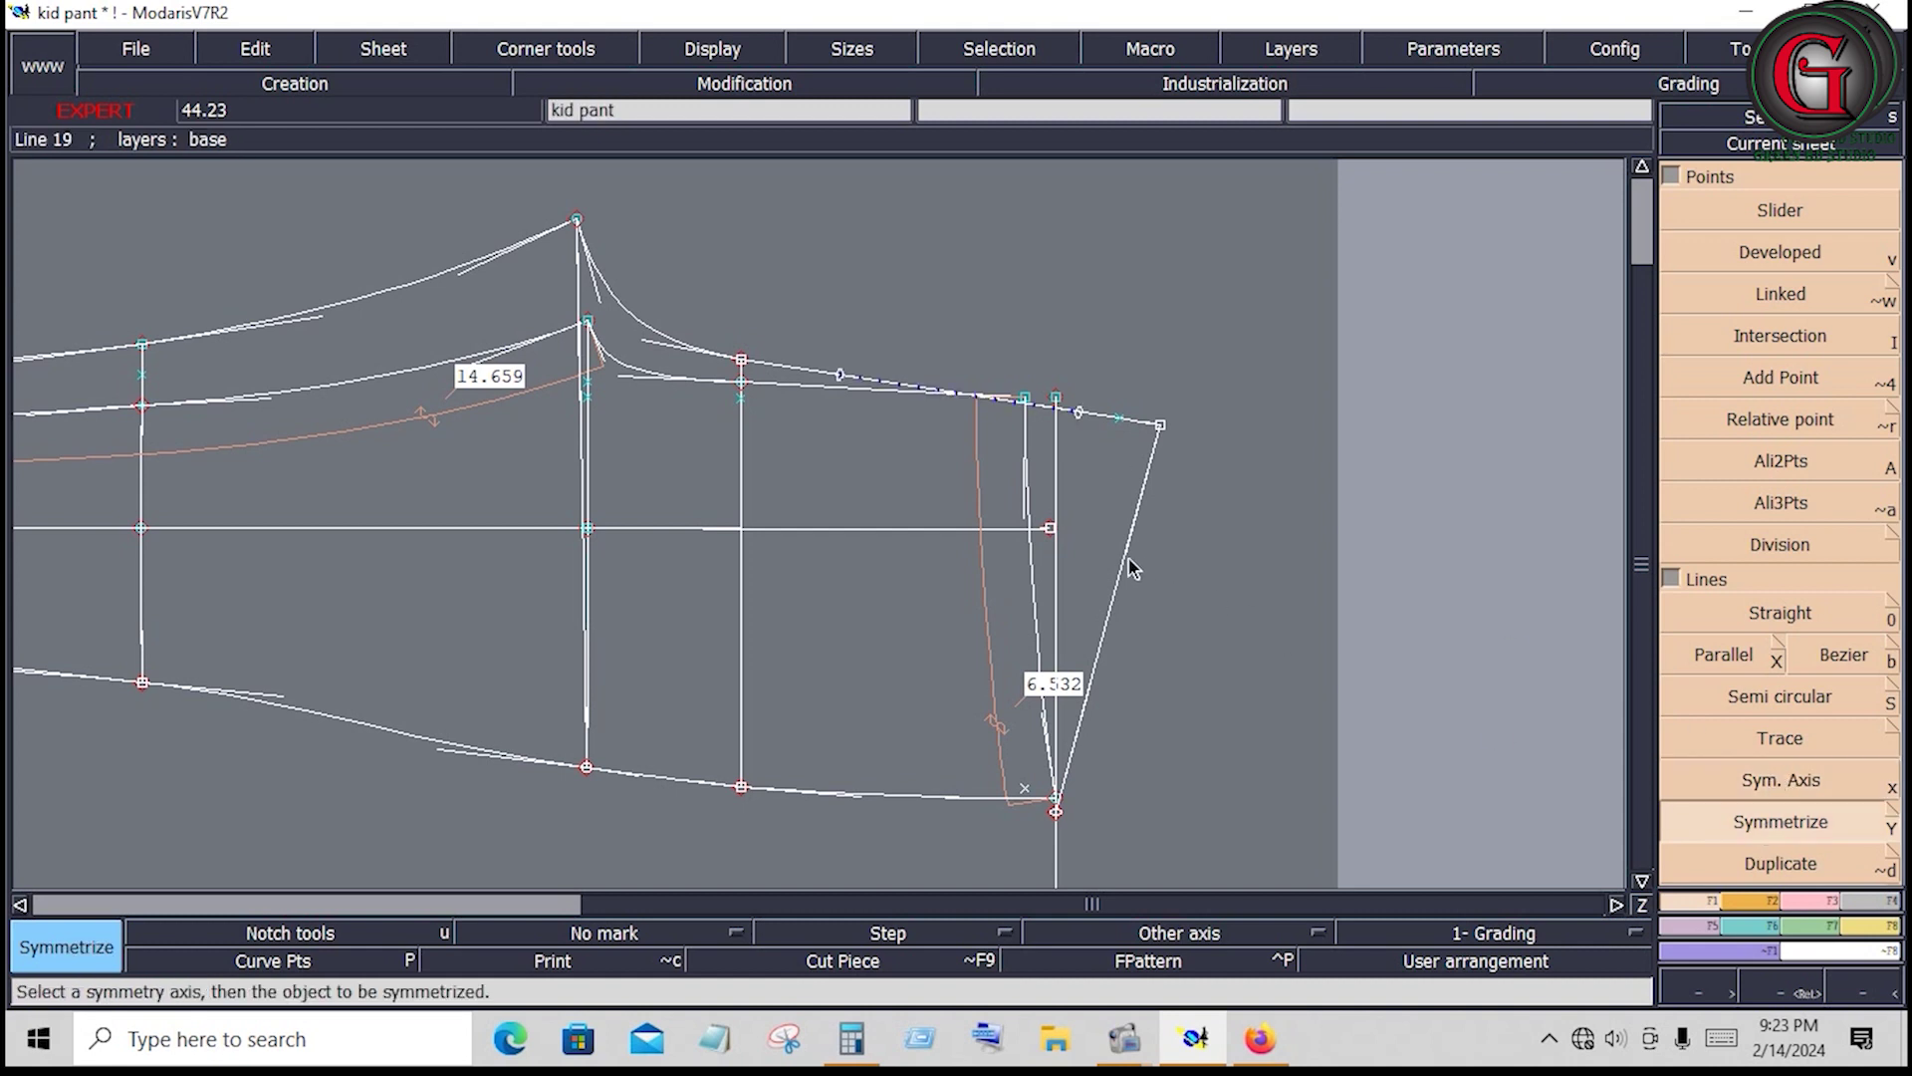
{"action": "left_click", "coordinate": [1119, 583]}
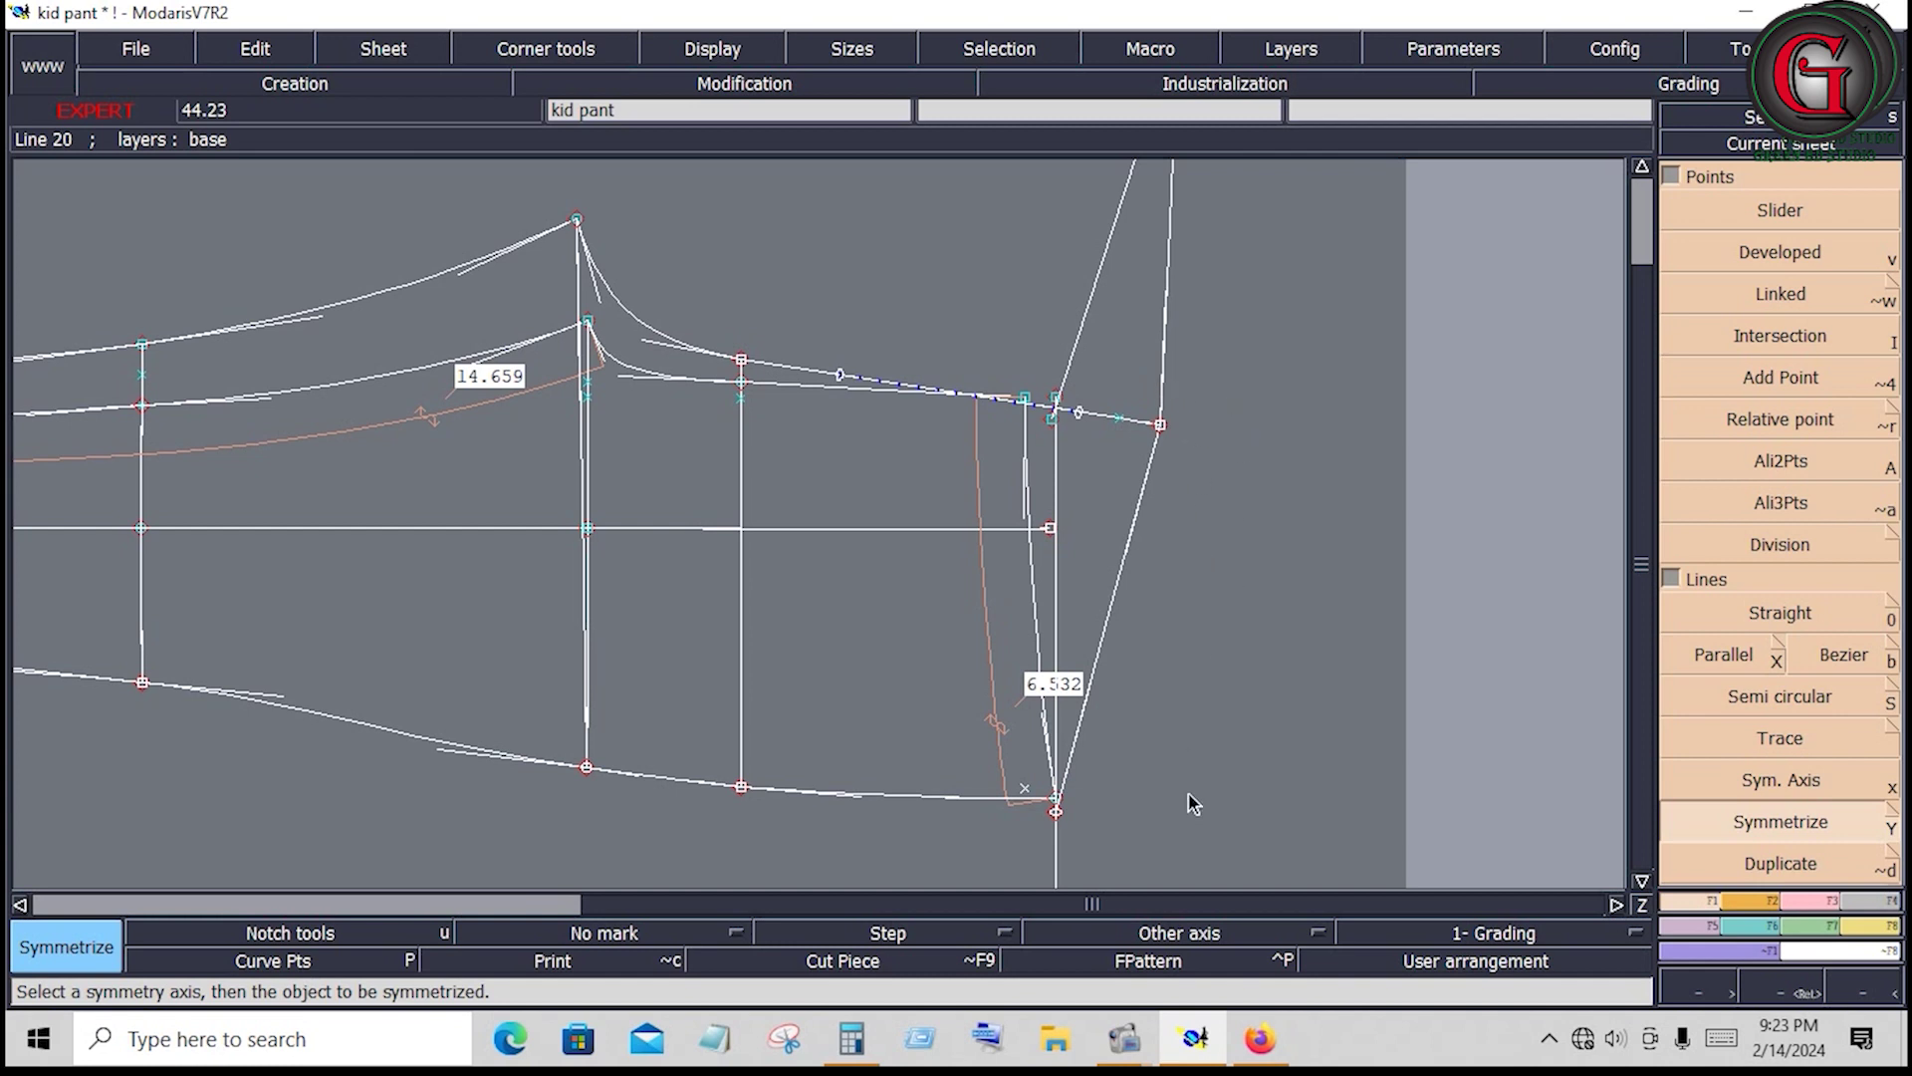
{"action": "key", "text": "ctrl+z"}
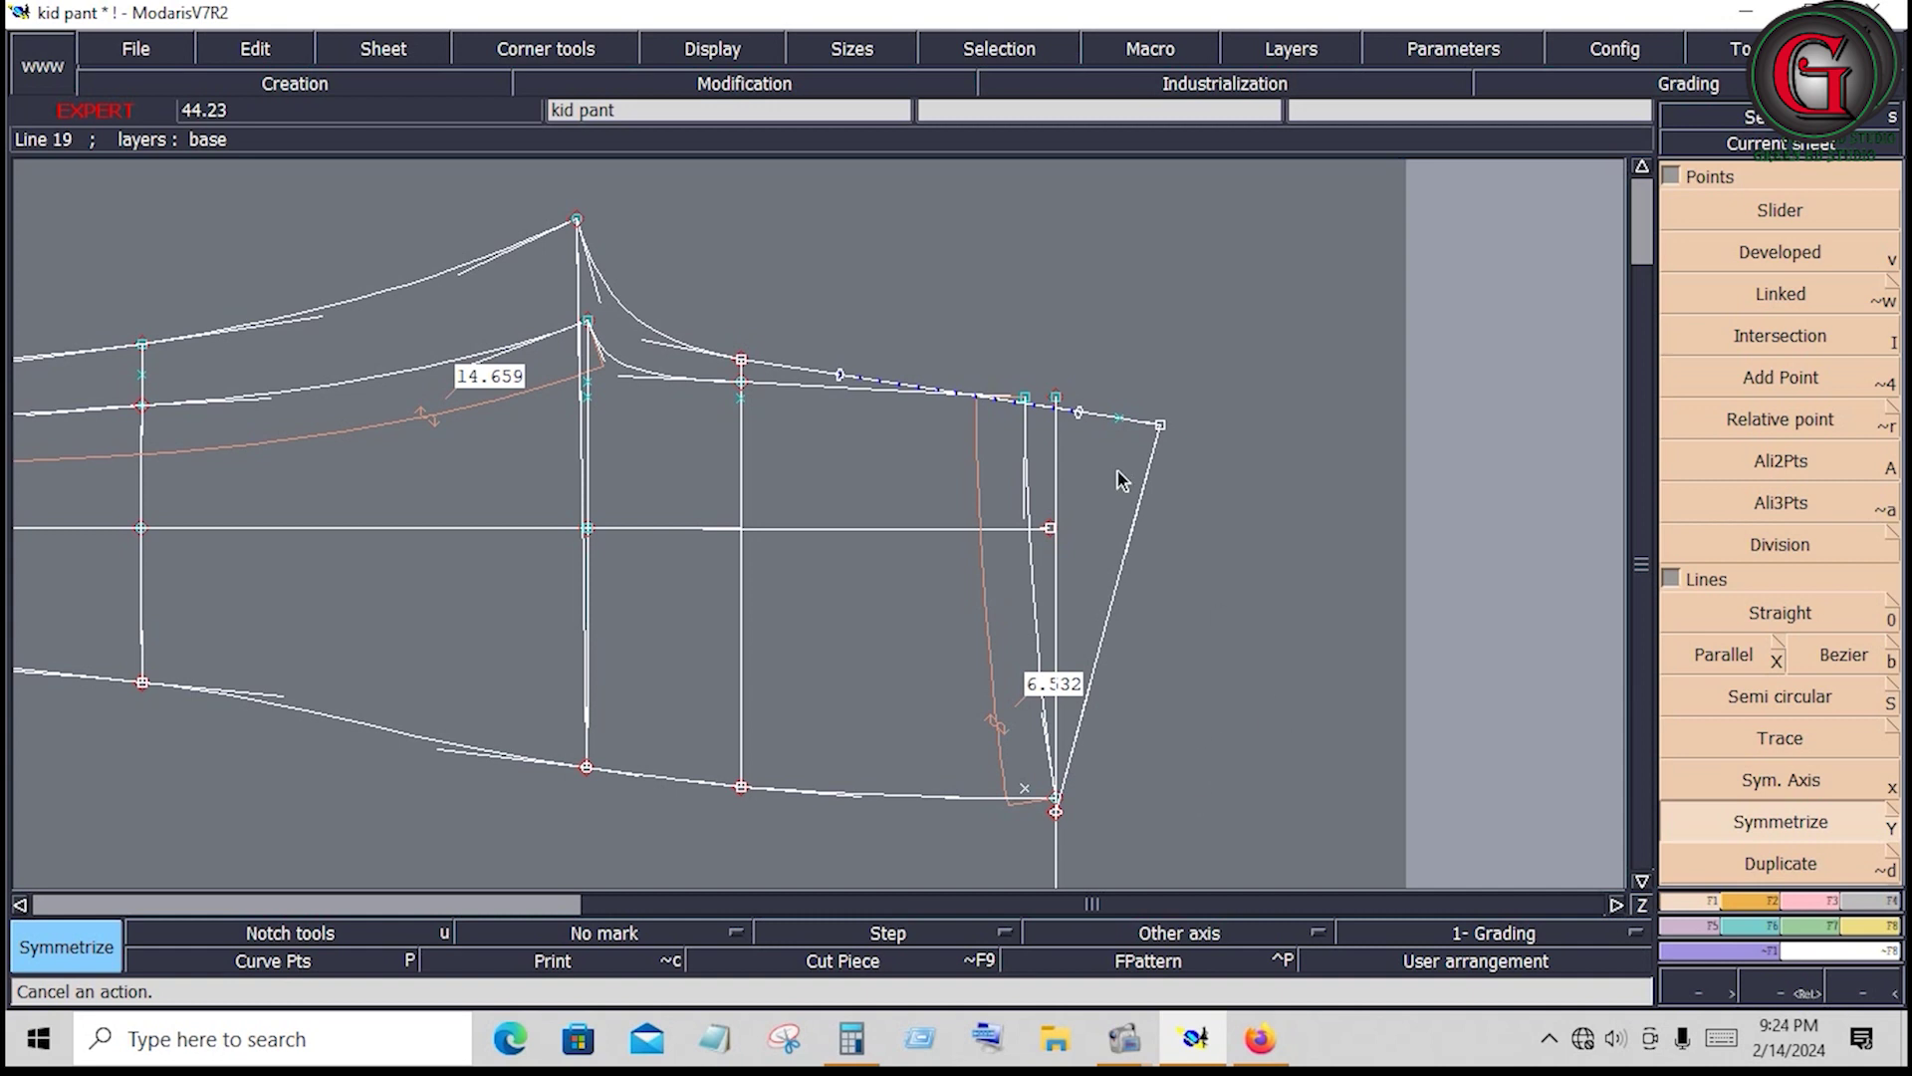
{"action": "left_click", "coordinate": [1819, 898]}
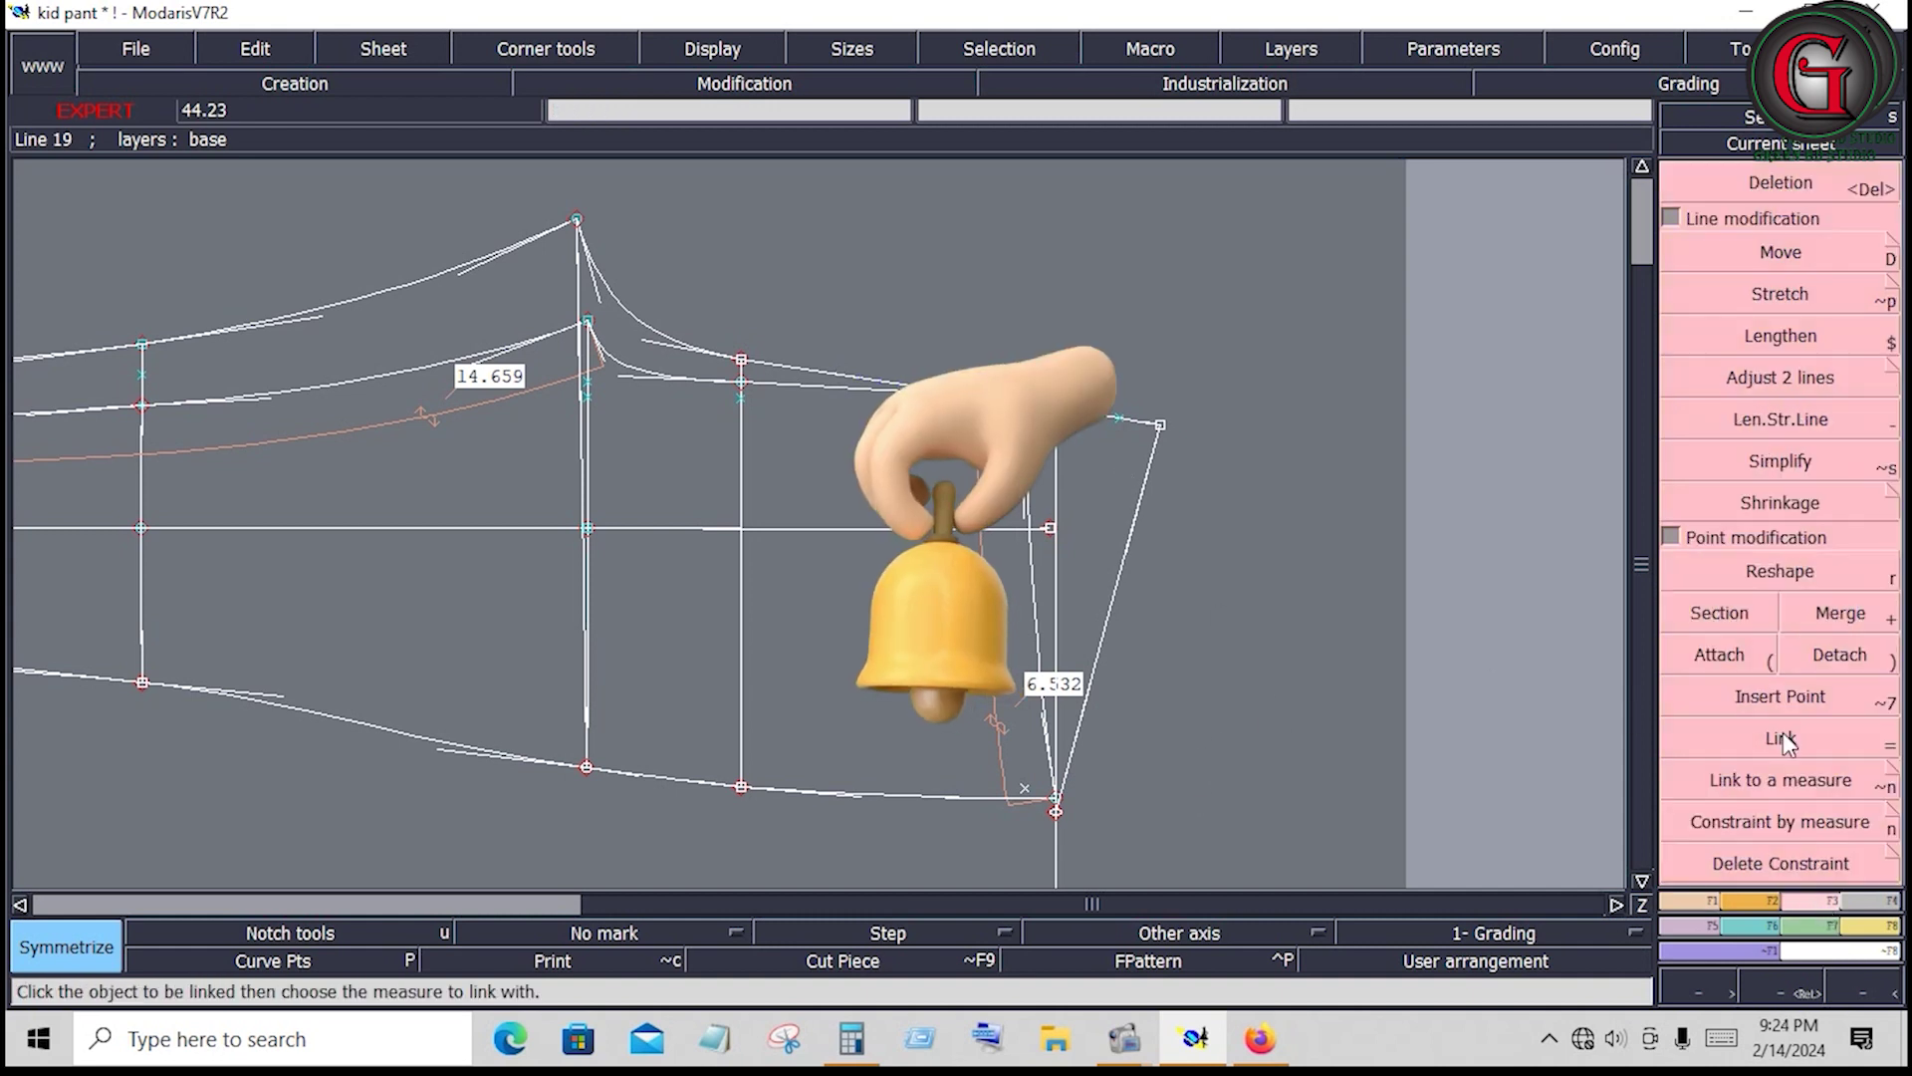
Stretch the upper hem corner with a -4.23 degree rotation
{"action": "left_click", "coordinate": [1787, 298]}
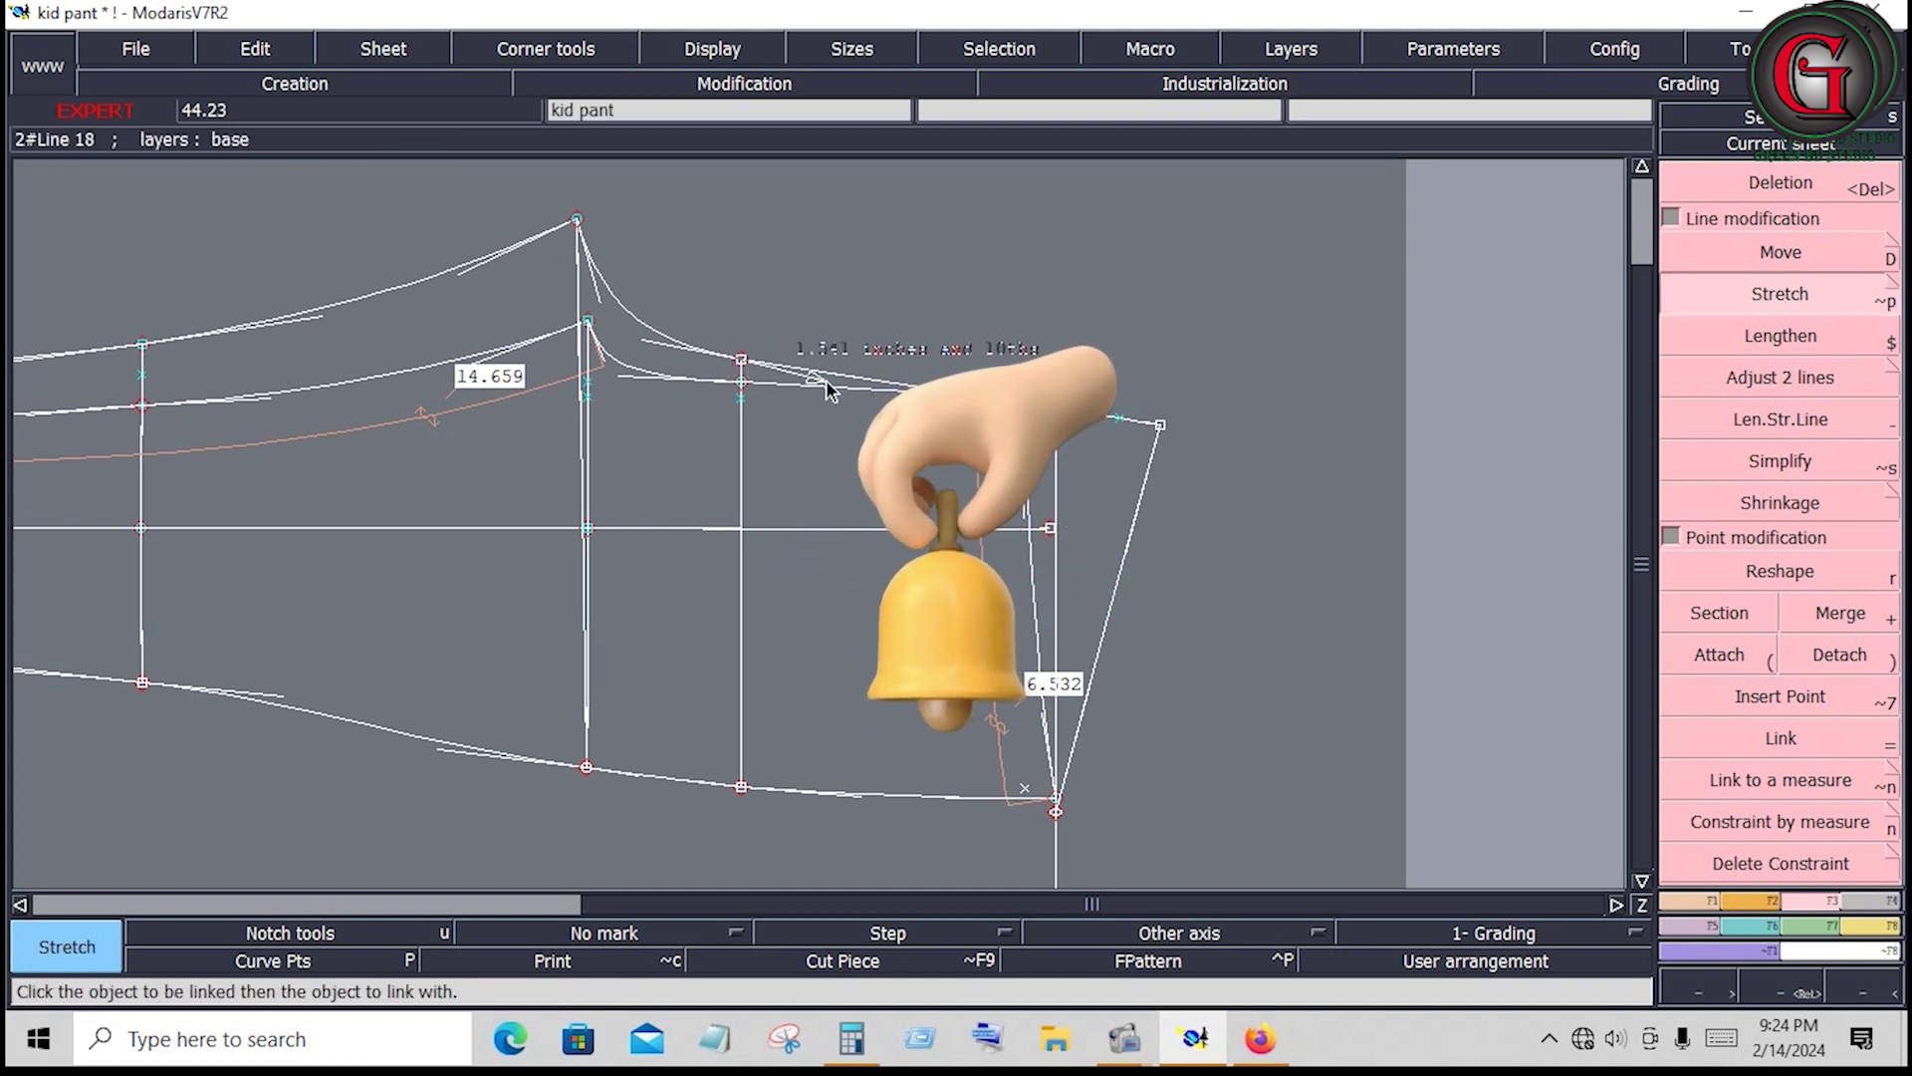
{"action": "left_click", "coordinate": [1162, 426]}
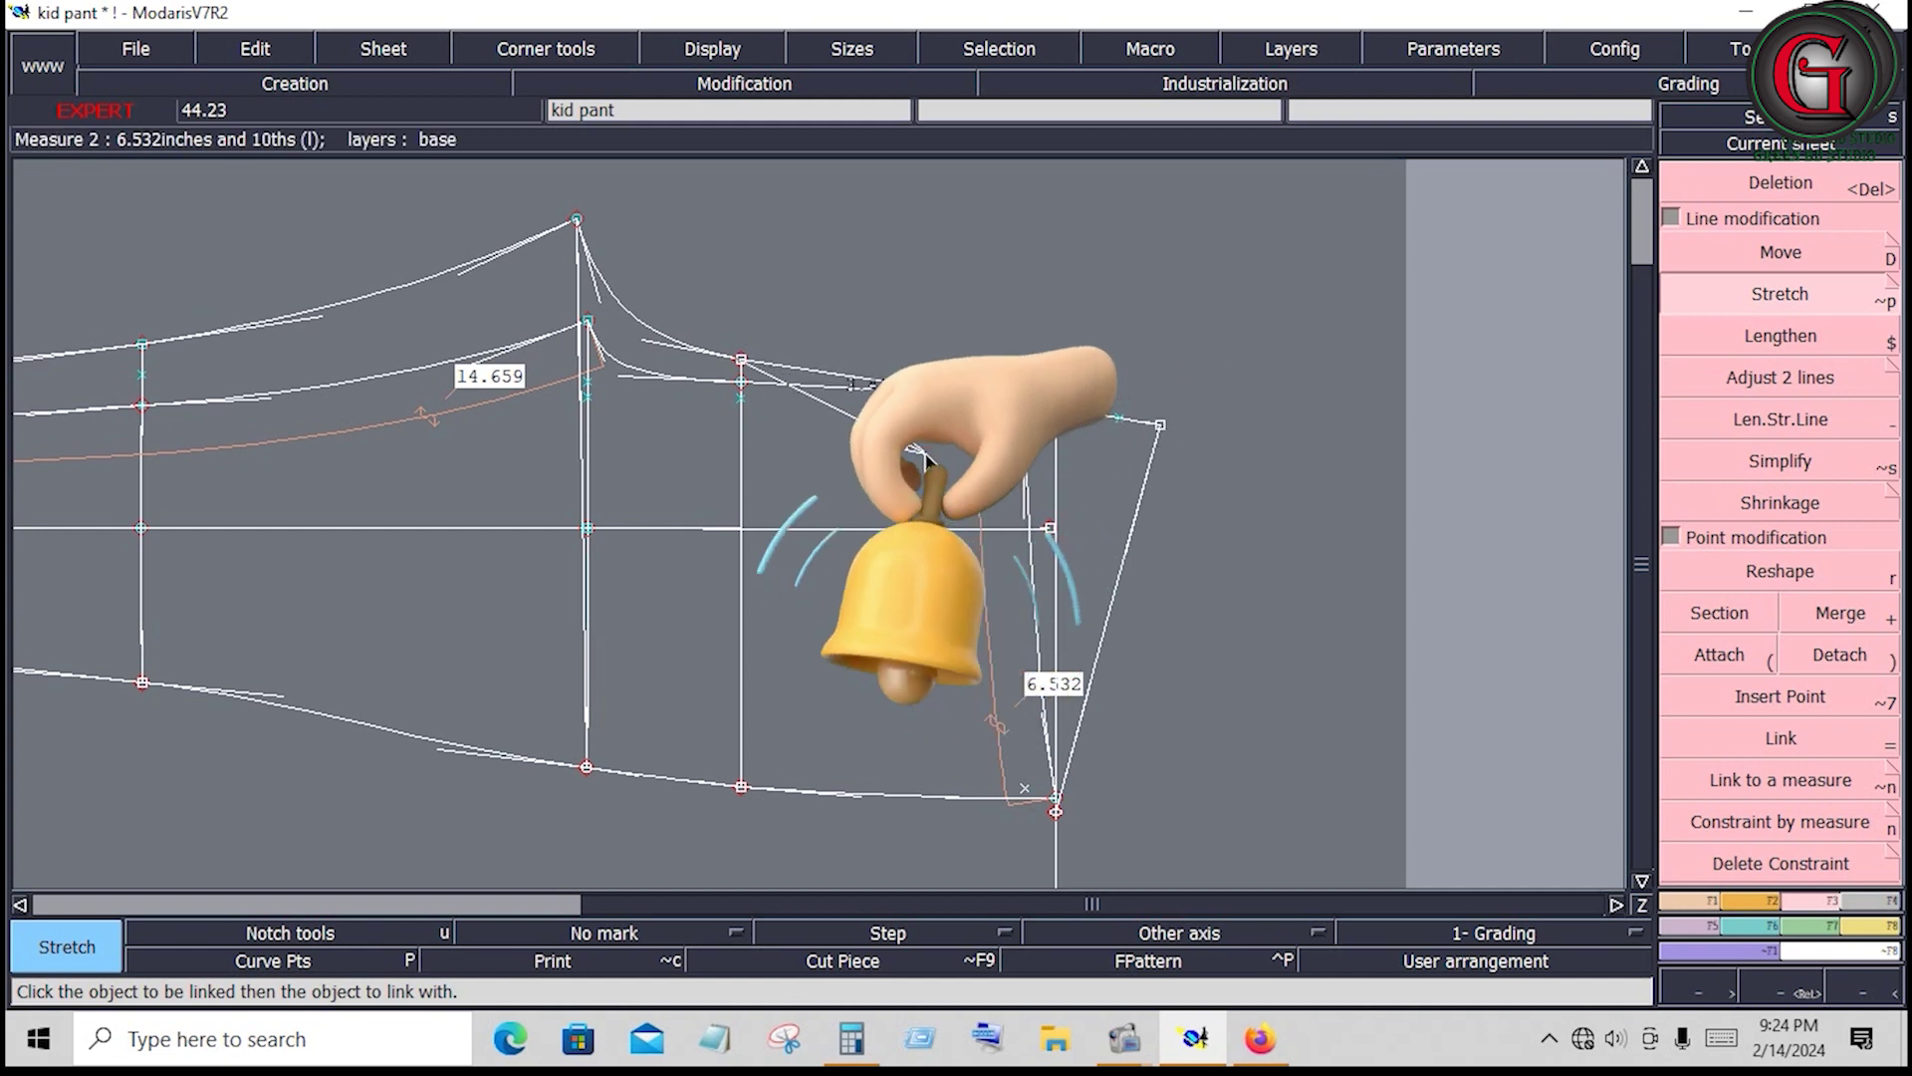
{"action": "key", "text": "Escape"}
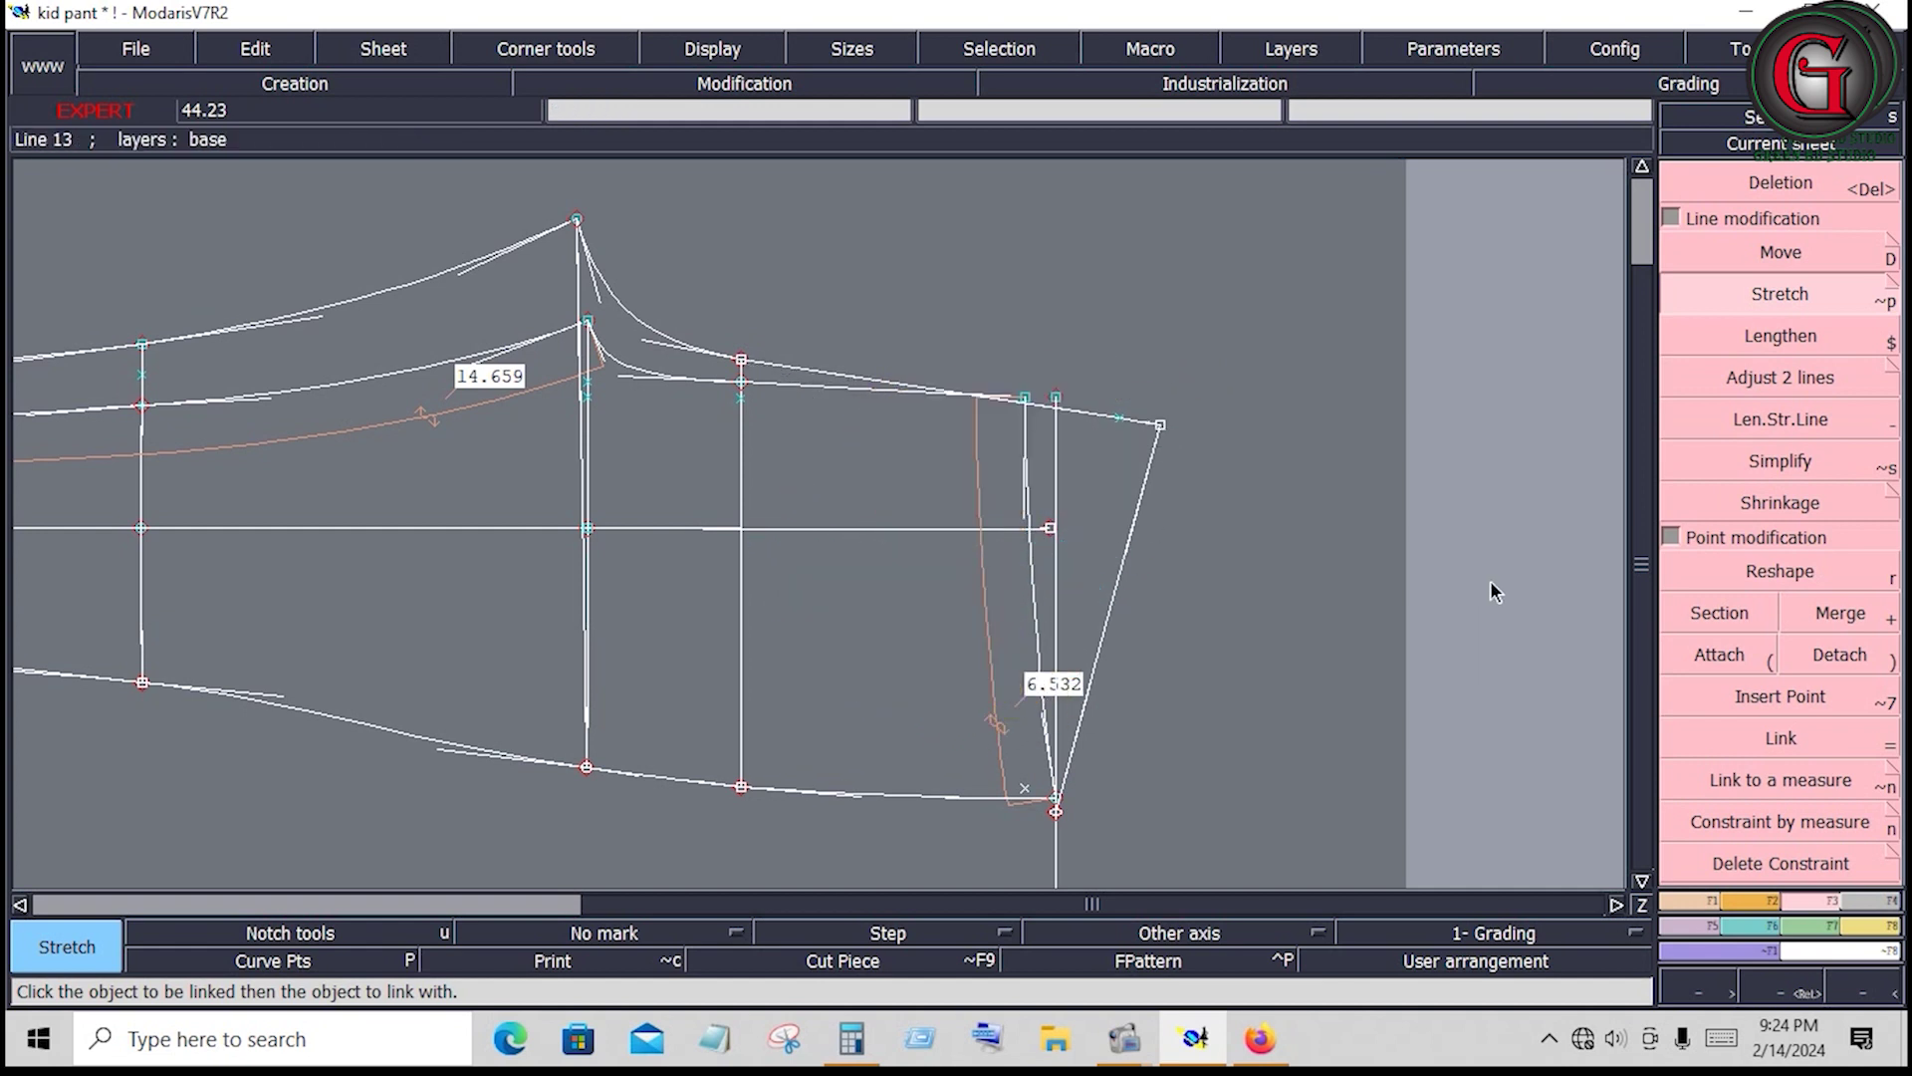
{"action": "key", "text": "Escape"}
{"action": "left_click", "coordinate": [1798, 291]}
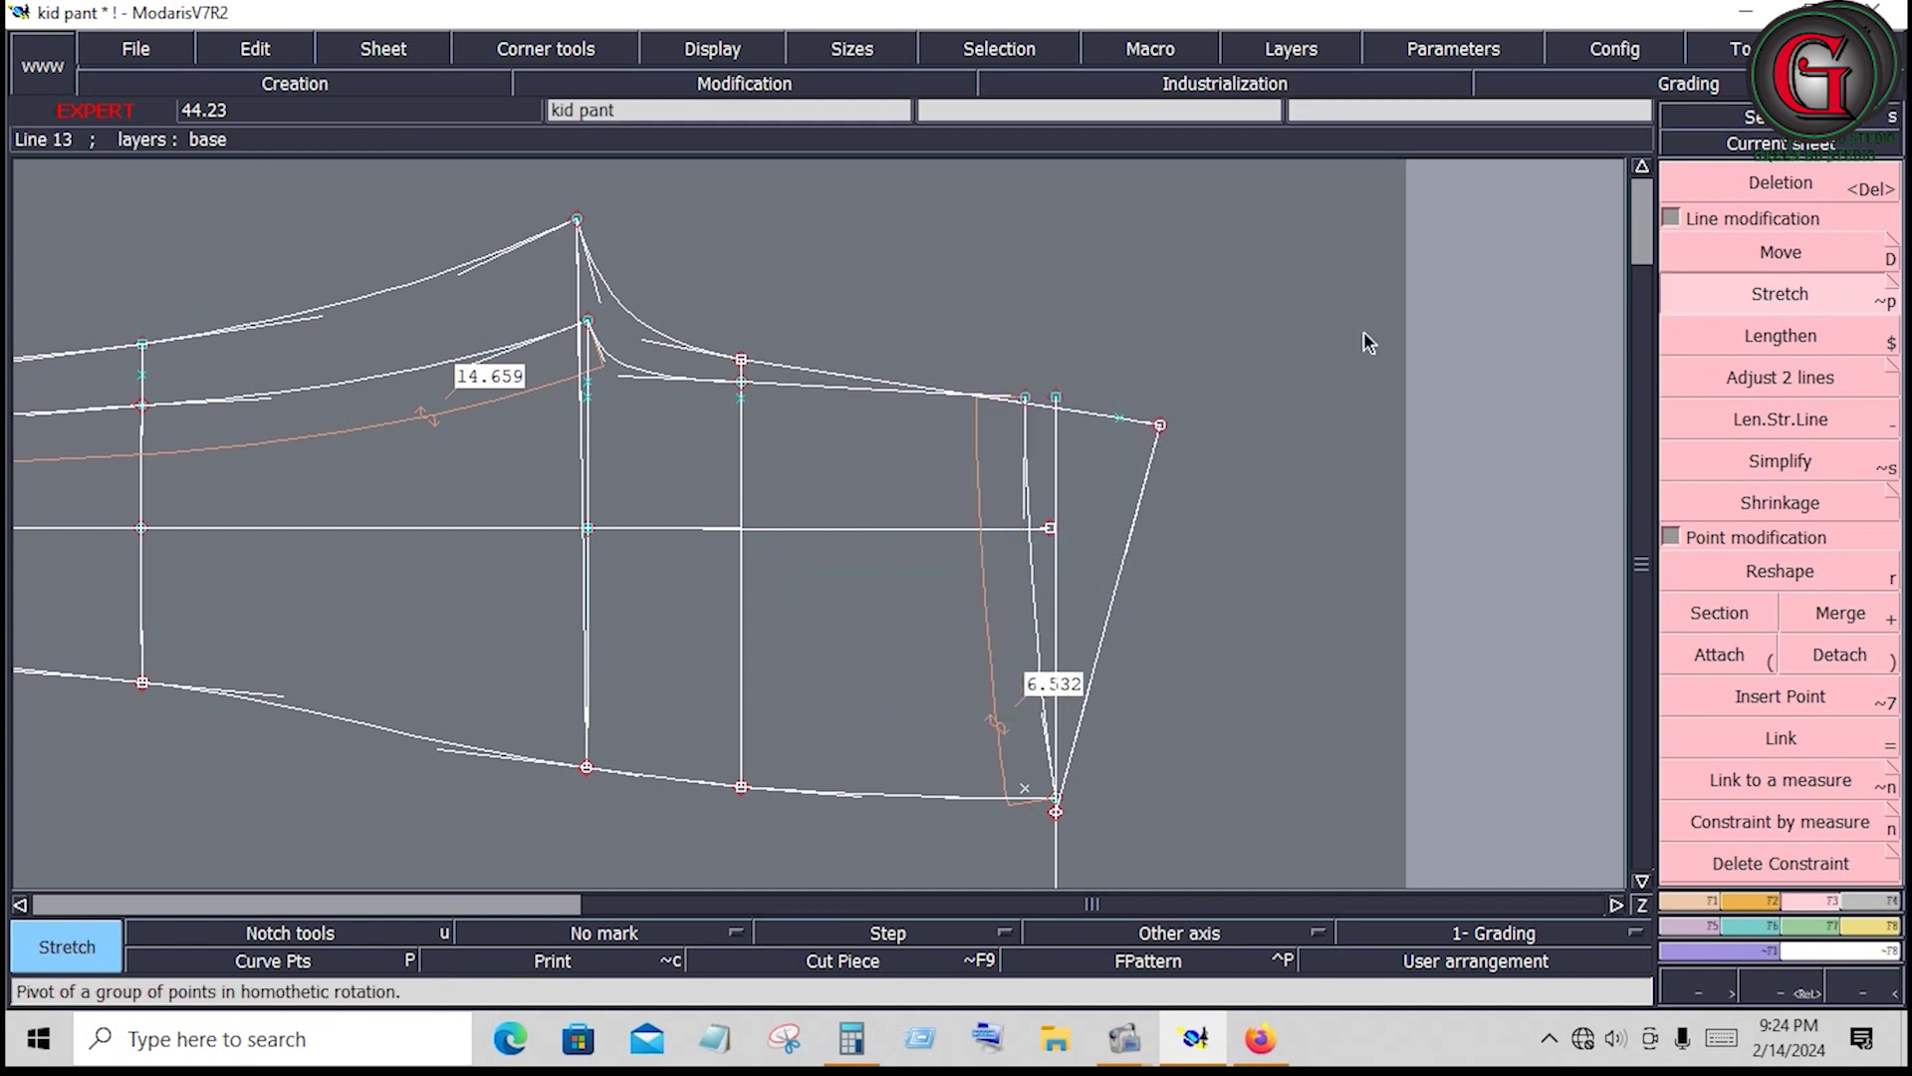
{"action": "left_click", "coordinate": [1159, 427]}
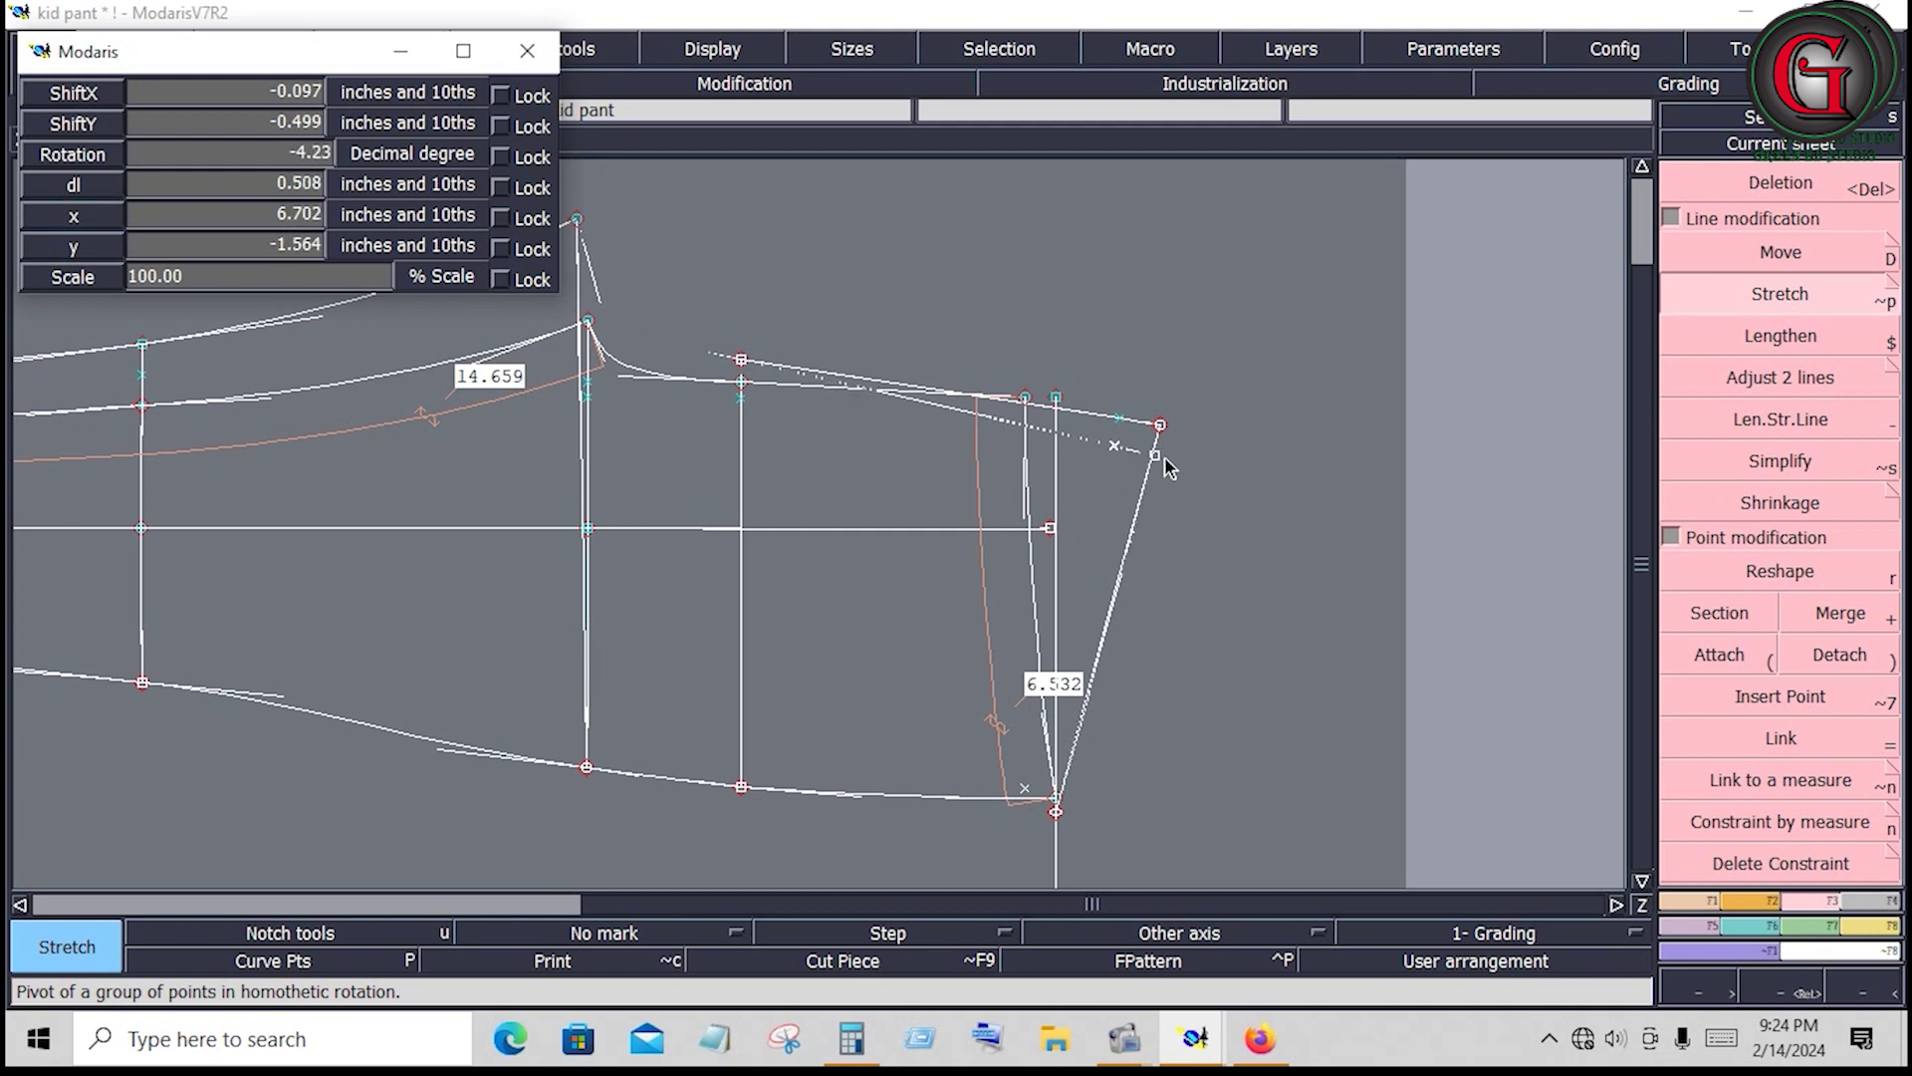
{"action": "left_click", "coordinate": [1166, 465]}
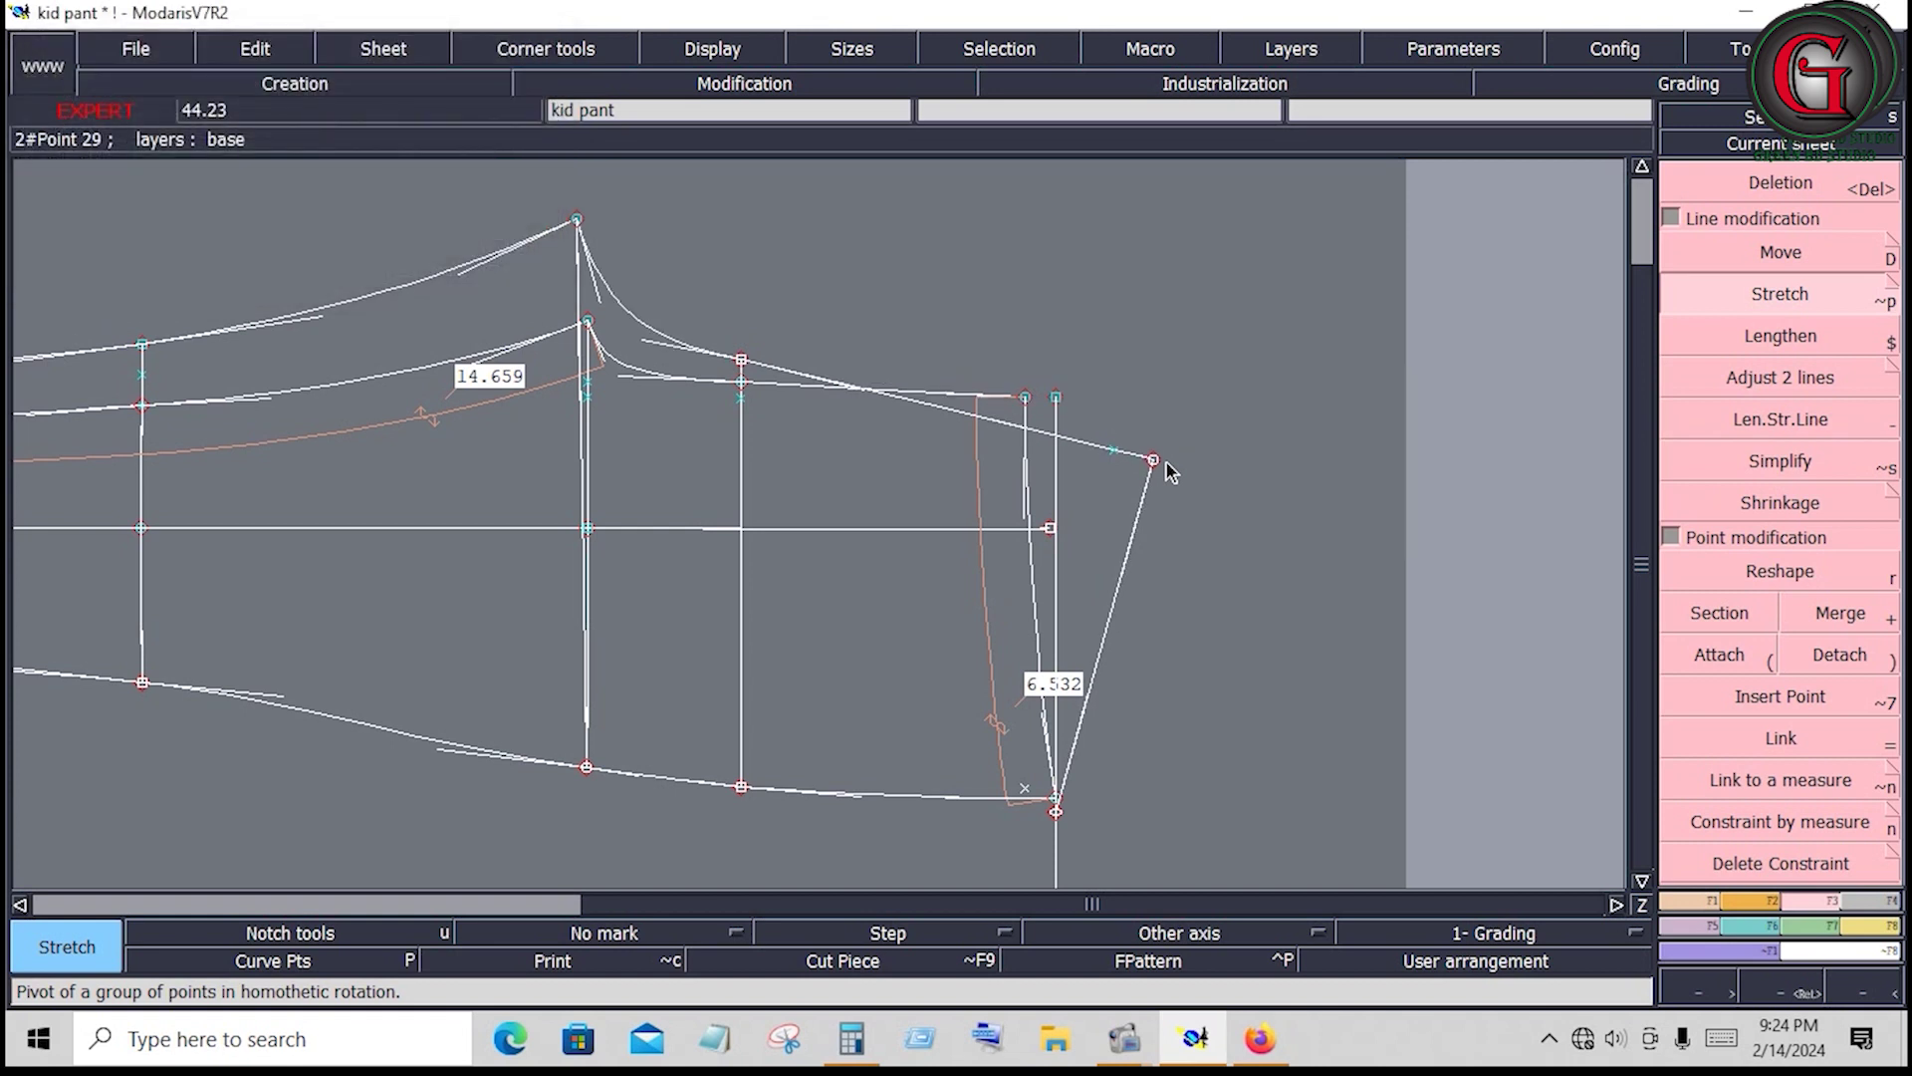
Reshape the lower hem point down its seam with a 0.56 offset
{"action": "left_click", "coordinate": [1781, 573]}
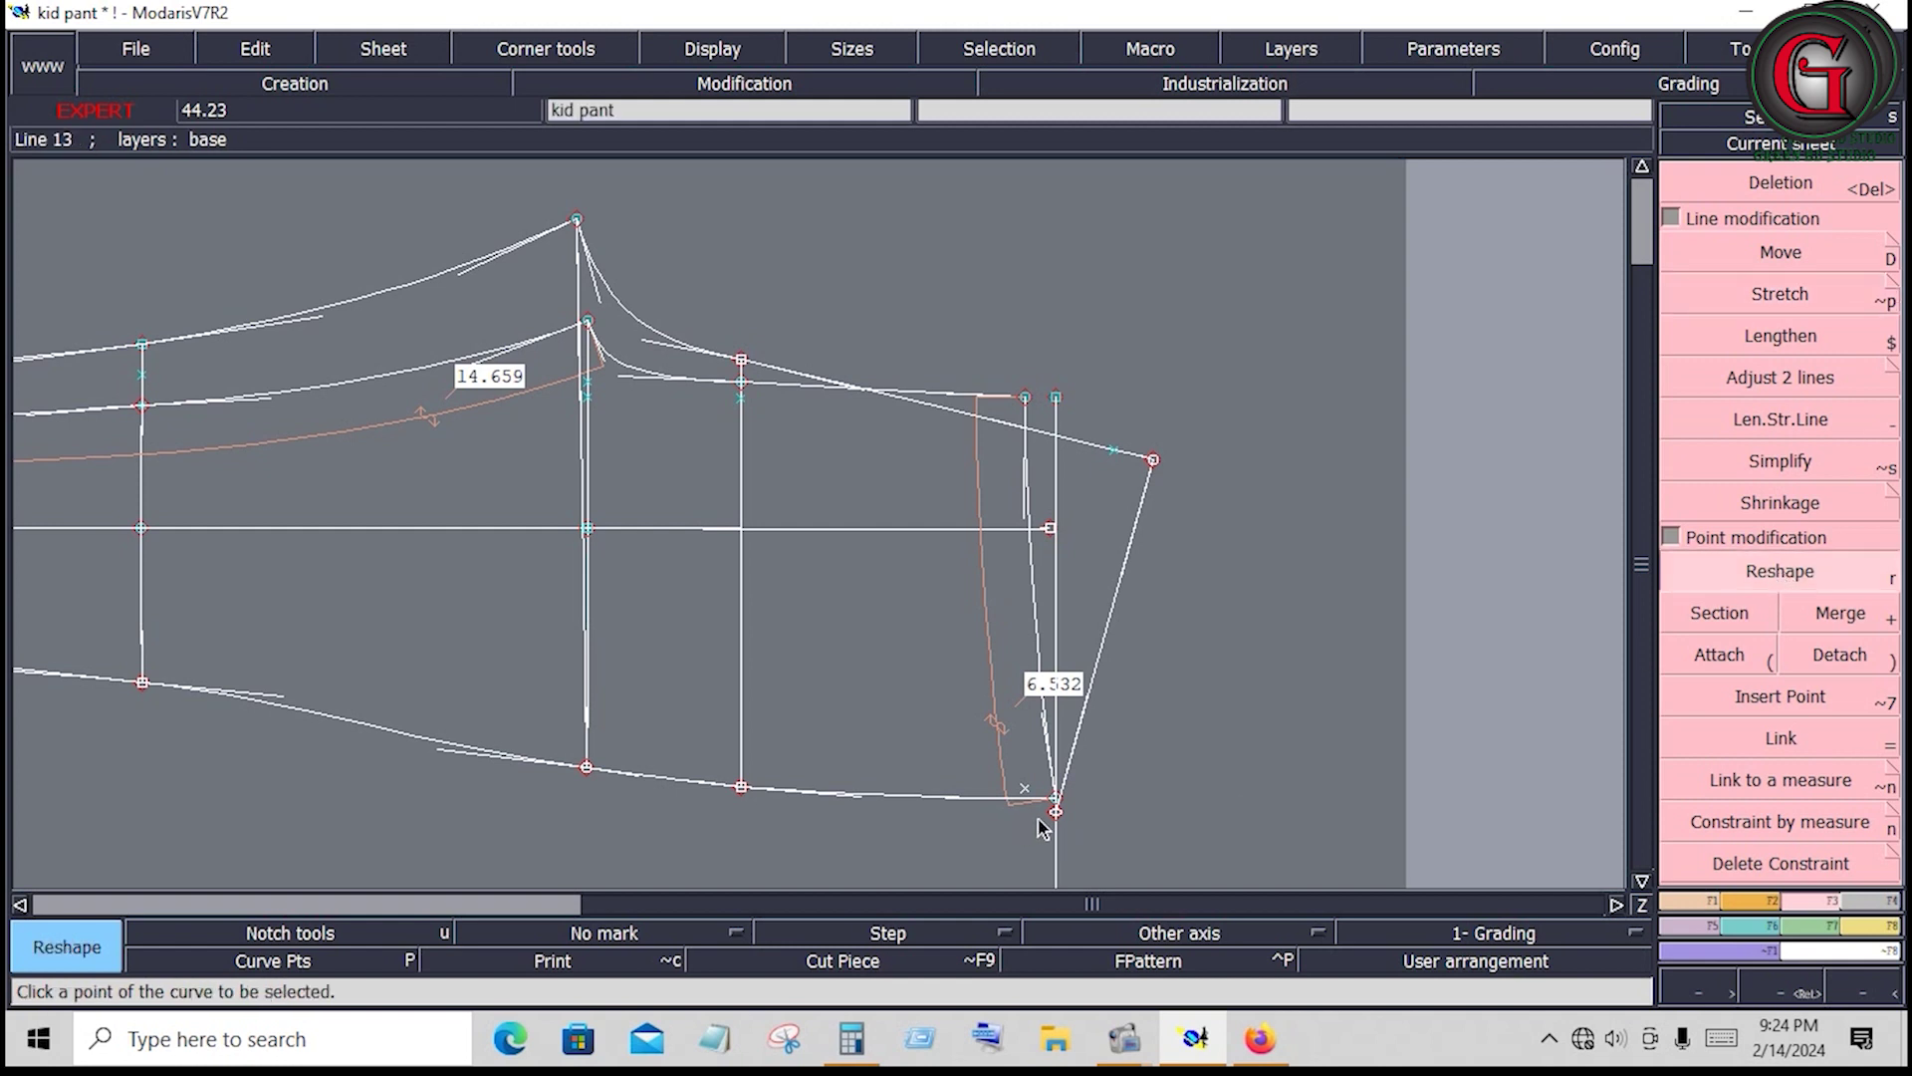
{"action": "left_click", "coordinate": [1058, 812]}
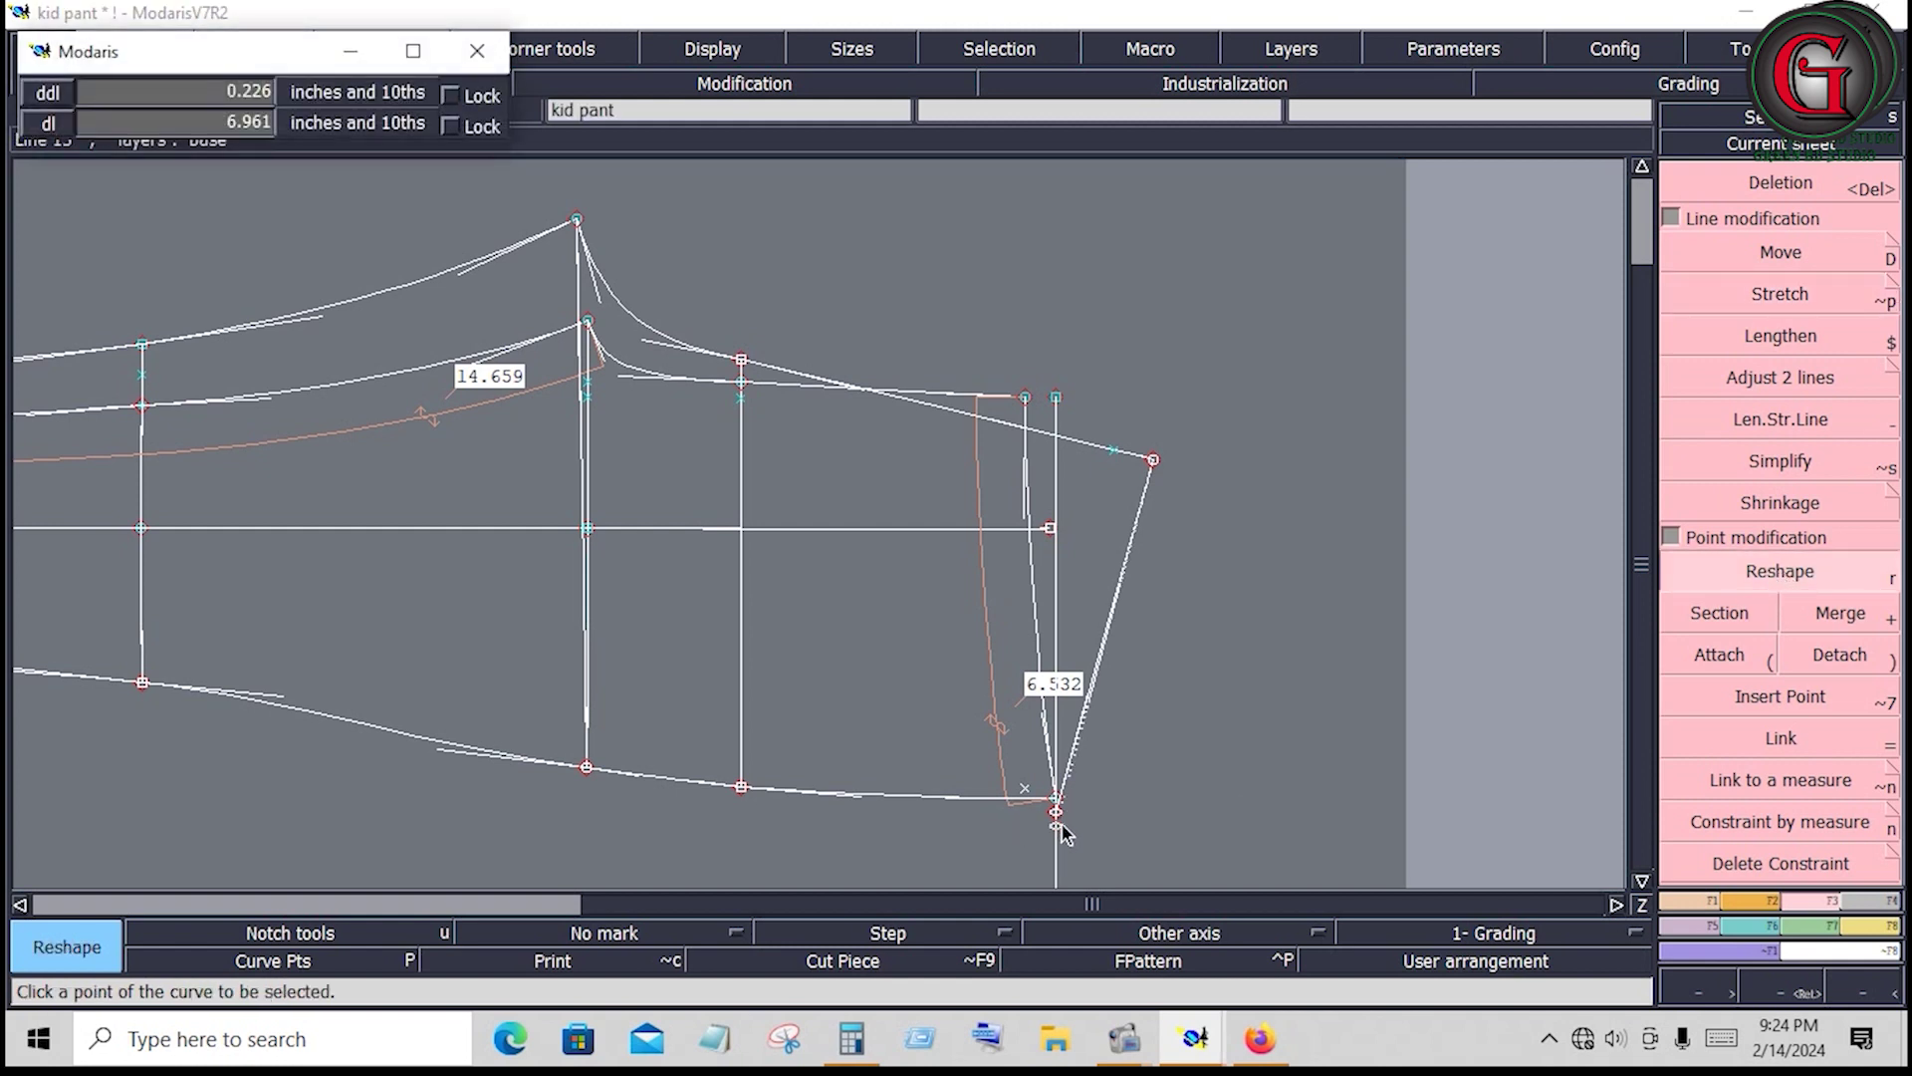
{"action": "key", "text": "BackSpace"}
{"action": "type", "text": "."}
{"action": "type", "text": "56"}
{"action": "key", "text": "Return"}
{"action": "left_click", "coordinate": [1870, 927]}
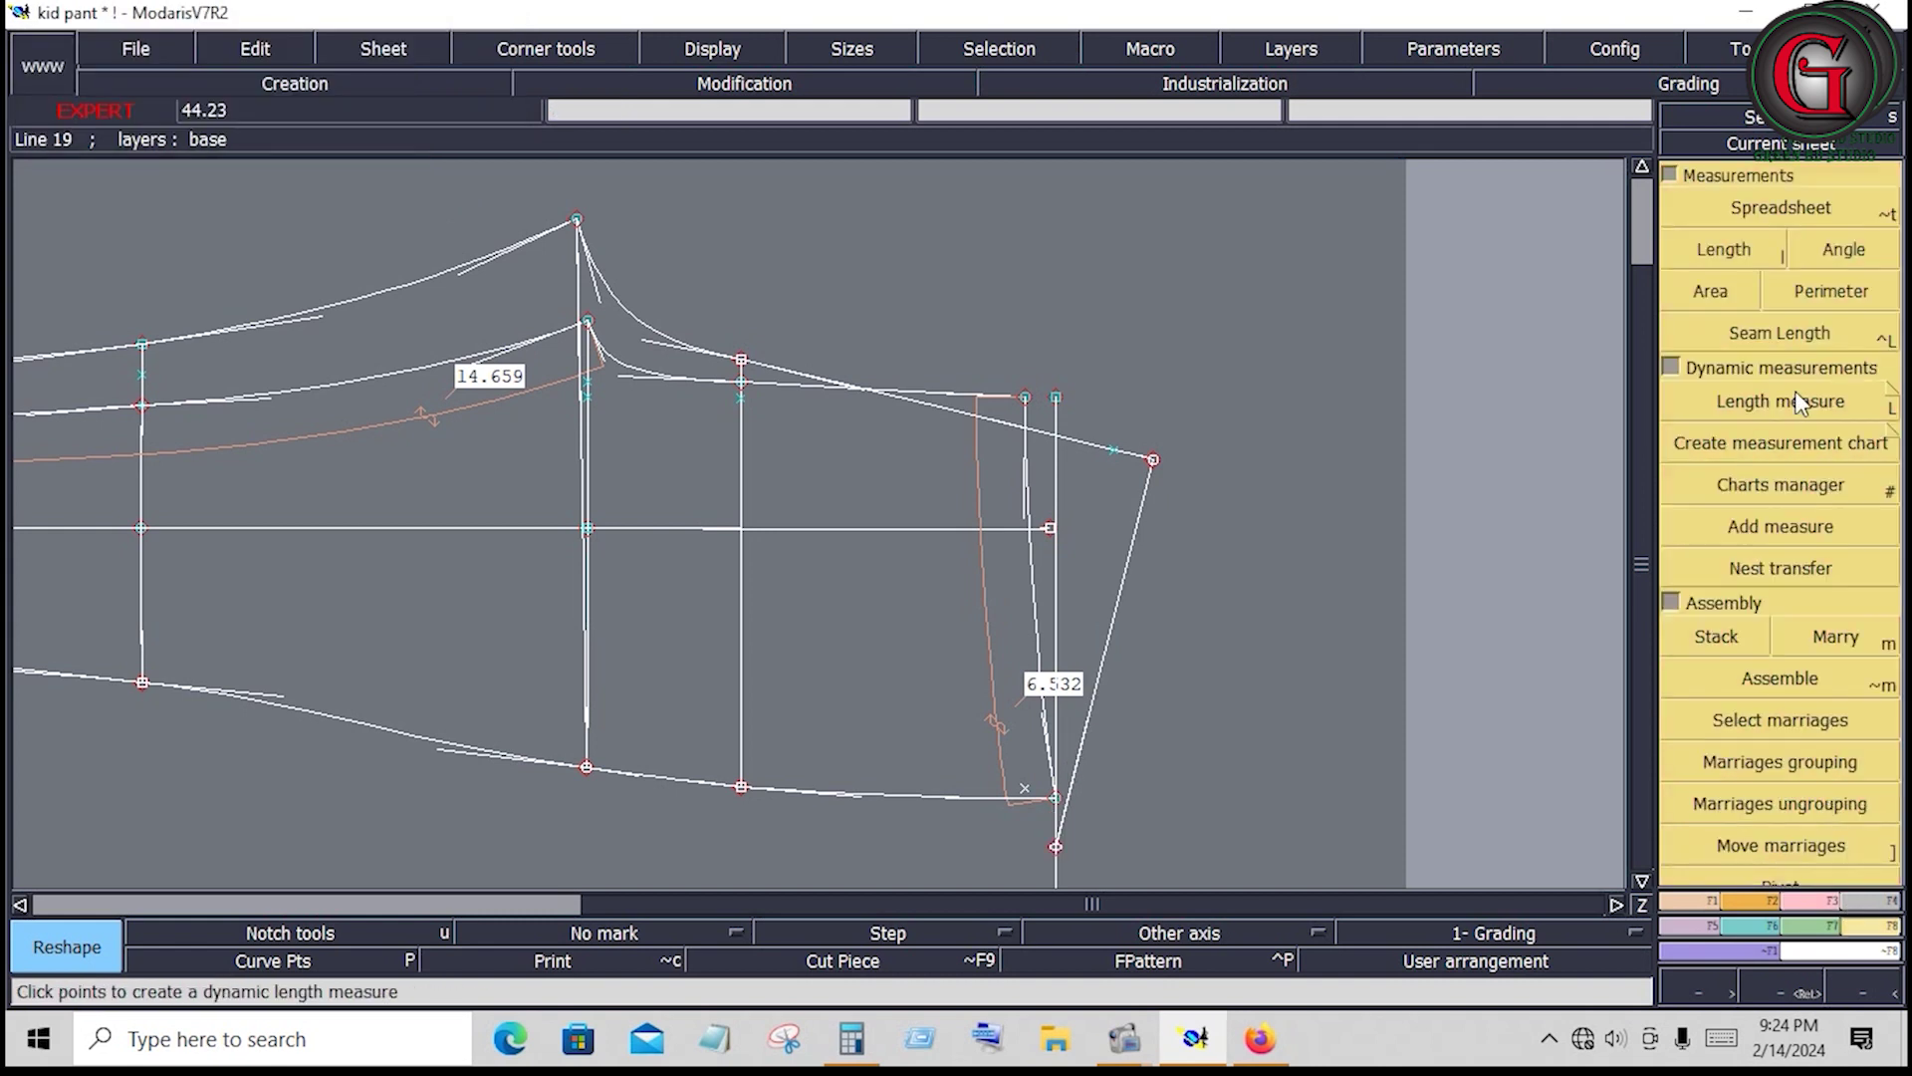
Measure the hem edge at 6.485, then lower the hem point until it reads 6.573
{"action": "left_click", "coordinate": [1840, 416]}
{"action": "left_click", "coordinate": [1153, 461]}
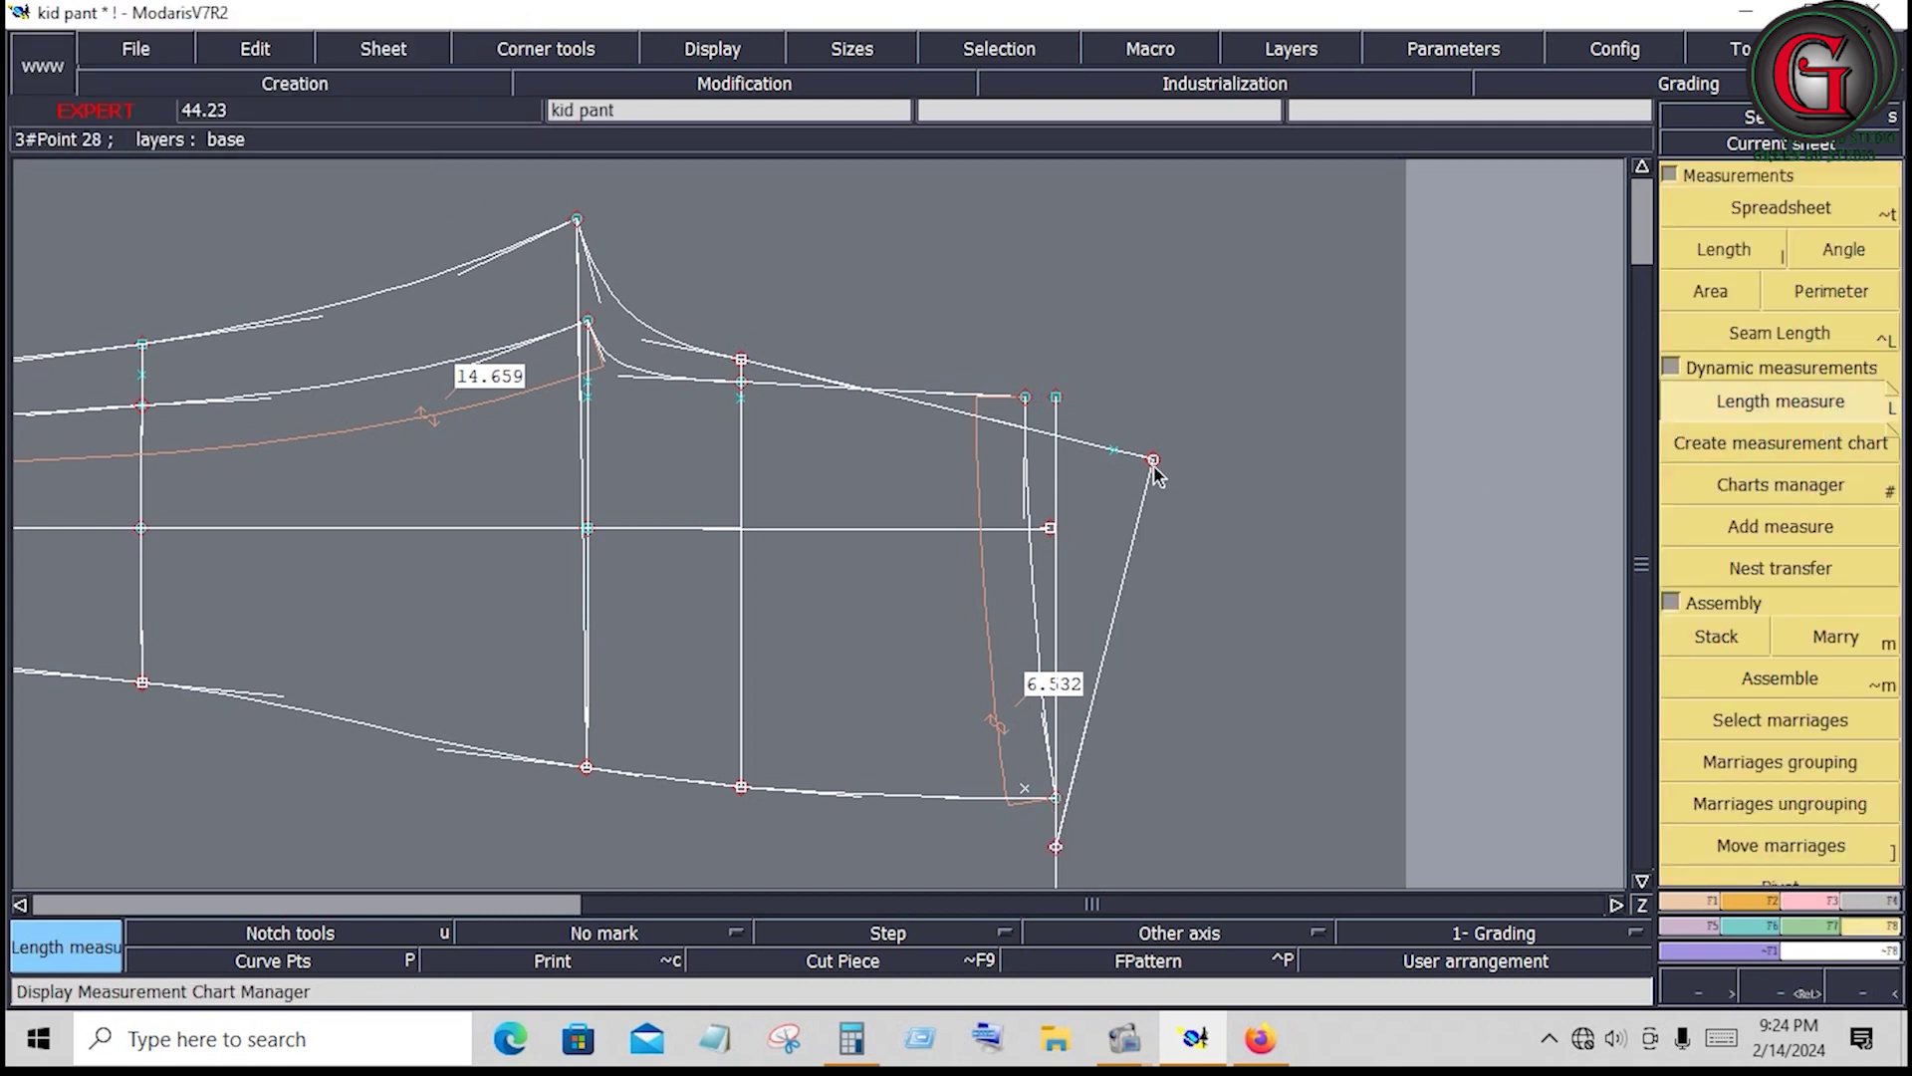
{"action": "left_click", "coordinate": [1059, 846]}
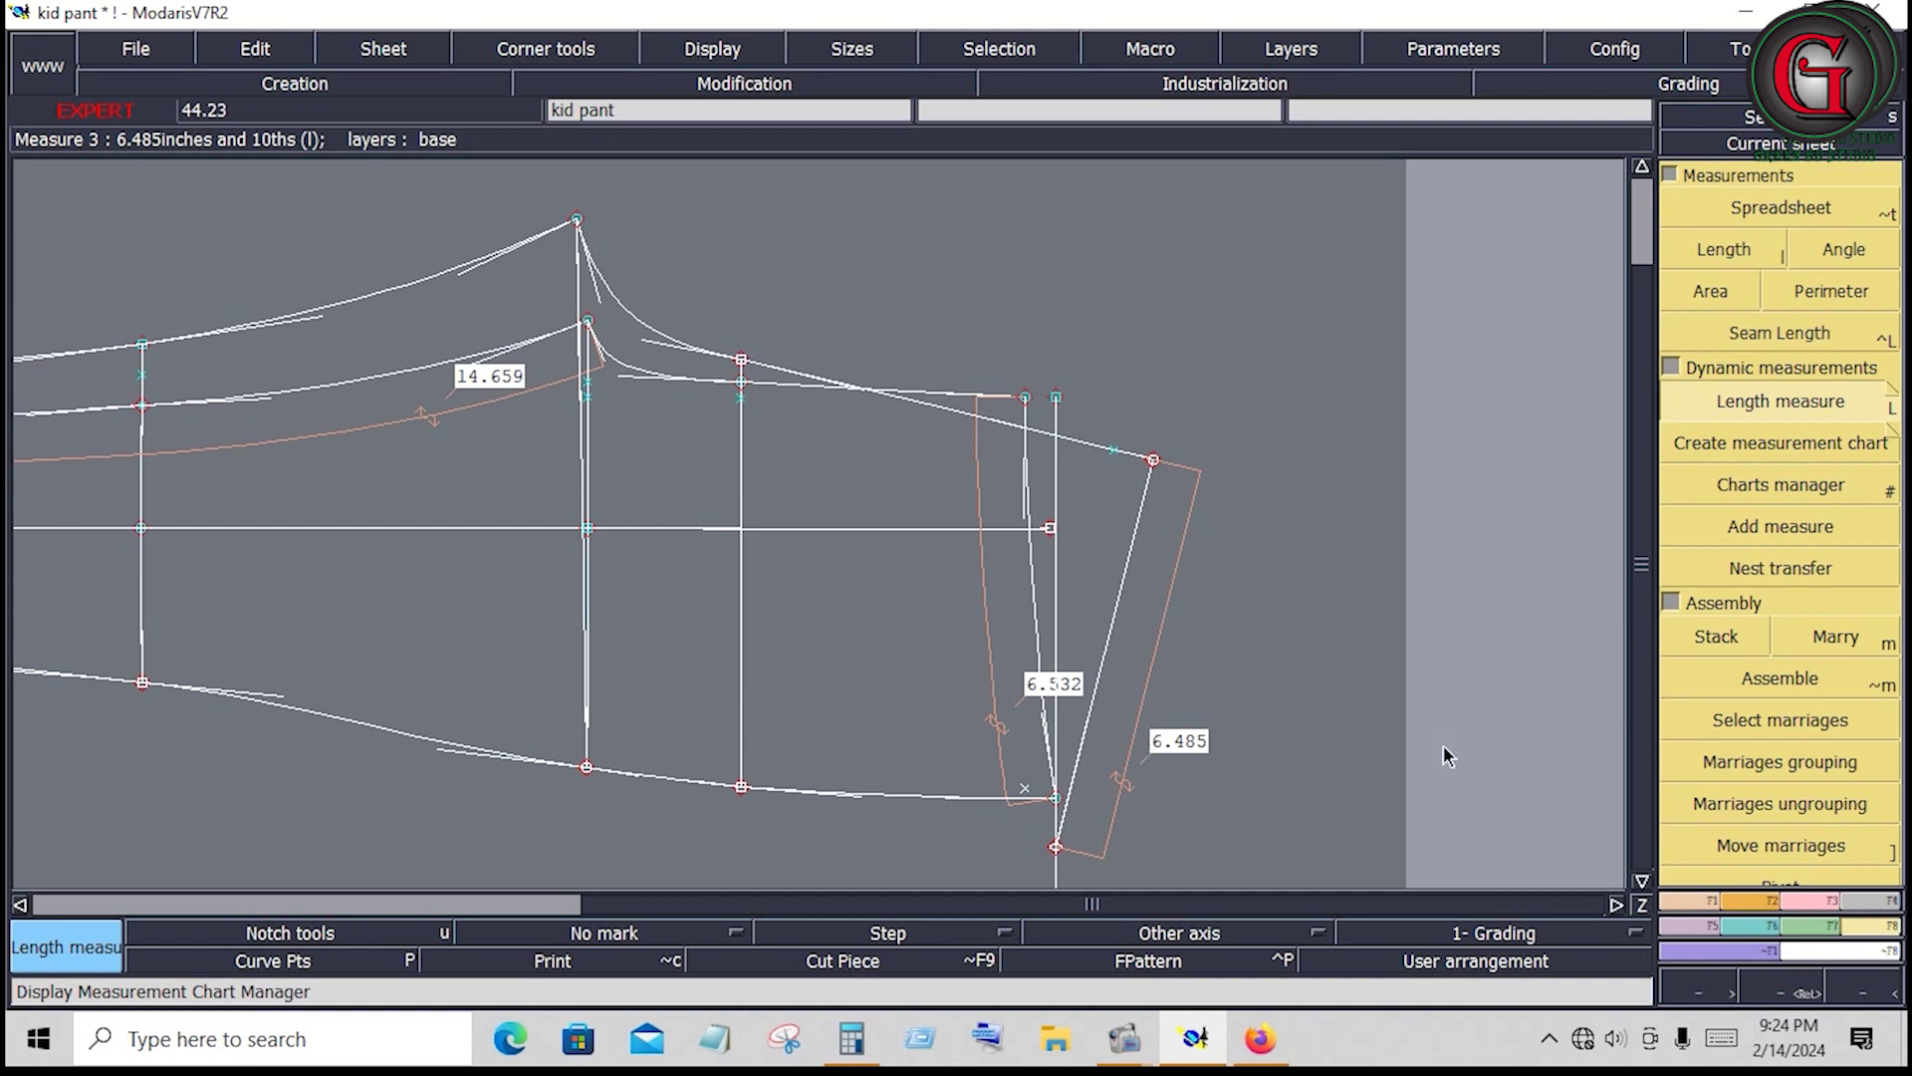
{"action": "left_click", "coordinate": [1821, 904]}
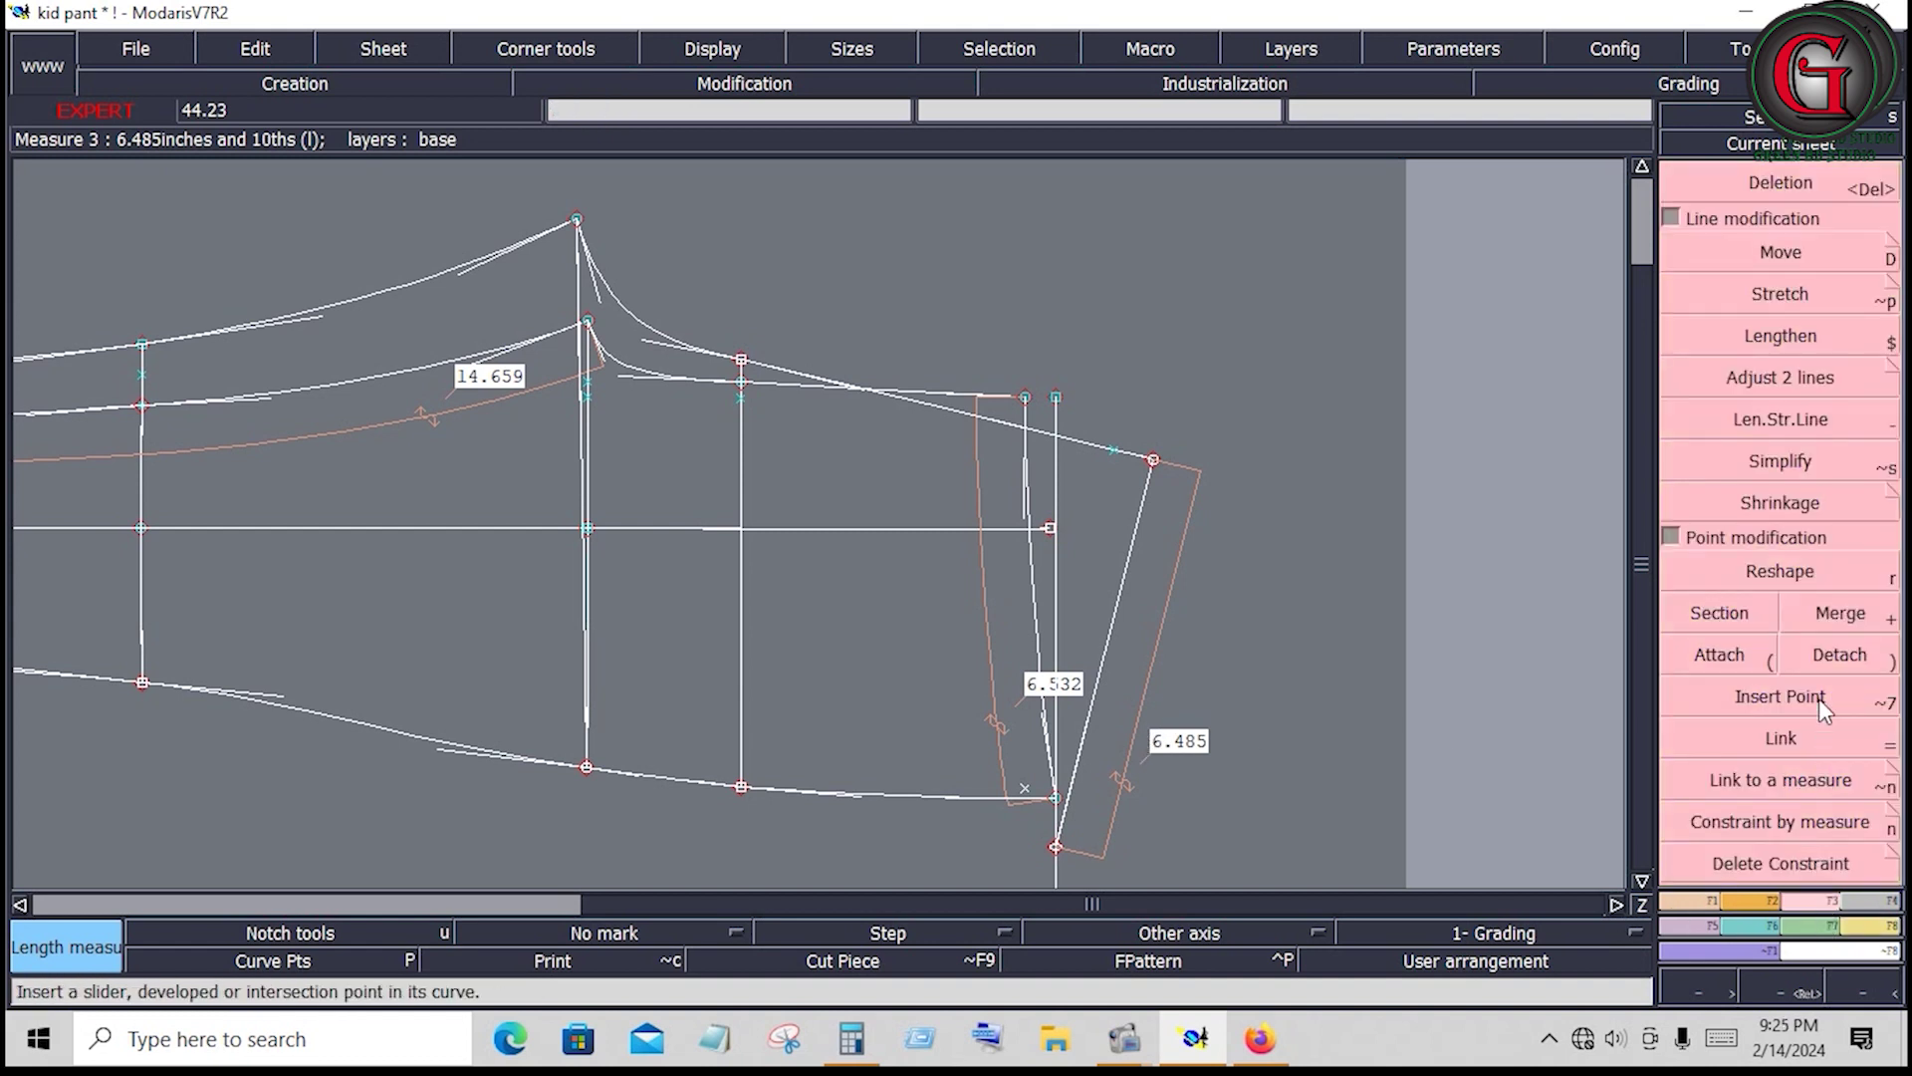
{"action": "left_click", "coordinate": [1788, 570]}
{"action": "left_click", "coordinate": [1055, 846]}
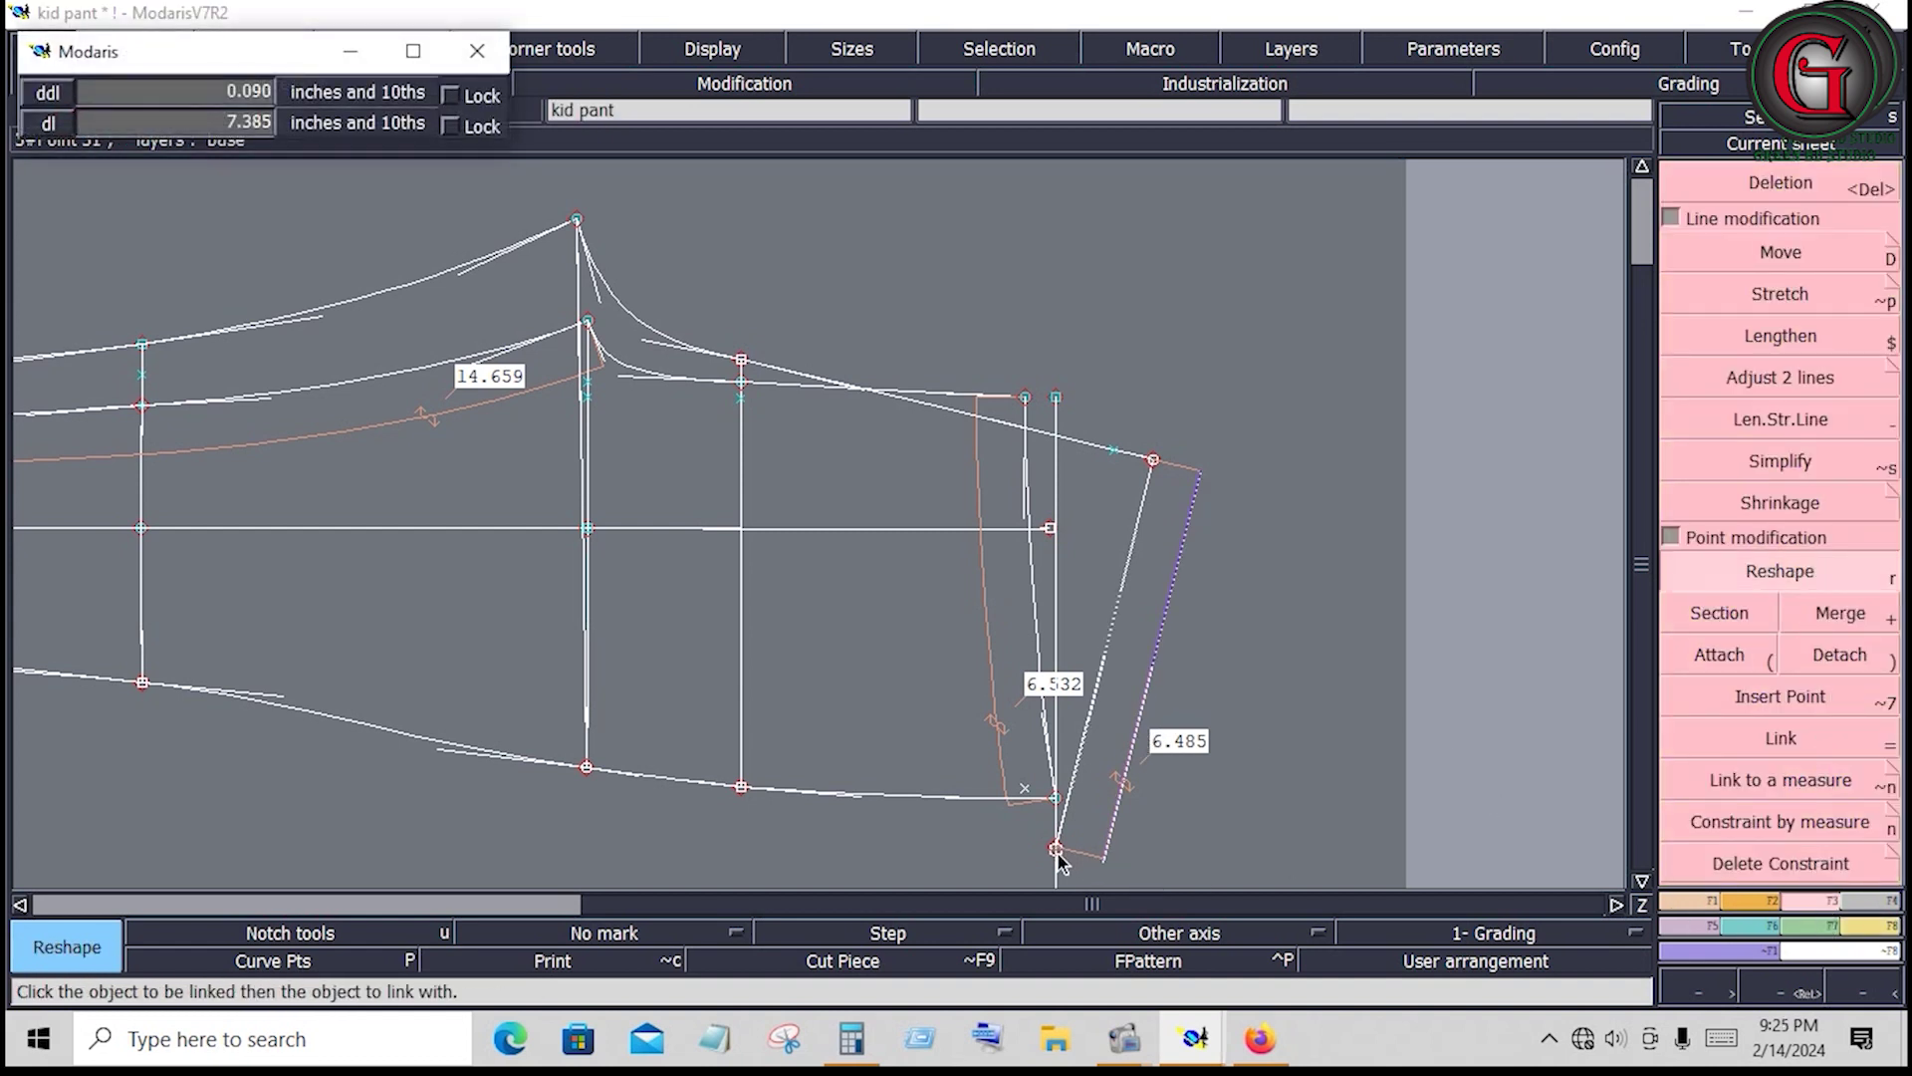
{"action": "left_click", "coordinate": [1056, 851]}
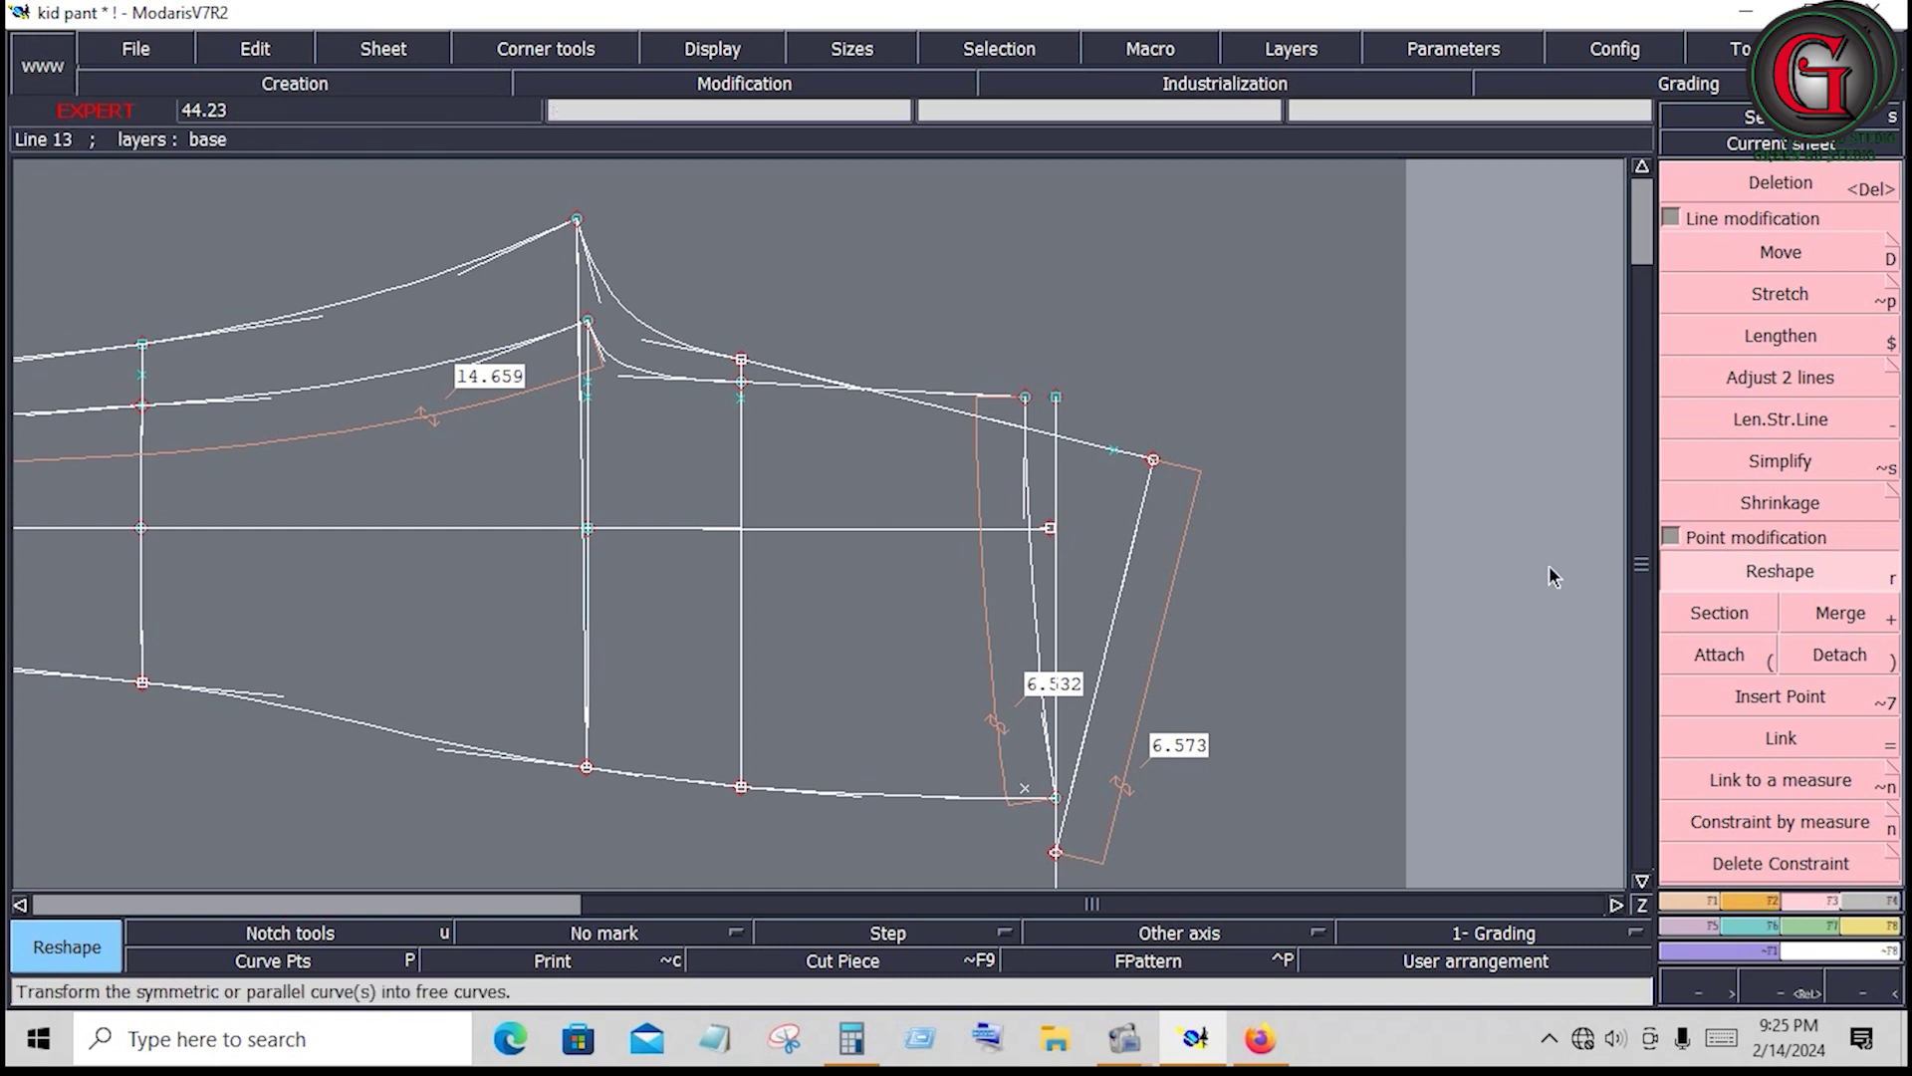
Try mirroring the pattern lines across the symmetry axis, then cancel the unfinished construction
{"action": "left_click", "coordinate": [1693, 896]}
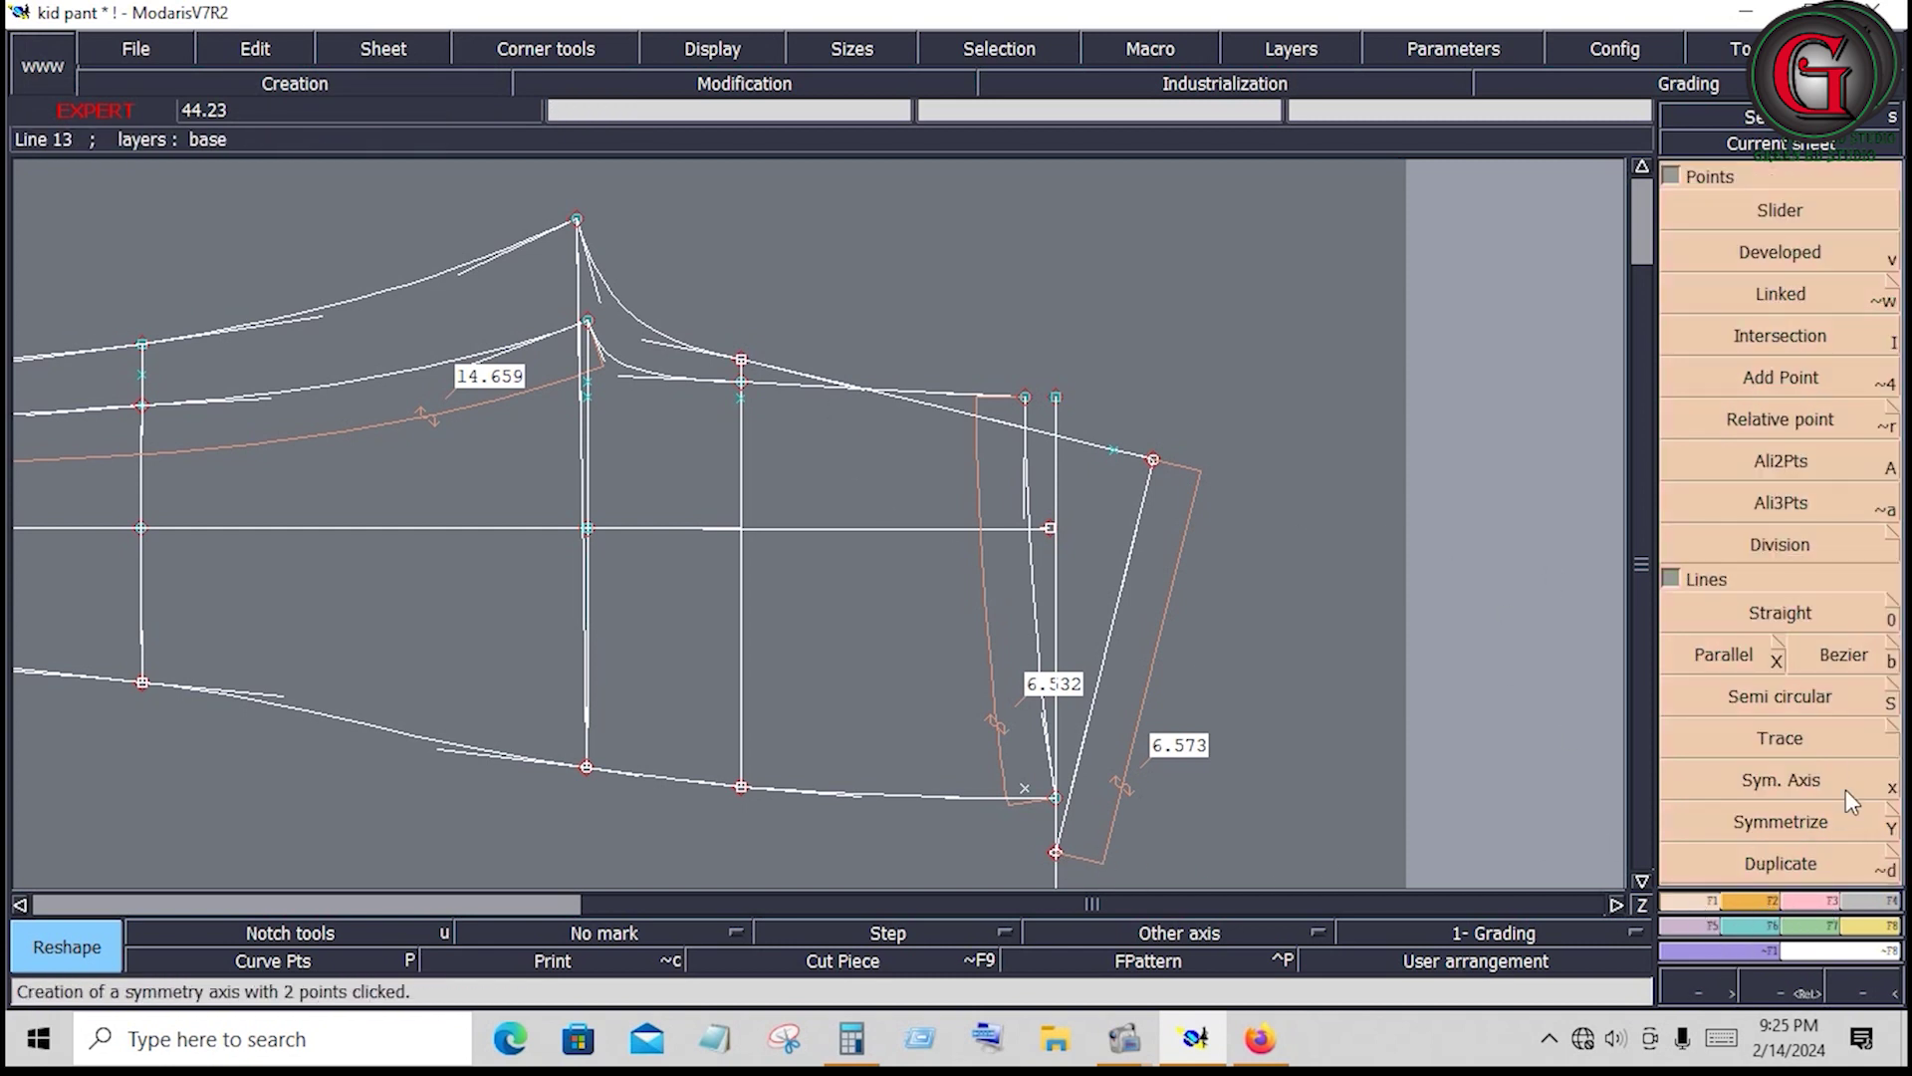
{"action": "left_click", "coordinate": [1781, 822]}
{"action": "left_click", "coordinate": [1086, 443]}
{"action": "left_click", "coordinate": [1121, 570]}
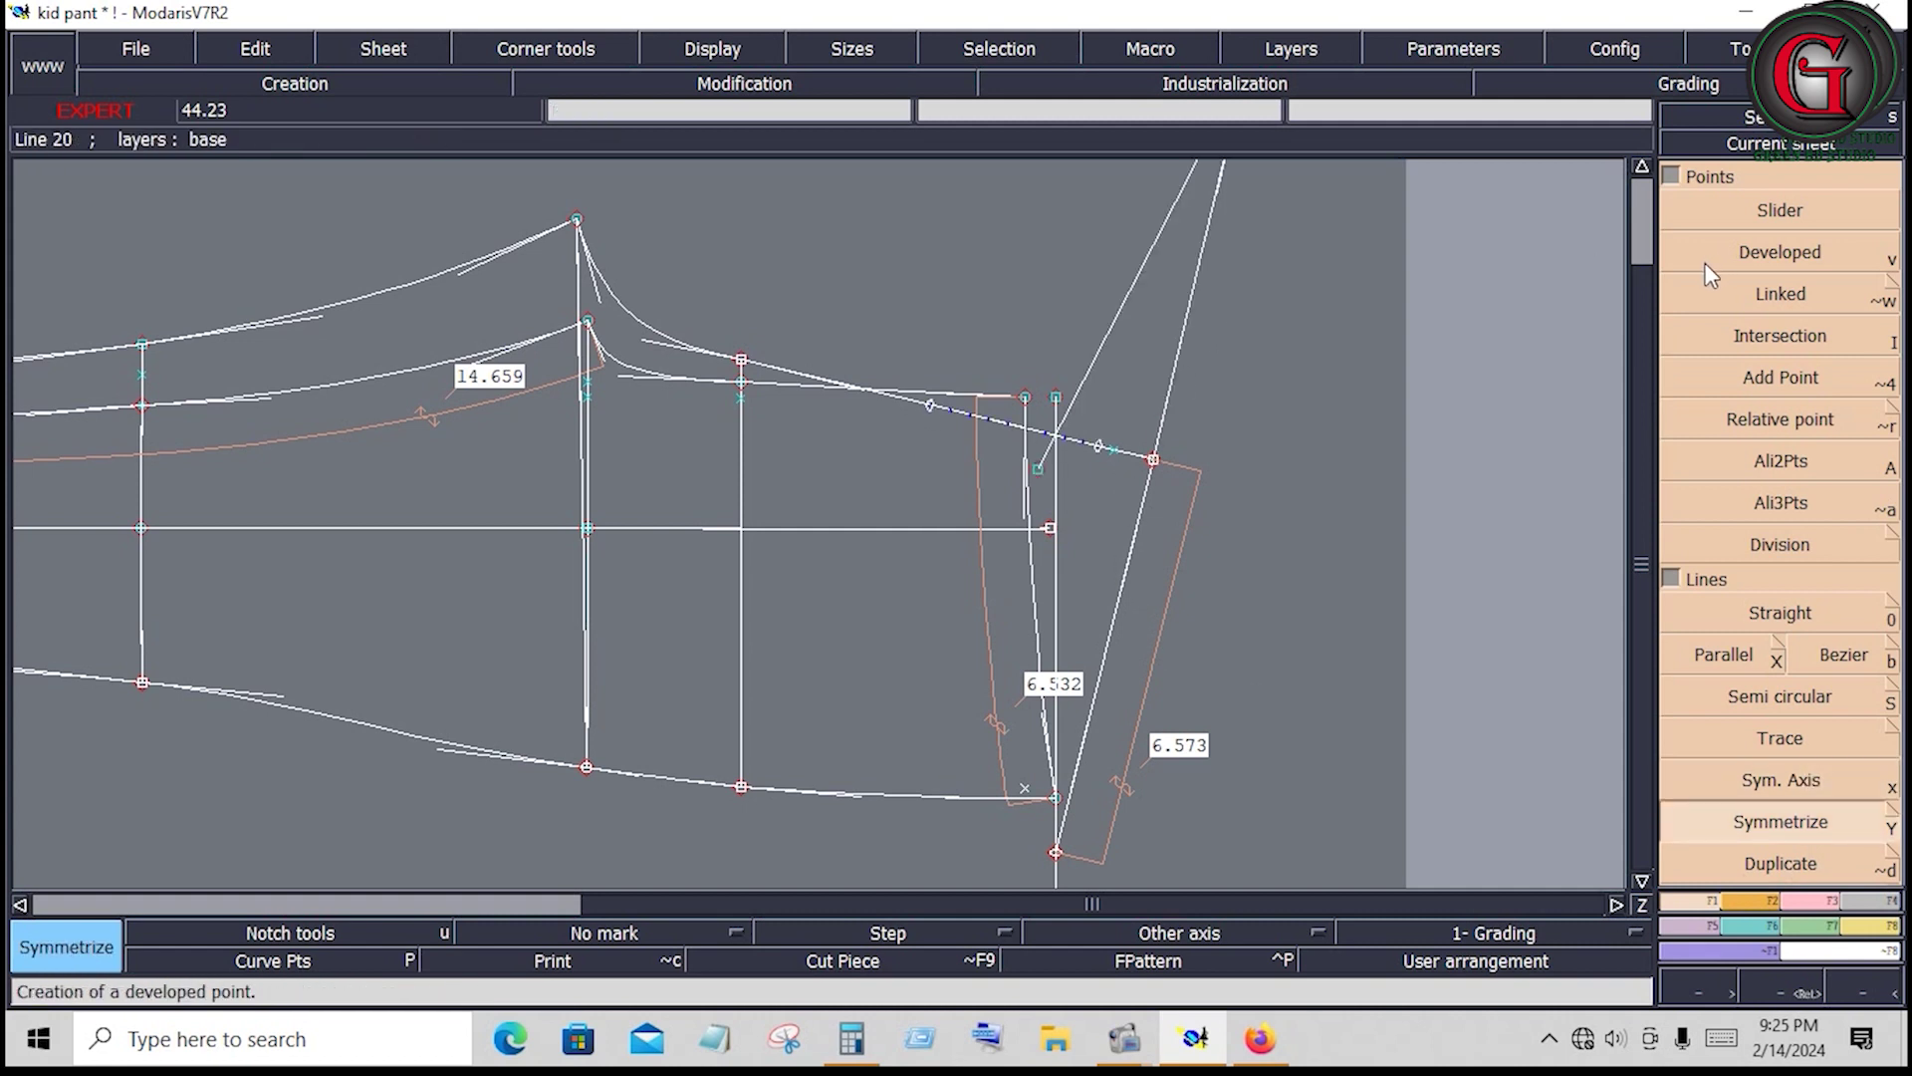
{"action": "right_click", "coordinate": [1220, 291]}
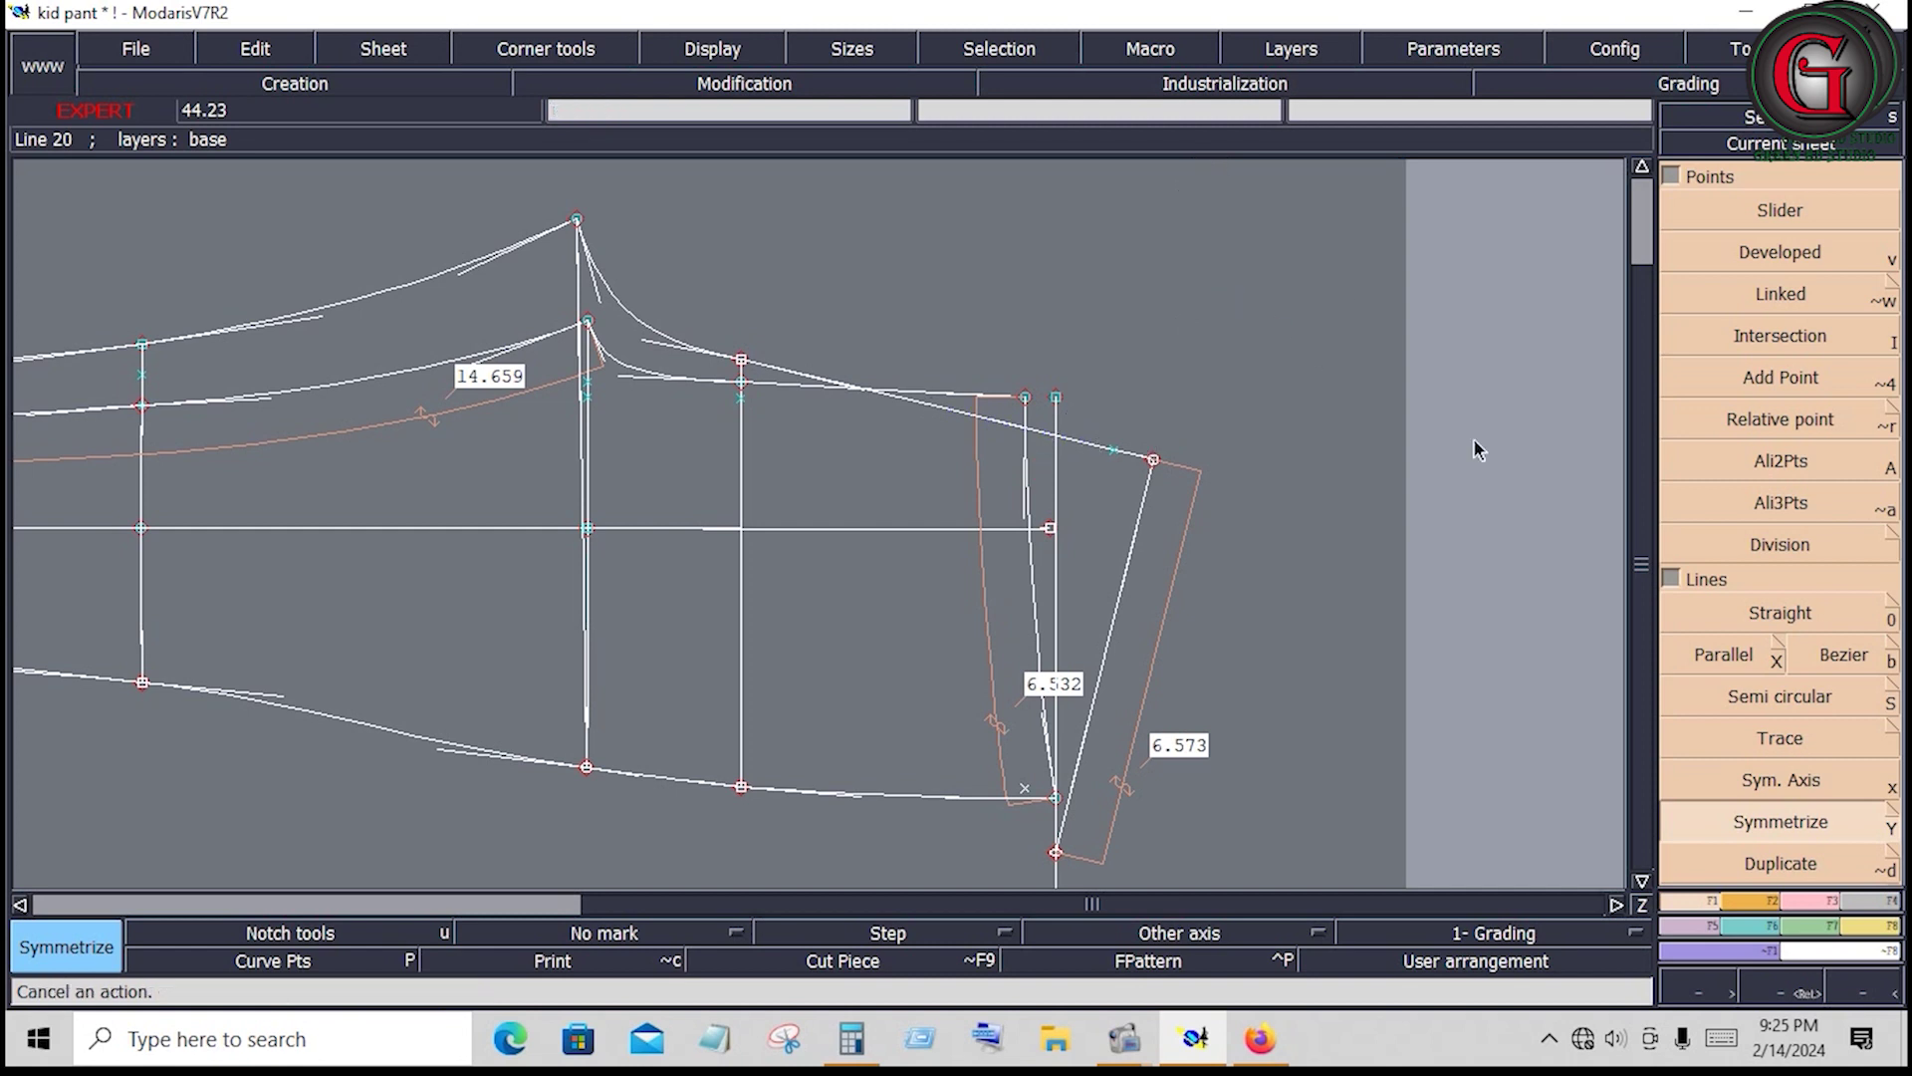
{"action": "left_click", "coordinate": [1836, 900]}
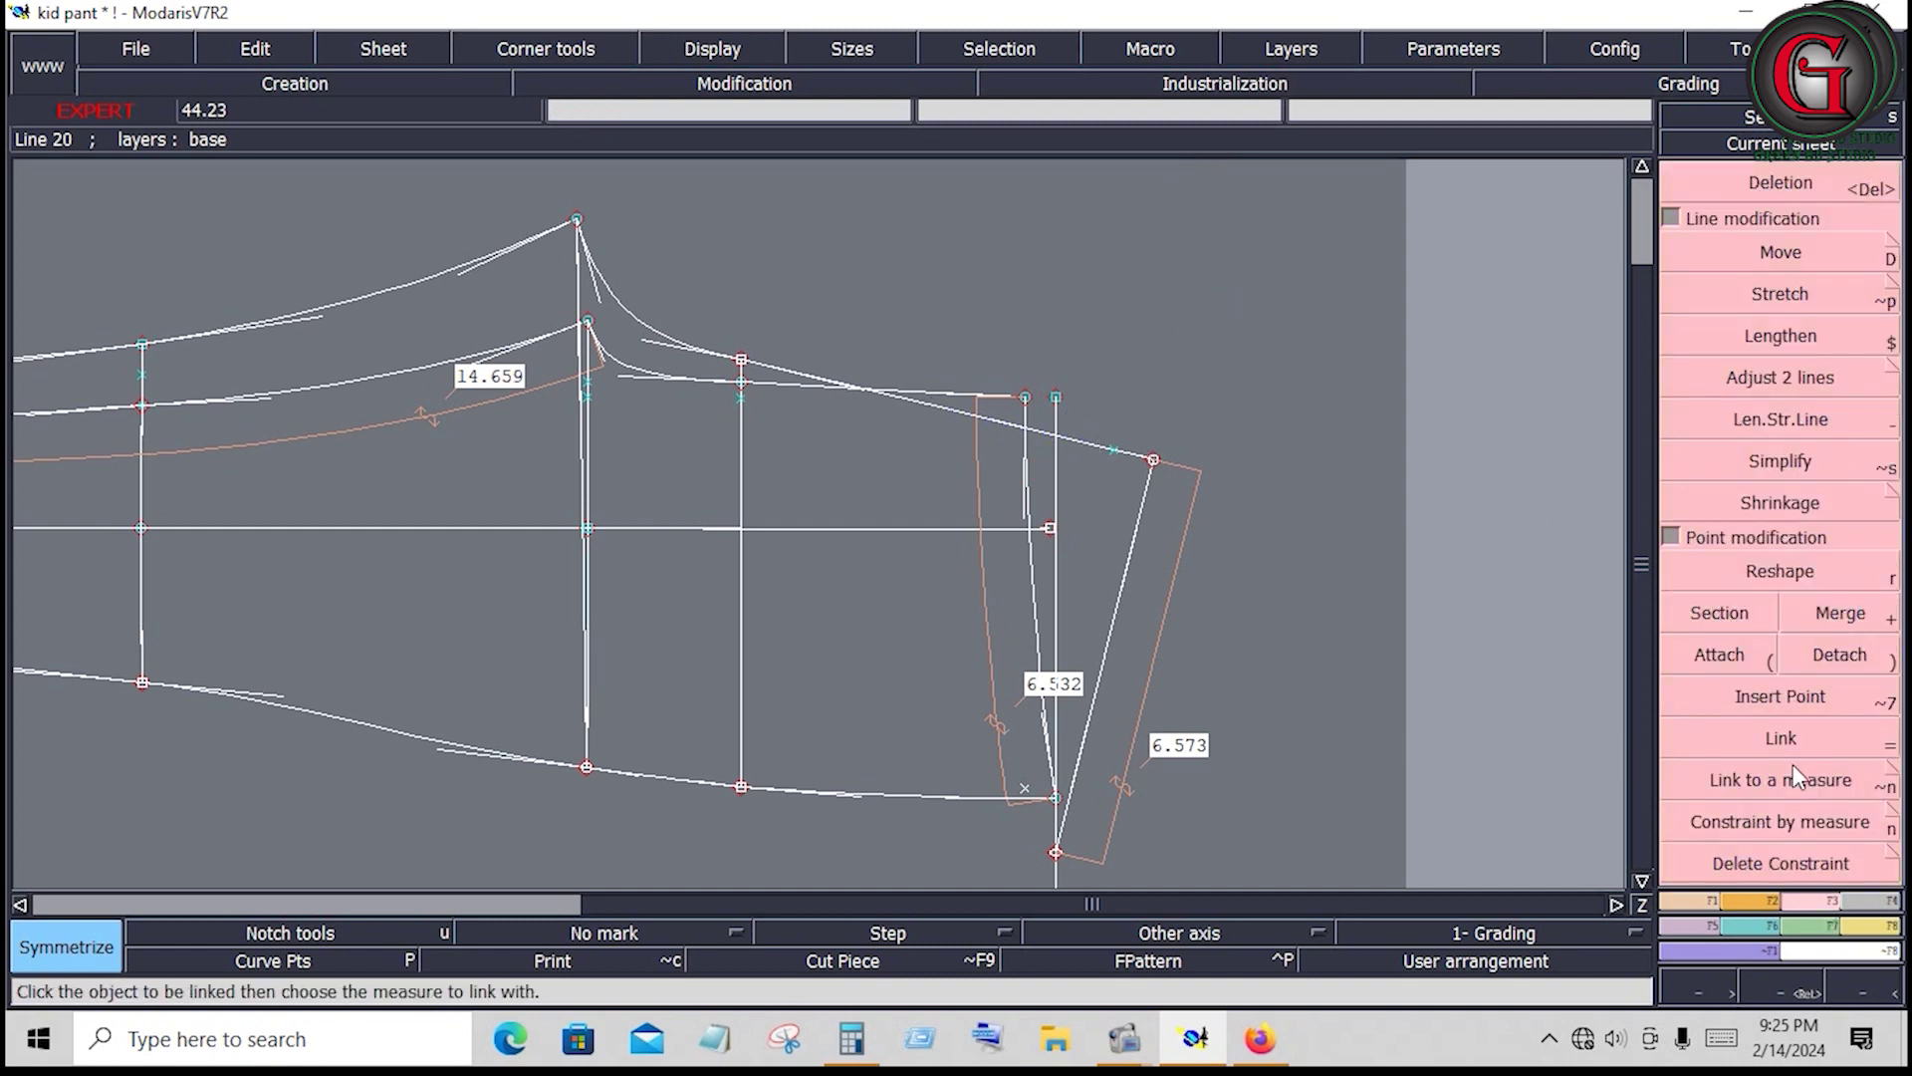
Draw a Bezier curve from the knee point to the rotated hem corner
{"action": "left_click", "coordinate": [1787, 697]}
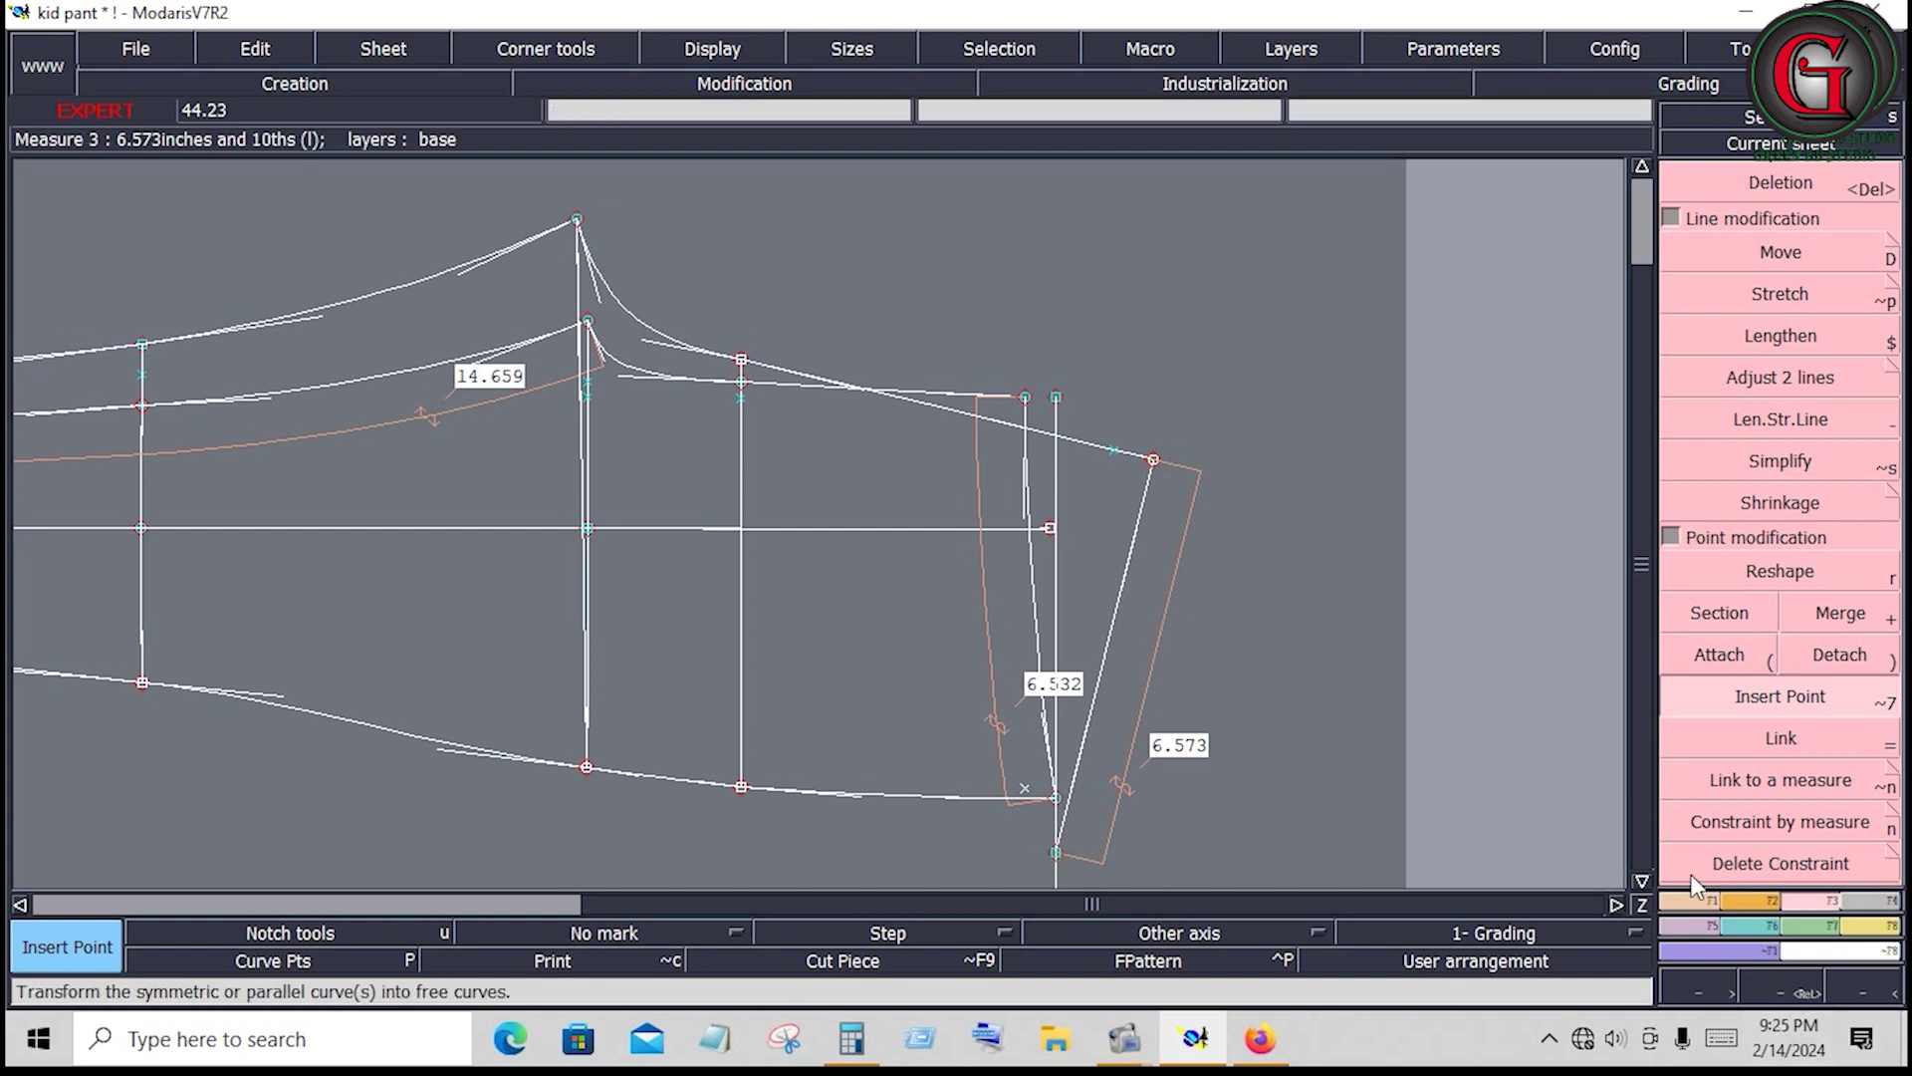
{"action": "left_click", "coordinate": [1691, 901]}
{"action": "left_click", "coordinate": [1828, 653]}
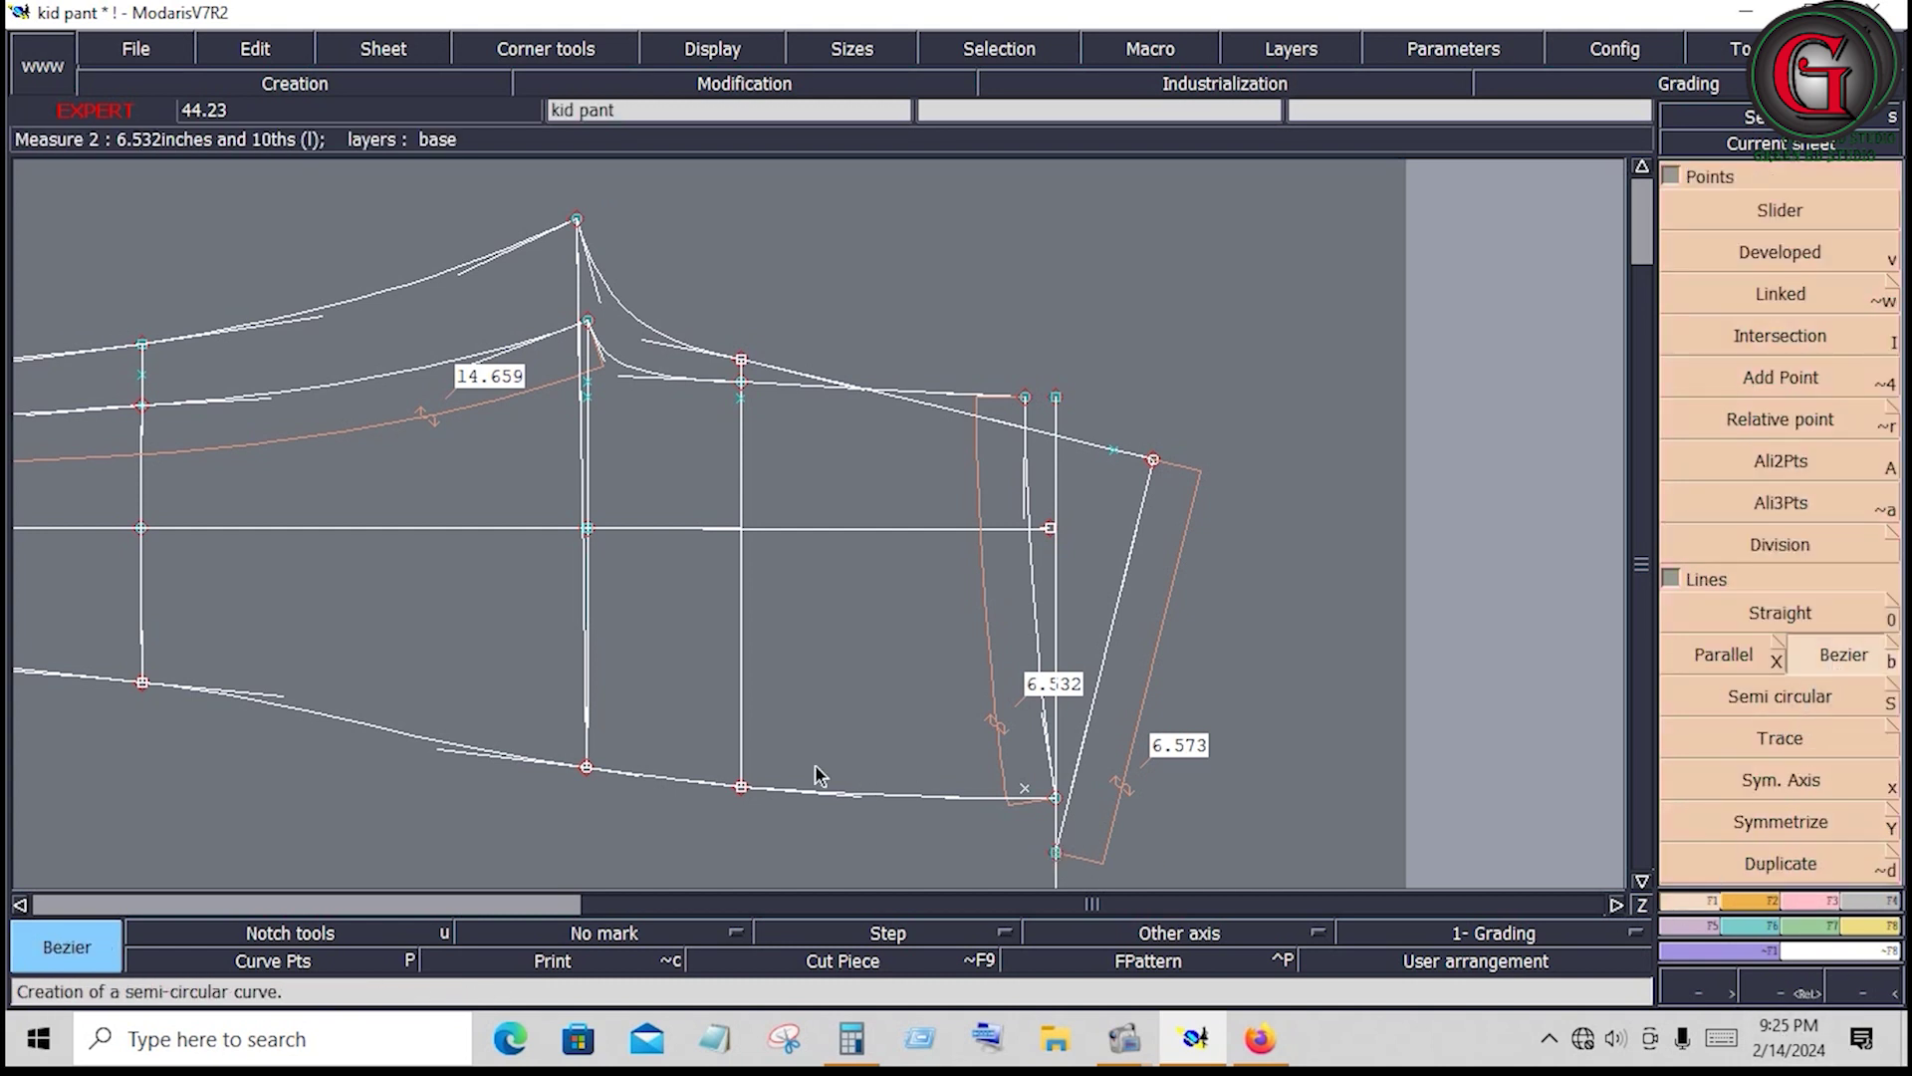
{"action": "left_click", "coordinate": [585, 768]}
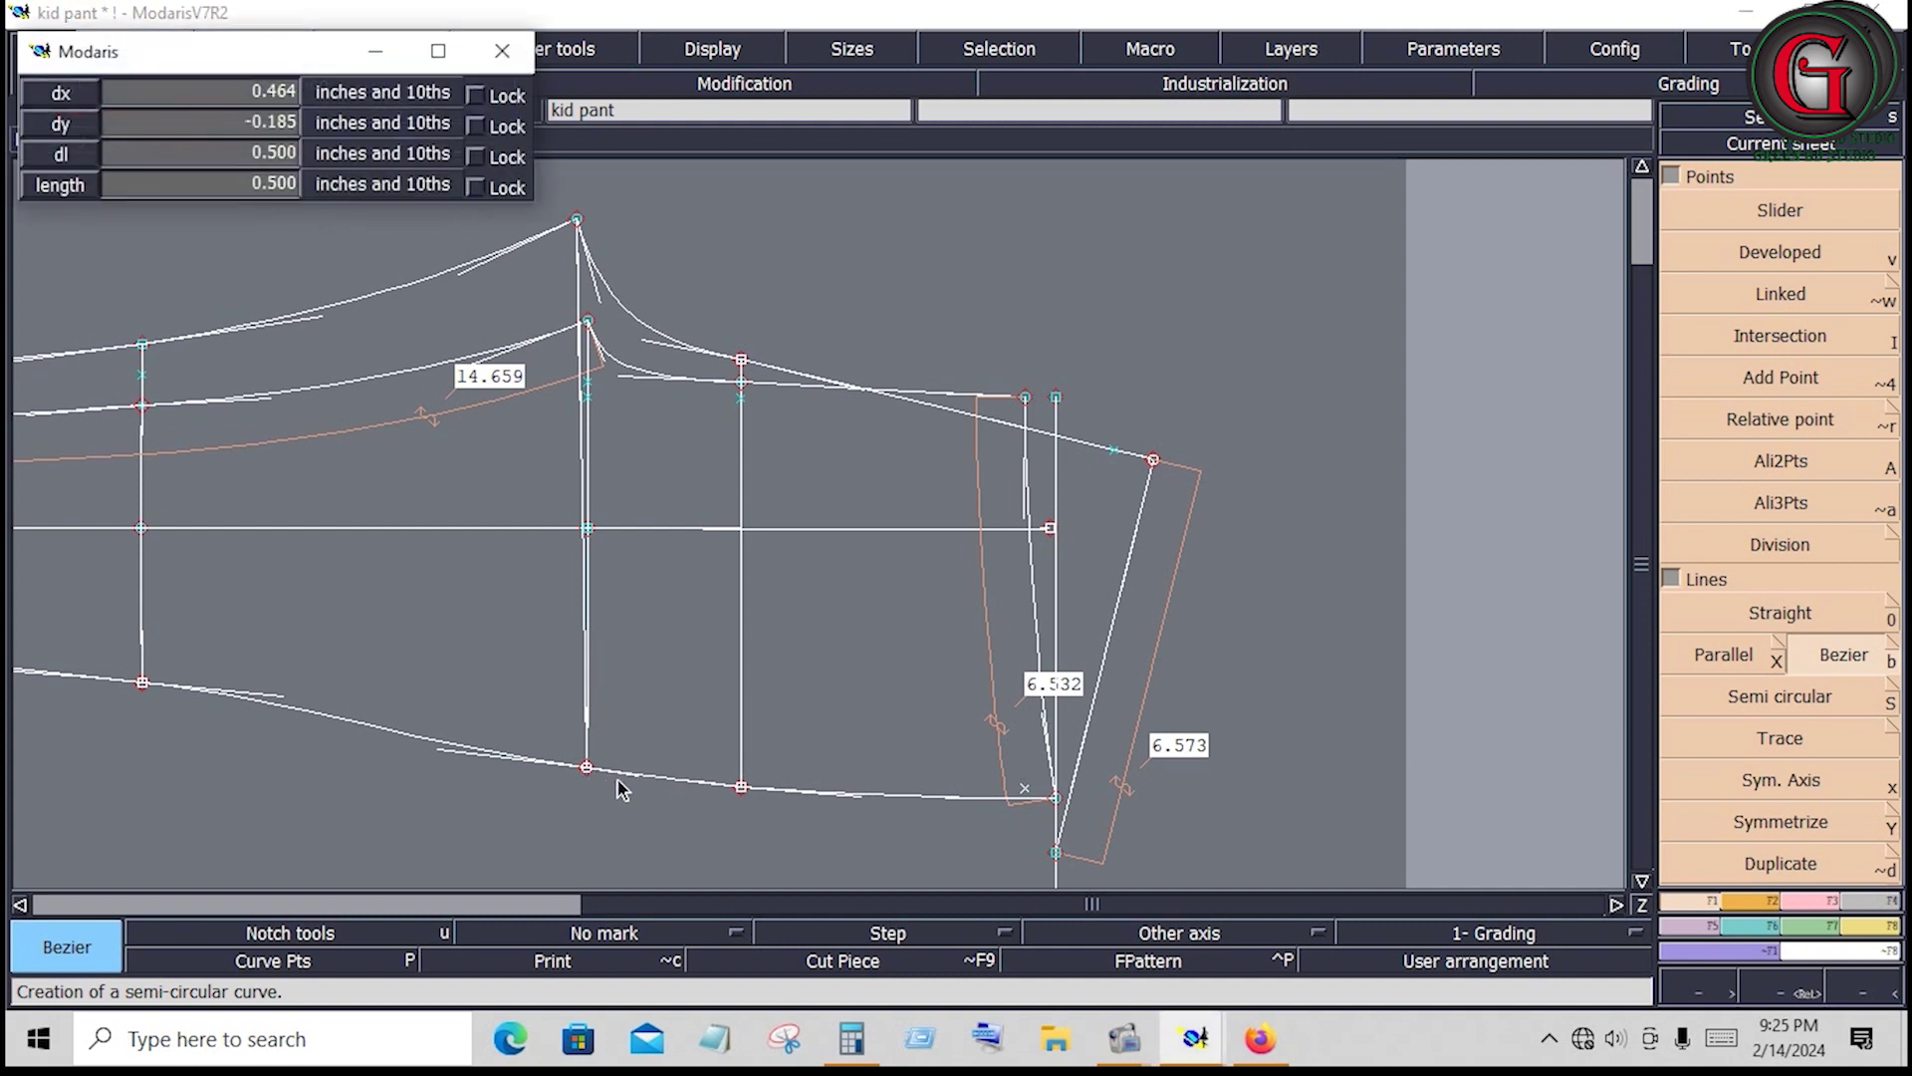
{"action": "left_click", "coordinate": [1054, 850]}
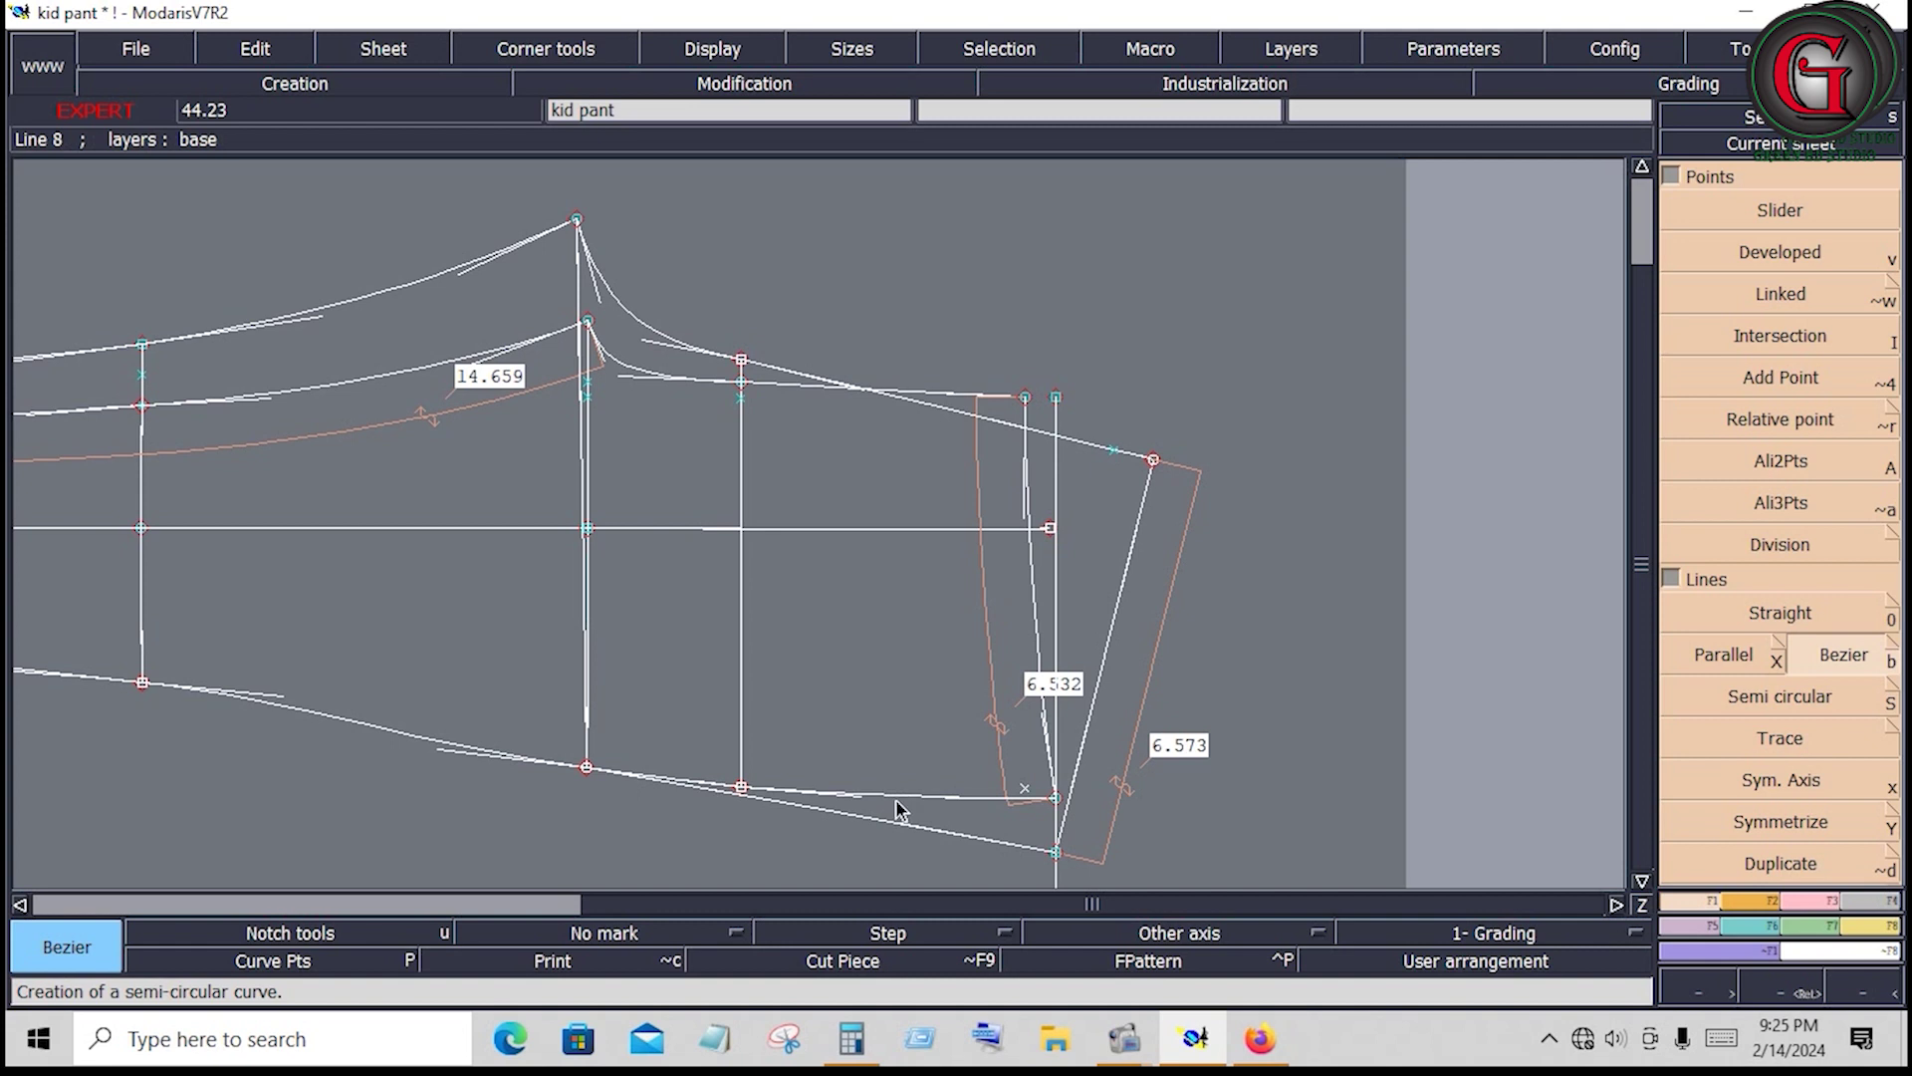
Reshape the new lower seam curve into a smooth line
{"action": "left_click", "coordinate": [852, 903]}
{"action": "scroll", "coordinate": [828, 635], "scroll_direction": "up", "scroll_amount": 3}
{"action": "key", "text": "r"}
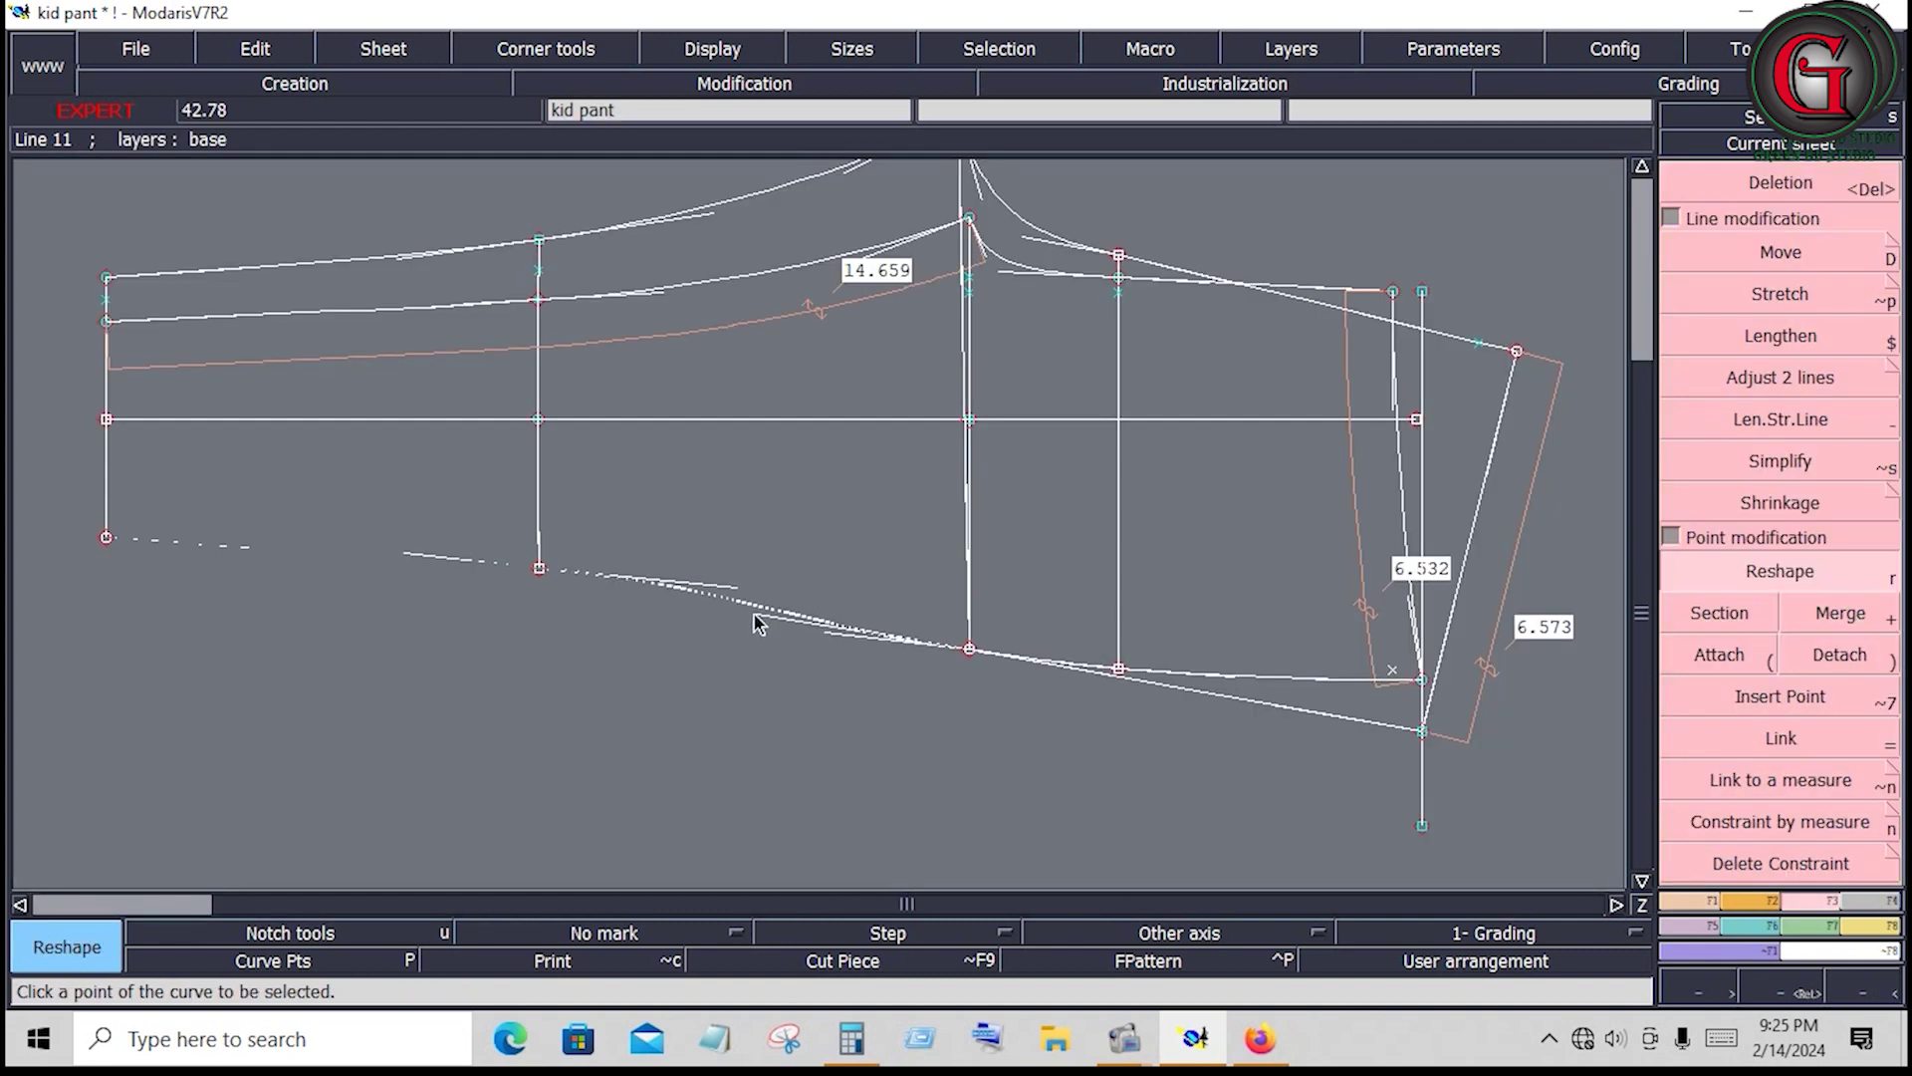
{"action": "left_click", "coordinate": [767, 616]}
{"action": "left_click", "coordinate": [1082, 674]}
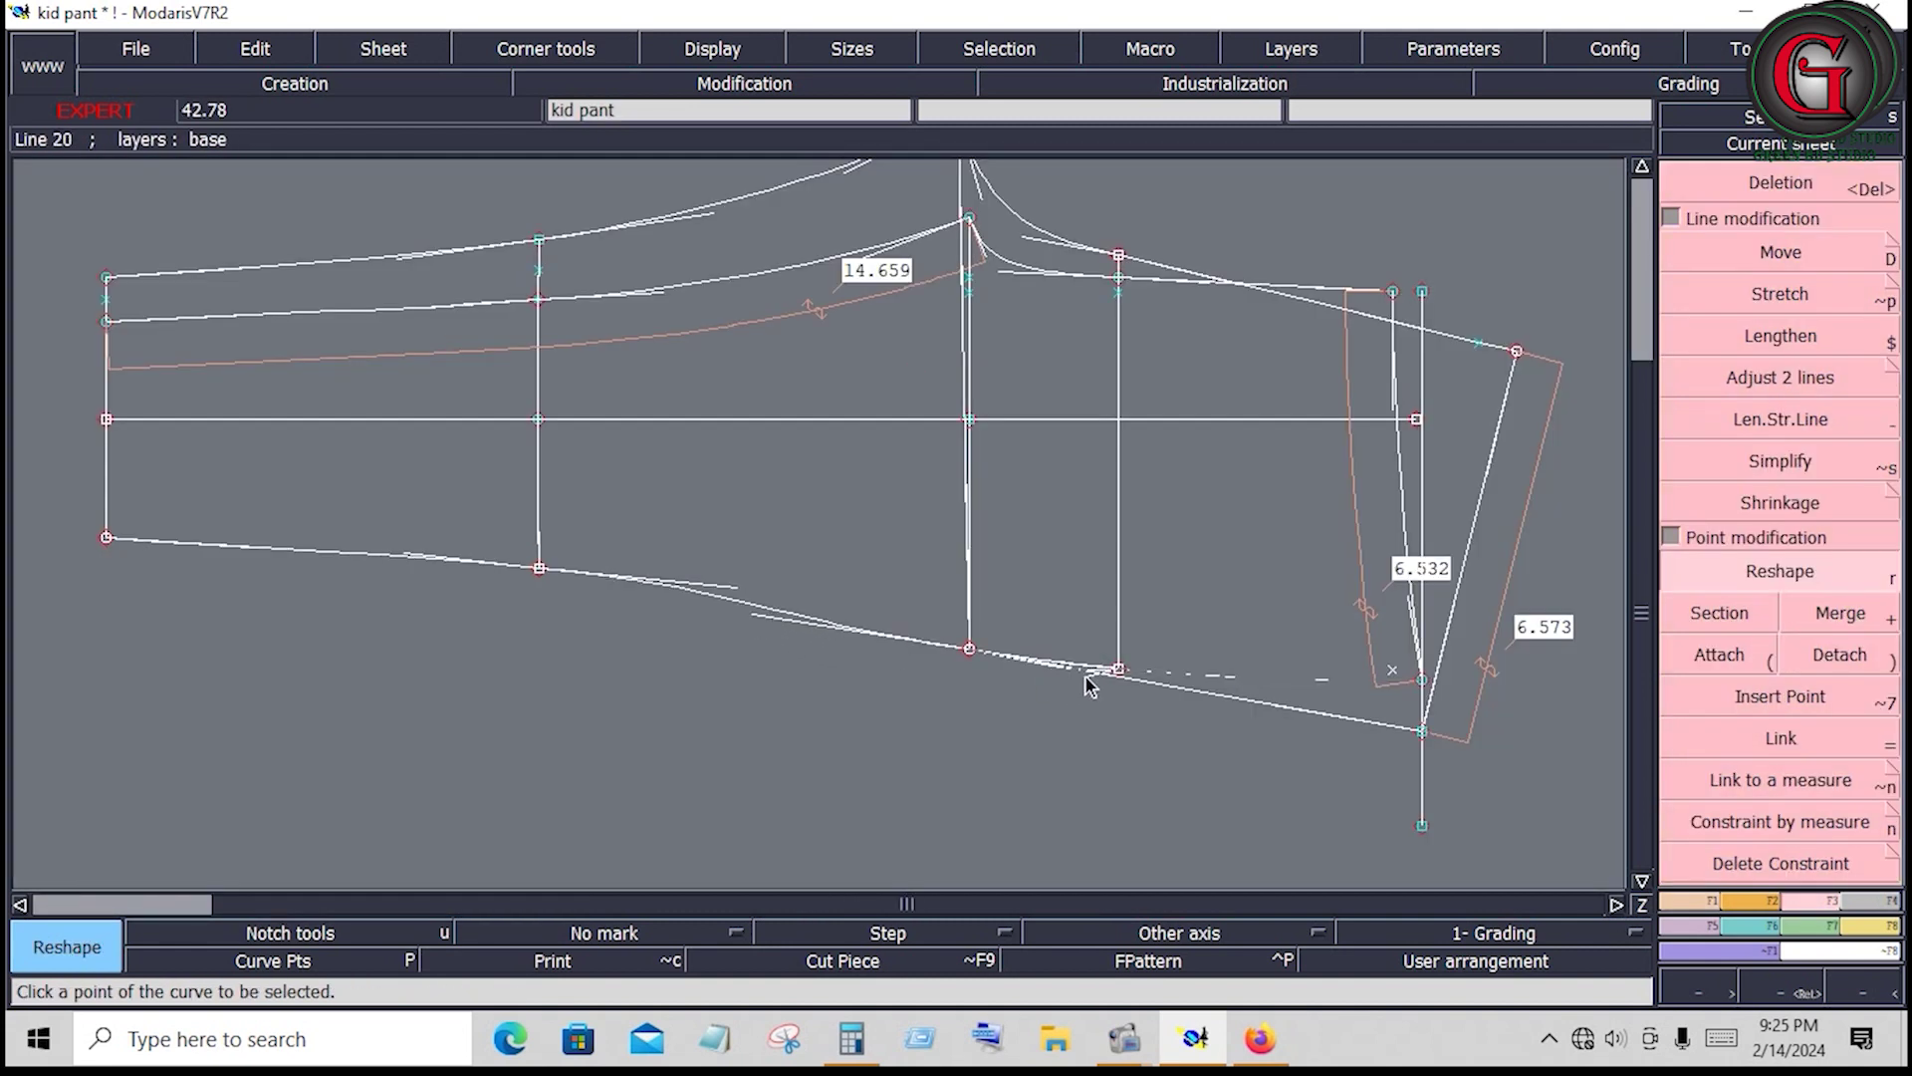
{"action": "left_click", "coordinate": [1079, 666]}
{"action": "right_click", "coordinate": [1165, 742]}
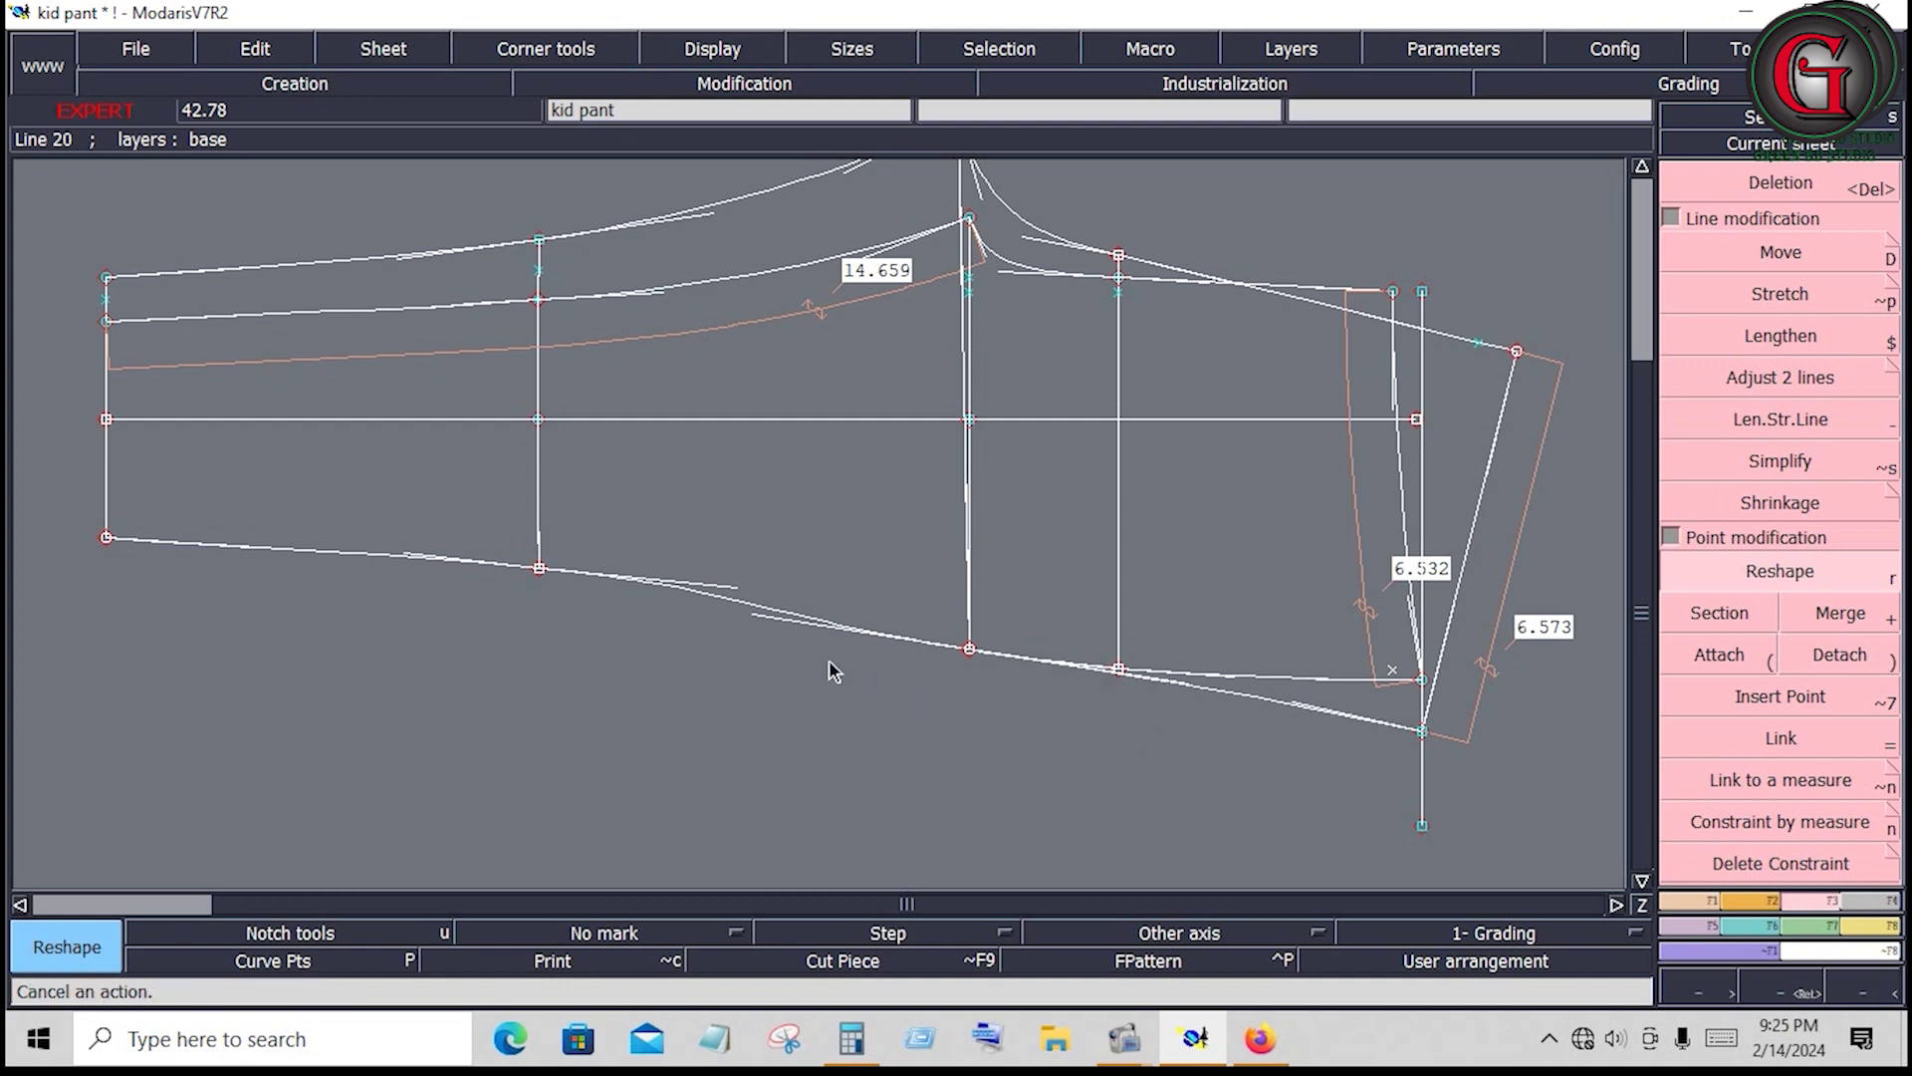
{"action": "key", "text": "ctrl+z"}
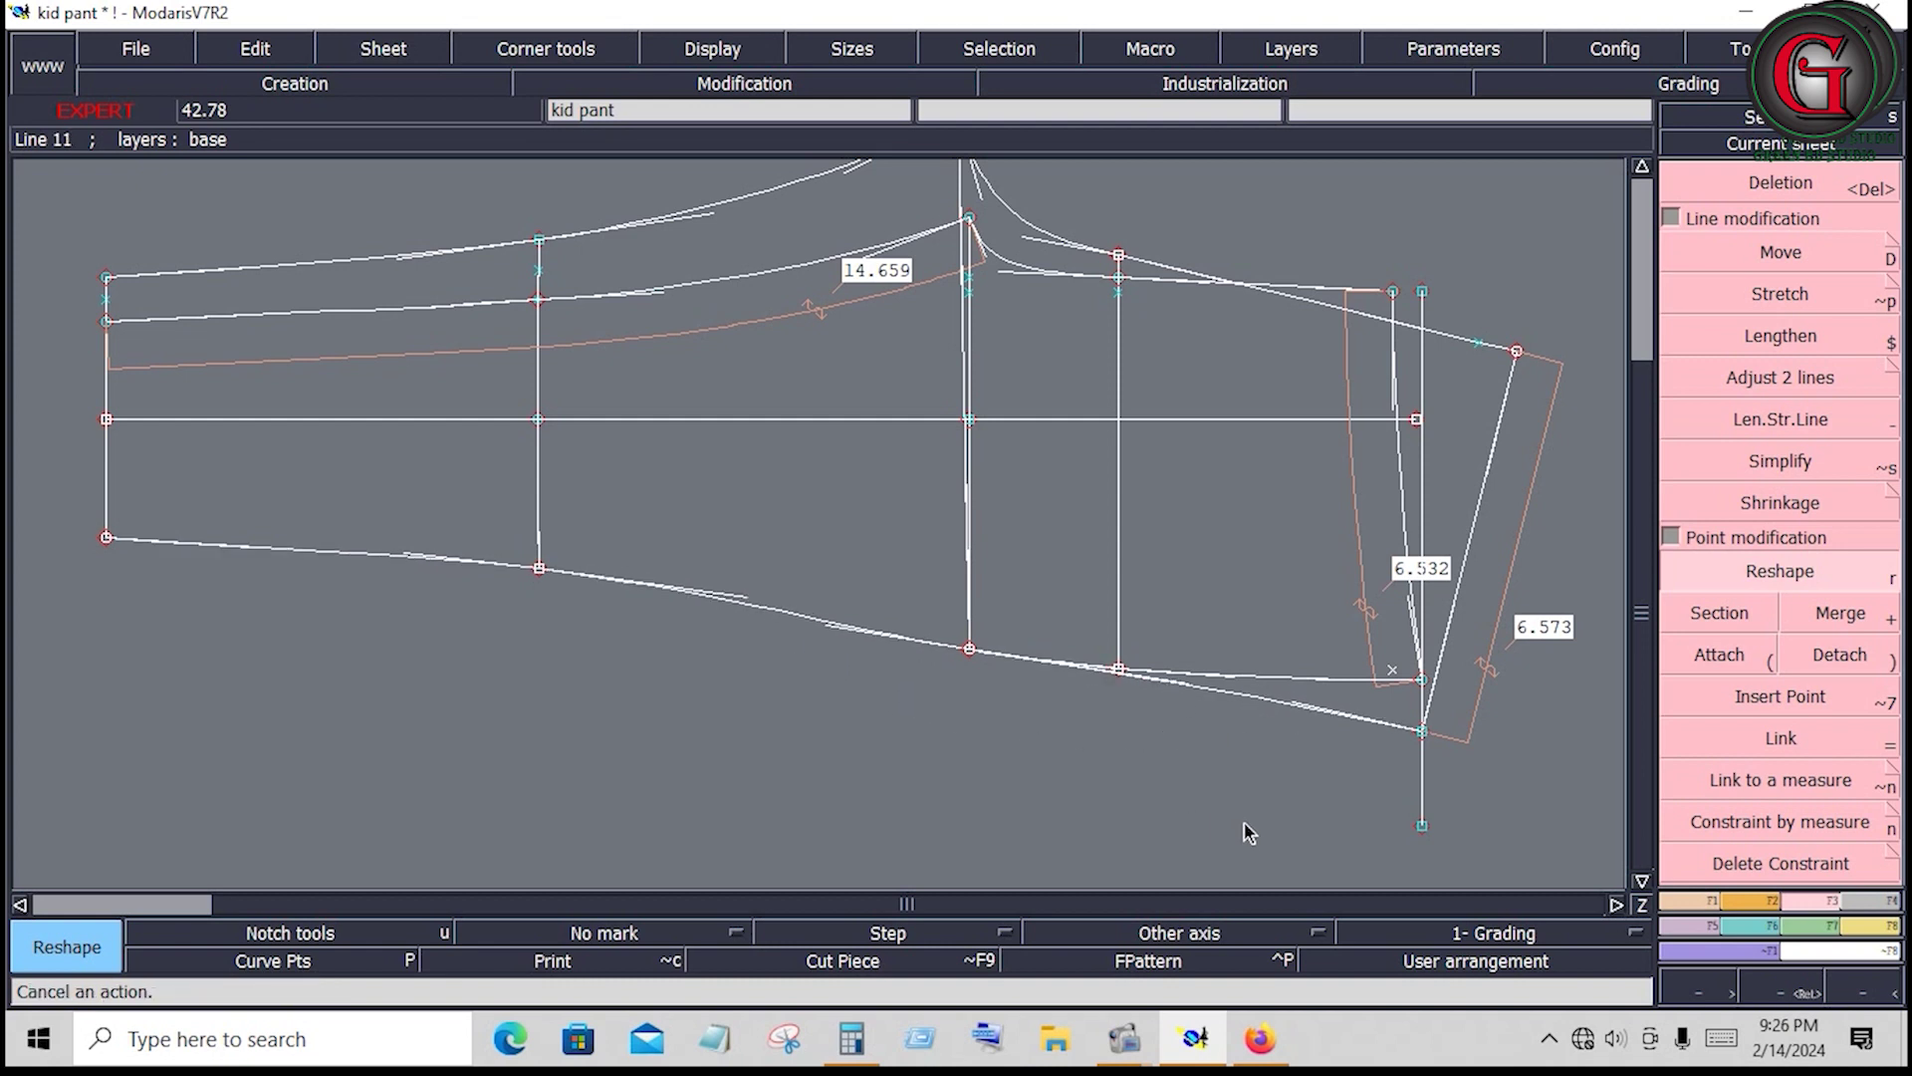
Delete the old vertical hem line
{"action": "key", "text": "equal"}
{"action": "key", "text": "shift+7"}
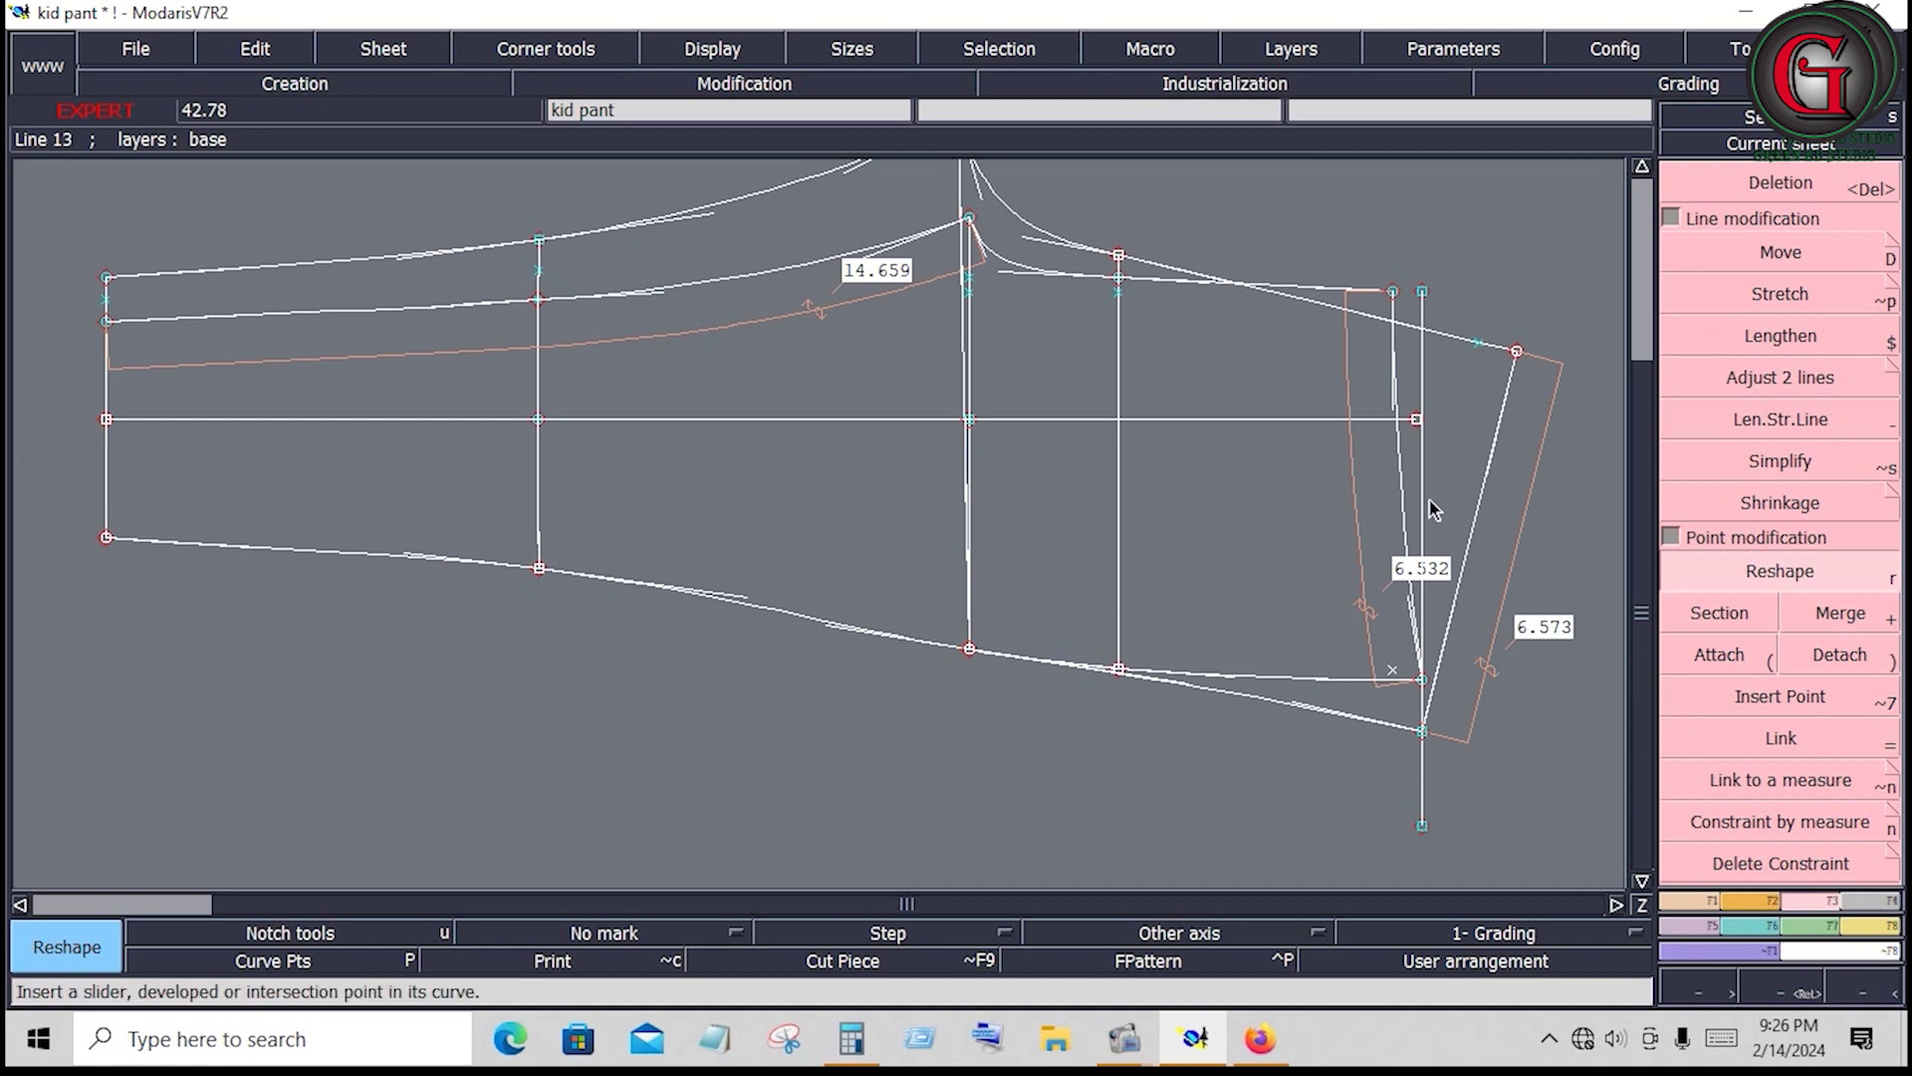
{"action": "key", "text": "Delete"}
{"action": "left_click", "coordinate": [1430, 503]}
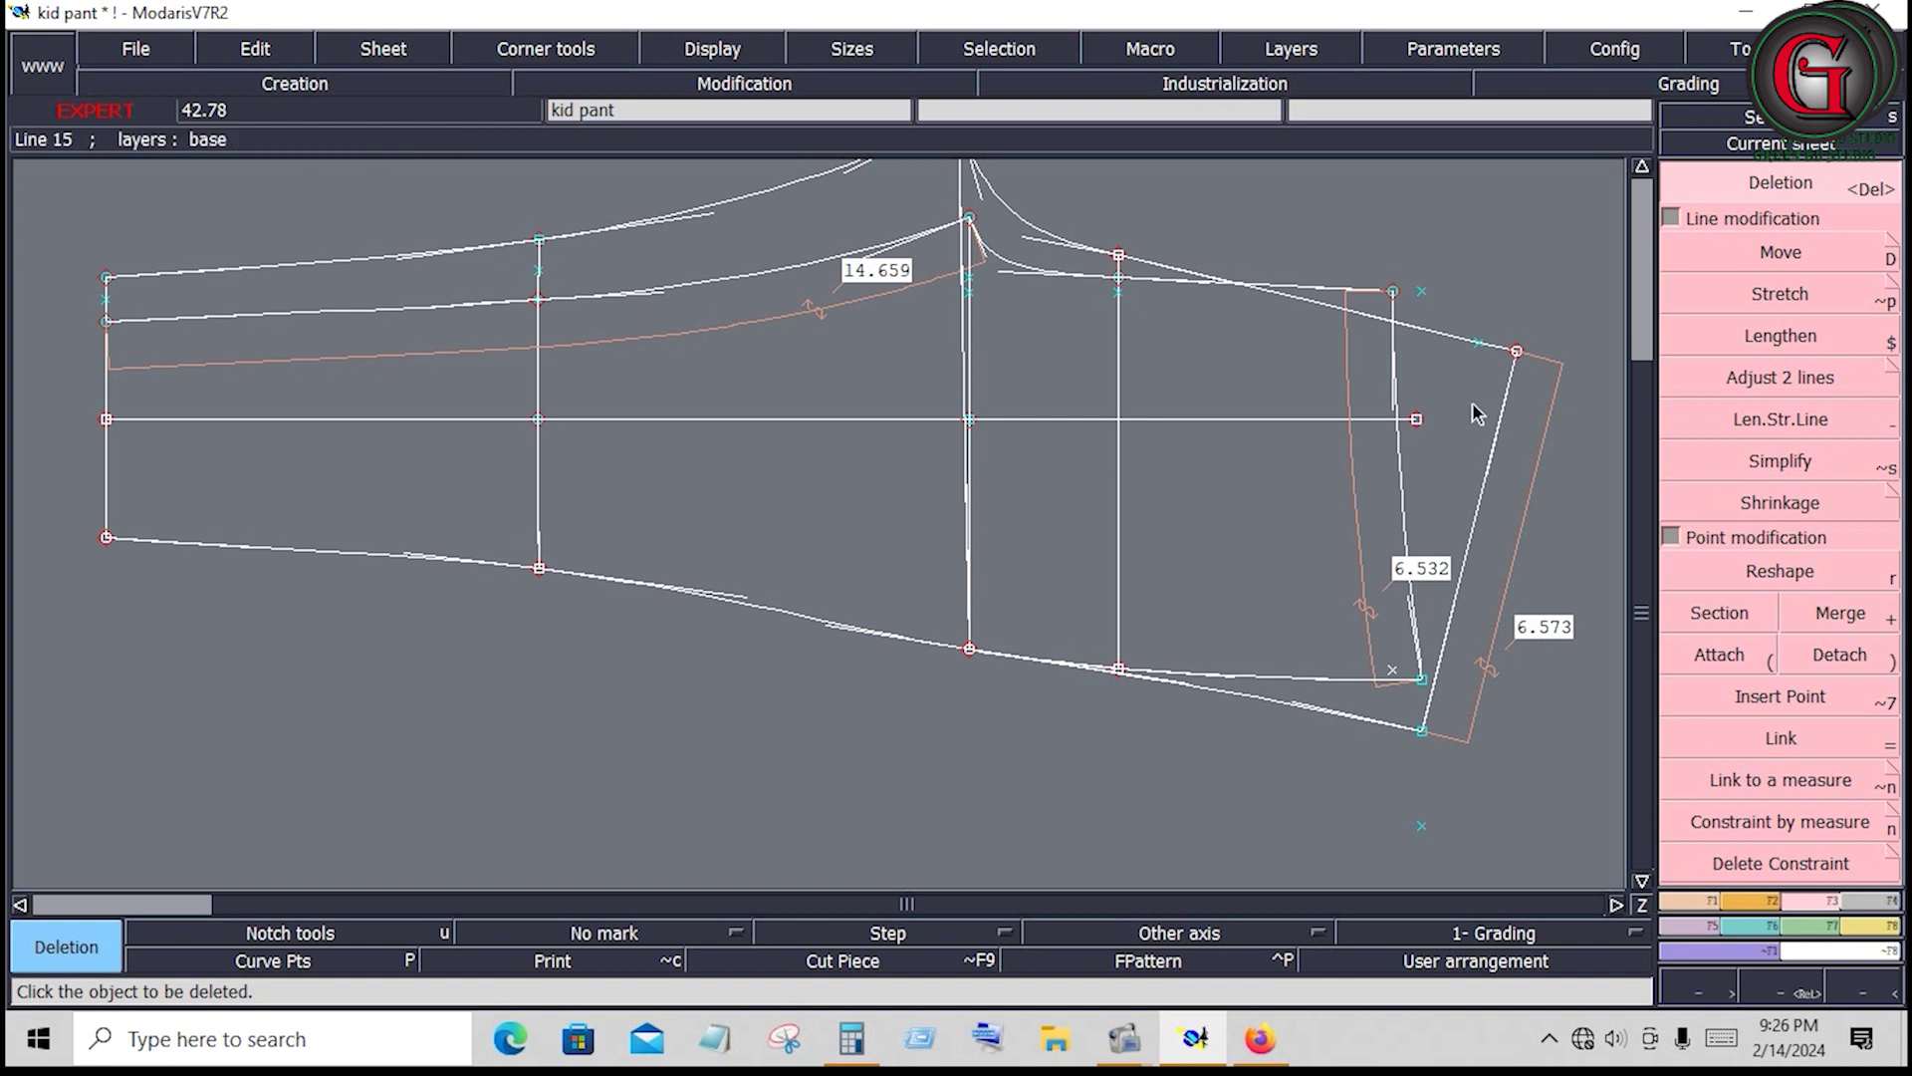
Replace the 6.573 and 6.532 measures with lower seam measures 7.632 and 7.733, then delete them
{"action": "left_click", "coordinate": [1489, 669]}
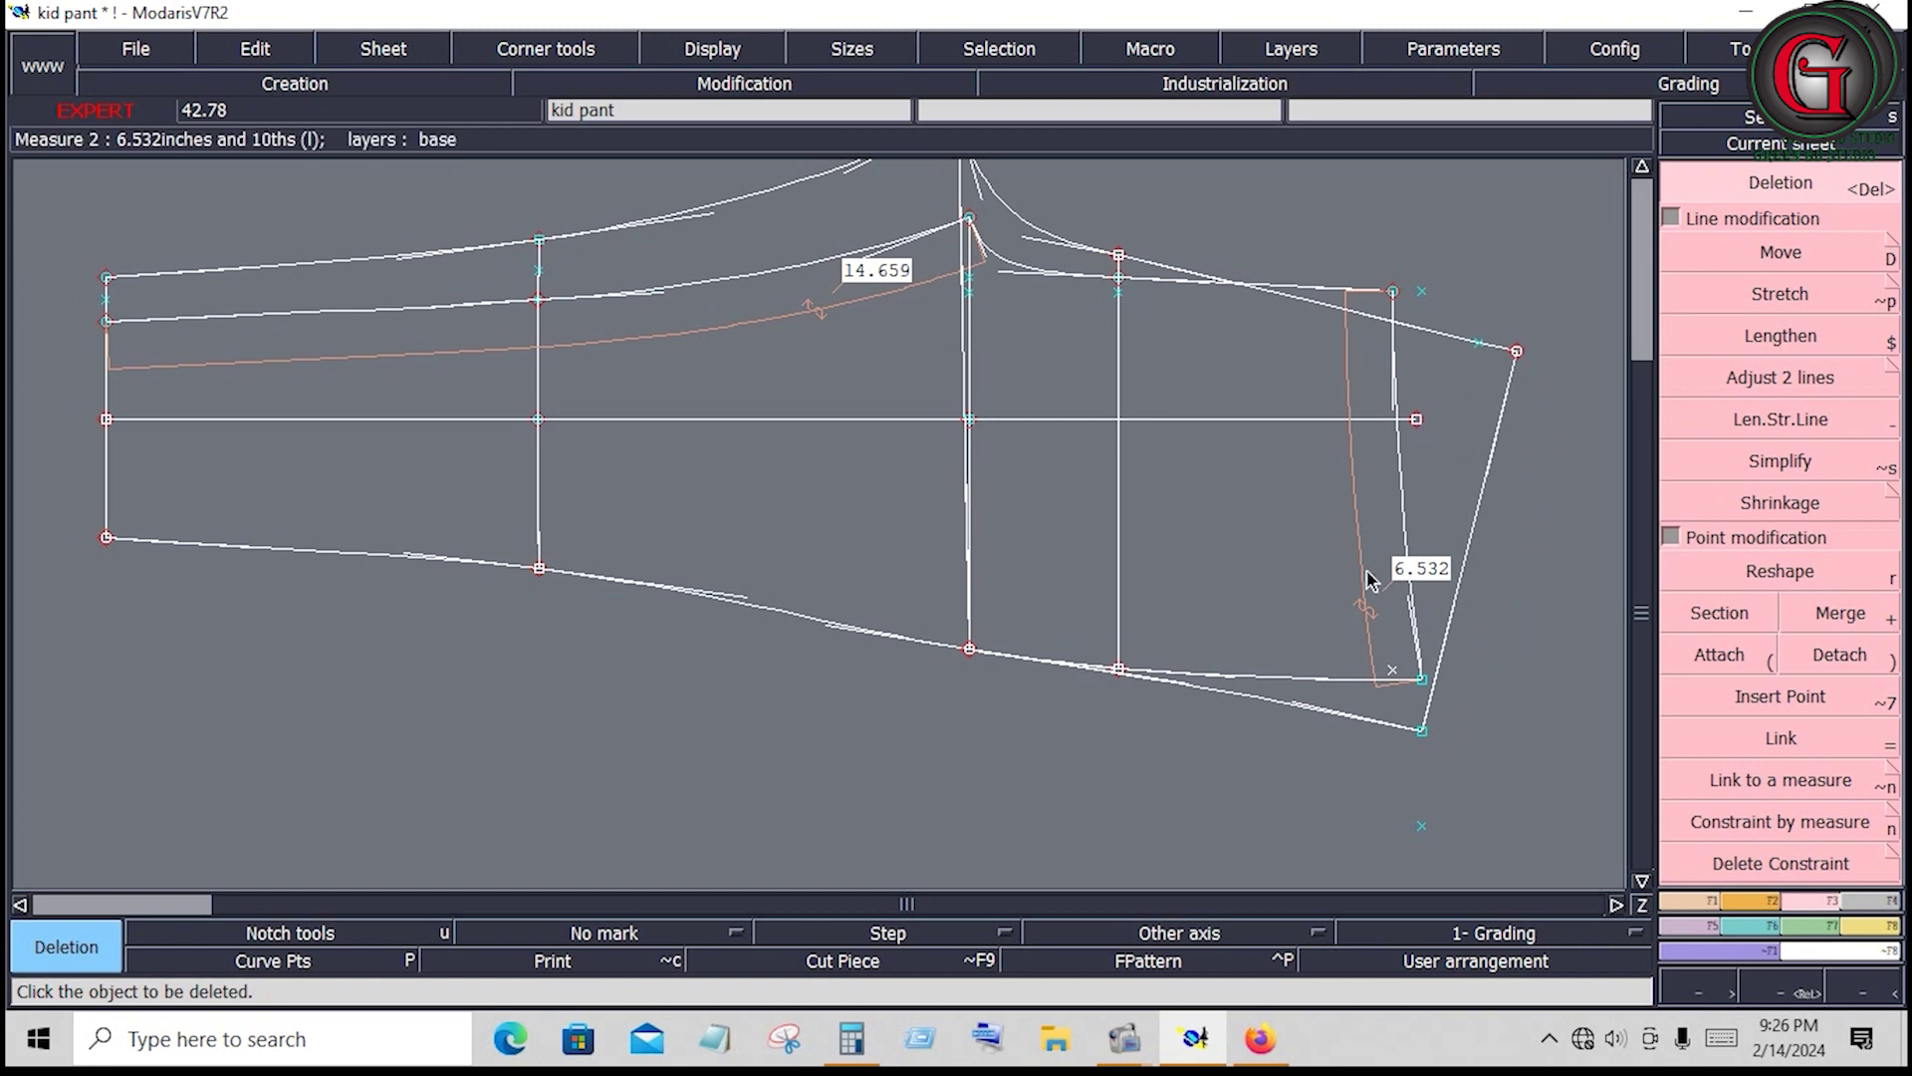
{"action": "left_click", "coordinate": [1353, 559]}
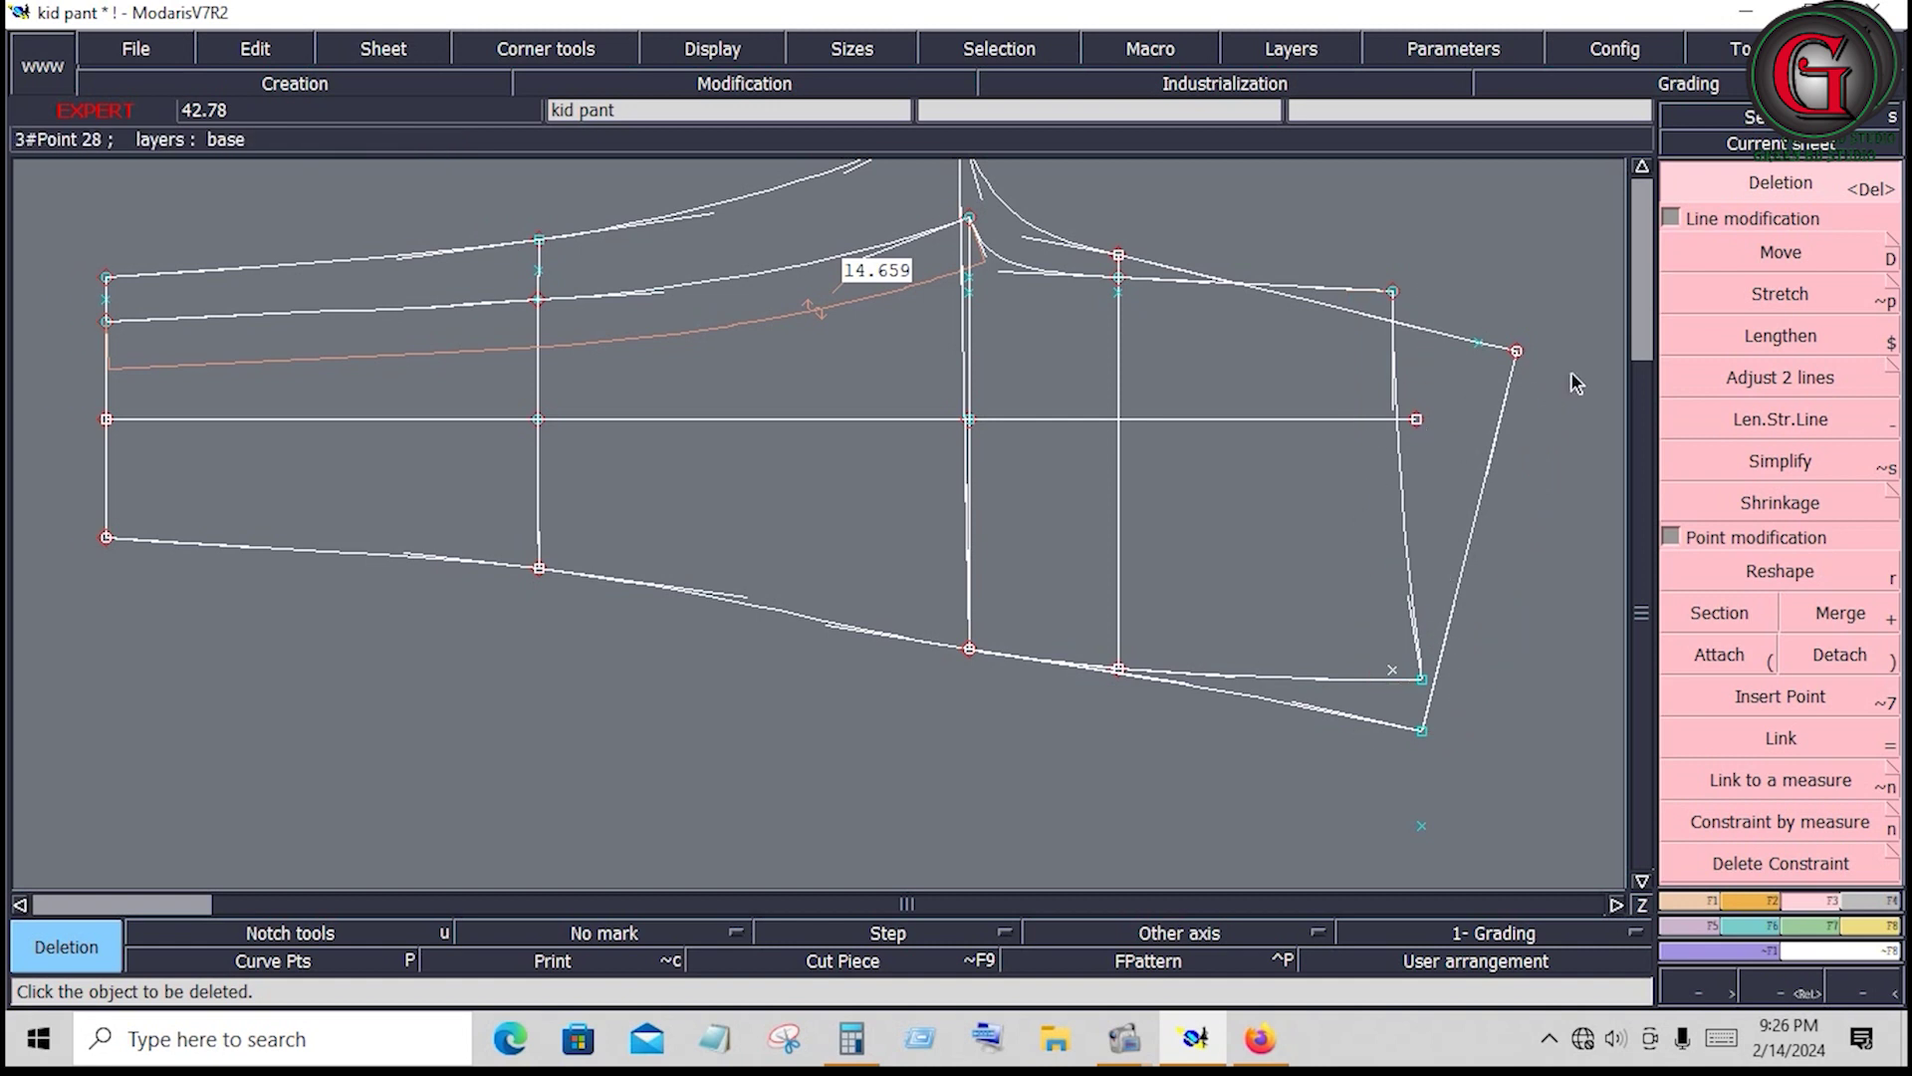
{"action": "left_click", "coordinate": [1882, 926]}
{"action": "left_click", "coordinate": [1425, 684]}
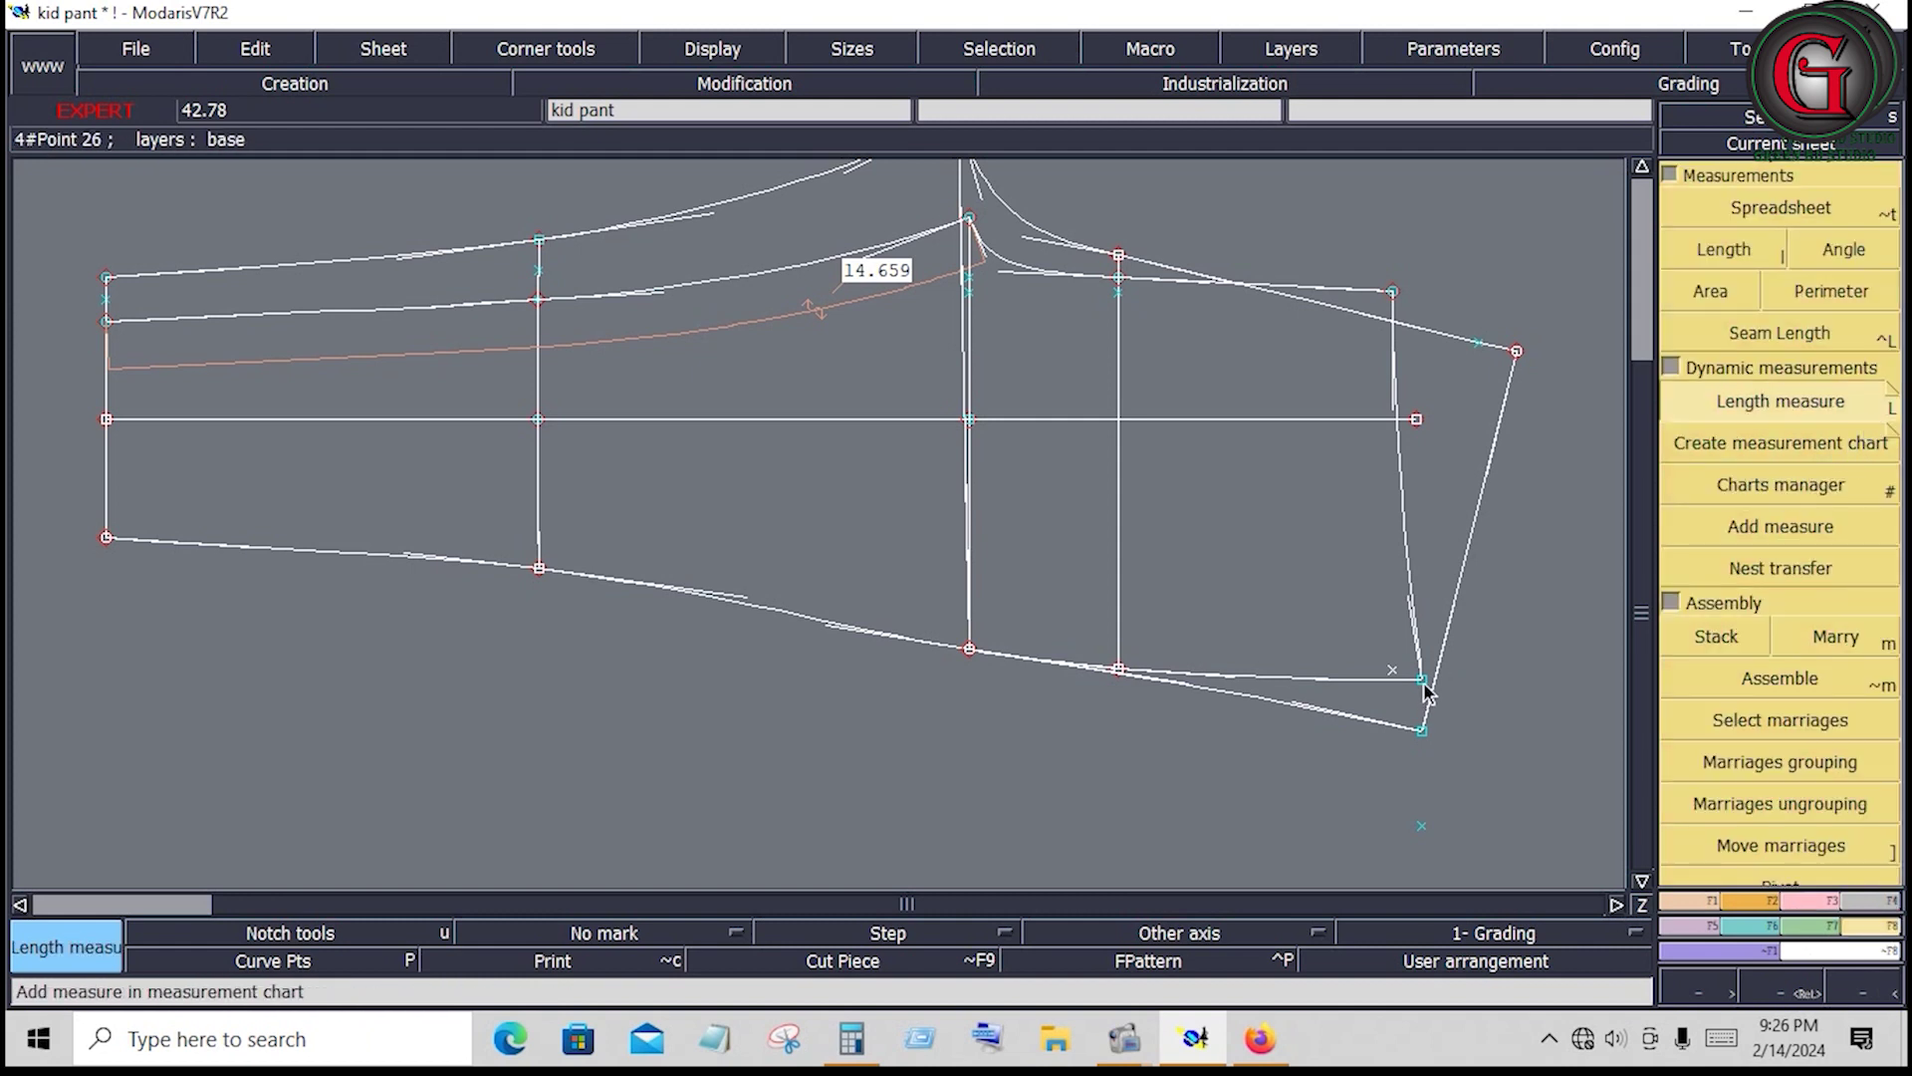
{"action": "left_click", "coordinate": [966, 651]}
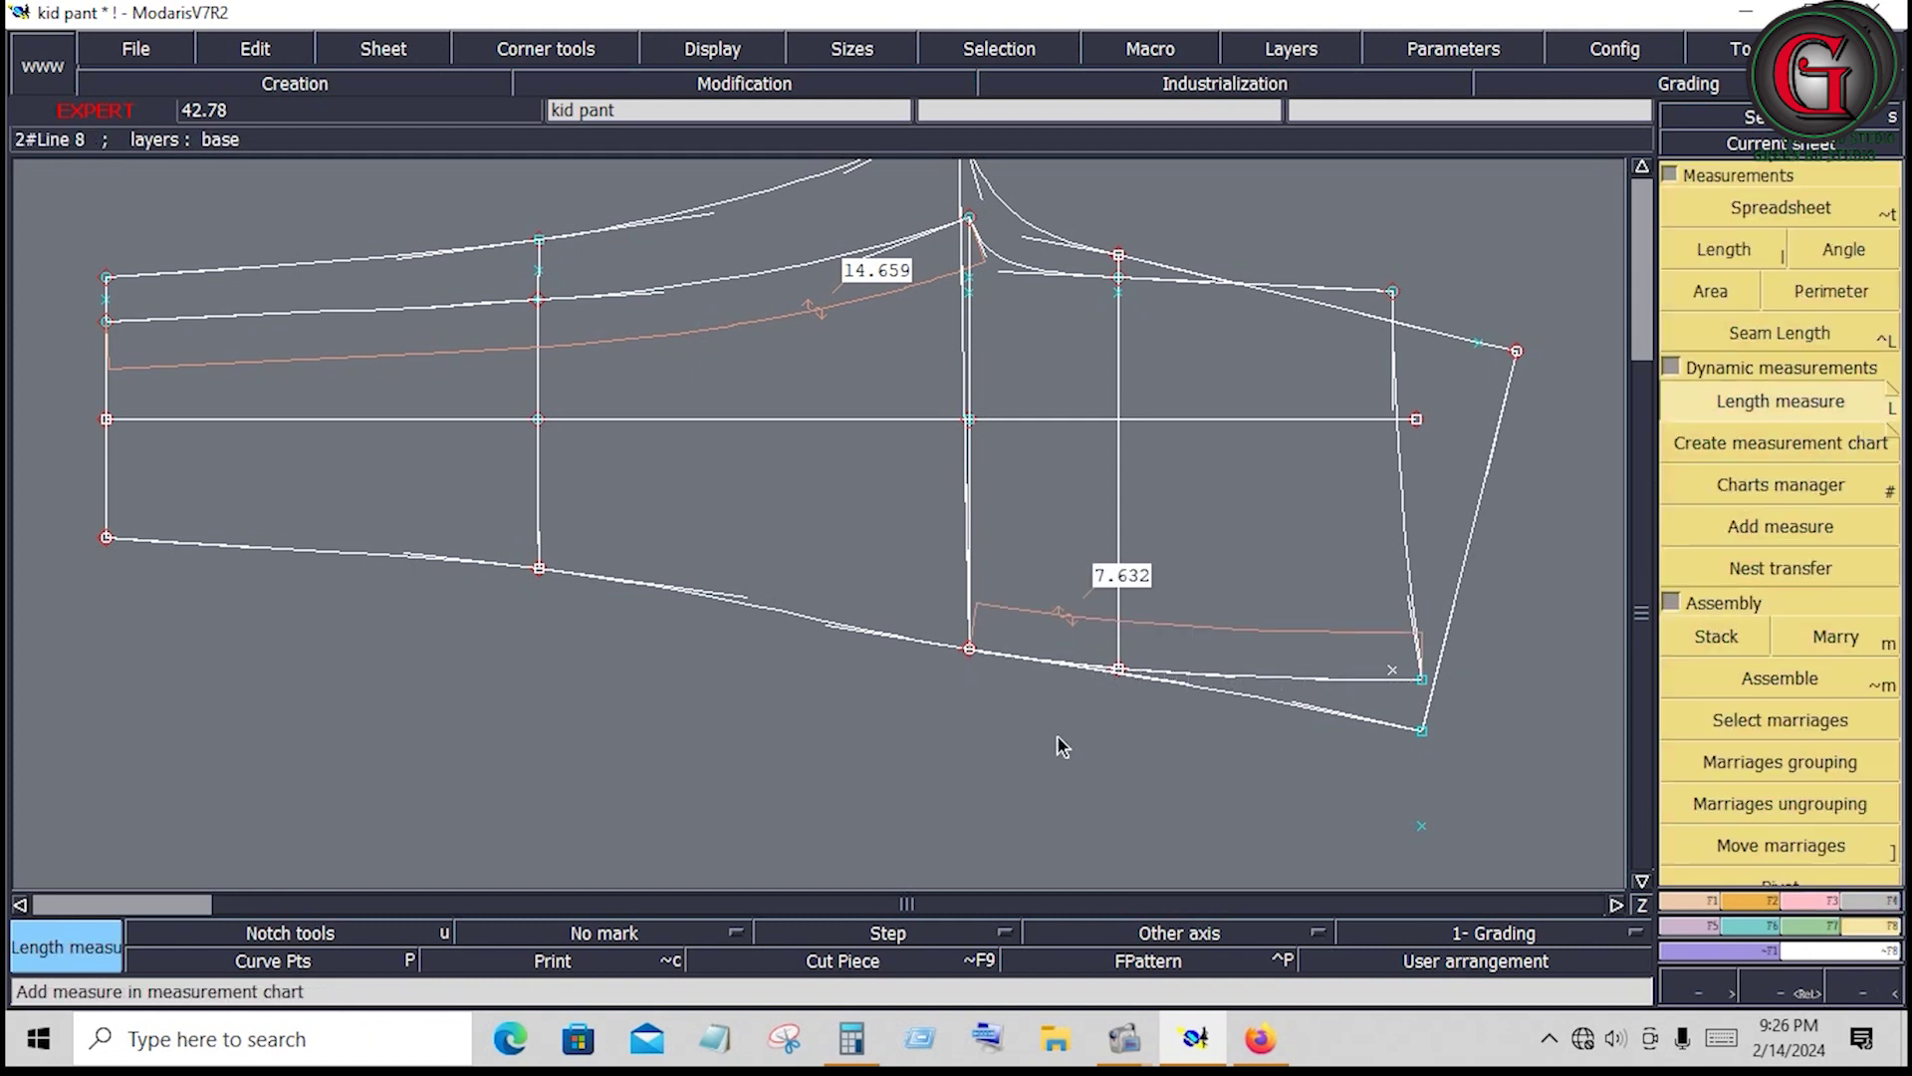
{"action": "left_click", "coordinate": [974, 655]}
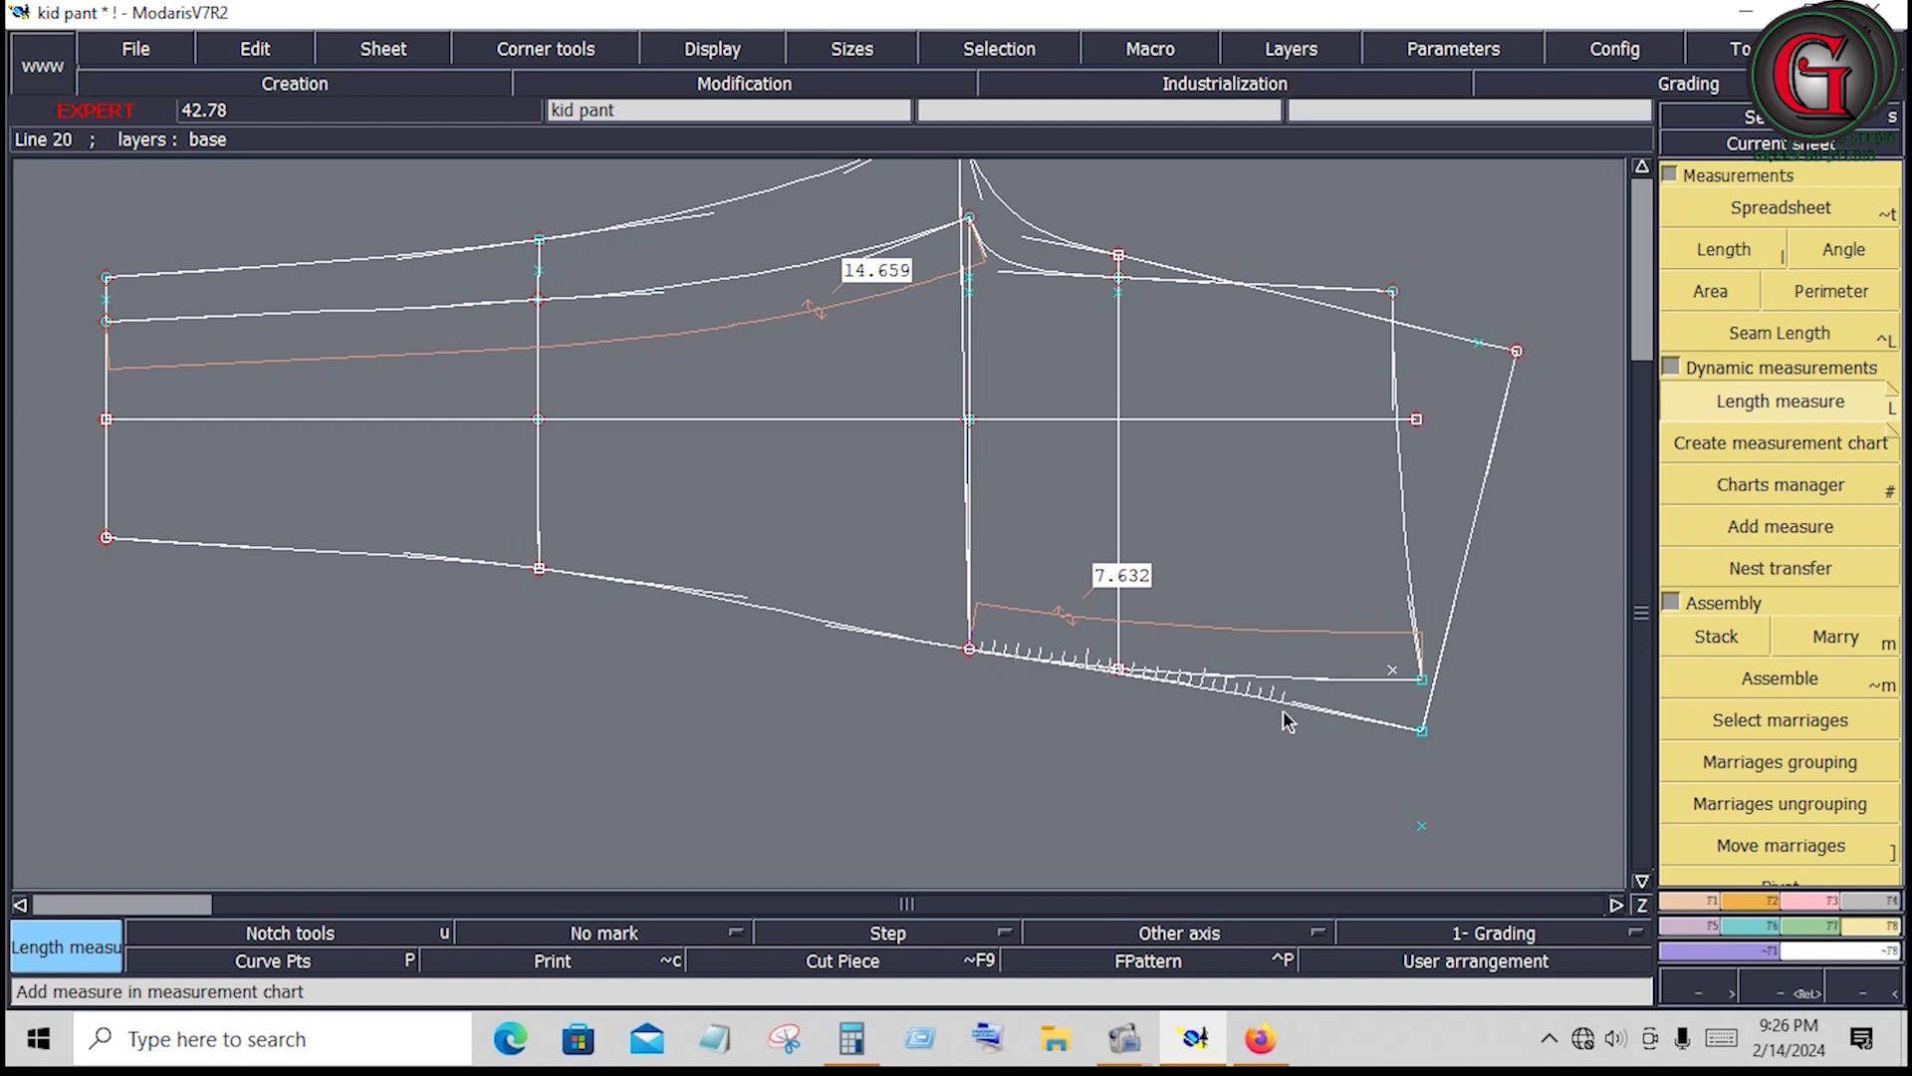
{"action": "left_click", "coordinate": [1412, 733]}
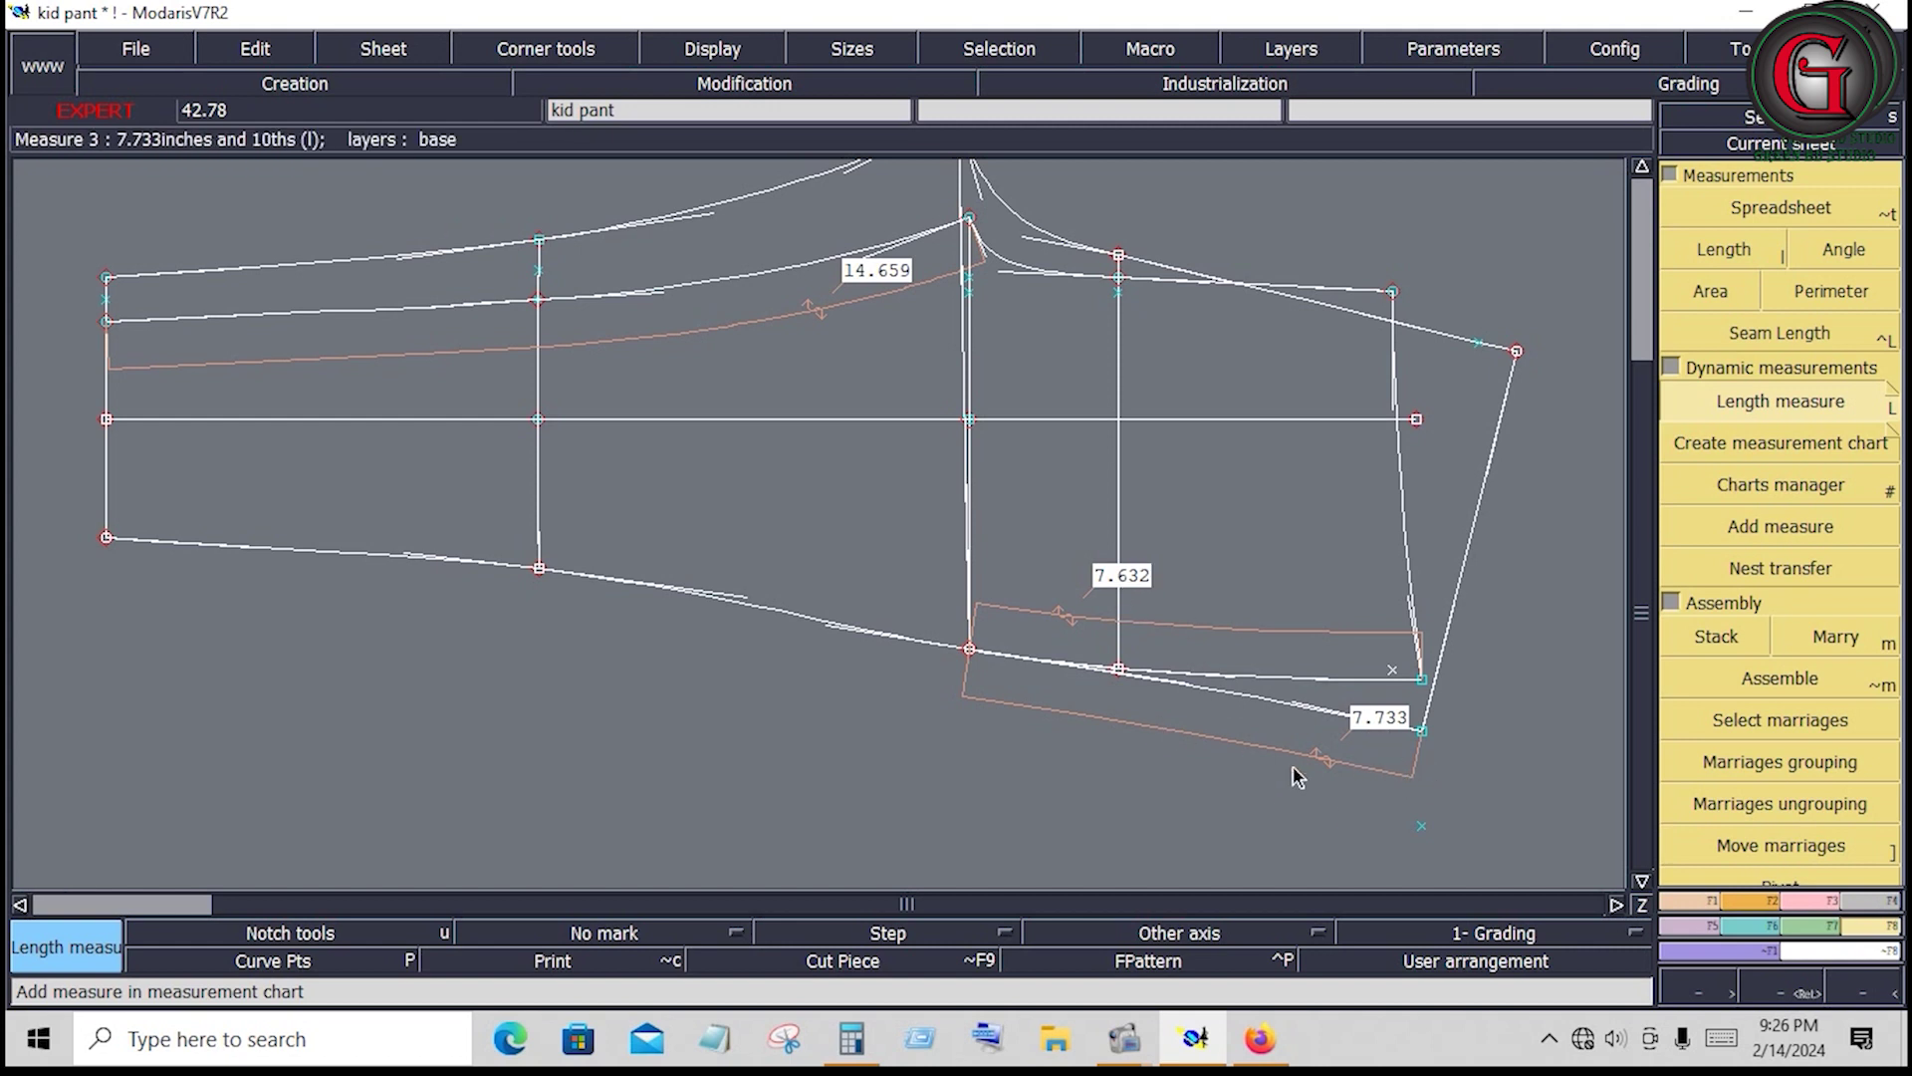
{"action": "key", "text": "Delete"}
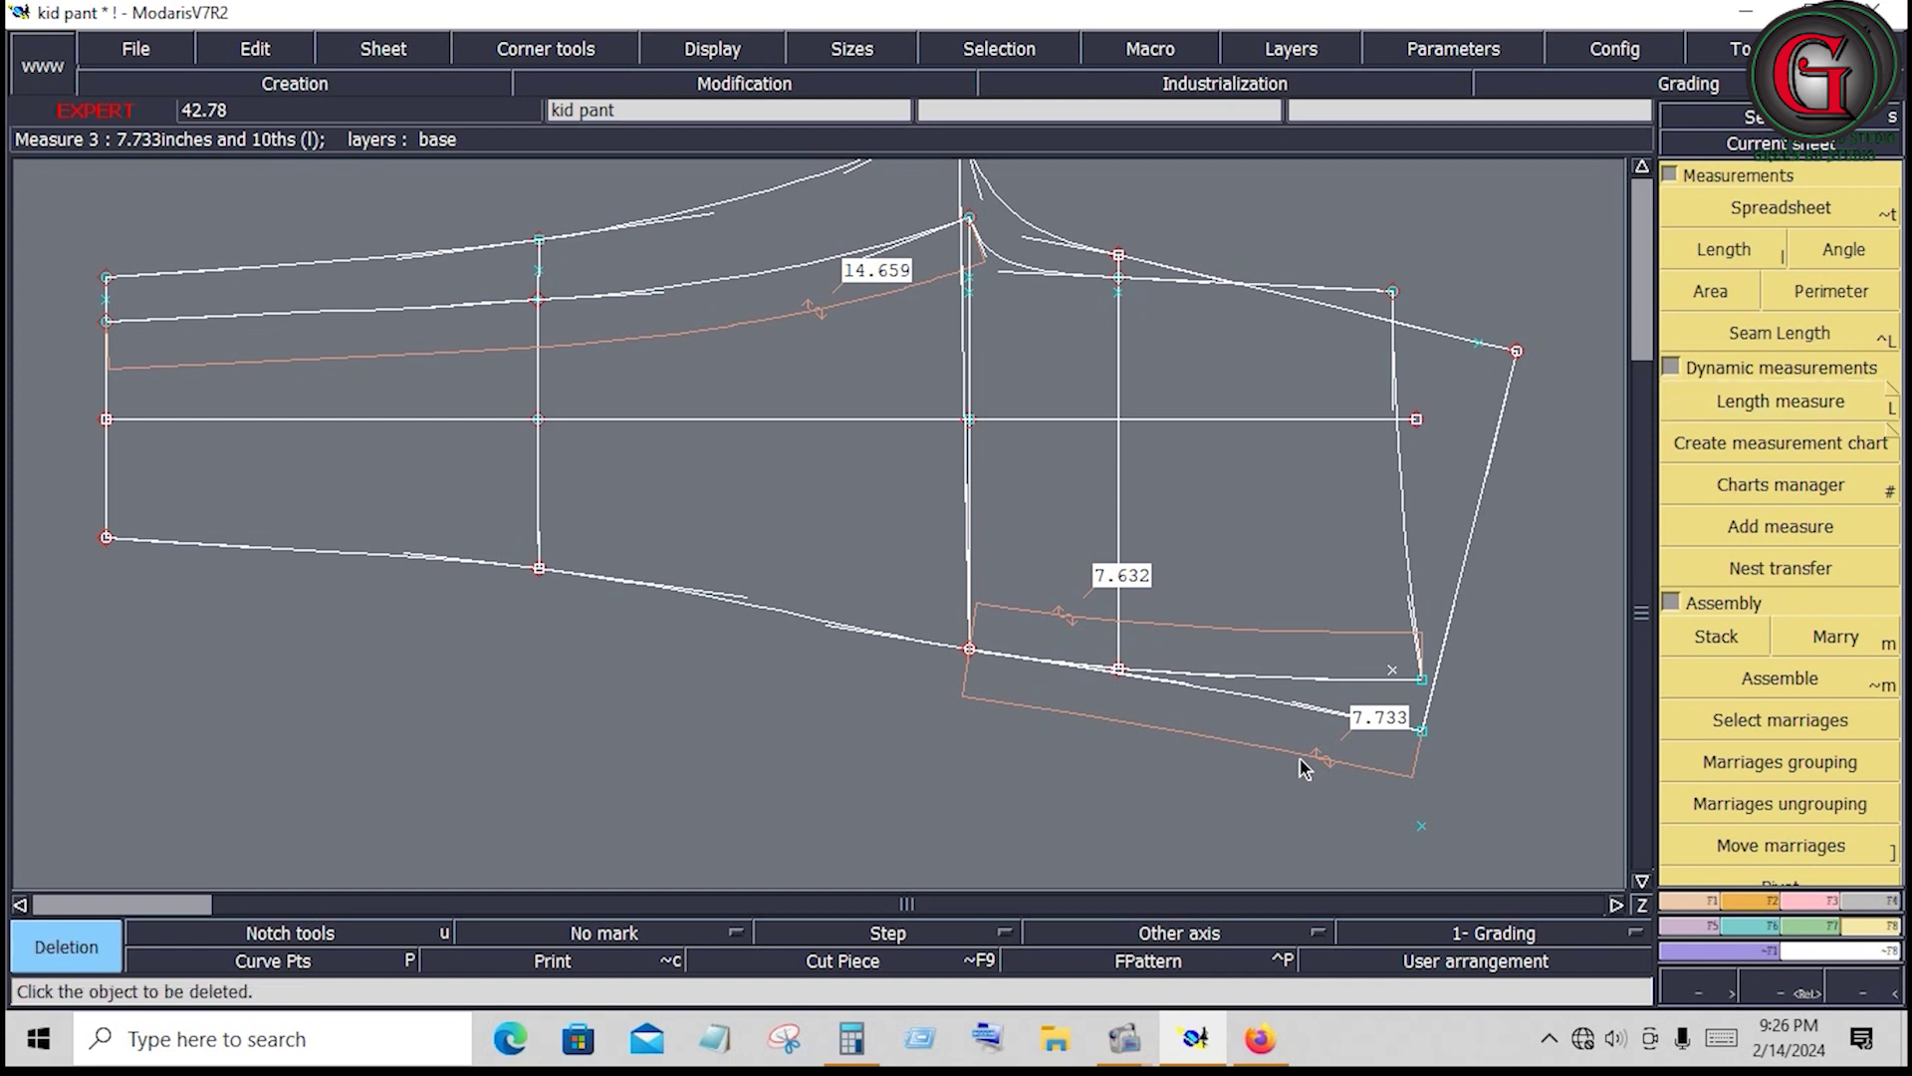
{"action": "left_click", "coordinate": [1300, 757]}
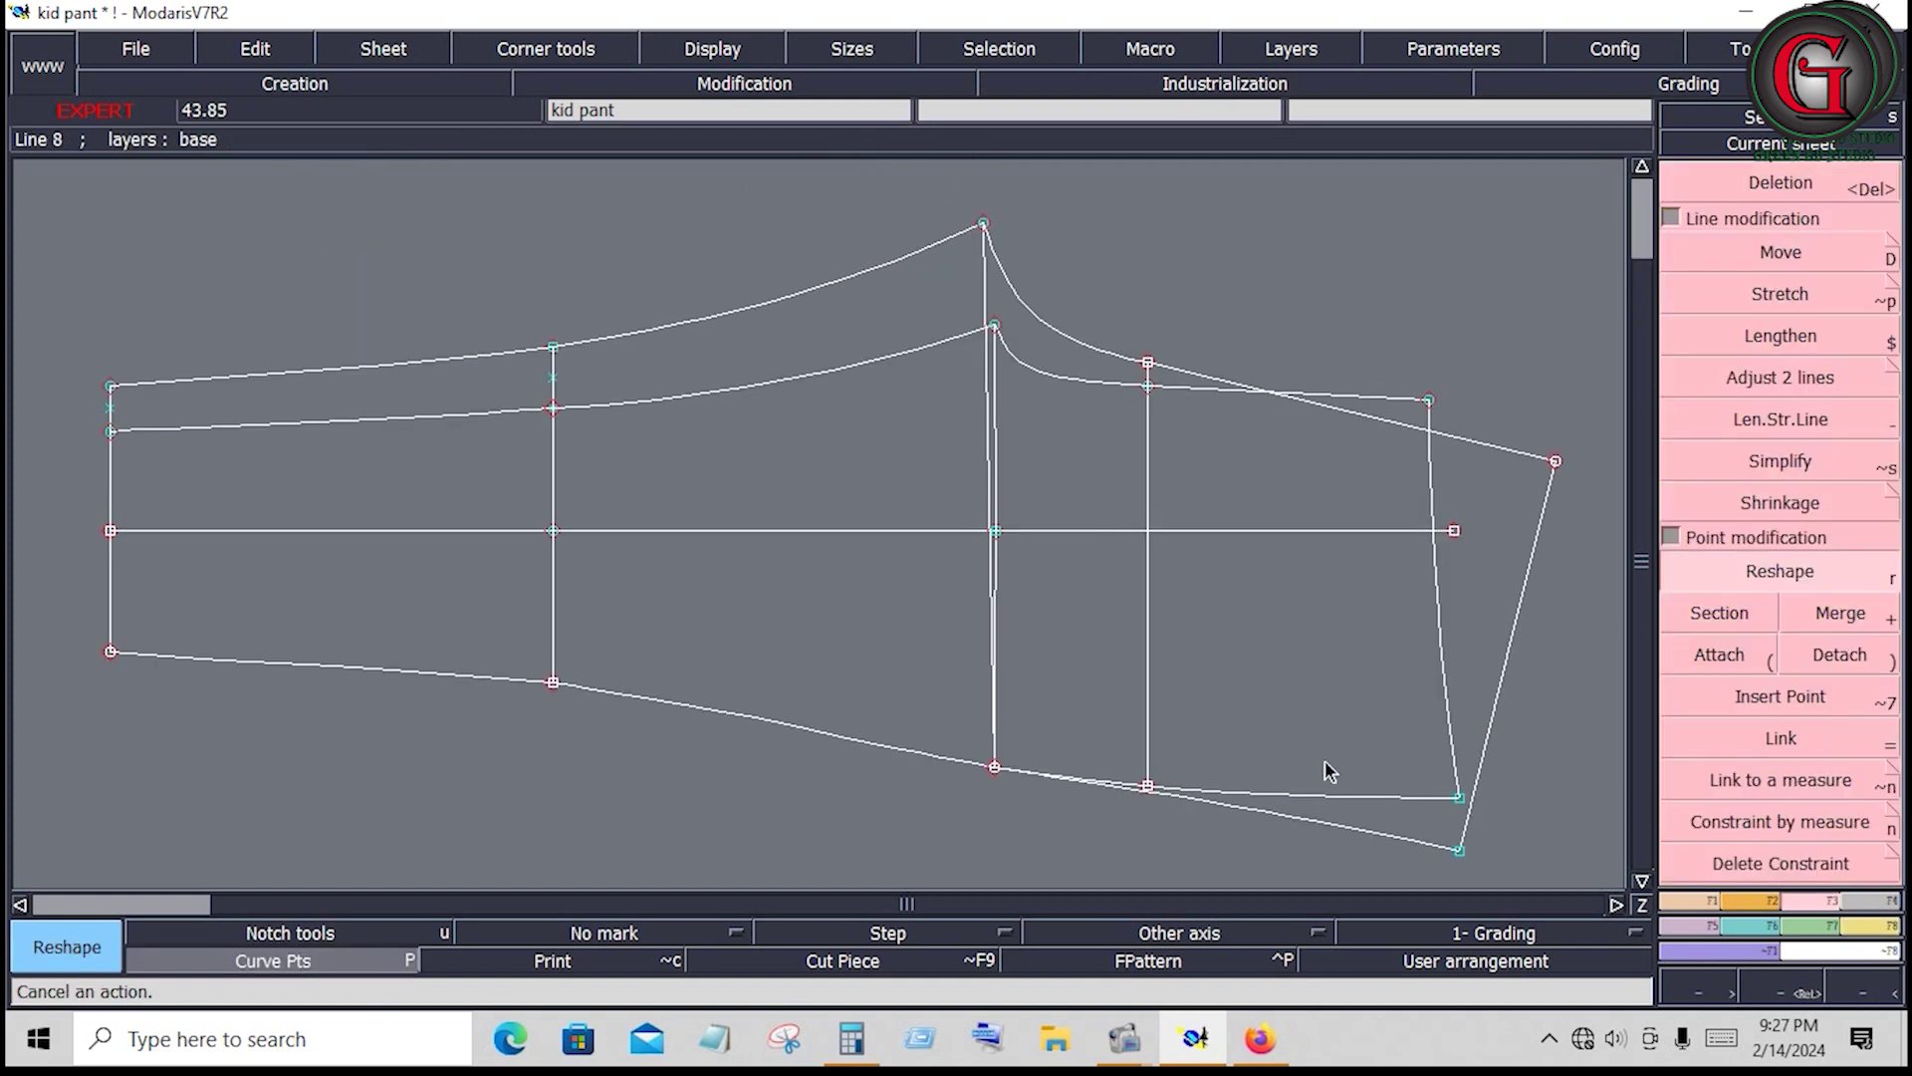